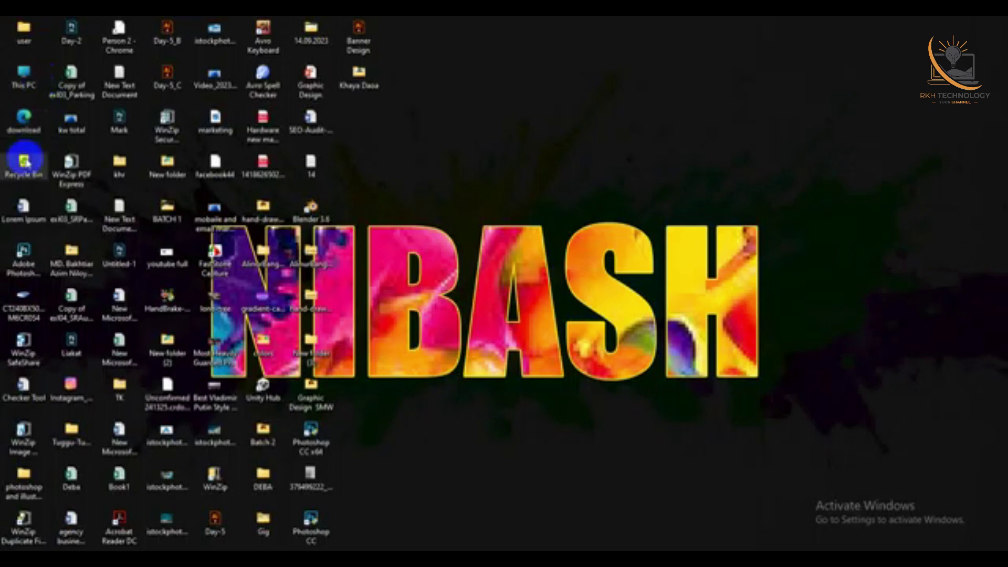
# Open This PC in a maximized window and browse the Downloads folder
pyautogui.doubleClick(24, 79)
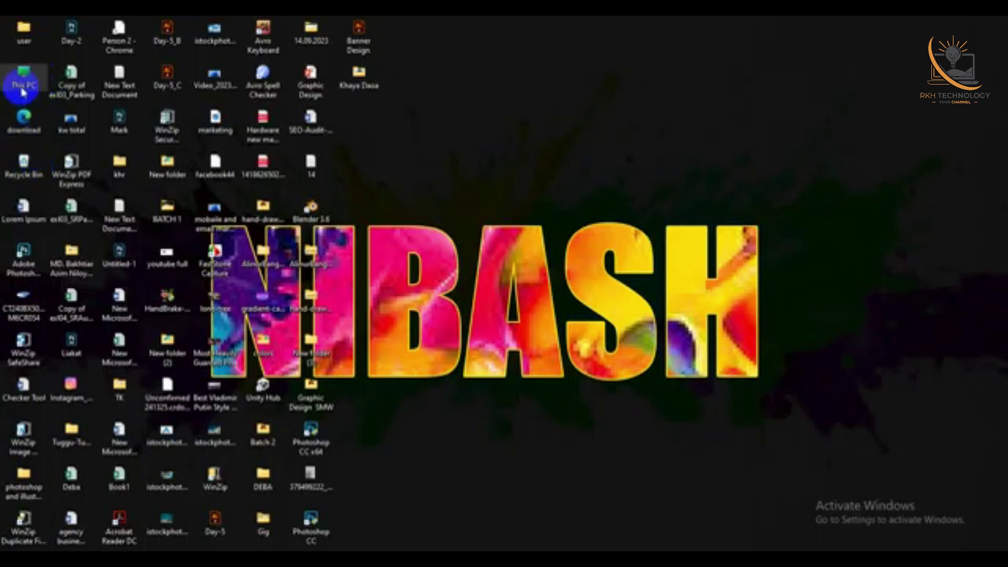
pyautogui.moveTo(588, 189); pyautogui.dragTo(437, 10)
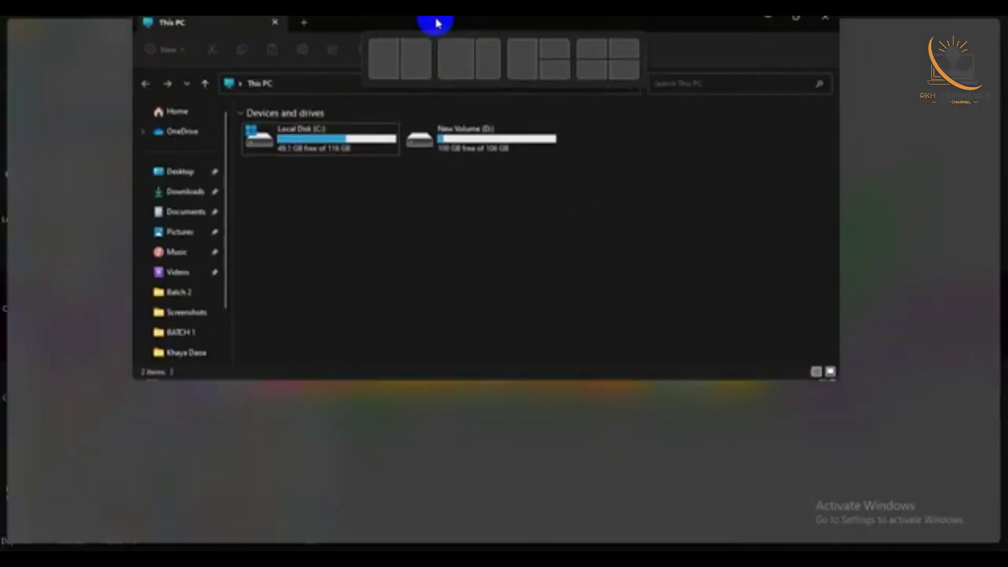
pyautogui.click(74, 195)
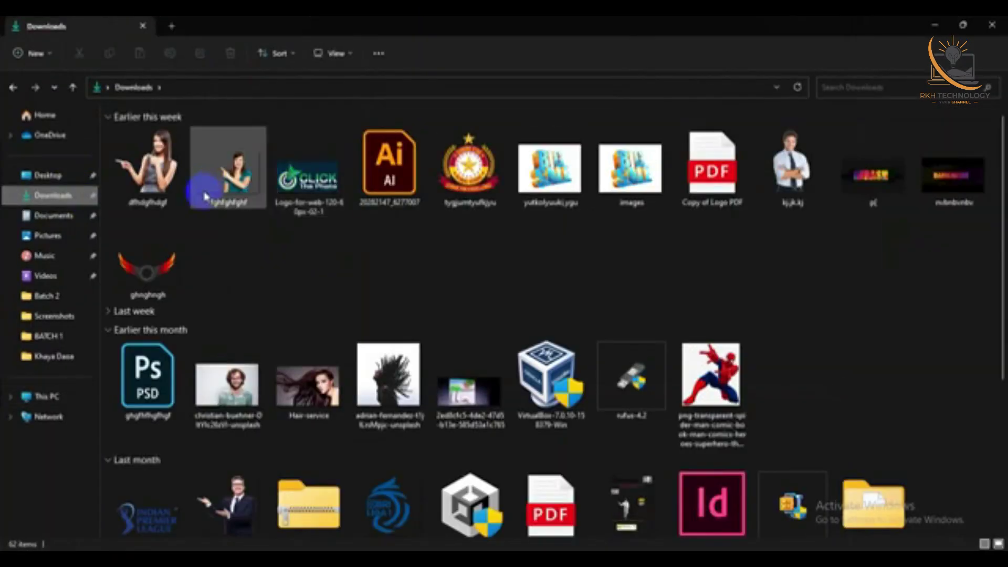
pyautogui.scroll(-3, 283, 329)
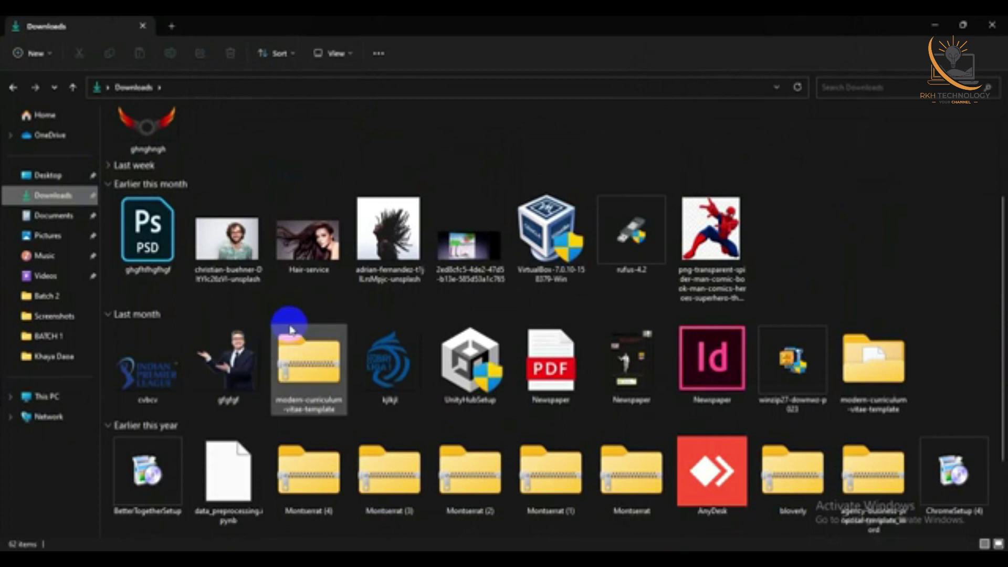
pyautogui.scroll(-5, 472, 281)
pyautogui.scroll(5, 645, 299)
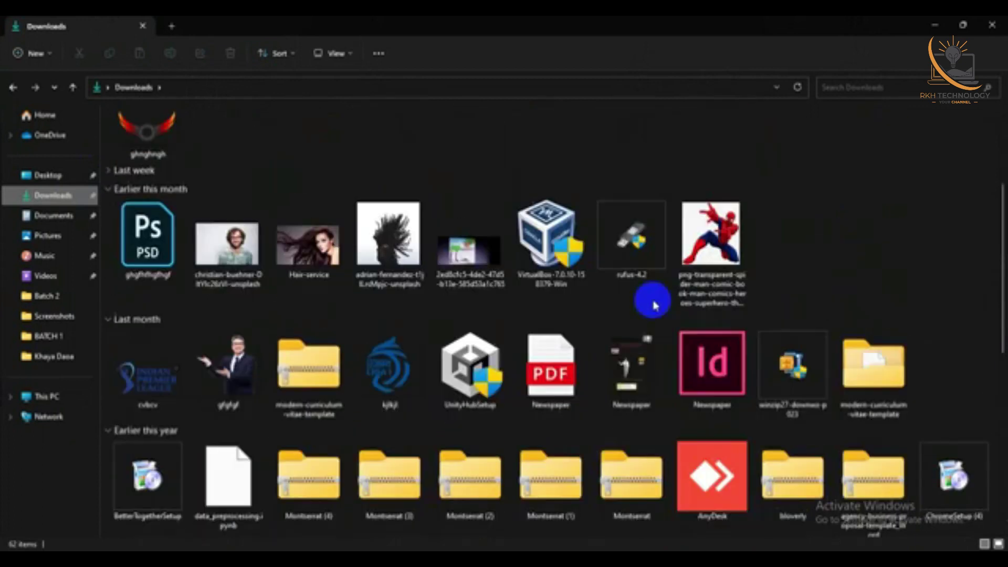
pyautogui.scroll(-5, 228, 360)
pyautogui.scroll(3, 230, 361)
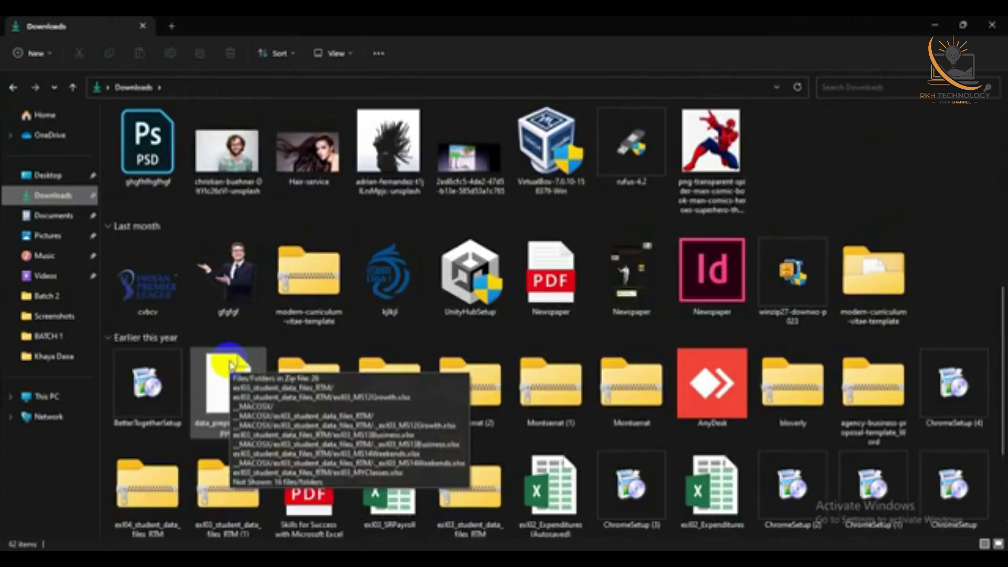
pyautogui.scroll(2, 231, 365)
# From the desktop, open the Batch 2 folder and open logo.ai in Illustrator
pyautogui.press('super+d')
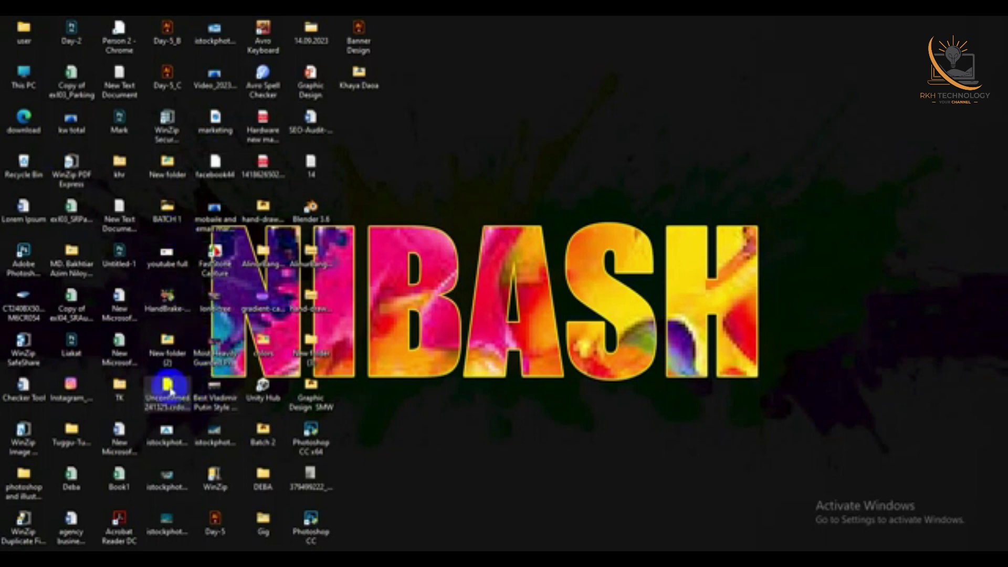
pyautogui.doubleClick(262, 433)
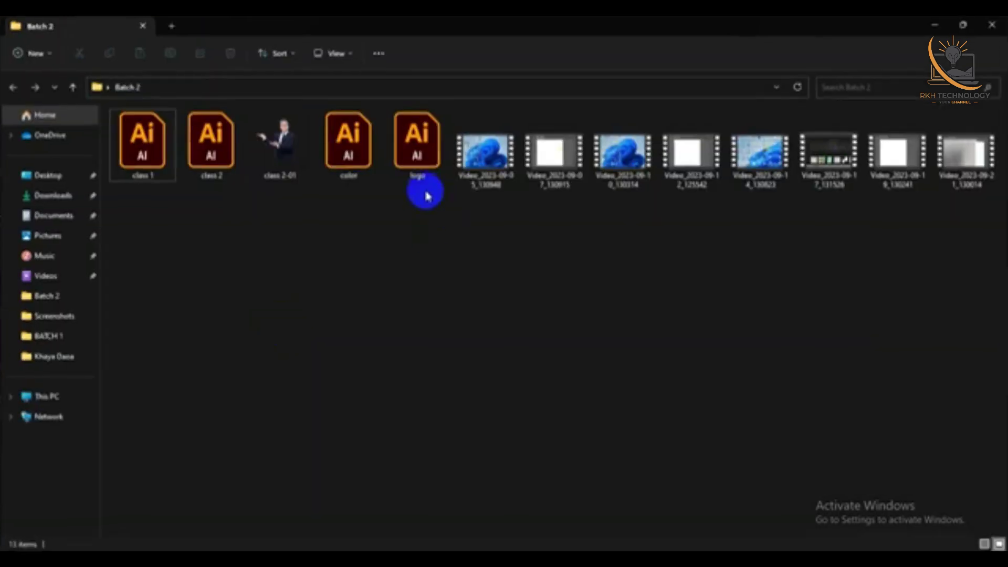
pyautogui.doubleClick(414, 167)
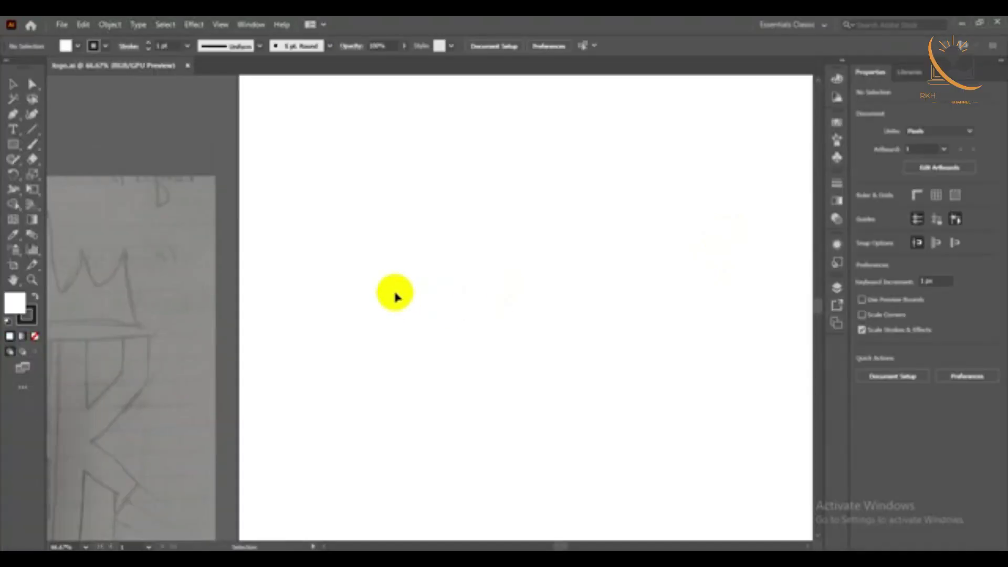
pyautogui.scroll(-2, 400, 290)
pyautogui.moveTo(400, 290); pyautogui.dragTo(450, 240)
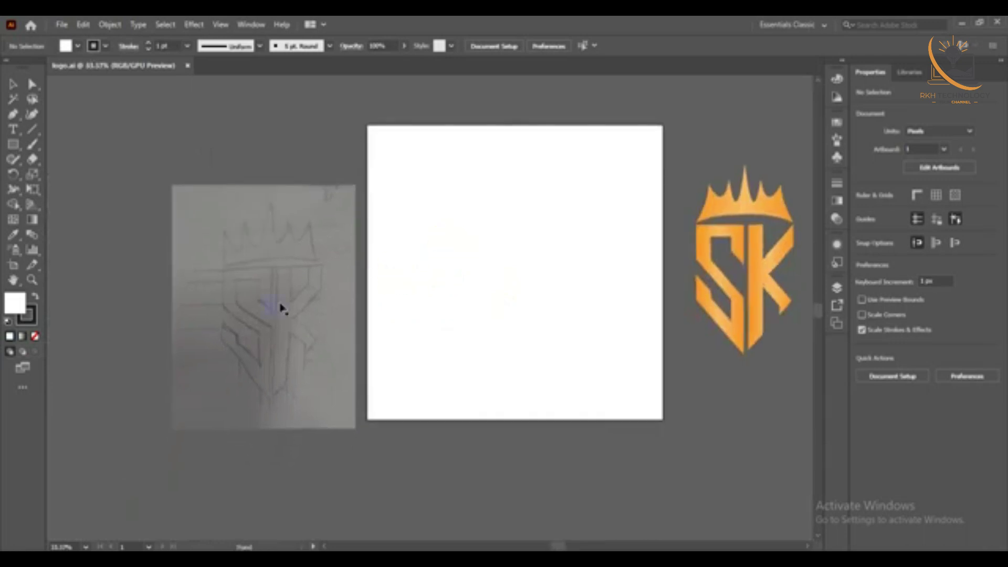
pyautogui.click(236, 306)
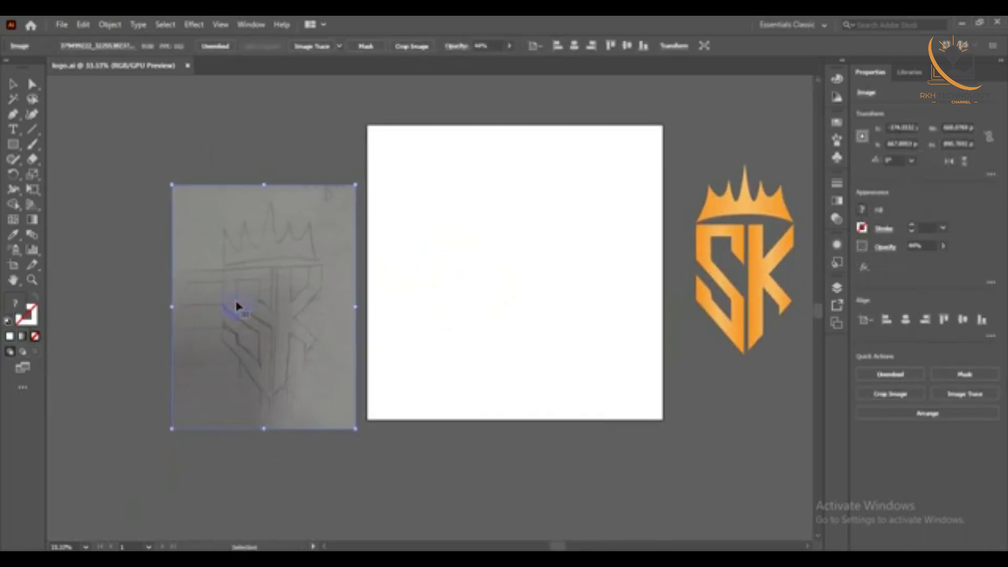
pyautogui.rightClick(236, 304)
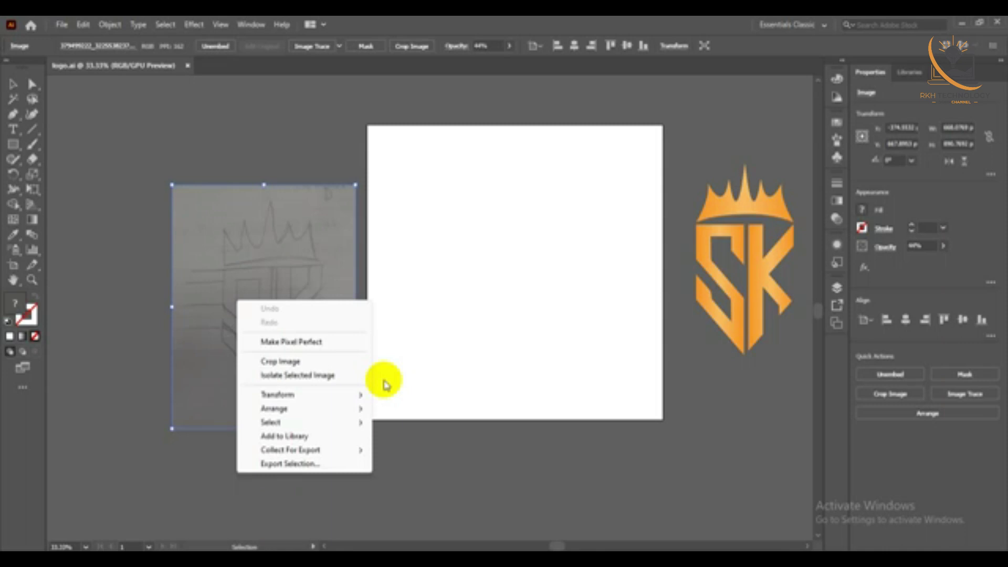
# Dismiss the sketch's context menu and cancel the File > Open dialog
pyautogui.click(270, 216)
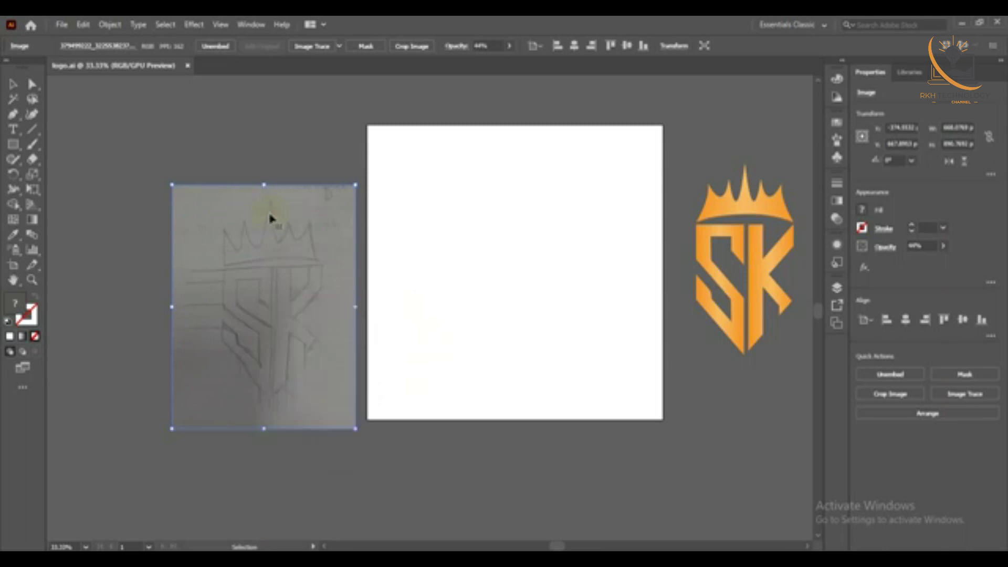
pyautogui.rightClick(269, 246)
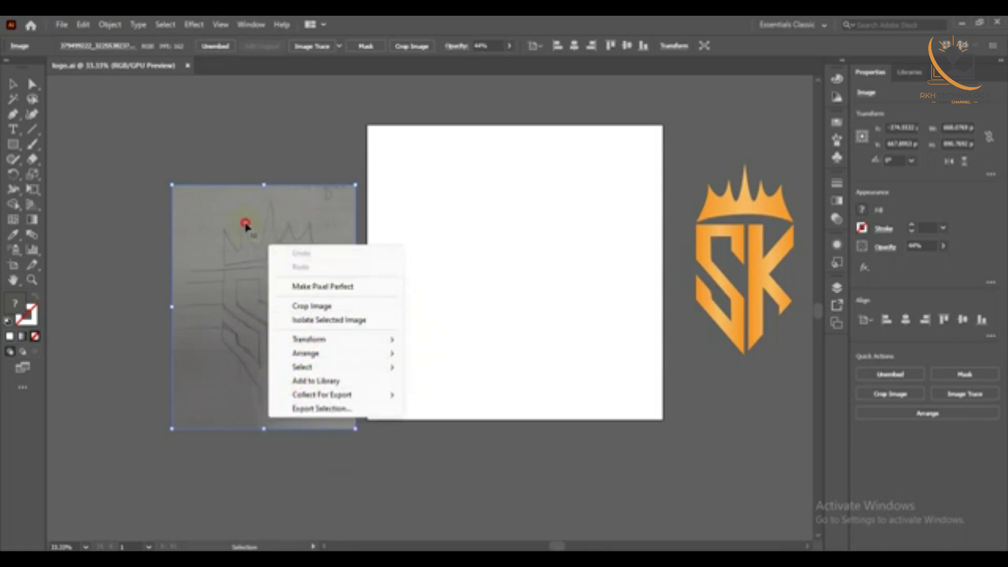
pyautogui.click(246, 224)
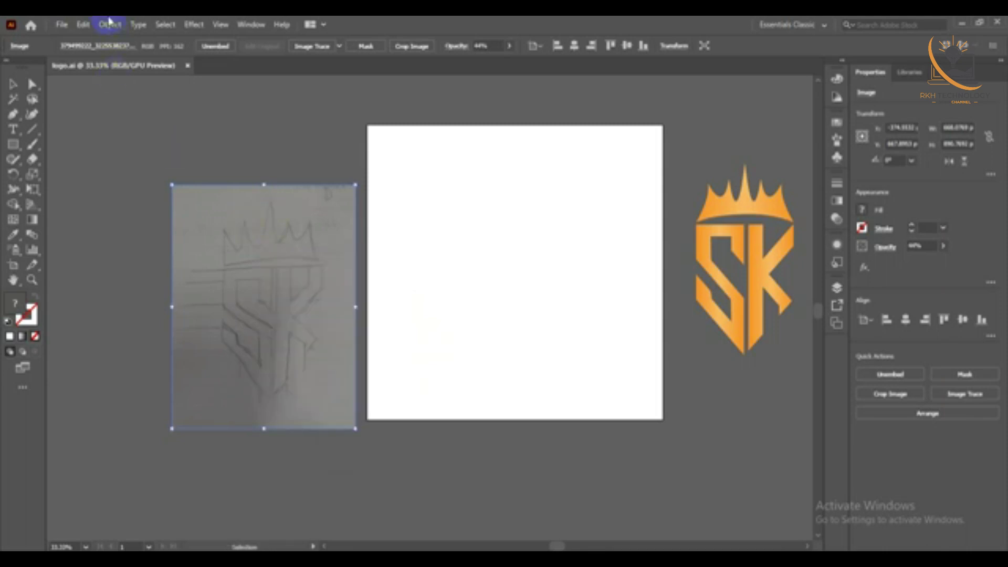
pyautogui.click(62, 24)
pyautogui.moveTo(105, 80)
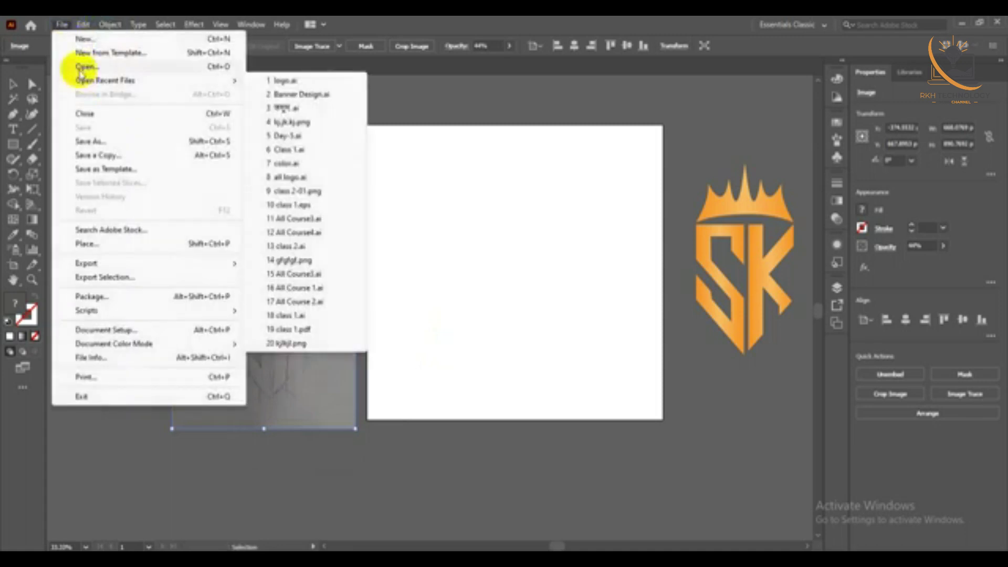
pyautogui.click(81, 66)
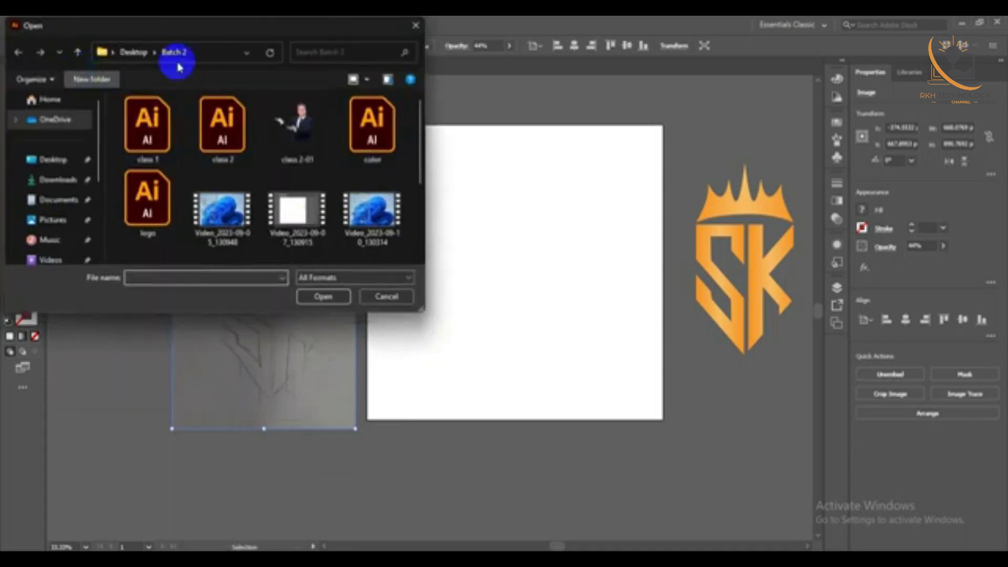
pyautogui.click(415, 25)
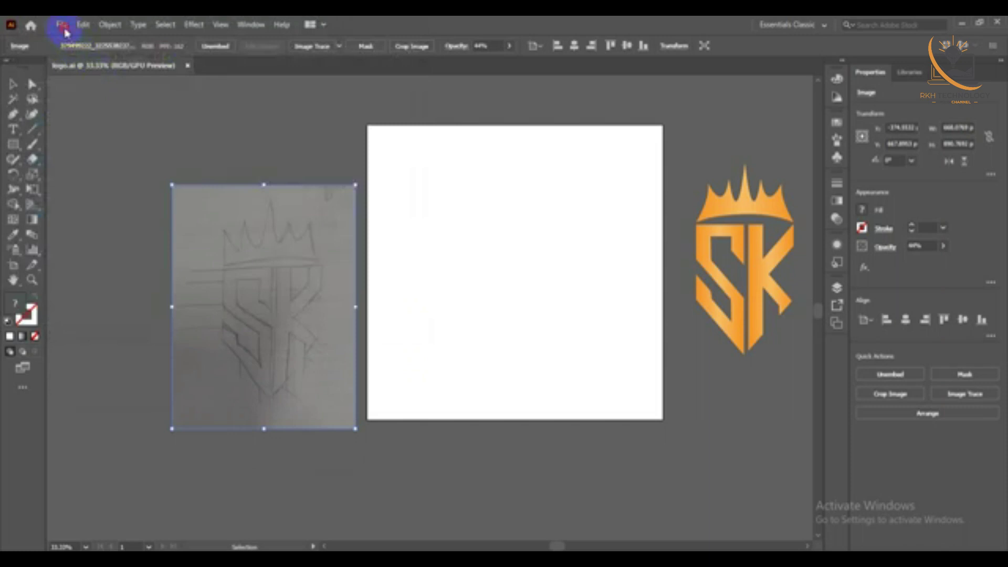
# Create a new 1080 x 1080 px document from File > New
pyautogui.click(62, 24)
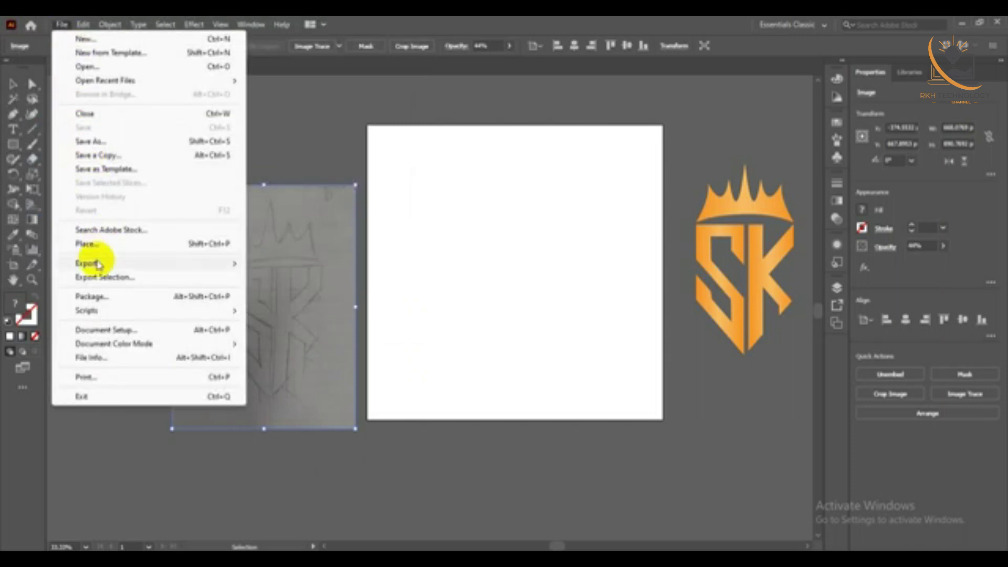
pyautogui.click(84, 39)
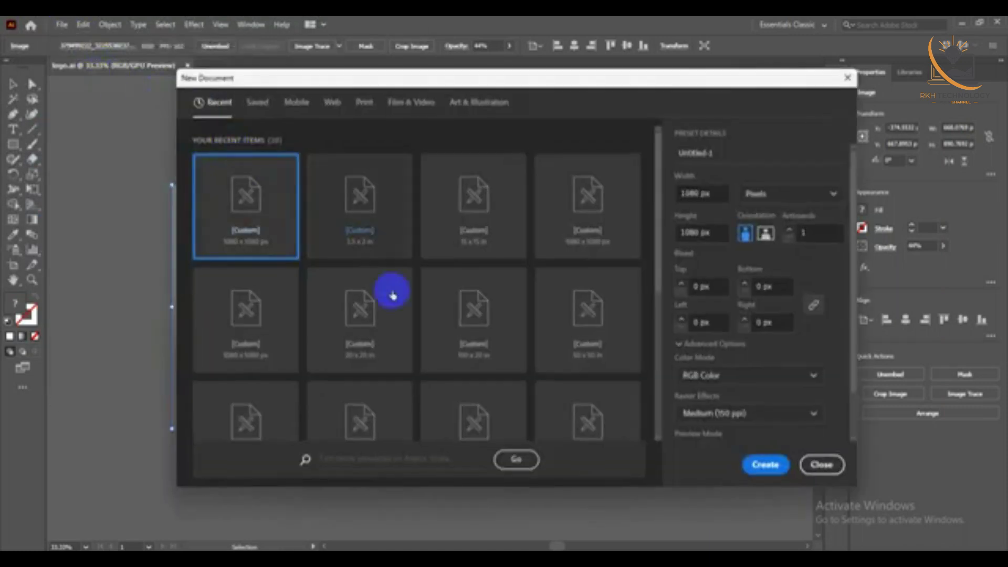
pyautogui.click(776, 465)
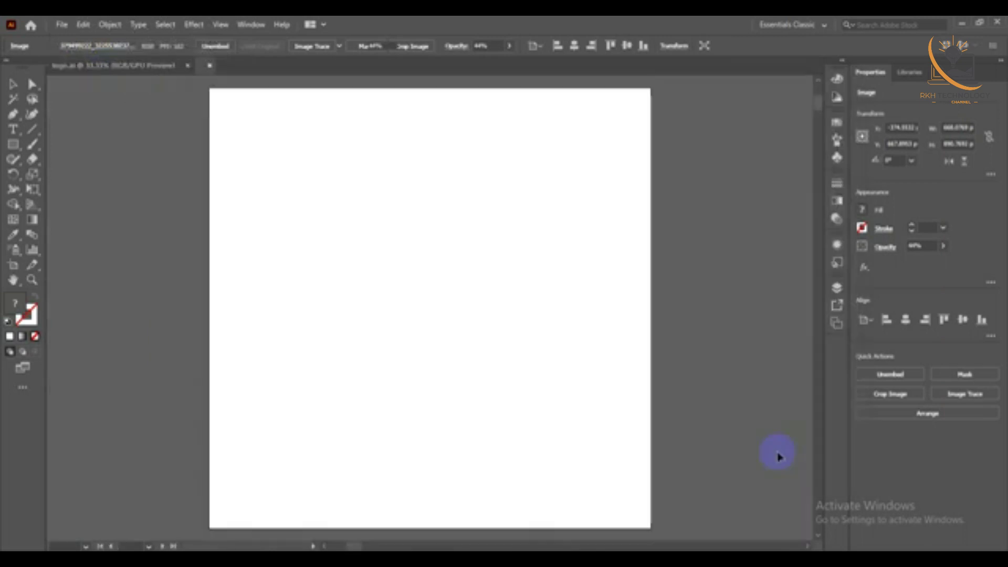
# Paste the SK sketch onto the new artboard
pyautogui.hotkey('ctrl', 'v')
pyautogui.hotkey('ctrl', '+')
pyautogui.hotkey('ctrl', '-')
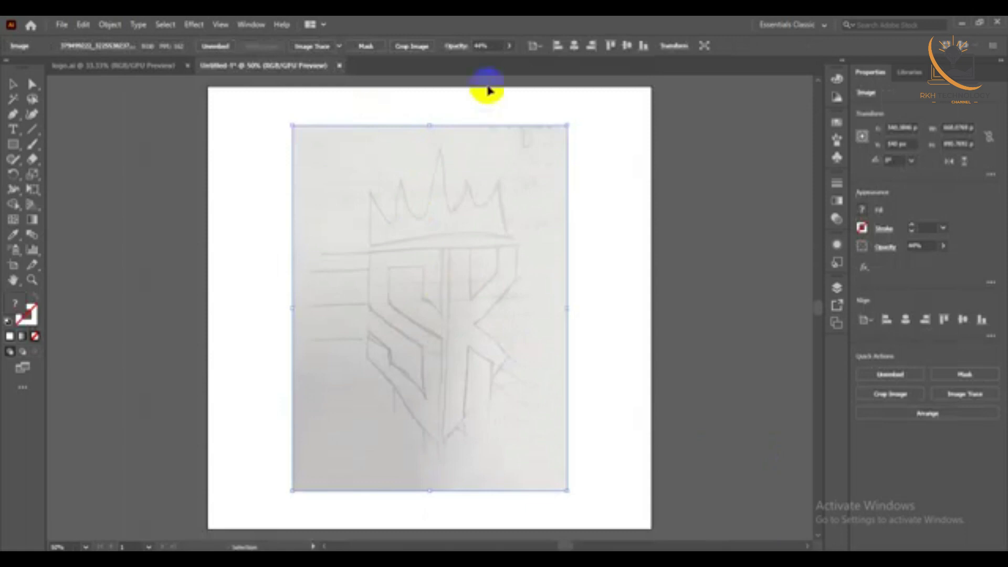
# Raise the sketch's opacity from 44% to 100%
pyautogui.click(509, 46)
pyautogui.moveTo(482, 62); pyautogui.dragTo(558, 72)
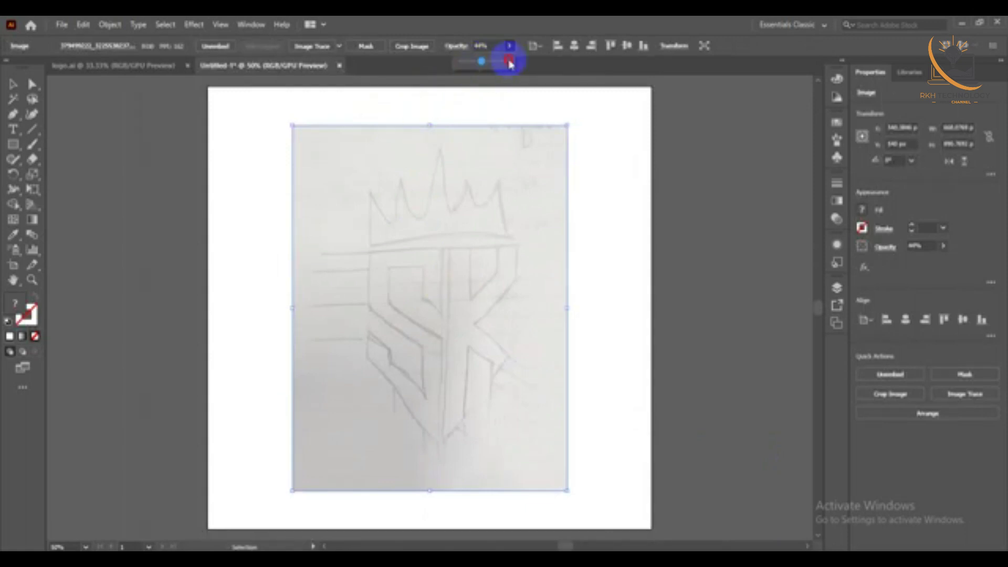
pyautogui.scroll(1, 462, 282)
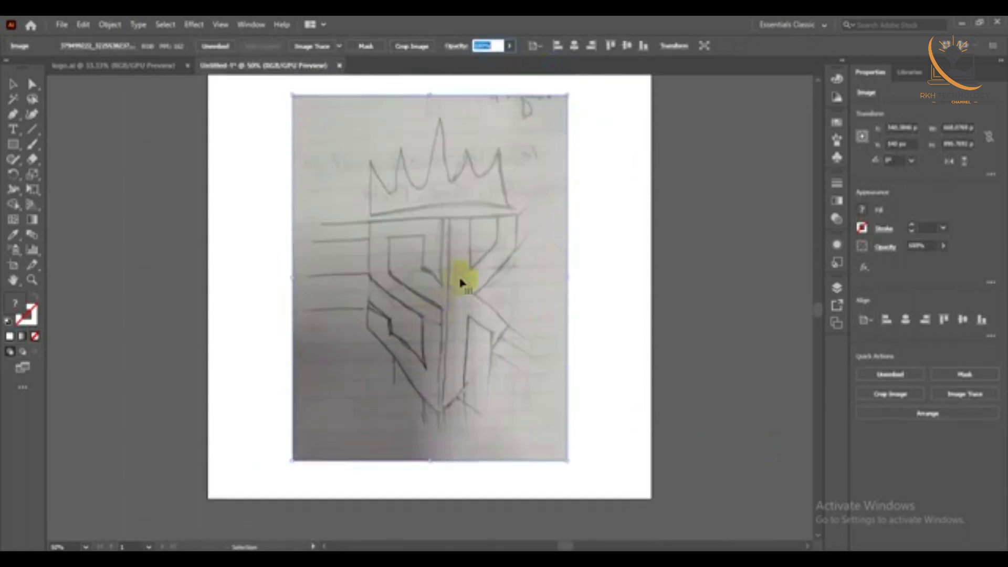
pyautogui.scroll(3, 463, 282)
pyautogui.scroll(-2, 462, 282)
pyautogui.press('v')
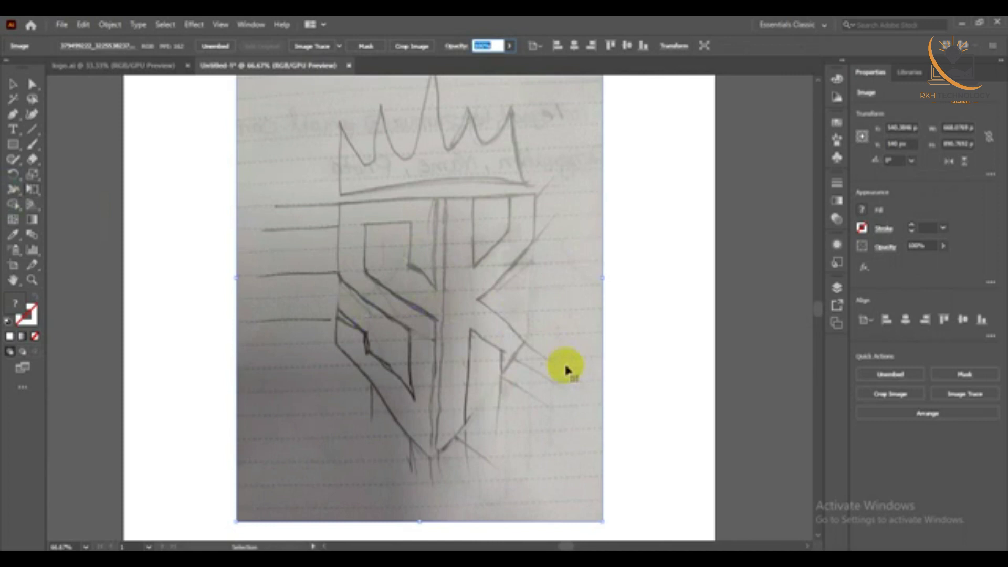
# Move the SK sketch slightly lower on the artboard and deselect it
pyautogui.click(37, 131)
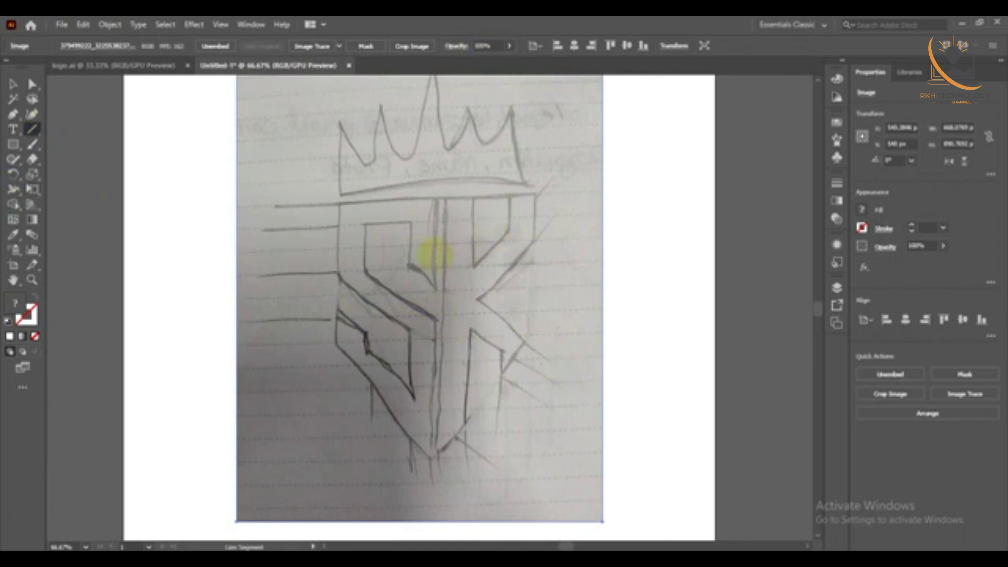
pyautogui.scroll(2, 472, 224)
pyautogui.click(13, 84)
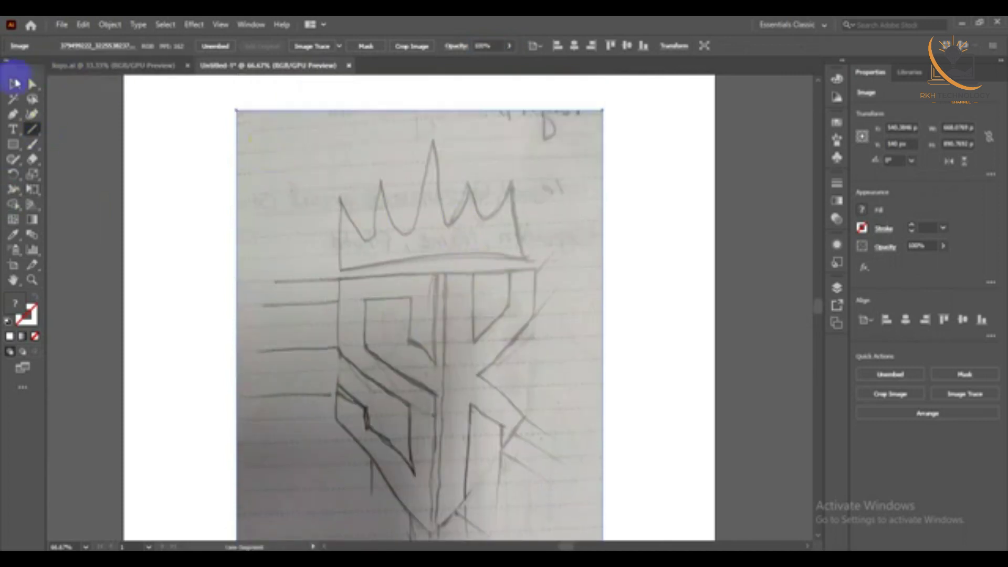
pyautogui.click(408, 240)
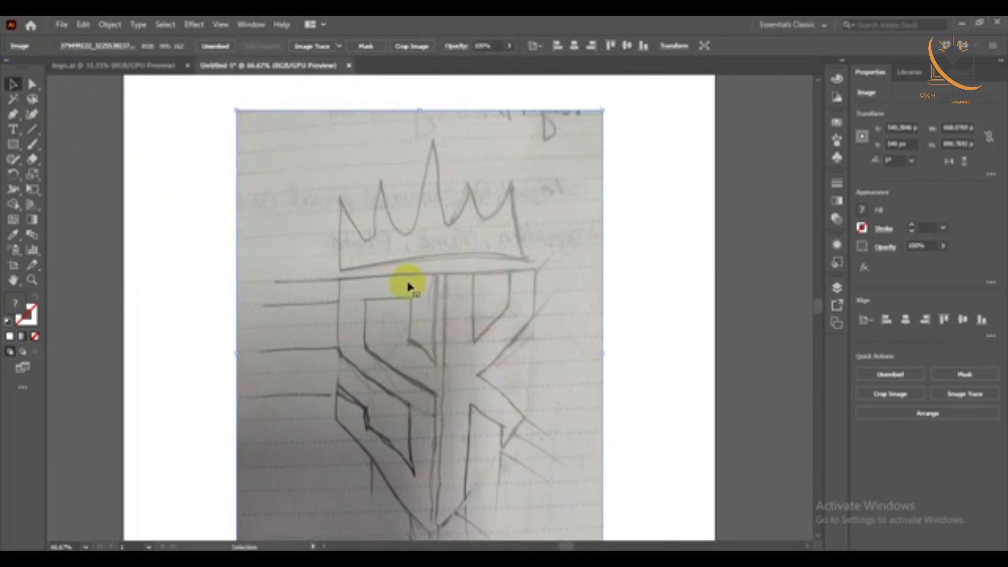
pyautogui.moveTo(363, 288); pyautogui.dragTo(446, 254)
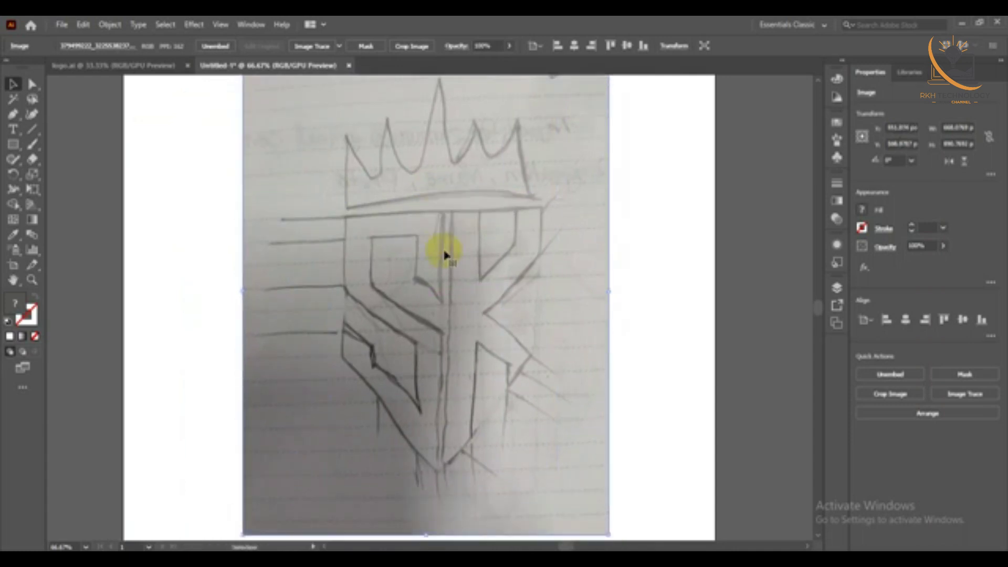
pyautogui.hotkey('ctrl', '2')
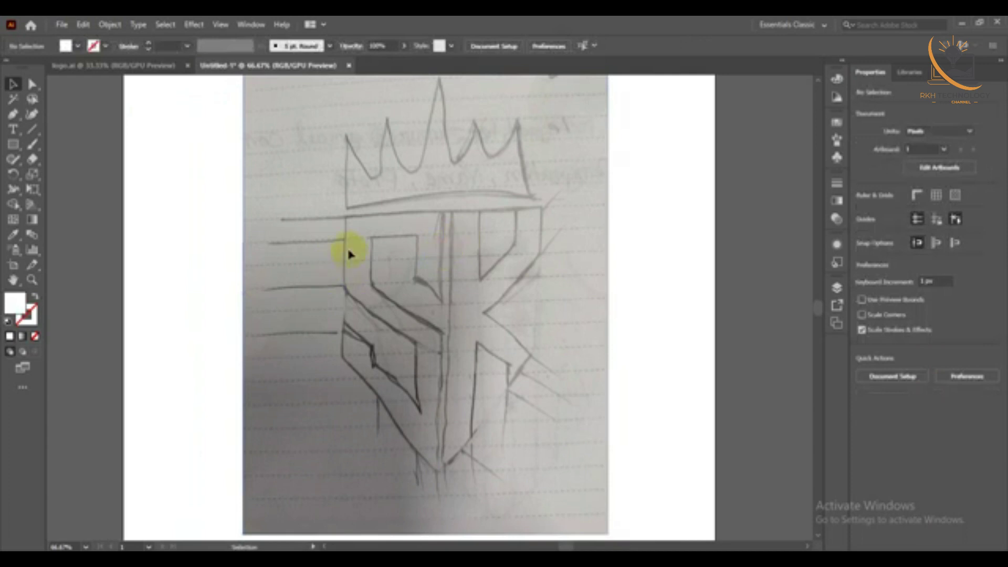
# Zoom in on the crown base with the Line Segment tool active
pyautogui.hscroll(-1, 135, 248)
pyautogui.scroll(-1, 646, 505)
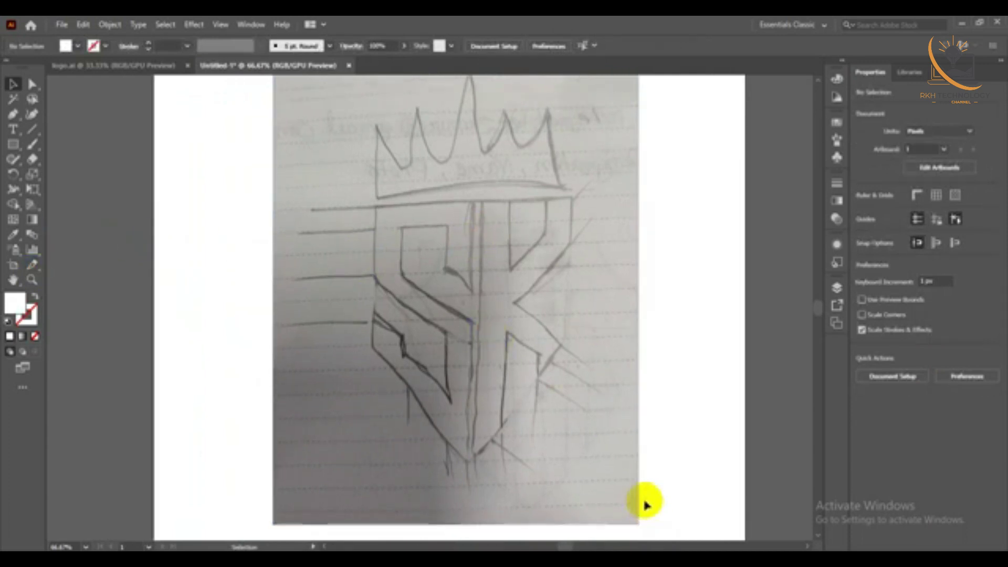
pyautogui.scroll(1, 646, 504)
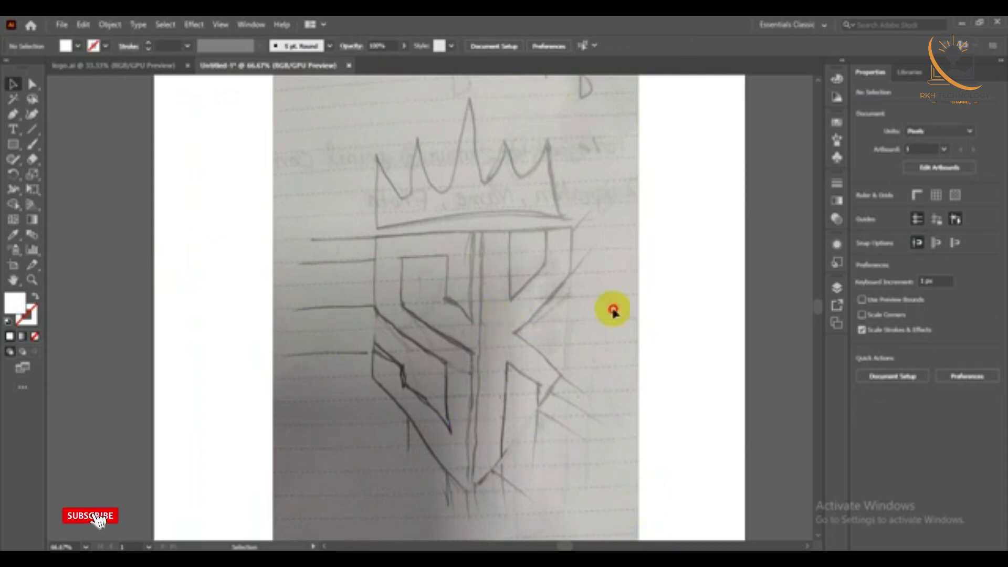
pyautogui.click(470, 321)
pyautogui.scroll(1, 349, 288)
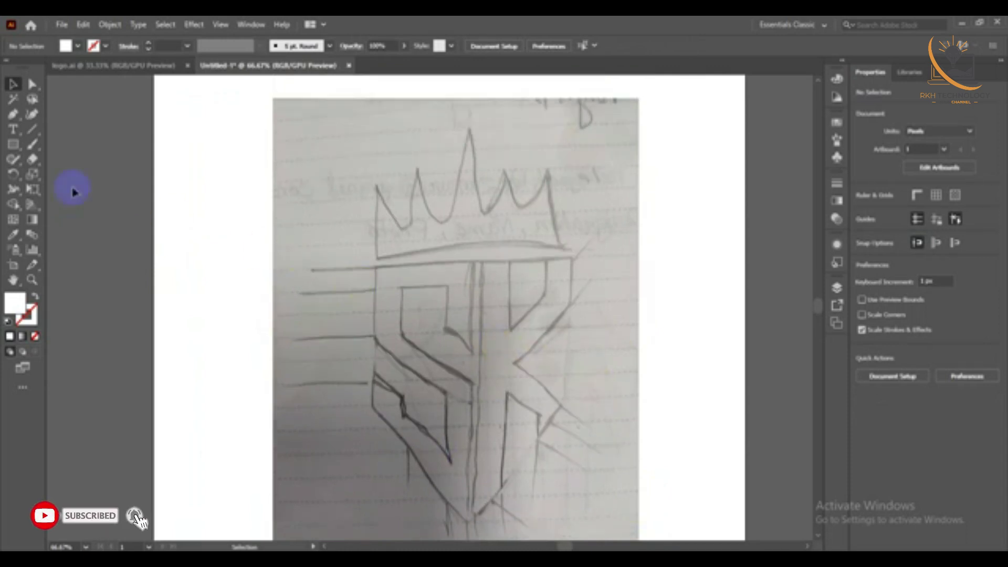
pyautogui.click(32, 129)
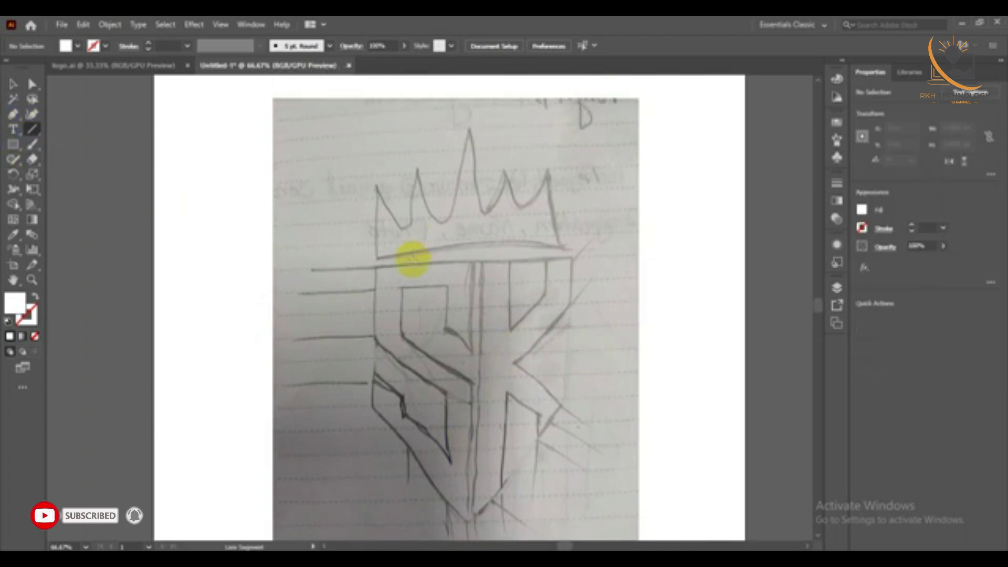
pyautogui.scroll(-1, 368, 252)
pyautogui.scroll(1, 450, 209)
pyautogui.scroll(1, 455, 213)
pyautogui.scroll(-1, 455, 213)
pyautogui.scroll(-1, 637, 333)
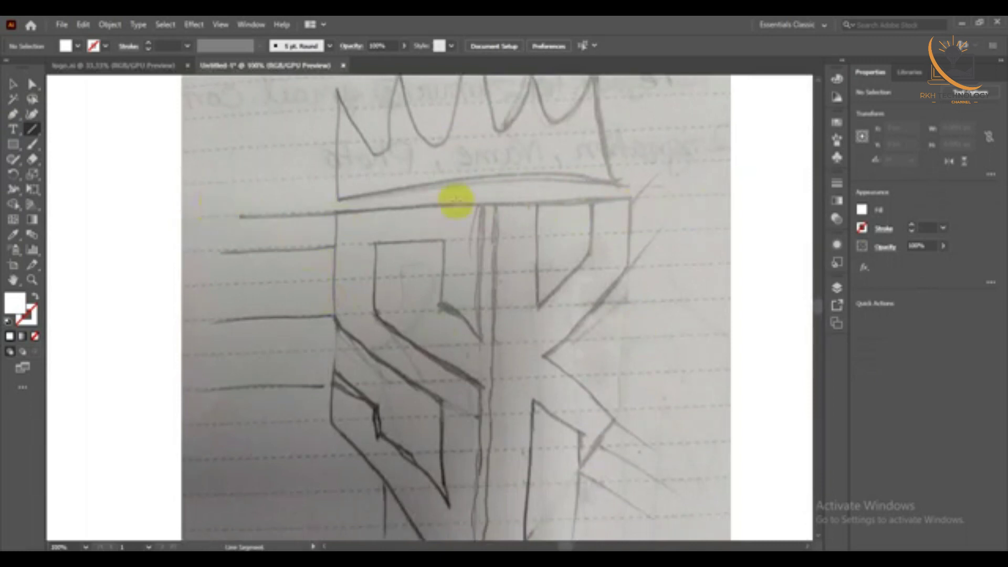
# Draw a horizontal line along the crown base with a 2 pt black stroke
pyautogui.moveTo(272, 215); pyautogui.dragTo(707, 174)
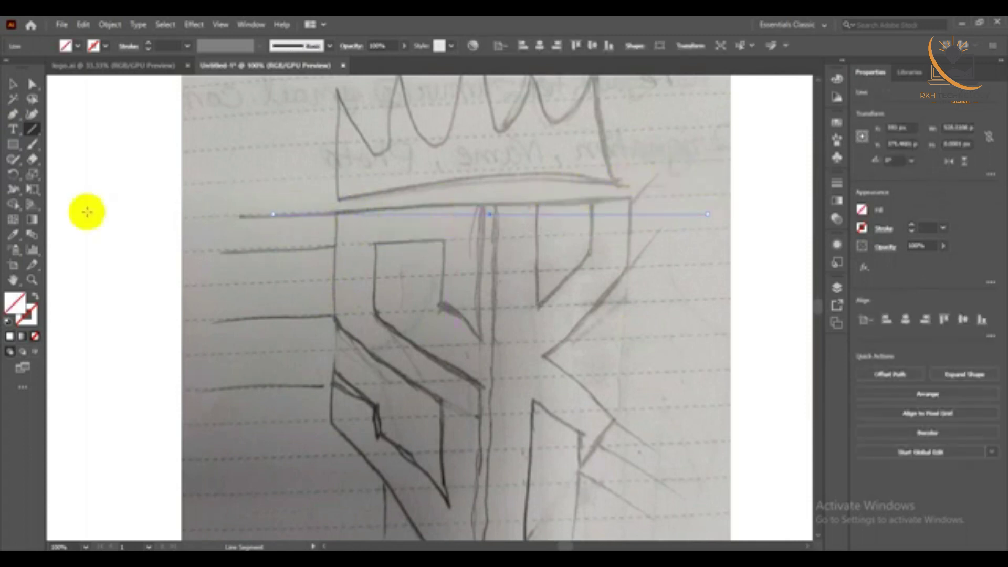
pyautogui.click(147, 44)
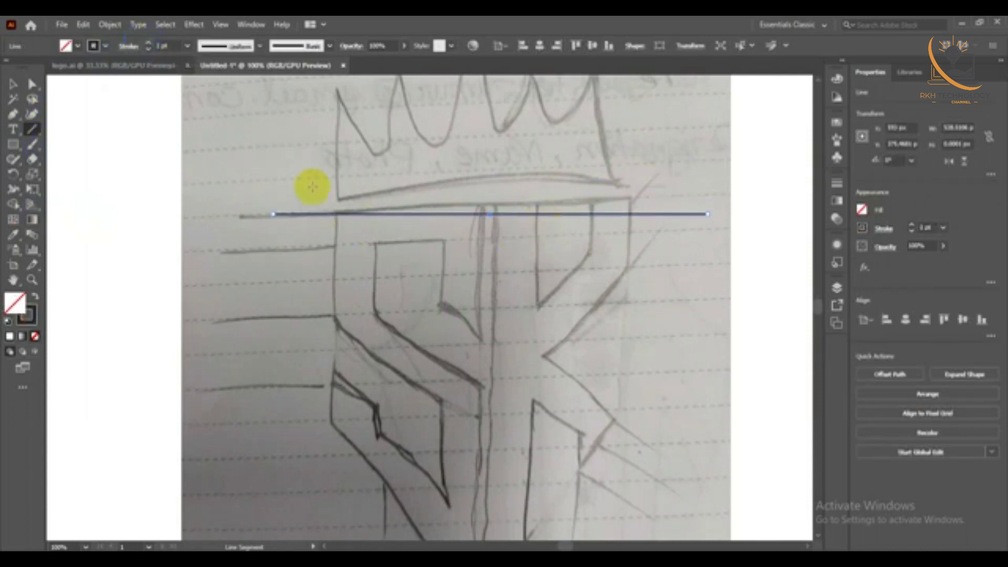
pyautogui.click(6, 87)
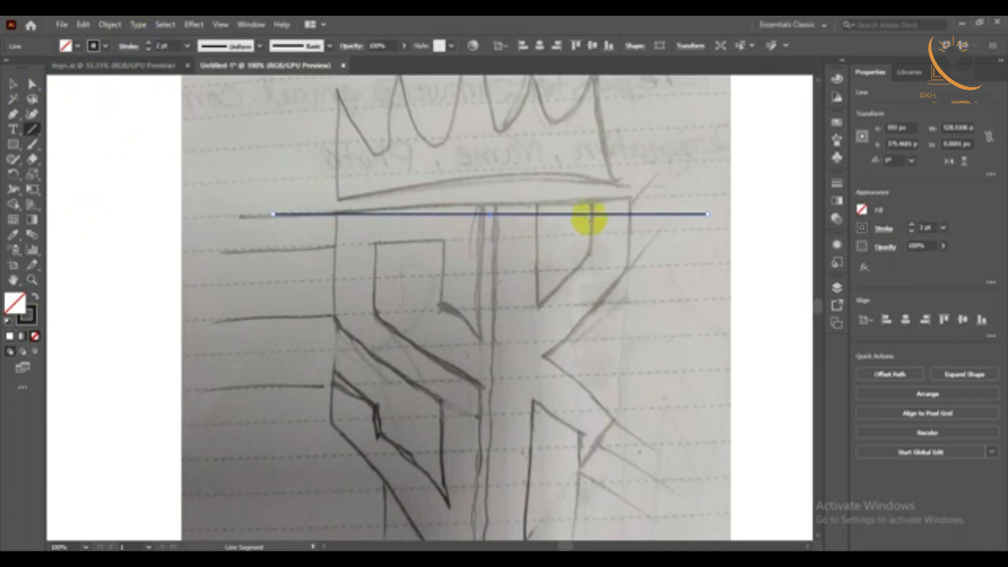
pyautogui.scroll(-1, 273, 193)
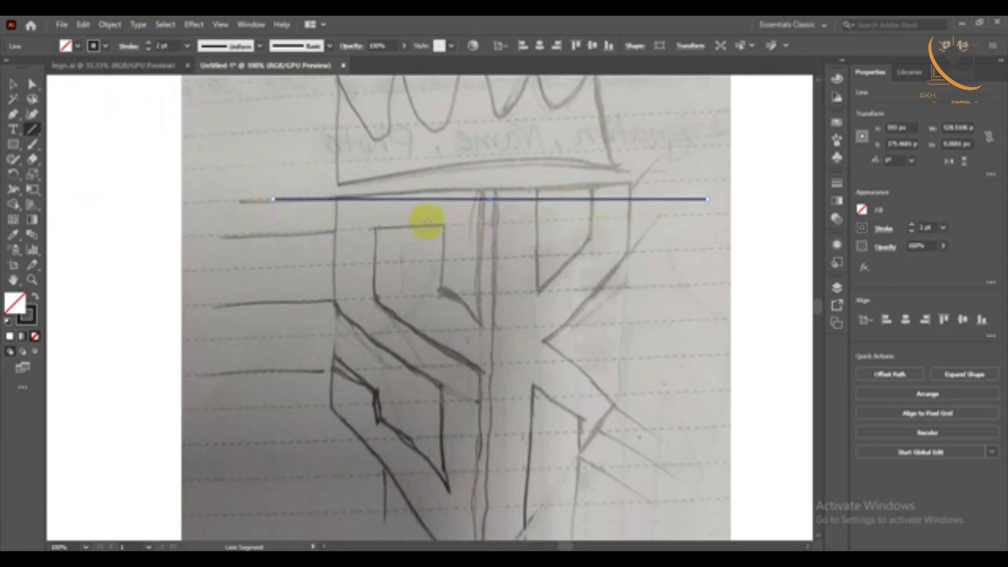
pyautogui.click(12, 85)
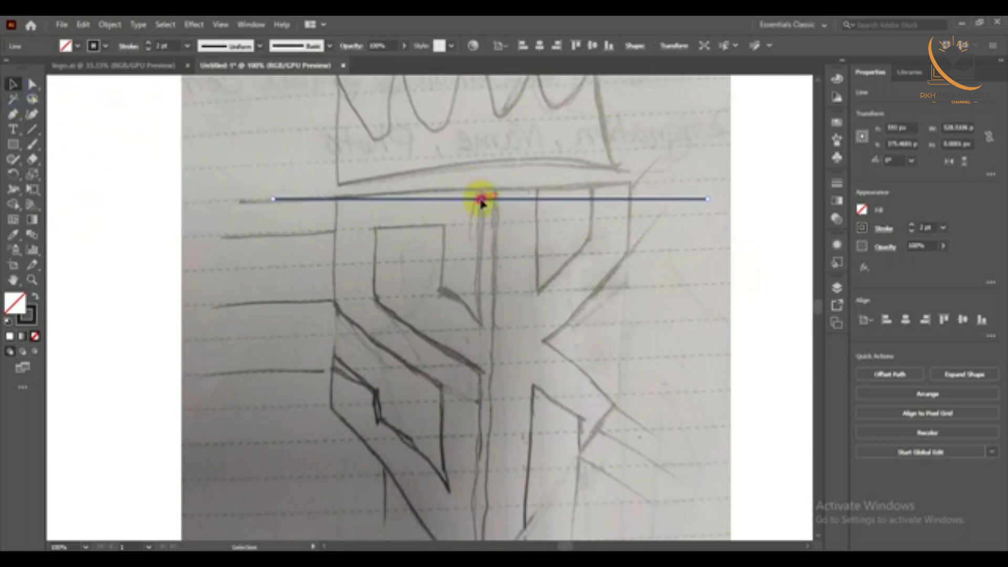
# Alt-drag copies of the line down to the letter tops and across the S
pyautogui.moveTo(481, 200); pyautogui.dragTo(480, 227)
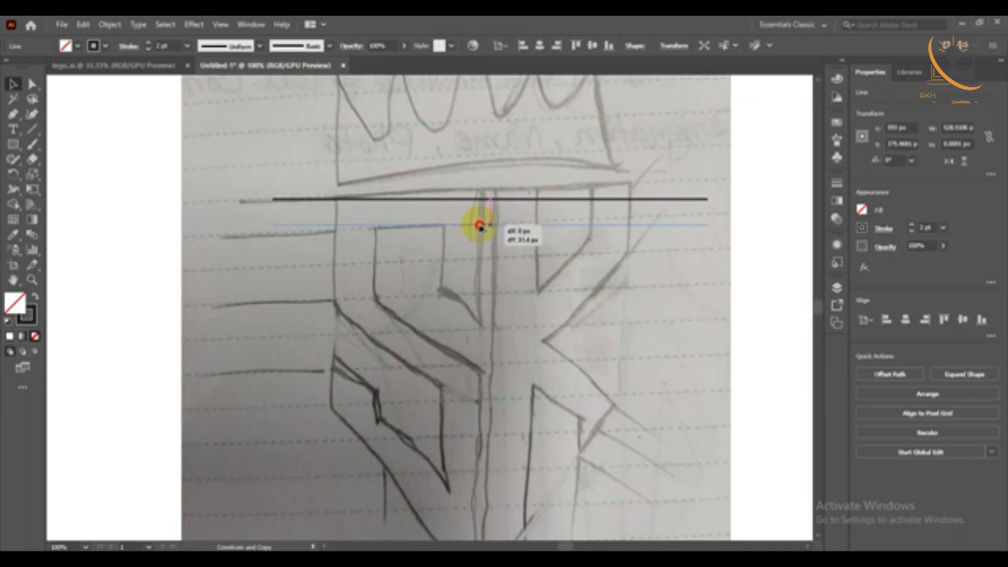
pyautogui.moveTo(480, 227); pyautogui.dragTo(480, 227)
pyautogui.scroll(-2, 522, 218)
pyautogui.scroll(-1, 447, 197)
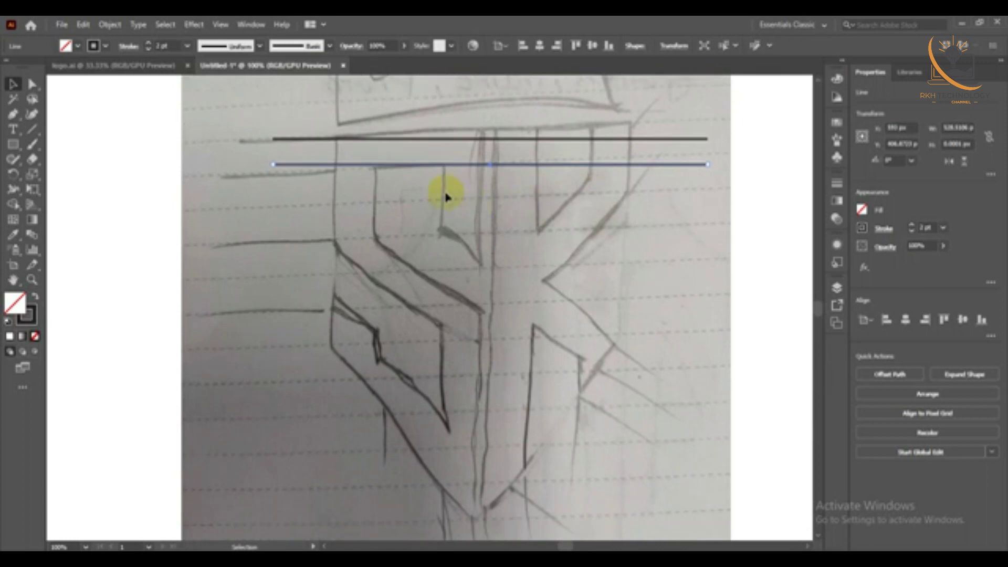
pyautogui.moveTo(461, 165); pyautogui.dragTo(453, 234)
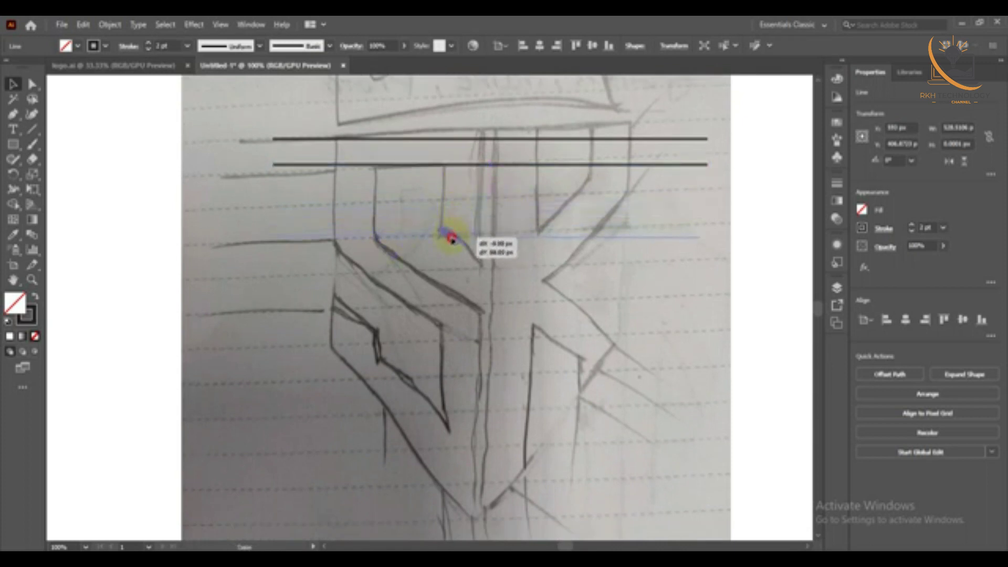
pyautogui.moveTo(452, 234); pyautogui.dragTo(452, 239)
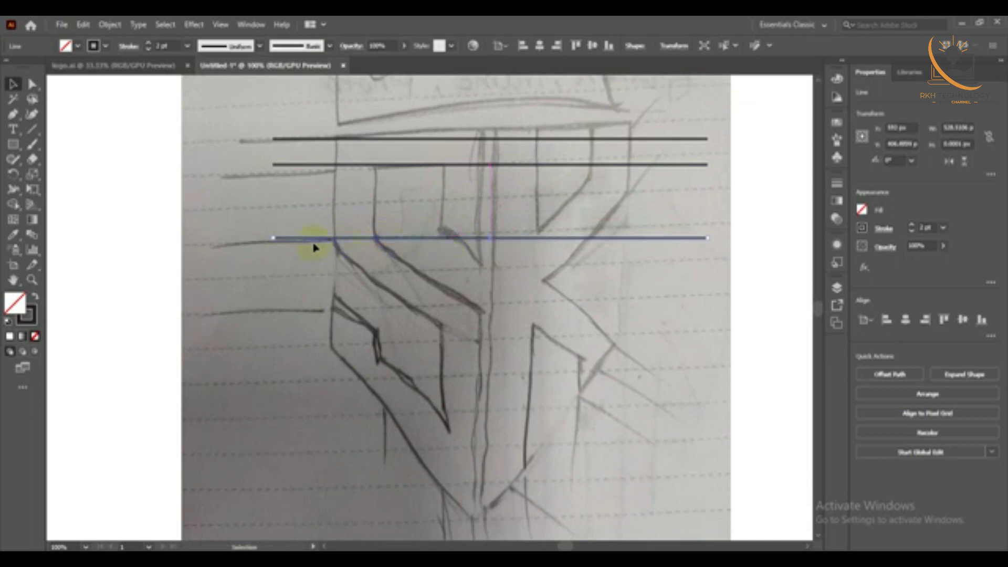
# Add more line copies down to the letters' bottom, then zoom out to view all six
pyautogui.scroll(-2, 310, 233)
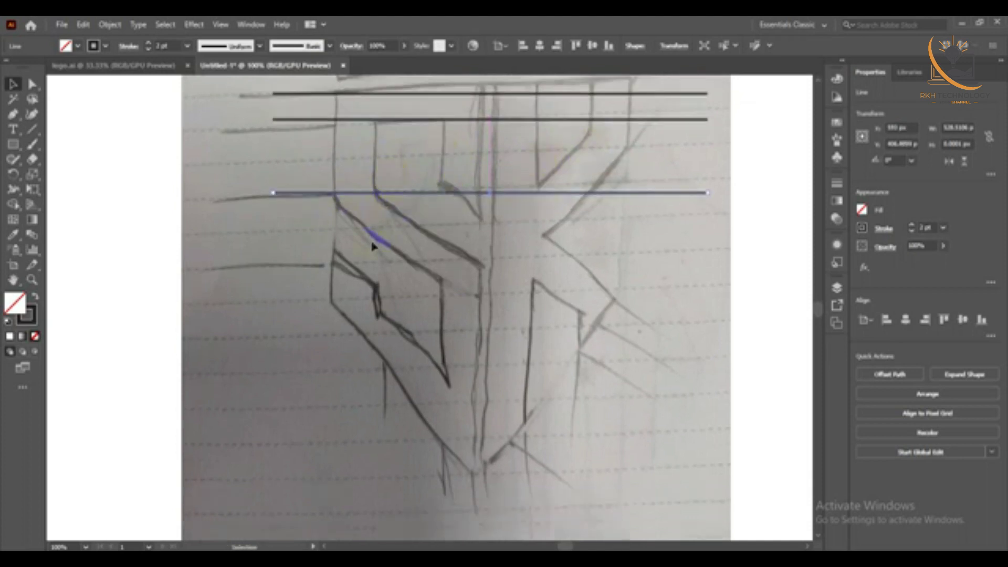
pyautogui.scroll(1, 406, 153)
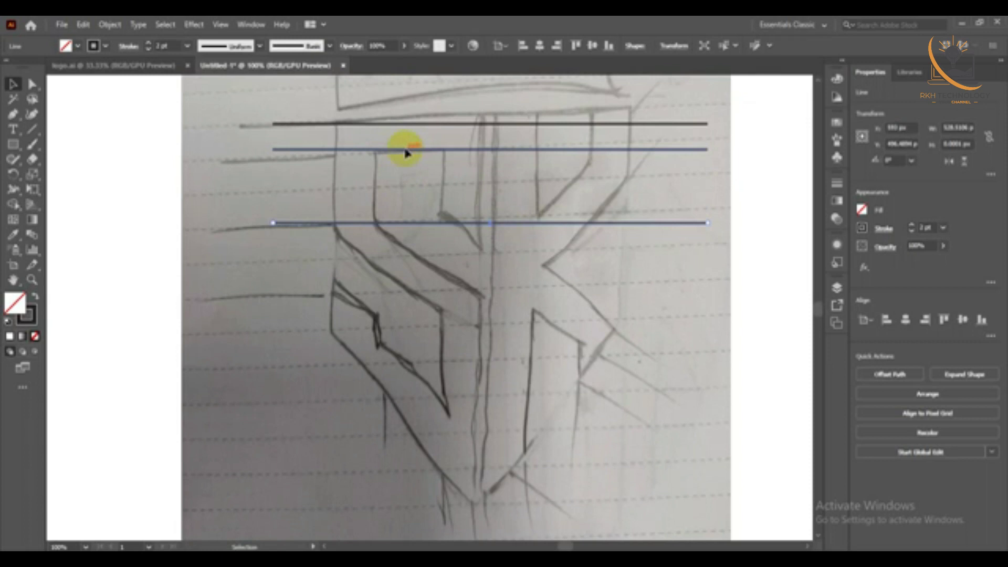
pyautogui.scroll(-3, 405, 152)
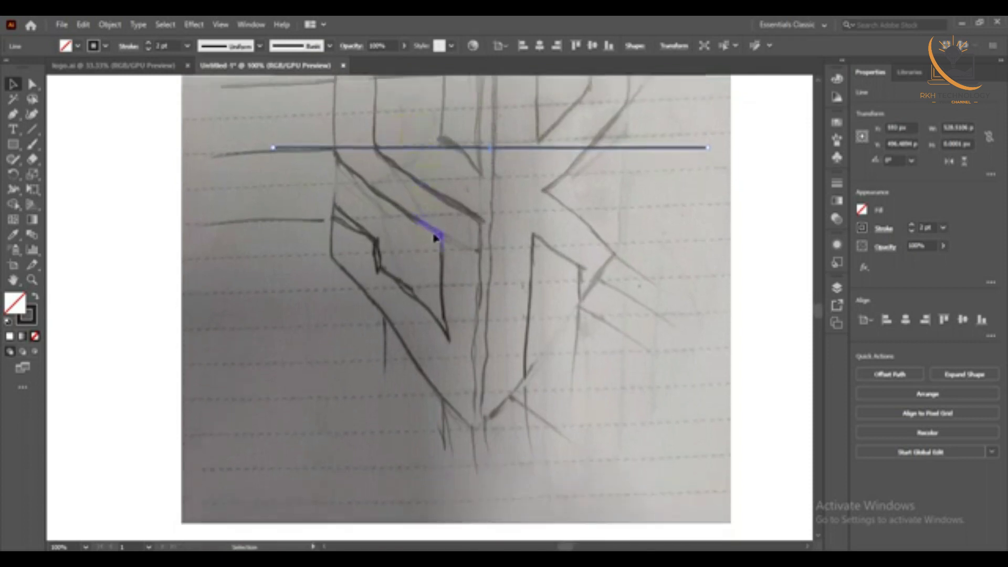
pyautogui.moveTo(463, 152); pyautogui.dragTo(454, 237)
pyautogui.scroll(-3, 449, 173)
pyautogui.moveTo(454, 165); pyautogui.dragTo(450, 353)
pyautogui.scroll(3, 540, 252)
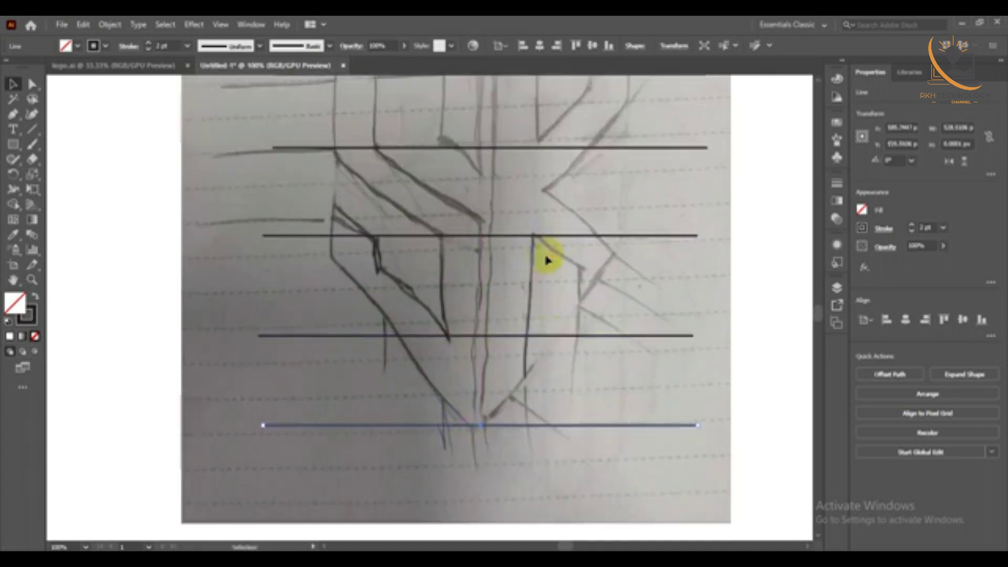
pyautogui.hotkey('ctrl', '-')
pyautogui.hotkey('ctrl', '-')
pyautogui.scroll(1, 530, 185)
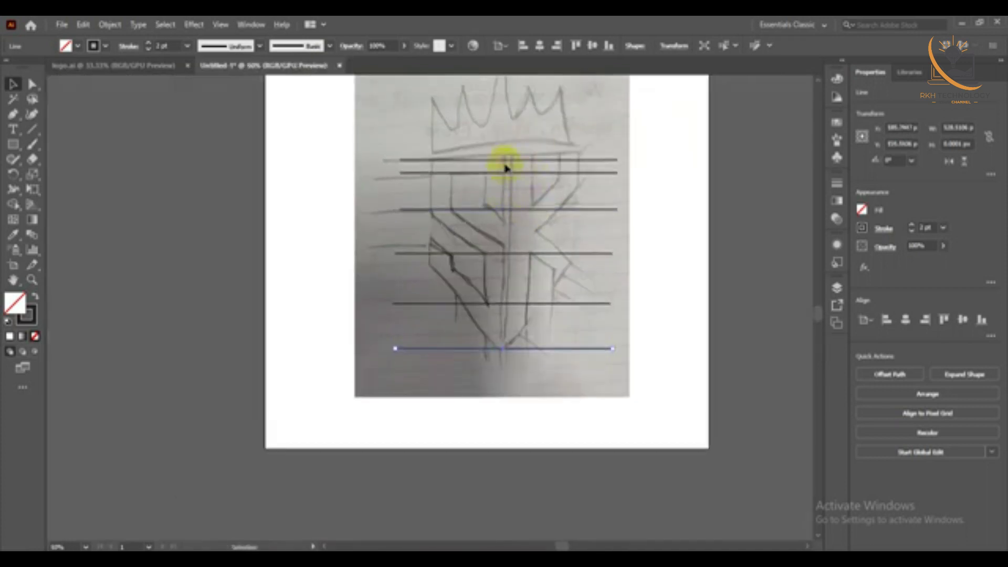
pyautogui.scroll(-2, 506, 167)
pyautogui.scroll(2, 457, 153)
pyautogui.scroll(-2, 435, 135)
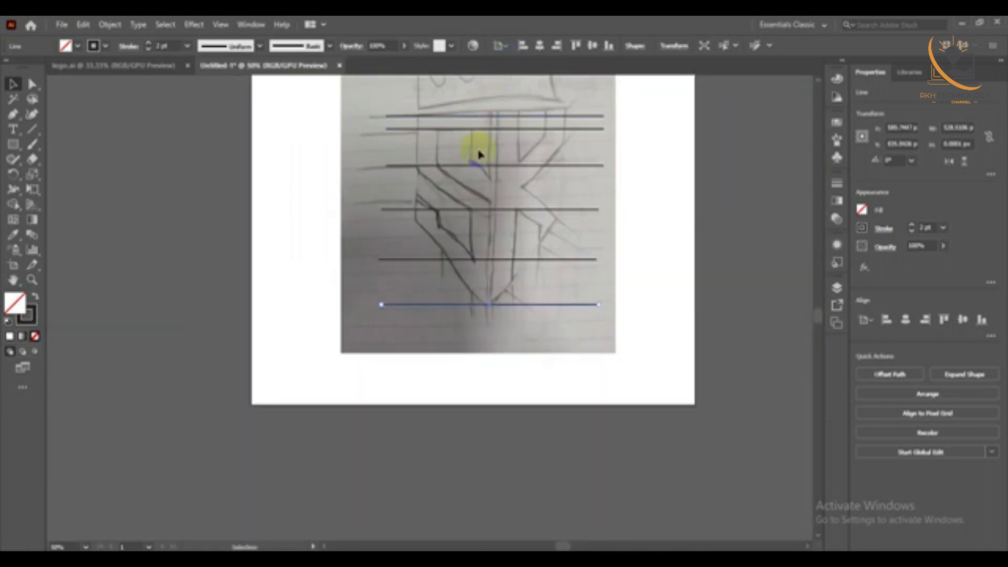
pyautogui.click(32, 129)
# Draw a vertical line down the S's left edge and lengthen it downward
pyautogui.scroll(5, 331, 140)
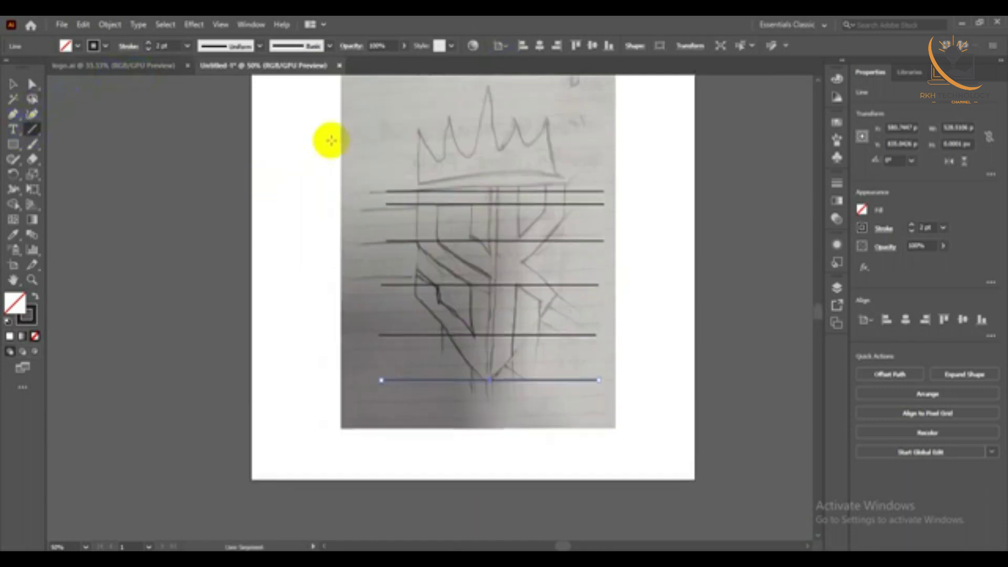
pyautogui.scroll(2, 401, 192)
pyautogui.scroll(2, 420, 180)
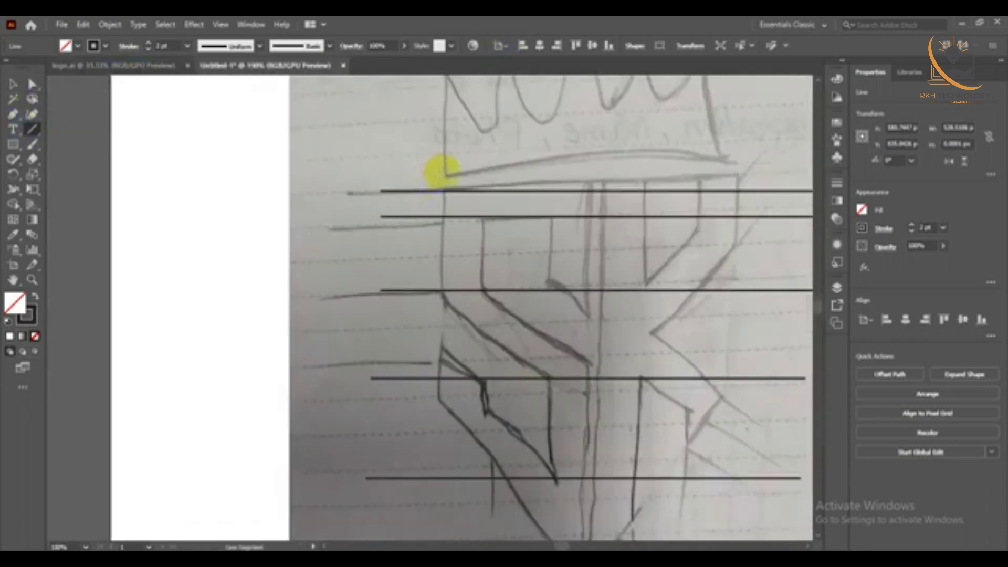
pyautogui.moveTo(443, 173); pyautogui.dragTo(391, 482)
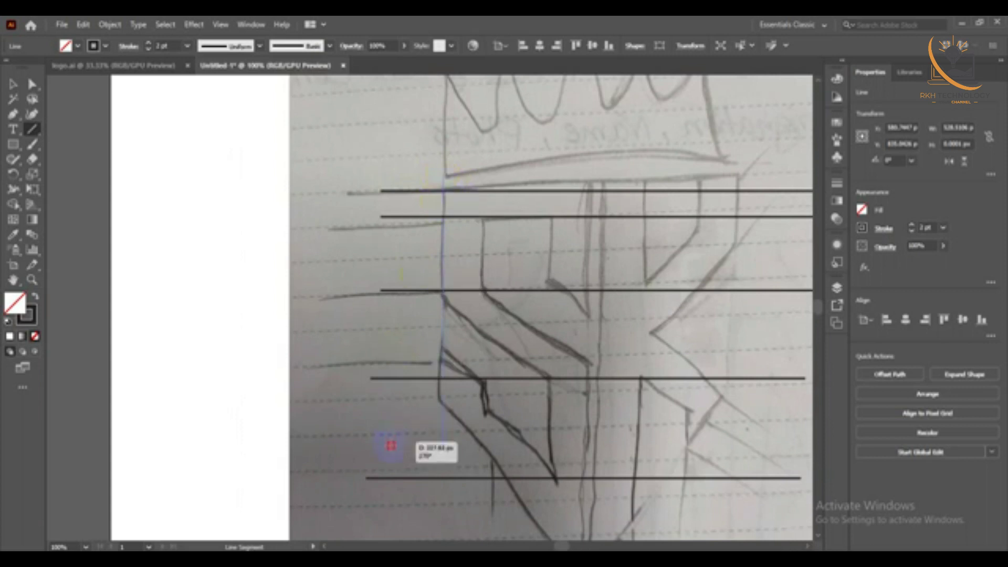
pyautogui.moveTo(391, 482); pyautogui.dragTo(391, 509)
pyautogui.scroll(-2, 454, 334)
pyautogui.scroll(2, 454, 333)
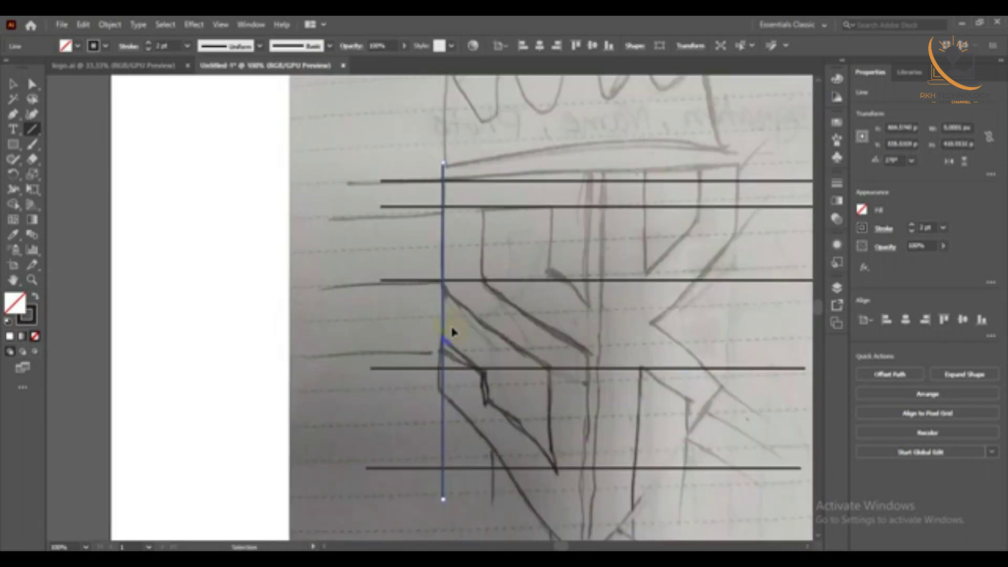
pyautogui.scroll(-2, 443, 473)
pyautogui.scroll(-1, 443, 450)
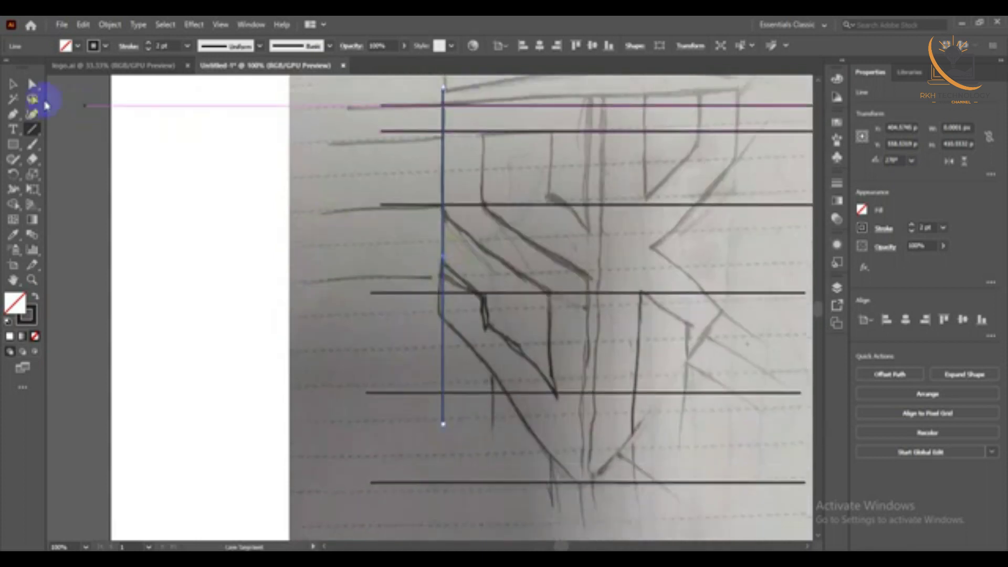
pyautogui.click(13, 84)
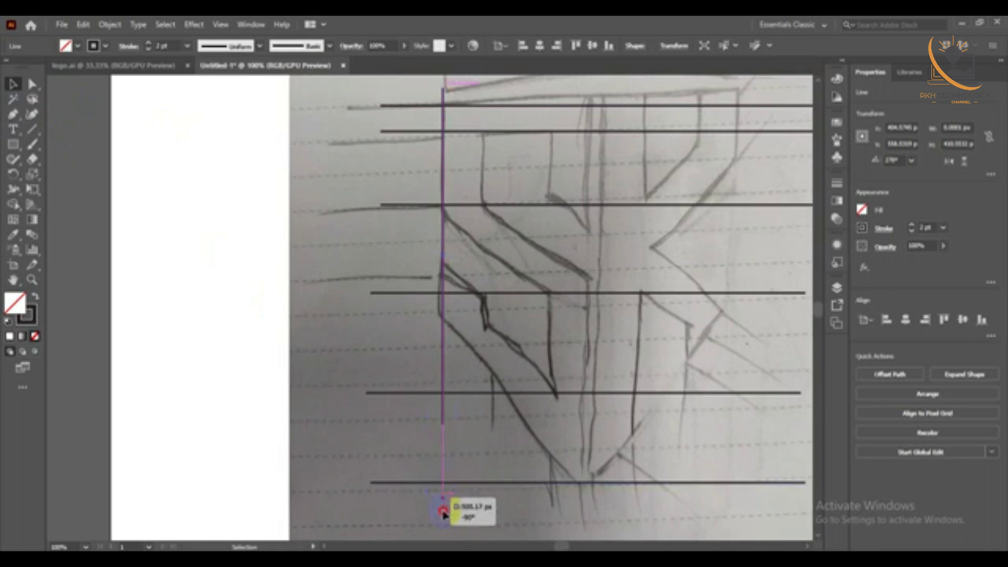
pyautogui.moveTo(443, 437); pyautogui.dragTo(457, 531)
# Alt-drag copies of the vertical line to the right across the sketch
pyautogui.scroll(2, 469, 359)
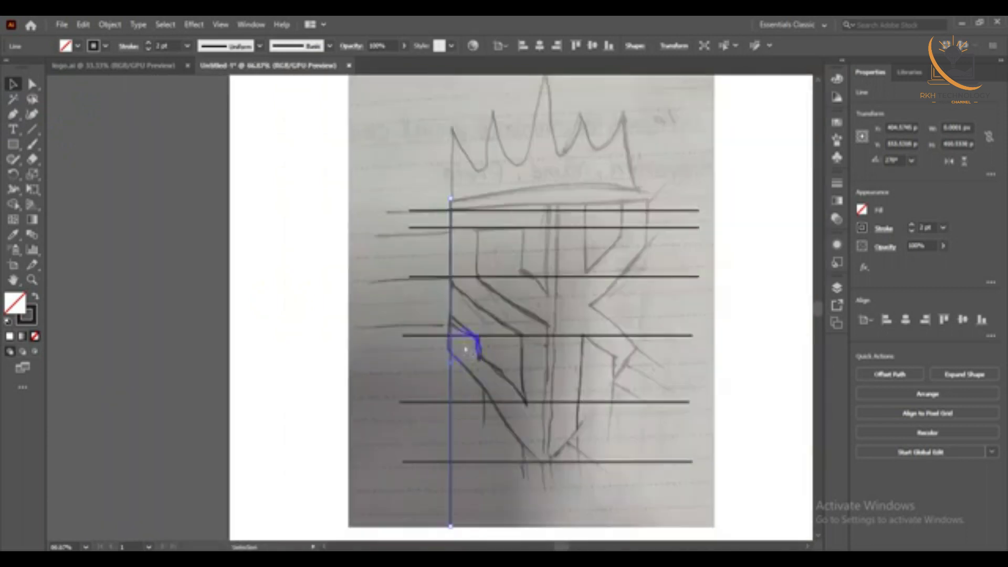
pyautogui.scroll(1, 462, 344)
pyautogui.click(448, 206)
pyautogui.scroll(-2, 459, 309)
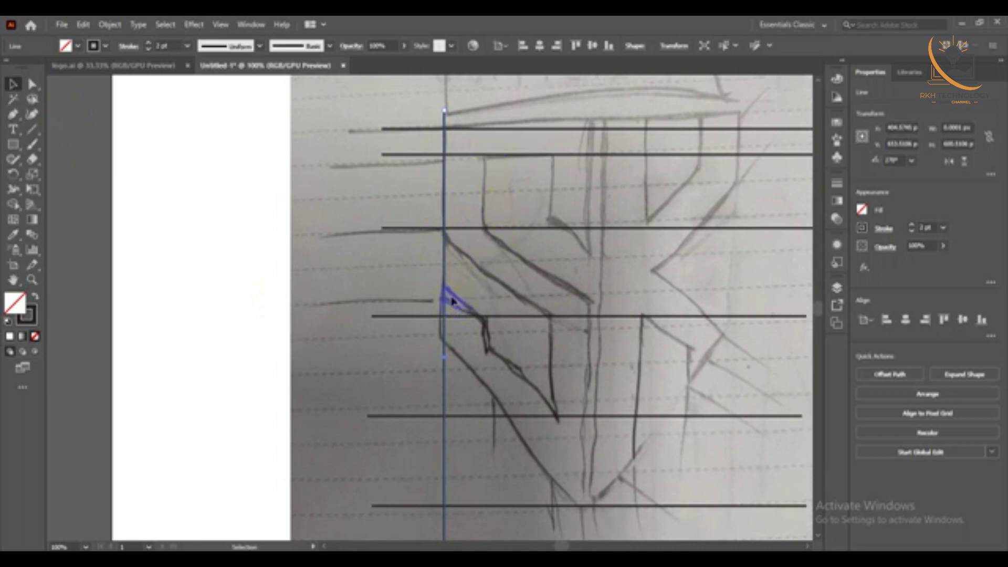
pyautogui.moveTo(444, 283); pyautogui.dragTo(483, 274)
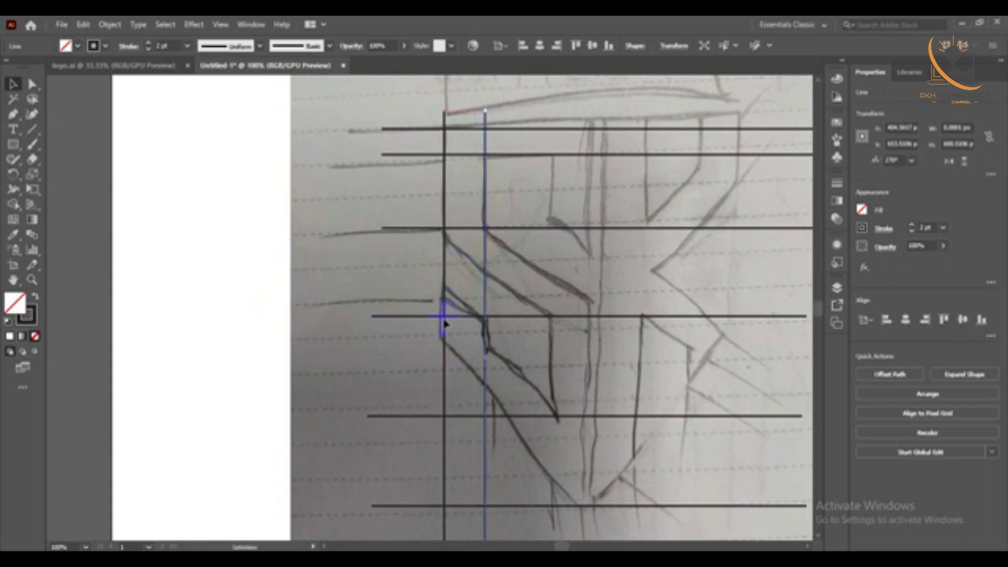
pyautogui.scroll(-2, 480, 348)
pyautogui.moveTo(487, 345); pyautogui.dragTo(701, 333)
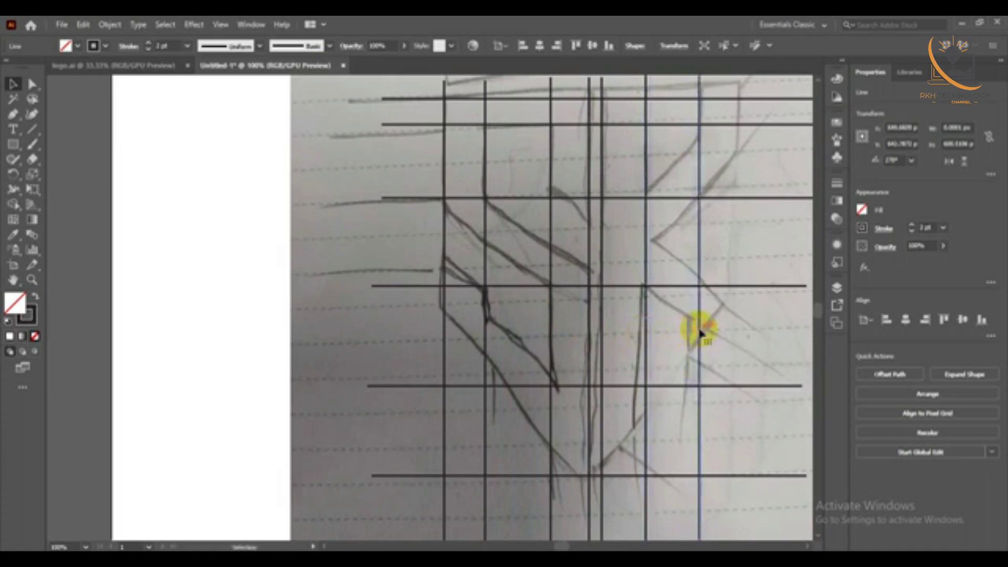
# Place another vertical line copy along the K's right edge
pyautogui.scroll(3, 701, 333)
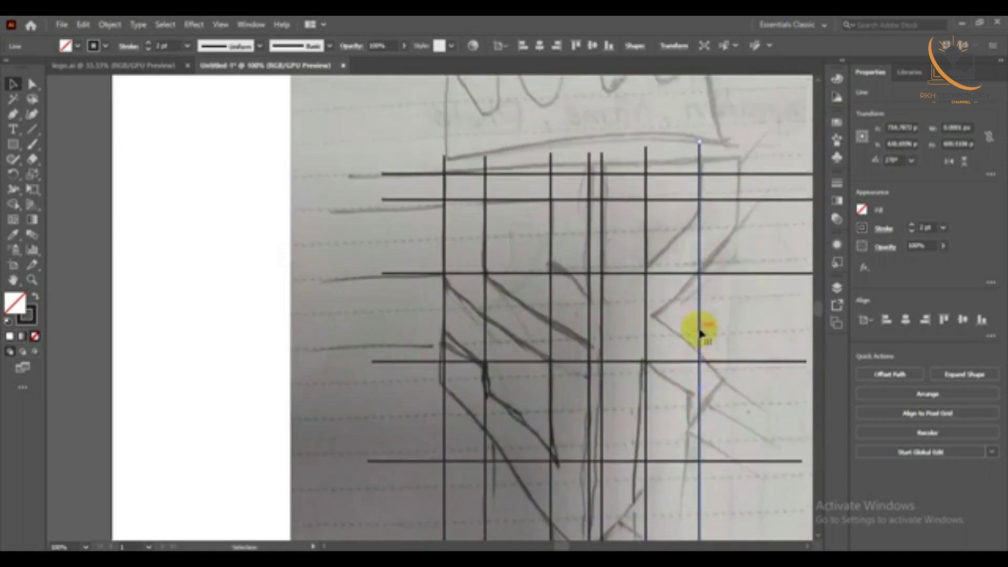
pyautogui.scroll(-2, 701, 332)
pyautogui.moveTo(699, 338); pyautogui.dragTo(735, 328)
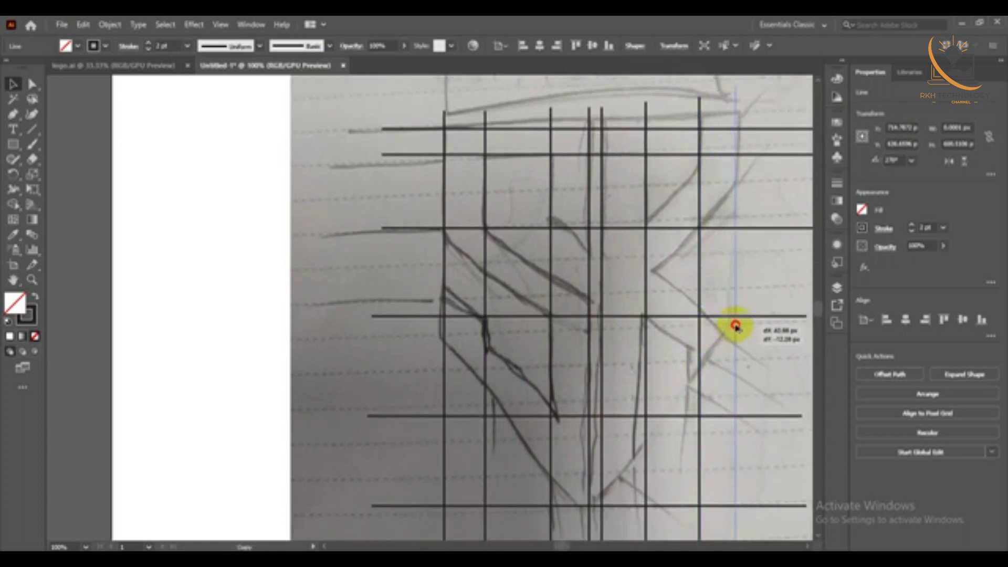
pyautogui.moveTo(735, 328); pyautogui.dragTo(737, 329)
pyautogui.scroll(-2, 738, 328)
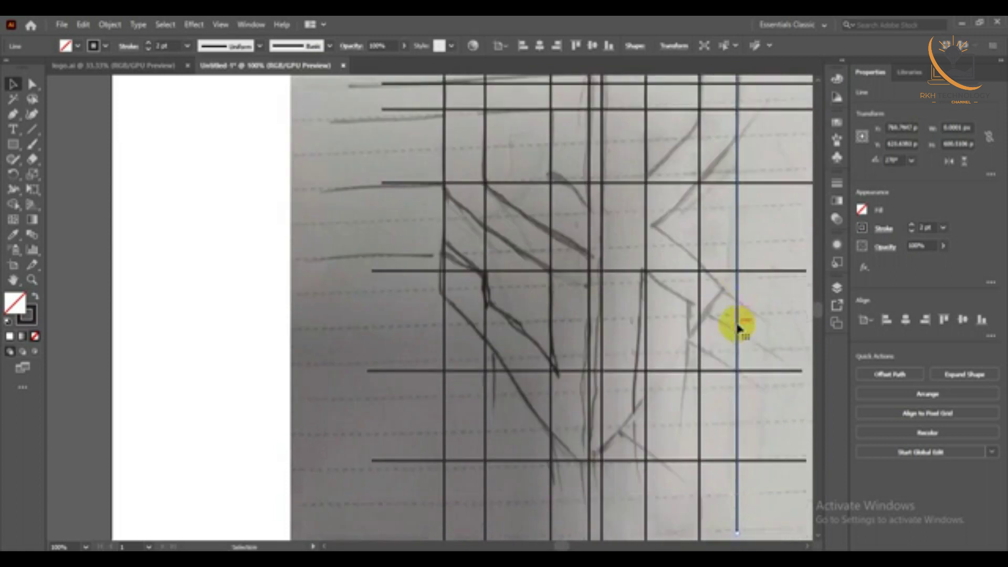
pyautogui.scroll(-2, 663, 331)
pyautogui.scroll(1, 603, 333)
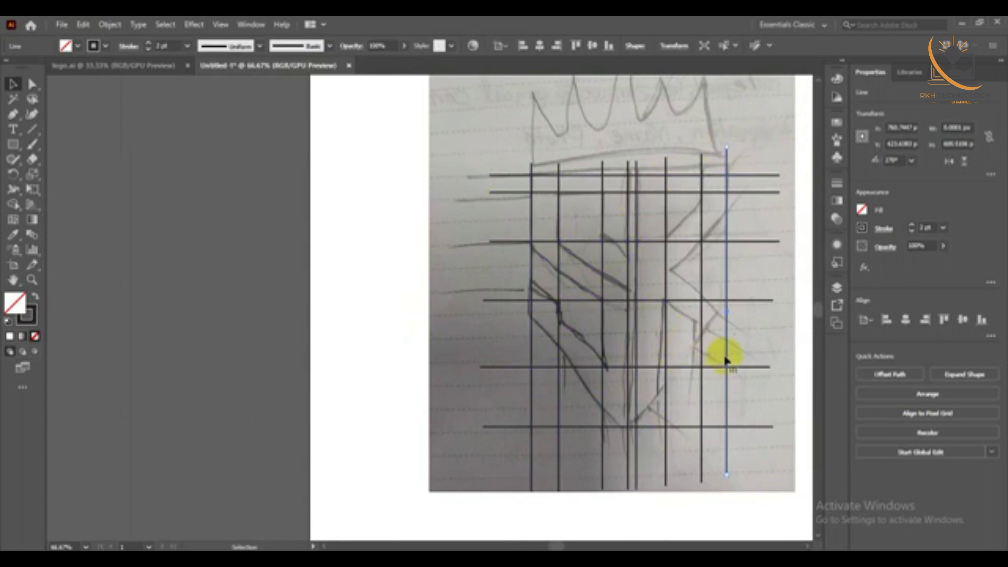
# Draw a short diagonal line along the S's slanted stroke
pyautogui.keyDown('shift'); pyautogui.click(535, 244); pyautogui.keyUp('shift')
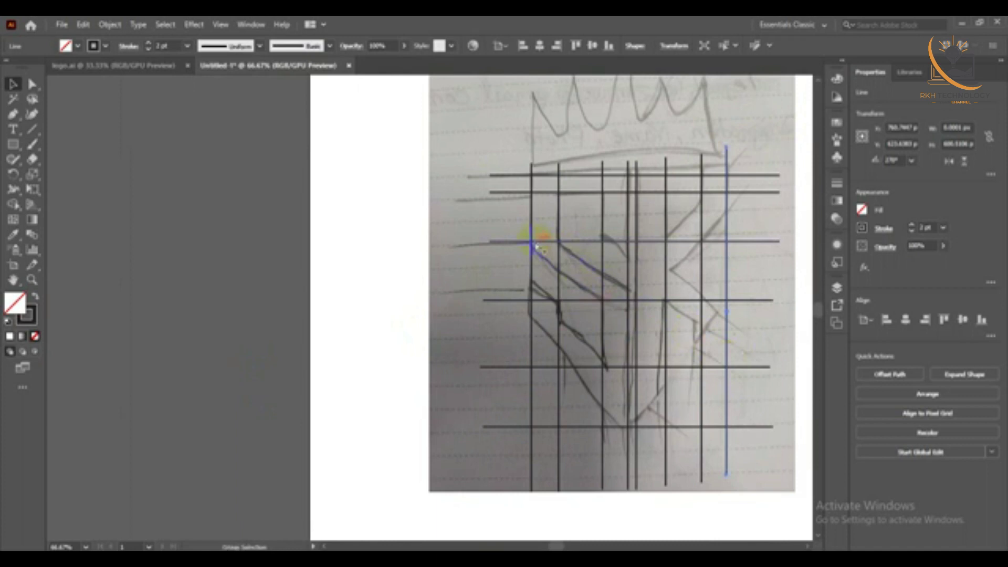
pyautogui.click(31, 132)
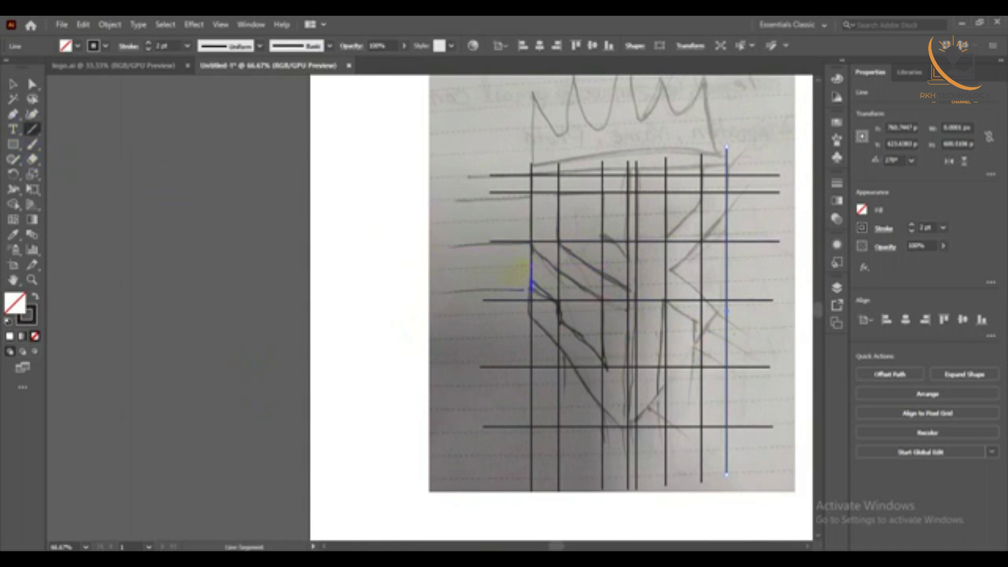
pyautogui.moveTo(530, 281); pyautogui.dragTo(579, 319)
pyautogui.scroll(3, 579, 319)
pyautogui.scroll(-1, 470, 241)
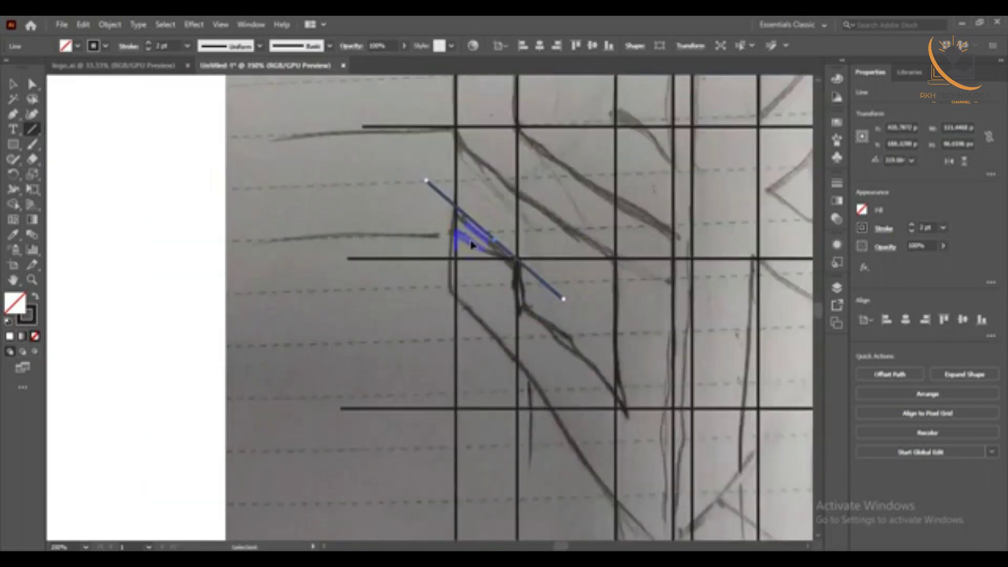
pyautogui.scroll(-1, 471, 242)
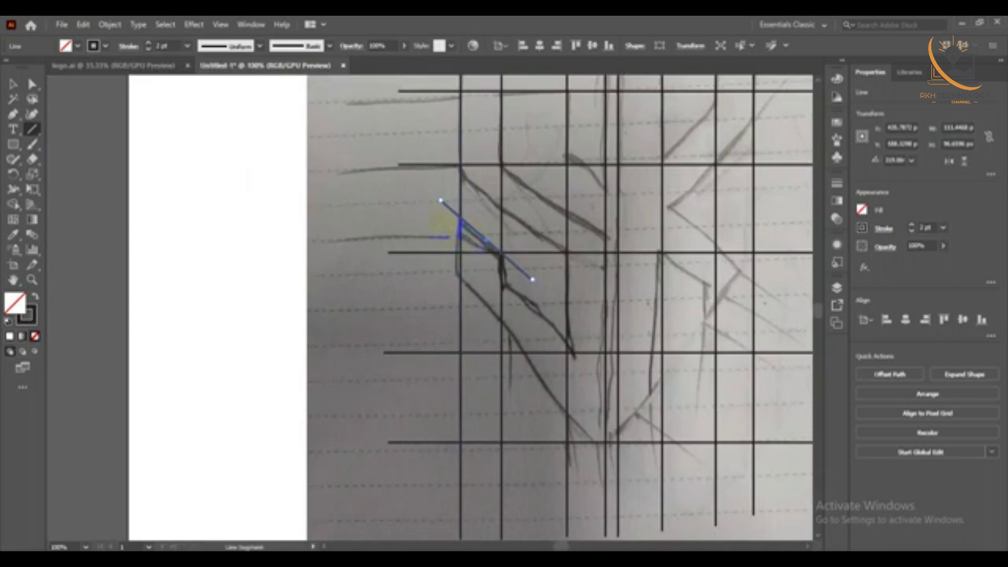
# Draw a long diagonal to the lower right and adjust both ends to the sketch
pyautogui.moveTo(441, 200); pyautogui.dragTo(619, 386)
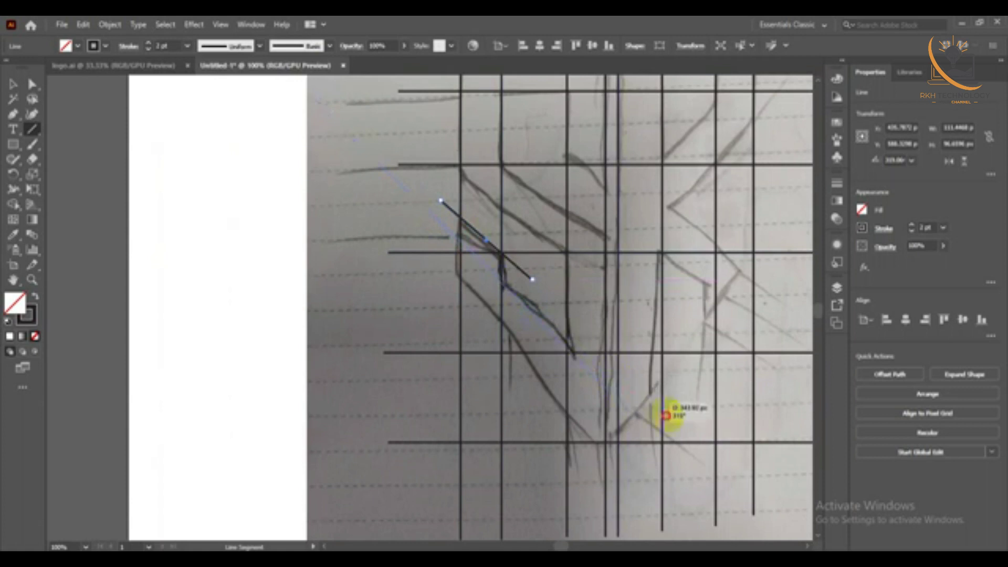
pyautogui.moveTo(618, 387)
pyautogui.mouseDown()
pyautogui.moveTo(798, 520)
pyautogui.moveTo(759, 539)
pyautogui.mouseUp()
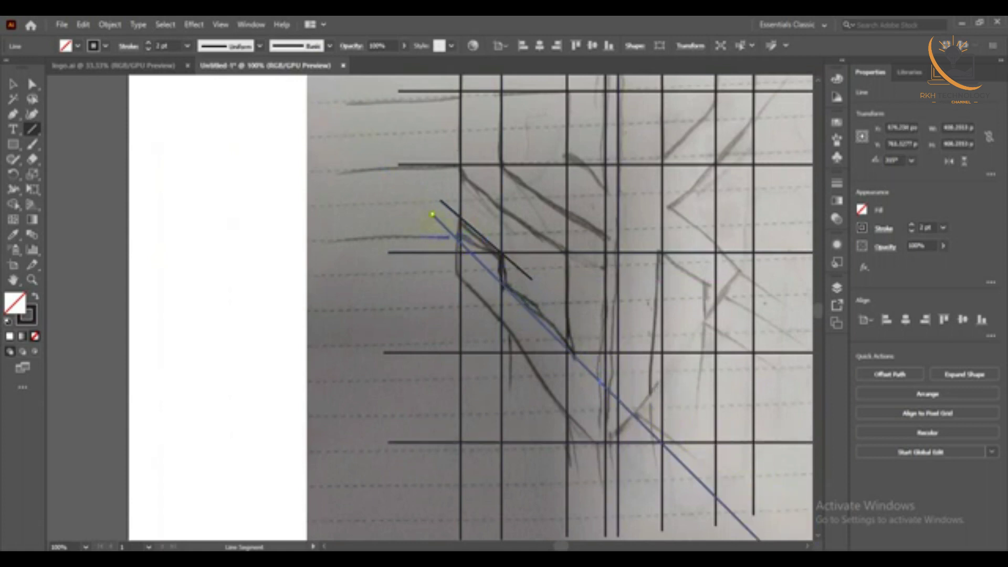
pyautogui.scroll(1, 484, 254)
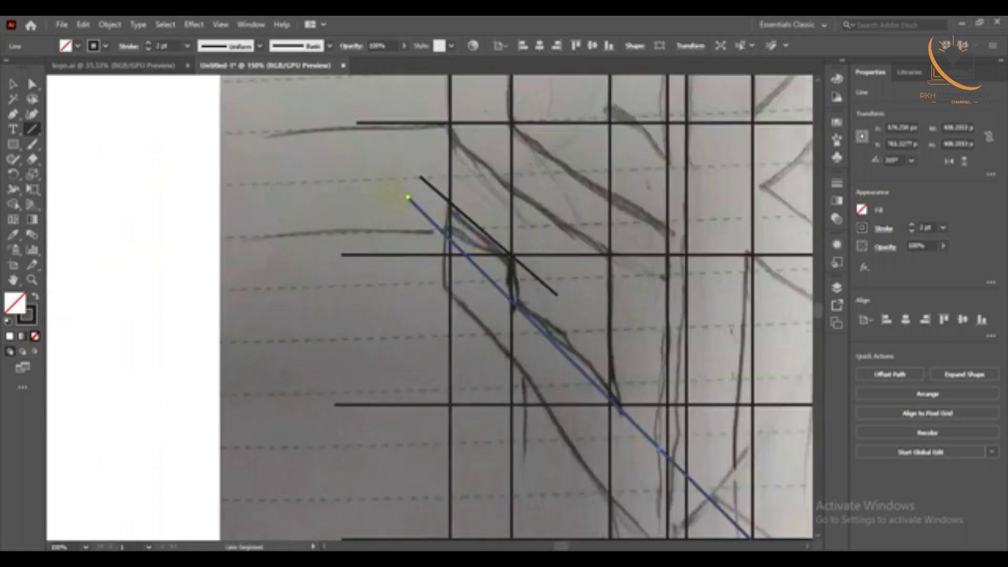
pyautogui.scroll(-1, 412, 193)
pyautogui.scroll(-1, 415, 192)
pyautogui.click(13, 84)
pyautogui.moveTo(640, 420); pyautogui.dragTo(645, 415)
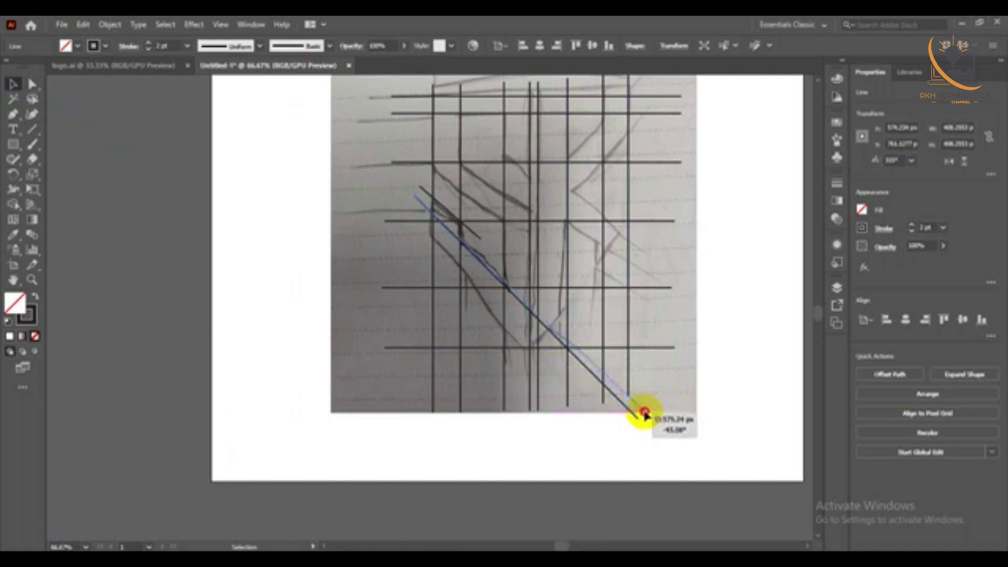
pyautogui.moveTo(644, 415); pyautogui.dragTo(644, 414)
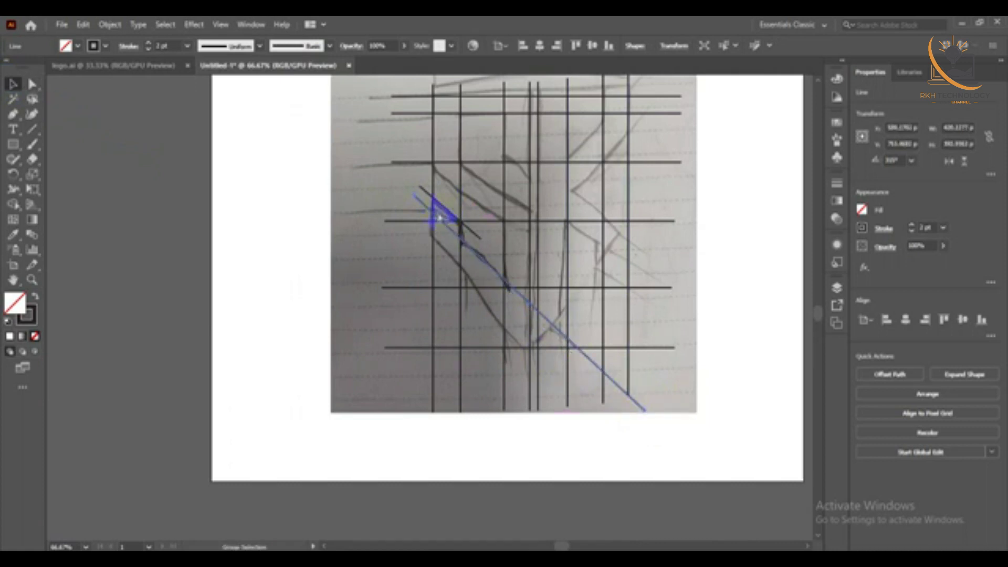
pyautogui.scroll(2, 420, 203)
pyautogui.moveTo(384, 176); pyautogui.dragTo(381, 172)
pyautogui.scroll(-2, 434, 208)
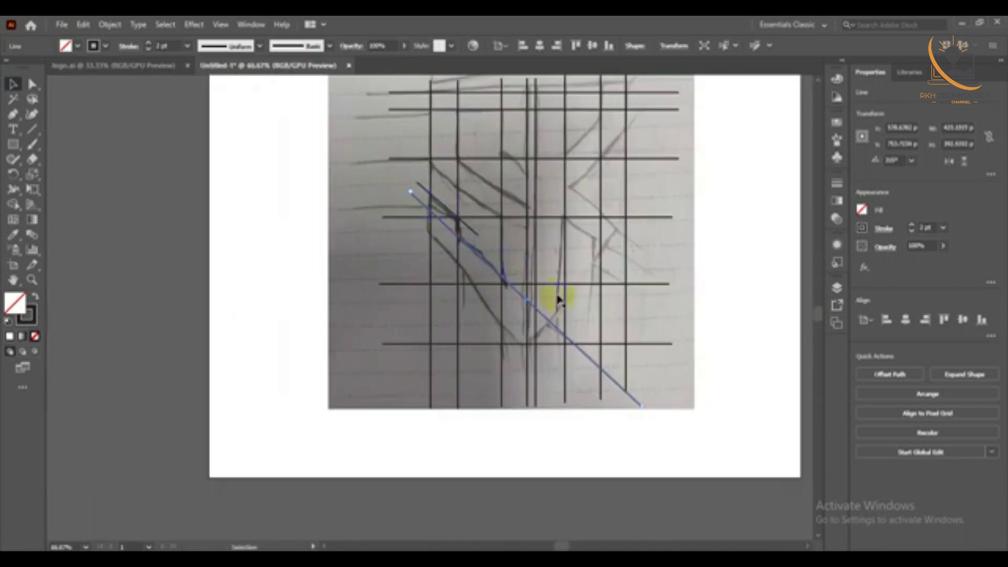
# Alt-drag a parallel copy of the diagonal down to the lower left
pyautogui.moveTo(551, 325); pyautogui.dragTo(532, 344)
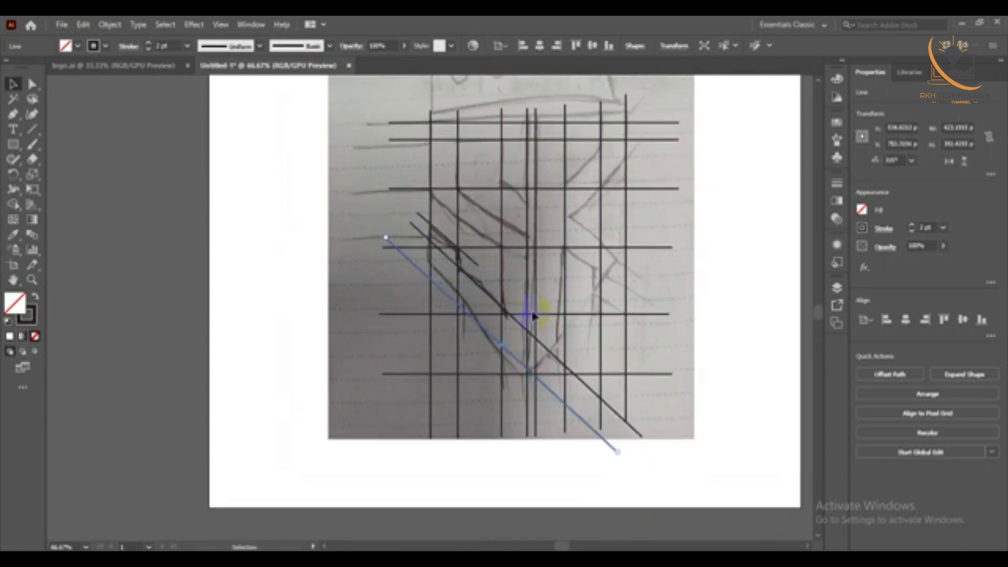
pyautogui.scroll(2, 534, 341)
pyautogui.scroll(1, 558, 370)
pyautogui.scroll(-1, 558, 370)
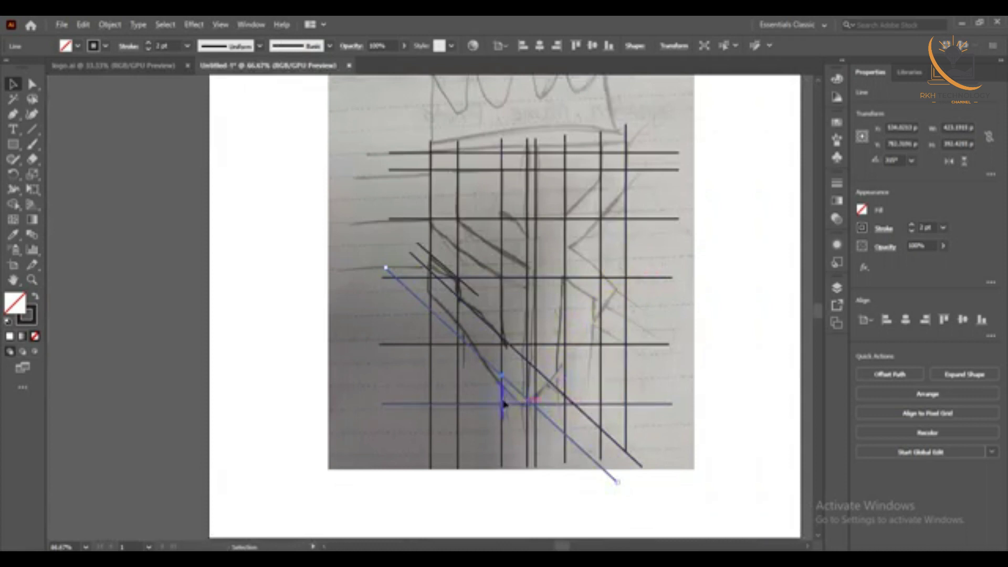
pyautogui.click(31, 129)
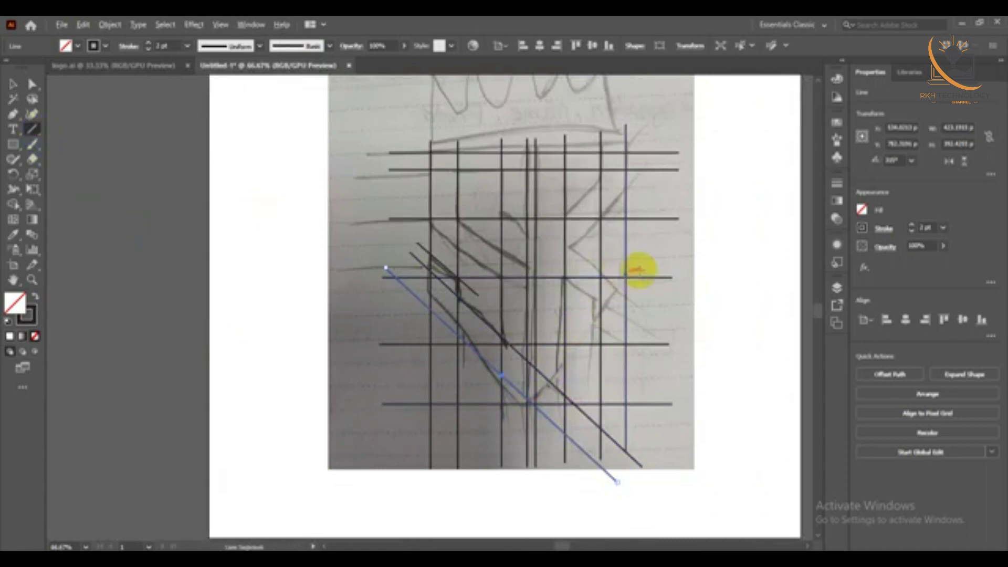
# Draw a new diagonal line slanting up to the right across the grid
pyautogui.moveTo(642, 264); pyautogui.dragTo(582, 353)
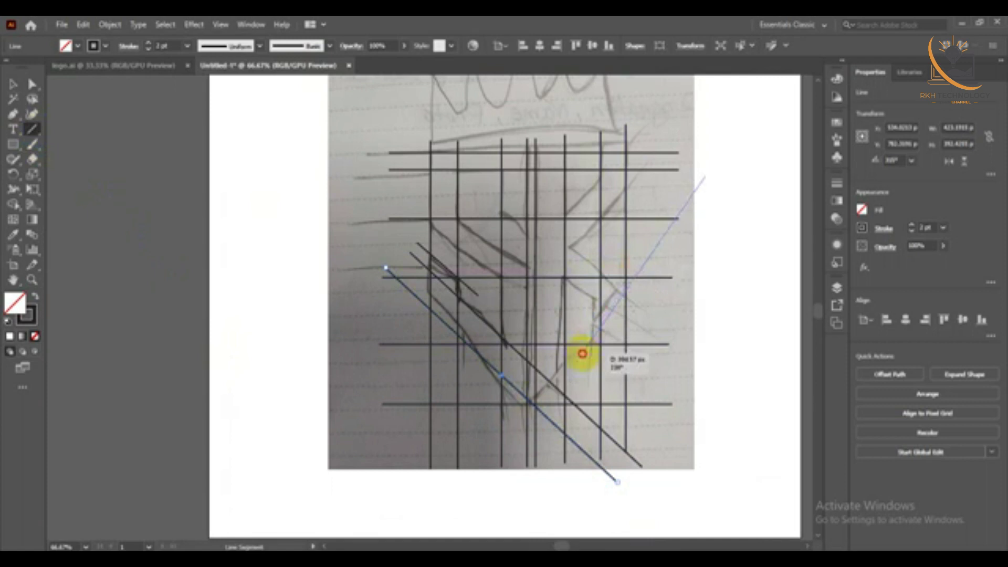
pyautogui.moveTo(582, 354)
pyautogui.mouseDown()
pyautogui.moveTo(500, 436)
pyautogui.moveTo(545, 432)
pyautogui.mouseUp()
pyautogui.scroll(5, 545, 432)
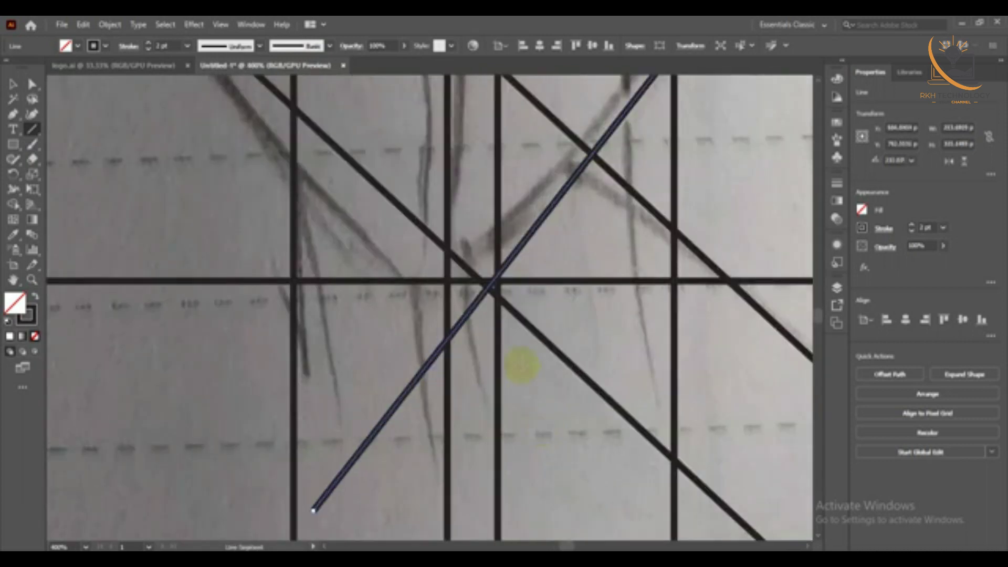
pyautogui.scroll(-3, 520, 318)
pyautogui.scroll(-2, 501, 309)
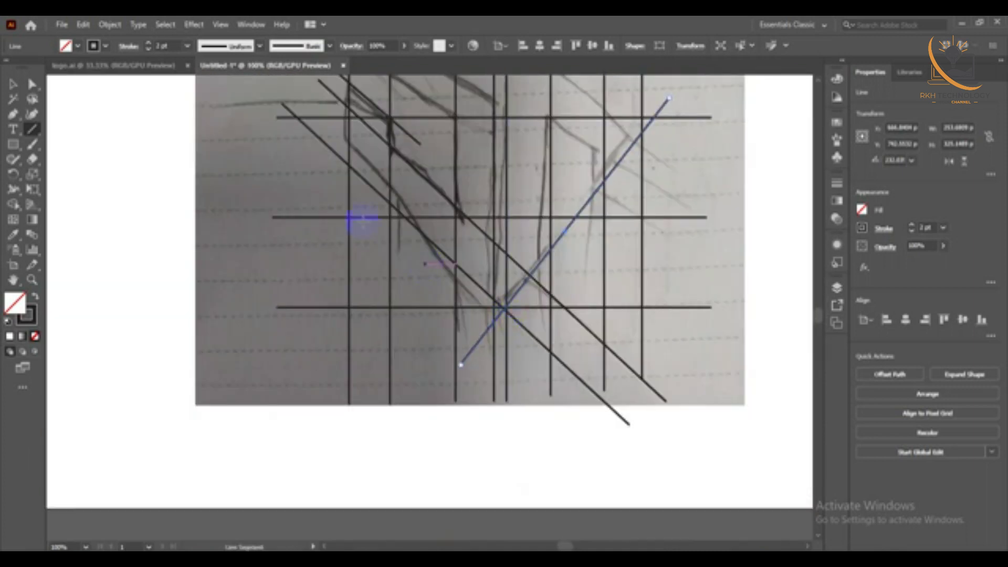
# Reposition the long down-right diagonal and shift the up-right diagonal slightly sideways
pyautogui.click(12, 84)
pyautogui.click(630, 425)
pyautogui.moveTo(630, 428); pyautogui.dragTo(626, 429)
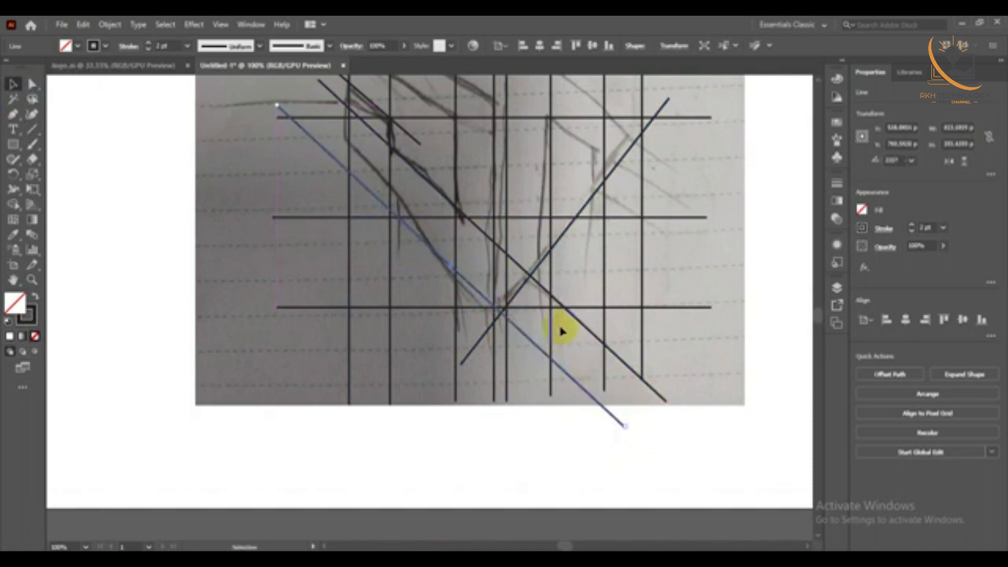
pyautogui.scroll(2, 519, 315)
pyautogui.moveTo(414, 432); pyautogui.dragTo(415, 432)
pyautogui.scroll(-3, 525, 299)
pyautogui.scroll(1, 562, 283)
pyautogui.scroll(1, 576, 294)
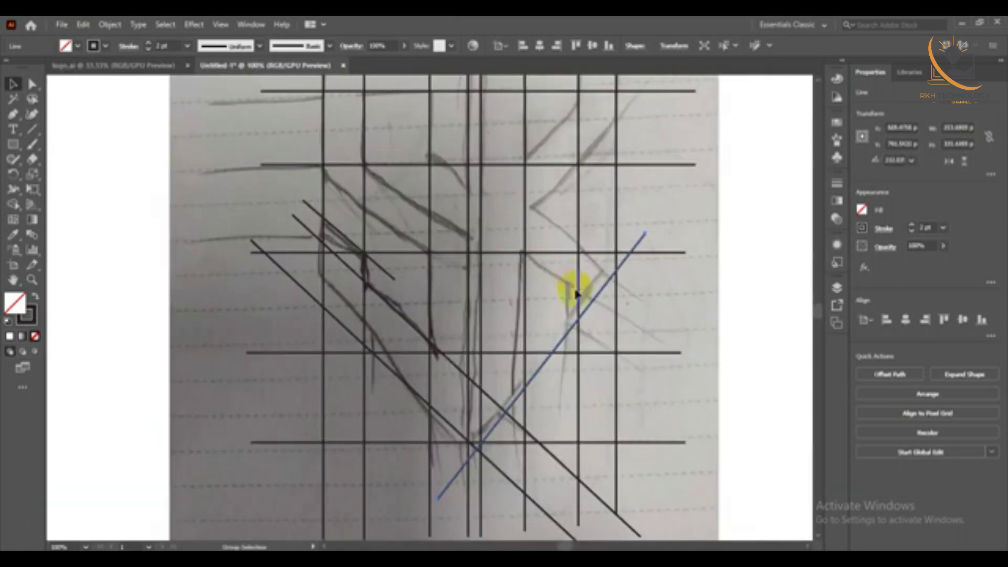
# Alt-drag a parallel copy of the up-right diagonal further up and right
pyautogui.keyDown('shift'); pyautogui.click(578, 311); pyautogui.keyUp('shift')
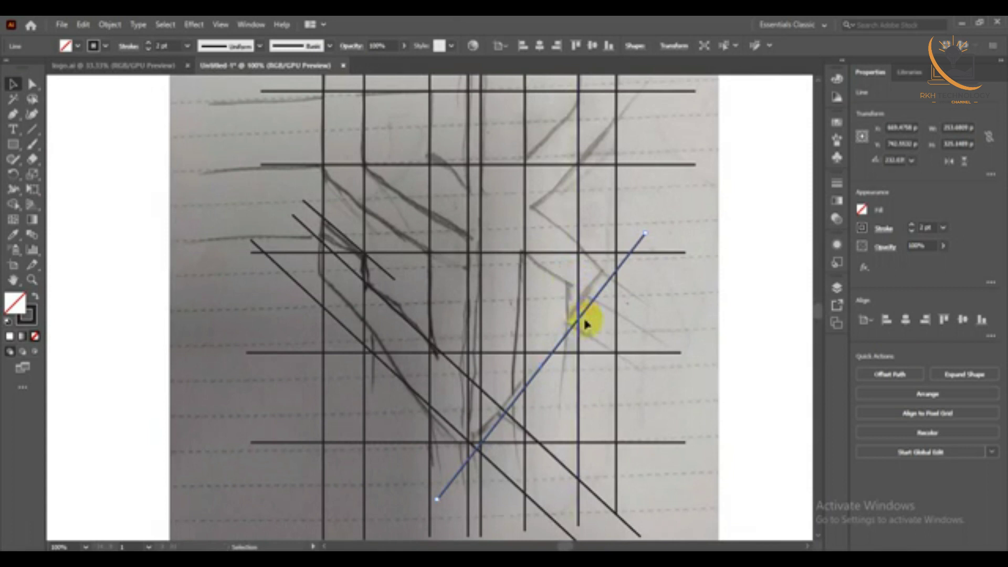
pyautogui.scroll(1, 586, 324)
pyautogui.scroll(2, 559, 231)
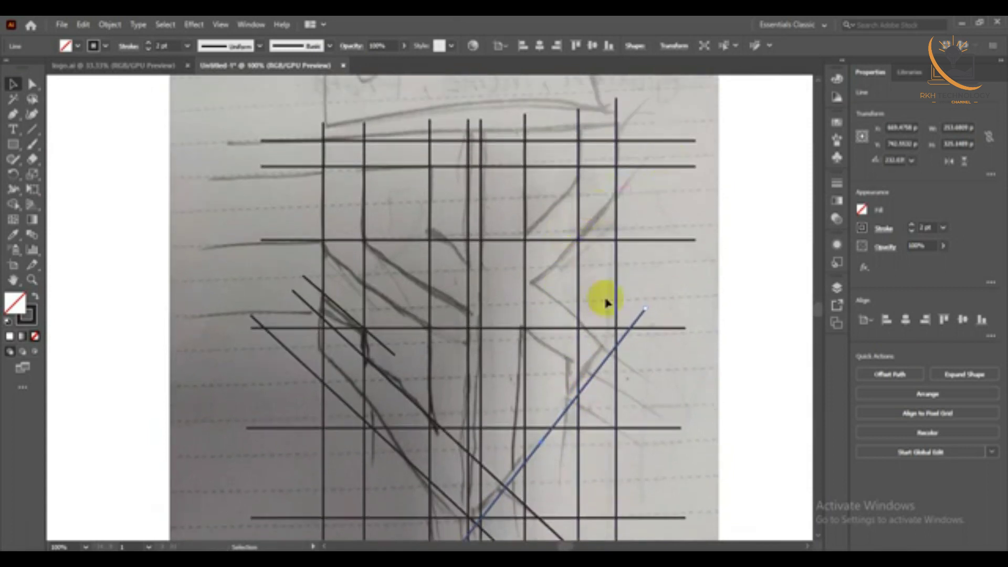
pyautogui.moveTo(580, 394); pyautogui.dragTo(602, 204)
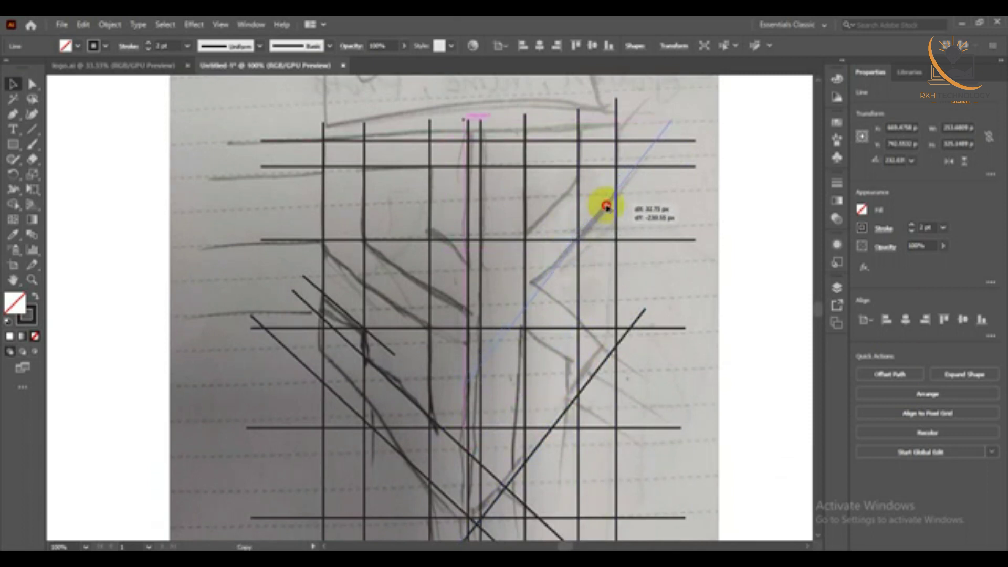
pyautogui.moveTo(601, 204); pyautogui.dragTo(601, 154)
pyautogui.scroll(-1, 399, 297)
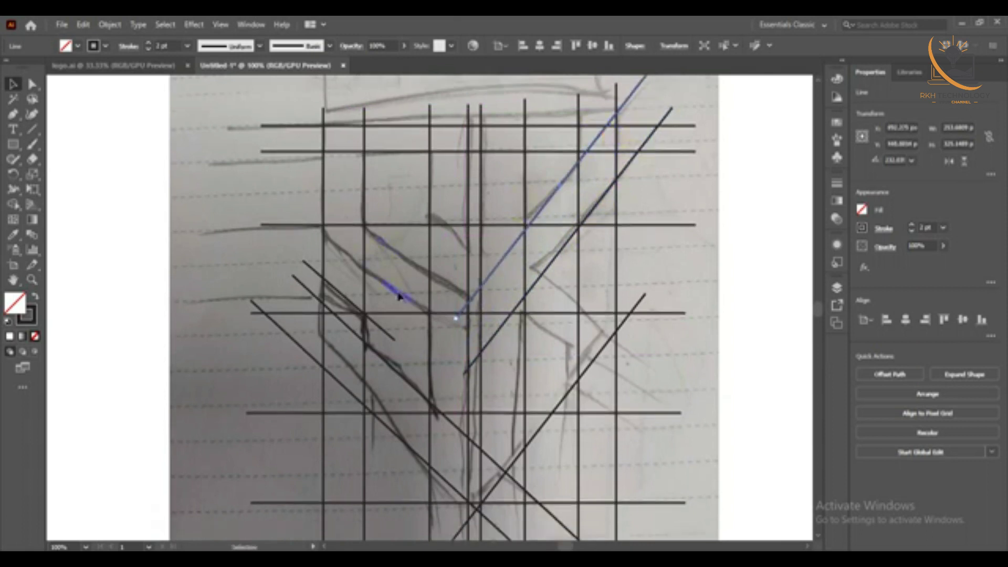
pyautogui.scroll(-1, 460, 303)
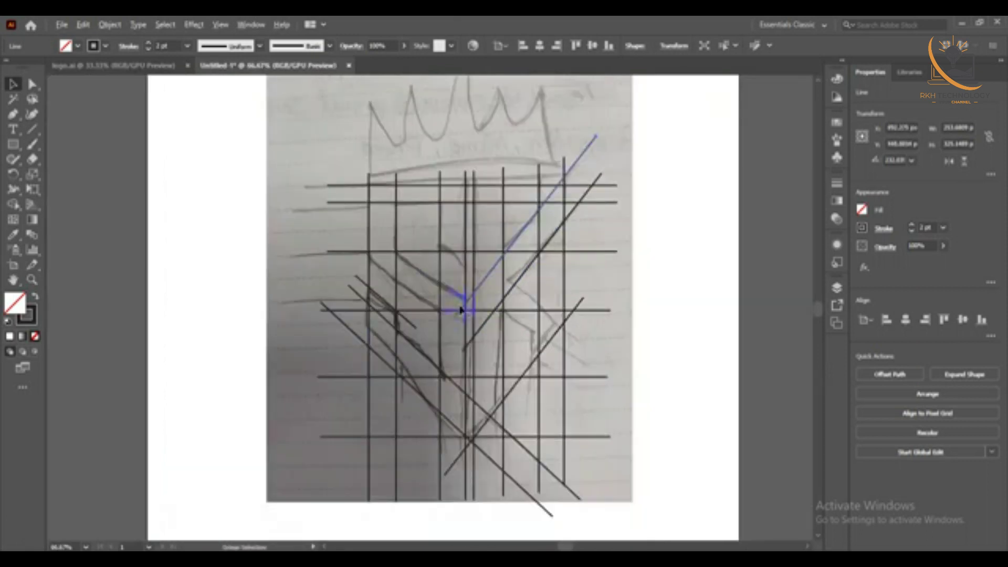
# Copy another line upward to trace a further slanted stroke, then deselect everything
pyautogui.moveTo(423, 349)
pyautogui.mouseDown()
pyautogui.moveTo(431, 271)
pyautogui.moveTo(424, 304)
pyautogui.moveTo(439, 310)
pyautogui.mouseUp()
pyautogui.click(446, 283)
pyautogui.scroll(5, 439, 309)
pyautogui.scroll(-3, 439, 309)
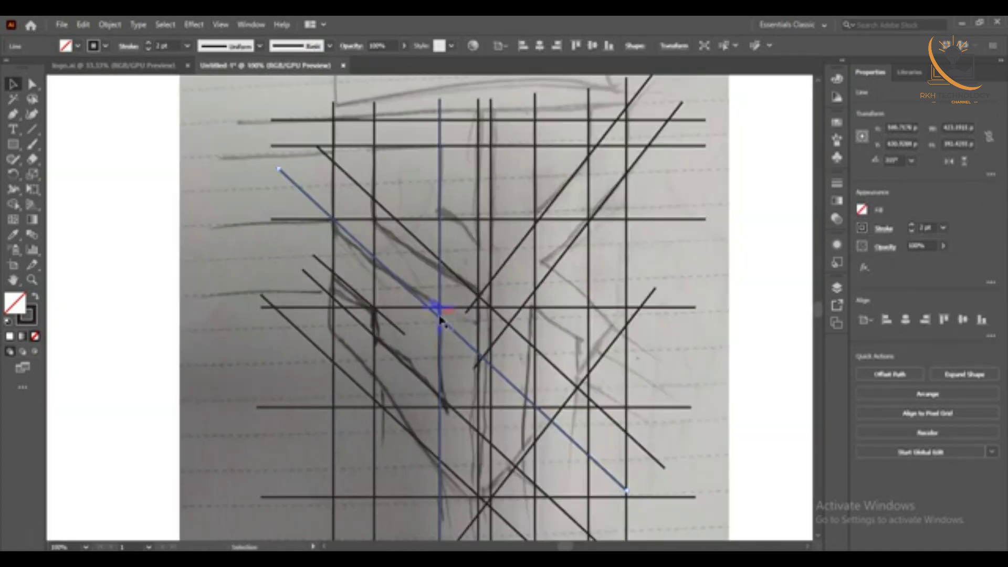
pyautogui.keyDown('alt'); pyautogui.scroll(-1, 440, 318); pyautogui.keyUp('alt')
pyautogui.scroll(2, 539, 352)
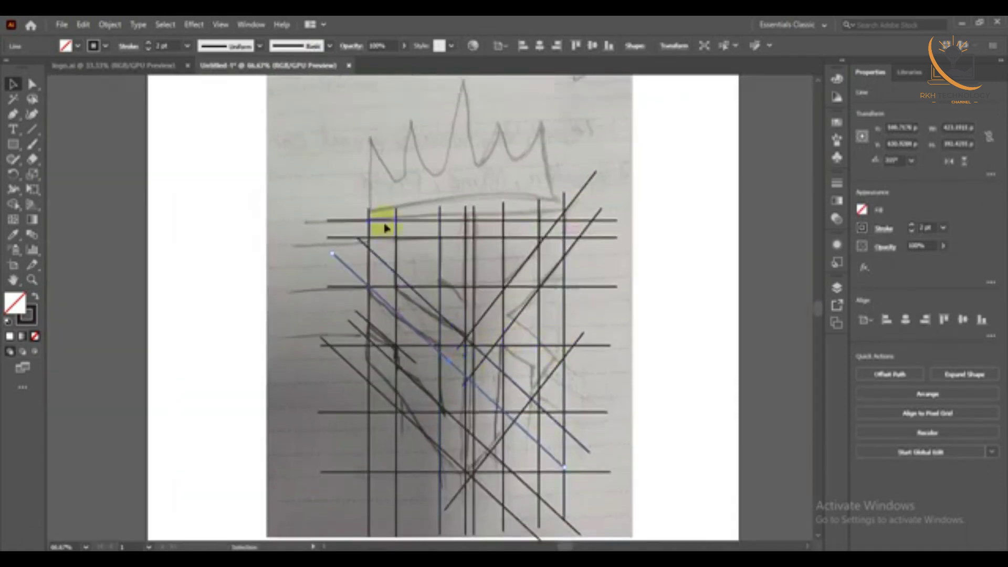
pyautogui.click(36, 74)
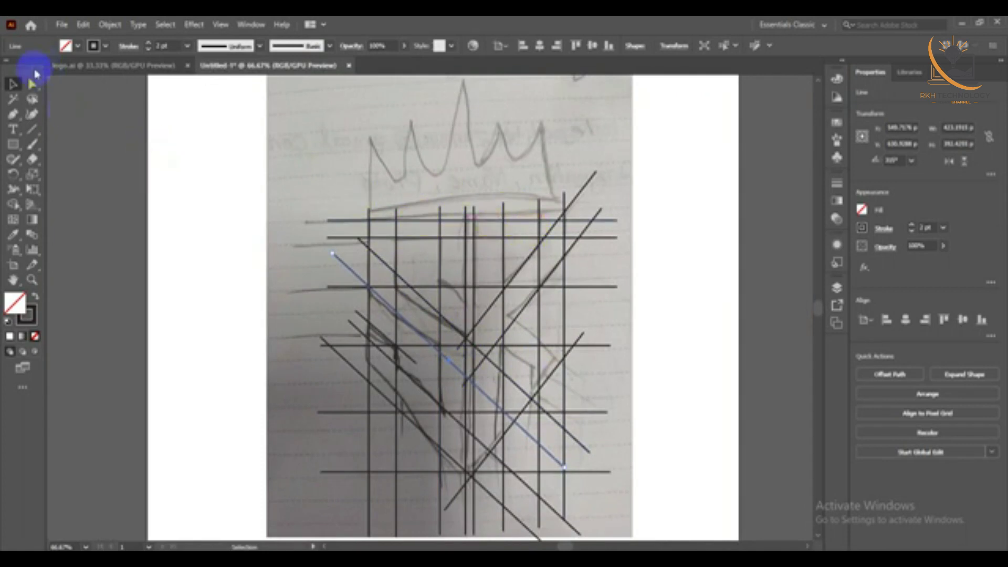
# Select all the guide lines over the sketch for shape building
pyautogui.moveTo(203, 101); pyautogui.dragTo(633, 525)
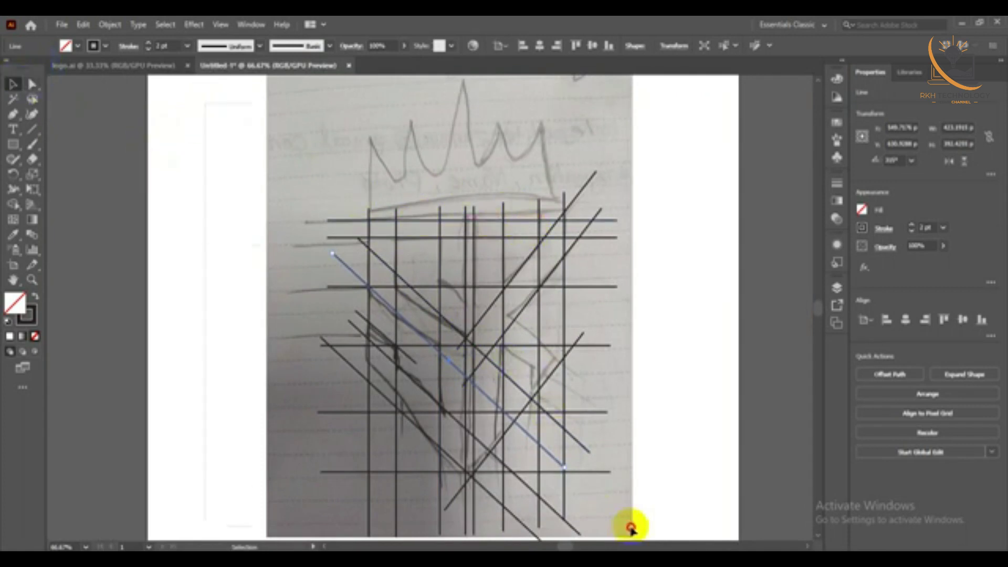
pyautogui.scroll(1, 467, 342)
pyautogui.scroll(-1, 466, 343)
pyautogui.scroll(-1, 368, 315)
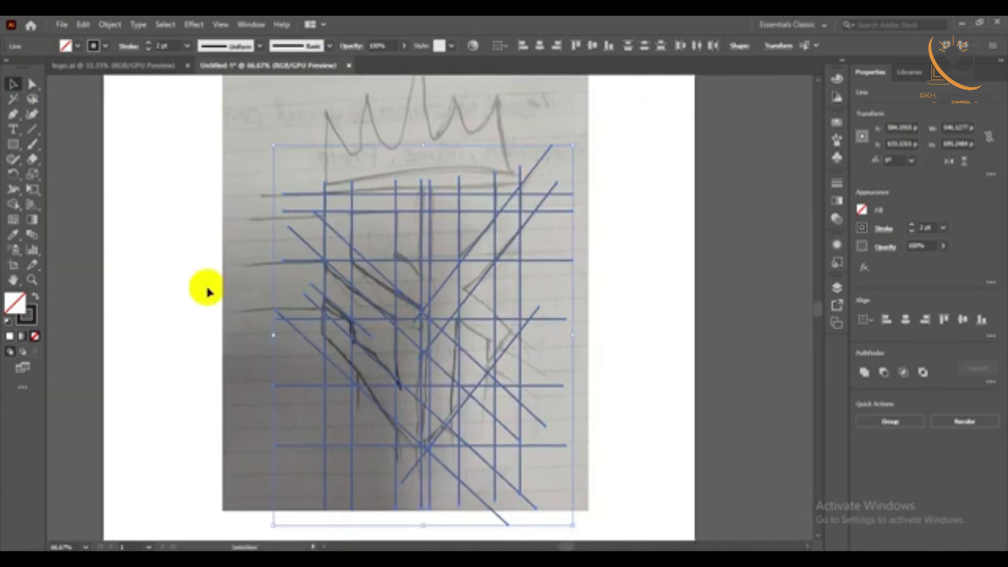
pyautogui.click(12, 205)
pyautogui.scroll(1, 413, 255)
pyautogui.scroll(-1, 412, 255)
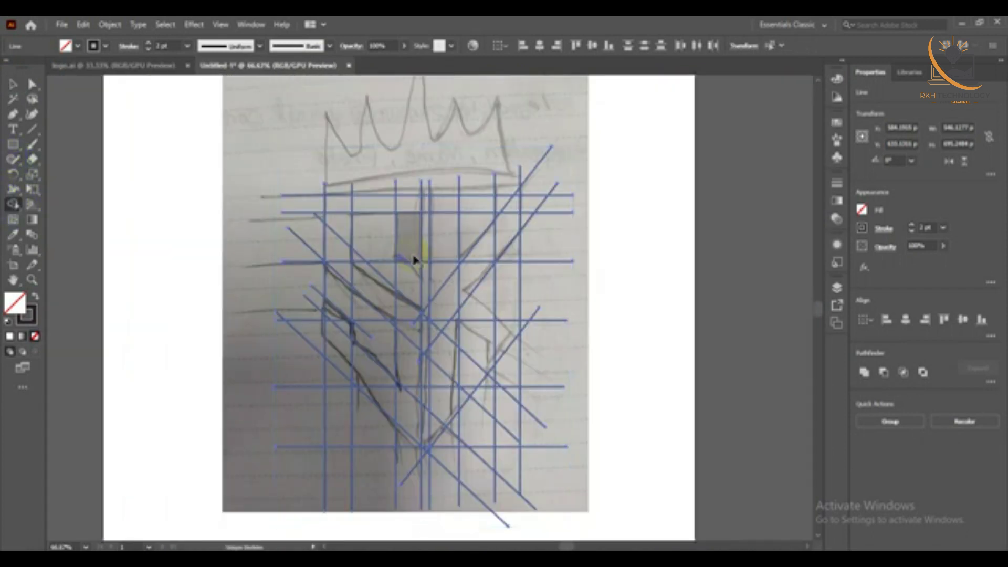
pyautogui.scroll(1, 415, 262)
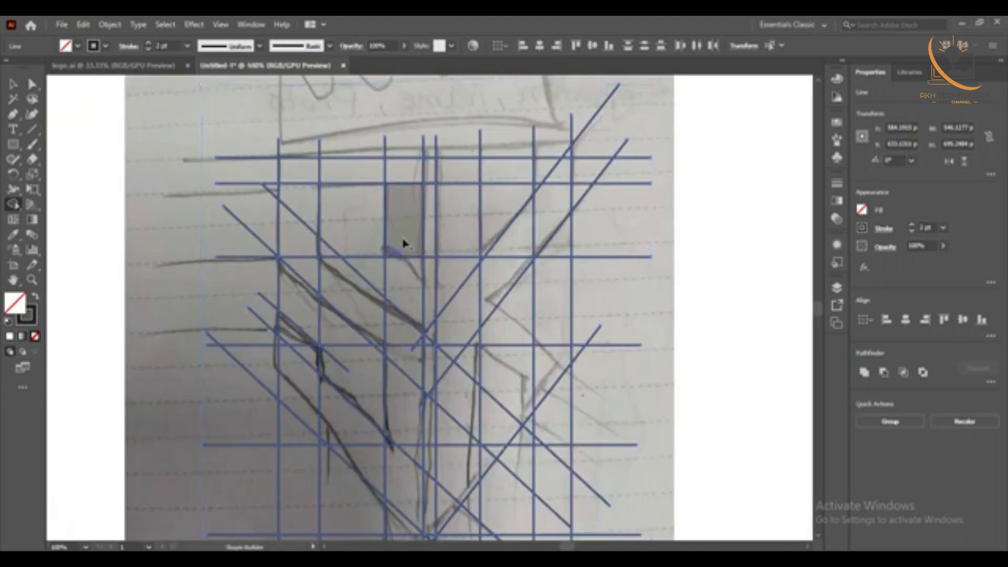
# Merge the S's top cells, U-shaped cells, diagonal strip and small triangle into one shape
pyautogui.moveTo(403, 217)
pyautogui.mouseDown()
pyautogui.moveTo(405, 181)
pyautogui.moveTo(296, 227)
pyautogui.mouseUp()
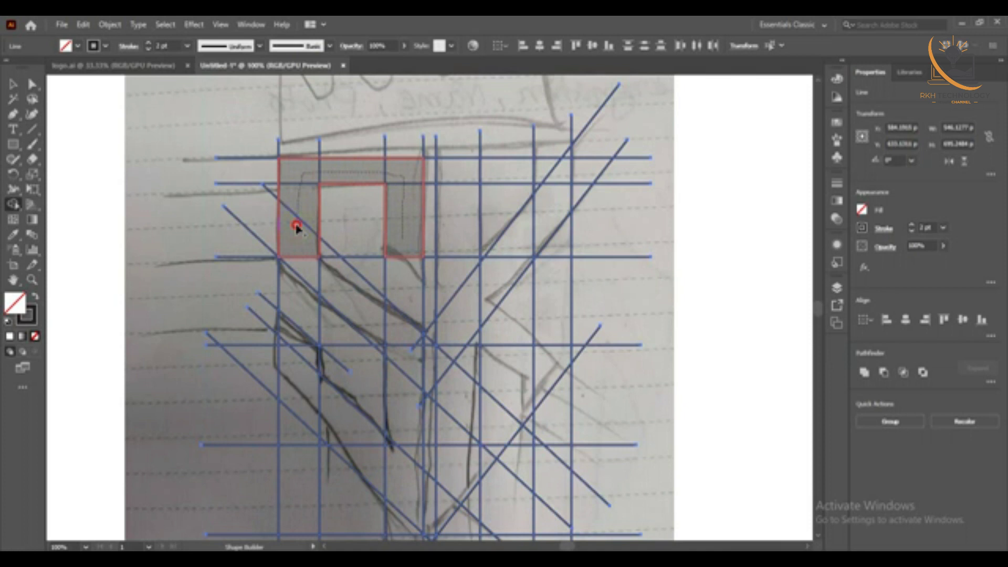
pyautogui.moveTo(296, 230); pyautogui.dragTo(299, 237)
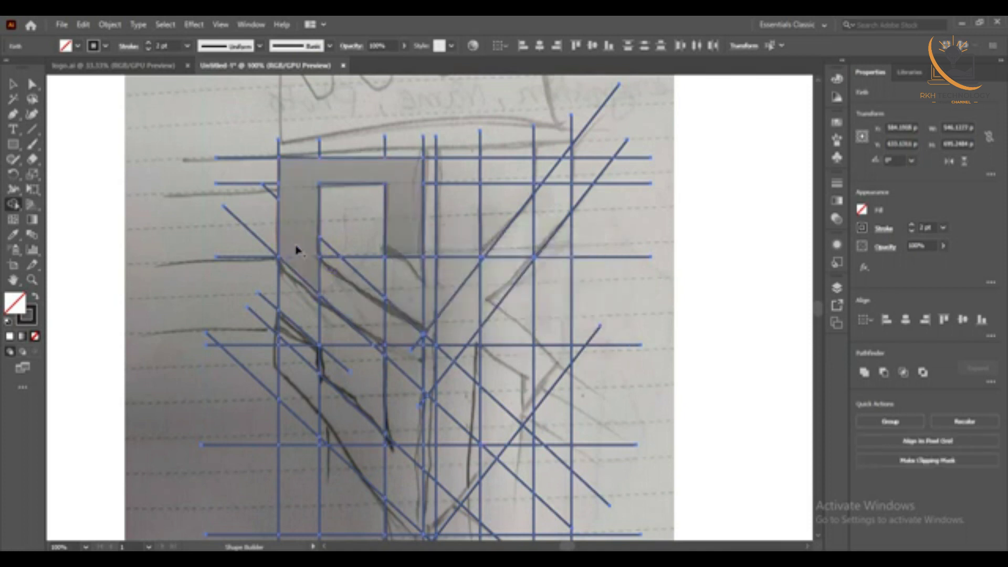
pyautogui.click(337, 280)
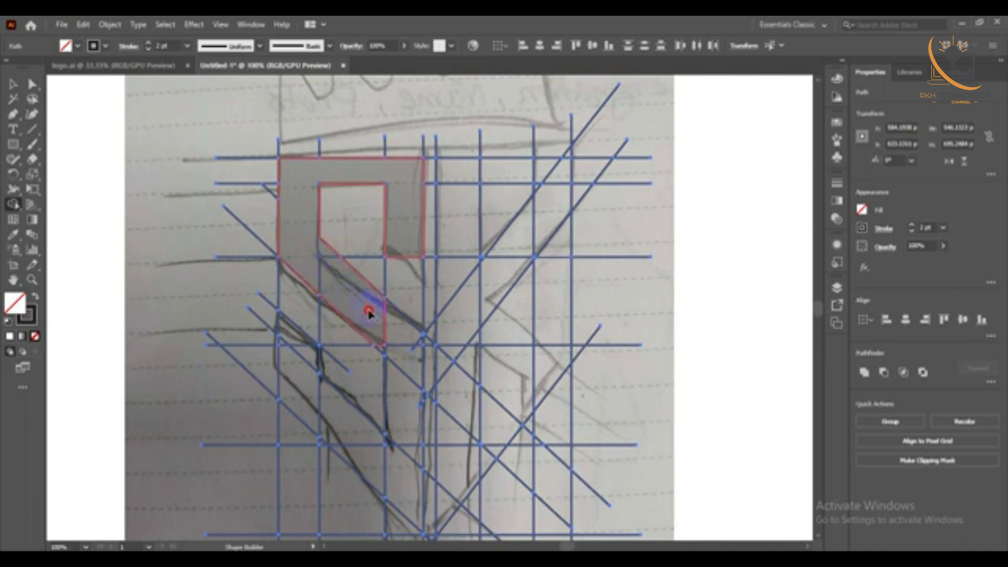
pyautogui.moveTo(380, 331); pyautogui.dragTo(391, 340)
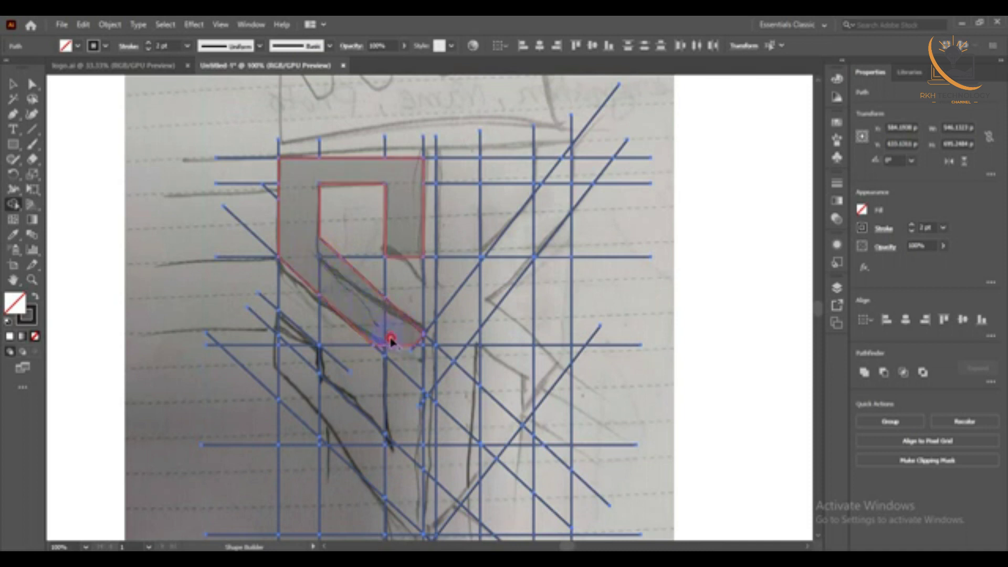
pyautogui.scroll(2, 428, 346)
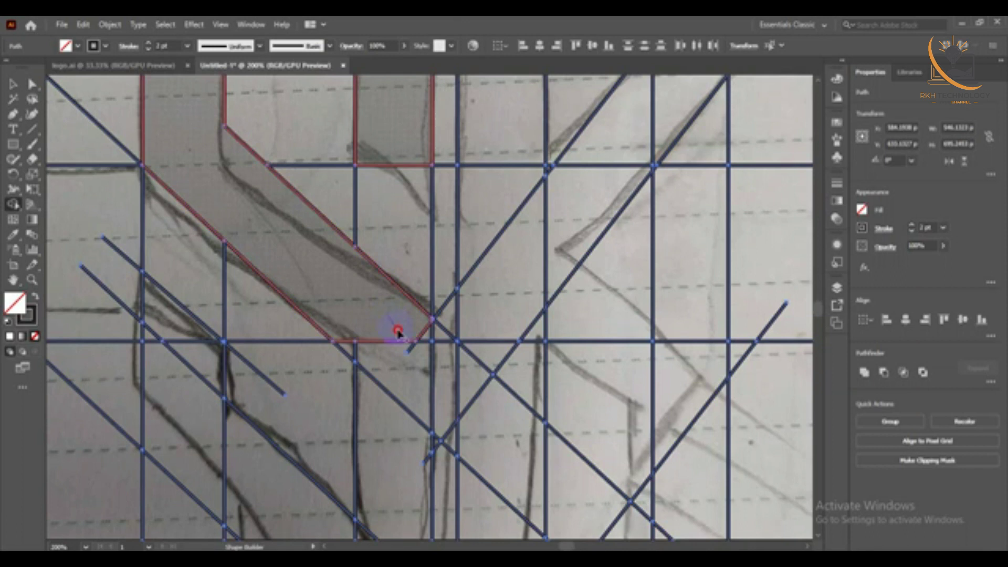
pyautogui.moveTo(425, 340); pyautogui.dragTo(355, 348)
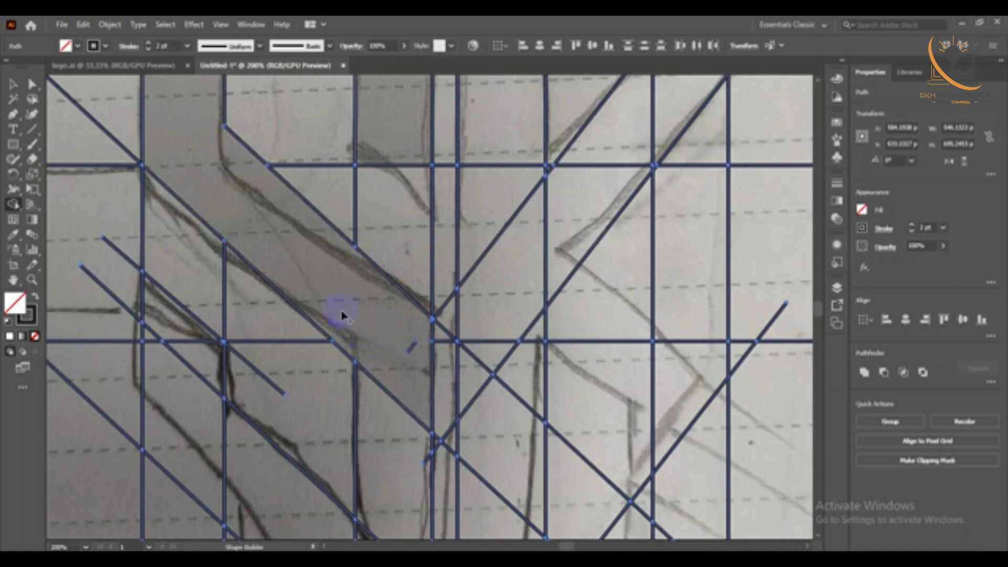
pyautogui.scroll(-5, 326, 246)
pyautogui.scroll(3, 342, 260)
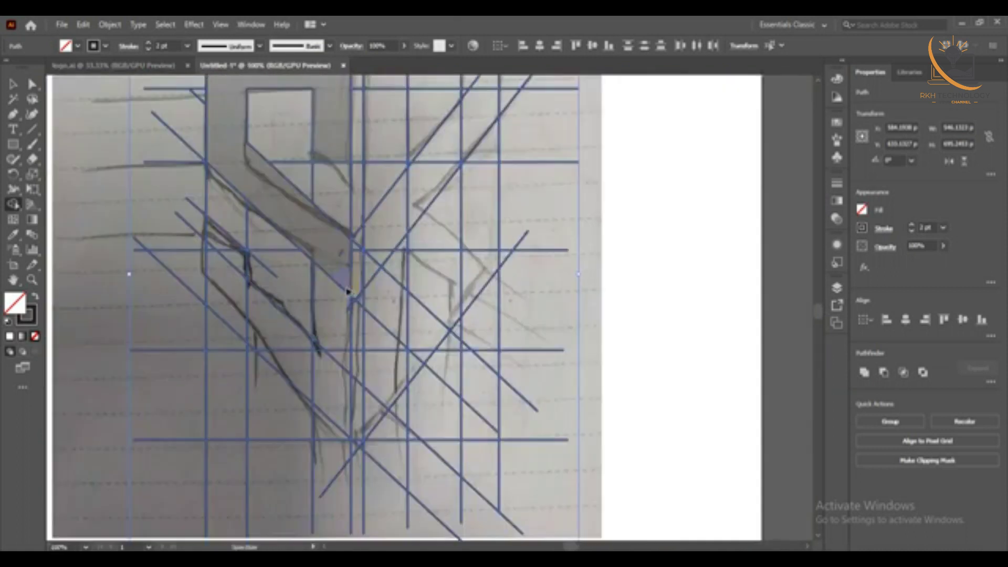
pyautogui.scroll(2, 340, 266)
# Trim away the stray guide-line pieces at the S's corner
pyautogui.keyDown('alt'); pyautogui.click(334, 297); pyautogui.keyUp('alt')
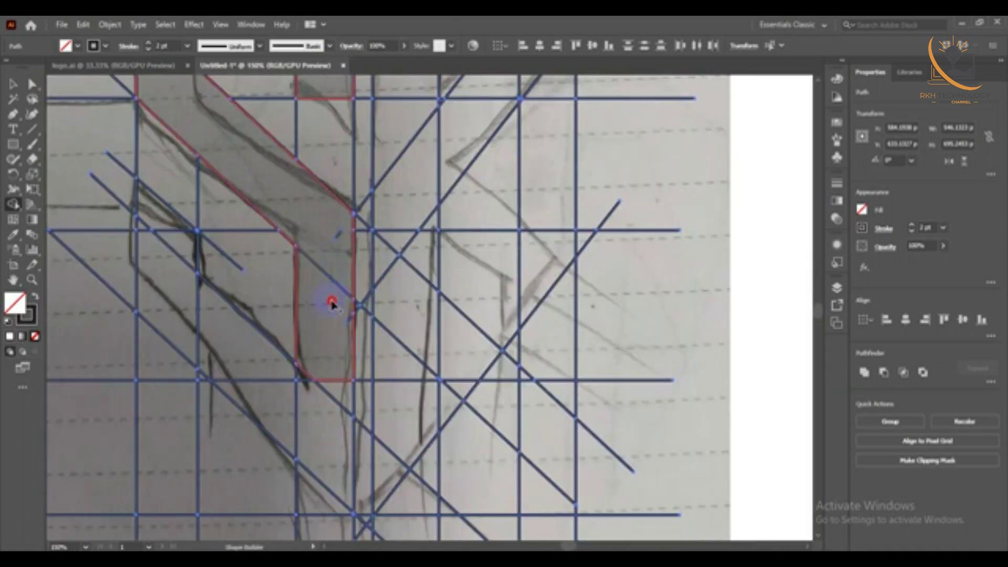
pyautogui.scroll(1, 336, 302)
pyautogui.scroll(1, 335, 308)
pyautogui.scroll(2, 334, 309)
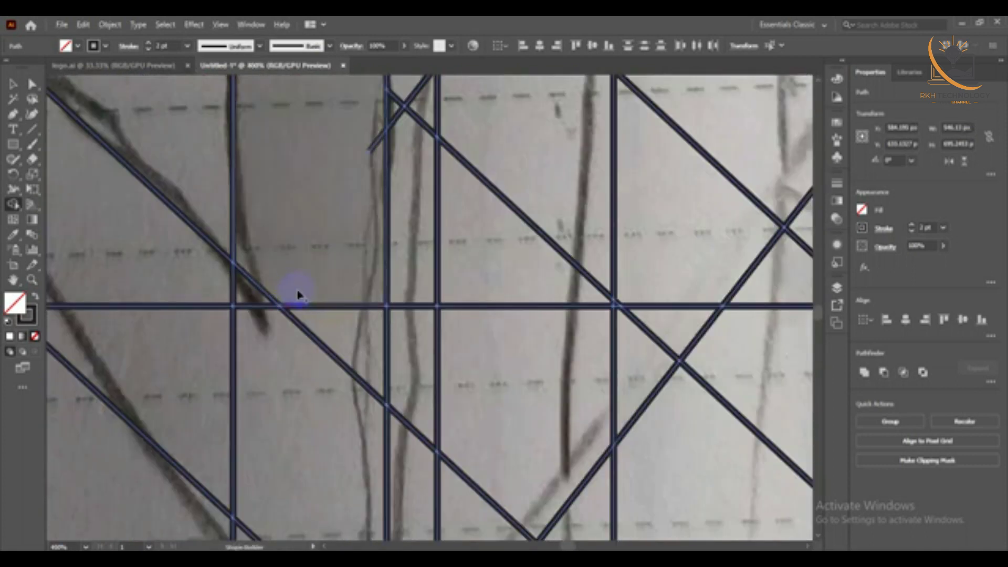
pyautogui.moveTo(303, 258); pyautogui.dragTo(274, 310)
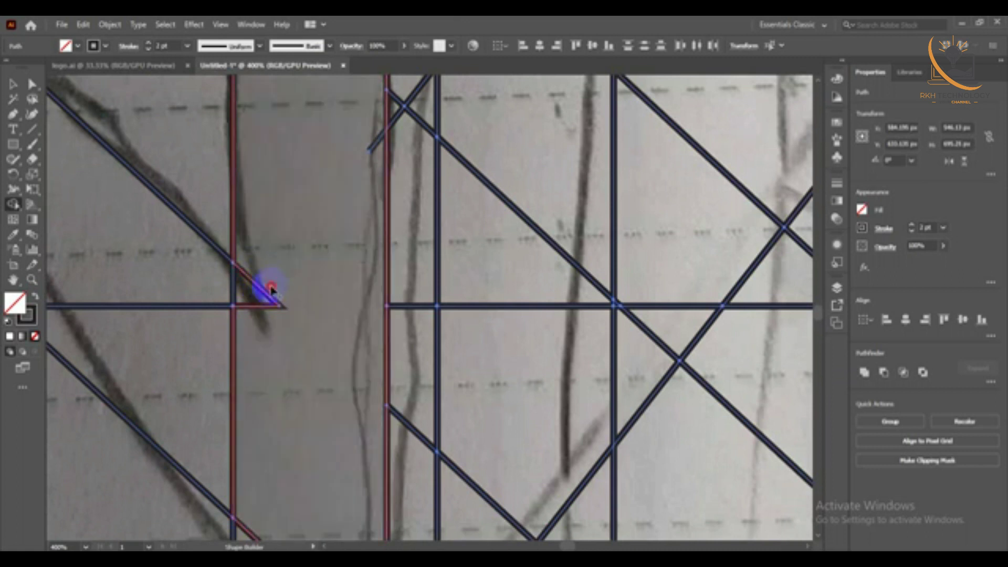
pyautogui.scroll(-2, 253, 302)
# Merge the lower-left and remaining lower cells into the S shape
pyautogui.moveTo(253, 304); pyautogui.dragTo(410, 354)
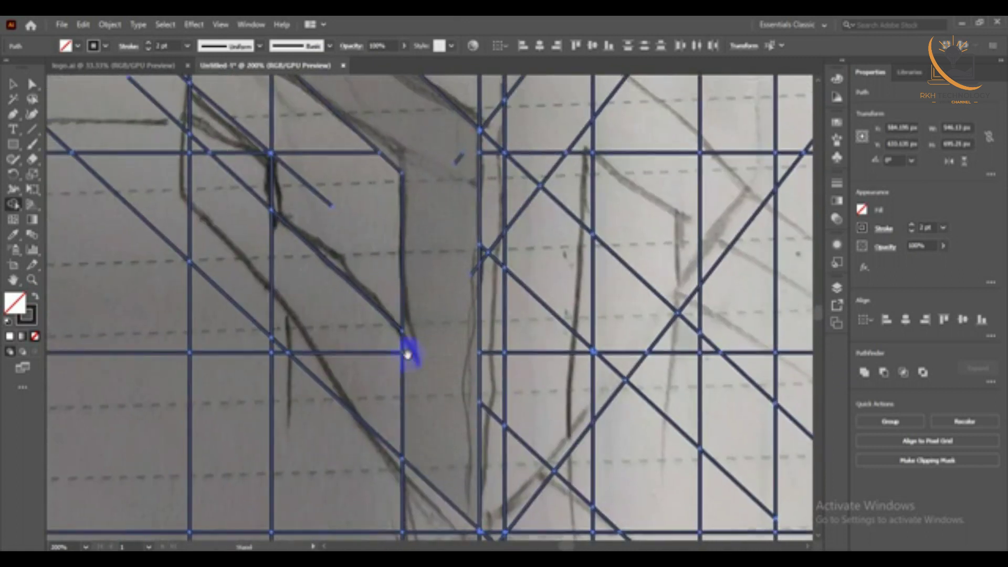
pyautogui.moveTo(204, 213); pyautogui.dragTo(414, 397)
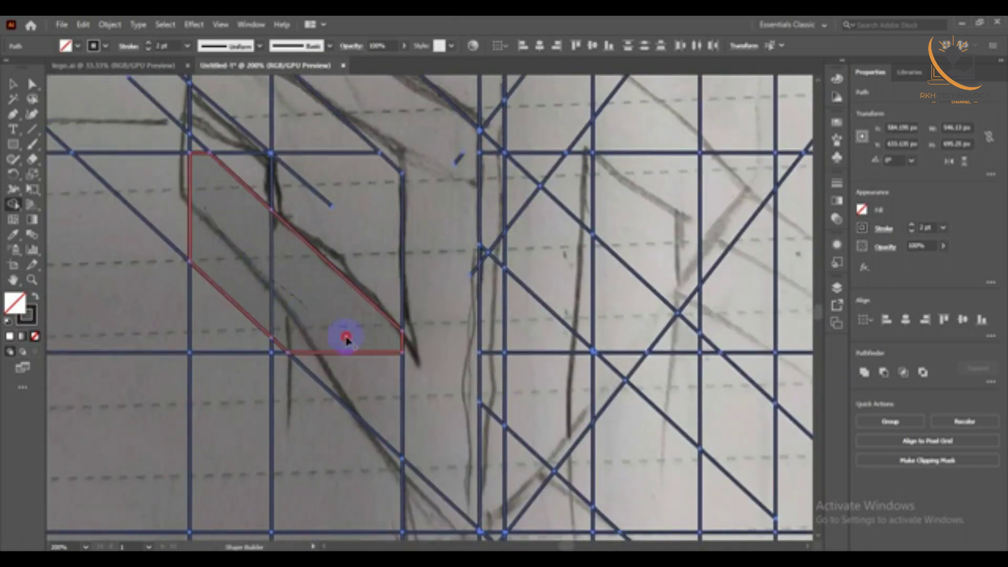
pyautogui.scroll(3, 203, 274)
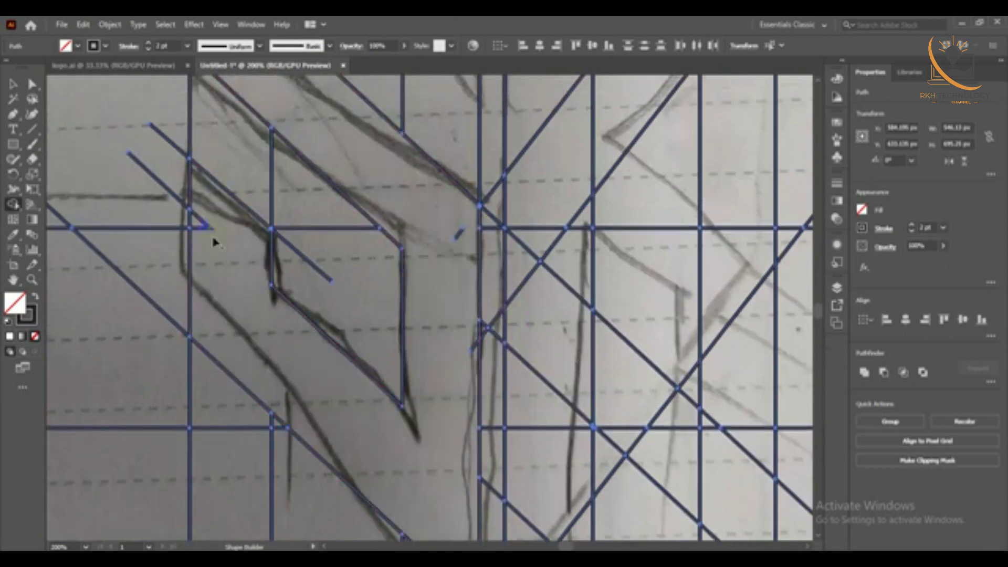
pyautogui.moveTo(203, 206)
pyautogui.mouseDown()
pyautogui.moveTo(199, 231)
pyautogui.moveTo(205, 205)
pyautogui.mouseUp()
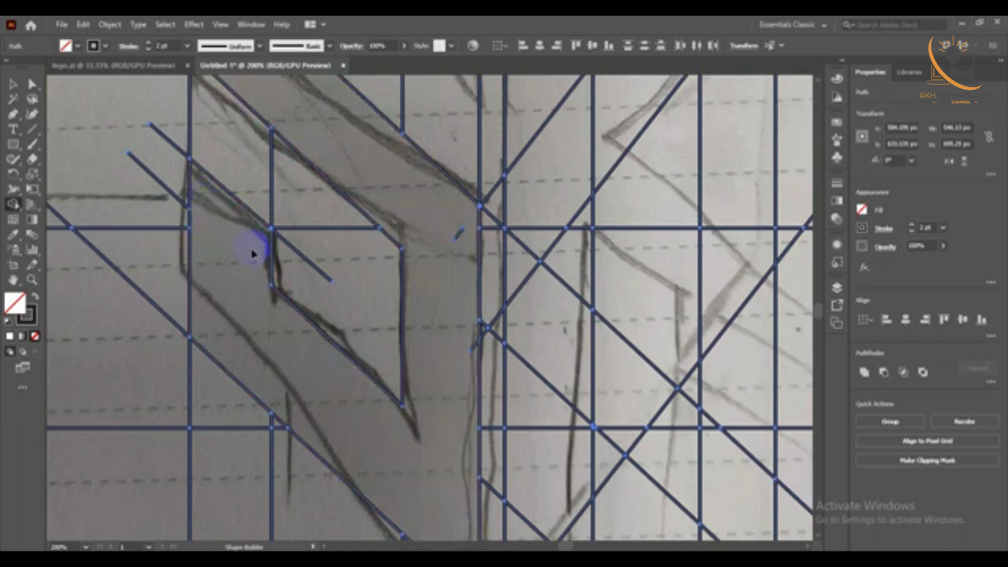
pyautogui.scroll(-3, 252, 254)
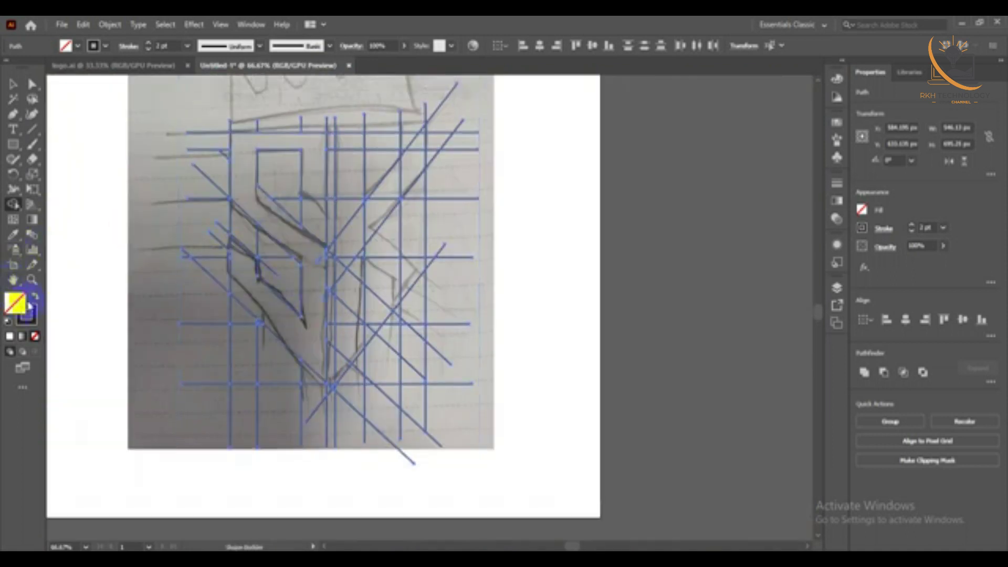
# Make black the fill colour and fill the merged S region solid black
pyautogui.click(35, 297)
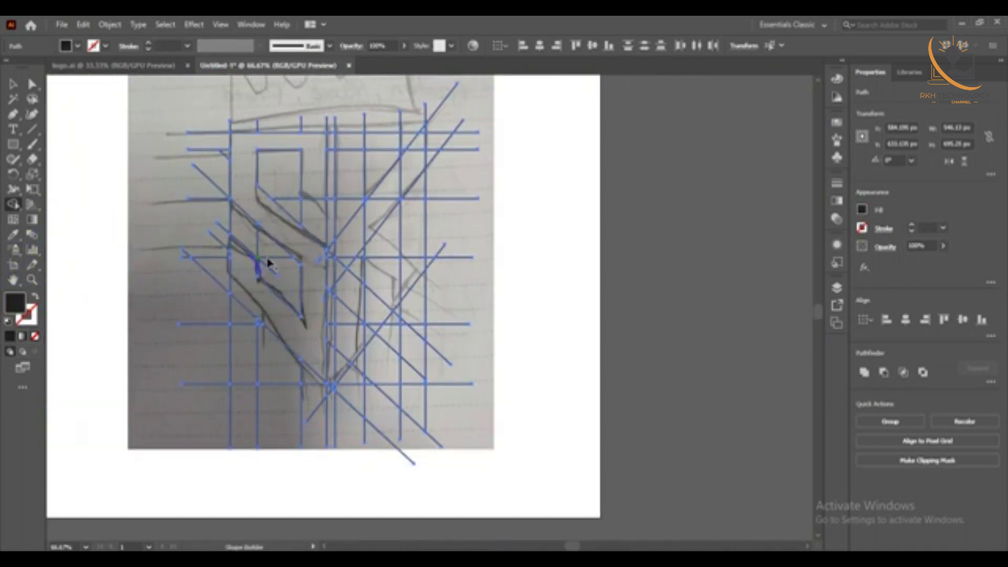
pyautogui.moveTo(267, 264); pyautogui.dragTo(255, 283)
pyautogui.click(313, 188)
pyautogui.click(303, 273)
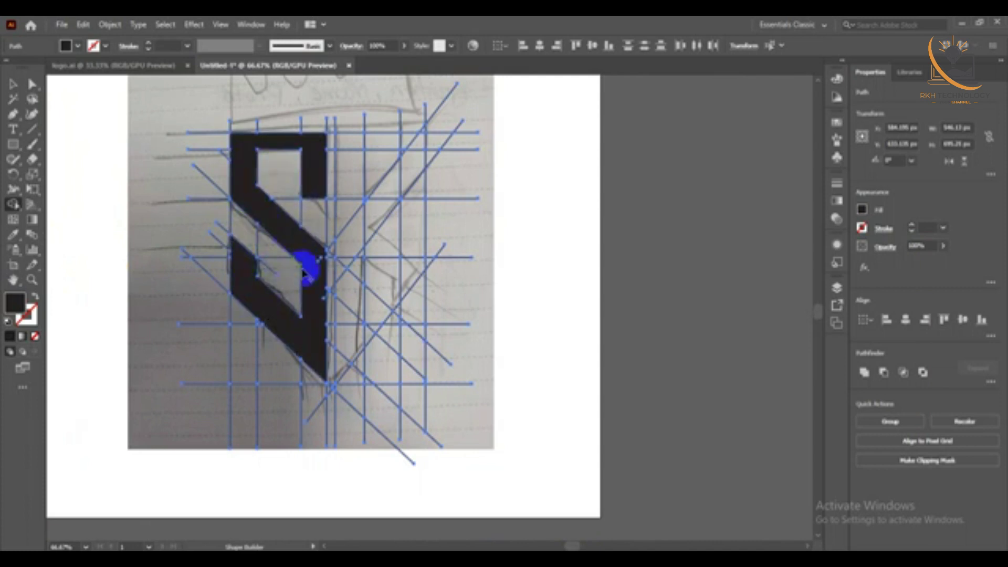
pyautogui.moveTo(309, 262); pyautogui.dragTo(265, 287)
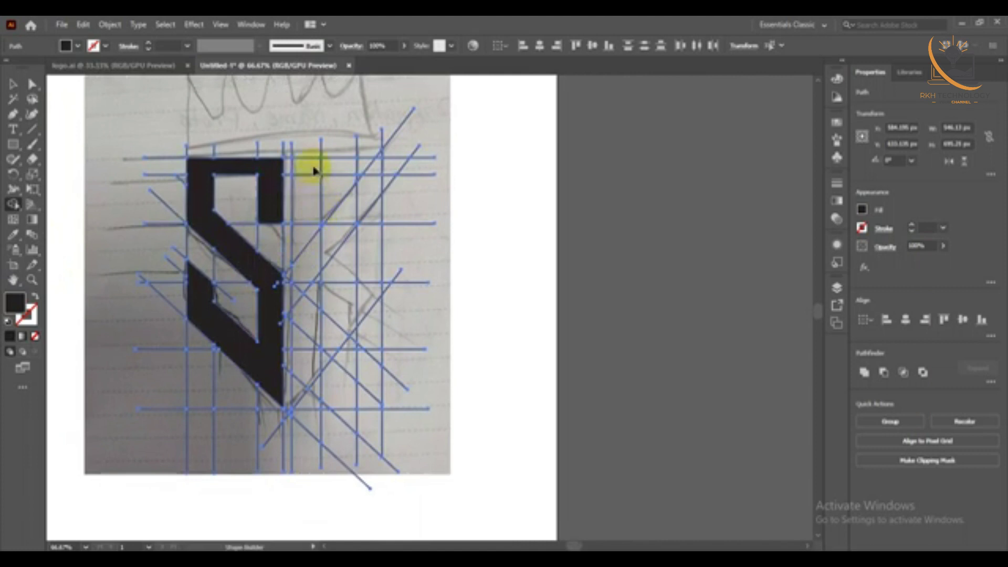
# Build the black vertical bar beside the S with its pointed triangular bottom
pyautogui.moveTo(307, 179); pyautogui.dragTo(300, 360)
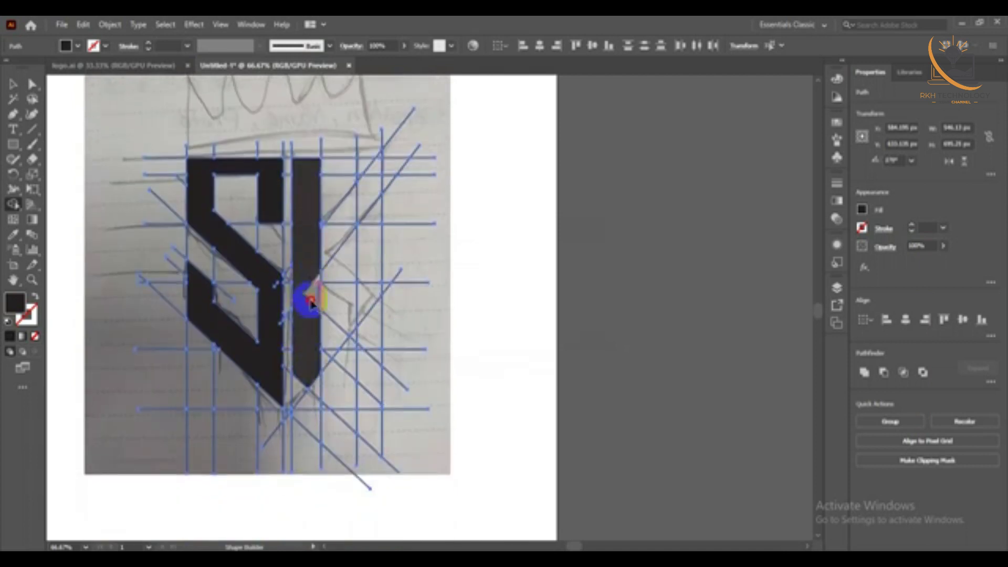
pyautogui.scroll(3, 304, 286)
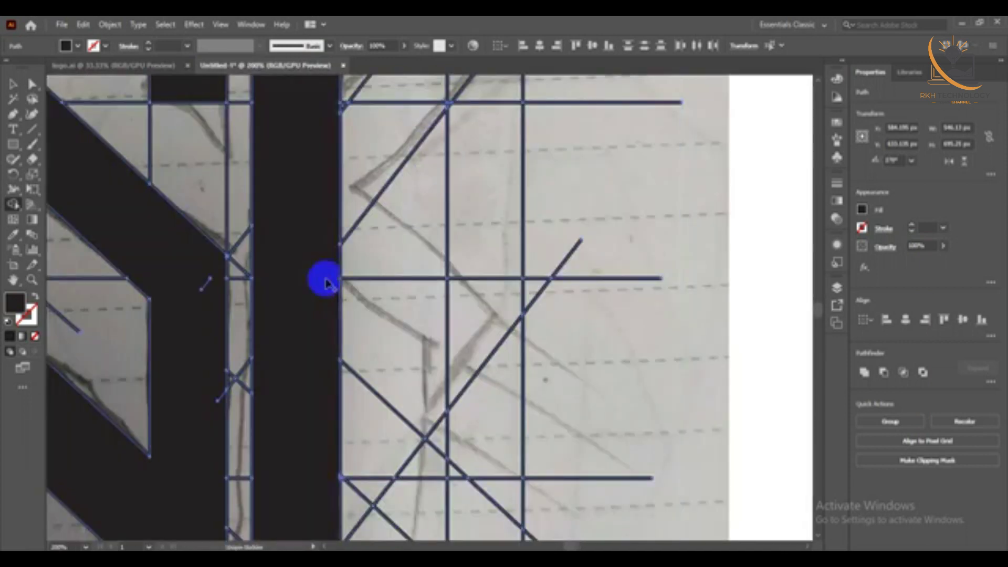
pyautogui.scroll(-3, 325, 280)
pyautogui.scroll(-3, 326, 273)
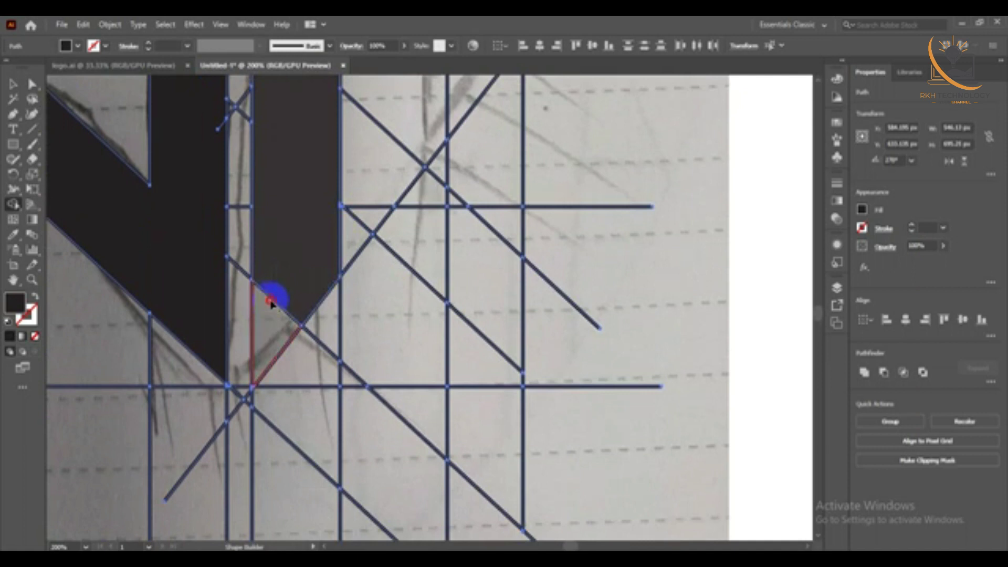
pyautogui.click(268, 329)
pyautogui.scroll(-2, 292, 288)
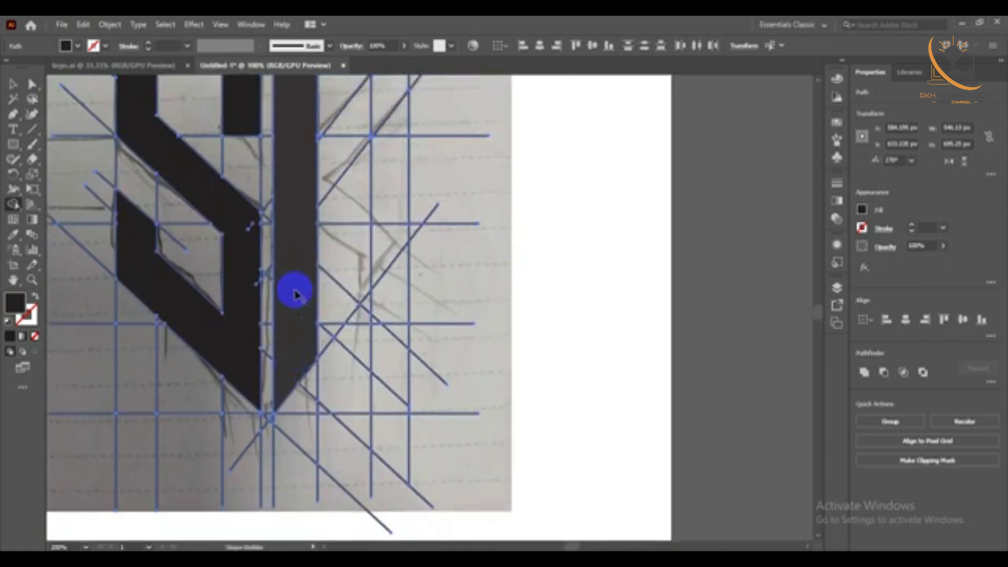
pyautogui.scroll(2, 305, 269)
pyautogui.scroll(1, 316, 252)
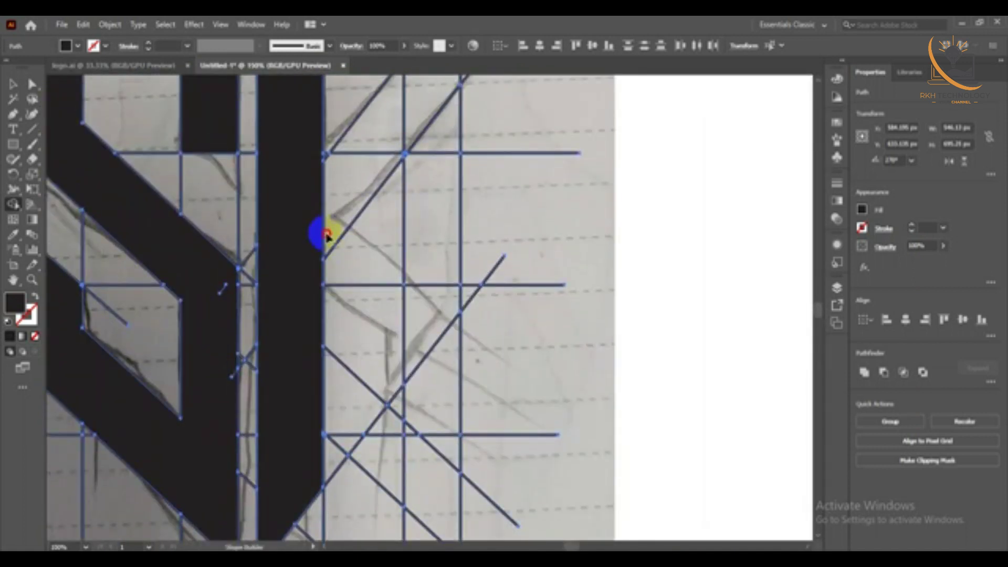
# Fill the small triangle right of the bar, undoing the extra rectangle fill
pyautogui.click(333, 244)
pyautogui.click(347, 266)
pyautogui.hotkey('ctrl', 'z')
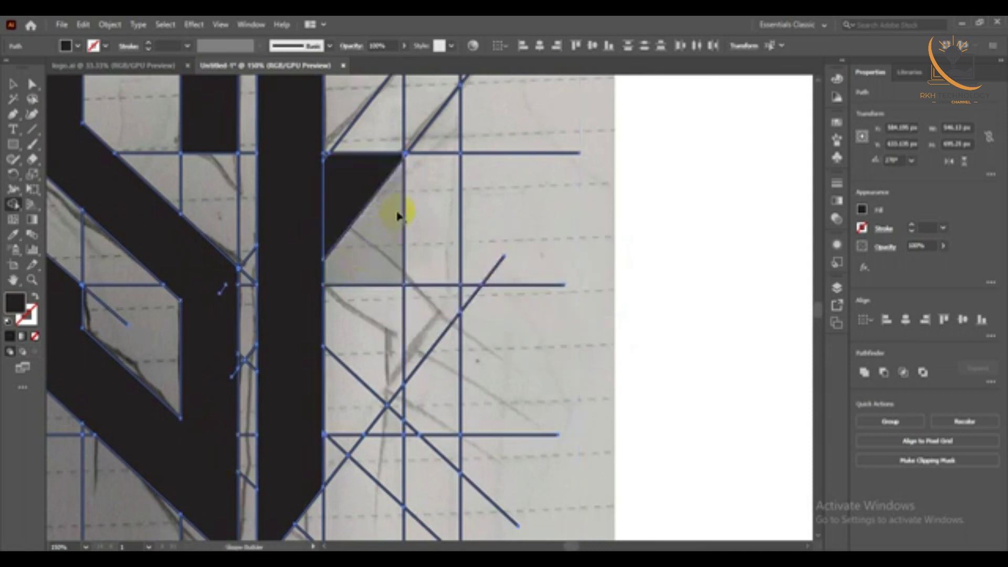
pyautogui.scroll(-2, 371, 221)
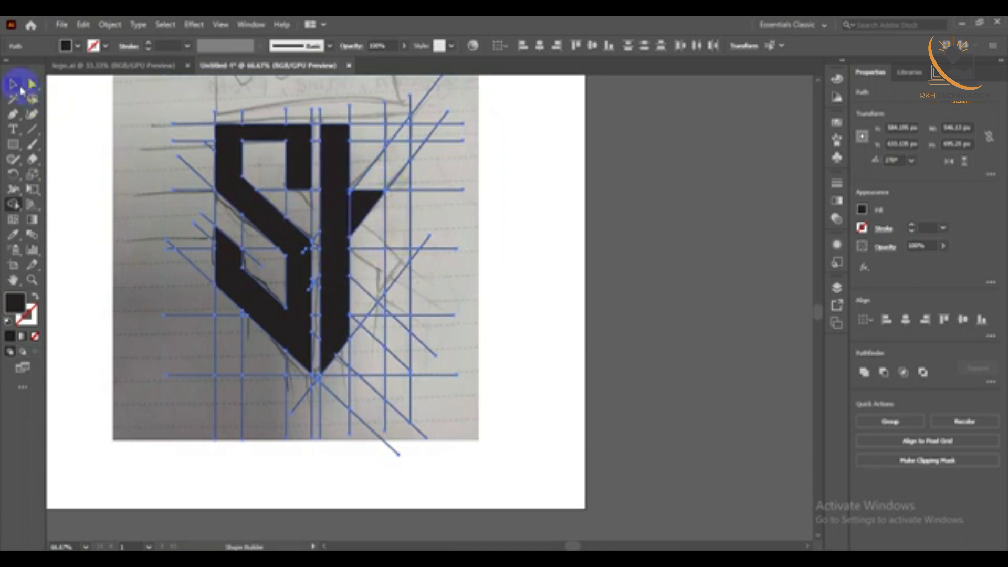
# Delete the extra black triangle and draw a new diagonal guide line from the bar's edge
pyautogui.click(20, 88)
pyautogui.click(338, 207)
pyautogui.scroll(1, 338, 207)
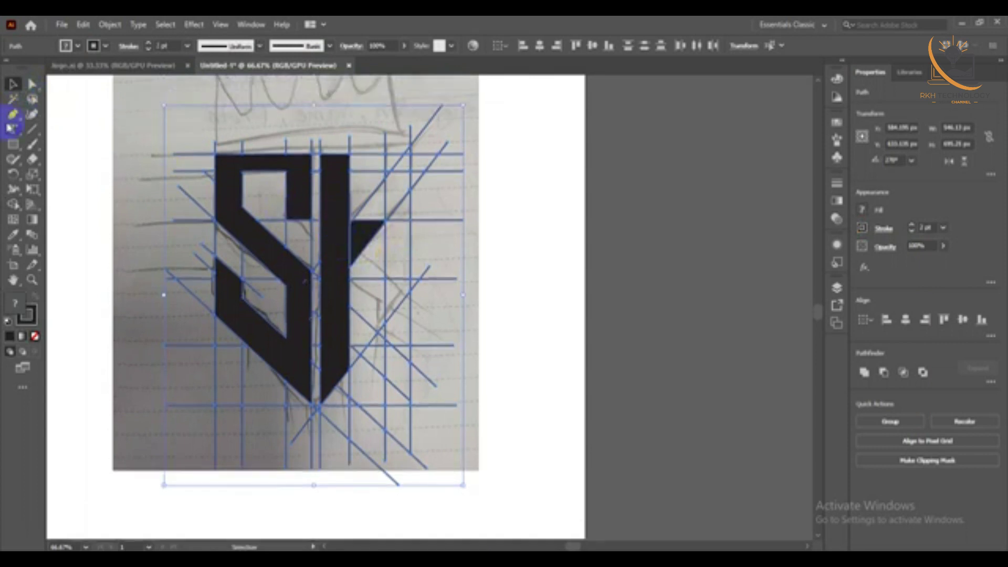
pyautogui.click(29, 131)
pyautogui.scroll(2, 349, 232)
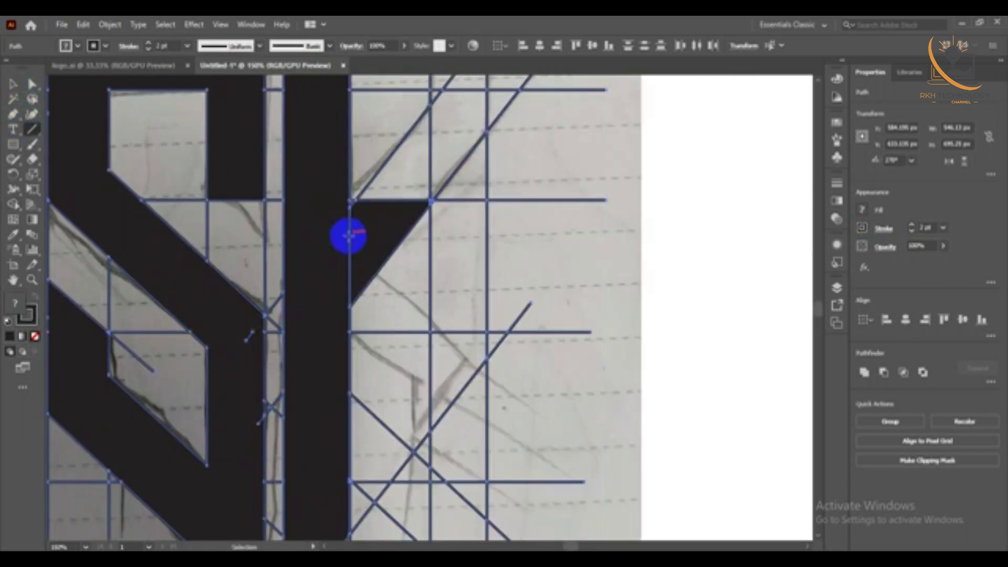
pyautogui.press('Delete')
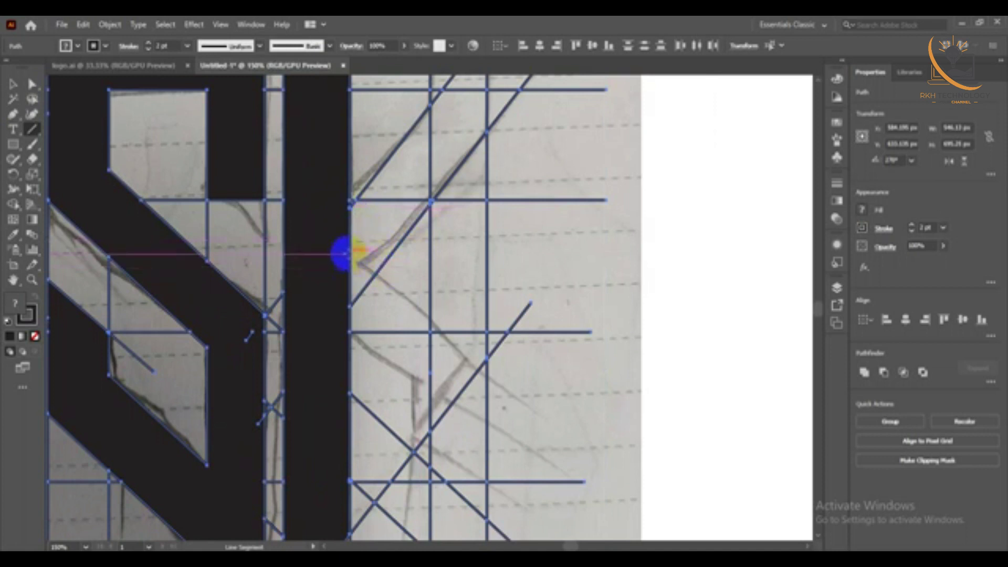
pyautogui.moveTo(335, 245); pyautogui.dragTo(553, 461)
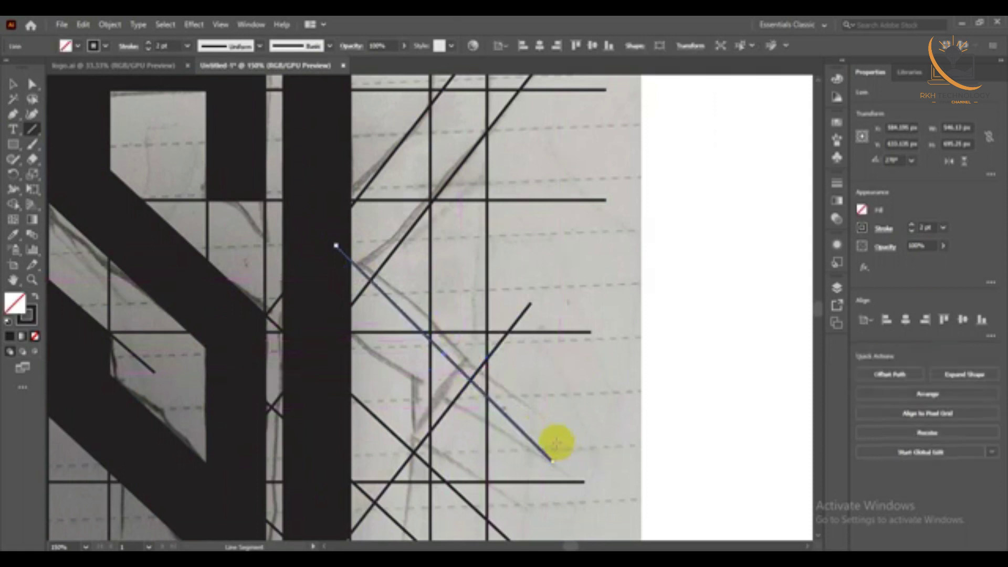
# Move the new diagonal up and right into place, then select all guide lines
pyautogui.click(13, 84)
pyautogui.click(327, 240)
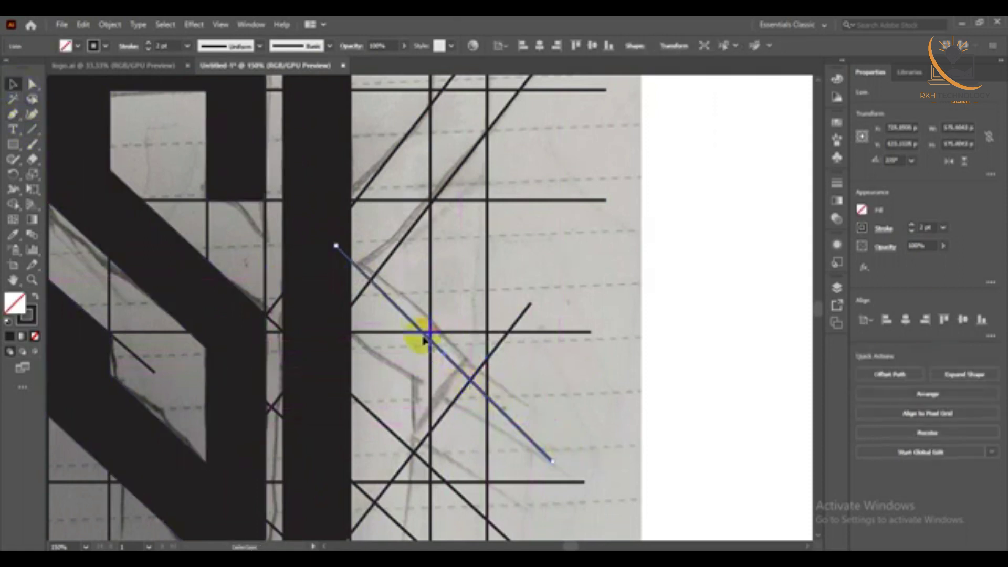
pyautogui.moveTo(424, 334); pyautogui.dragTo(400, 382)
pyautogui.scroll(-2, 400, 378)
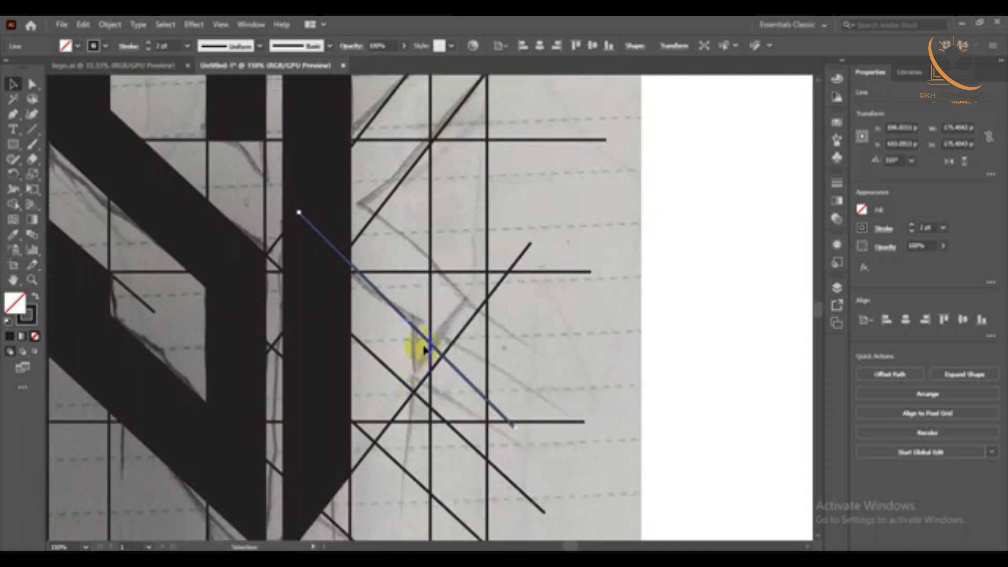
pyautogui.moveTo(422, 334); pyautogui.dragTo(450, 287)
pyautogui.scroll(-2, 450, 288)
pyautogui.scroll(-1, 450, 288)
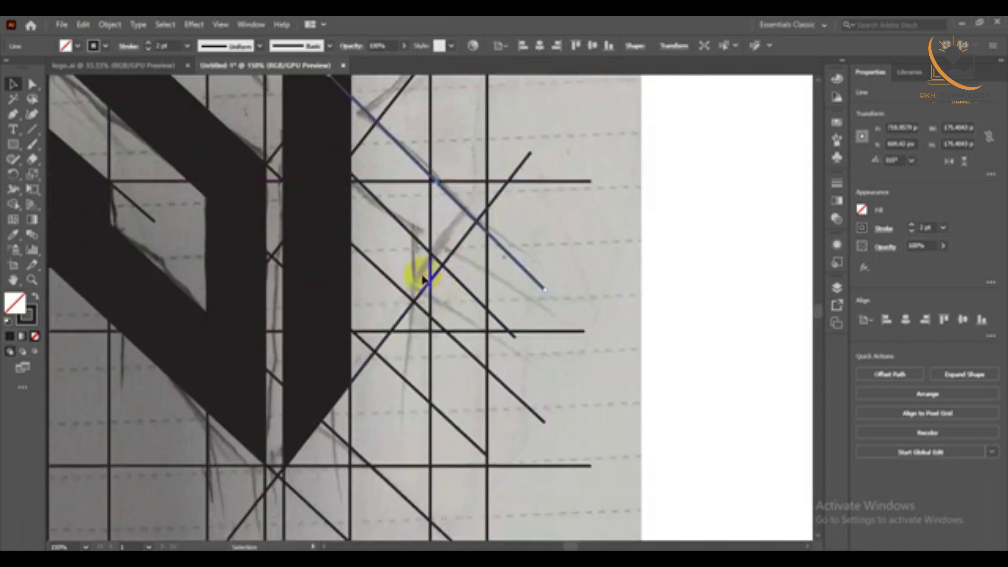
pyautogui.scroll(-3, 470, 289)
pyautogui.scroll(1, 469, 288)
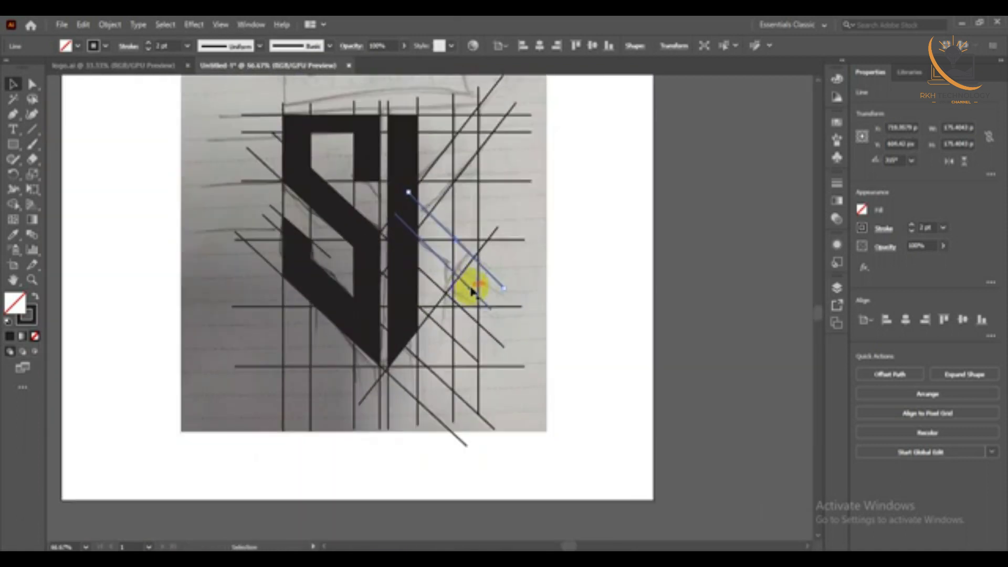
pyautogui.moveTo(203, 117); pyautogui.dragTo(533, 353)
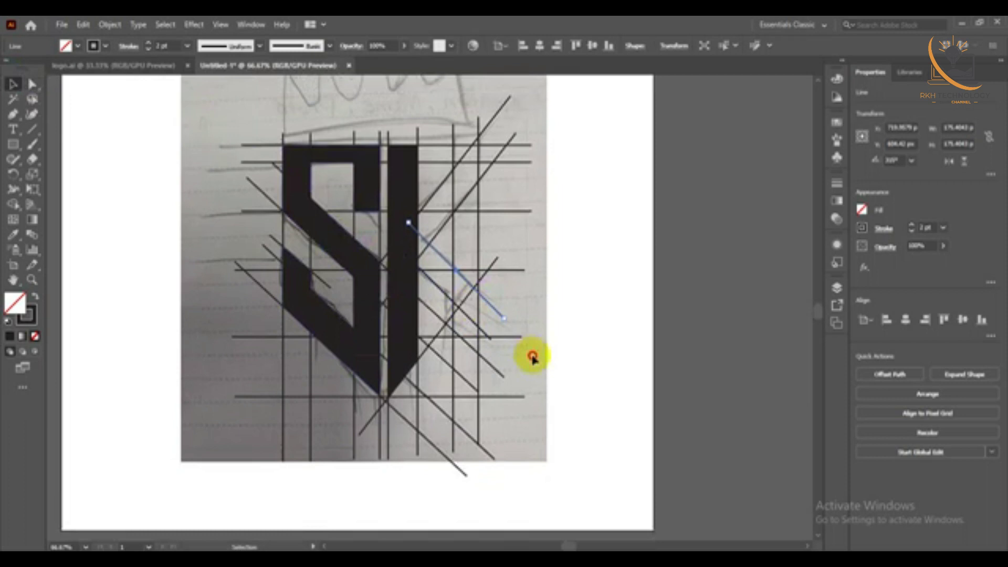
# Merge the K's stem regions into one shape with Shape Builder
pyautogui.click(11, 207)
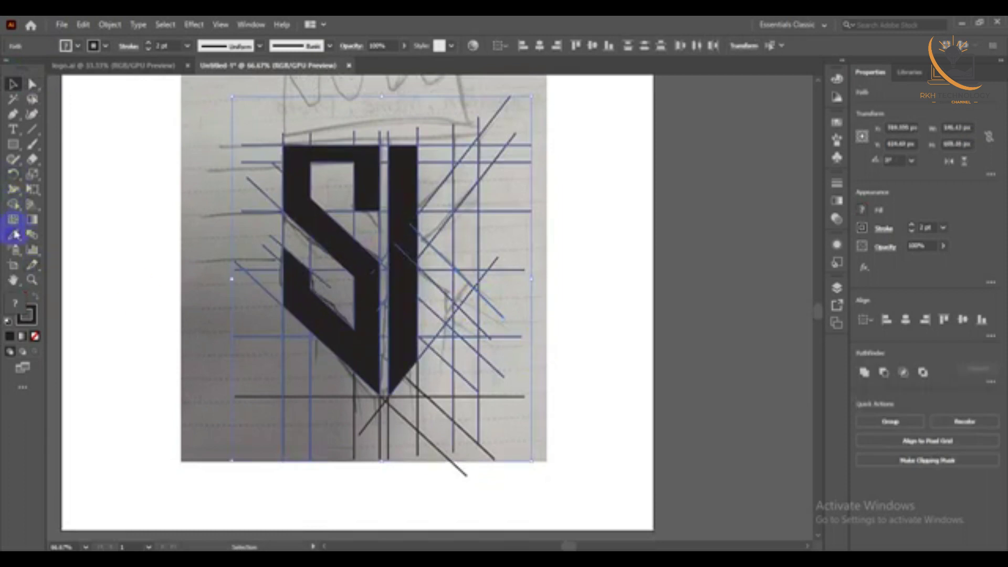
pyautogui.moveTo(401, 241)
pyautogui.mouseDown()
pyautogui.moveTo(427, 237)
pyautogui.moveTo(477, 155)
pyautogui.mouseUp()
pyautogui.scroll(1, 477, 153)
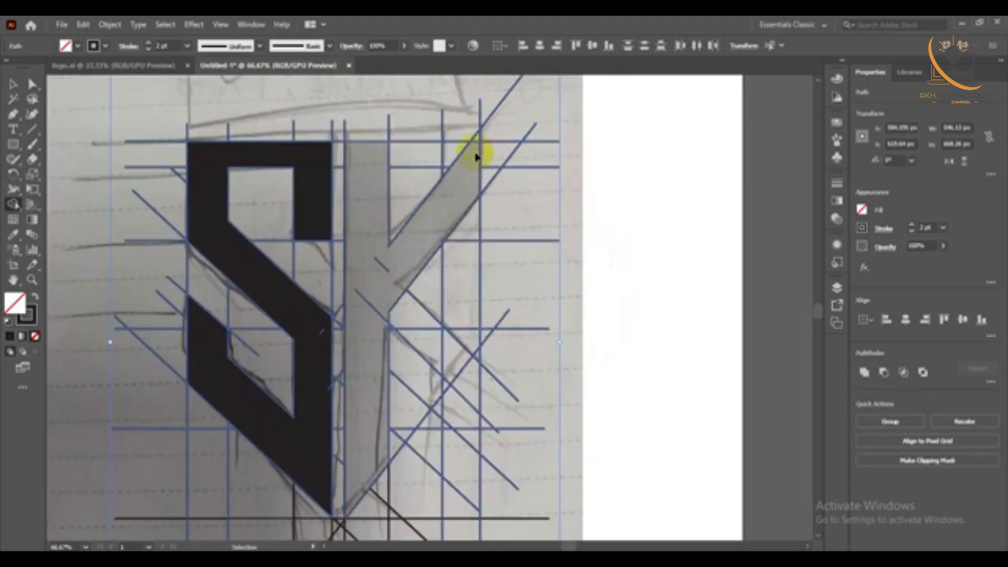
pyautogui.scroll(4, 479, 153)
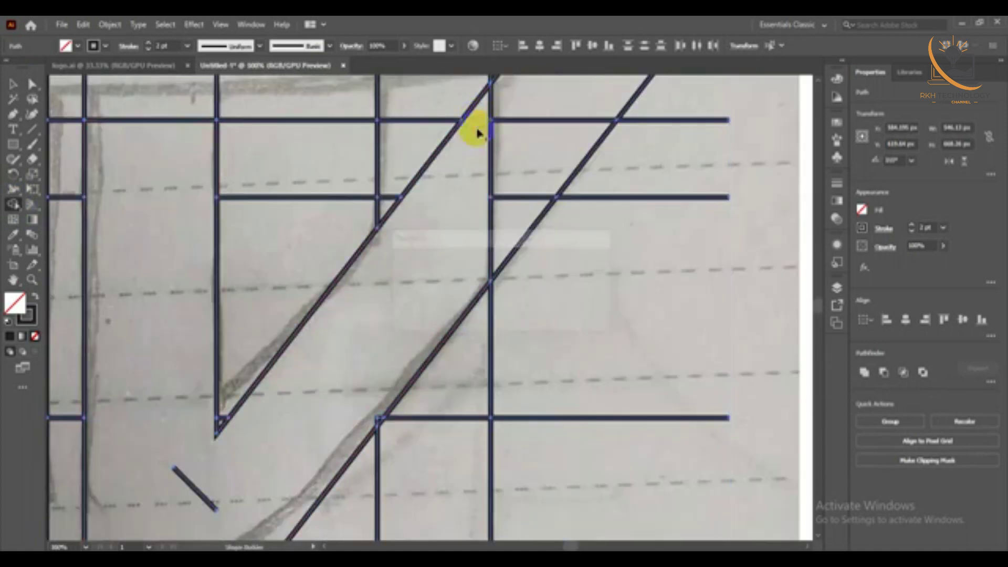
pyautogui.scroll(-2, 416, 210)
pyautogui.scroll(-4, 214, 299)
pyautogui.scroll(2, 206, 376)
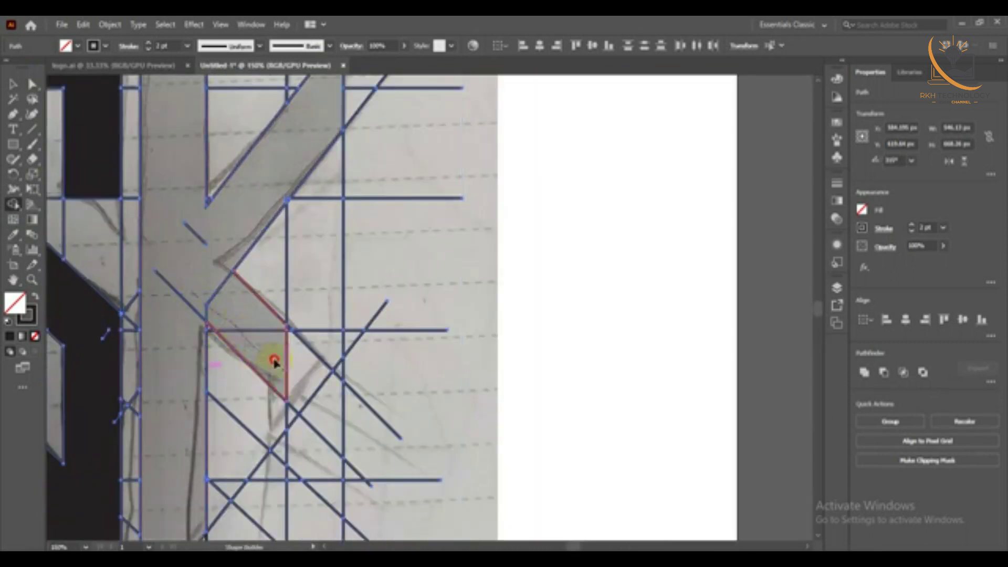
pyautogui.moveTo(275, 361); pyautogui.dragTo(299, 376)
pyautogui.scroll(-1, 297, 410)
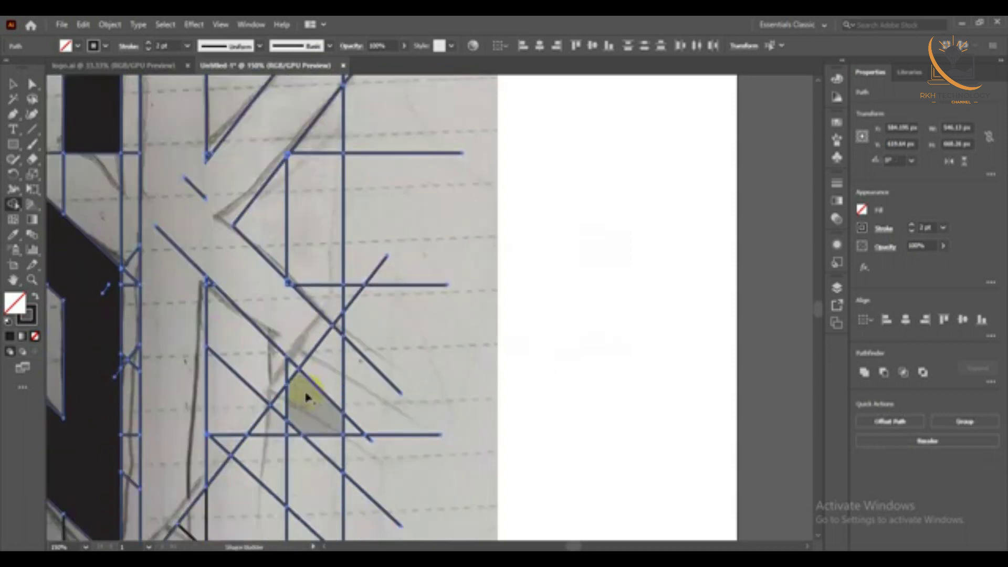
pyautogui.scroll(2, 308, 398)
pyautogui.scroll(2, 292, 390)
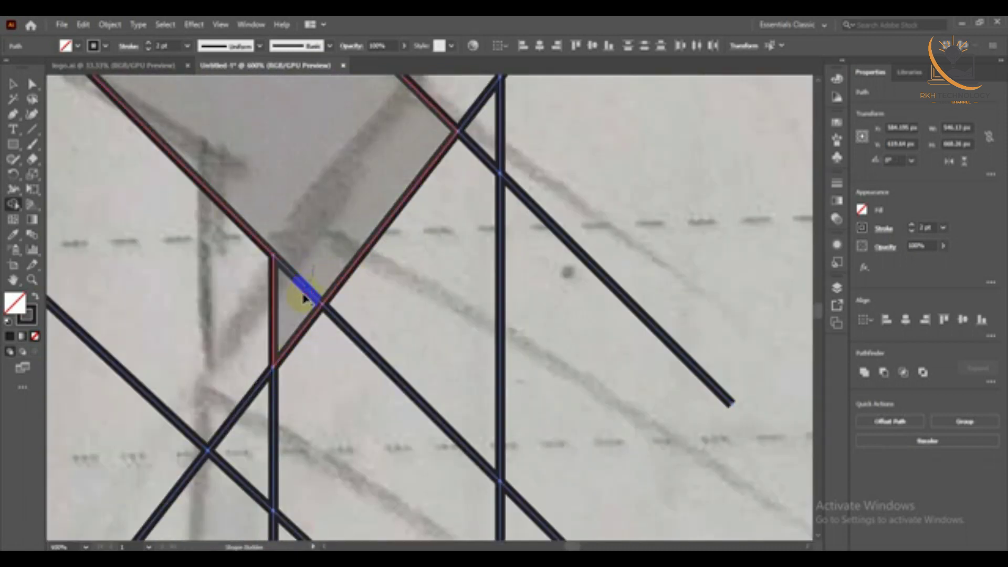
pyautogui.scroll(-4, 305, 298)
pyautogui.scroll(-4, 293, 234)
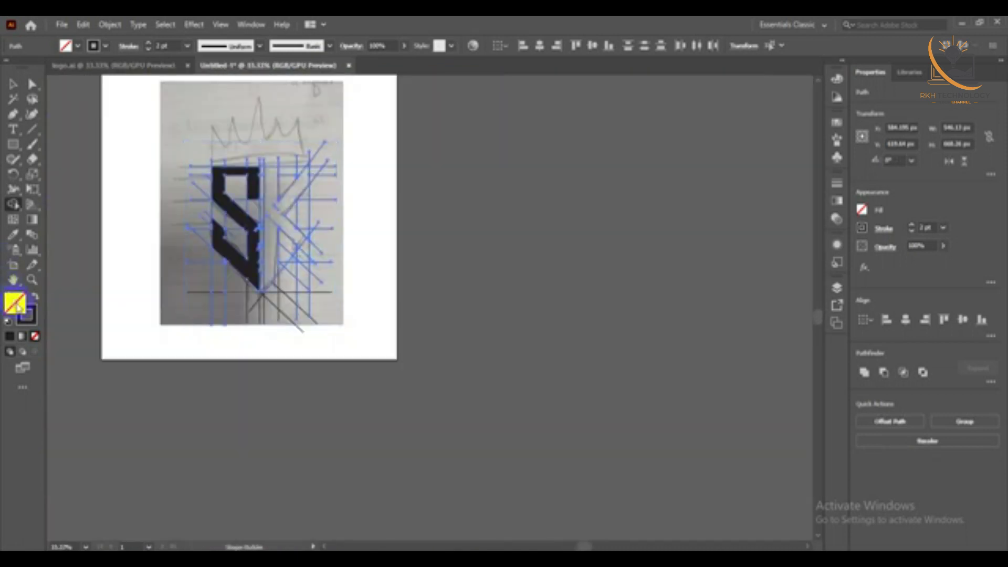
# Set a black fill with no stroke and fill the K's arm regions
pyautogui.click(35, 299)
pyautogui.moveTo(288, 225); pyautogui.dragTo(307, 229)
pyautogui.scroll(2, 307, 230)
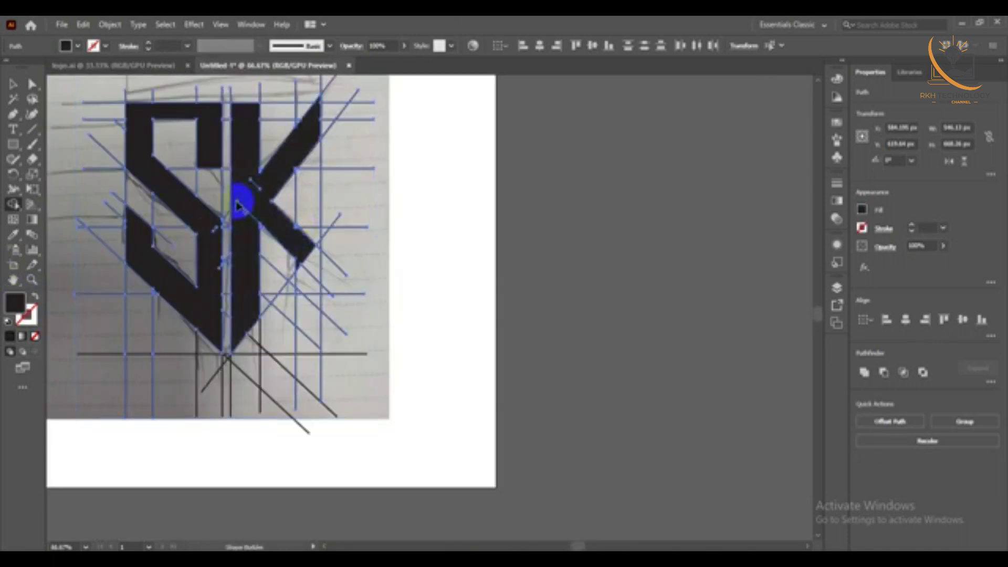
pyautogui.scroll(1, 239, 206)
pyautogui.scroll(-2, 239, 206)
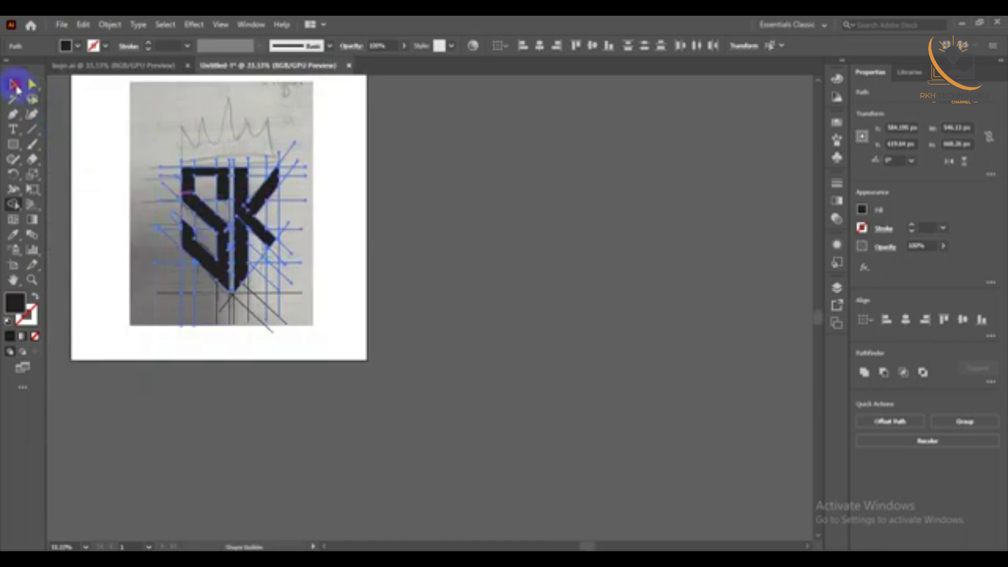
# Deselect the guide lines and pull one letter piece away from the logo
pyautogui.click(15, 84)
pyautogui.hotkey('ctrl', 'shift', 'a')
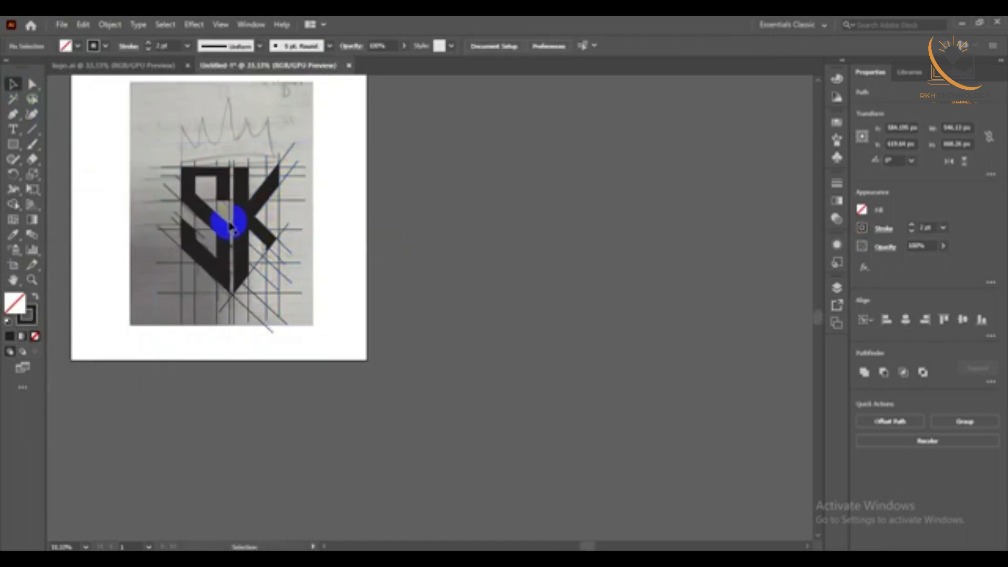
pyautogui.click(201, 210)
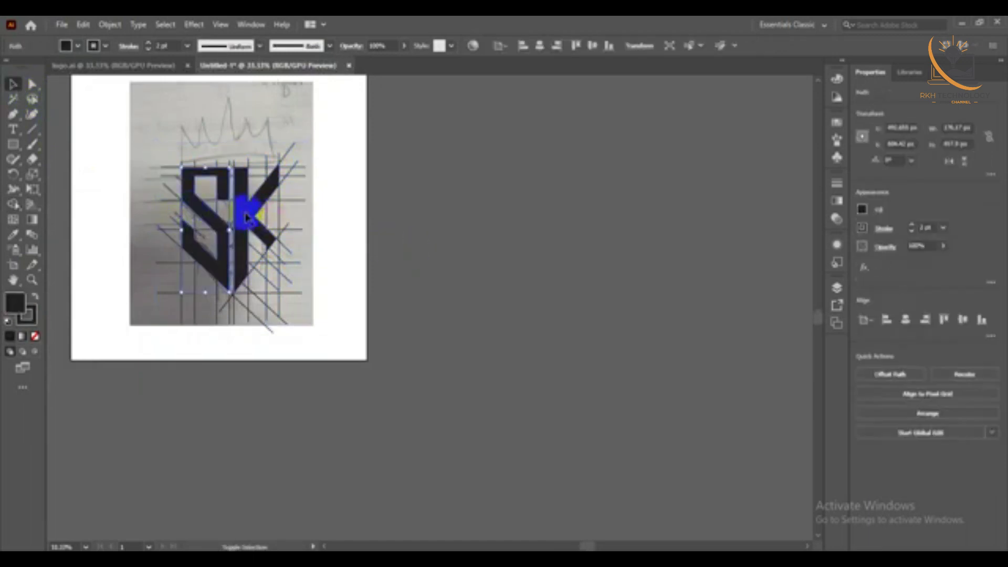
pyautogui.scroll(-3, 246, 210)
pyautogui.moveTo(247, 216)
pyautogui.mouseDown()
pyautogui.moveTo(561, 221)
pyautogui.moveTo(239, 236)
pyautogui.mouseUp()
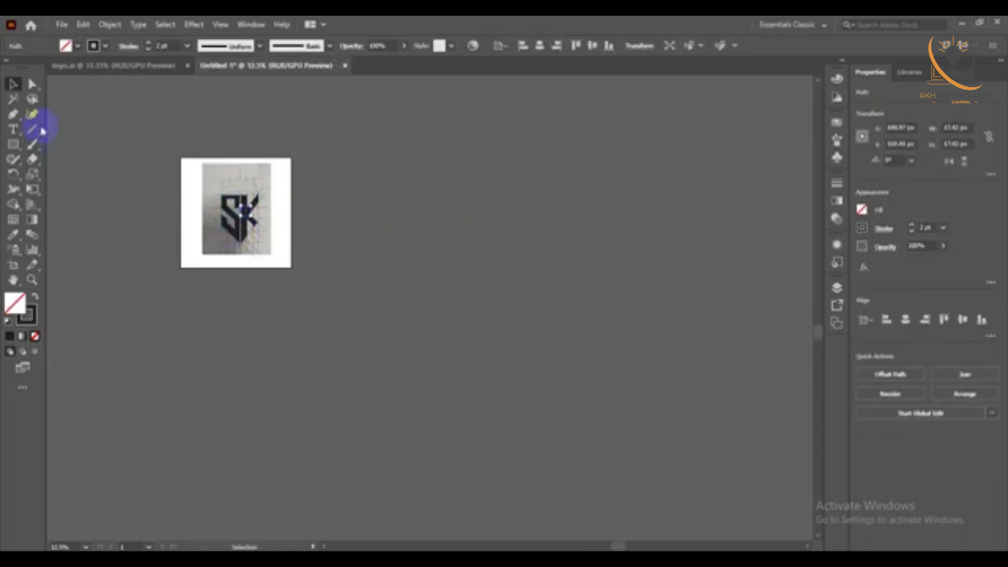
pyautogui.scroll(3, 301, 207)
# Select all the black SK letter shapes and move them right, off the sketch
pyautogui.click(297, 216)
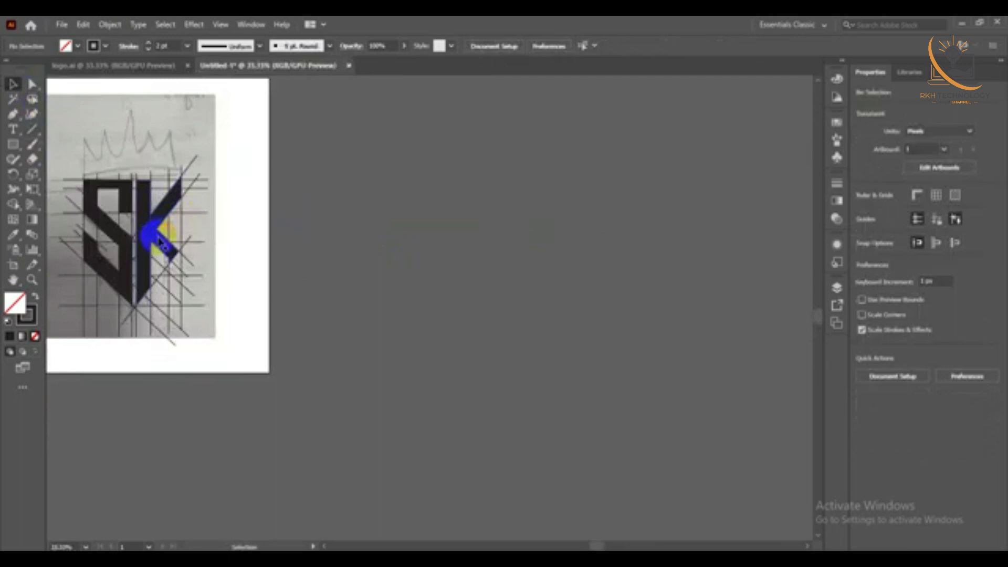
pyautogui.click(135, 243)
pyautogui.keyDown('shift'); pyautogui.click(121, 239); pyautogui.keyUp('shift')
pyautogui.moveTo(126, 241); pyautogui.dragTo(424, 241)
pyautogui.click(546, 263)
pyautogui.scroll(2, 226, 236)
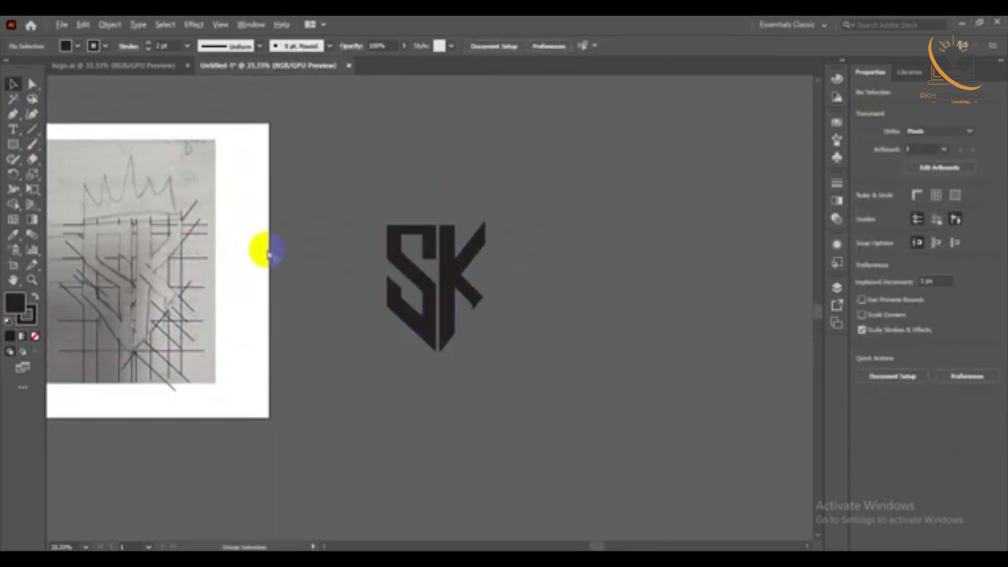
pyautogui.scroll(-1, 264, 243)
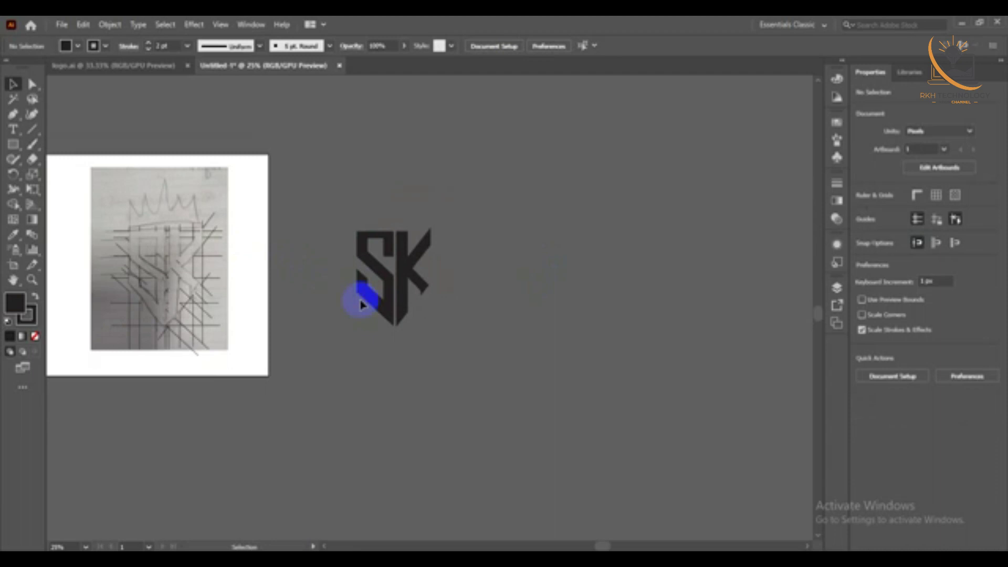
# Delete the SK logo and all the sketch guide lines
pyautogui.moveTo(318, 196); pyautogui.dragTo(515, 420)
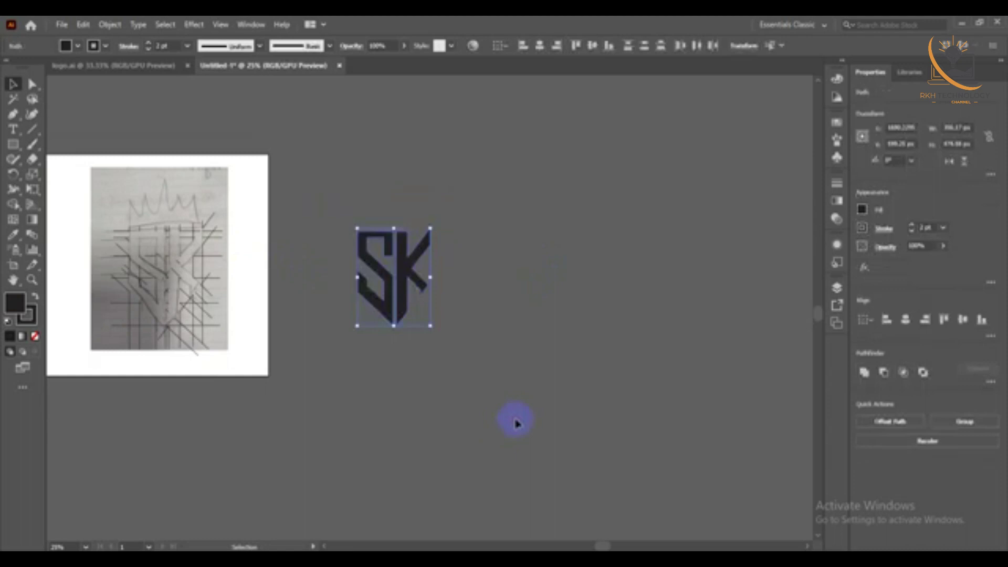
pyautogui.press('Delete')
pyautogui.moveTo(241, 209); pyautogui.dragTo(570, 240)
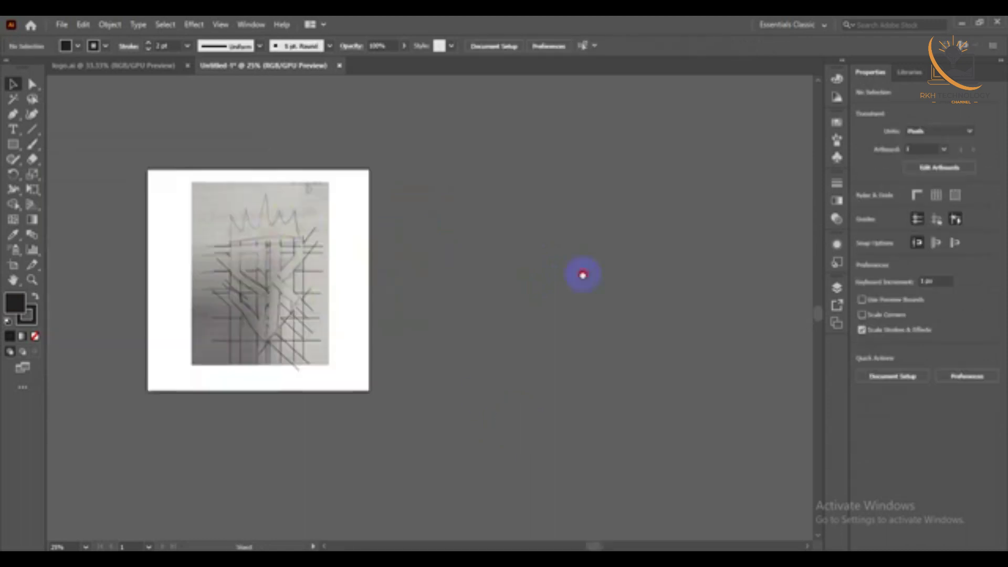
pyautogui.moveTo(362, 205); pyautogui.dragTo(539, 399)
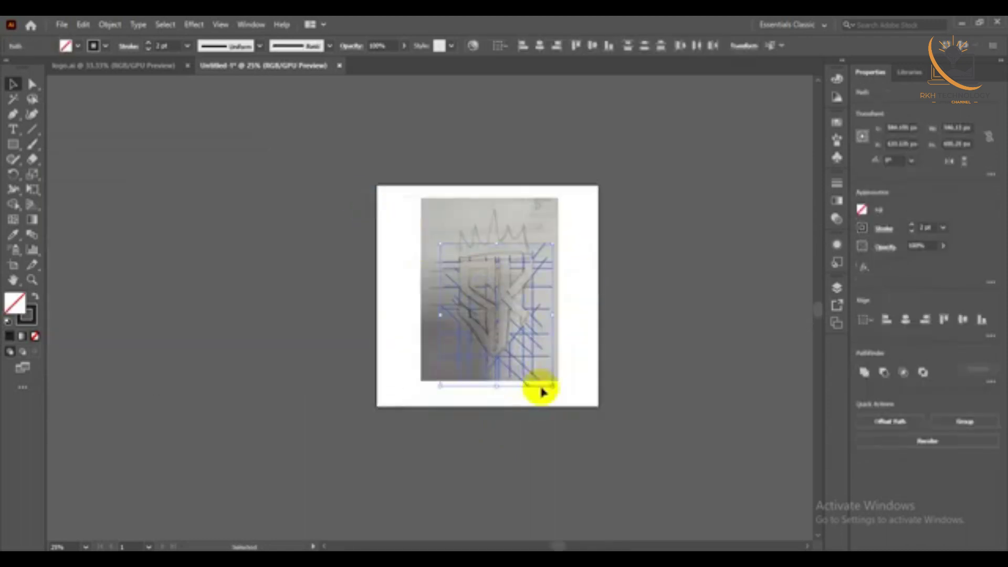
pyautogui.press('Delete')
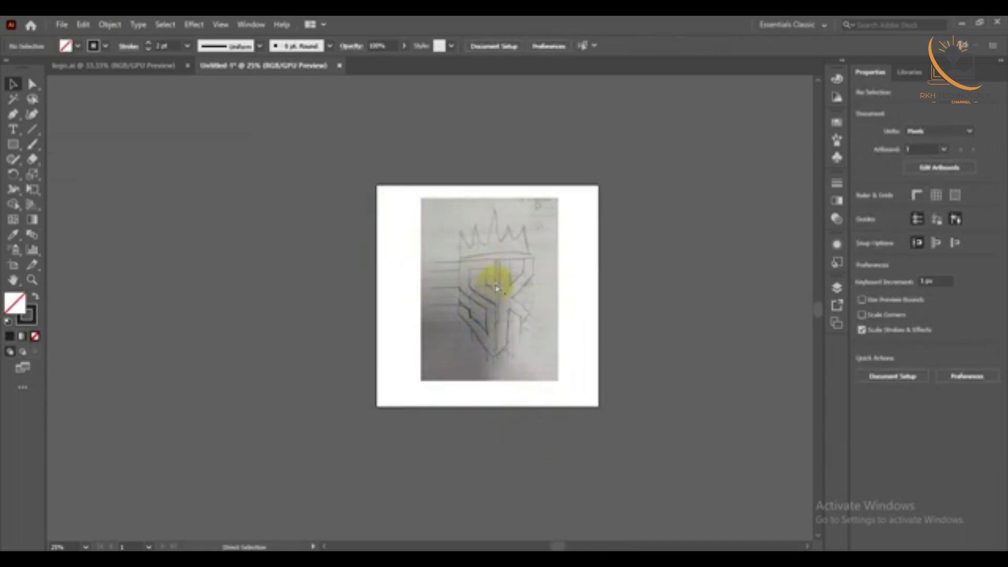
# Delete the placed sketch image and close the logo.ai document
pyautogui.click(497, 289)
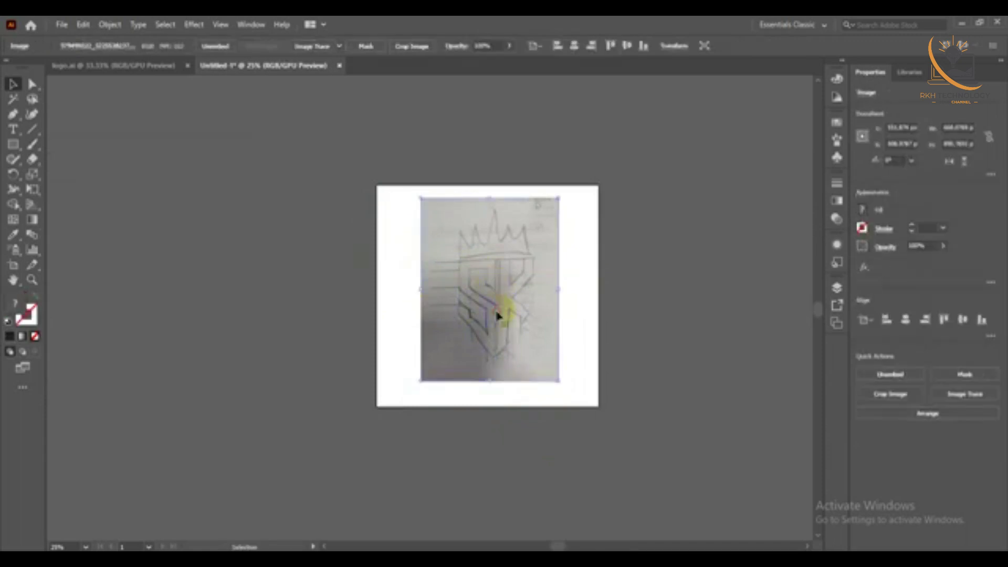
pyautogui.press('Delete')
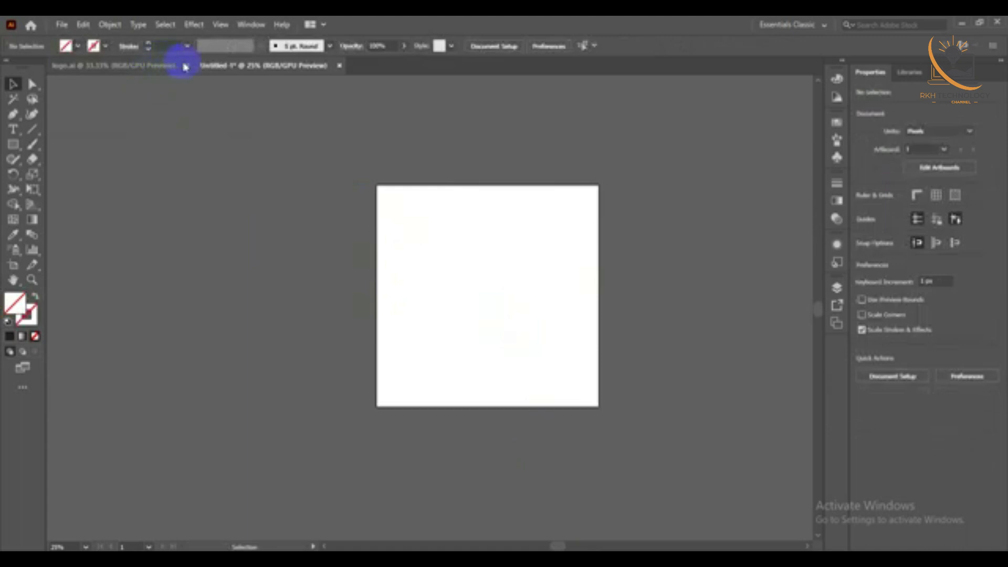
pyautogui.click(185, 66)
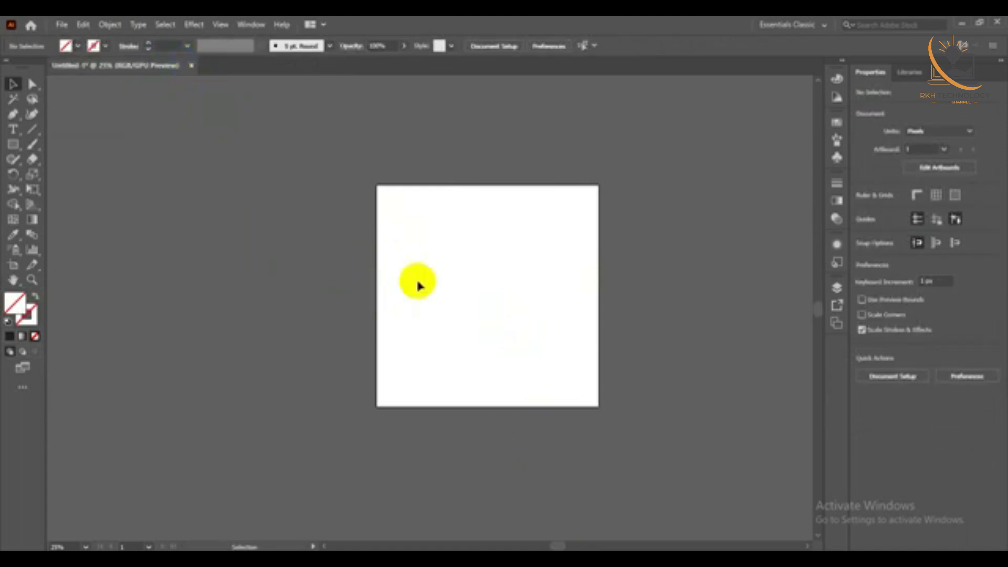
# Zoom in on the blank artboard and show the Scale, Shear and Reshape tool flyout
pyautogui.scroll(1, 456, 293)
pyautogui.click(503, 318)
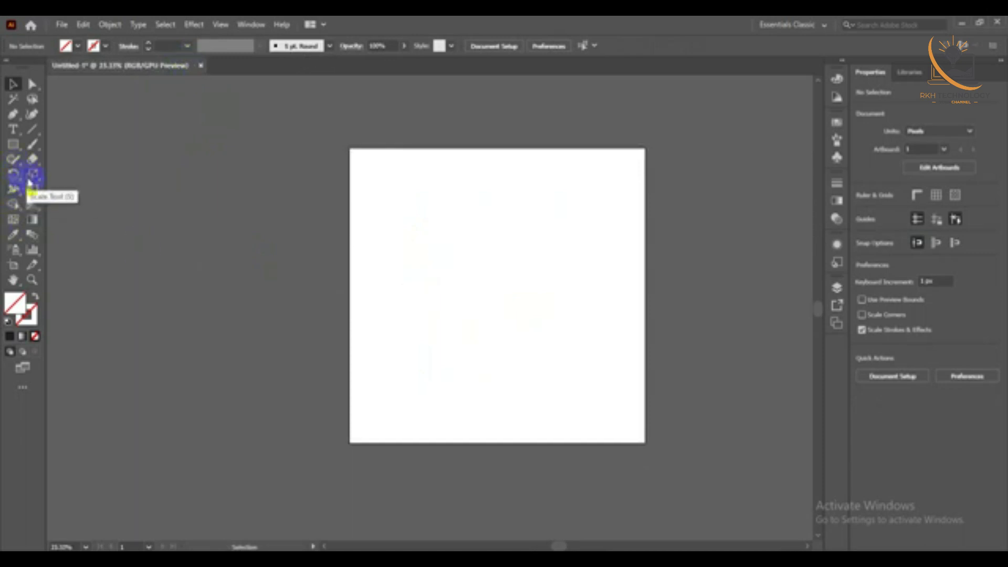
pyautogui.scroll(2, 450, 270)
pyautogui.scroll(2, 434, 270)
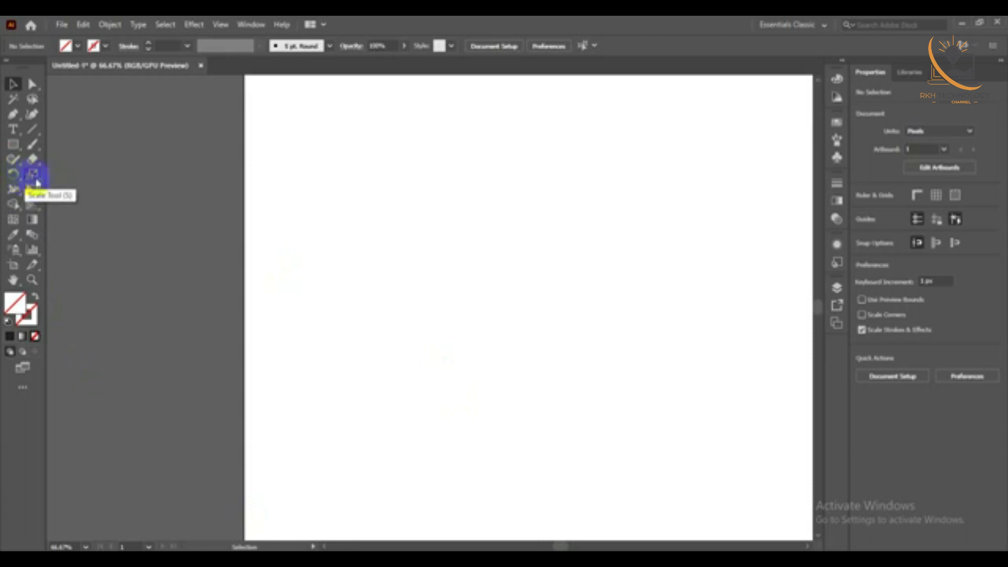
pyautogui.click(36, 183)
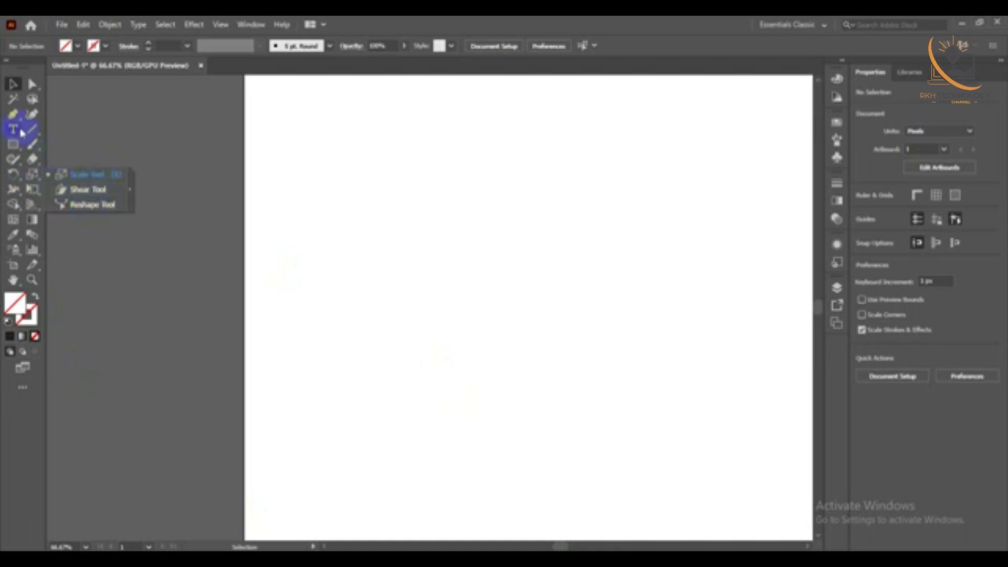
pyautogui.click(13, 145)
# Draw a rectangle across the artboard centre and give it a red fill
pyautogui.moveTo(362, 202); pyautogui.dragTo(667, 430)
pyautogui.click(15, 304)
pyautogui.doubleClick(10, 313)
pyautogui.moveTo(416, 292); pyautogui.dragTo(432, 234)
pyautogui.click(604, 205)
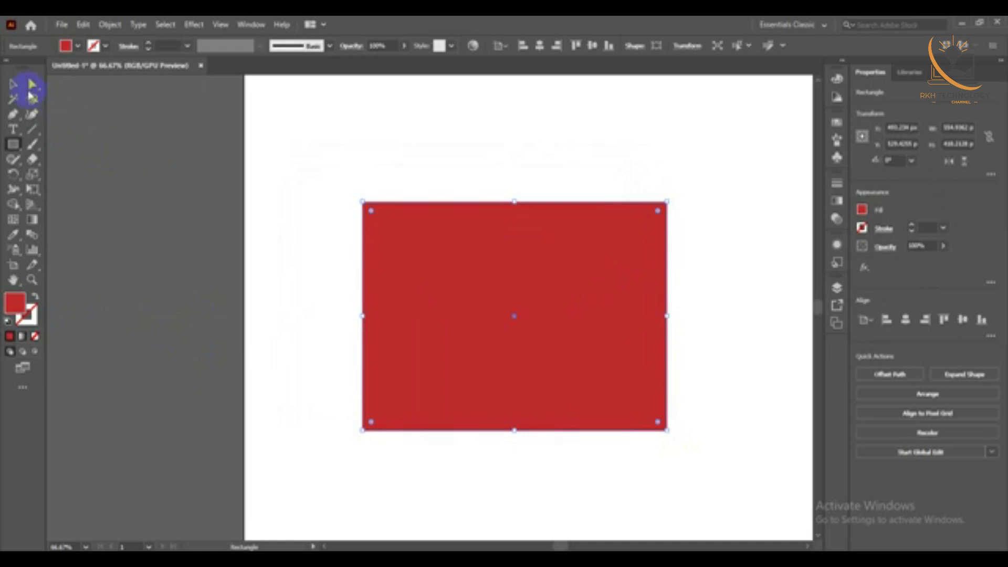
# Move the red rectangle up and drag its corner handle to make it nearly square
pyautogui.click(13, 84)
pyautogui.moveTo(501, 304); pyautogui.dragTo(487, 224)
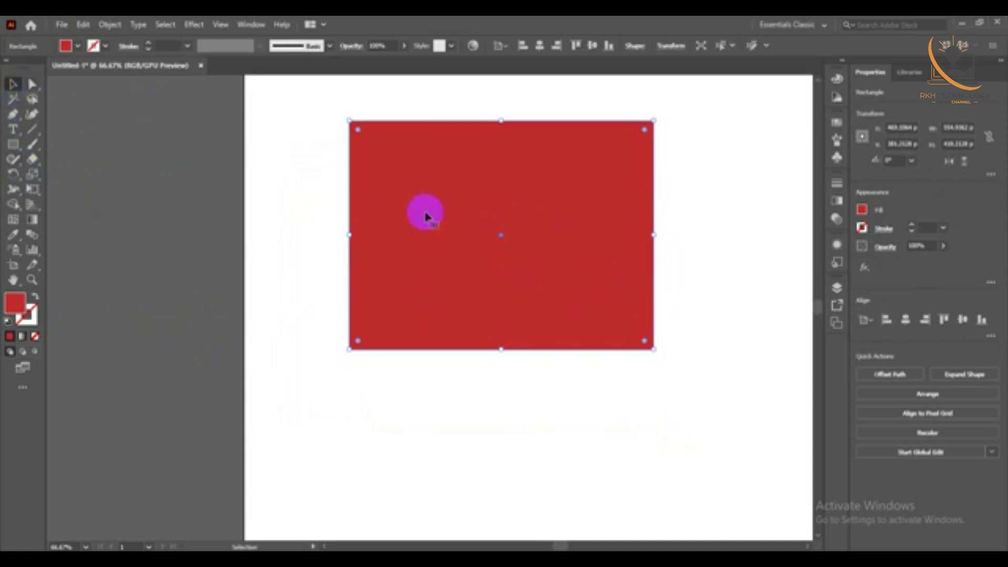
pyautogui.moveTo(653, 349)
pyautogui.mouseDown()
pyautogui.moveTo(768, 453)
pyautogui.moveTo(520, 291)
pyautogui.mouseUp()
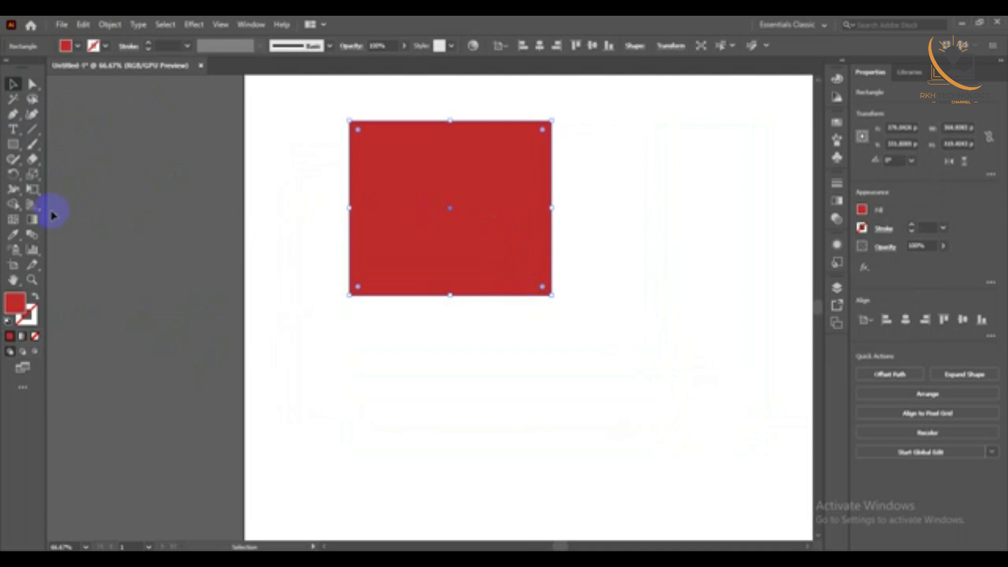
# With the Scale tool, try a trial scale that leaves the rectangle's size unchanged
pyautogui.click(31, 175)
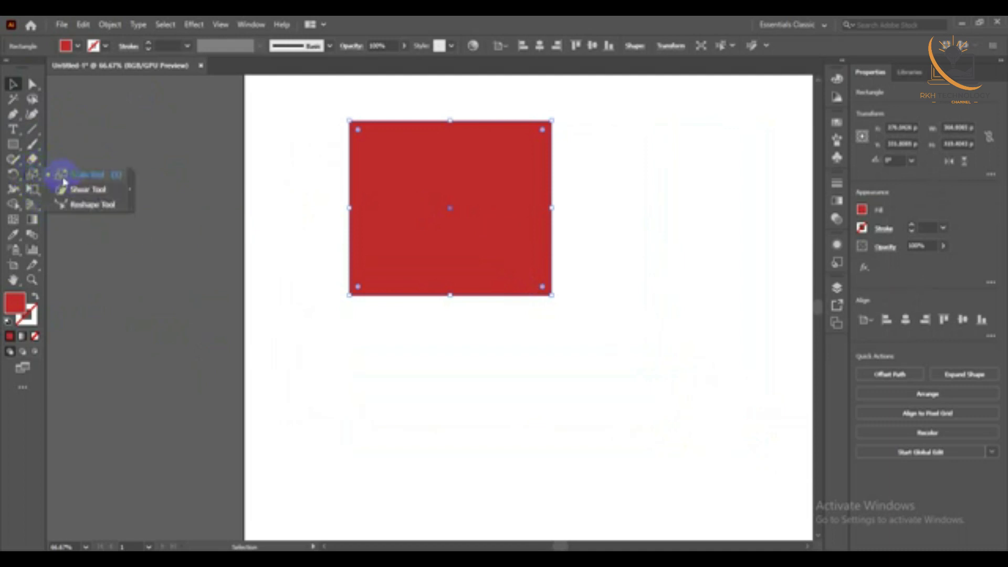
pyautogui.click(65, 176)
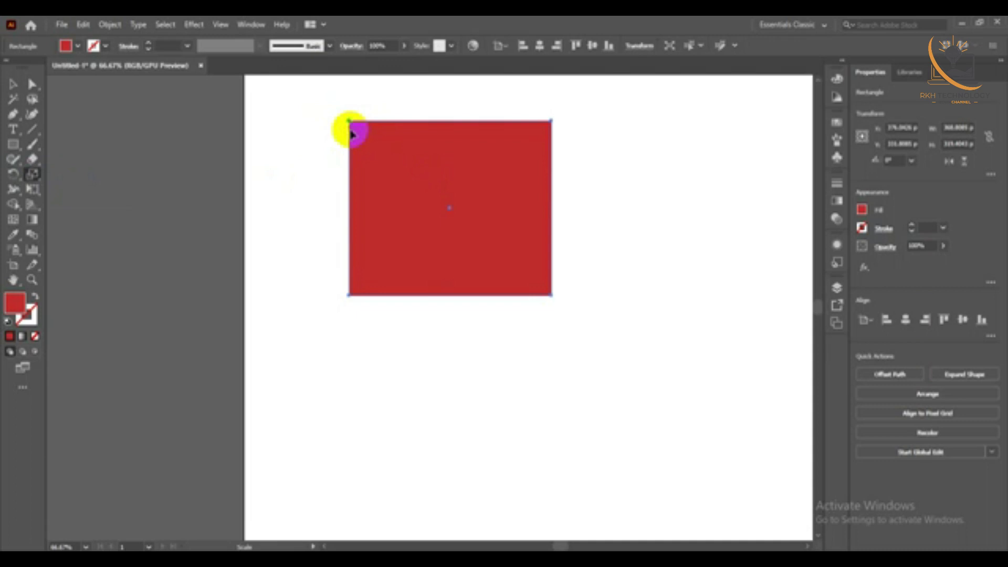
pyautogui.scroll(1, 352, 133)
pyautogui.scroll(1, 352, 131)
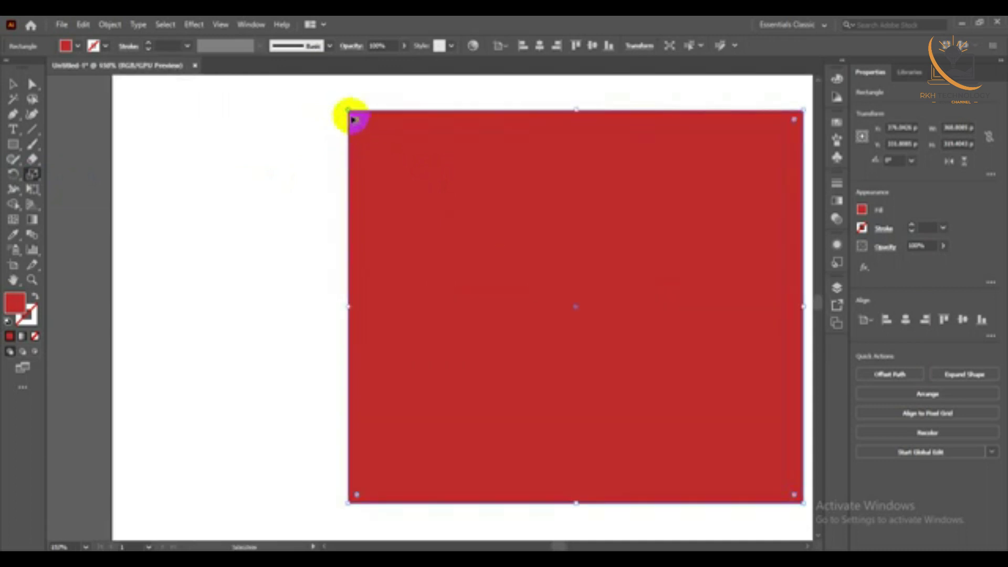
pyautogui.scroll(-2, 353, 120)
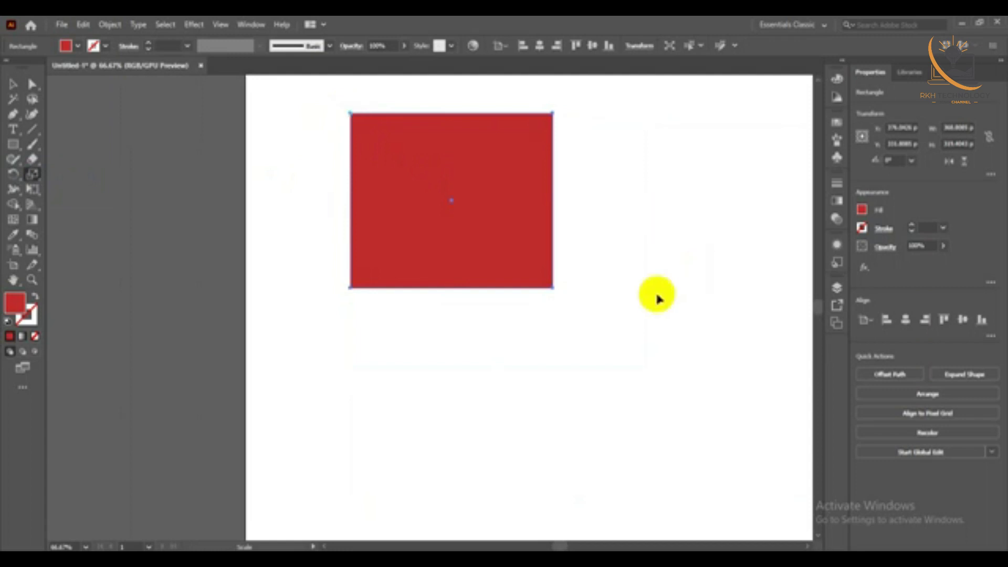
pyautogui.click(543, 286)
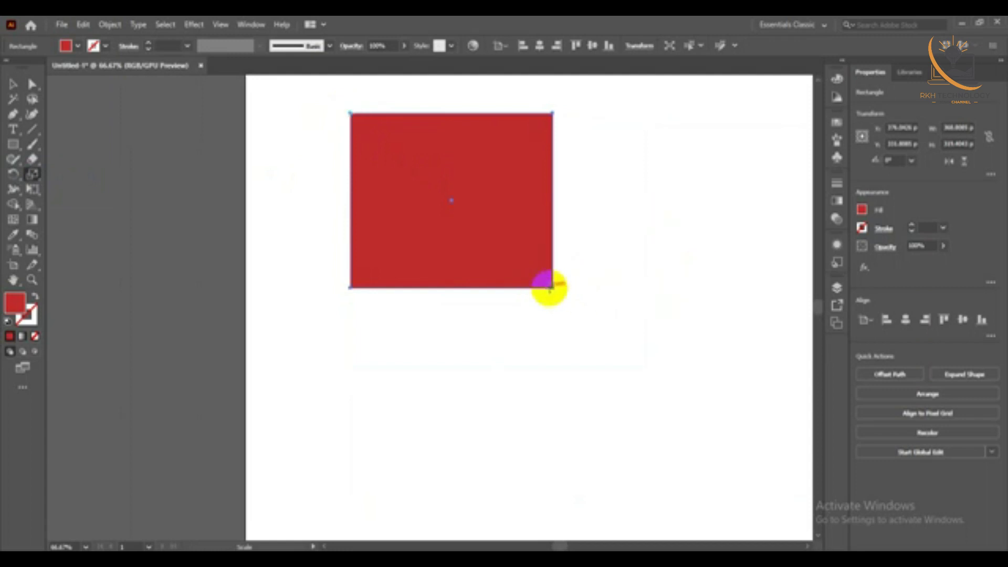
pyautogui.moveTo(551, 287)
pyautogui.mouseDown()
pyautogui.moveTo(414, 196)
pyautogui.moveTo(460, 233)
pyautogui.mouseUp()
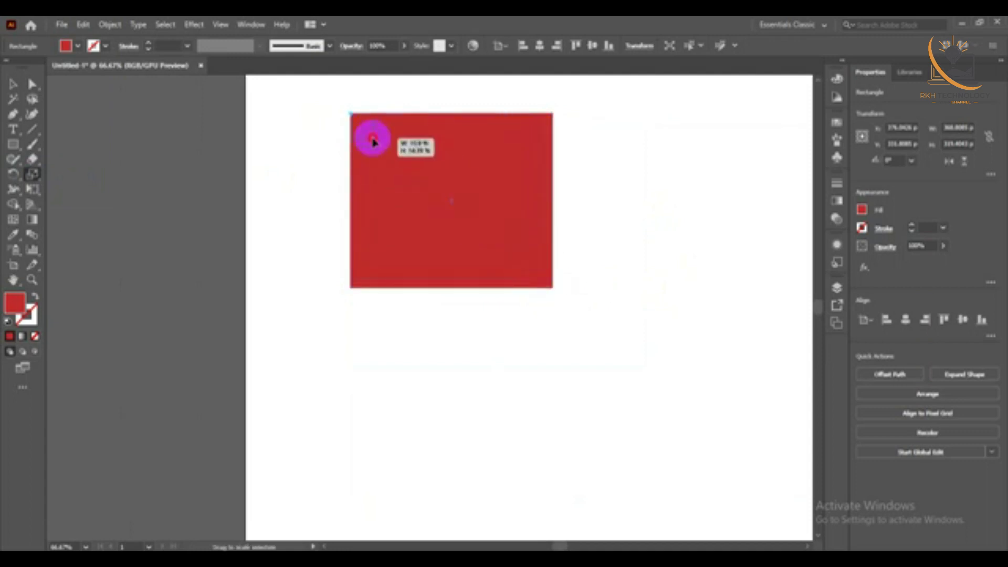
pyautogui.moveTo(460, 233); pyautogui.dragTo(550, 287)
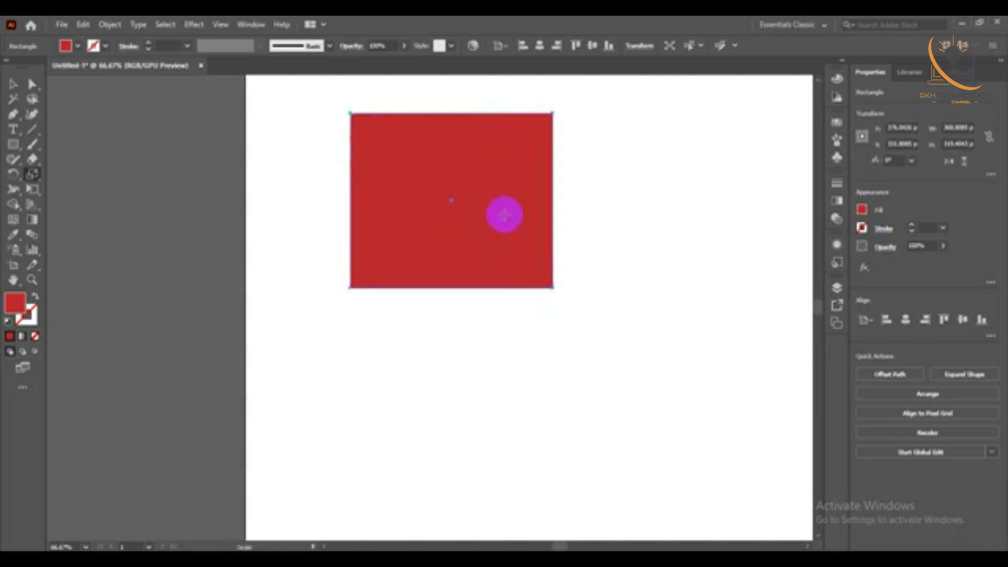
# Shrink the rectangle, then enlarge it from its centre well past the artboard's left edge
pyautogui.click(528, 204)
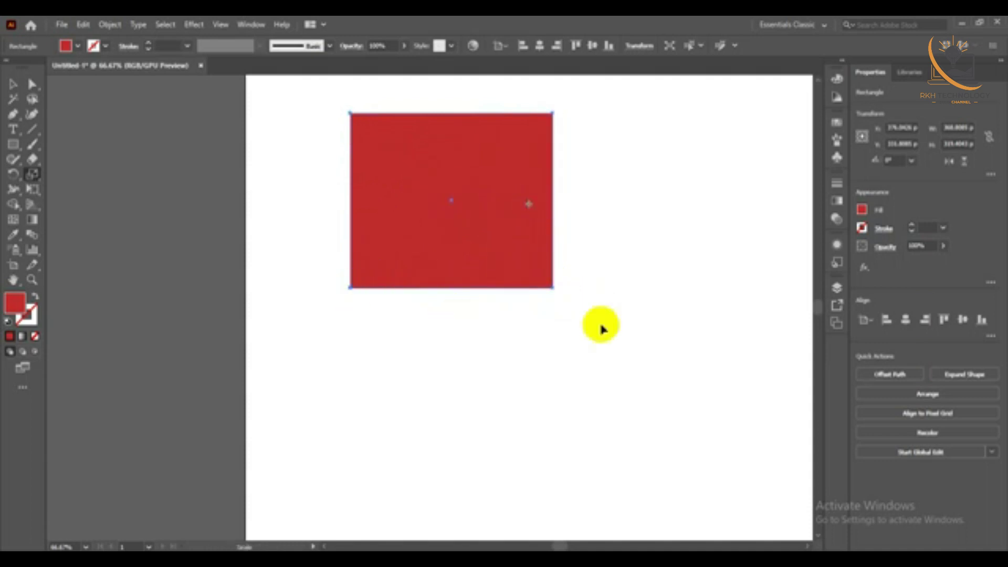
pyautogui.moveTo(552, 289)
pyautogui.mouseDown()
pyautogui.moveTo(541, 250)
pyautogui.moveTo(575, 263)
pyautogui.mouseUp()
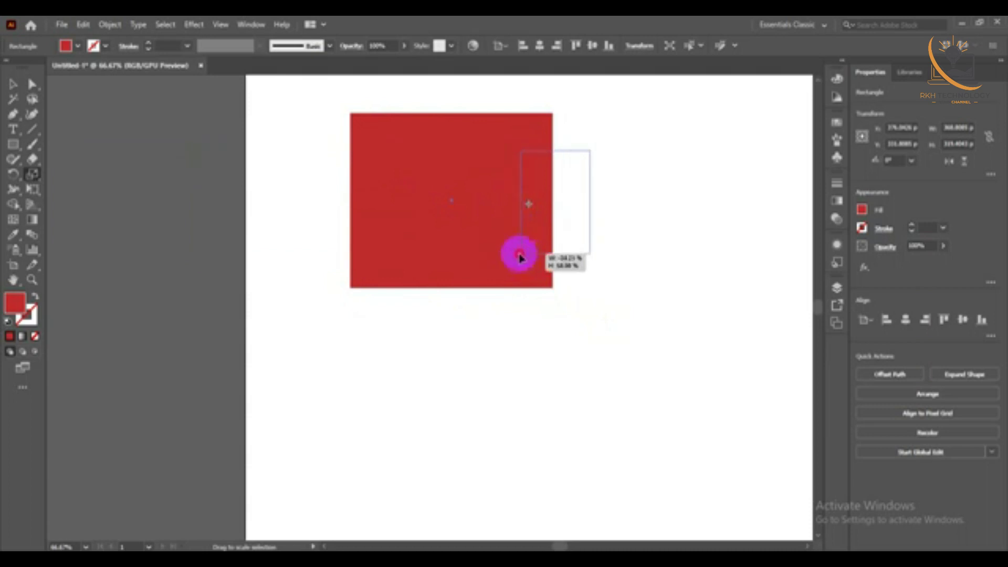
pyautogui.moveTo(575, 262); pyautogui.dragTo(551, 270)
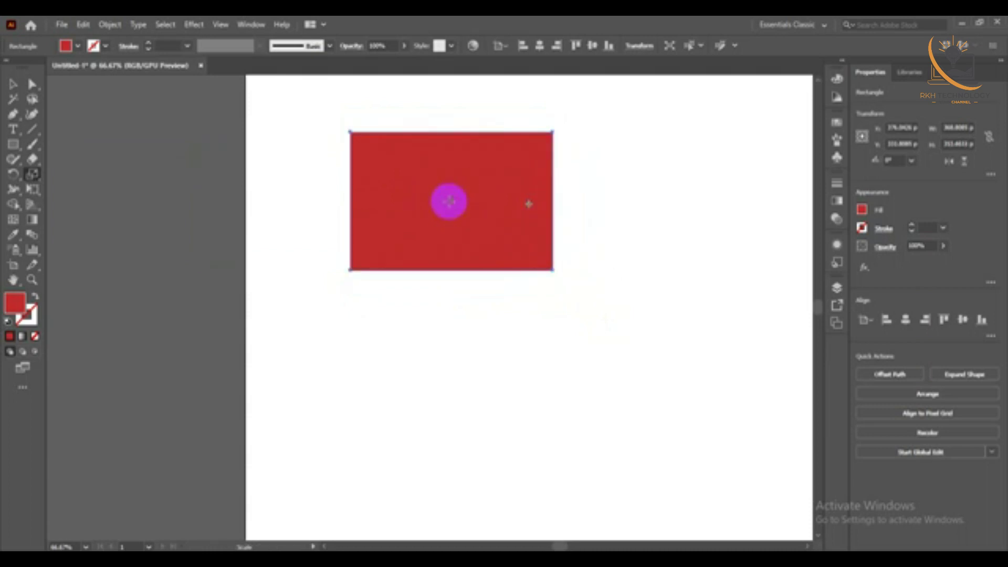
pyautogui.click(450, 205)
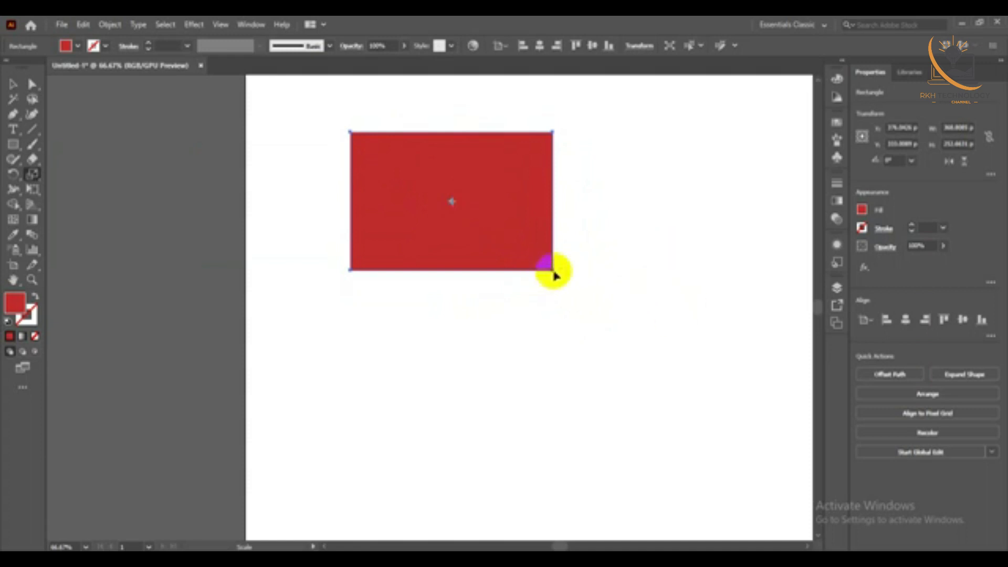
pyautogui.moveTo(555, 273)
pyautogui.mouseDown()
pyautogui.moveTo(558, 415)
pyautogui.moveTo(850, 413)
pyautogui.mouseUp()
pyautogui.hotkey('ctrl', '-')
pyautogui.hotkey('ctrl', '-')
pyautogui.hotkey('ctrl', '-')
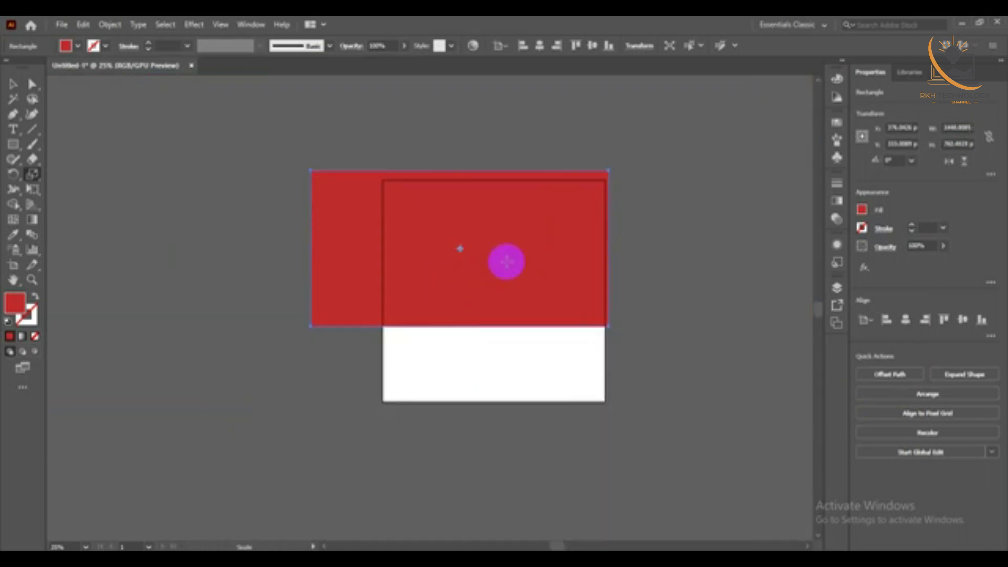
pyautogui.click(13, 84)
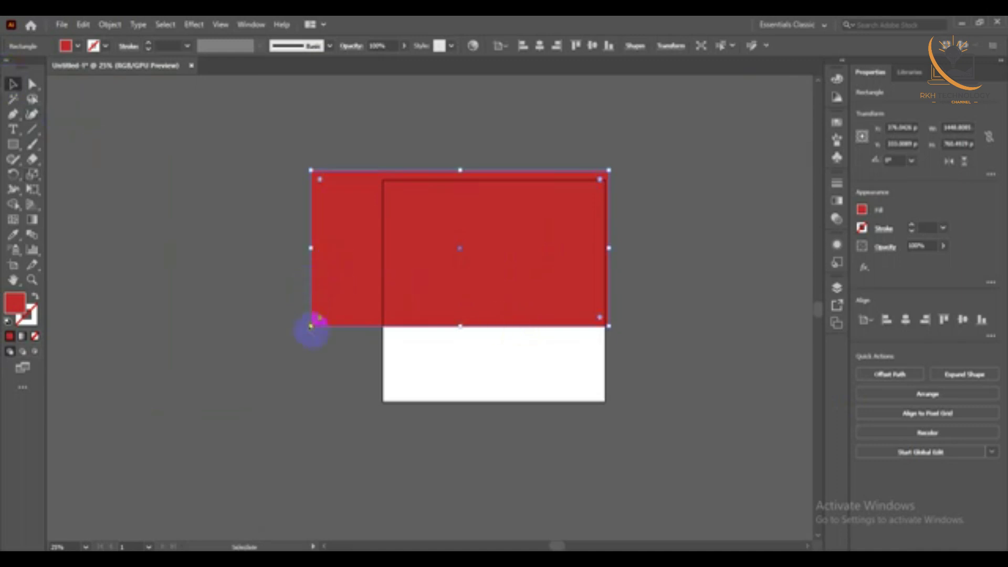
# Resize the rectangle from its bottom-left corner and reposition it over the artboard
pyautogui.moveTo(311, 327)
pyautogui.mouseDown()
pyautogui.moveTo(475, 202)
pyautogui.moveTo(466, 432)
pyautogui.moveTo(463, 243)
pyautogui.moveTo(439, 350)
pyautogui.mouseUp()
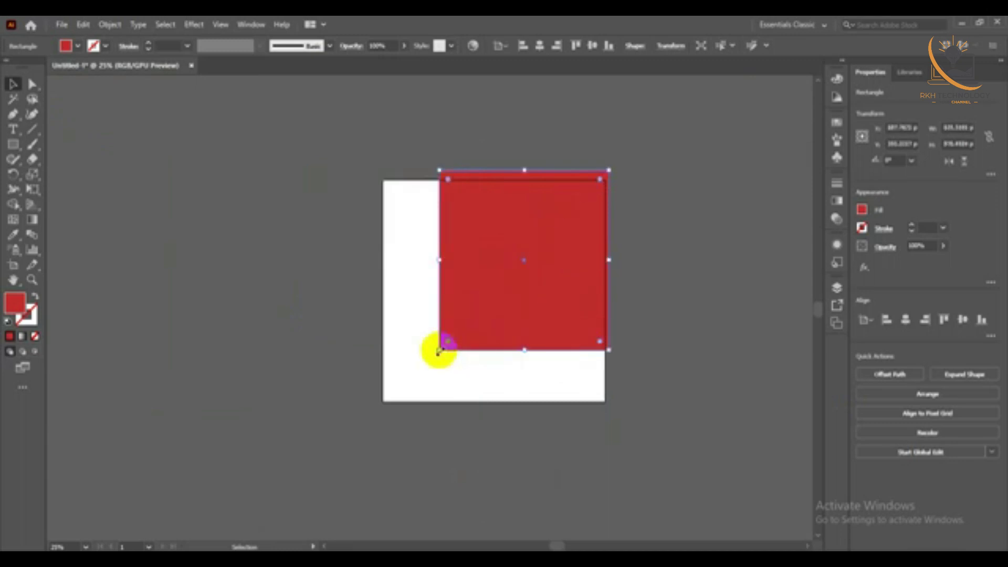
pyautogui.moveTo(466, 210)
pyautogui.mouseDown()
pyautogui.moveTo(448, 287)
pyautogui.moveTo(468, 275)
pyautogui.mouseUp()
pyautogui.scroll(1, 469, 275)
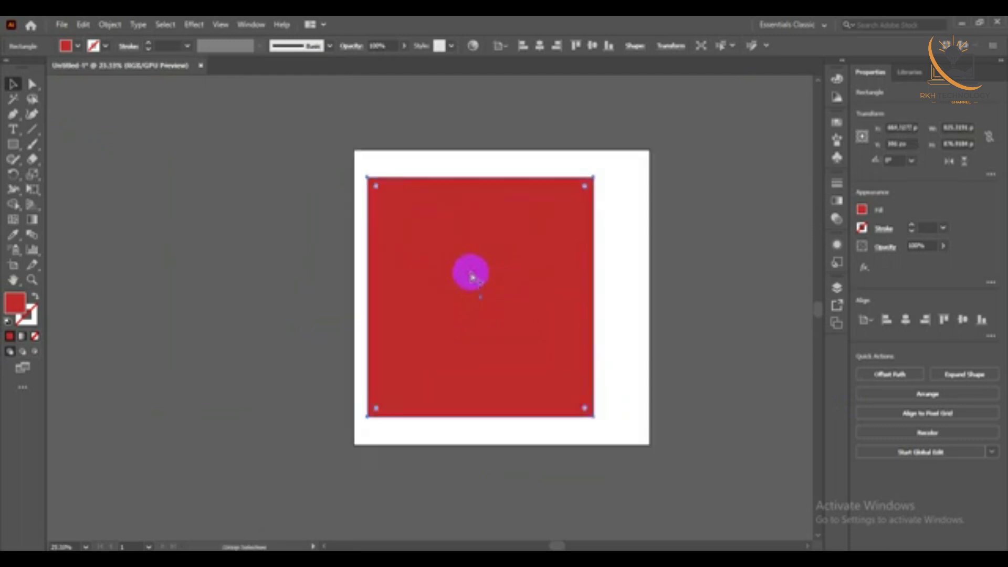
pyautogui.click(471, 275)
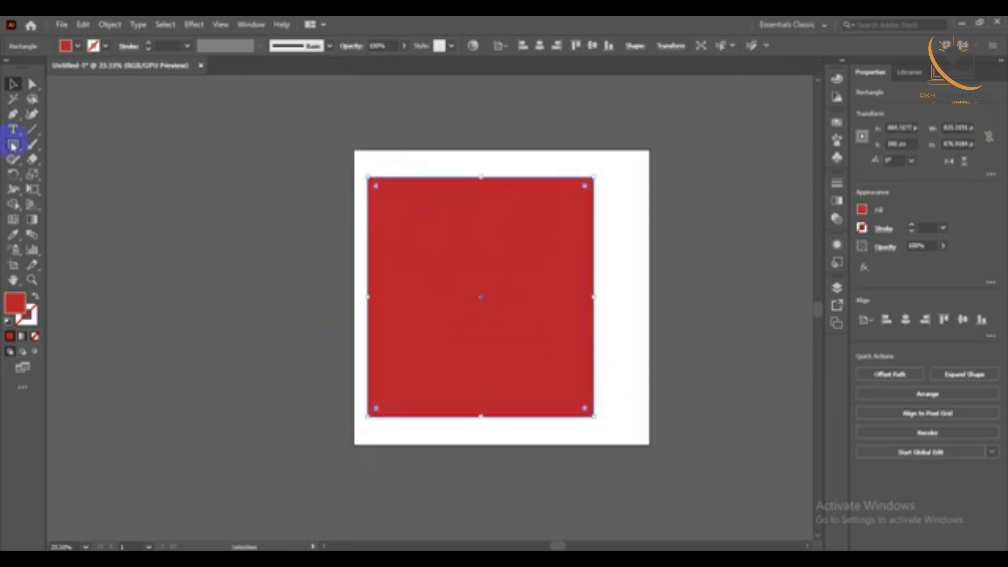
# Try a very wide Scale, undo it, then settle the rectangle slightly wider
pyautogui.moveTo(32, 174); pyautogui.dragTo(99, 171)
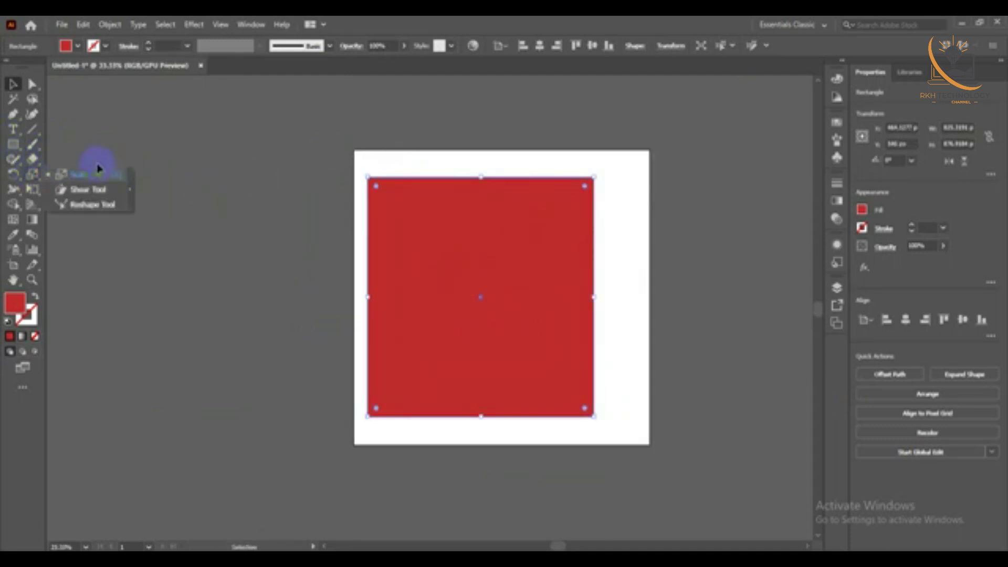
pyautogui.moveTo(448, 178); pyautogui.dragTo(588, 198)
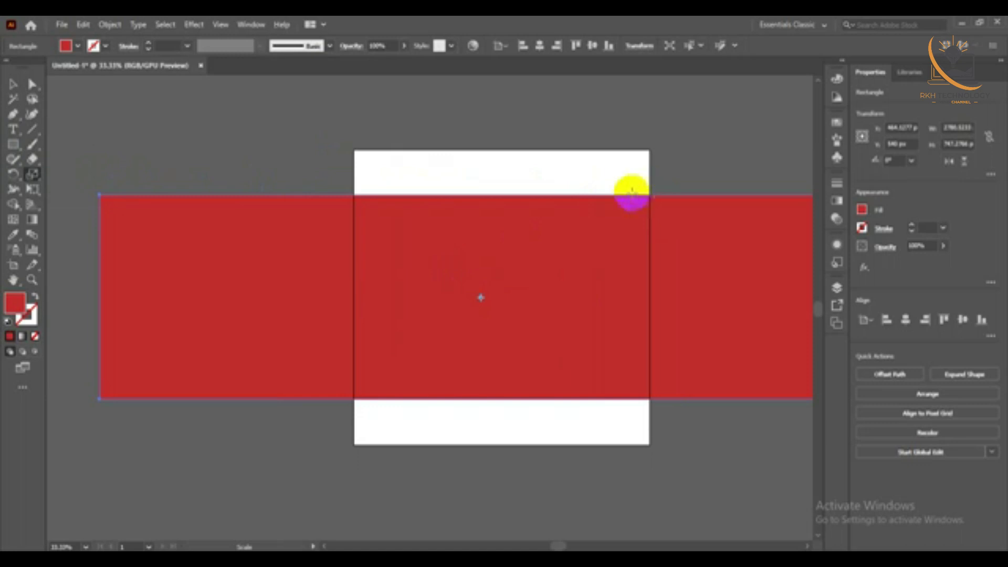
pyautogui.click(13, 84)
pyautogui.hotkey('ctrl', 'z')
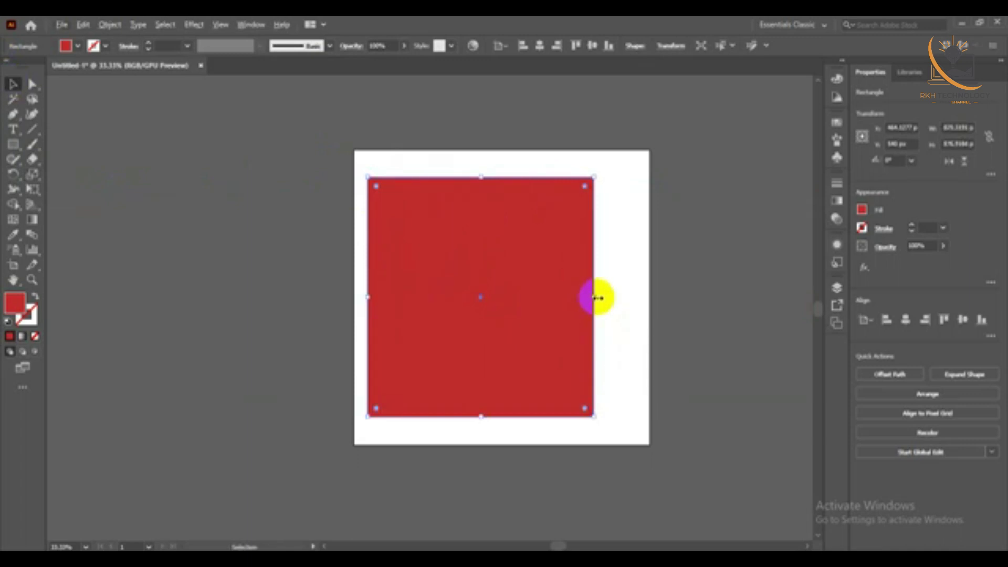
pyautogui.moveTo(597, 297); pyautogui.dragTo(730, 317)
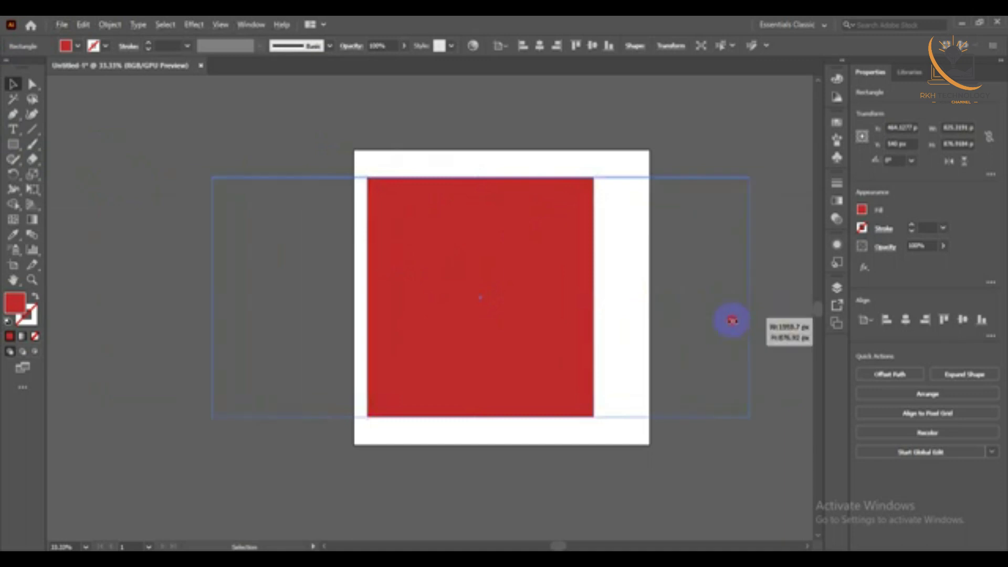
pyautogui.moveTo(730, 317); pyautogui.dragTo(609, 312)
# Scale the rectangle into a tall narrow band past the artboard edges, then delete it
pyautogui.rightClick(30, 181)
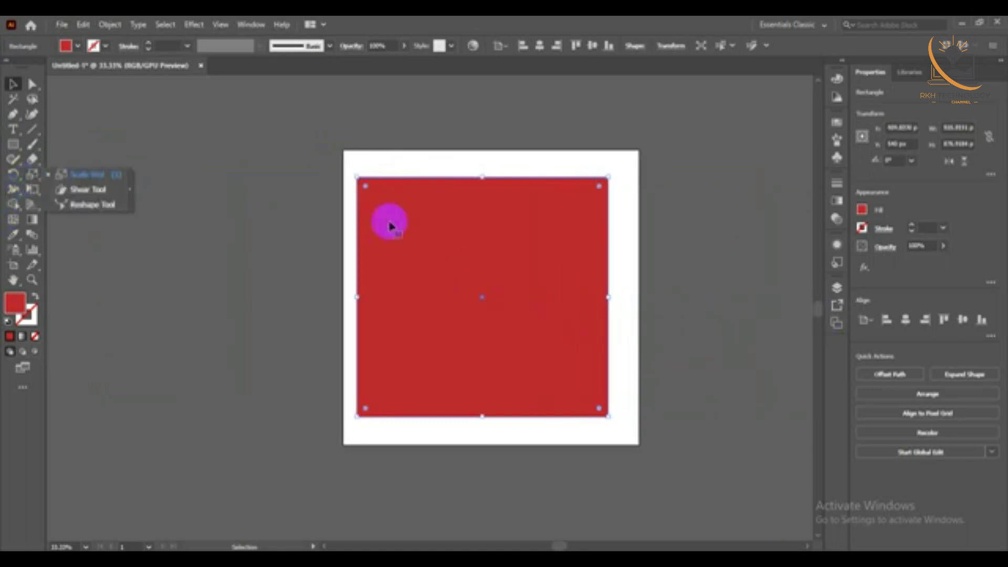
pyautogui.moveTo(609, 299)
pyautogui.mouseDown()
pyautogui.moveTo(661, 300)
pyautogui.moveTo(620, 304)
pyautogui.moveTo(632, 305)
pyautogui.mouseUp()
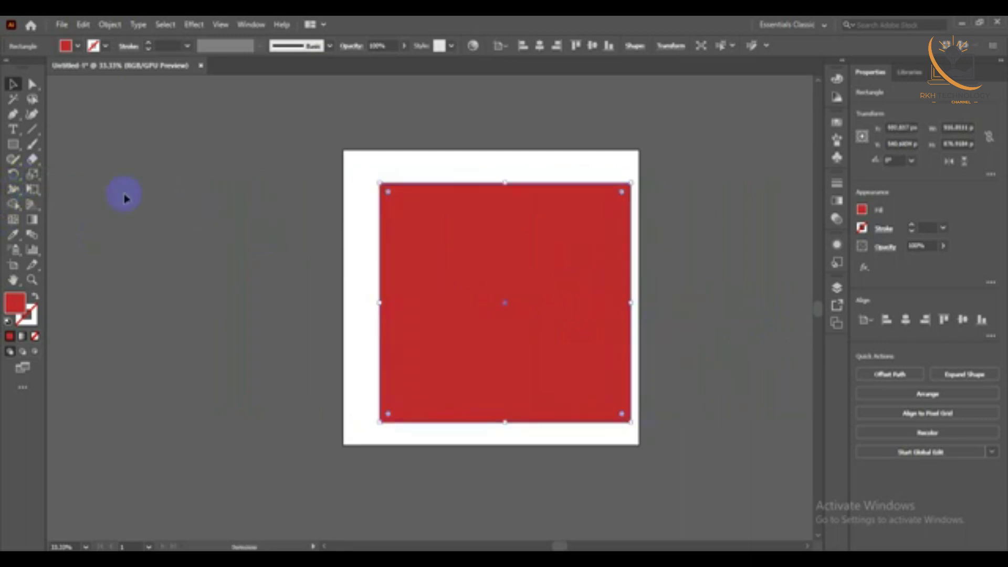
pyautogui.click(32, 180)
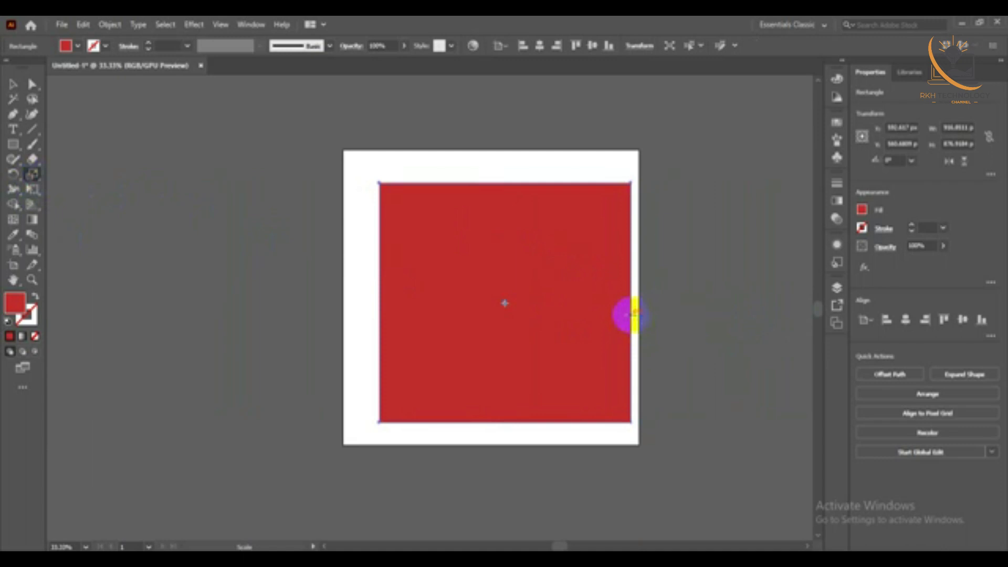
pyautogui.moveTo(632, 316)
pyautogui.mouseDown()
pyautogui.moveTo(657, 312)
pyautogui.moveTo(617, 302)
pyautogui.mouseUp()
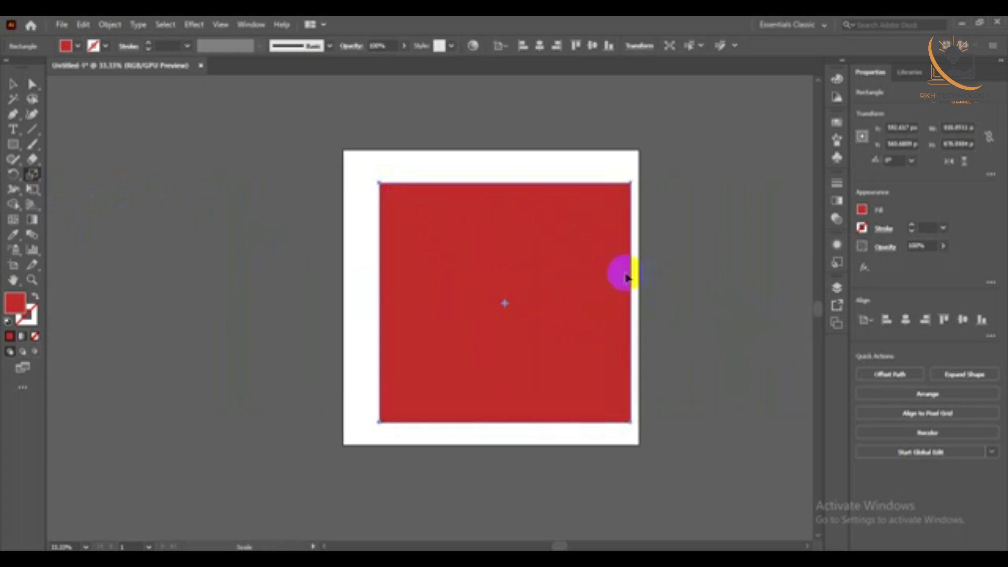
pyautogui.moveTo(632, 285)
pyautogui.mouseDown()
pyautogui.moveTo(668, 343)
pyautogui.moveTo(629, 211)
pyautogui.moveTo(637, 259)
pyautogui.moveTo(609, 212)
pyautogui.mouseUp()
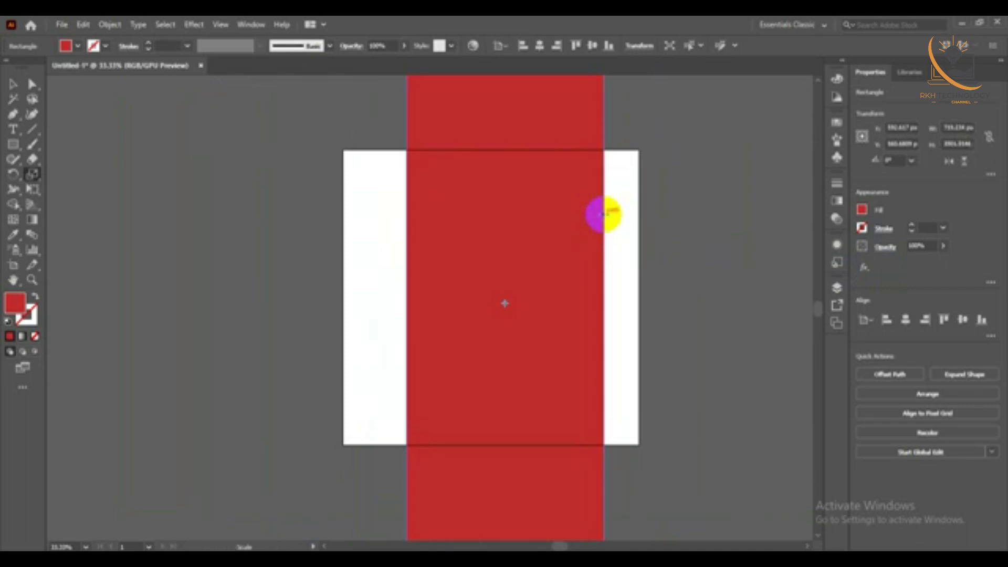
pyautogui.press('Delete')
# Draw a small red rectangle, repeat copies with Ctrl+D, and delete the extra fourth one
pyautogui.click(13, 144)
pyautogui.moveTo(443, 200); pyautogui.dragTo(510, 257)
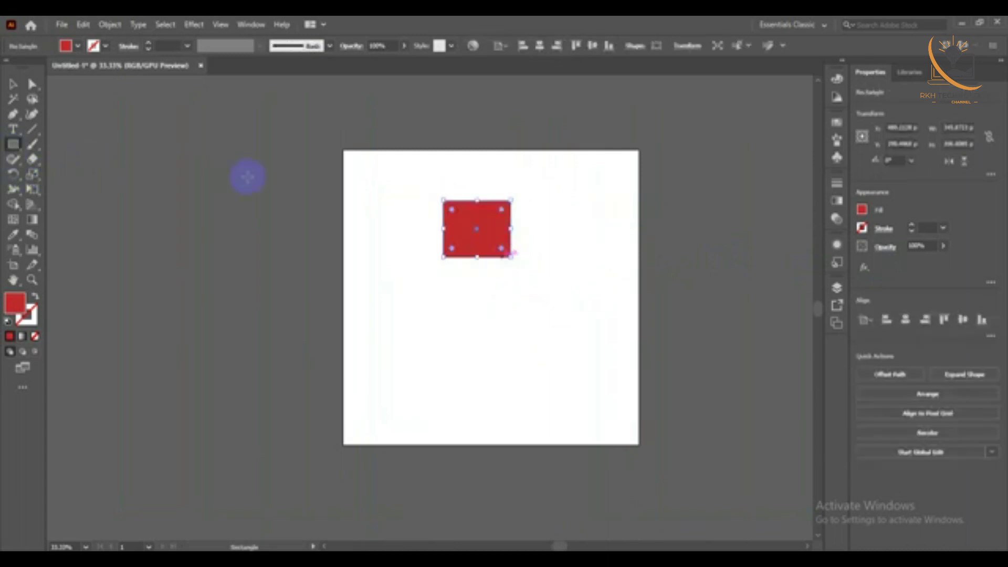
pyautogui.click(13, 84)
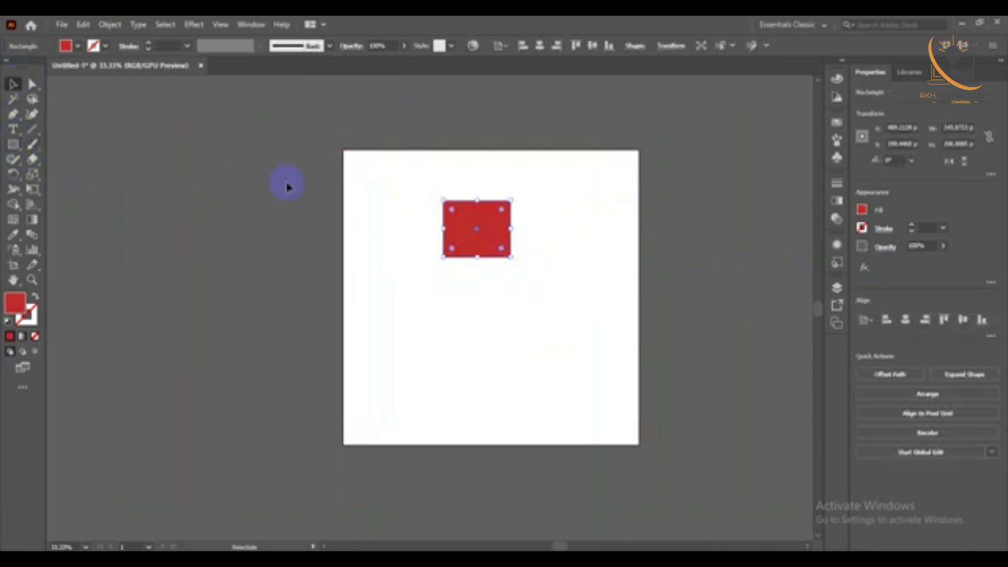
pyautogui.moveTo(463, 228)
pyautogui.mouseDown()
pyautogui.moveTo(385, 216)
pyautogui.moveTo(474, 214)
pyautogui.mouseUp()
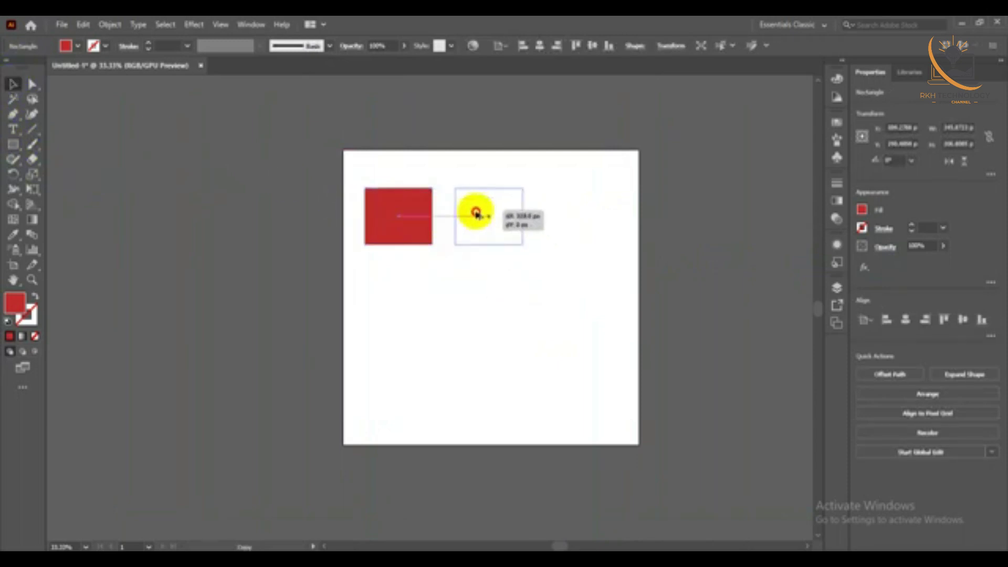
pyautogui.hotkey('ctrl', 'd')
pyautogui.hotkey('ctrl', 'd')
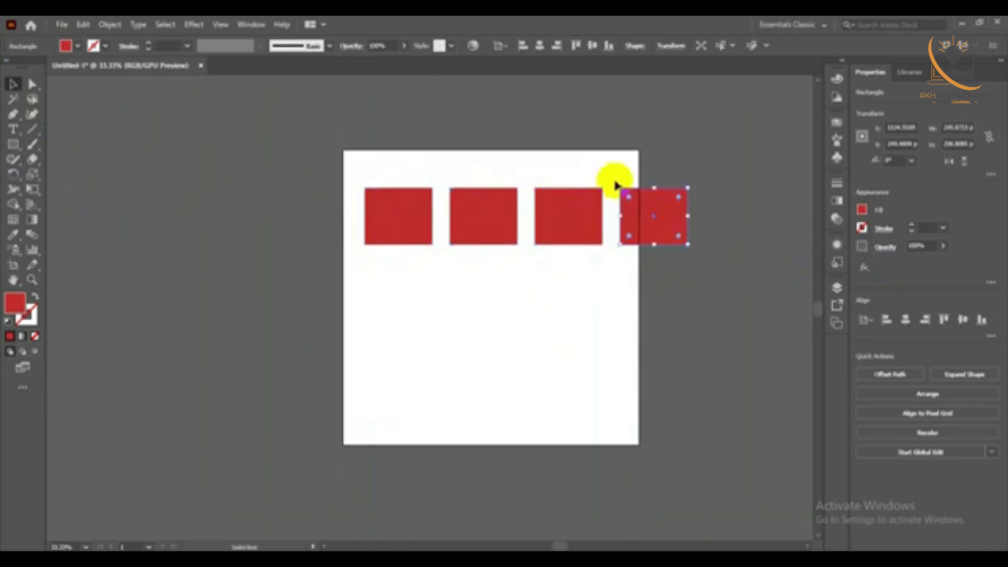
pyautogui.press('Delete')
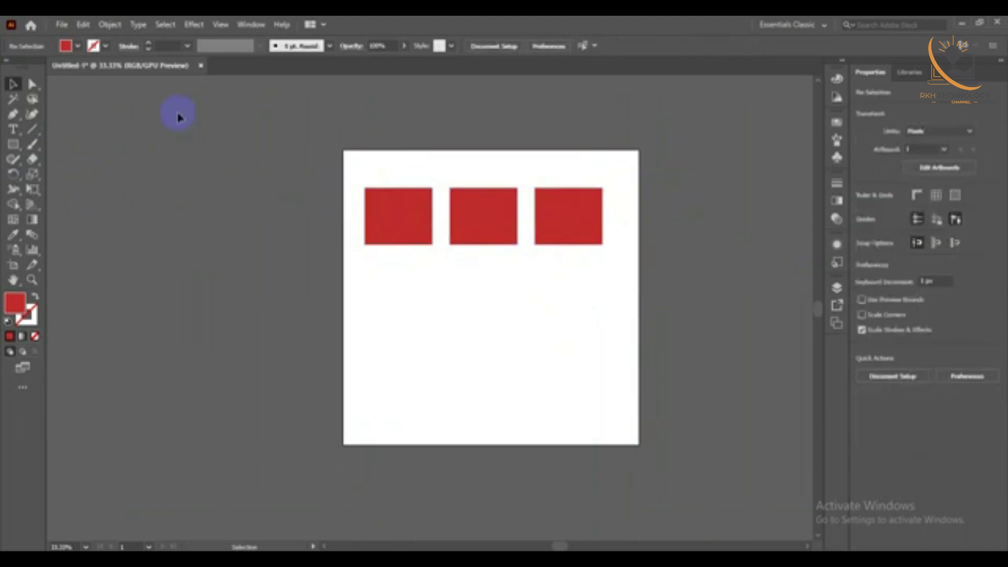
# Marquee-select the three red rectangles and move them about 100 px lower
pyautogui.moveTo(32, 174); pyautogui.dragTo(82, 196)
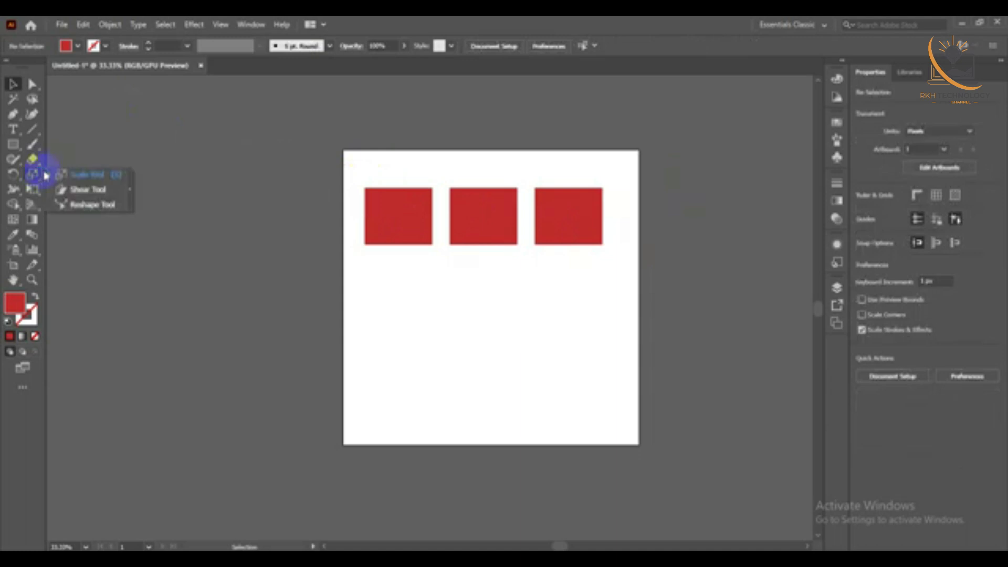
pyautogui.click(81, 195)
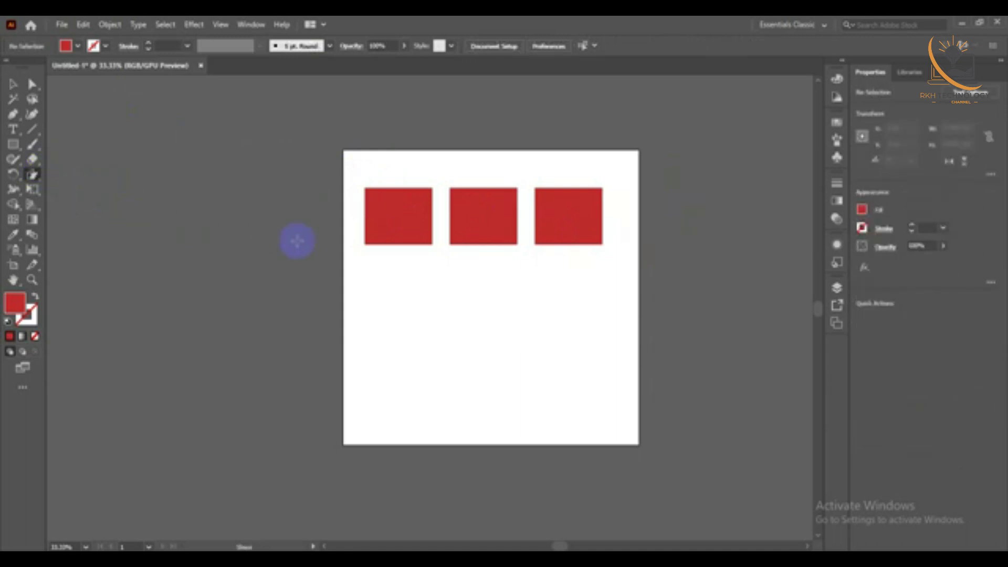
pyautogui.click(13, 84)
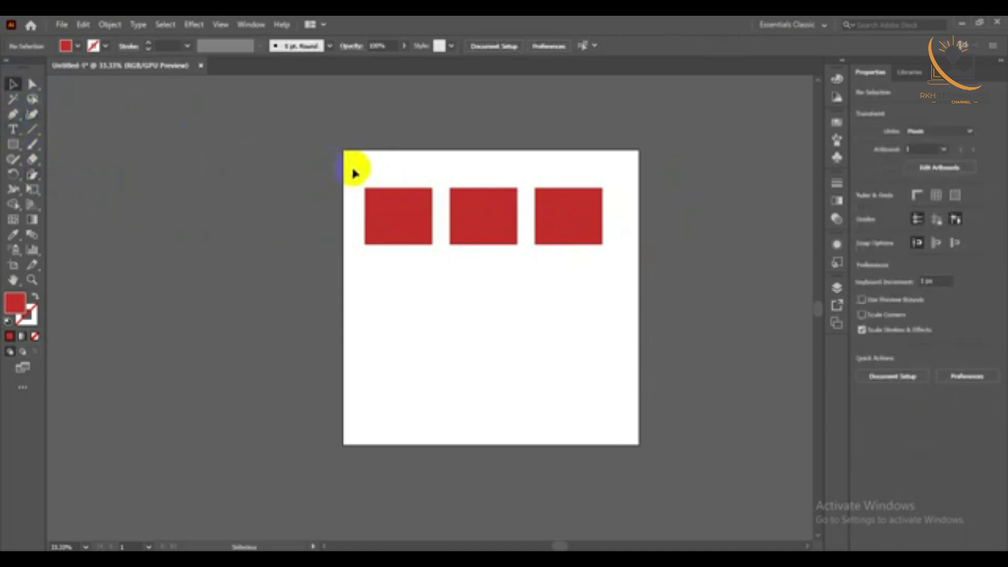
pyautogui.moveTo(354, 173); pyautogui.dragTo(578, 252)
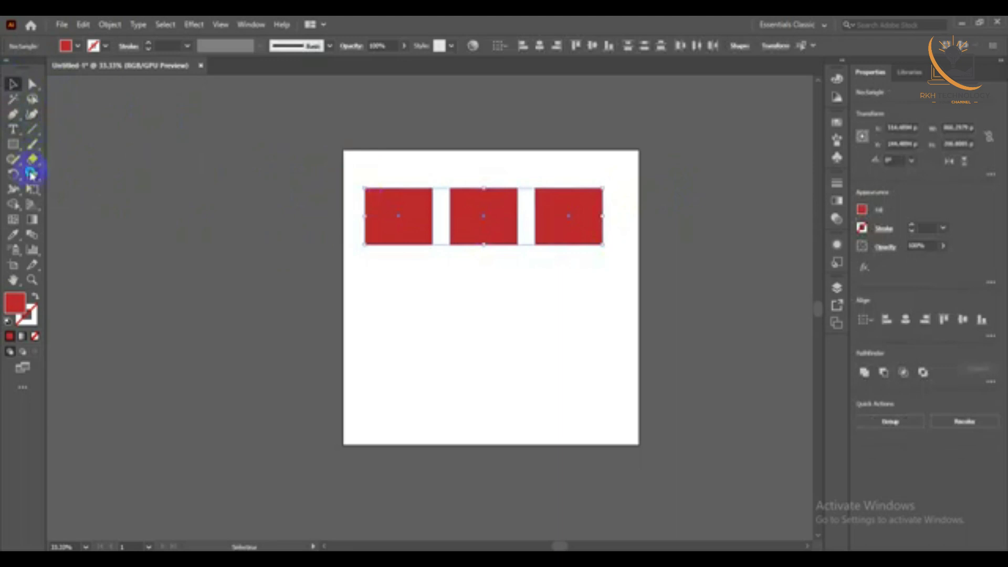
pyautogui.scroll(1, 389, 212)
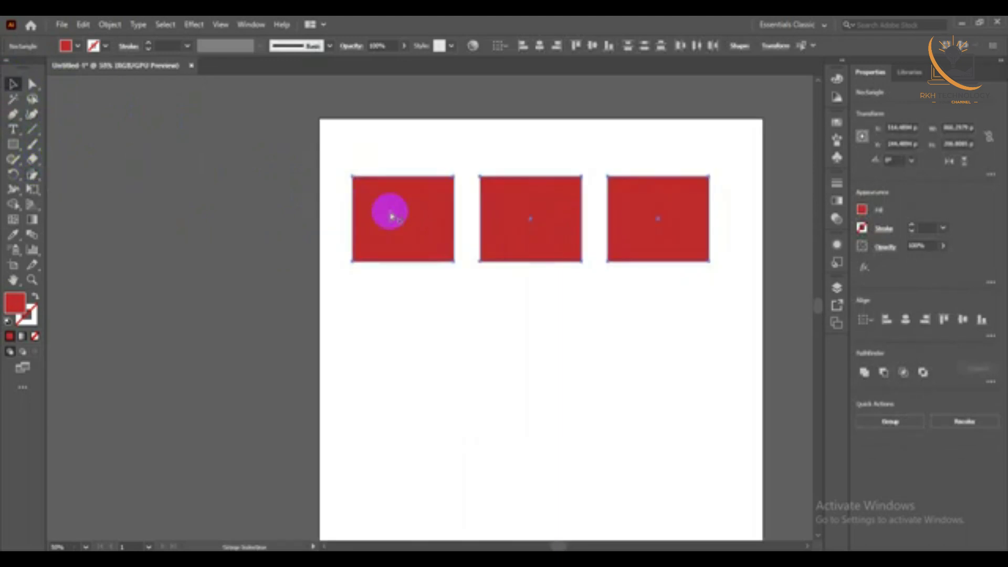
pyautogui.scroll(-1, 390, 215)
pyautogui.moveTo(399, 193); pyautogui.dragTo(483, 184)
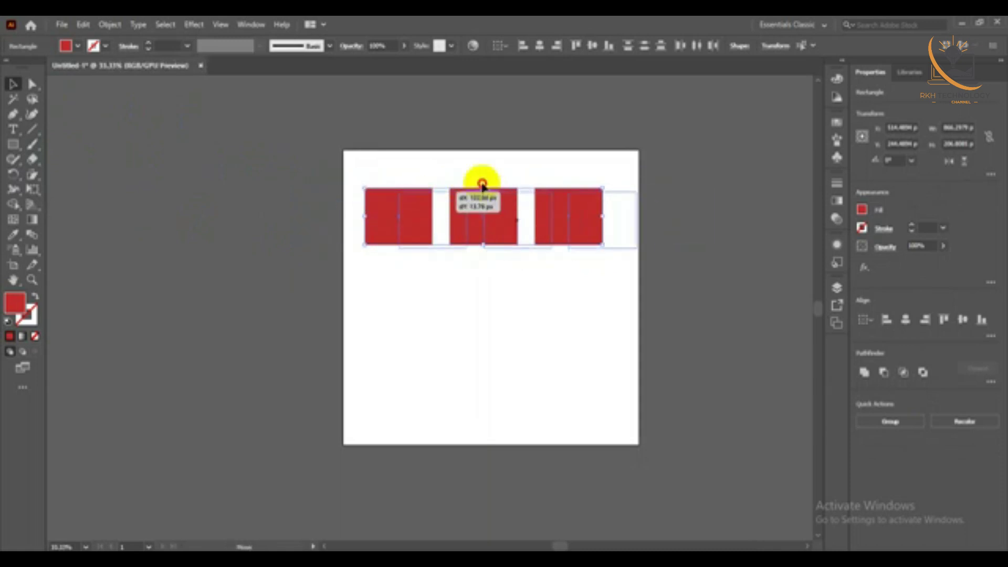
pyautogui.moveTo(483, 185); pyautogui.dragTo(406, 245)
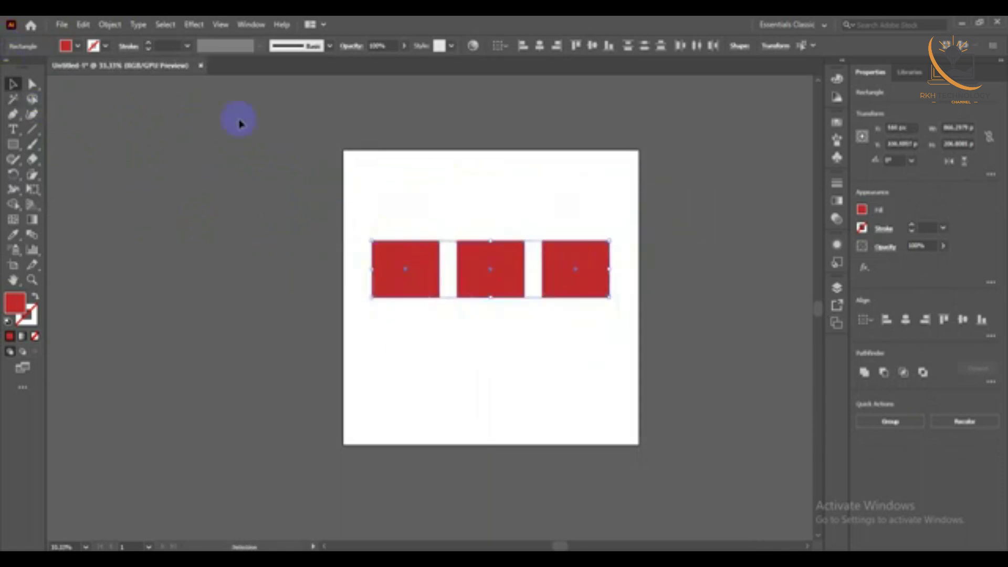
pyautogui.click(523, 314)
pyautogui.click(410, 240)
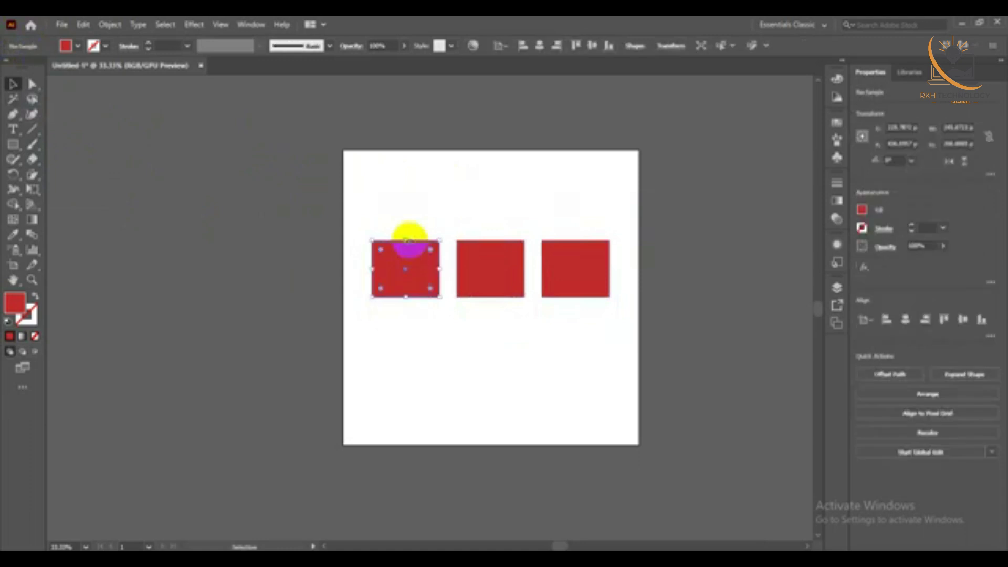
pyautogui.moveTo(417, 243); pyautogui.dragTo(481, 216)
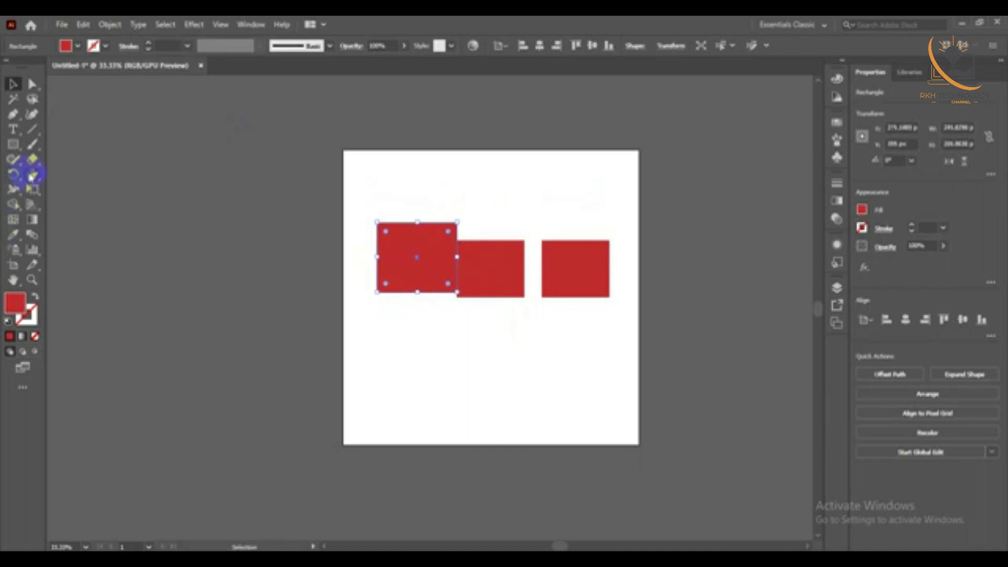
pyautogui.click(32, 175)
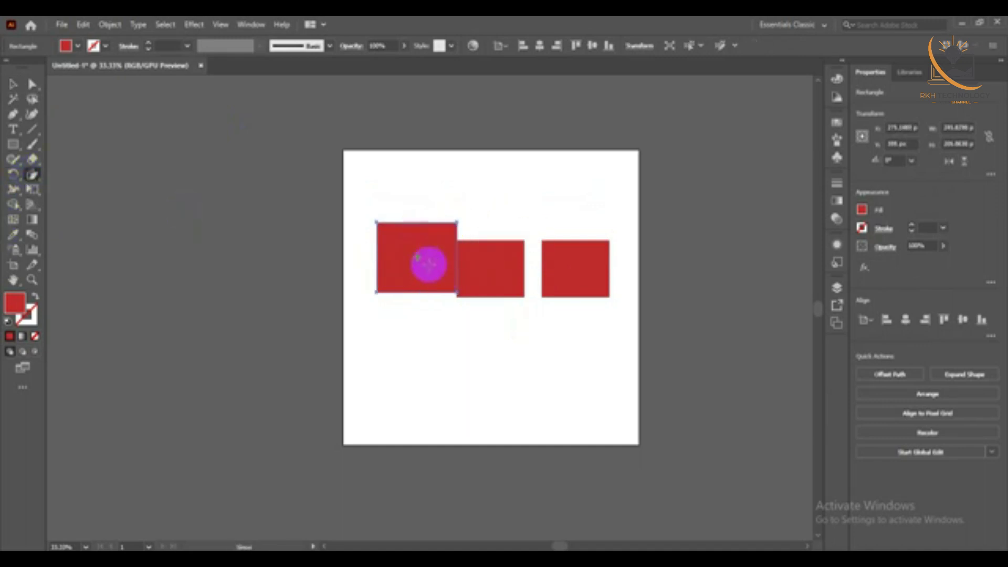
pyautogui.moveTo(418, 263); pyautogui.dragTo(407, 244)
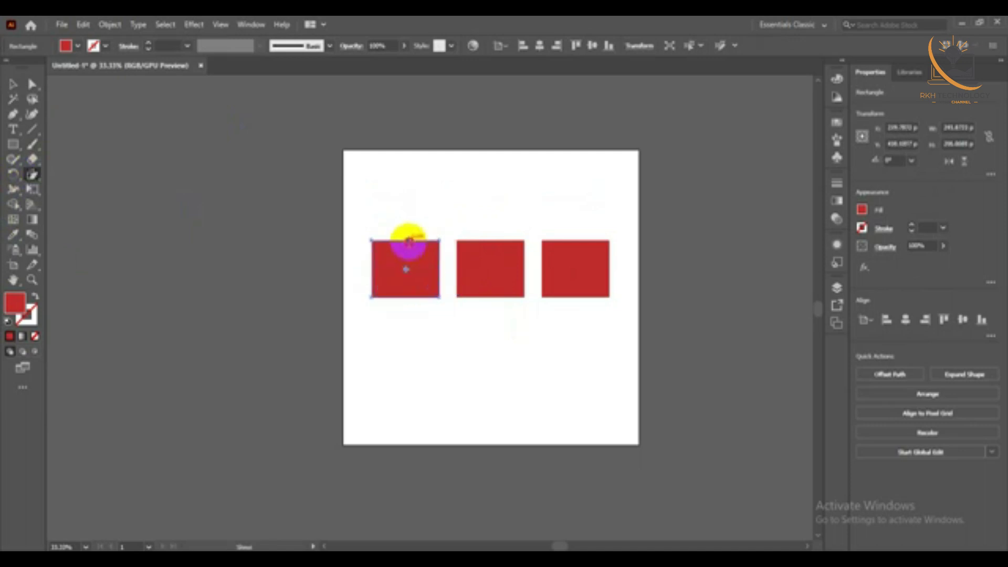
pyautogui.moveTo(413, 247)
pyautogui.mouseDown()
pyautogui.moveTo(433, 253)
pyautogui.moveTo(413, 295)
pyautogui.mouseUp()
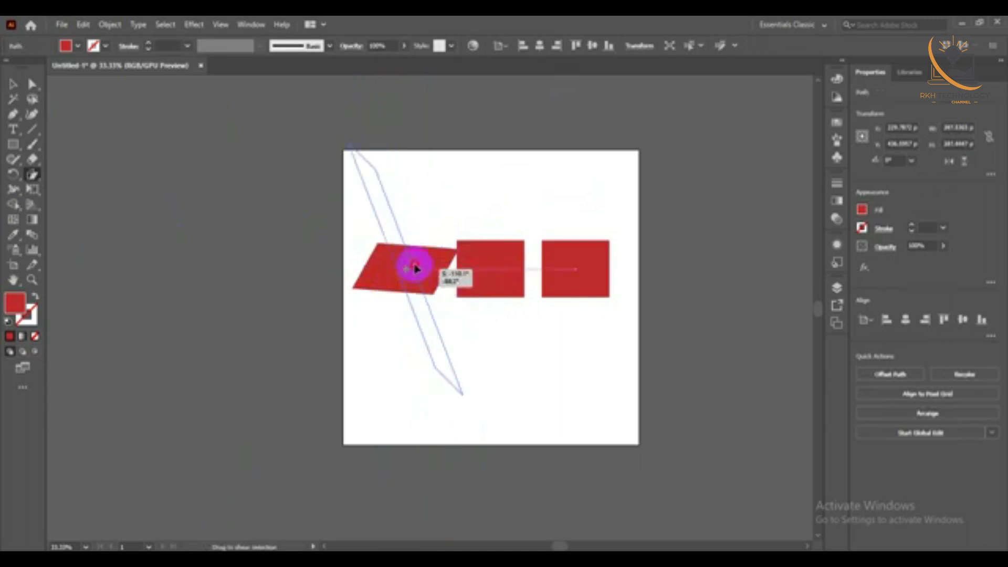
pyautogui.moveTo(413, 295); pyautogui.dragTo(418, 247)
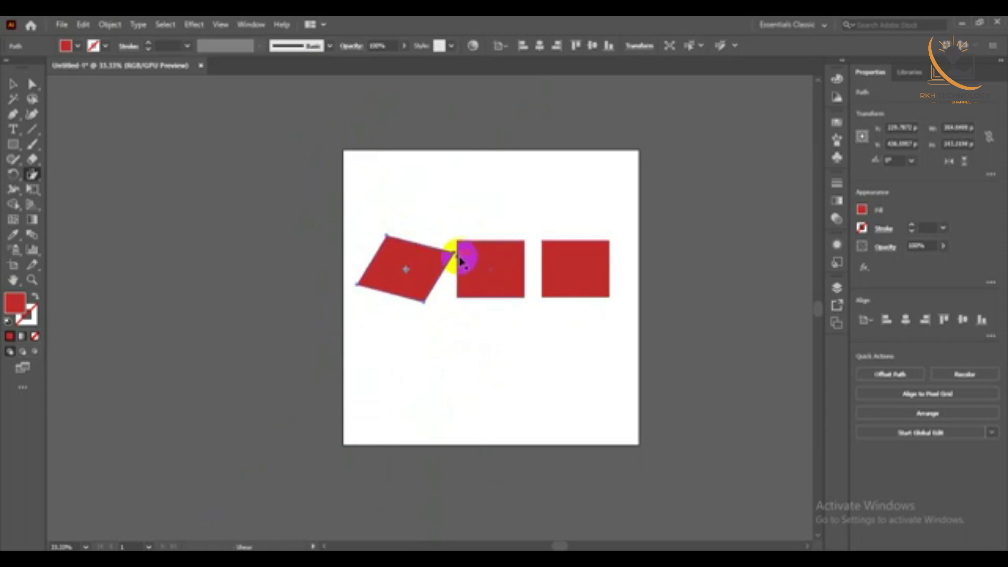
pyautogui.scroll(2, 461, 258)
pyautogui.hotkey('ctrl', 'z')
pyautogui.hotkey('ctrl', 'z')
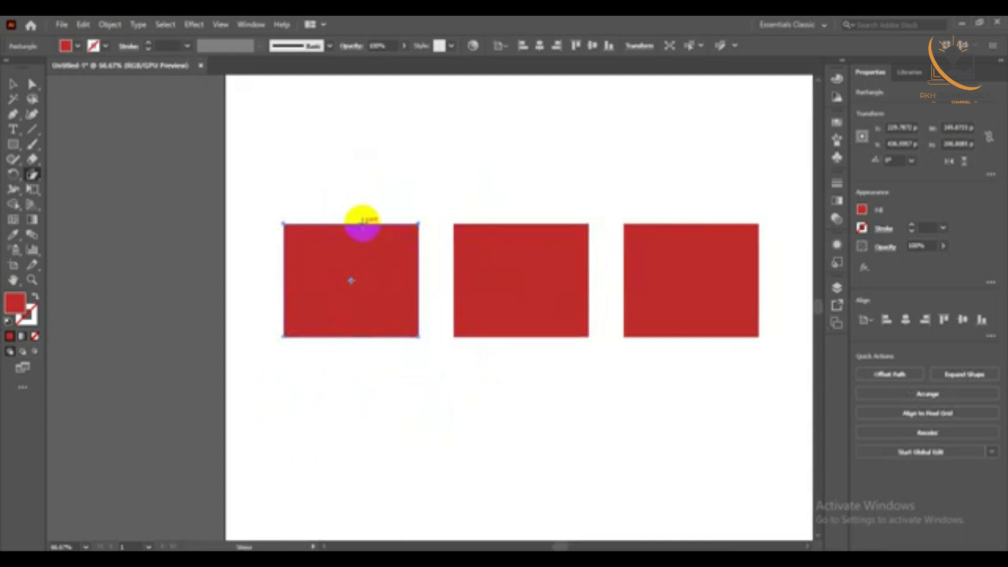
pyautogui.click(31, 84)
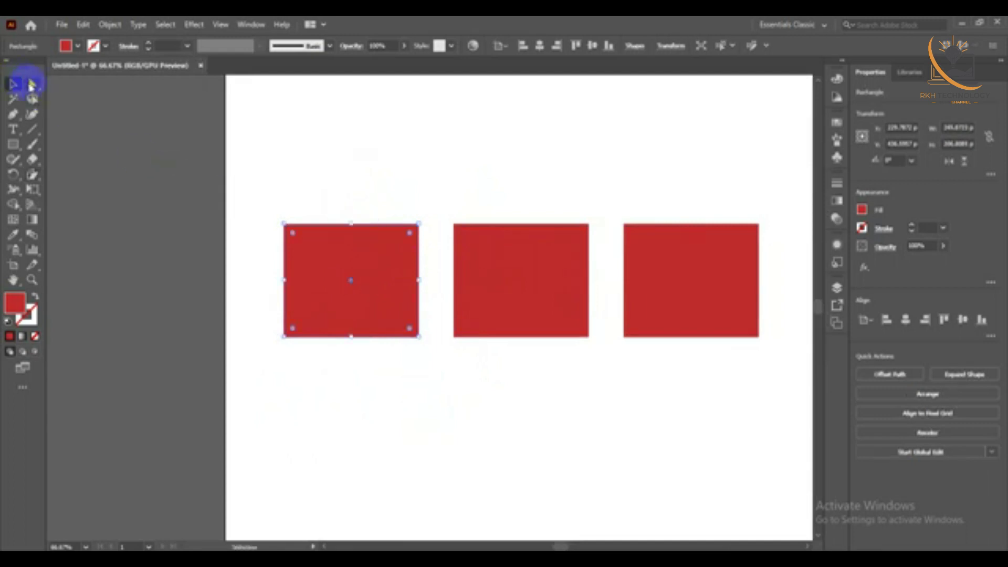
pyautogui.click(30, 84)
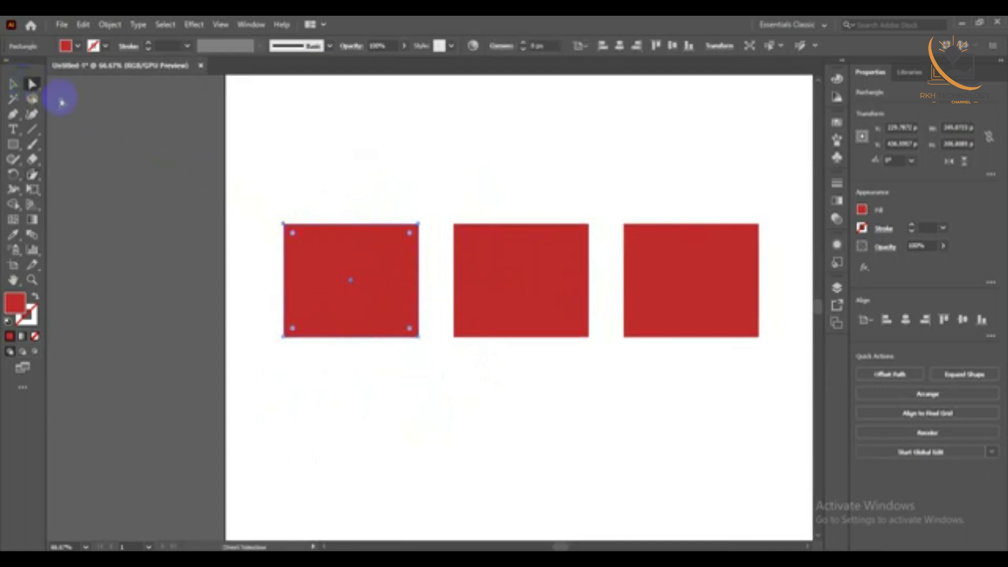
pyautogui.moveTo(268, 202)
pyautogui.mouseDown()
pyautogui.moveTo(440, 244)
pyautogui.moveTo(432, 234)
pyautogui.mouseUp()
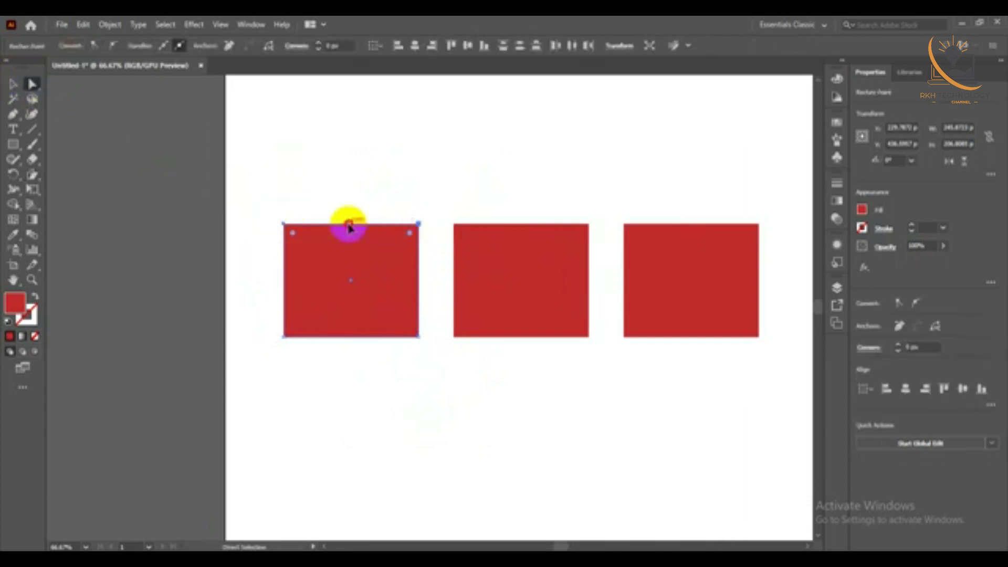
pyautogui.moveTo(349, 227); pyautogui.dragTo(200, 334)
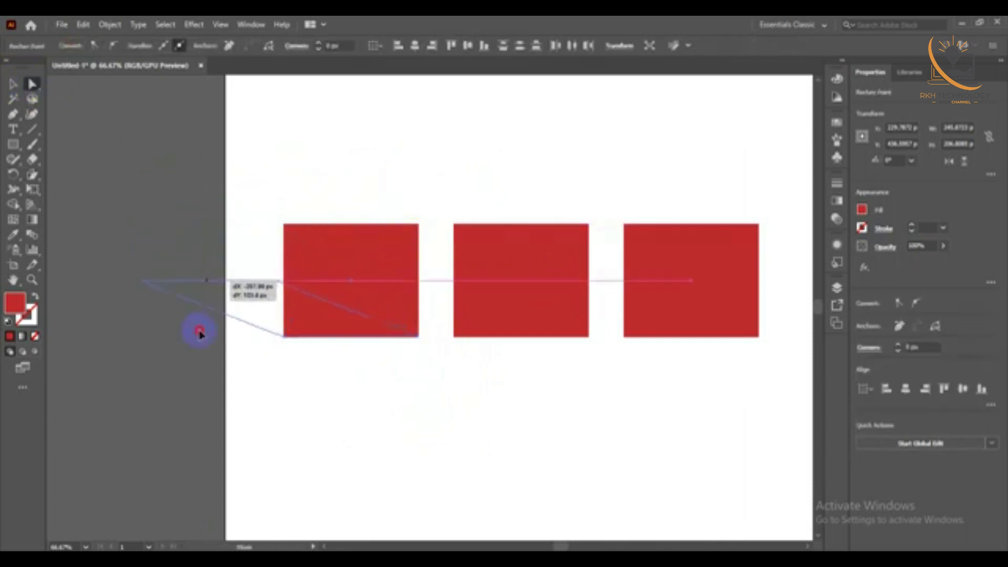
pyautogui.moveTo(200, 333)
pyautogui.mouseDown()
pyautogui.moveTo(505, 156)
pyautogui.moveTo(195, 164)
pyautogui.mouseUp()
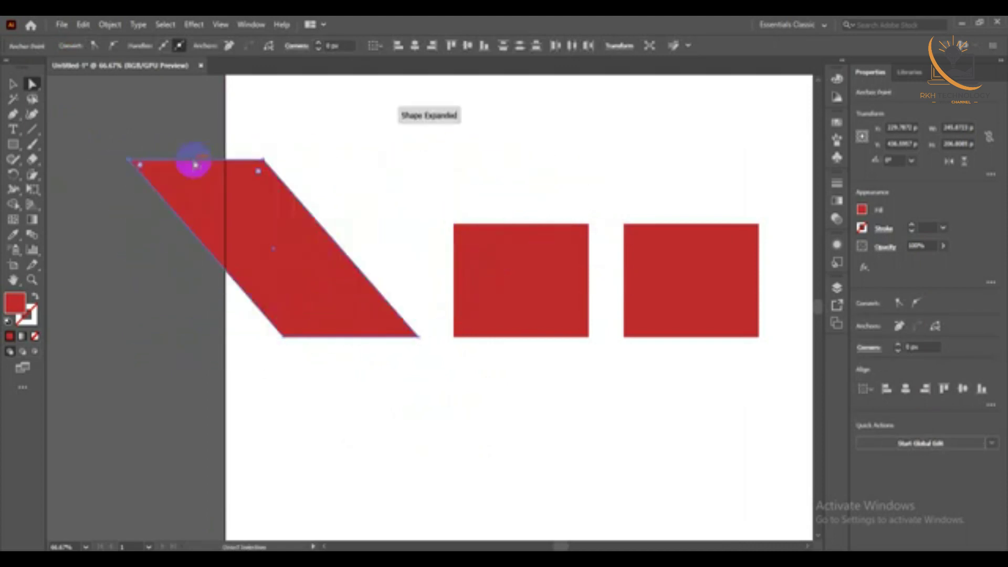
pyautogui.hotkey('ctrl', 'z')
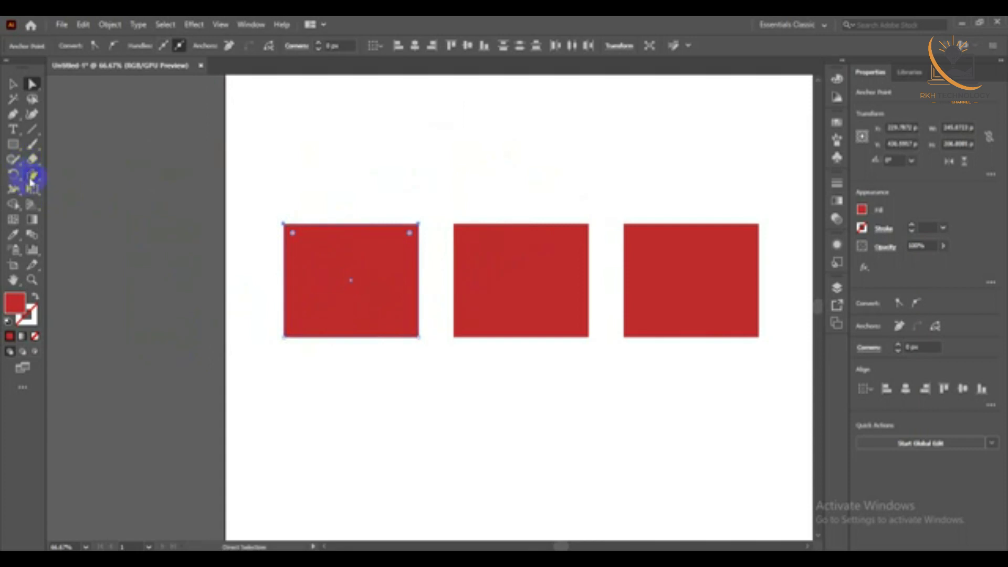
pyautogui.click(31, 173)
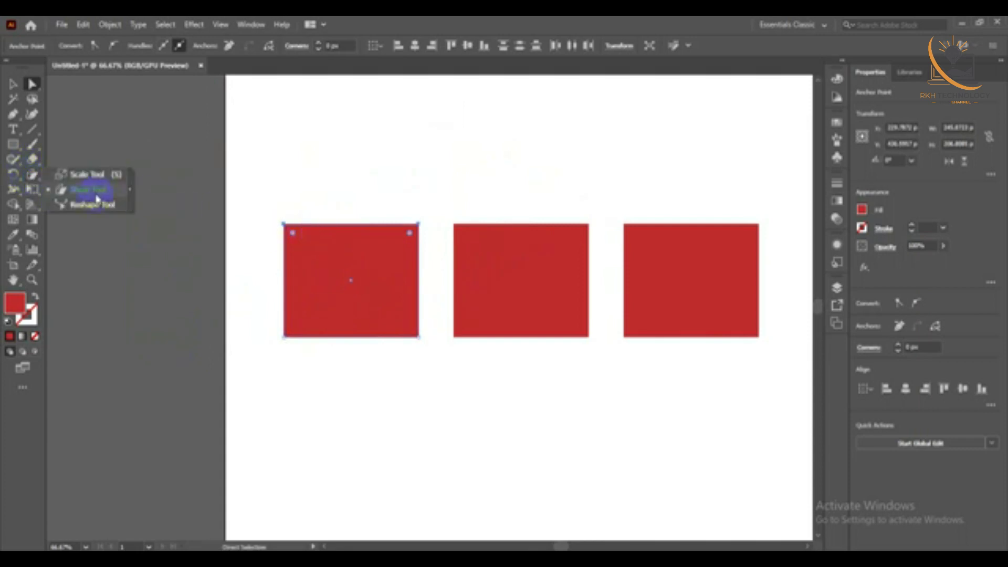
pyautogui.click(351, 230)
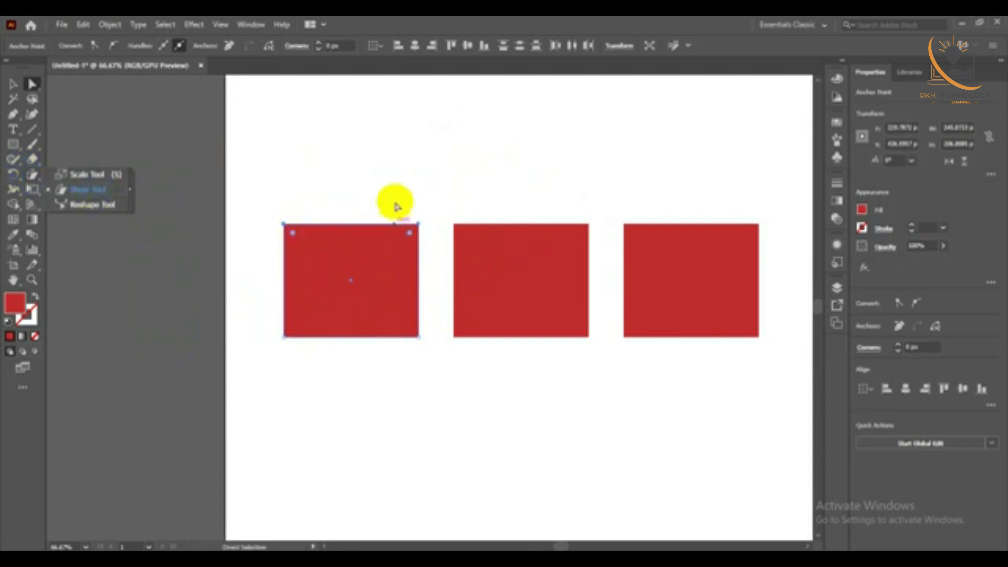
pyautogui.click(357, 231)
pyautogui.moveTo(355, 231)
pyautogui.mouseDown()
pyautogui.moveTo(386, 235)
pyautogui.moveTo(292, 243)
pyautogui.moveTo(324, 207)
pyautogui.moveTo(405, 275)
pyautogui.moveTo(226, 303)
pyautogui.moveTo(376, 216)
pyautogui.mouseUp()
pyautogui.click(33, 175)
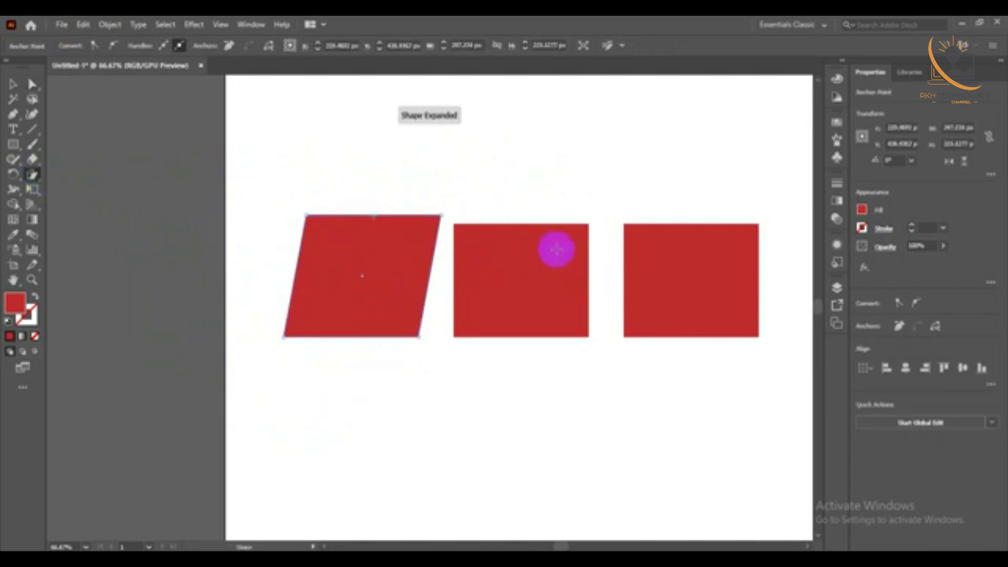
pyautogui.hotkey('ctrl', 'z')
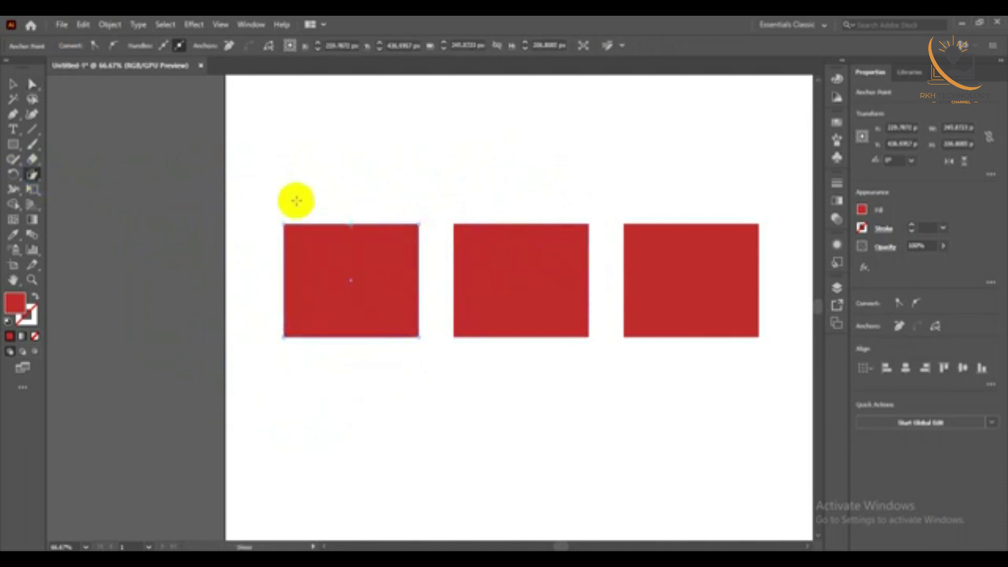
pyautogui.click(5, 78)
# Shear all three red rectangles together into long, thin strips slanting up to the right
pyautogui.moveTo(252, 210); pyautogui.dragTo(732, 345)
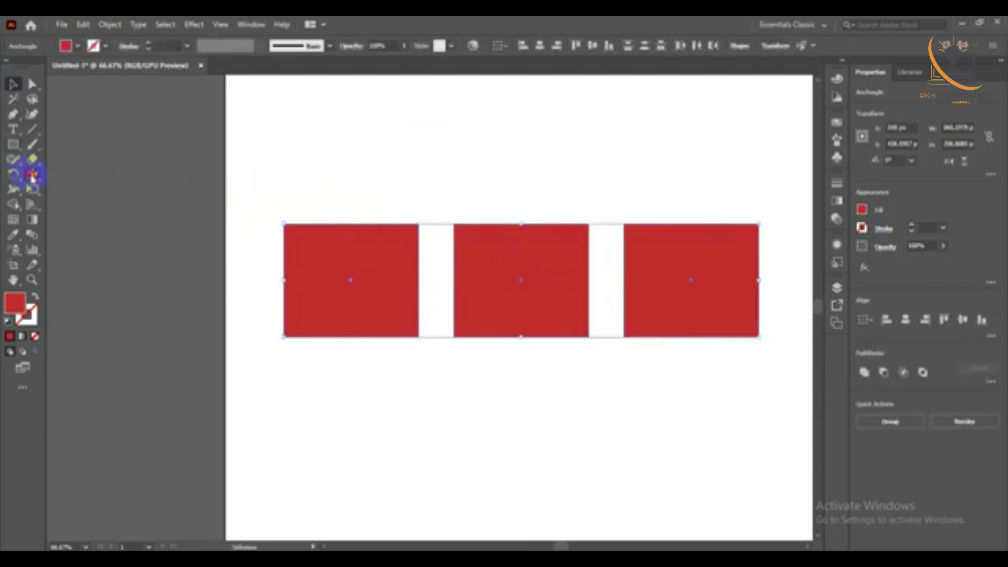
pyautogui.click(32, 177)
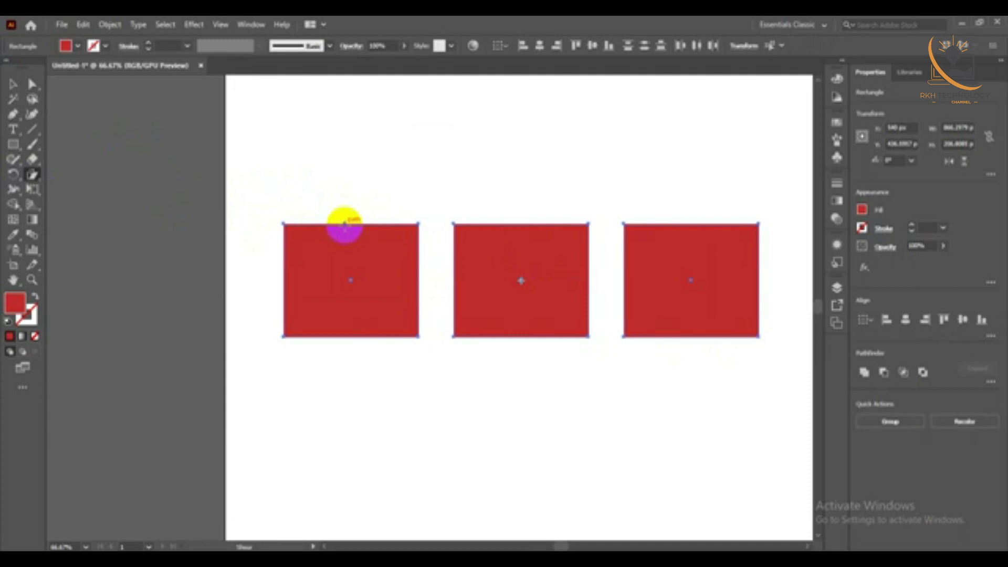
pyautogui.moveTo(345, 225); pyautogui.dragTo(383, 228)
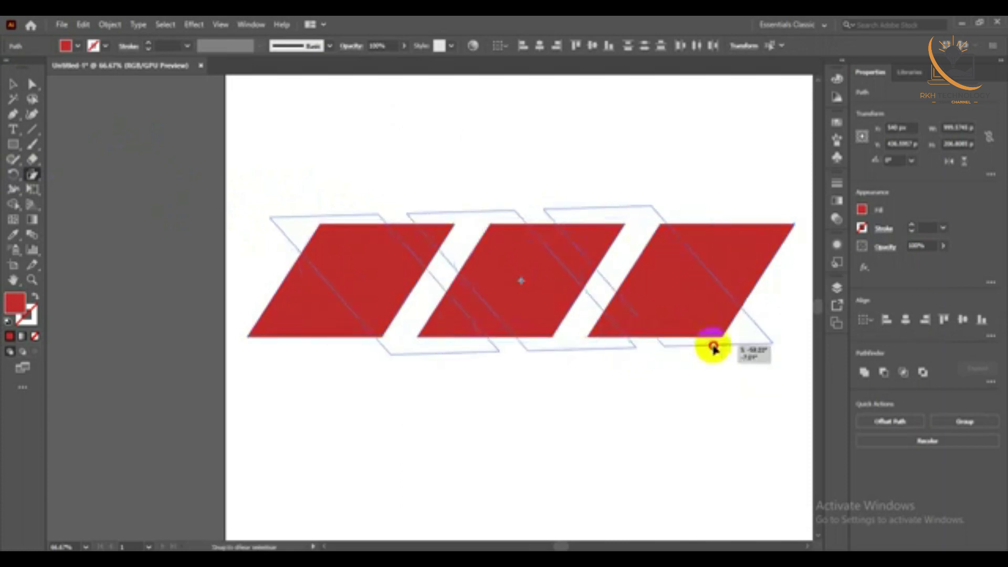
pyautogui.moveTo(648, 340); pyautogui.dragTo(585, 299)
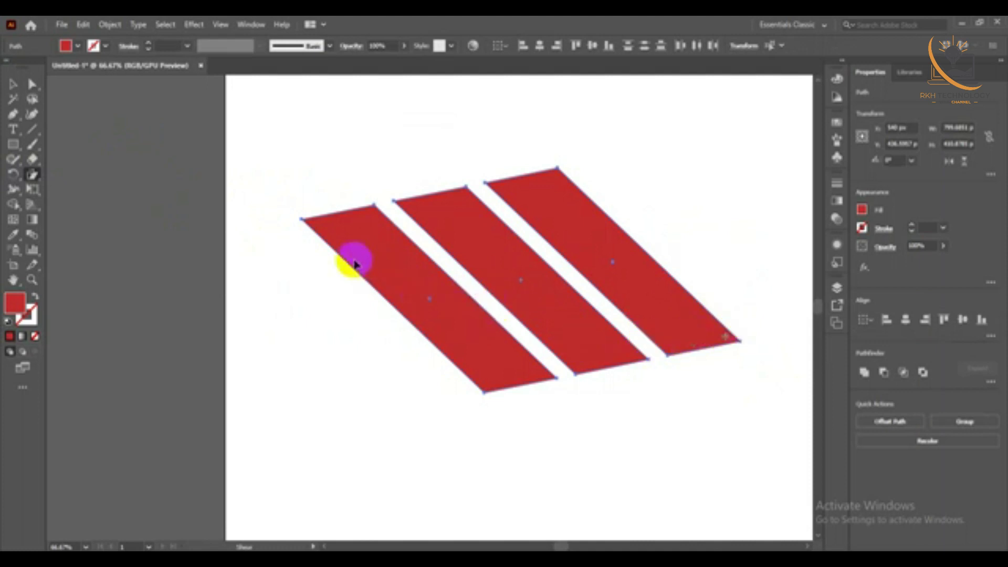
pyautogui.moveTo(336, 255)
pyautogui.mouseDown()
pyautogui.moveTo(650, 247)
pyautogui.moveTo(680, 259)
pyautogui.mouseUp()
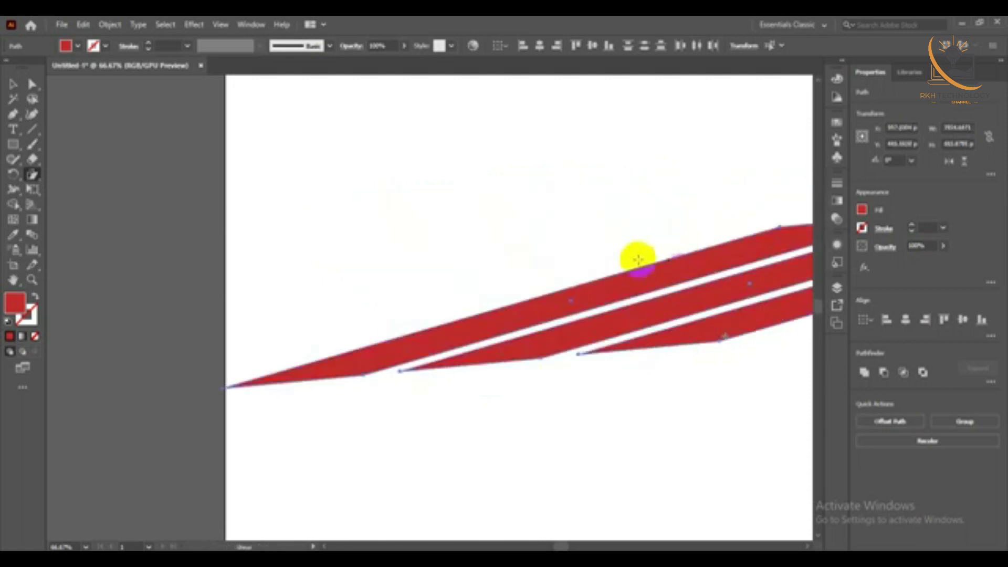
pyautogui.scroll(-1, 592, 261)
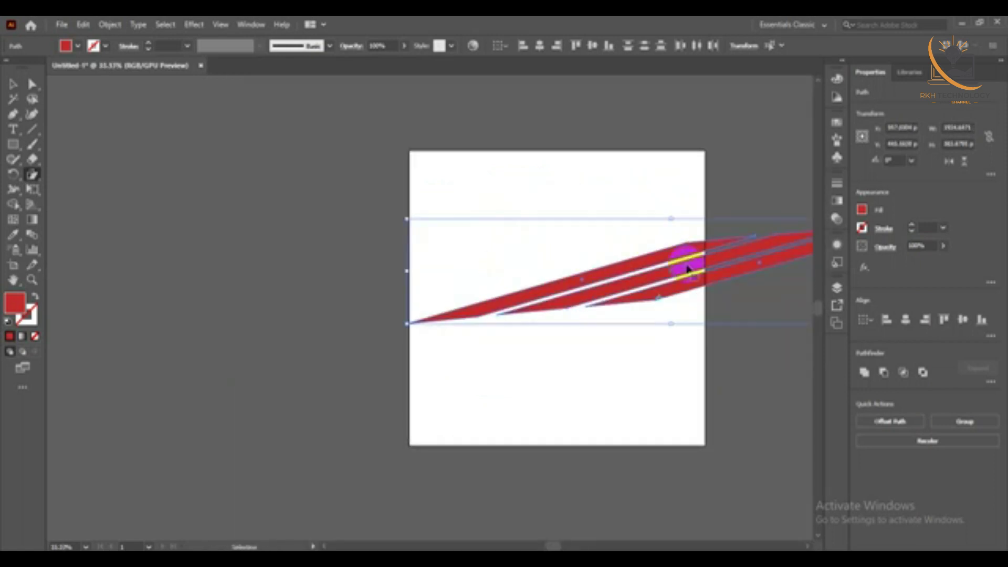
# Undo the last skew, reshear the strips flatter, and move them down and left
pyautogui.hotkey('ctrl', 'z')
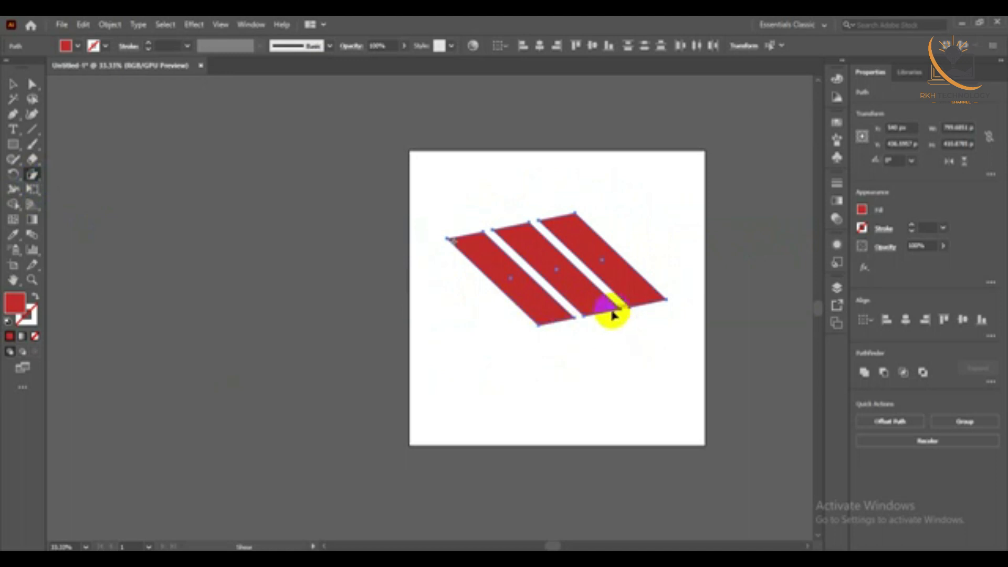
pyautogui.moveTo(612, 315); pyautogui.dragTo(738, 260)
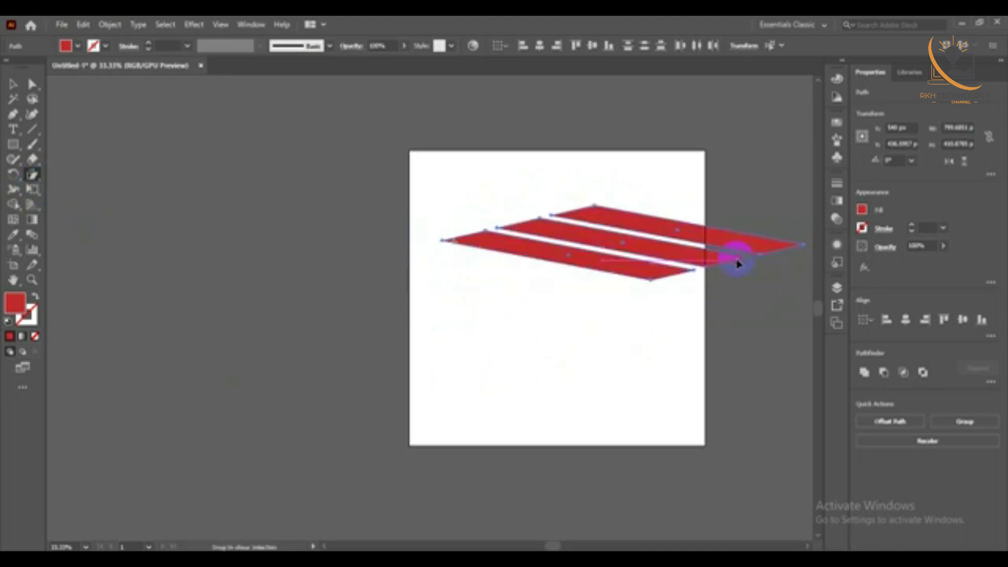
pyautogui.click(15, 84)
pyautogui.moveTo(643, 227); pyautogui.dragTo(587, 266)
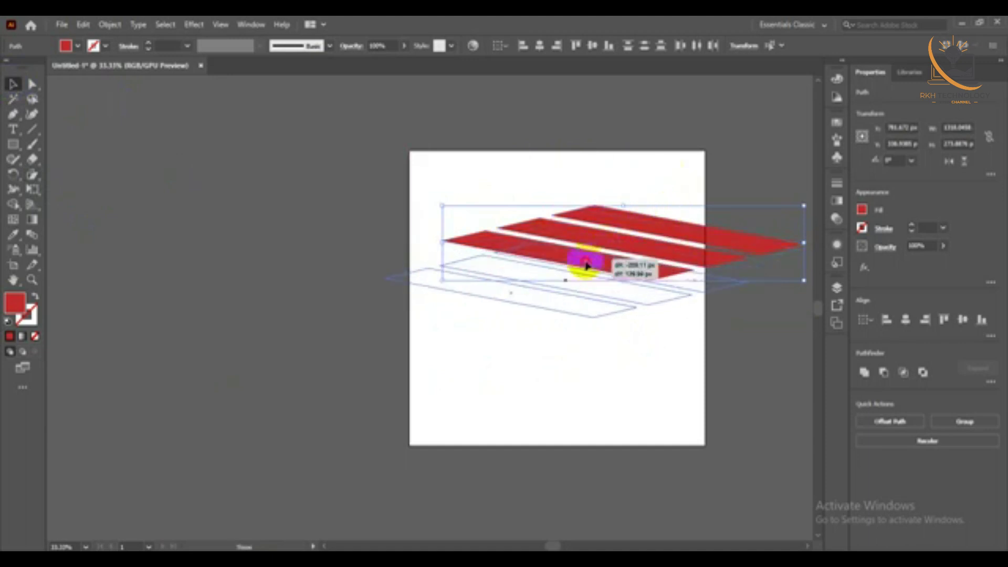
pyautogui.click(600, 362)
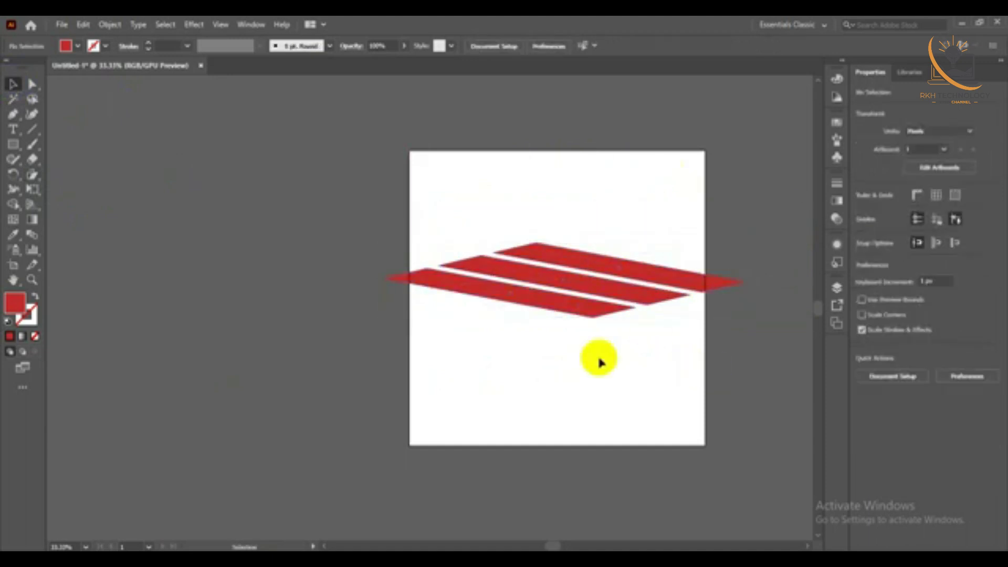
# Float the document window, then select all three red strips and delete them
pyautogui.moveTo(382, 72)
pyautogui.mouseDown()
pyautogui.moveTo(306, 52)
pyautogui.moveTo(288, 67)
pyautogui.mouseUp()
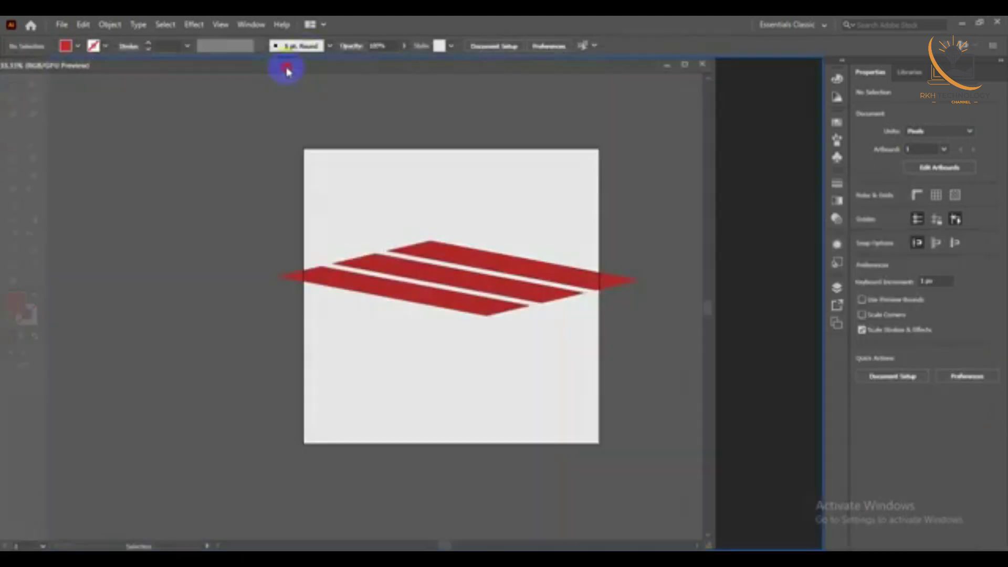
pyautogui.hotkey('ctrl', 'a')
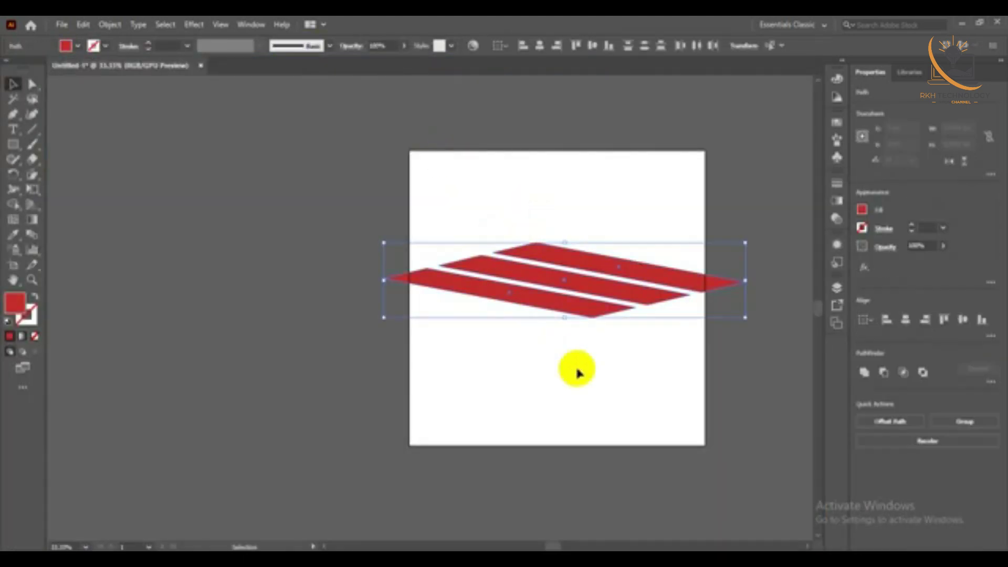
pyautogui.press('Delete')
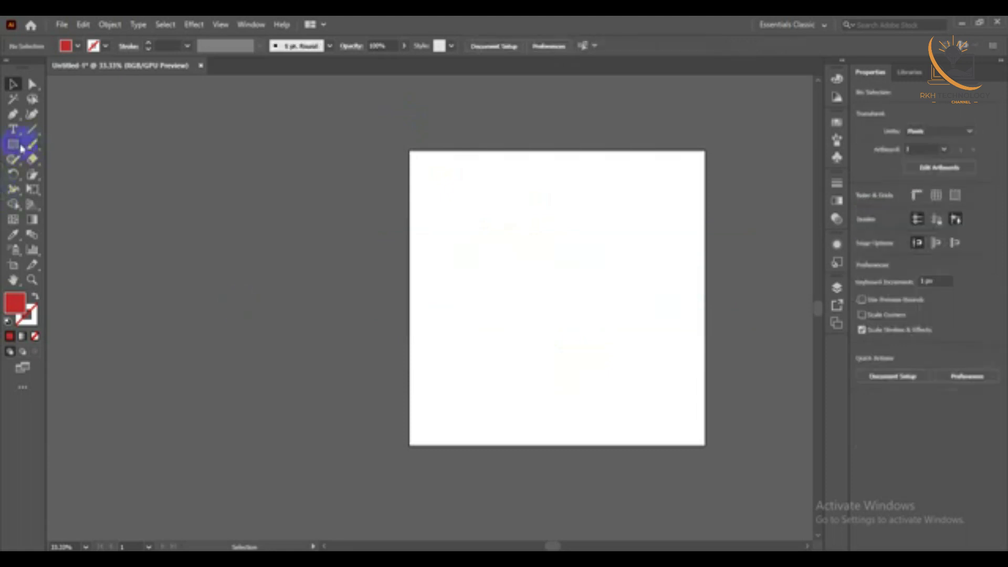
# Draw a small red square and duplicate it into a row of six with Alt-drag and Ctrl+D
pyautogui.click(21, 149)
pyautogui.moveTo(480, 209); pyautogui.dragTo(513, 241)
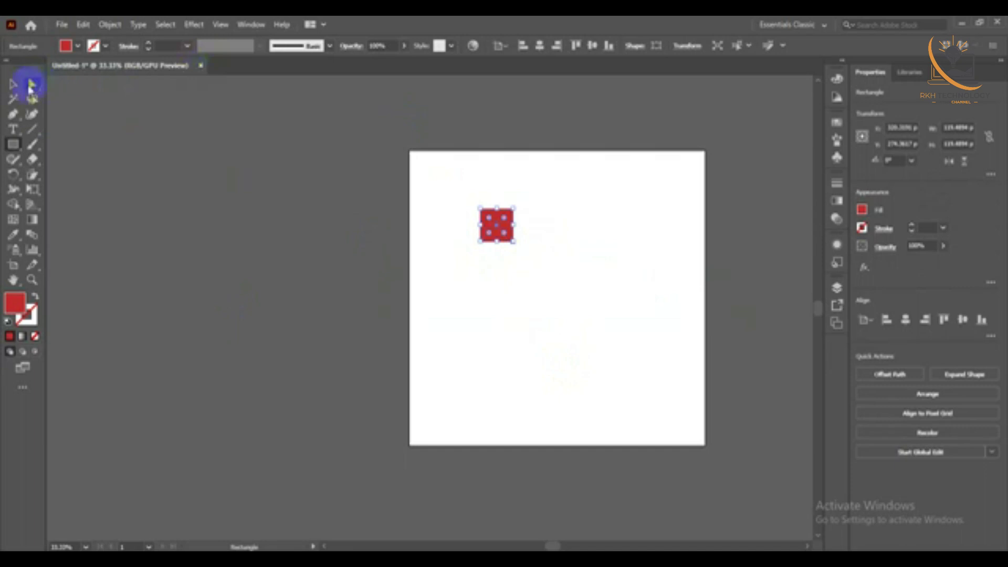
pyautogui.click(13, 84)
pyautogui.keyDown('alt'); pyautogui.moveTo(503, 225); pyautogui.dragTo(544, 225); pyautogui.keyUp('alt')
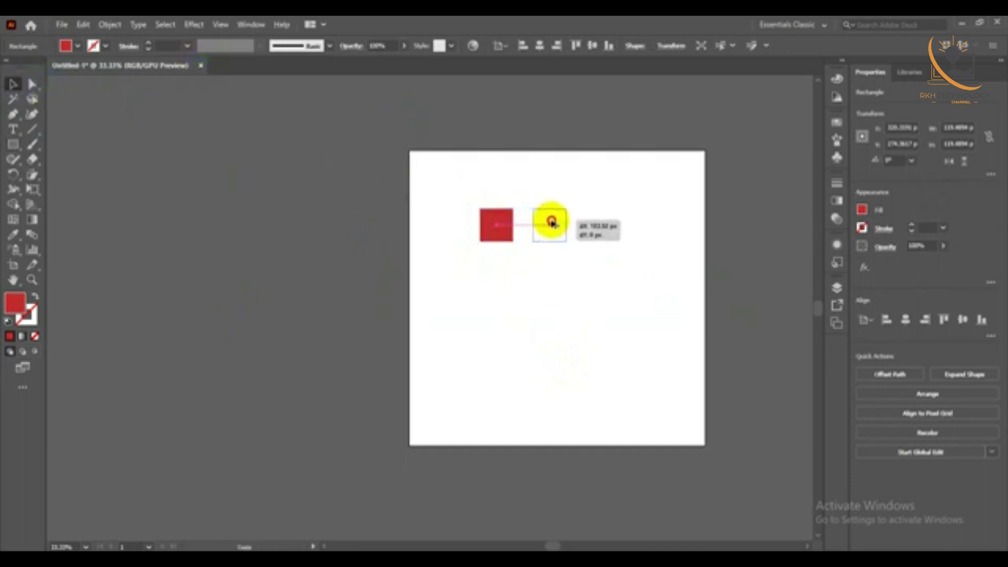
pyautogui.hotkey('ctrl', 'd')
pyautogui.hotkey('ctrl', 'd')
pyautogui.hotkey('ctrl', 'd')
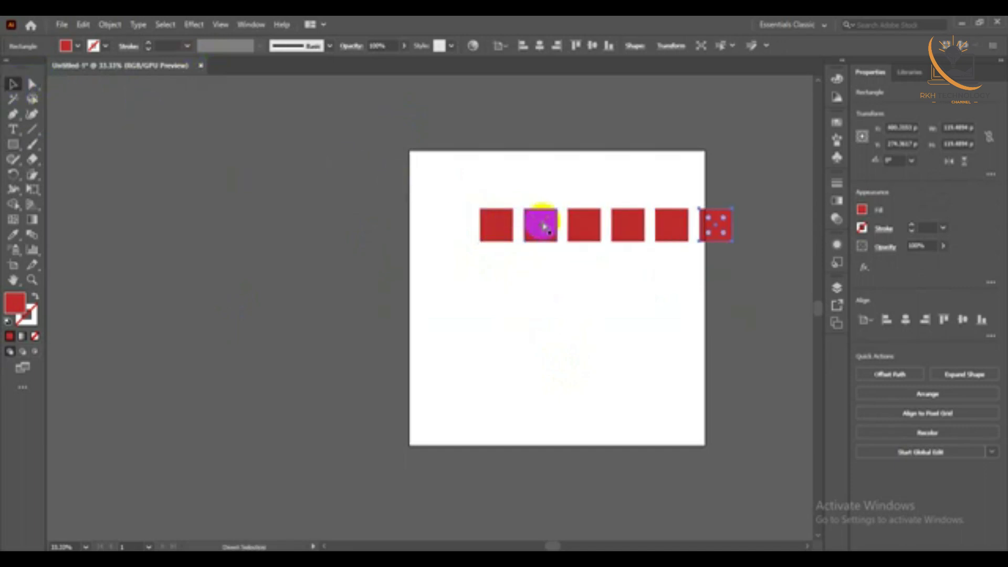
# Select the six squares and move the row up to the artboard's top
pyautogui.moveTo(396, 203); pyautogui.dragTo(730, 275)
pyautogui.moveTo(628, 224); pyautogui.dragTo(573, 234)
pyautogui.click(31, 173)
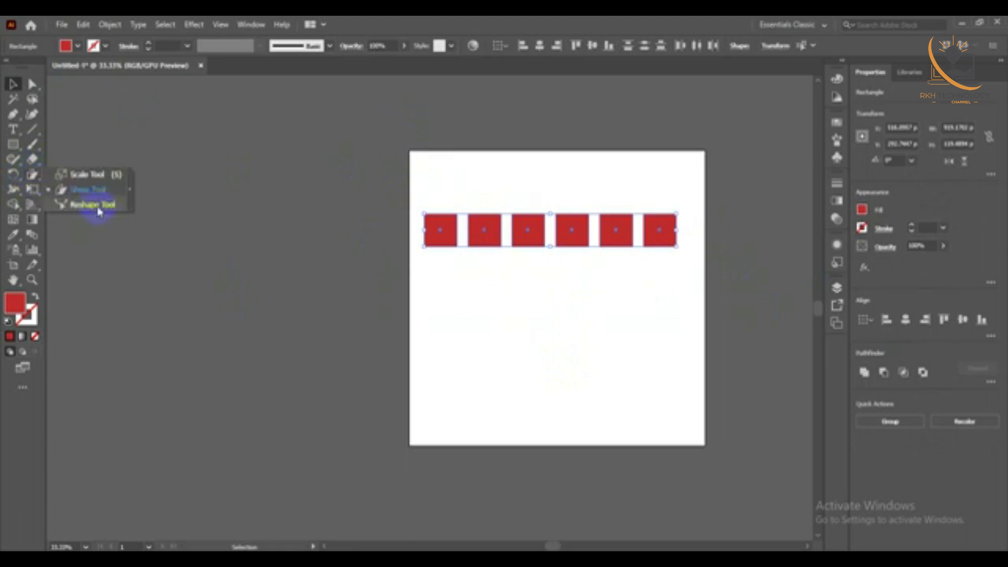
pyautogui.moveTo(493, 229)
pyautogui.mouseDown()
pyautogui.moveTo(516, 193)
pyautogui.moveTo(509, 173)
pyautogui.mouseUp()
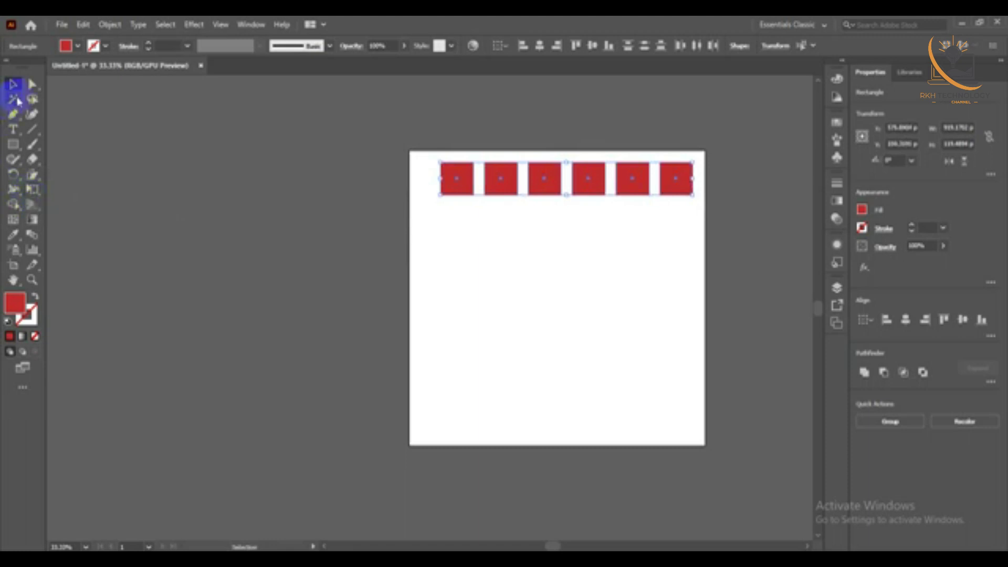
# Draw a tall red rectangle centred below the row of squares
pyautogui.click(13, 144)
pyautogui.moveTo(528, 229); pyautogui.dragTo(594, 399)
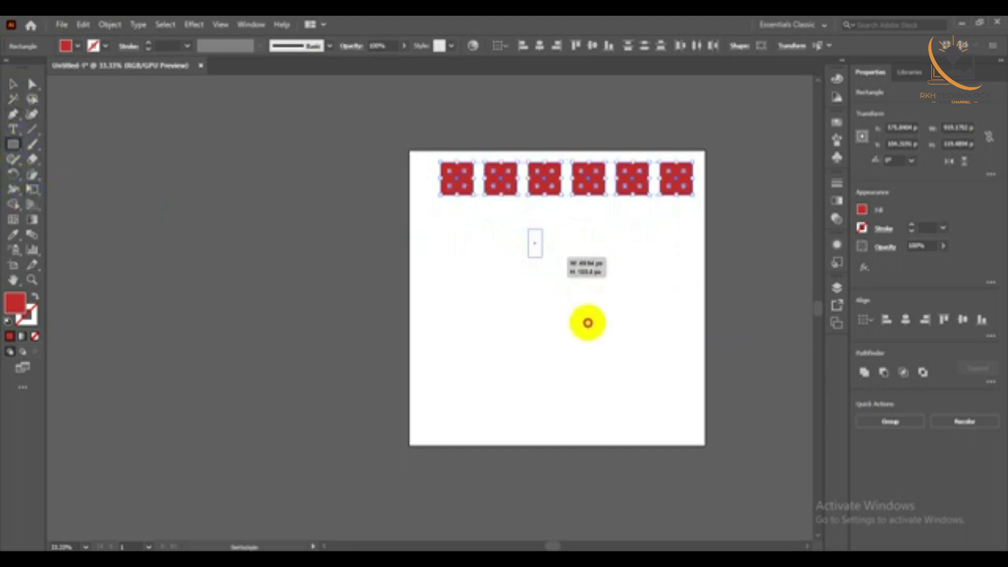
pyautogui.moveTo(36, 180); pyautogui.dragTo(90, 203)
pyautogui.scroll(2, 550, 254)
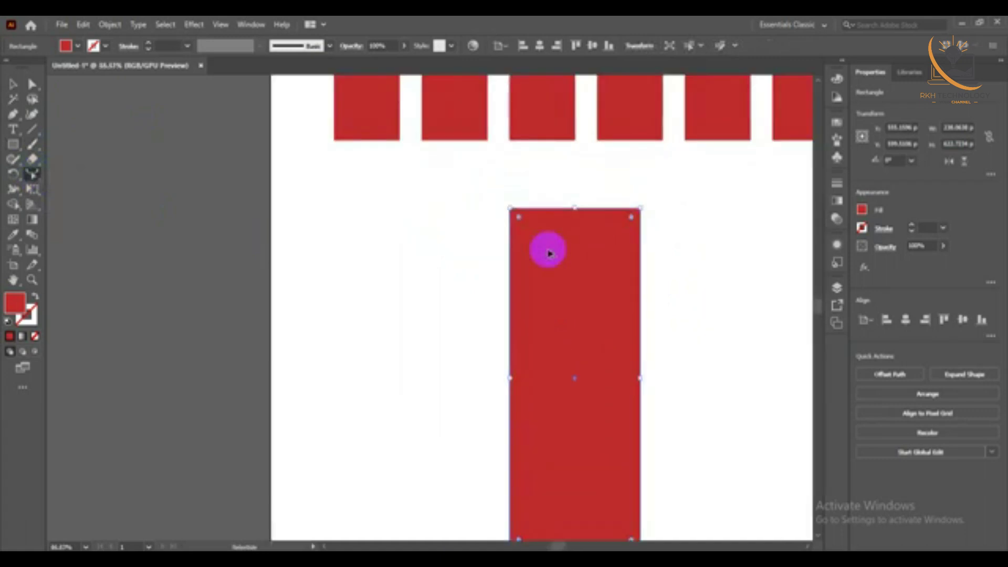
# Select the tall rectangle's two left corner anchors with the Direct Selection tool
pyautogui.click(511, 373)
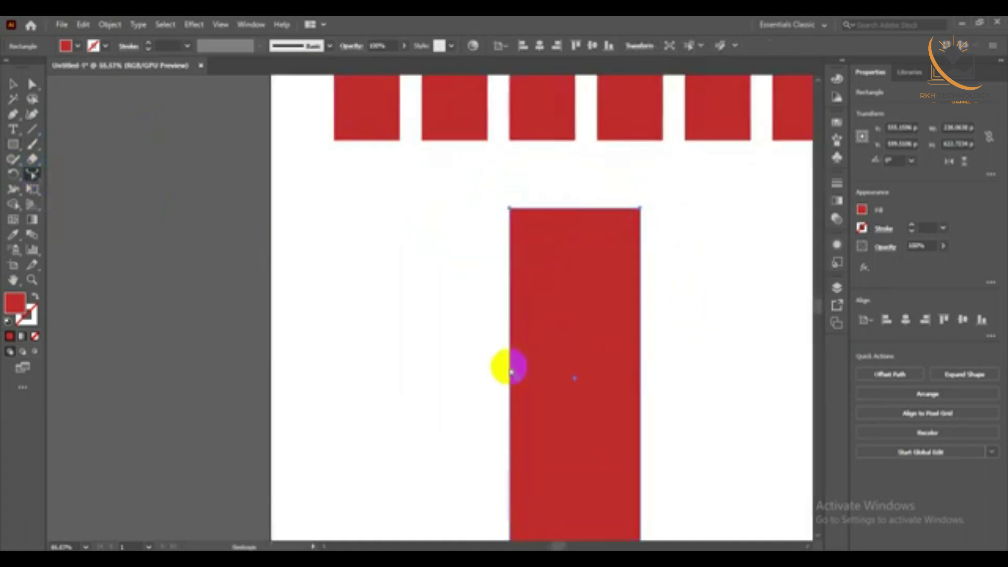
pyautogui.click(31, 87)
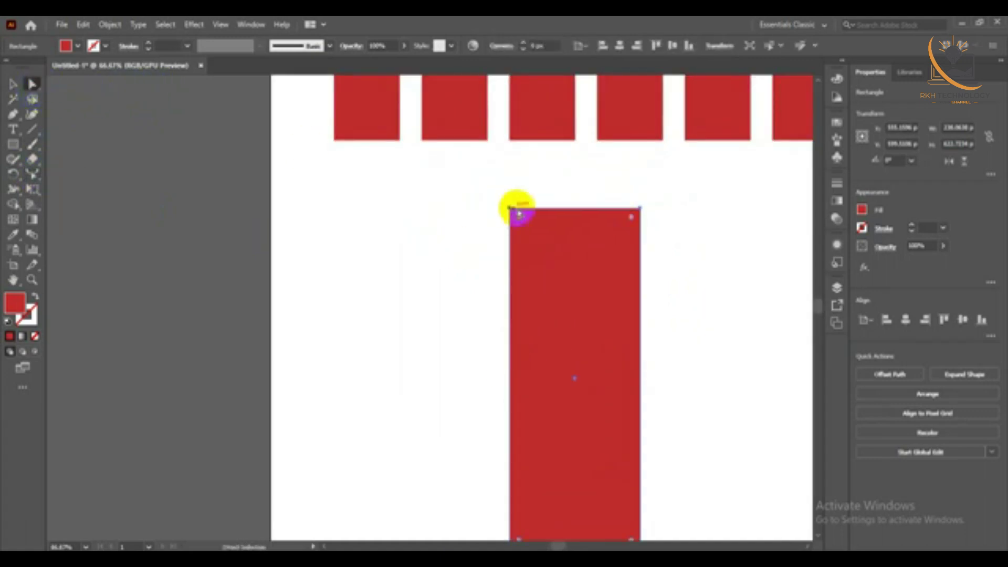
pyautogui.scroll(-2, 504, 189)
pyautogui.moveTo(509, 466); pyautogui.dragTo(519, 526)
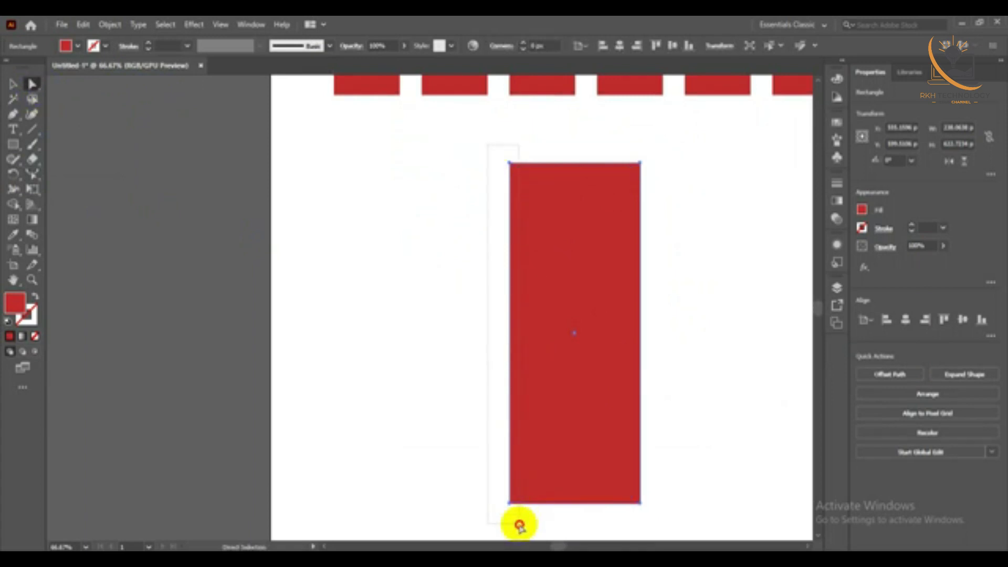
pyautogui.moveTo(519, 528); pyautogui.dragTo(519, 526)
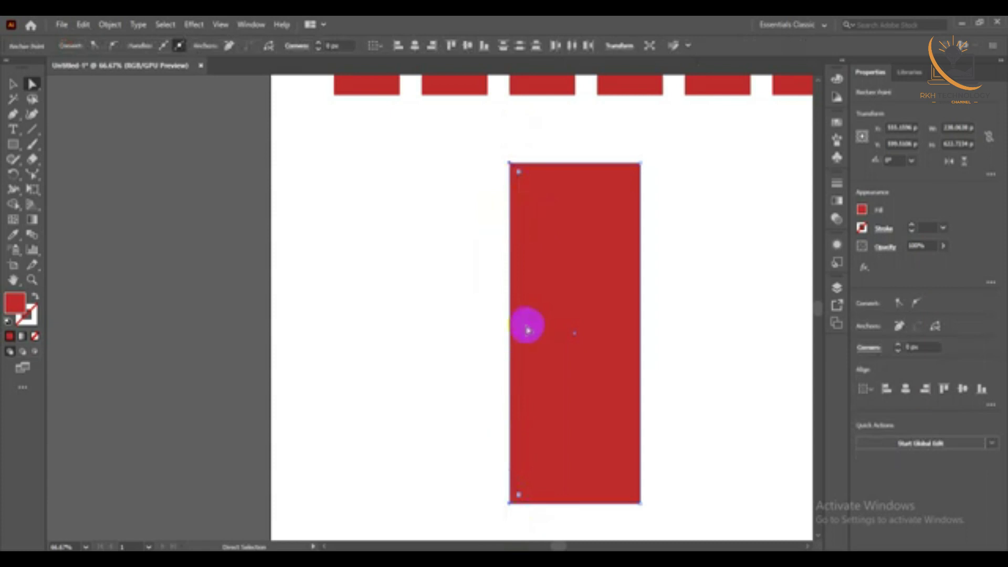
# With the Reshape tool, bend the rectangle's left, right and top edges outward into curves
pyautogui.click(37, 175)
pyautogui.moveTo(509, 322); pyautogui.dragTo(402, 332)
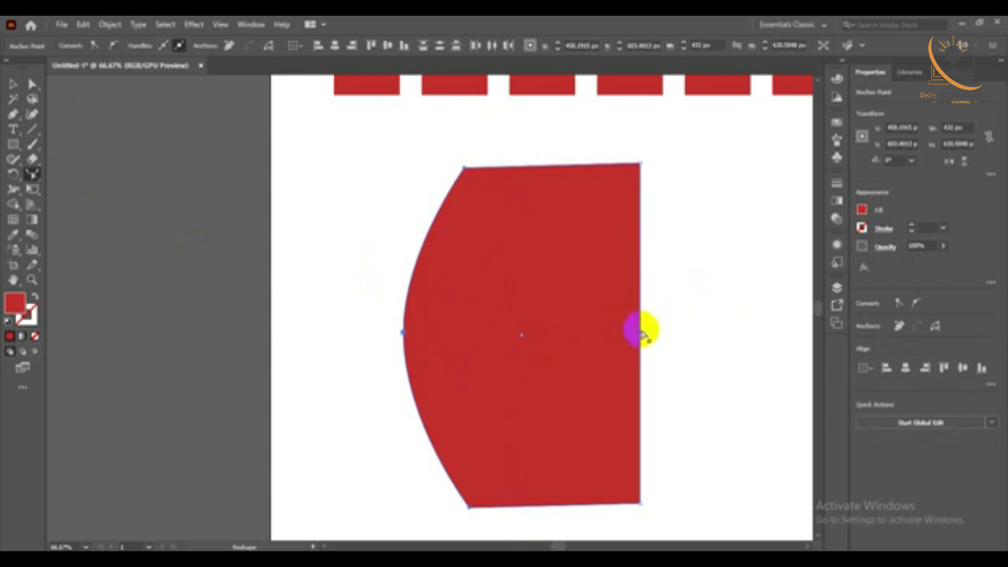
pyautogui.moveTo(642, 330); pyautogui.dragTo(743, 326)
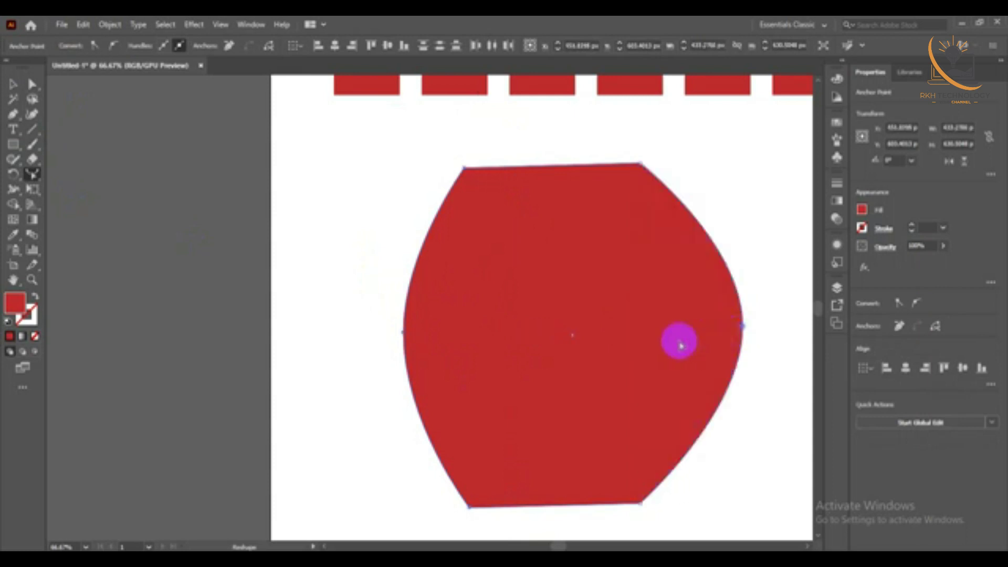
pyautogui.moveTo(562, 167); pyautogui.dragTo(564, 128)
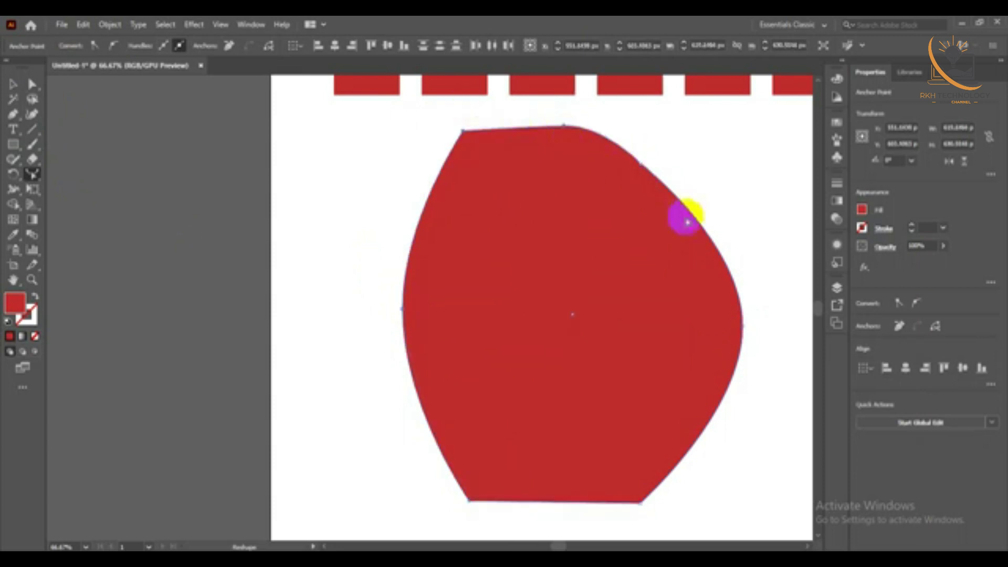
# Push the lower part of the left edge further outward into a bulge
pyautogui.click(403, 313)
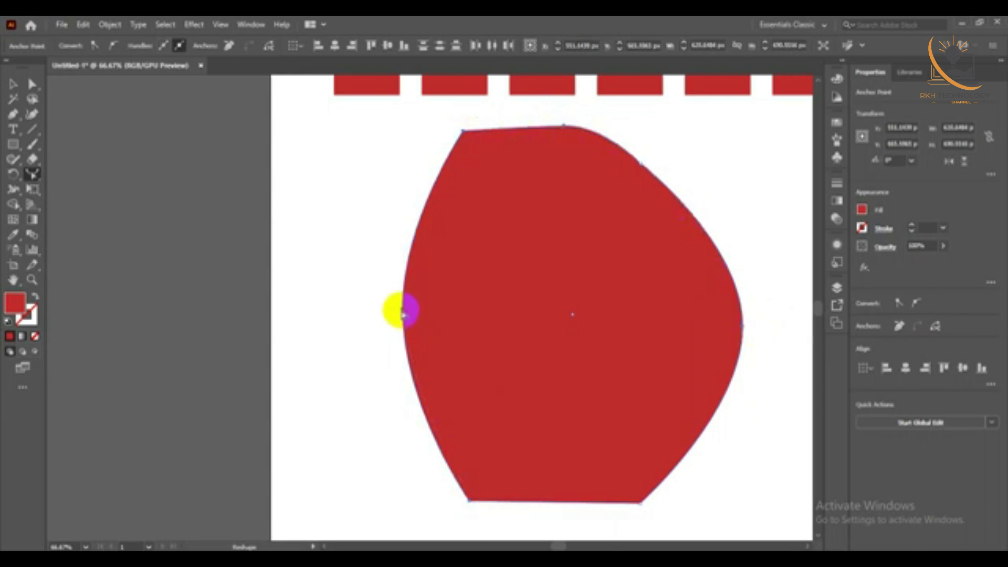
pyautogui.click(431, 420)
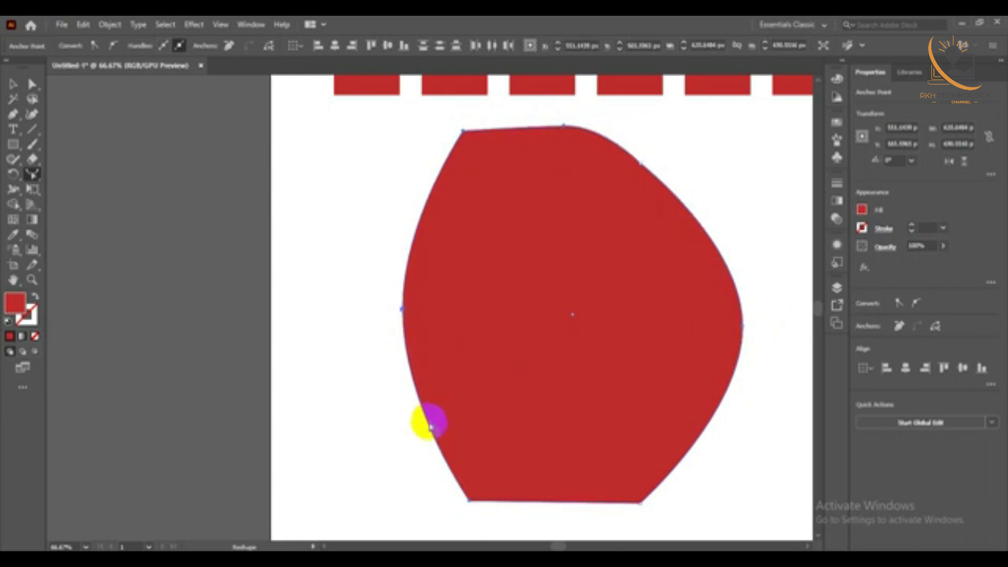
pyautogui.moveTo(431, 428); pyautogui.dragTo(405, 438)
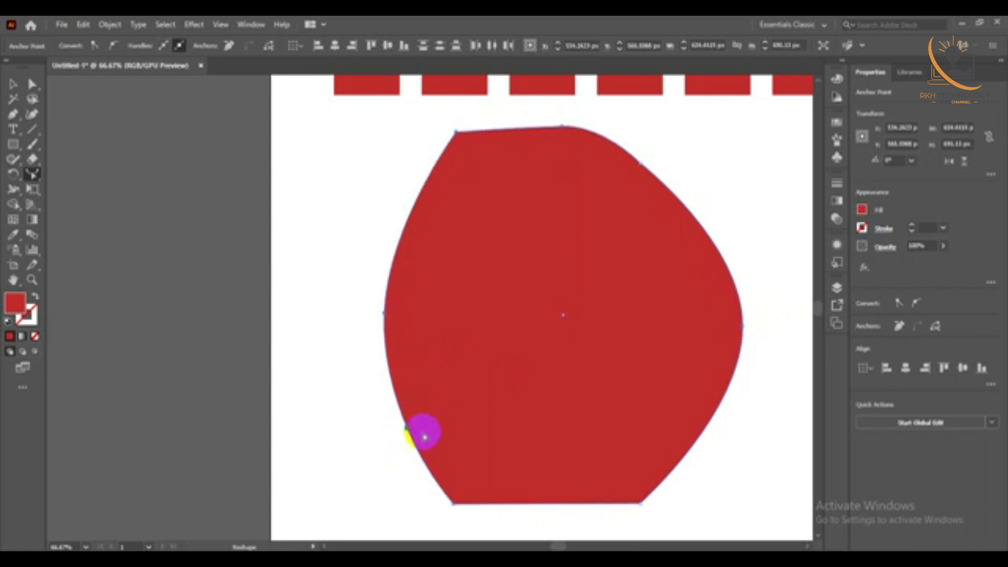
pyautogui.scroll(-3, 603, 316)
pyautogui.scroll(1, 604, 315)
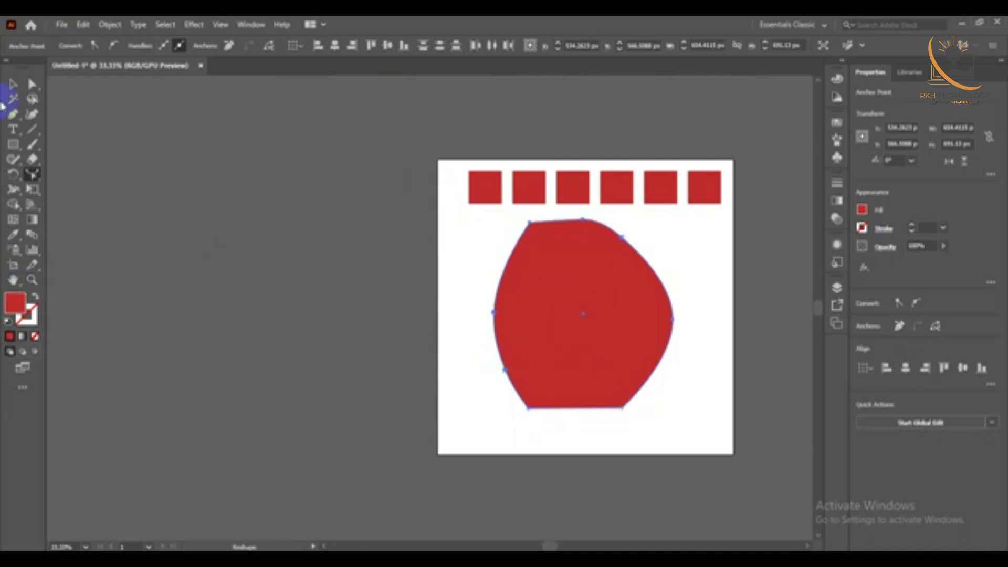
# Delete the reshaped red blob from the artboard
pyautogui.click(12, 84)
pyautogui.click(536, 303)
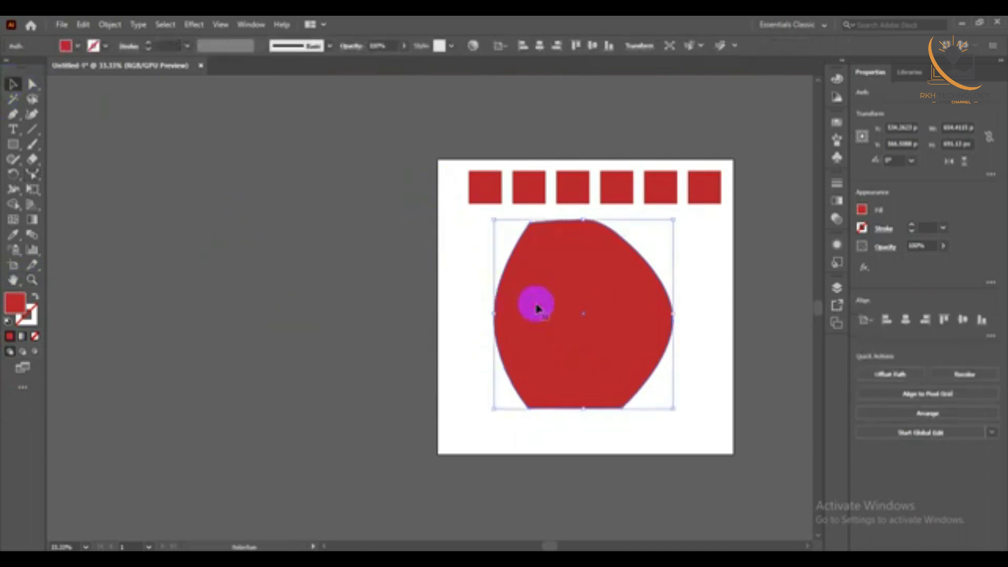
pyautogui.press('Delete')
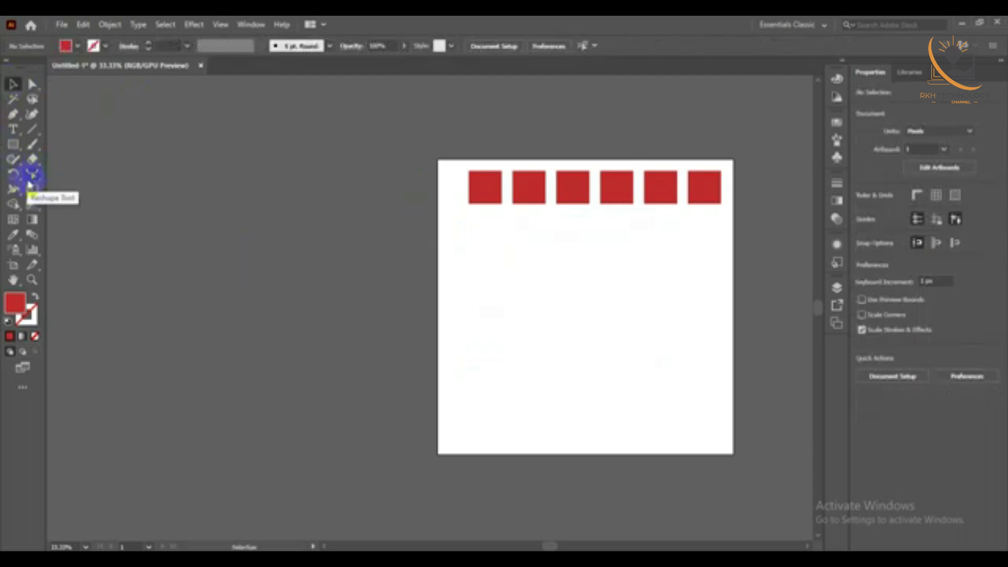
# Marquee-select the row of six red squares and delete them
pyautogui.click(15, 190)
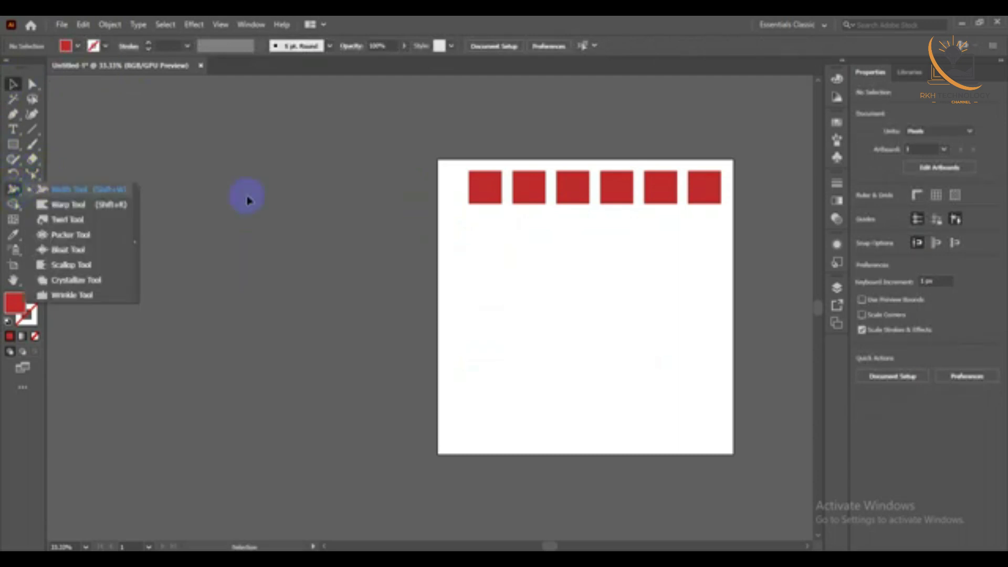
pyautogui.click(462, 181)
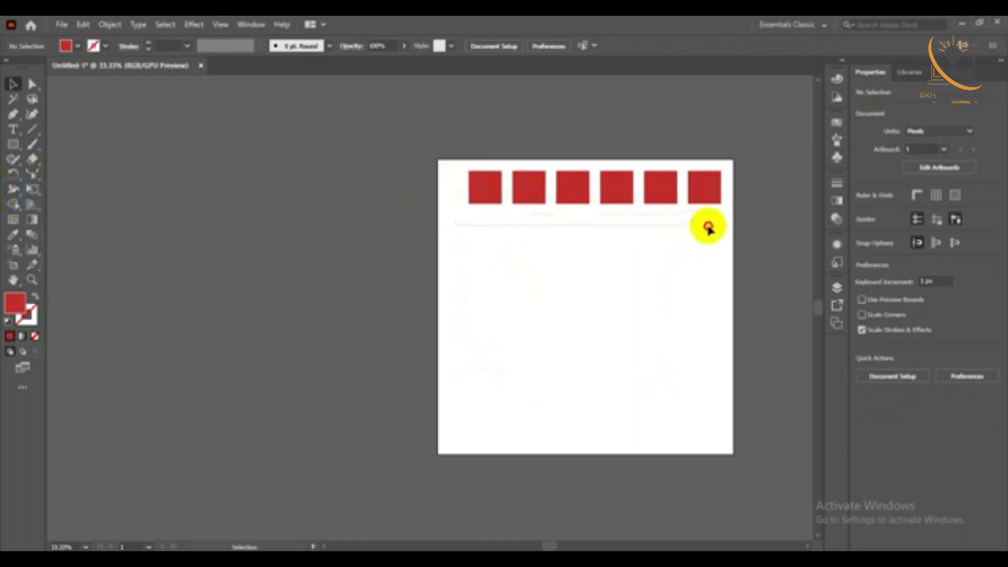
pyautogui.moveTo(708, 227); pyautogui.dragTo(707, 227)
pyautogui.press('Delete')
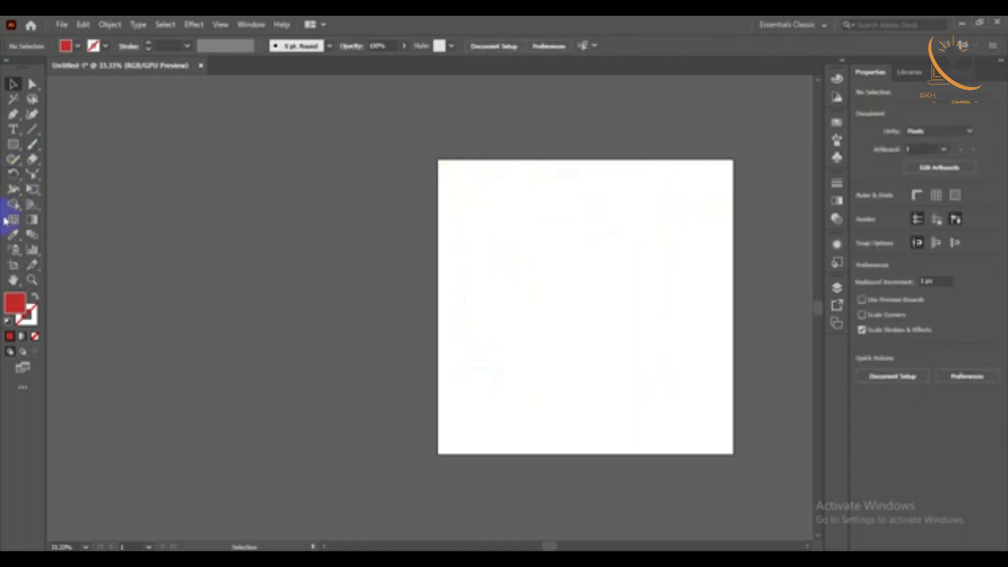
# Draw a large red rectangle filling the artboard
pyautogui.click(14, 143)
pyautogui.moveTo(485, 204); pyautogui.dragTo(692, 377)
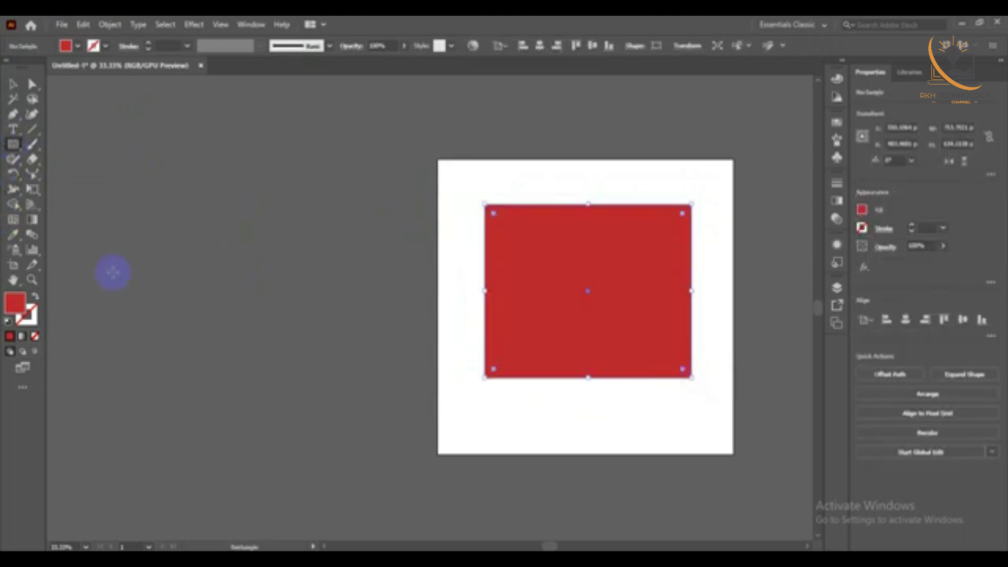
pyautogui.click(15, 192)
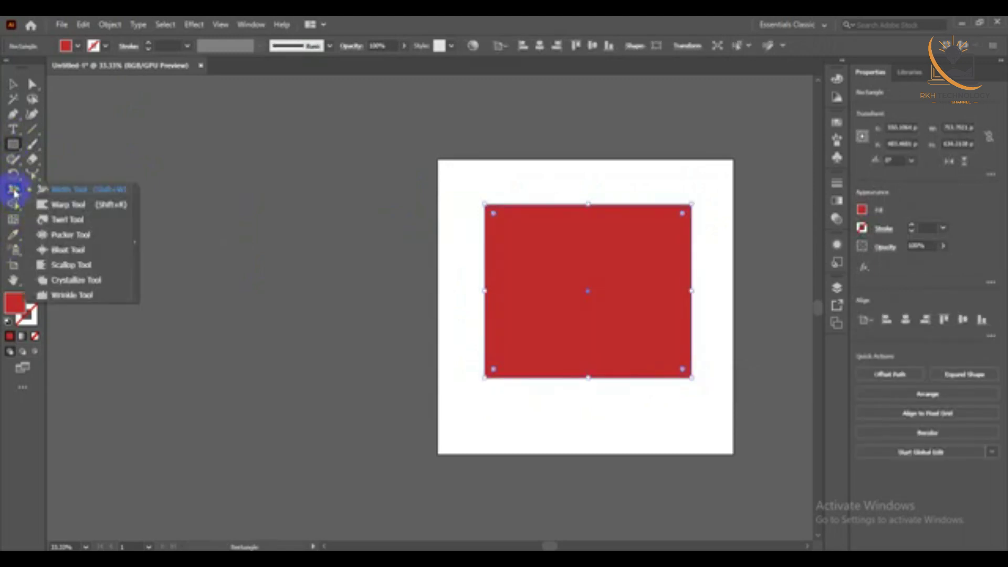
pyautogui.click(48, 192)
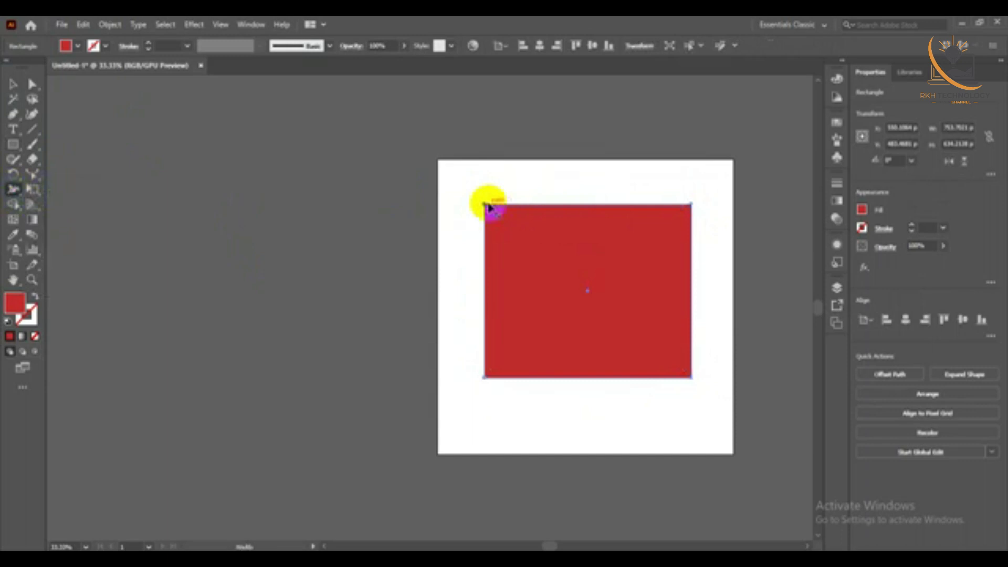
pyautogui.moveTo(507, 209); pyautogui.dragTo(532, 203)
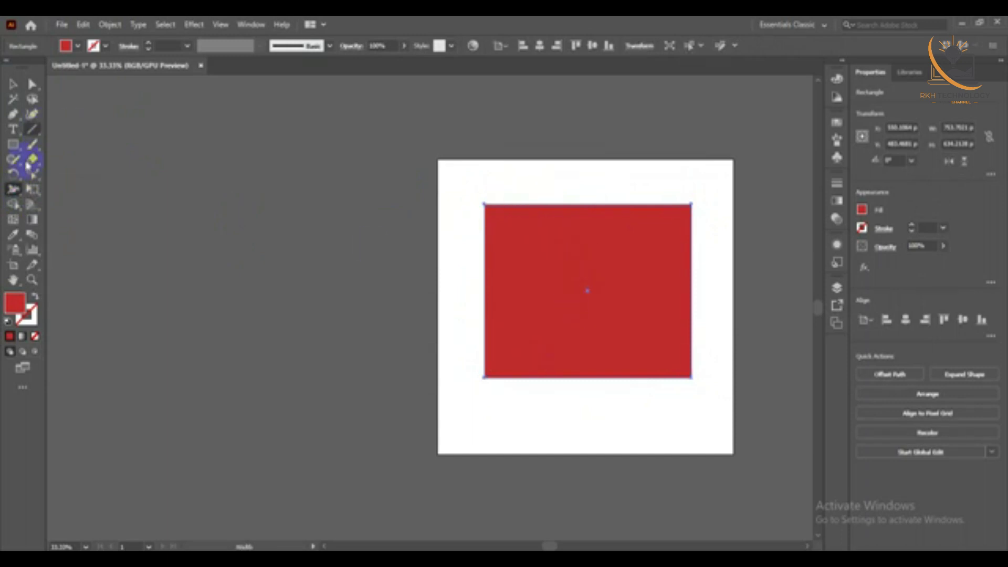
# Warp the rectangle's top edge into bumps with a tall central spike
pyautogui.moveTo(14, 197); pyautogui.dragTo(68, 189)
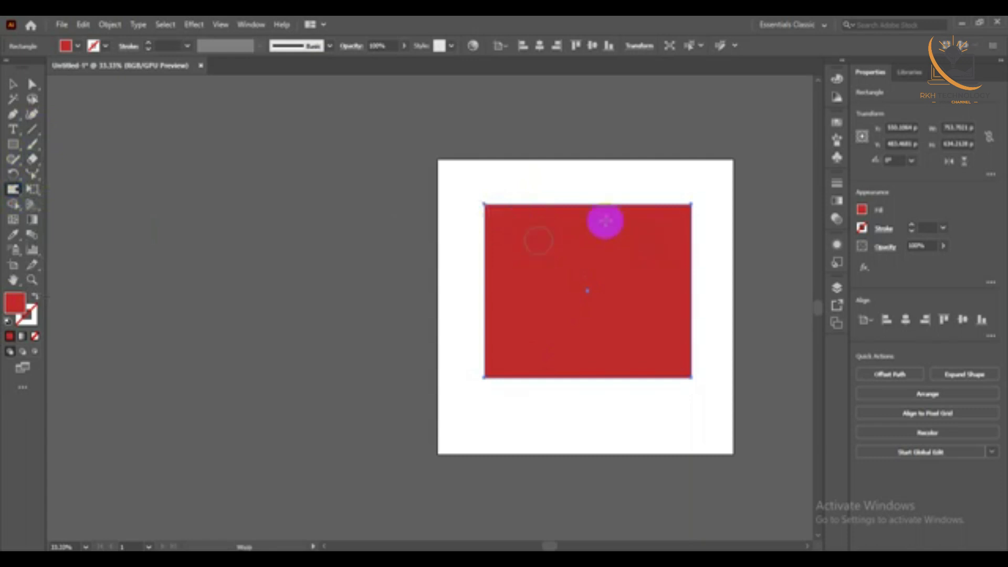
pyautogui.moveTo(484, 217)
pyautogui.mouseDown()
pyautogui.moveTo(524, 211)
pyautogui.moveTo(525, 165)
pyautogui.mouseUp()
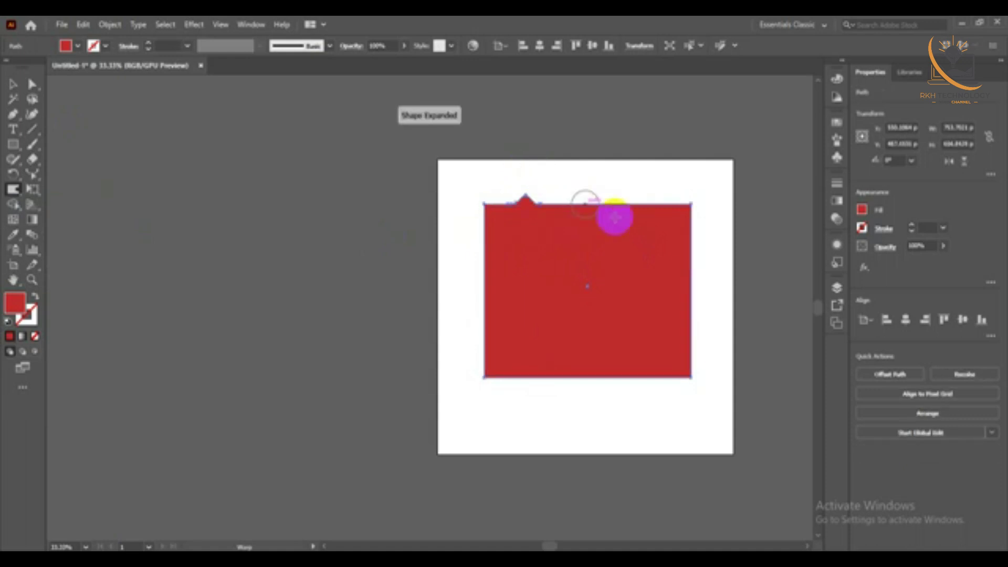
pyautogui.moveTo(623, 215); pyautogui.dragTo(618, 157)
pyautogui.moveTo(589, 218); pyautogui.dragTo(562, 157)
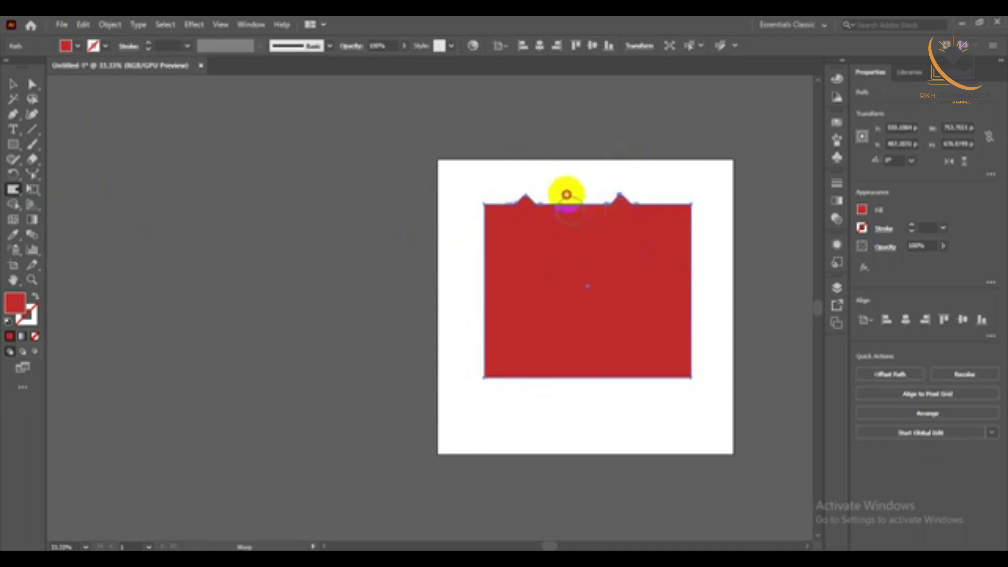
pyautogui.moveTo(567, 198); pyautogui.dragTo(565, 159)
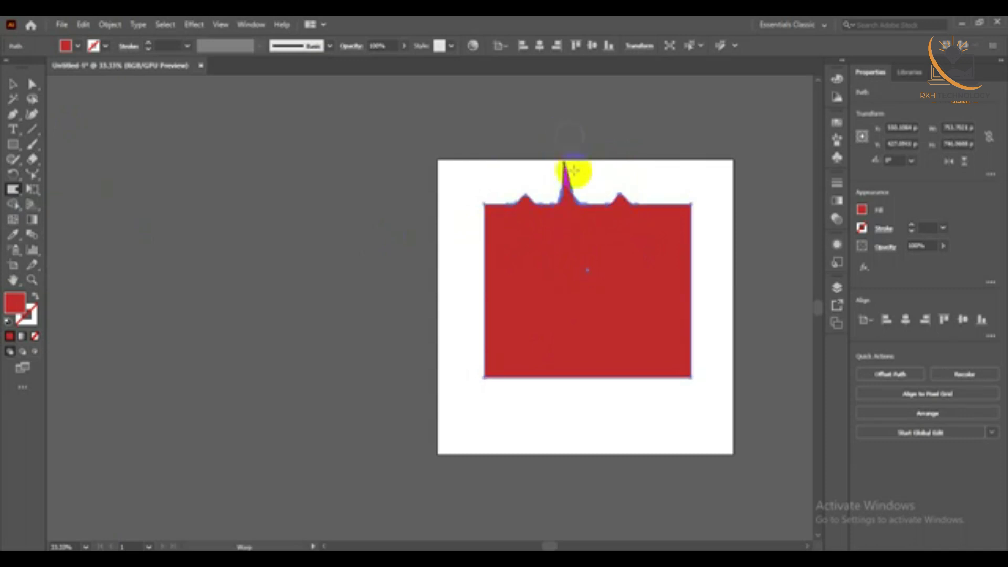
pyautogui.scroll(2, 546, 176)
pyautogui.scroll(3, 604, 166)
pyautogui.scroll(-3, 644, 113)
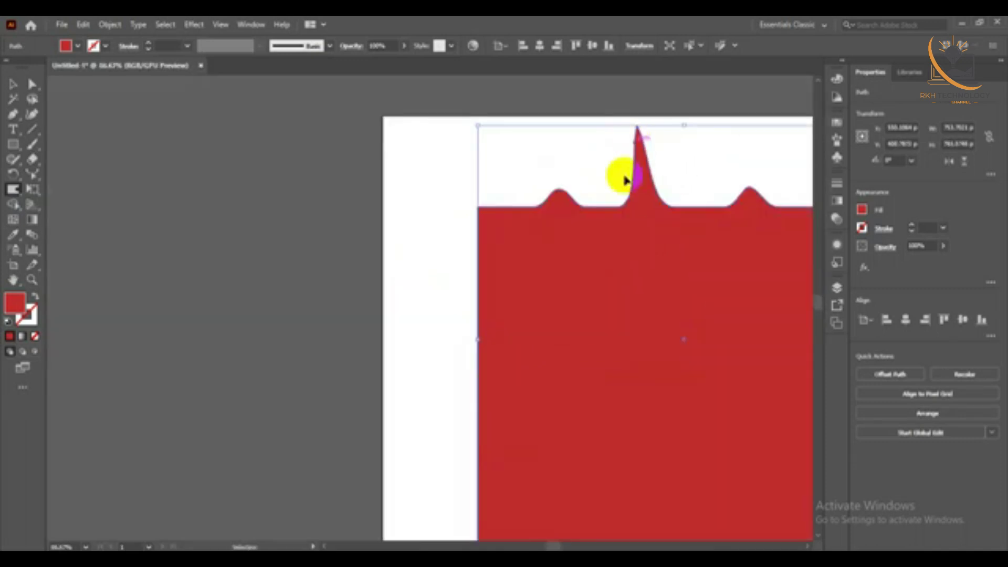
# Push warped bumps out of the left and right edges and top-right corner
pyautogui.moveTo(499, 283); pyautogui.dragTo(423, 289)
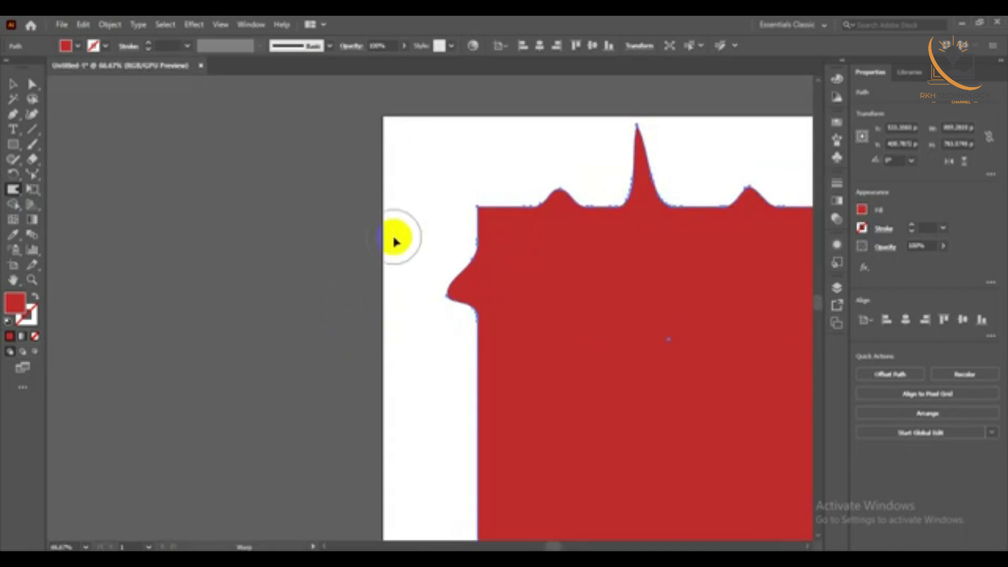
pyautogui.scroll(-2, 394, 236)
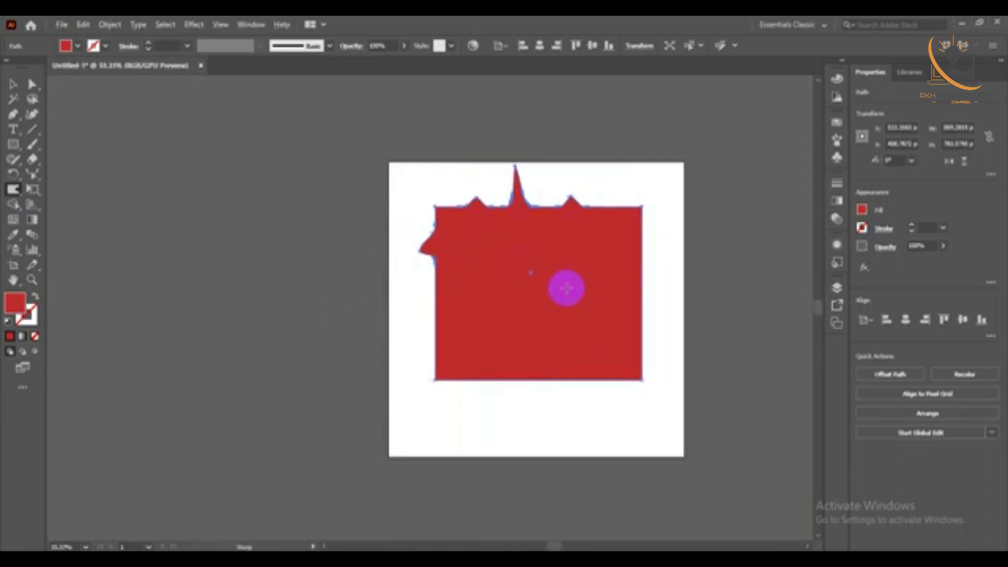
pyautogui.moveTo(566, 288); pyautogui.dragTo(655, 238)
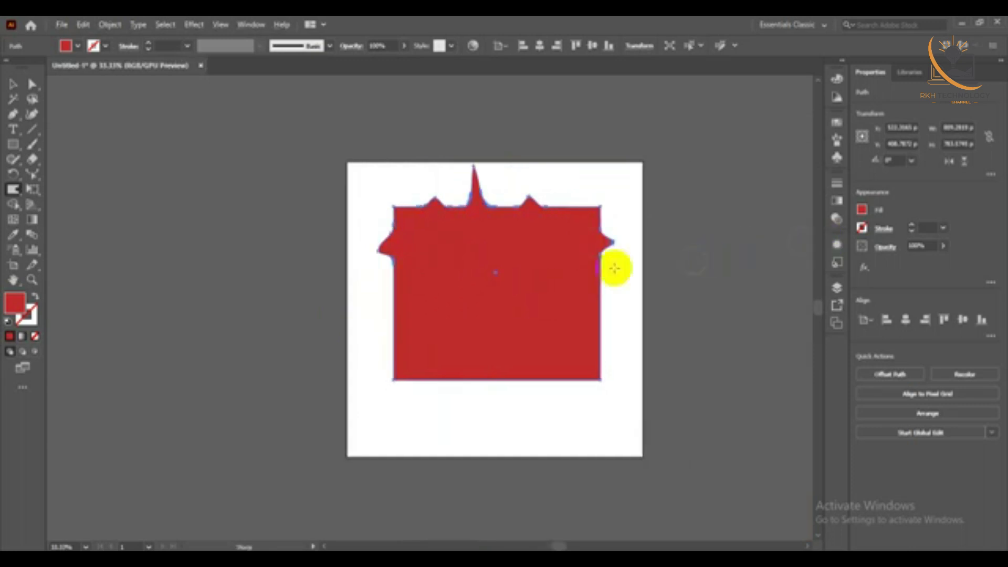
pyautogui.moveTo(590, 221); pyautogui.dragTo(646, 144)
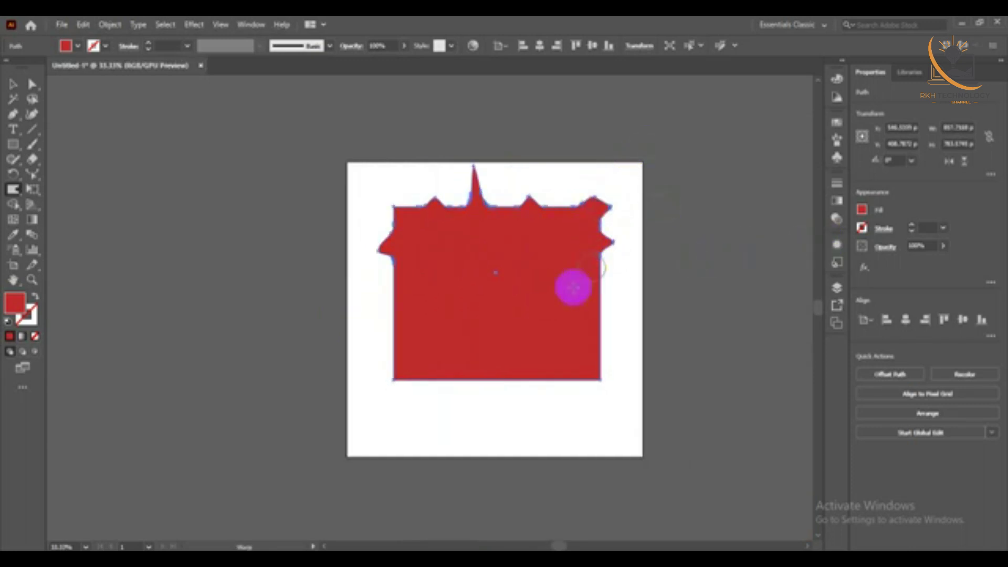
pyautogui.moveTo(573, 287); pyautogui.dragTo(628, 274)
pyautogui.moveTo(585, 329); pyautogui.dragTo(625, 328)
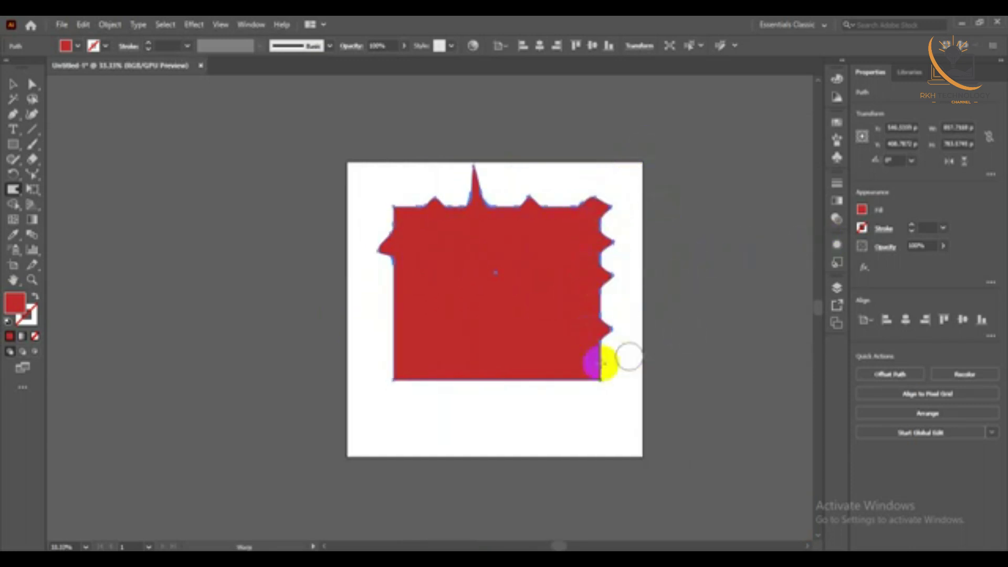
# Warp the bottom corners, bottom edge and left edge outward into jagged bumps
pyautogui.moveTo(595, 375)
pyautogui.mouseDown()
pyautogui.moveTo(536, 376)
pyautogui.moveTo(497, 428)
pyautogui.mouseUp()
pyautogui.moveTo(537, 389); pyautogui.dragTo(551, 455)
pyautogui.moveTo(581, 376); pyautogui.dragTo(584, 393)
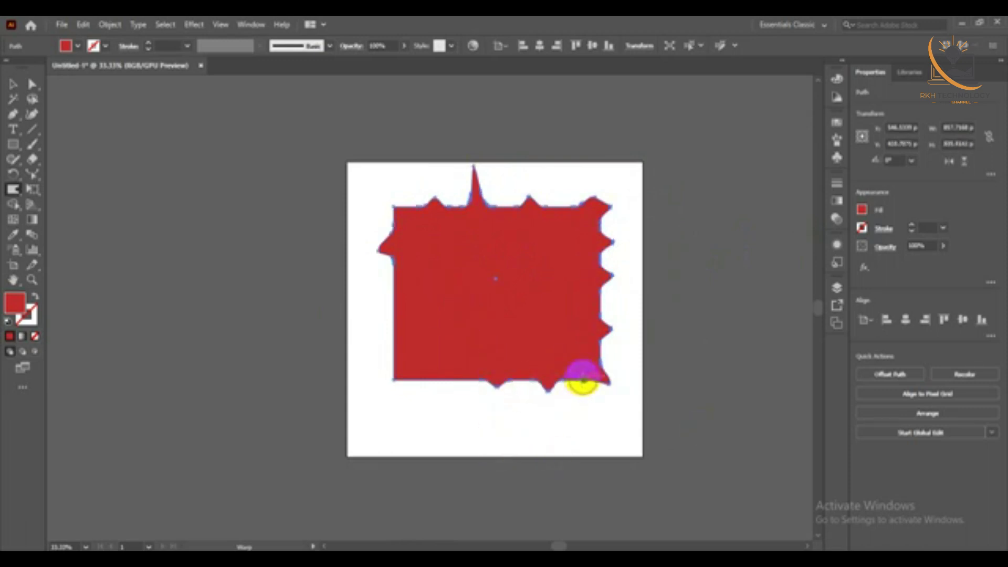
pyautogui.moveTo(435, 386); pyautogui.dragTo(434, 439)
pyautogui.moveTo(407, 374); pyautogui.dragTo(350, 357)
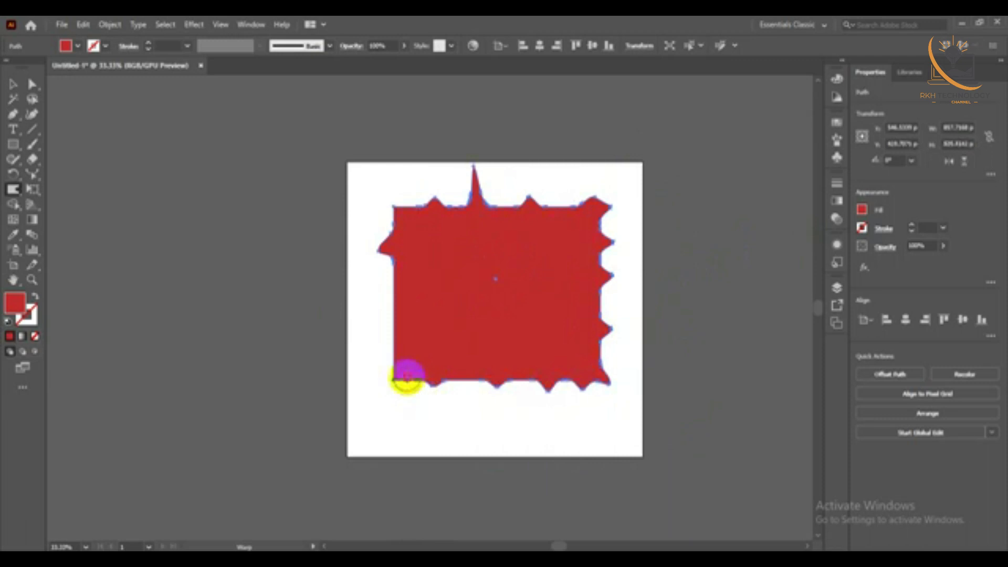
pyautogui.moveTo(407, 295)
pyautogui.mouseDown()
pyautogui.moveTo(378, 270)
pyautogui.moveTo(420, 152)
pyautogui.mouseUp()
pyautogui.moveTo(544, 312); pyautogui.dragTo(370, 341)
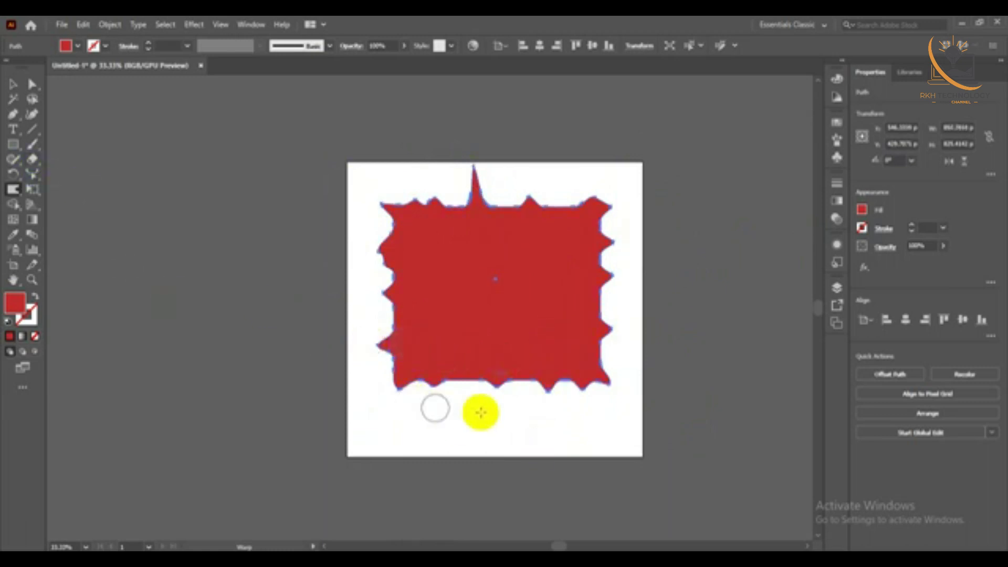
pyautogui.moveTo(462, 367); pyautogui.dragTo(409, 362)
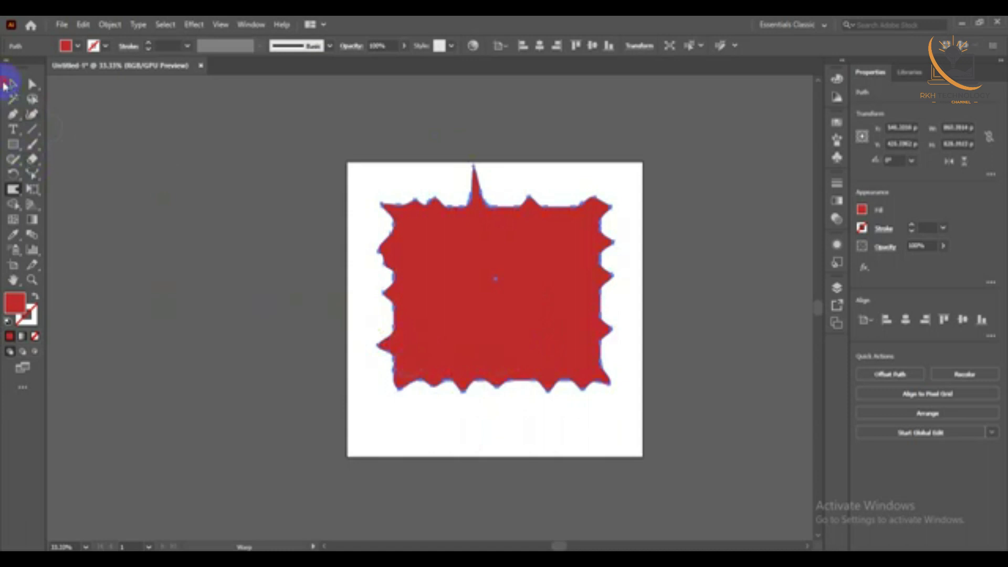
# Select the warped shape and twirl its top-right and right edges into spirals
pyautogui.click(13, 86)
pyautogui.click(666, 374)
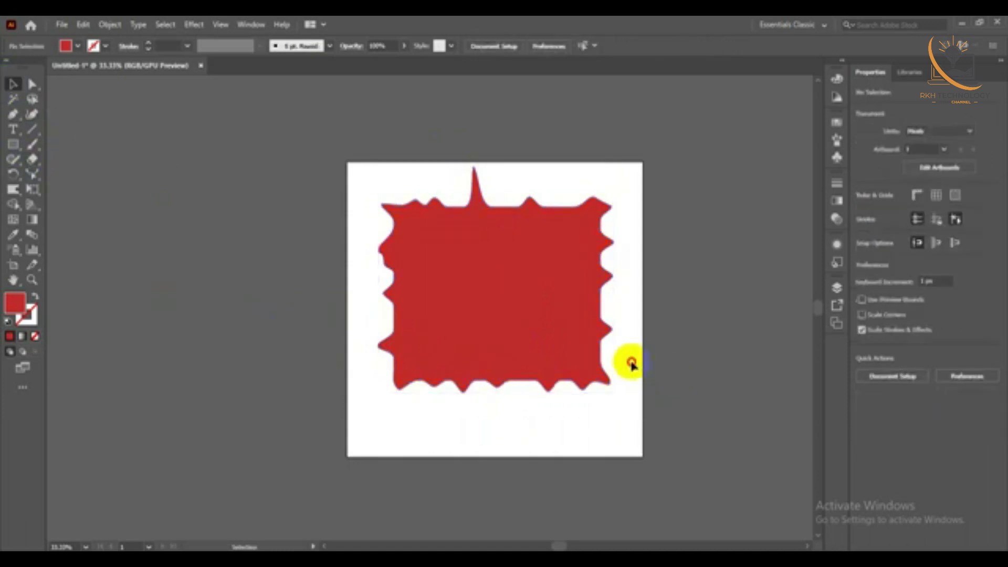
pyautogui.click(488, 286)
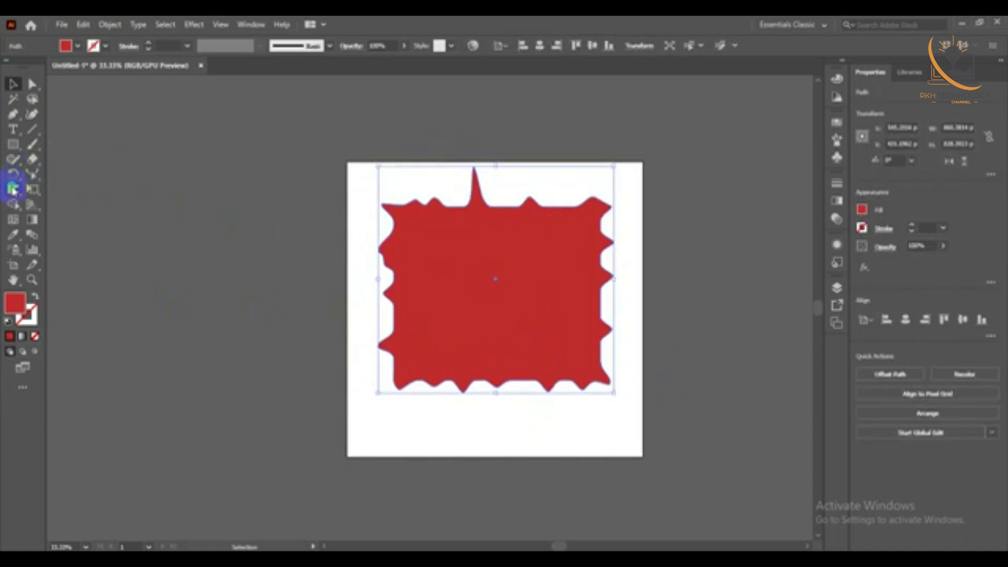
pyautogui.rightClick(13, 190)
pyautogui.click(54, 221)
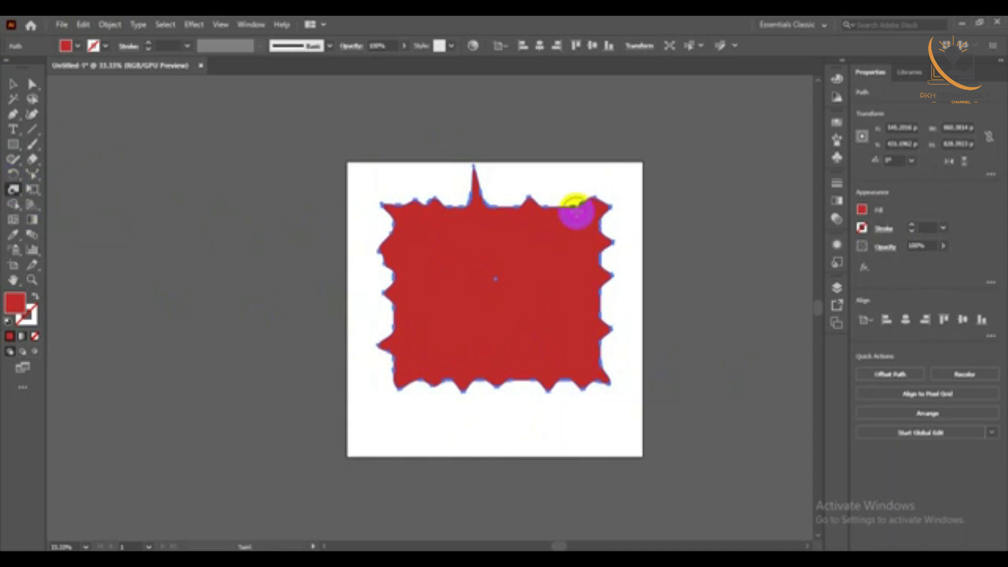
pyautogui.click(577, 211)
pyautogui.click(593, 286)
pyautogui.click(596, 352)
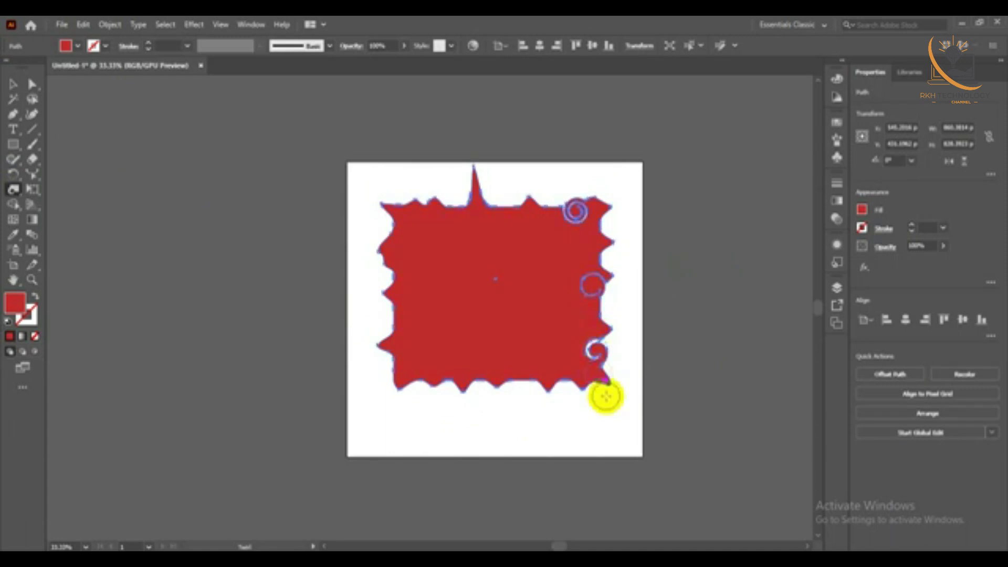
# Twirl spirals along the bottom and left edges
pyautogui.click(579, 383)
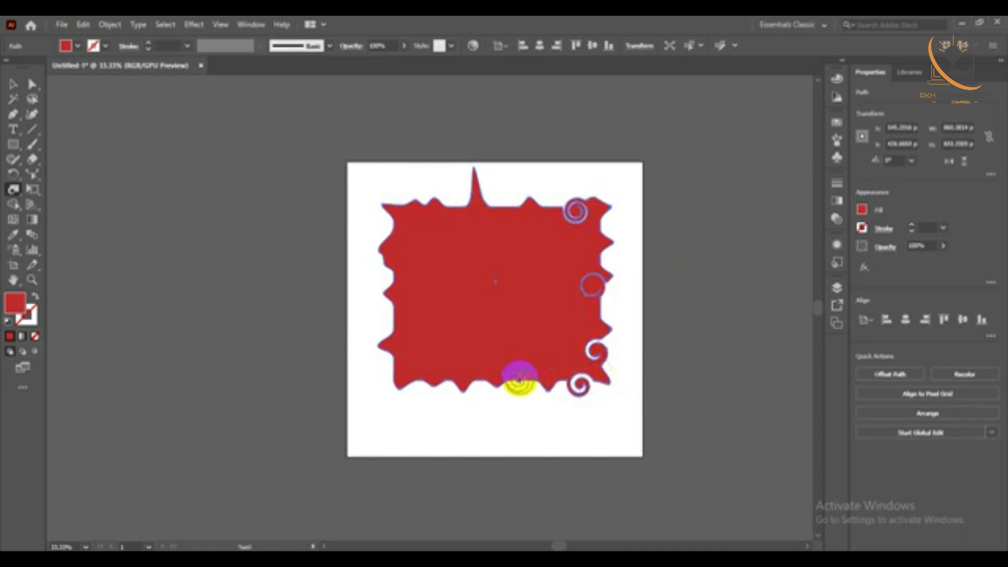
pyautogui.click(481, 375)
pyautogui.click(430, 377)
pyautogui.click(391, 347)
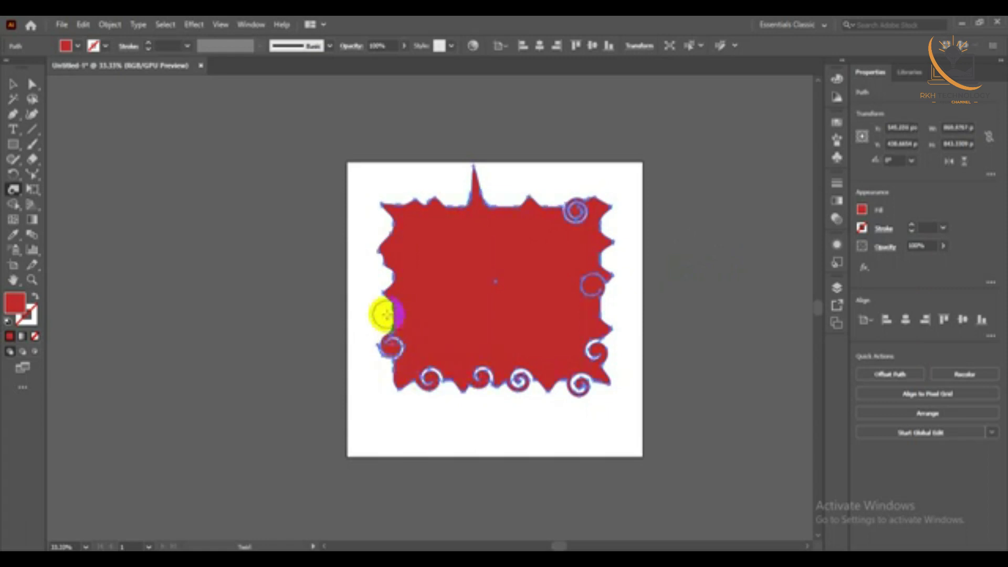
pyautogui.click(391, 302)
pyautogui.click(390, 264)
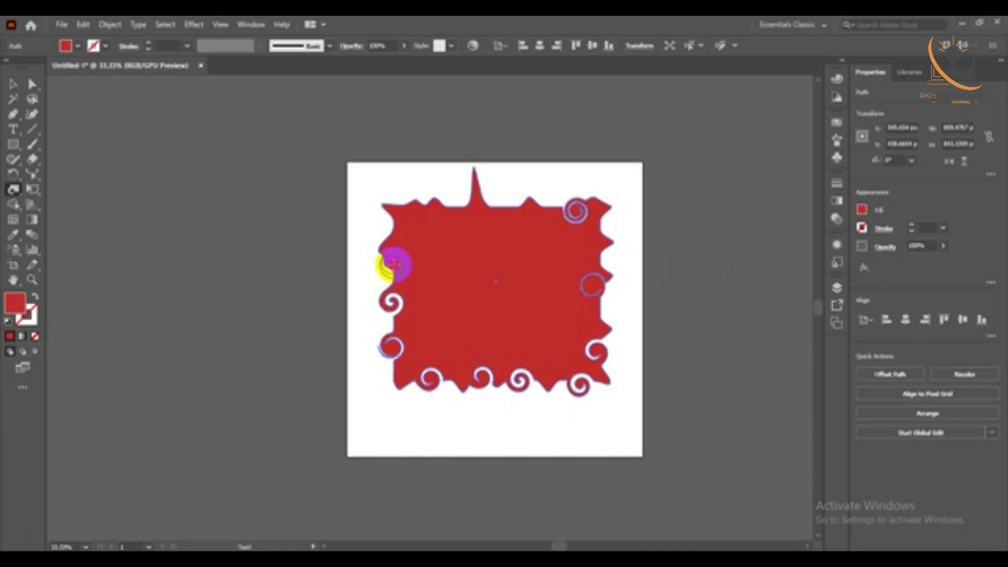
pyautogui.click(395, 231)
# Curl the top edge into a row of spirals
pyautogui.click(419, 203)
pyautogui.click(475, 206)
pyautogui.click(511, 209)
pyautogui.click(550, 210)
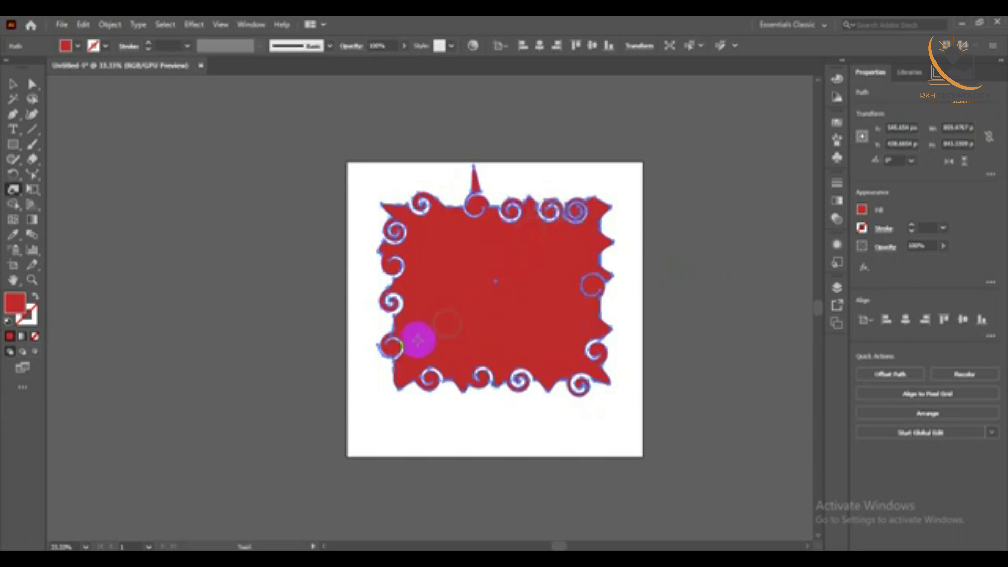
# Add extra spirals at the corners and right edge, then deselect the shape
pyautogui.click(401, 376)
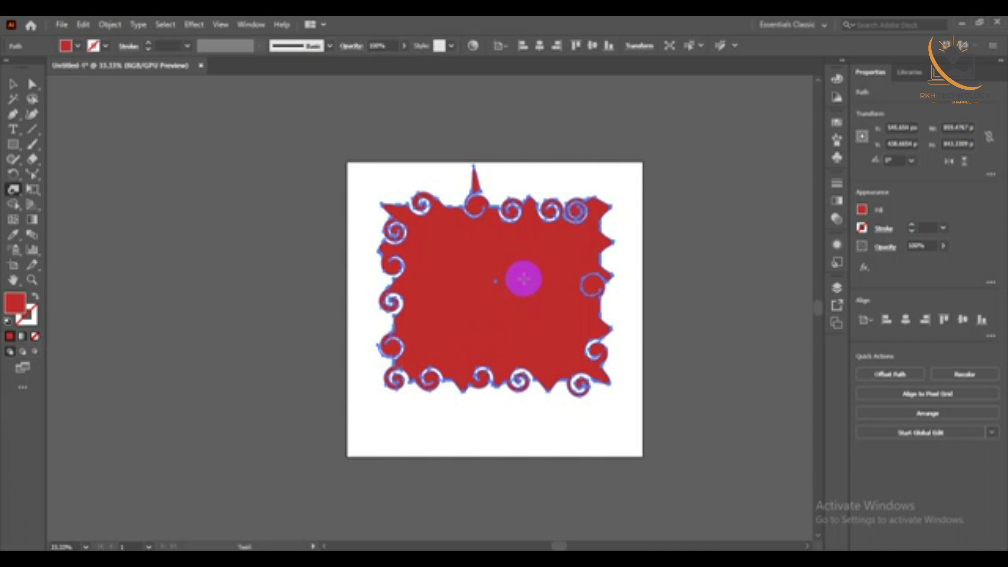
pyautogui.click(610, 242)
pyautogui.click(608, 209)
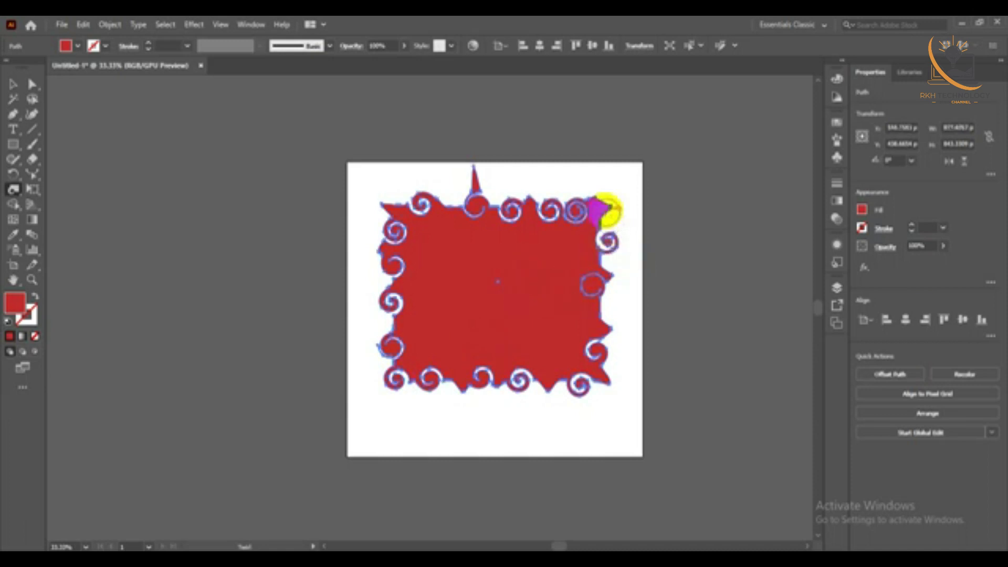
pyautogui.click(599, 313)
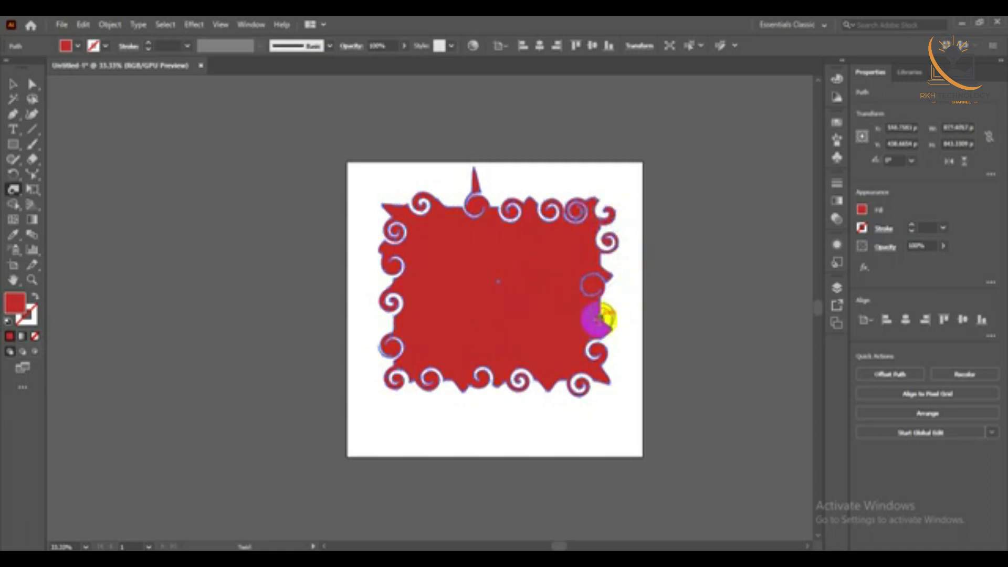
pyautogui.click(605, 374)
pyautogui.click(449, 203)
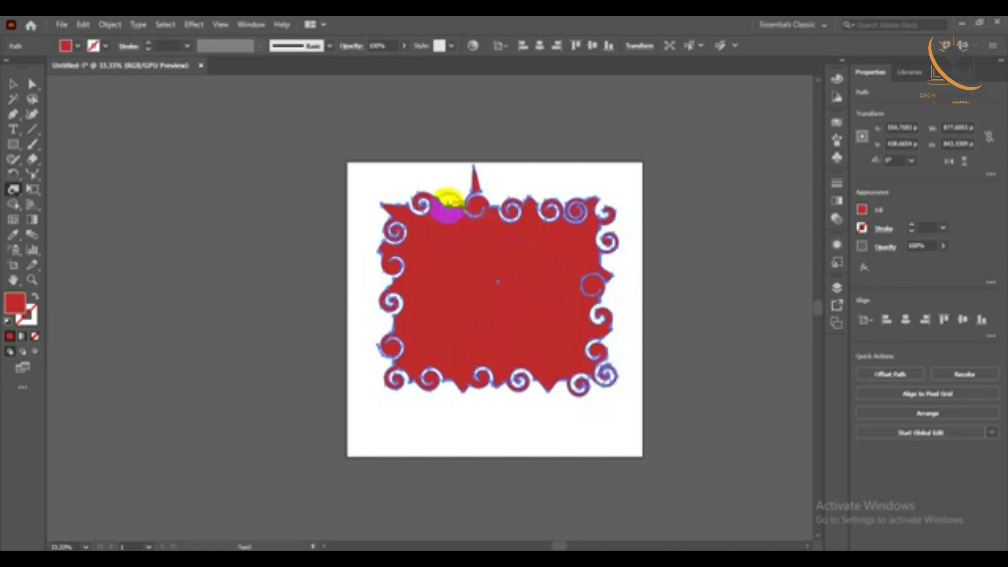
pyautogui.press('v')
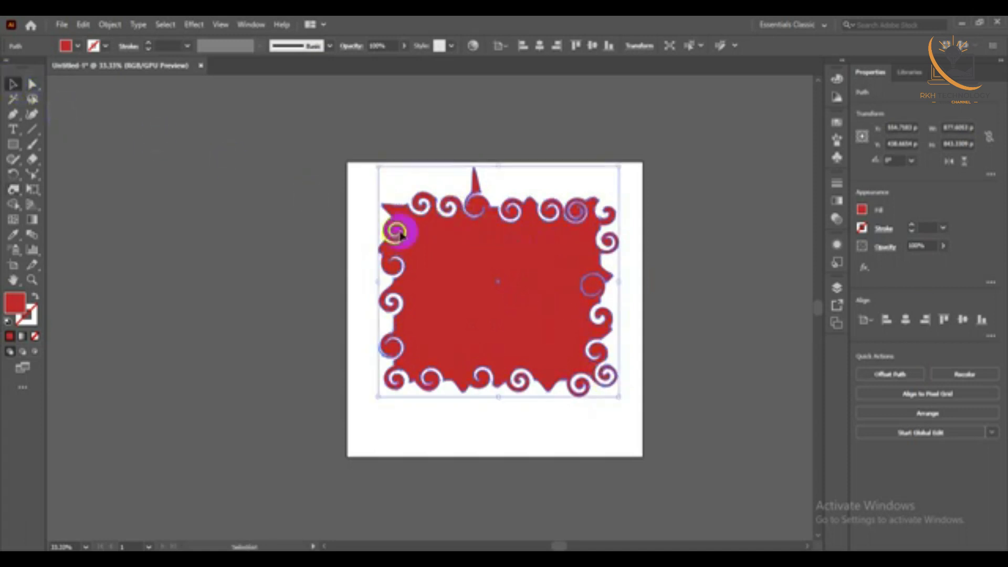
pyautogui.click(609, 427)
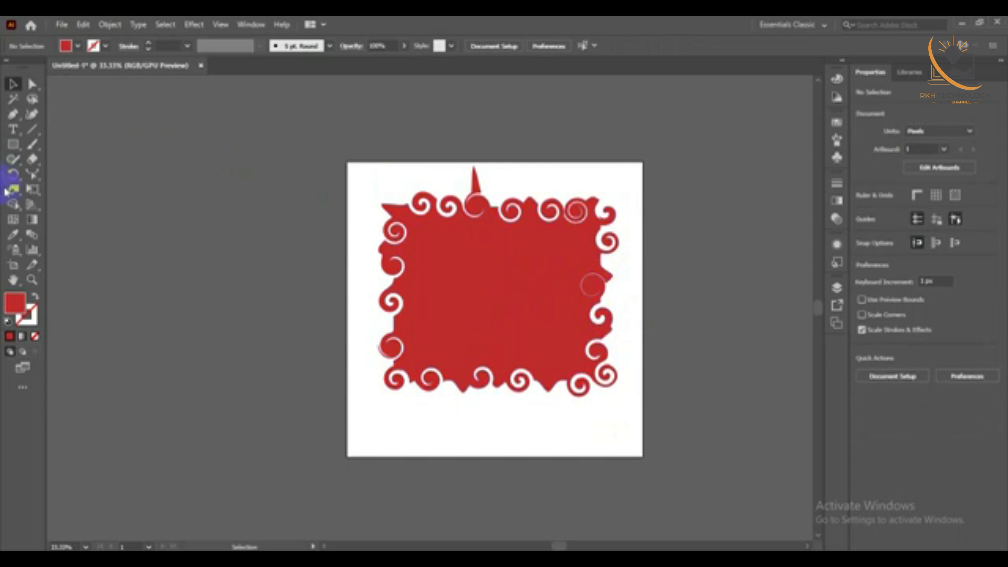
# Twirl the left and bottom-edge spirals further
pyautogui.moveTo(8, 190); pyautogui.dragTo(58, 221)
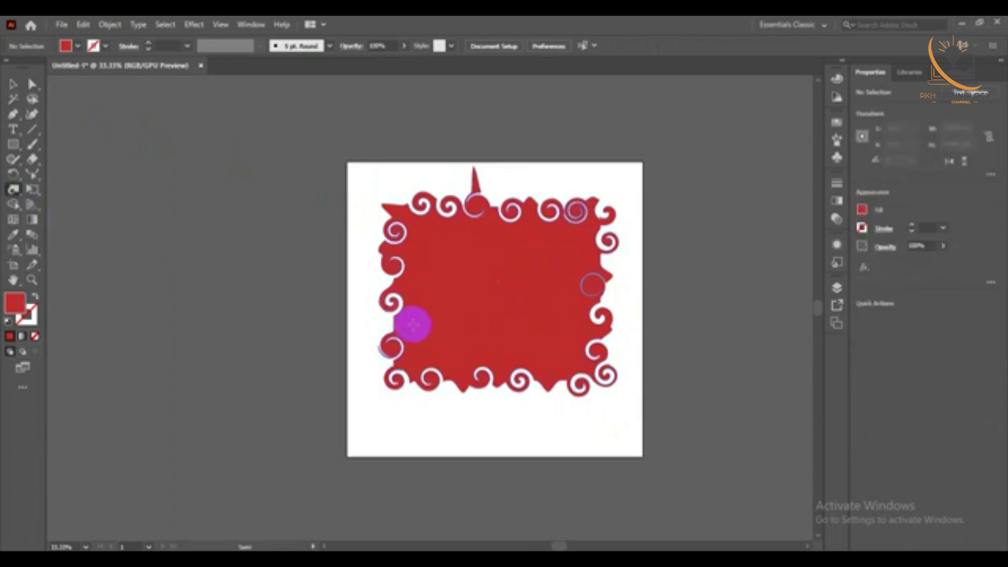
pyautogui.click(391, 299)
pyautogui.click(394, 347)
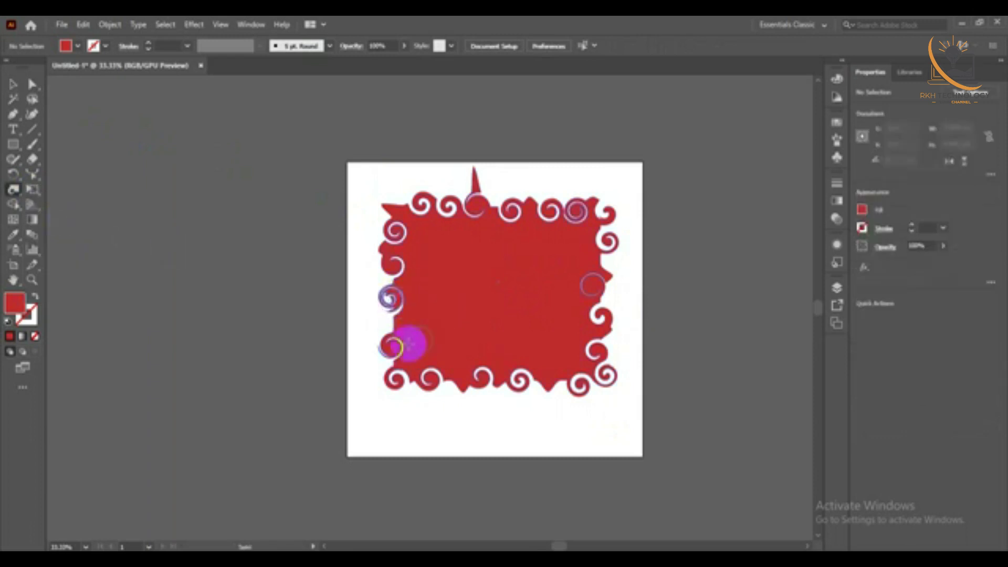
pyautogui.click(403, 326)
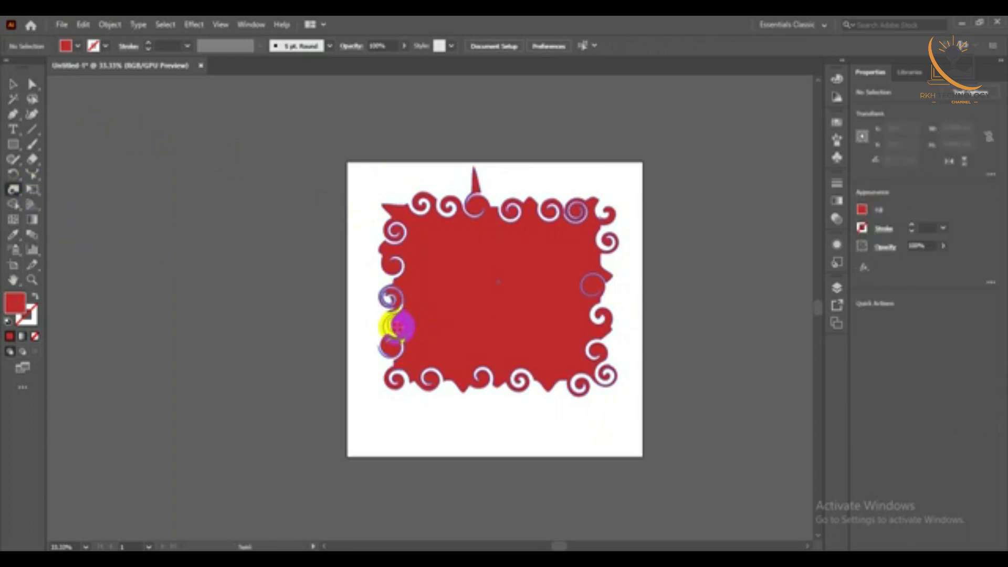
pyautogui.click(426, 377)
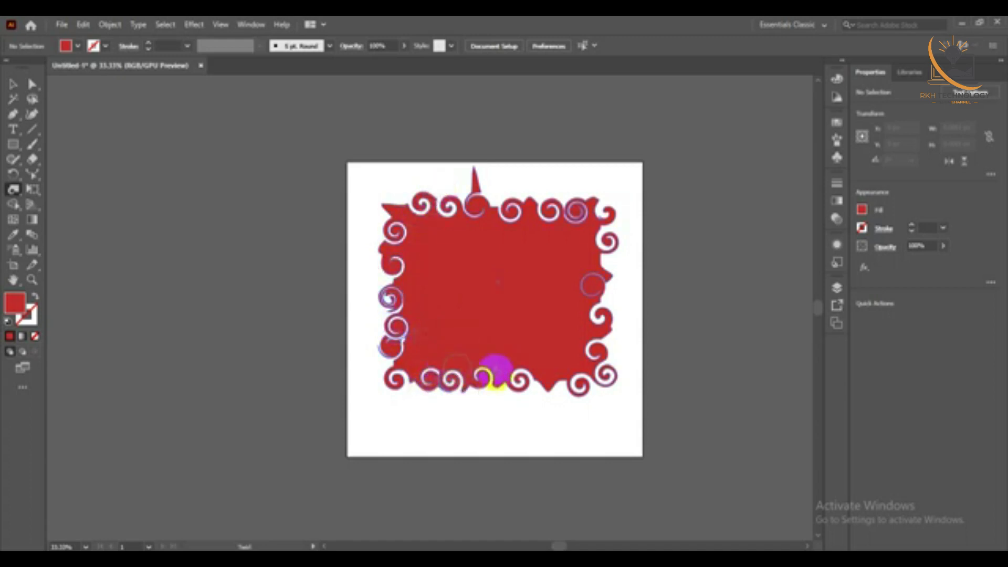
pyautogui.click(549, 375)
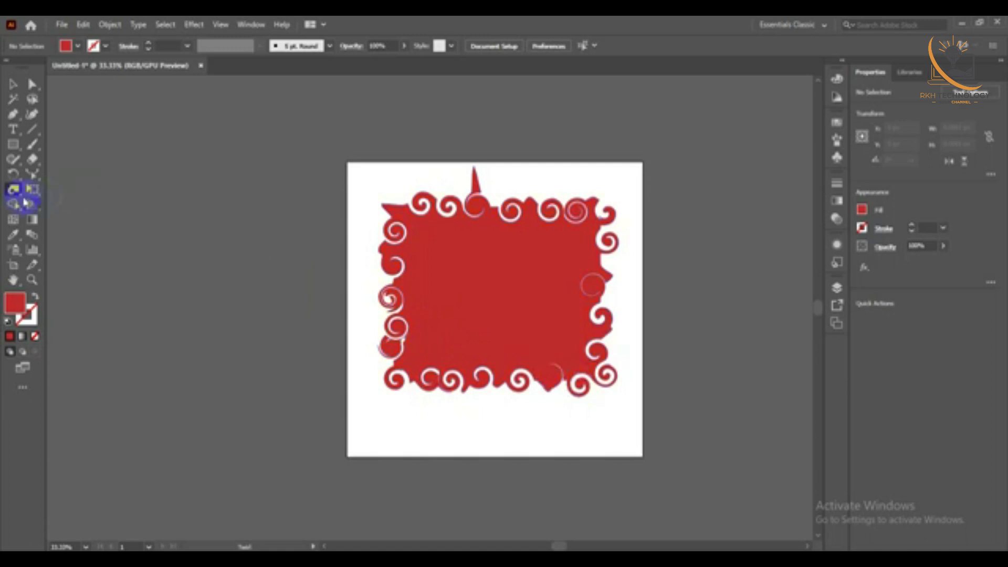
# Pucker the left swirl edge inward with the Pucker tool
pyautogui.click(16, 192)
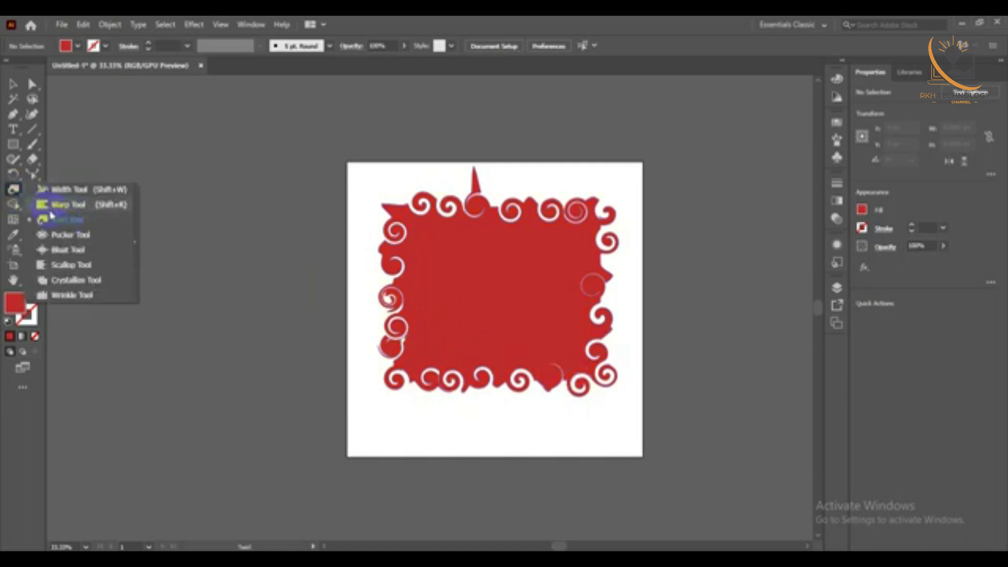
pyautogui.click(57, 237)
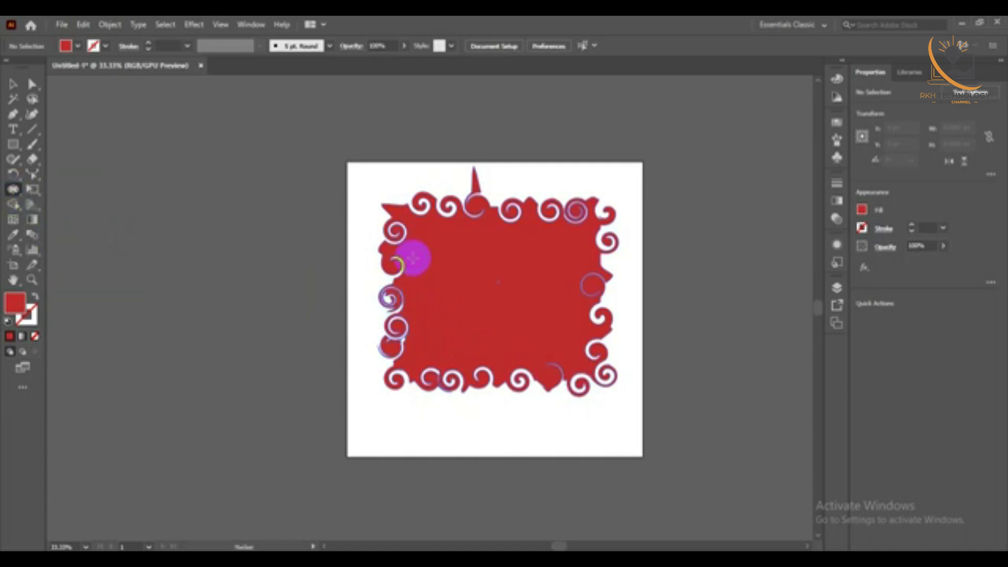
pyautogui.moveTo(386, 251)
pyautogui.mouseDown()
pyautogui.moveTo(423, 258)
pyautogui.moveTo(401, 281)
pyautogui.mouseUp()
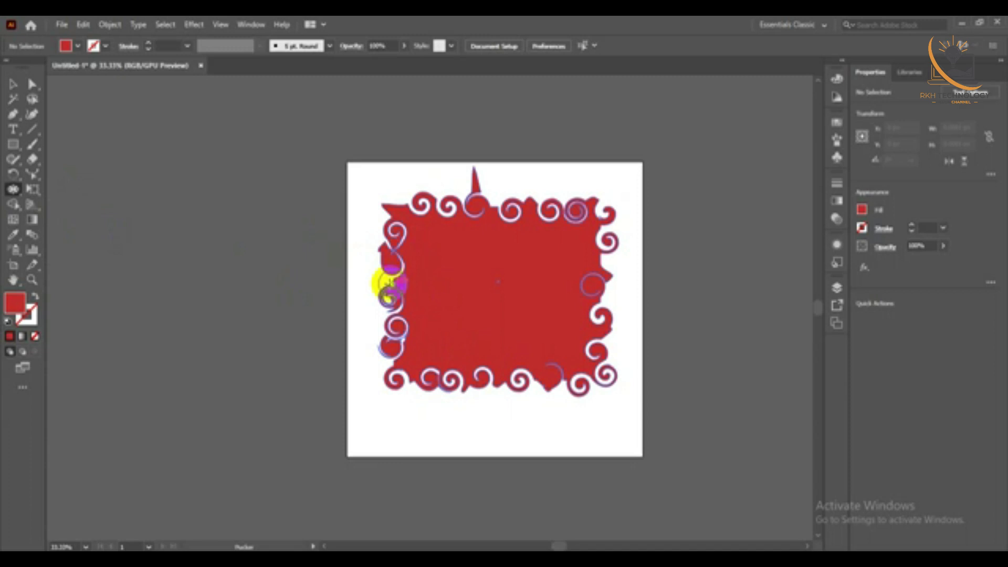
pyautogui.moveTo(388, 283); pyautogui.dragTo(422, 275)
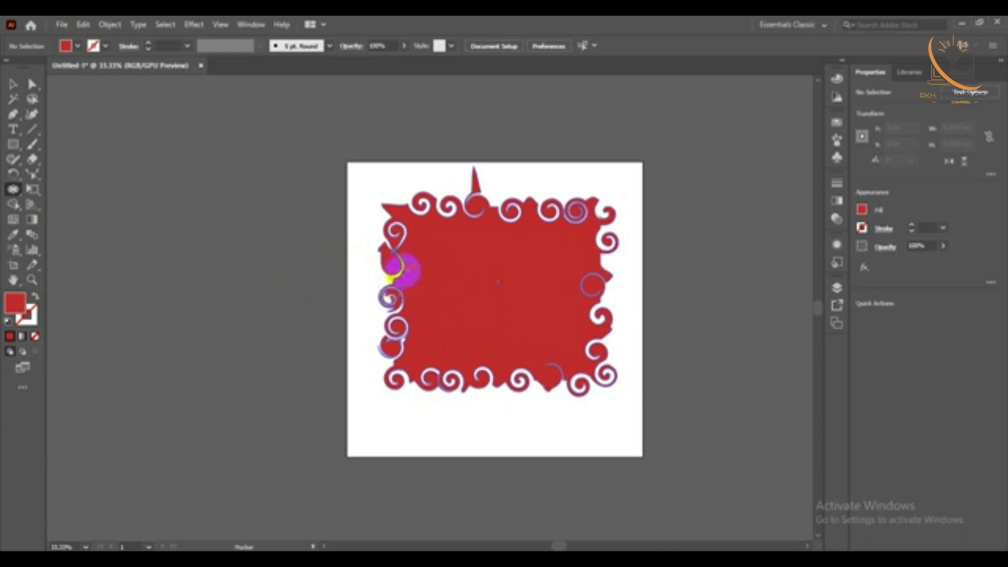
# Delete the spiral-edged artwork and draw a new red rectangle near the centre
pyautogui.click(13, 84)
pyautogui.click(419, 215)
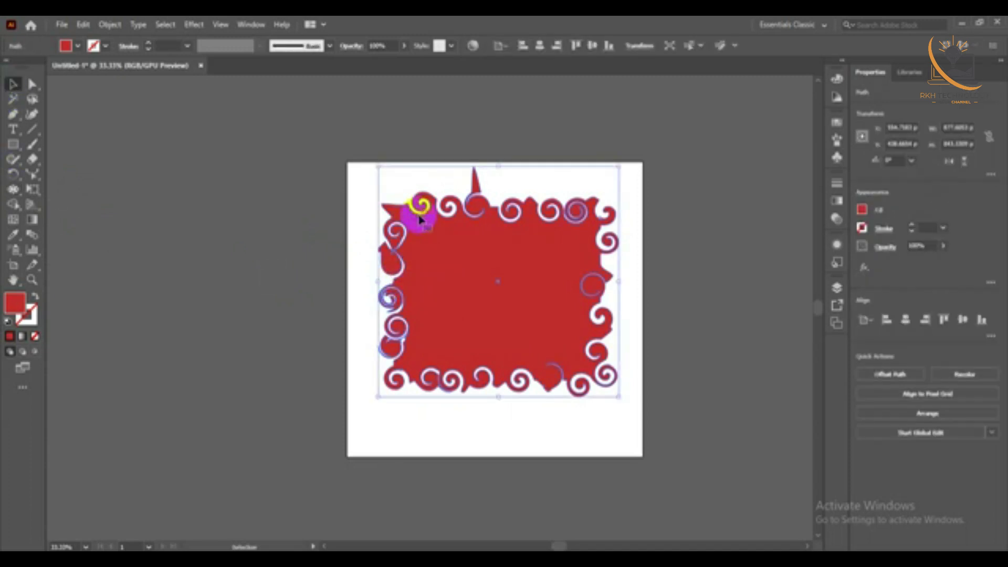
pyautogui.press('Delete')
pyautogui.click(13, 144)
pyautogui.moveTo(439, 230); pyautogui.dragTo(574, 350)
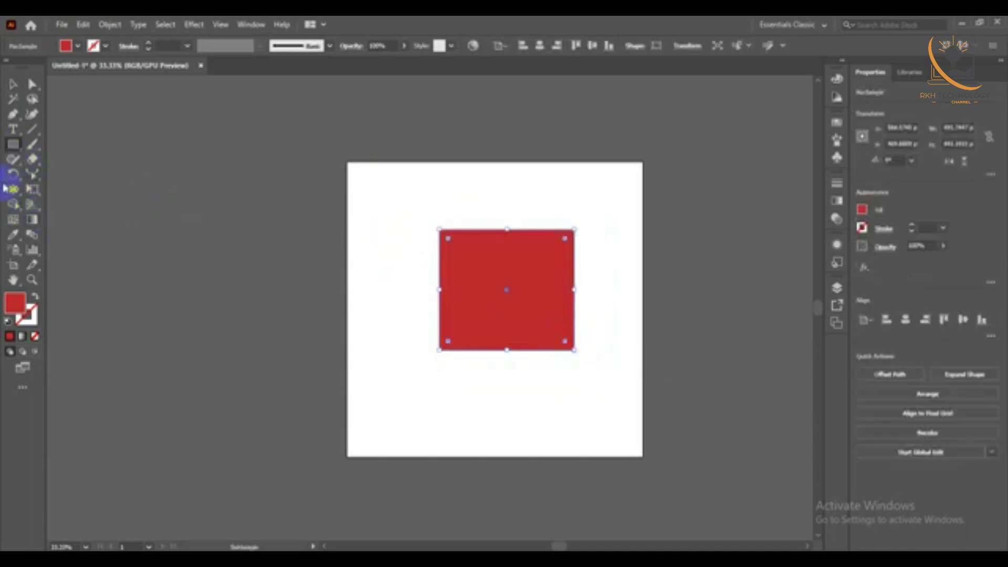
# Pucker the top-left corner and pull spikes and a tendril from the top edge
pyautogui.click(14, 189)
pyautogui.moveTo(443, 235); pyautogui.dragTo(469, 261)
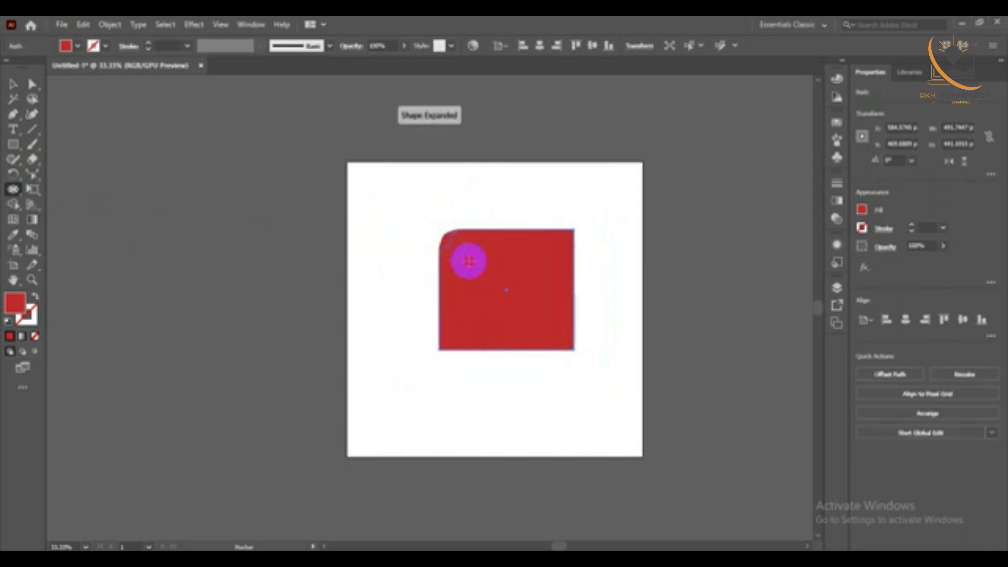
pyautogui.moveTo(583, 225); pyautogui.dragTo(541, 231)
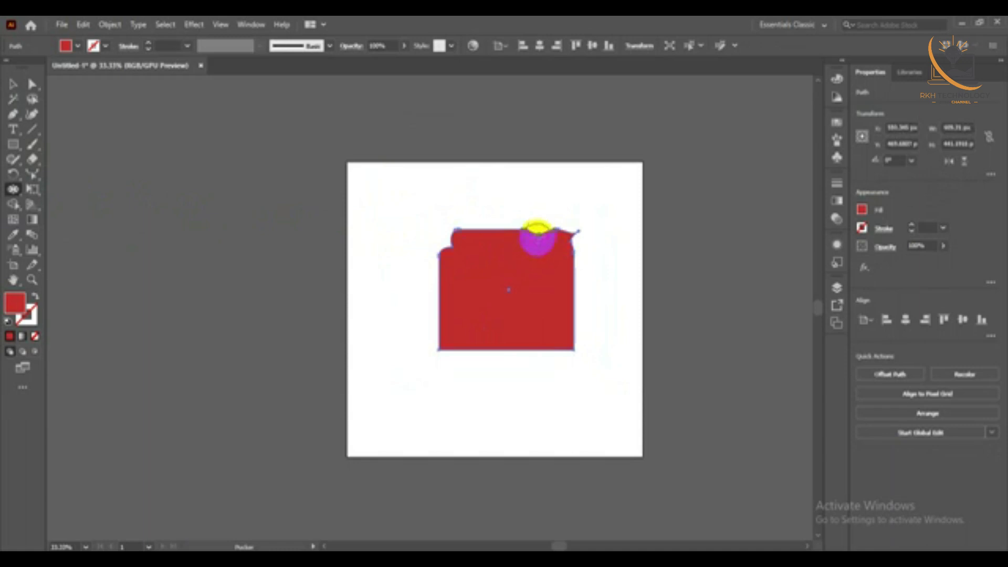
pyautogui.moveTo(536, 254)
pyautogui.mouseDown()
pyautogui.moveTo(513, 253)
pyautogui.moveTo(494, 182)
pyautogui.mouseUp()
pyautogui.moveTo(536, 254); pyautogui.dragTo(564, 194)
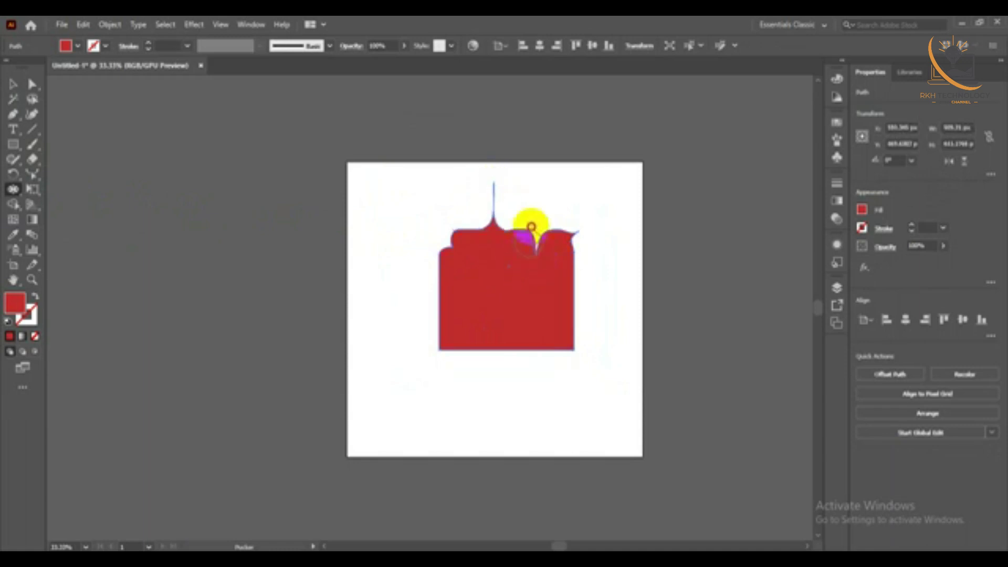
# Pull two spikes from the right edge and pinch tendrils down from the bottom edge
pyautogui.moveTo(554, 274); pyautogui.dragTo(597, 257)
pyautogui.moveTo(556, 315); pyautogui.dragTo(600, 328)
pyautogui.moveTo(520, 340); pyautogui.dragTo(443, 393)
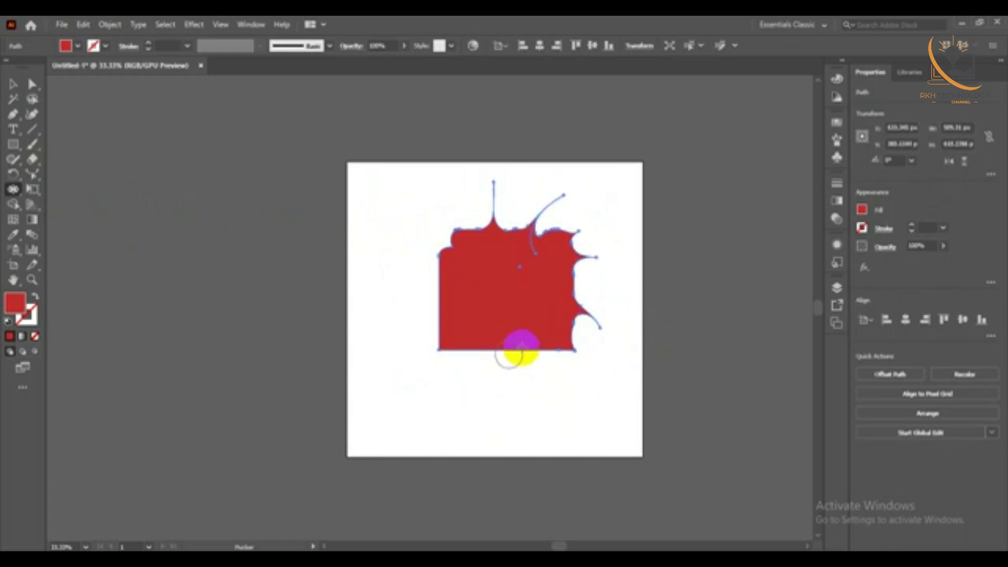
pyautogui.moveTo(520, 347); pyautogui.dragTo(468, 408)
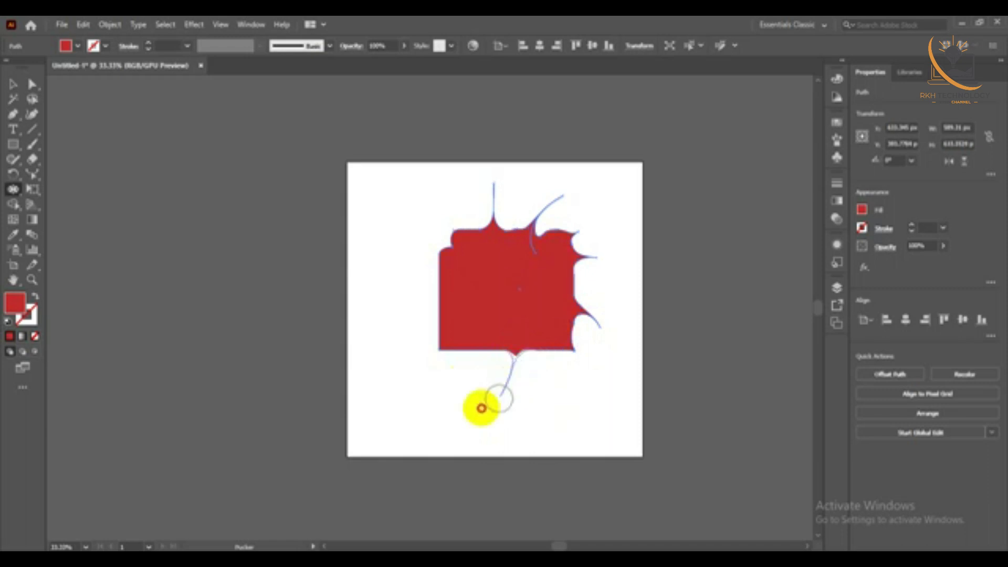
pyautogui.moveTo(459, 342); pyautogui.dragTo(412, 362)
pyautogui.click(444, 292)
pyautogui.click(439, 295)
pyautogui.click(553, 331)
pyautogui.click(436, 275)
# Make the left edge and top-left corner jagged with puckered spikes
pyautogui.moveTo(428, 286); pyautogui.dragTo(434, 243)
pyautogui.moveTo(503, 286)
pyautogui.mouseDown()
pyautogui.moveTo(469, 245)
pyautogui.moveTo(378, 216)
pyautogui.mouseUp()
pyautogui.click(446, 246)
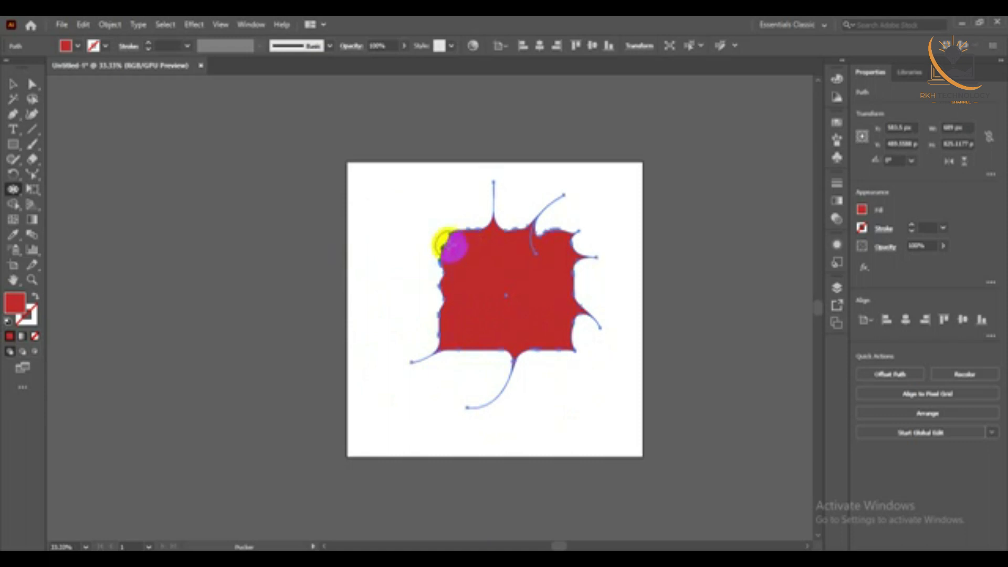
pyautogui.moveTo(479, 259); pyautogui.dragTo(450, 238)
pyautogui.moveTo(432, 284)
pyautogui.mouseDown()
pyautogui.moveTo(449, 264)
pyautogui.moveTo(344, 257)
pyautogui.mouseUp()
pyautogui.click(461, 228)
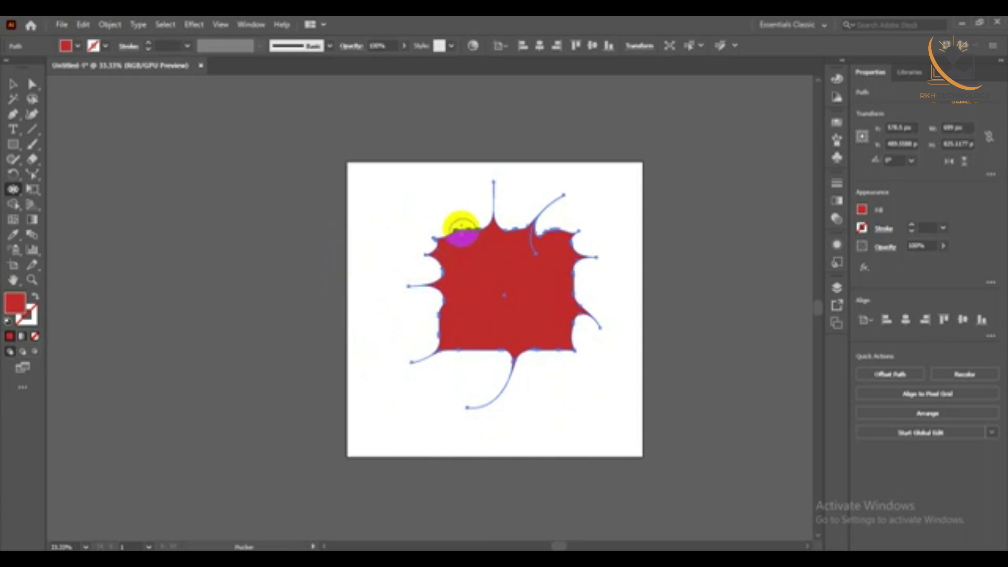
pyautogui.click(567, 347)
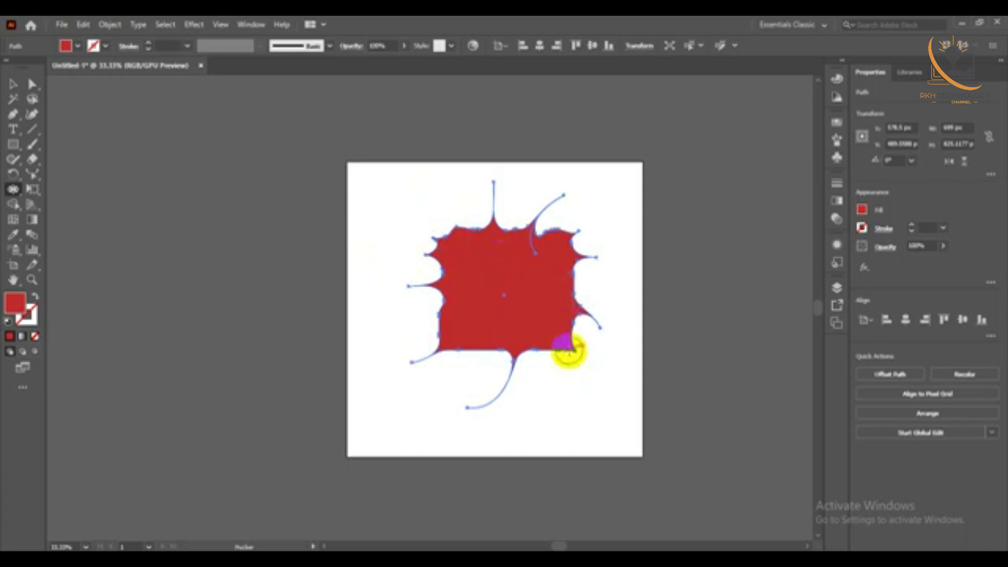
pyautogui.rightClick(13, 189)
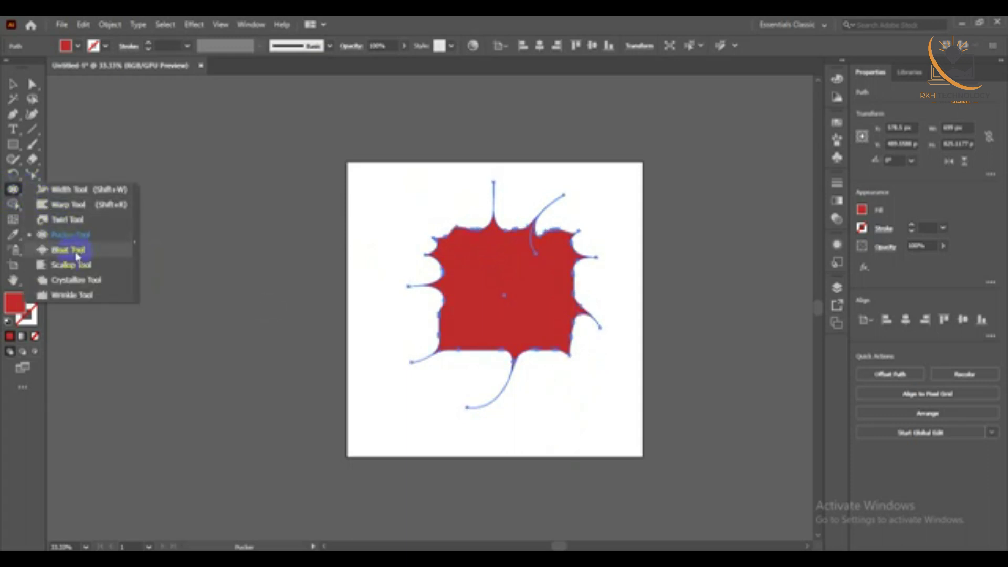
# Bloat the splash's left and top-left edges into rounded lobes
pyautogui.click(76, 252)
pyautogui.click(478, 337)
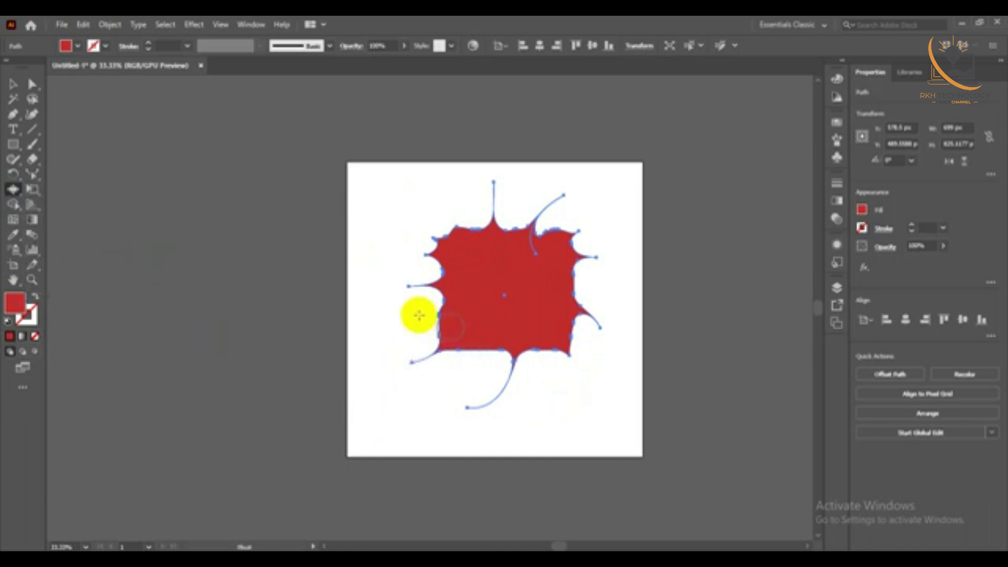
pyautogui.click(436, 322)
pyautogui.moveTo(435, 321); pyautogui.dragTo(440, 325)
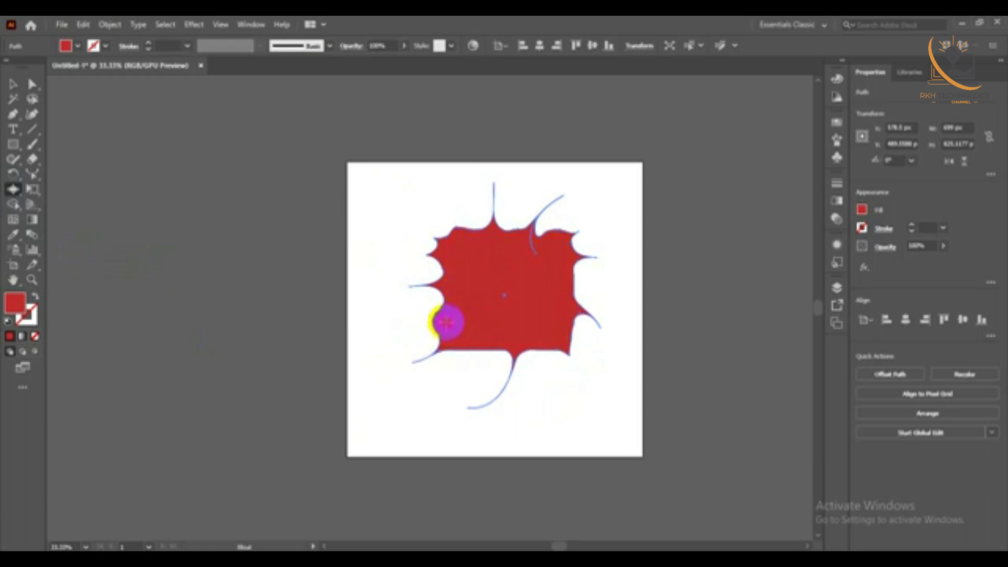
pyautogui.moveTo(447, 322); pyautogui.dragTo(443, 226)
pyautogui.click(450, 228)
pyautogui.click(439, 227)
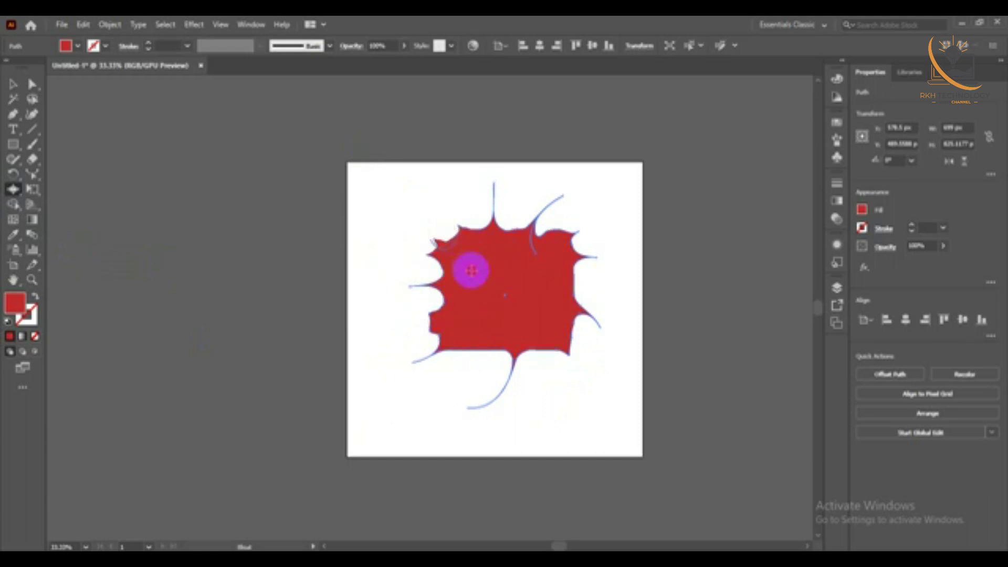
pyautogui.click(445, 234)
pyautogui.click(592, 261)
# Notch the upper-right edge and push a deep notch into the bottom edge
pyautogui.moveTo(580, 243); pyautogui.dragTo(558, 267)
pyautogui.click(561, 256)
pyautogui.click(545, 360)
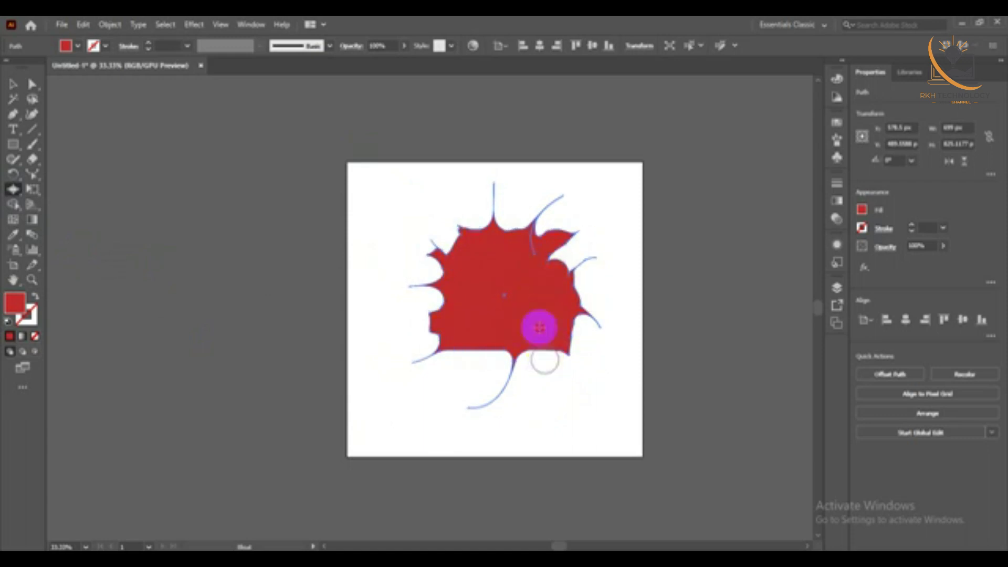
pyautogui.click(547, 345)
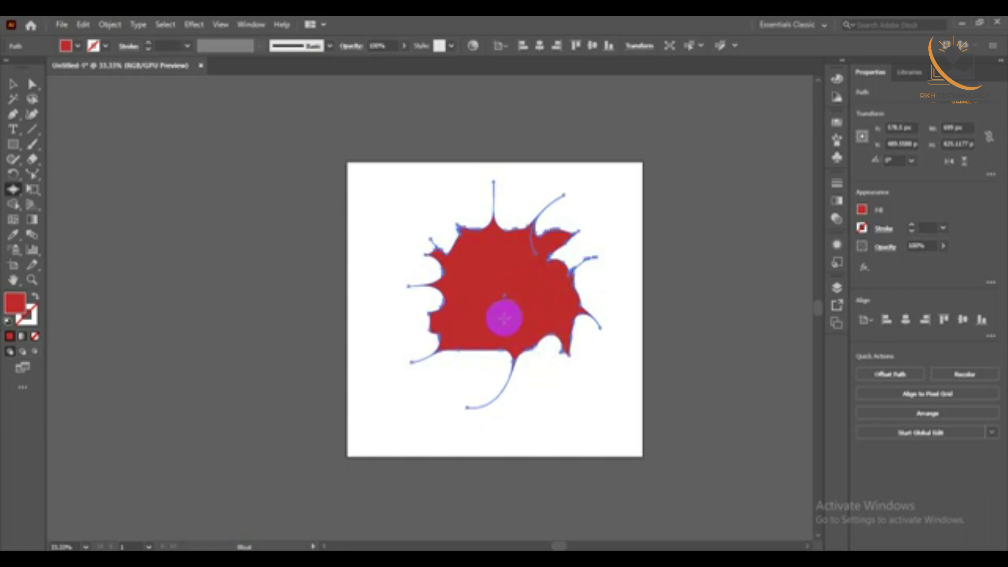
pyautogui.click(482, 359)
pyautogui.moveTo(479, 351); pyautogui.dragTo(480, 313)
pyautogui.click(481, 296)
# Pull long arms up-left and down, reshape the lower edges, then select the splash
pyautogui.moveTo(482, 286); pyautogui.dragTo(426, 154)
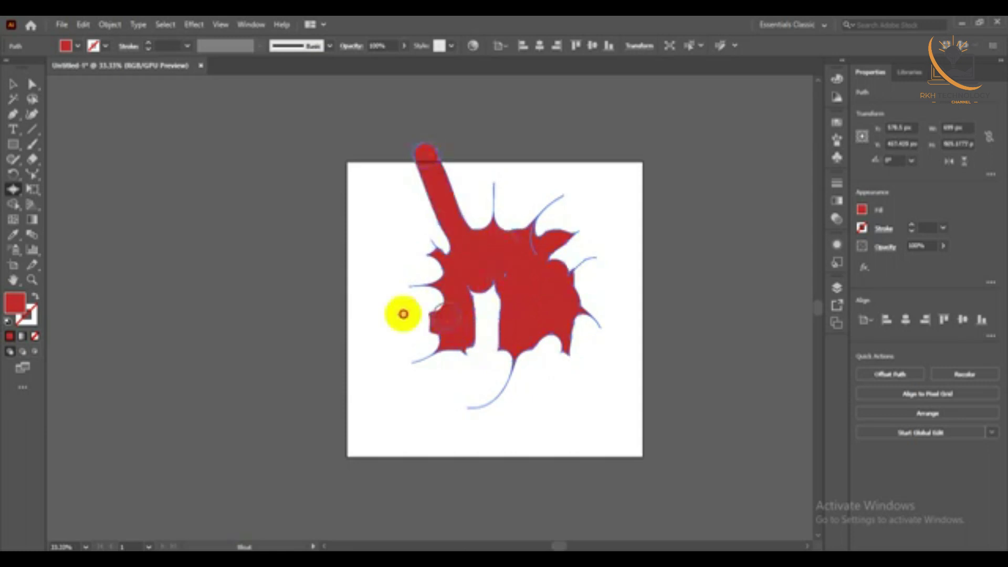
pyautogui.moveTo(404, 313)
pyautogui.mouseDown()
pyautogui.moveTo(426, 322)
pyautogui.moveTo(431, 336)
pyautogui.mouseUp()
pyautogui.moveTo(520, 344)
pyautogui.mouseDown()
pyautogui.moveTo(502, 357)
pyautogui.moveTo(540, 360)
pyautogui.mouseUp()
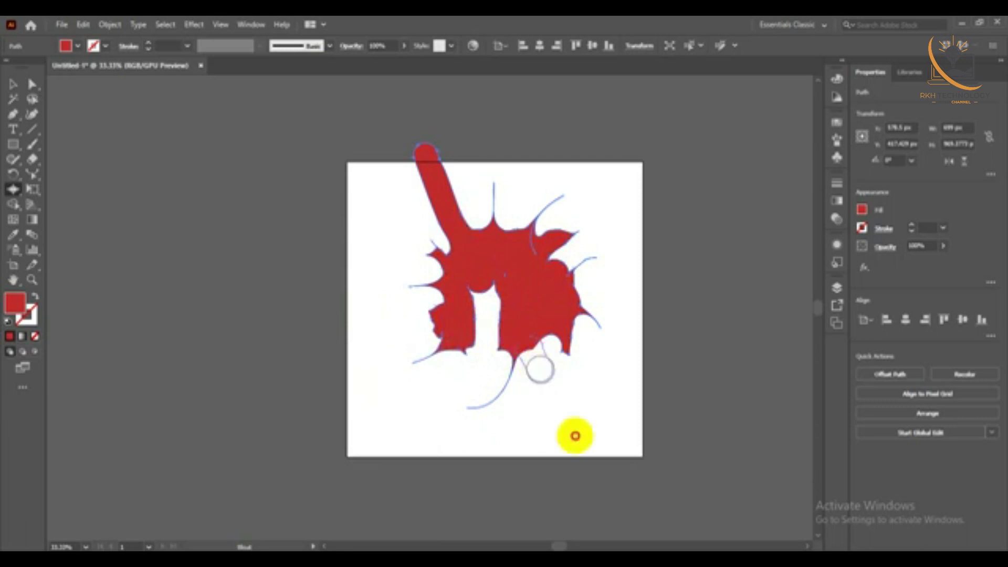
pyautogui.moveTo(556, 336); pyautogui.dragTo(556, 335)
pyautogui.moveTo(585, 305); pyautogui.dragTo(583, 304)
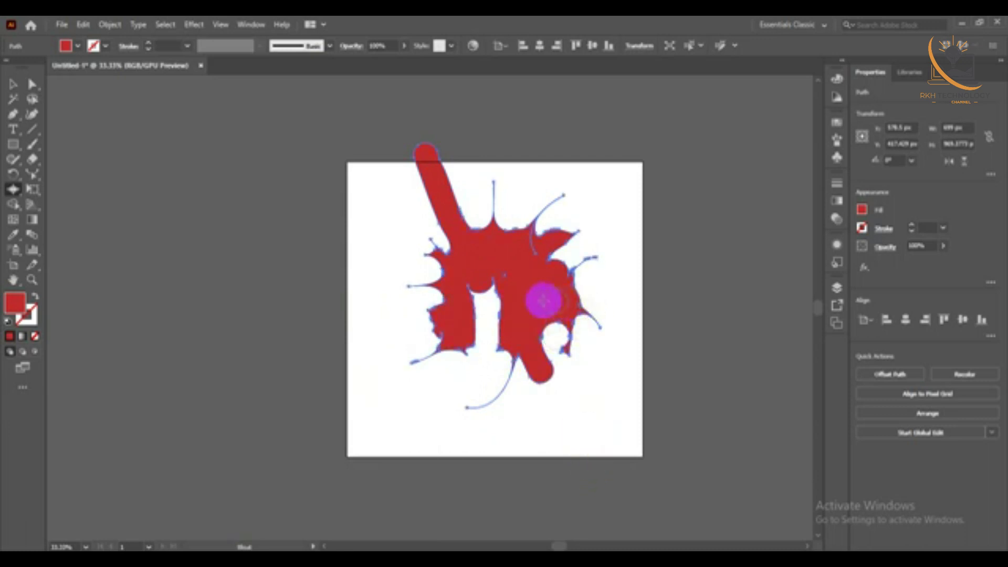
pyautogui.moveTo(530, 349); pyautogui.dragTo(498, 334)
pyautogui.moveTo(488, 294); pyautogui.dragTo(496, 290)
pyautogui.moveTo(479, 354); pyautogui.dragTo(440, 353)
pyautogui.moveTo(566, 328); pyautogui.dragTo(566, 328)
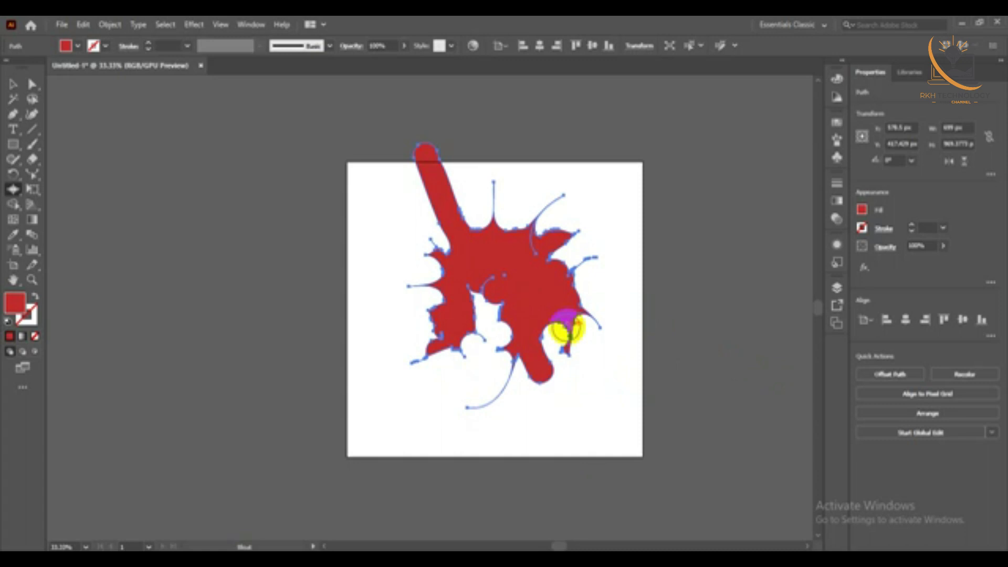
pyautogui.click(13, 84)
pyautogui.click(476, 248)
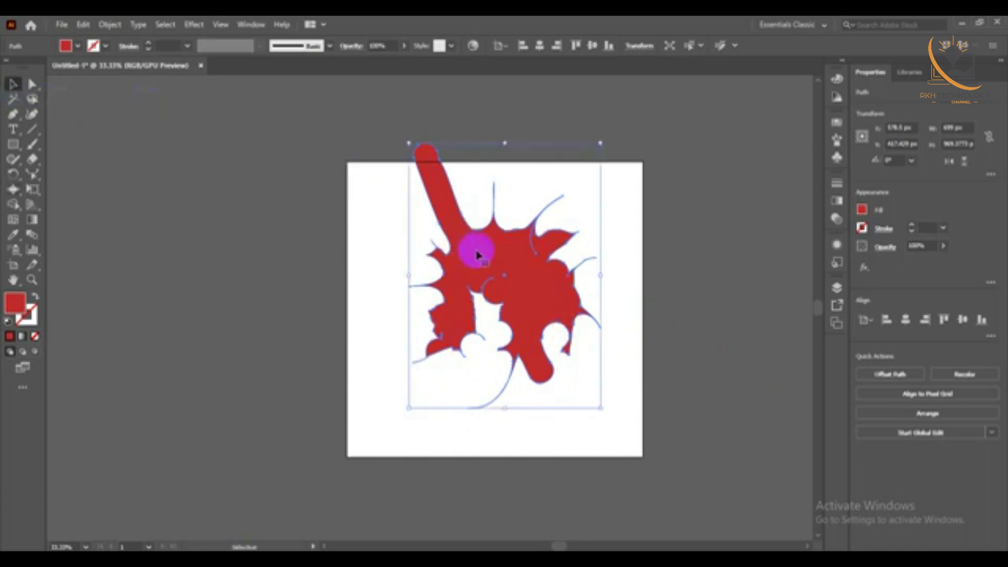
# Replace the splash with a new rectangle and scallop its right, top-left and left edges
pyautogui.press('Delete')
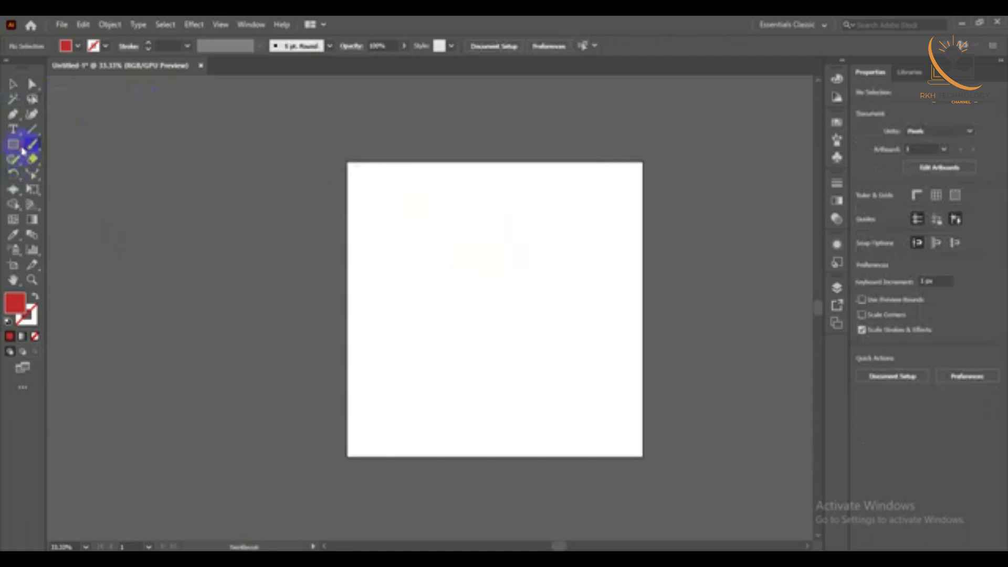
pyautogui.moveTo(417, 252); pyautogui.dragTo(545, 360)
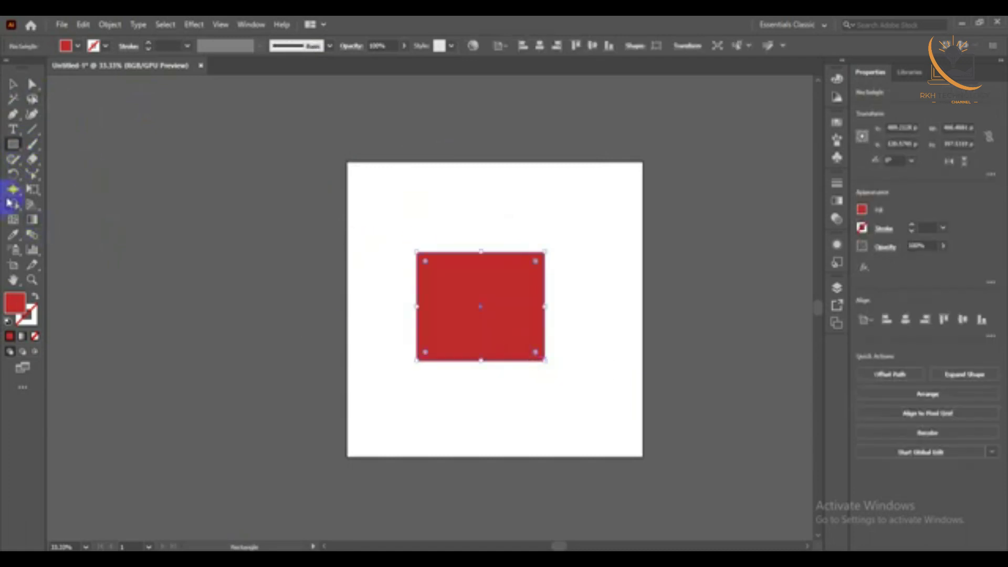
pyautogui.moveTo(13, 190); pyautogui.dragTo(57, 263)
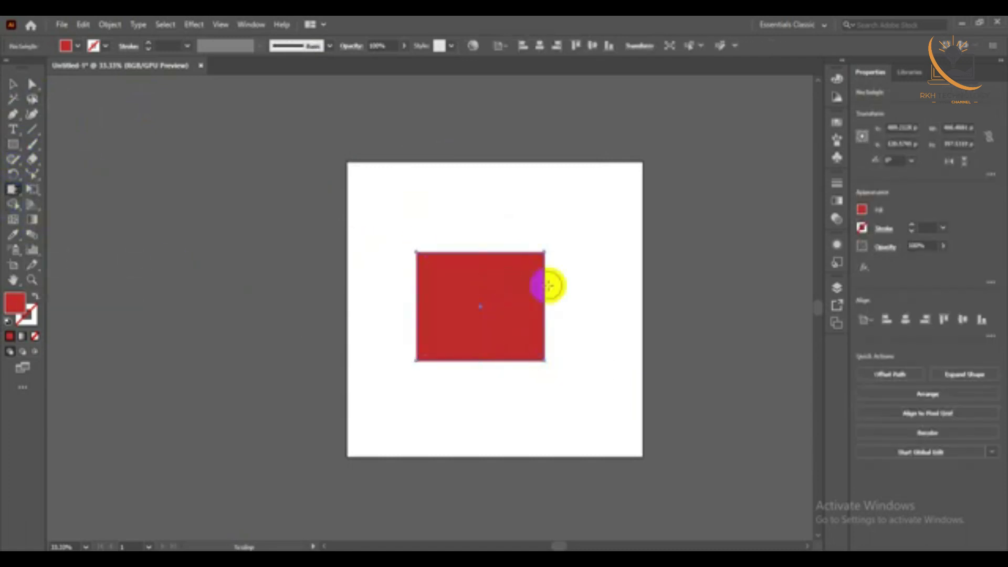
pyautogui.moveTo(548, 278)
pyautogui.mouseDown()
pyautogui.moveTo(569, 283)
pyautogui.moveTo(500, 259)
pyautogui.moveTo(551, 254)
pyautogui.moveTo(528, 257)
pyautogui.mouseUp()
pyautogui.click(429, 255)
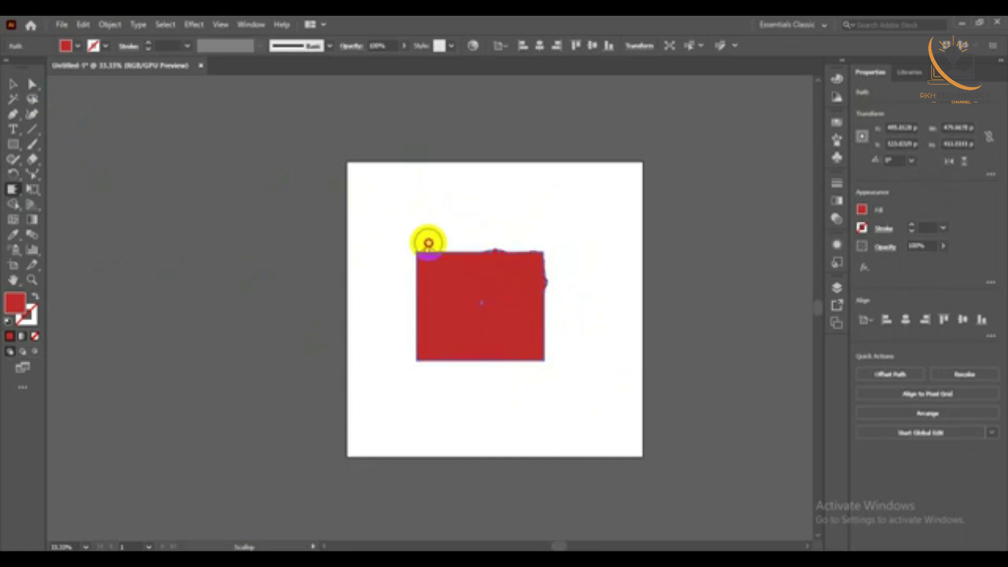
pyautogui.moveTo(428, 246); pyautogui.dragTo(411, 304)
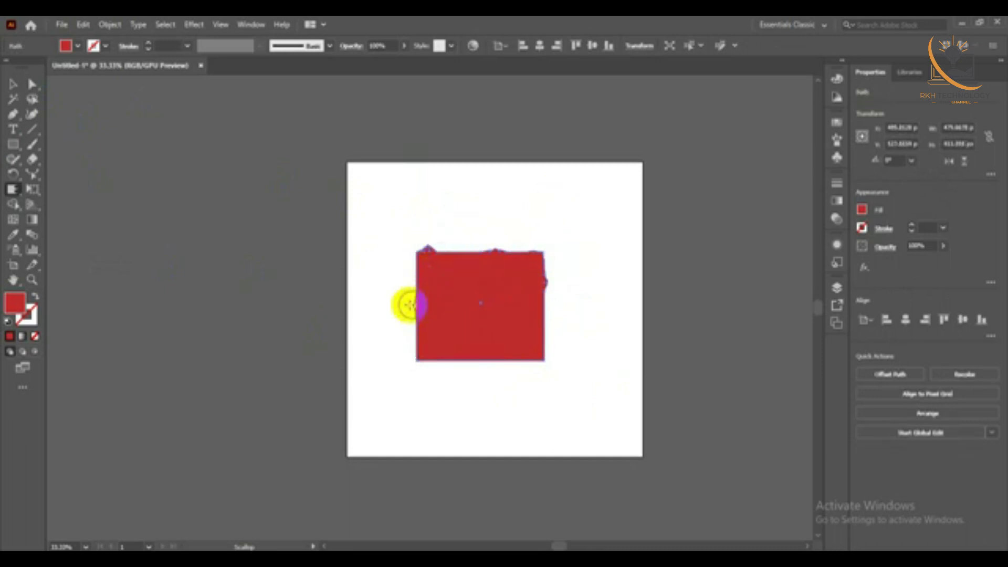
pyautogui.moveTo(404, 308)
pyautogui.mouseDown()
pyautogui.moveTo(452, 367)
pyautogui.moveTo(512, 367)
pyautogui.moveTo(547, 364)
pyautogui.moveTo(552, 298)
pyautogui.mouseUp()
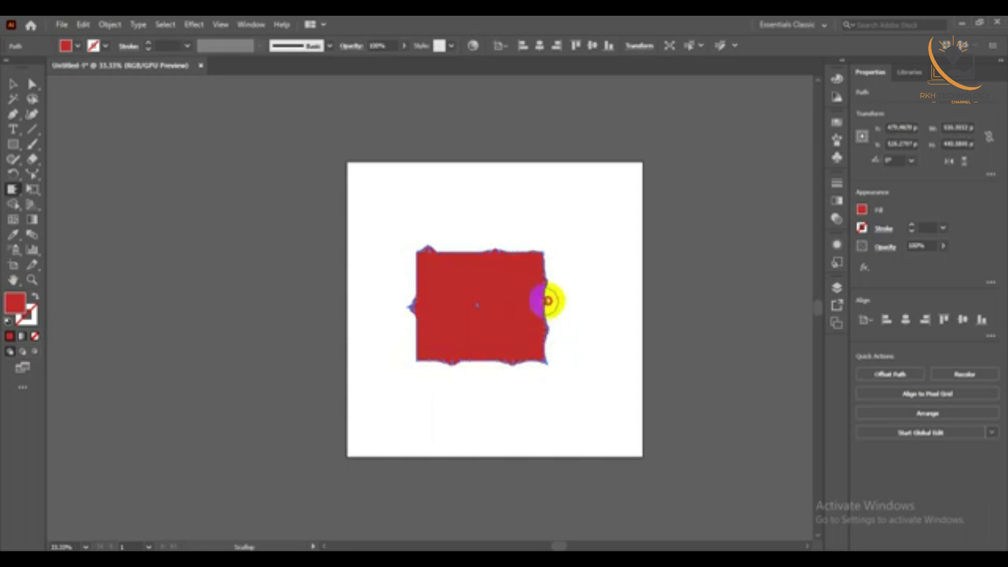
pyautogui.scroll(6, 542, 308)
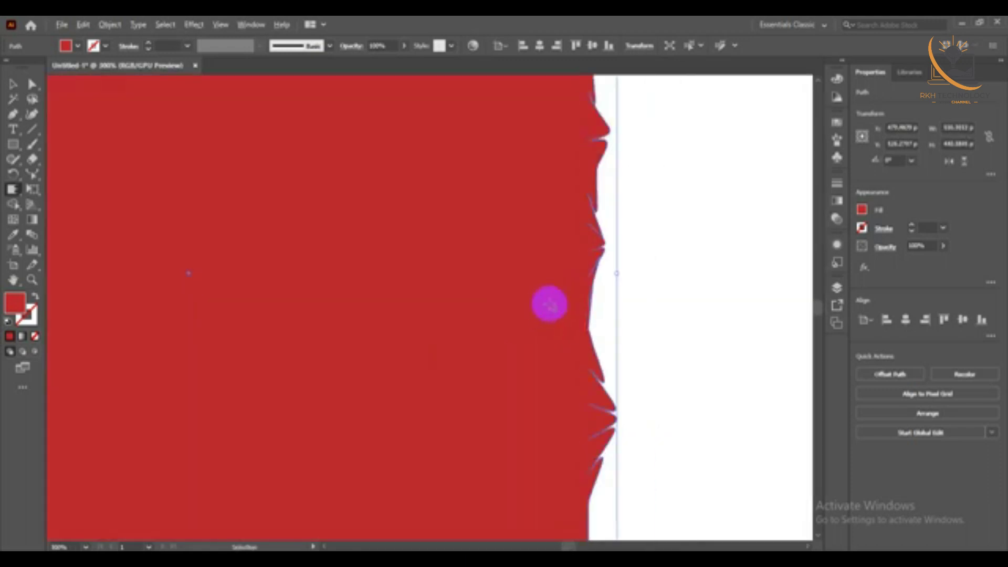
# Add clusters of scalloped spikes along the red rectangle's top edge
pyautogui.scroll(5, 583, 236)
pyautogui.scroll(-2, 352, 236)
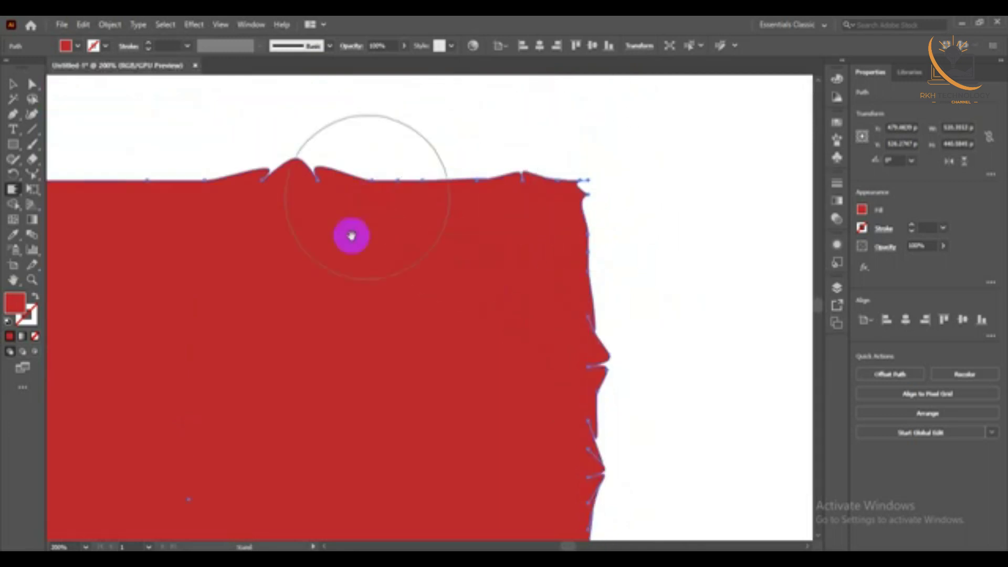
pyautogui.moveTo(352, 236); pyautogui.dragTo(734, 236)
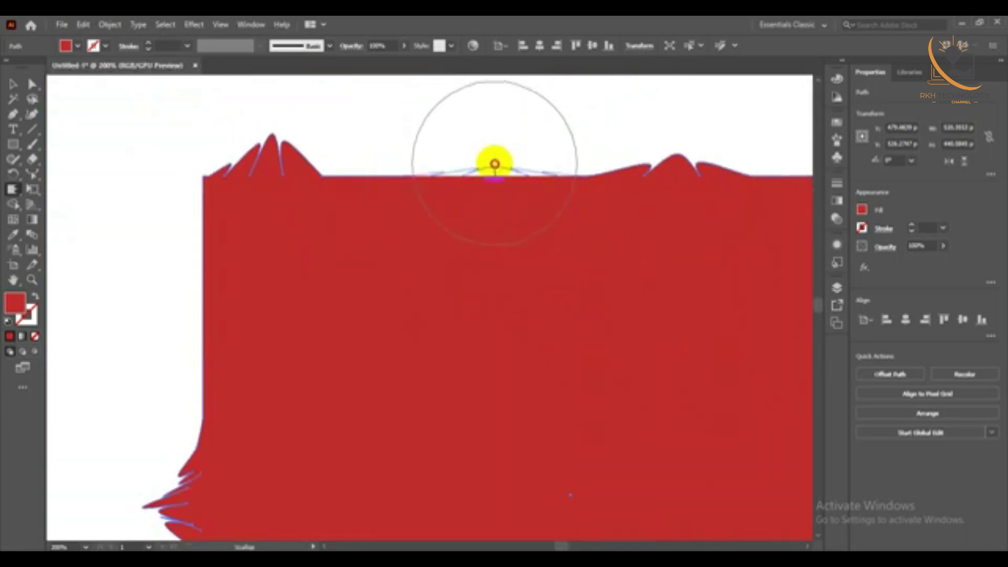
pyautogui.moveTo(495, 164); pyautogui.dragTo(404, 152)
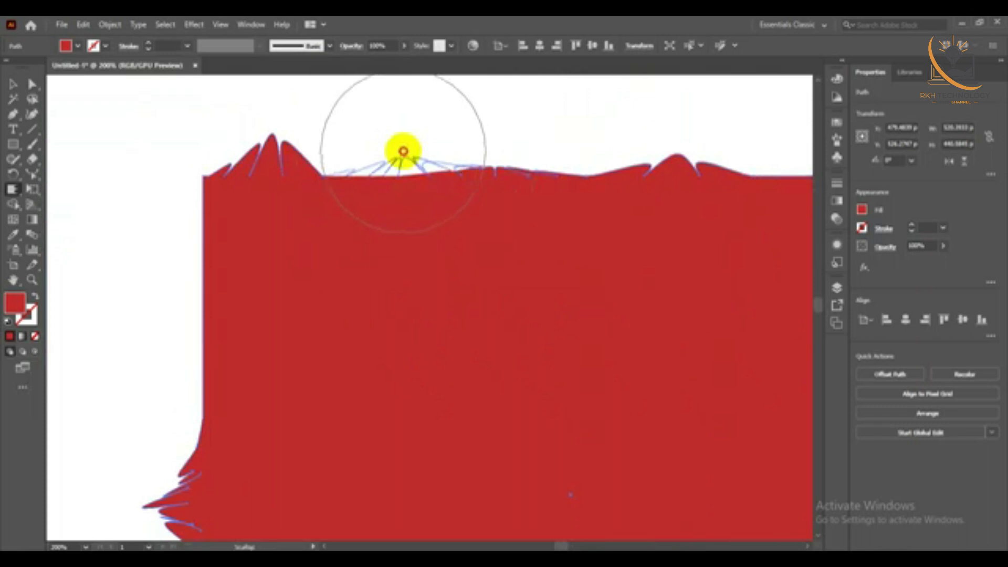
pyautogui.click(488, 176)
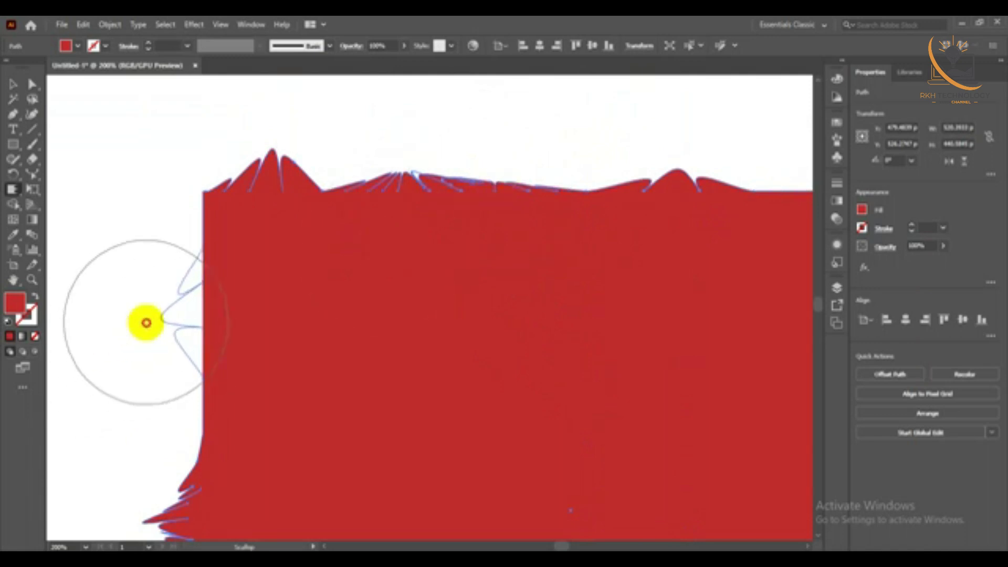
# Scallop the rectangle's left edge into bumps and a concave bite, then zoom back out
pyautogui.moveTo(146, 322); pyautogui.dragTo(173, 412)
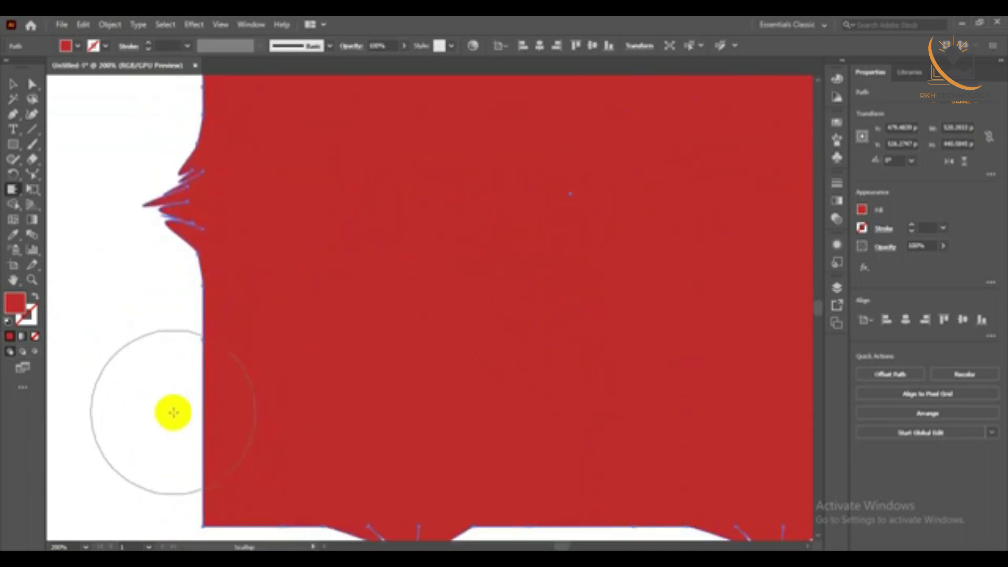
pyautogui.moveTo(173, 413); pyautogui.dragTo(175, 413)
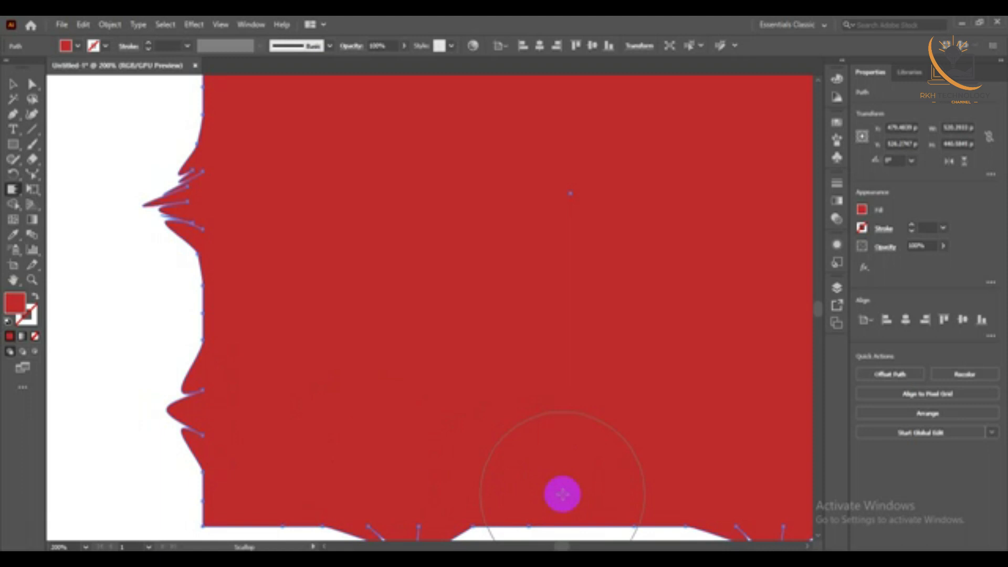
pyautogui.scroll(3, 78, 198)
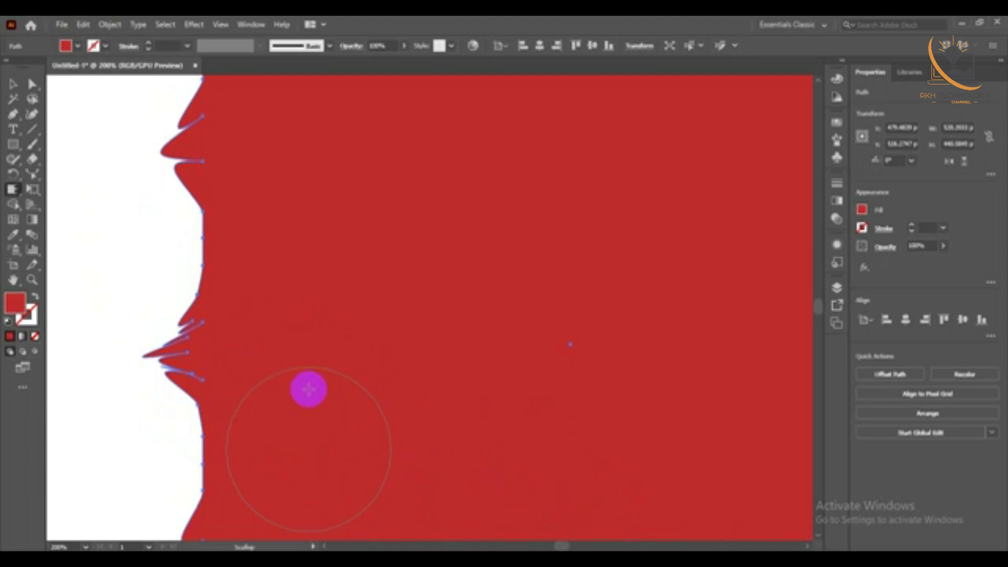
pyautogui.scroll(3, 309, 389)
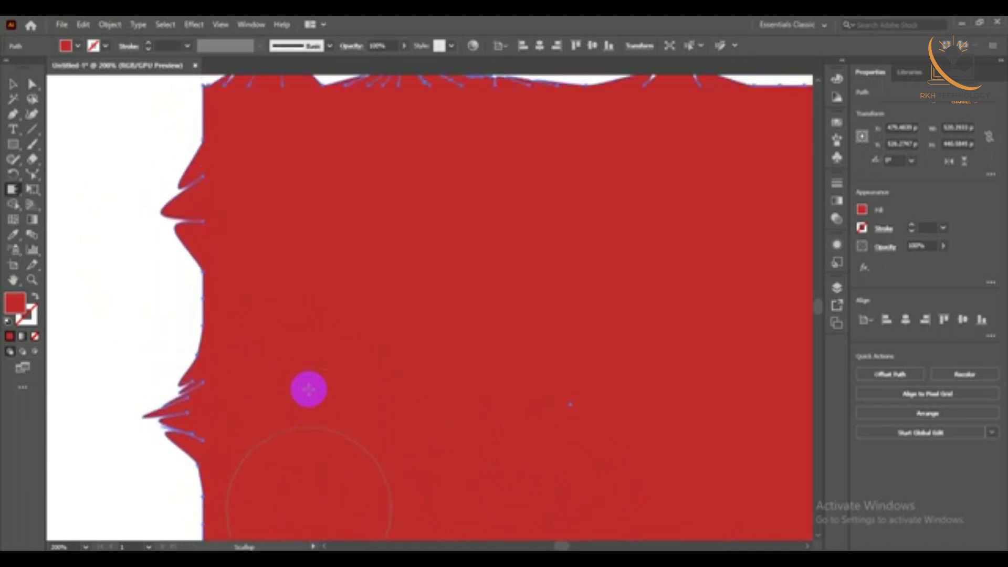
pyautogui.press('v')
pyautogui.press('ctrl')
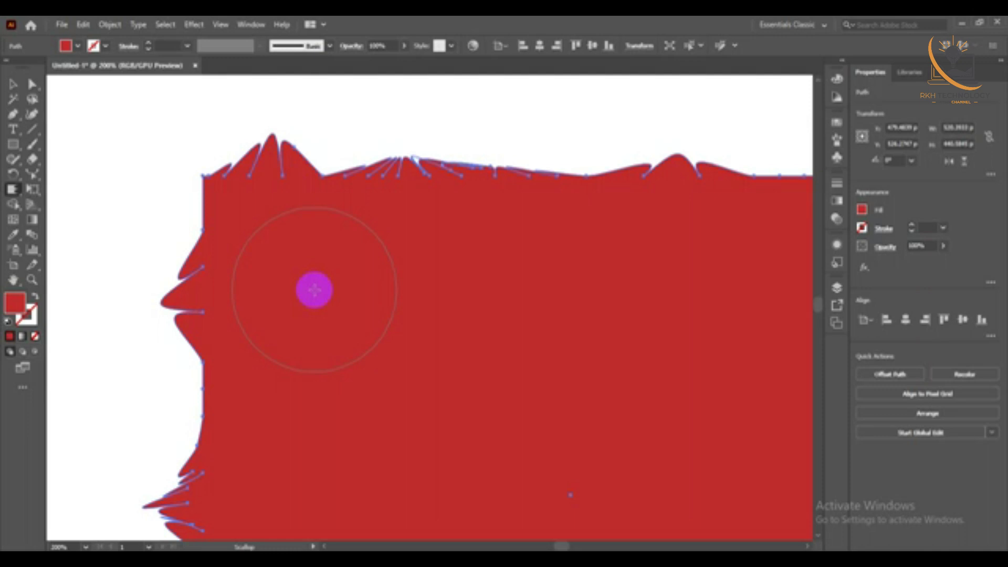
pyautogui.moveTo(162, 409); pyautogui.dragTo(163, 400)
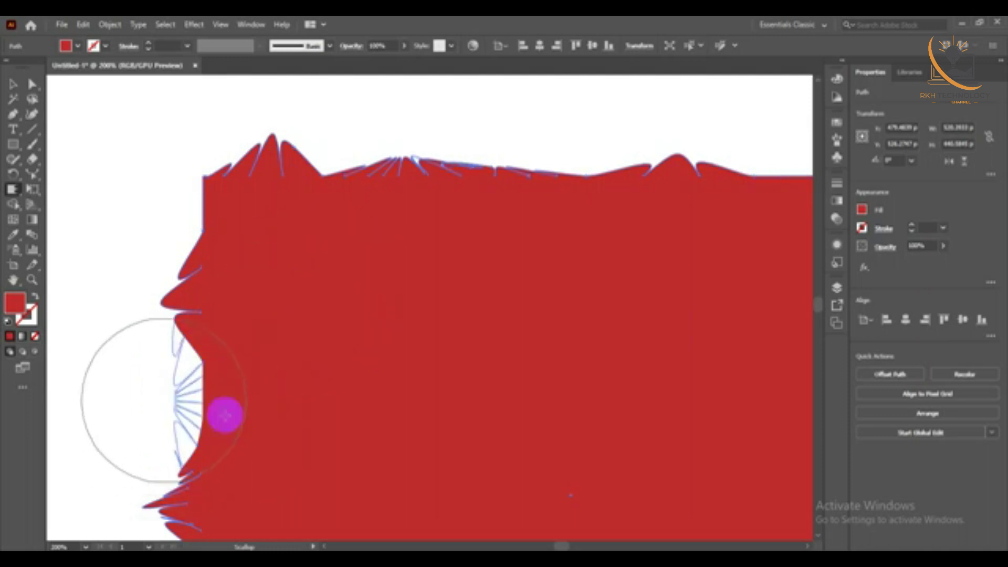
pyautogui.scroll(-2, 306, 437)
pyautogui.moveTo(191, 507); pyautogui.dragTo(192, 506)
pyautogui.scroll(-2, 317, 362)
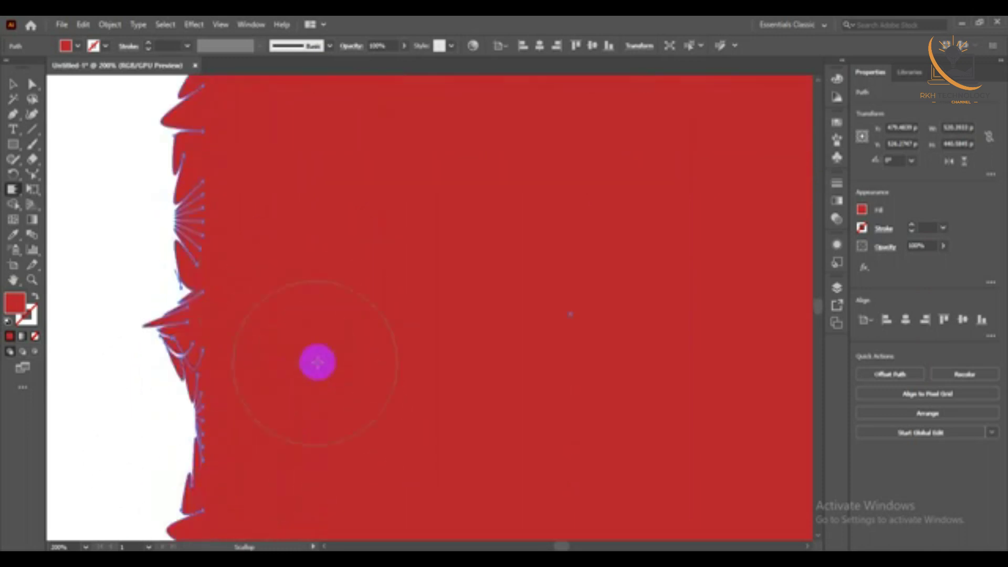
pyautogui.scroll(-2, 317, 363)
pyautogui.scroll(-3, 320, 360)
# Delete the scalloped shape and draw a new red rectangle on the artboard
pyautogui.click(12, 87)
pyautogui.click(408, 303)
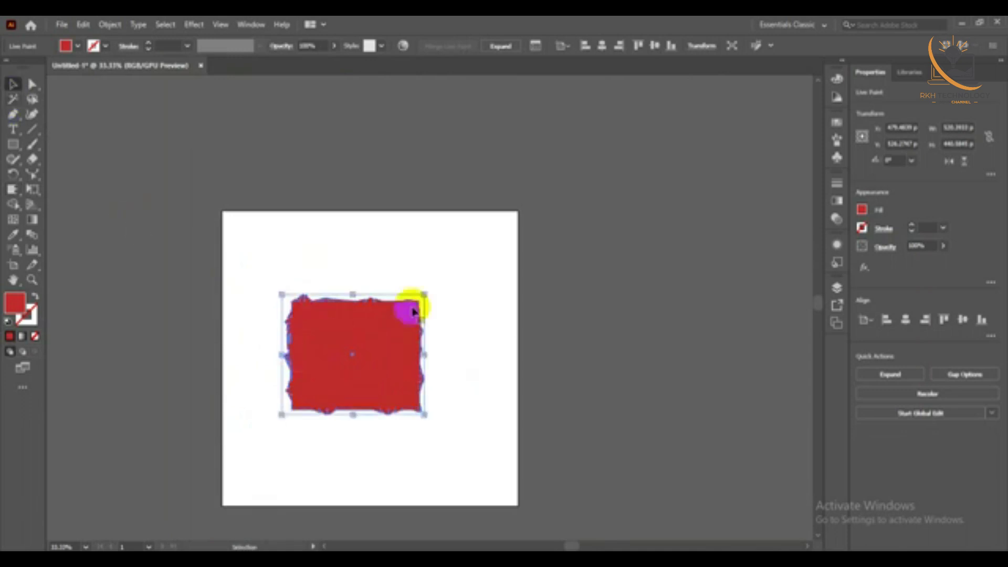
pyautogui.press('Delete')
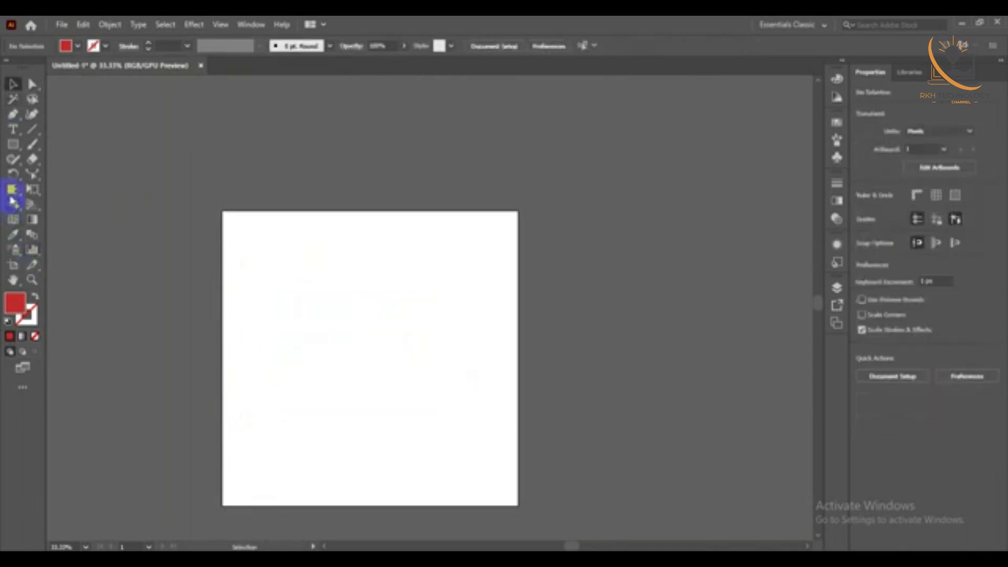
pyautogui.click(13, 203)
pyautogui.click(62, 279)
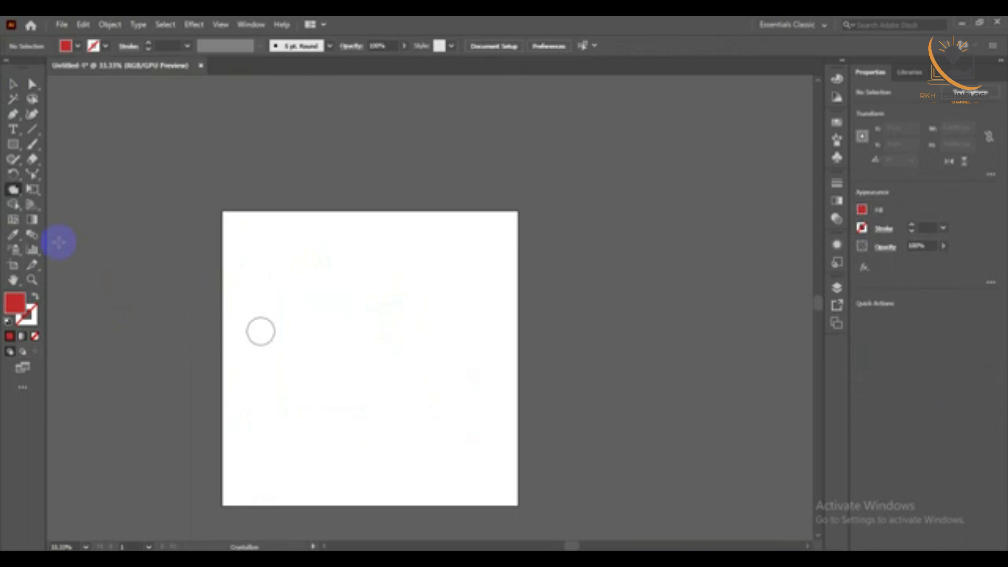
pyautogui.click(15, 149)
pyautogui.moveTo(294, 305); pyautogui.dragTo(403, 410)
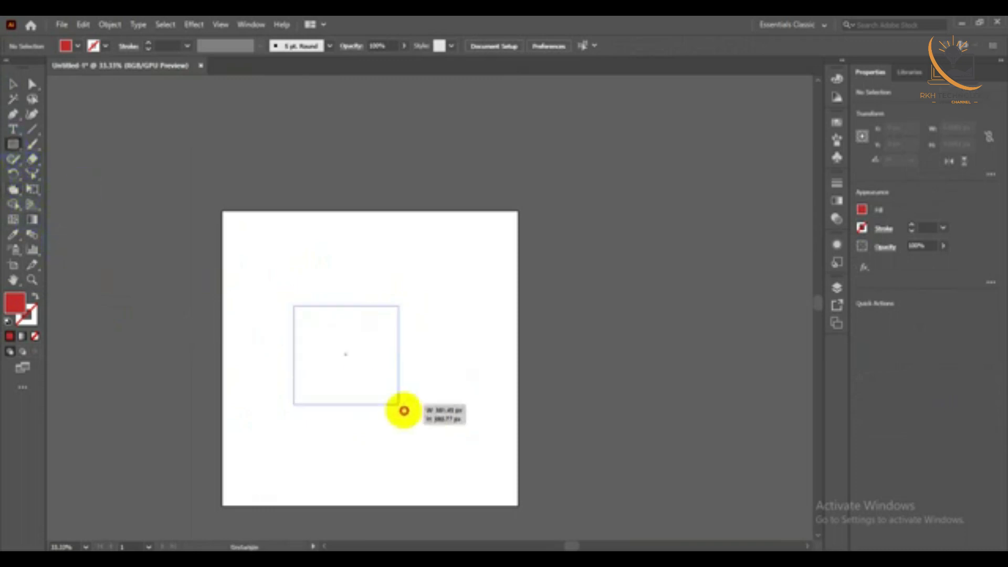
# Crystallize the new rectangle's top corners, top edge and bottom edge into spikes
pyautogui.click(16, 194)
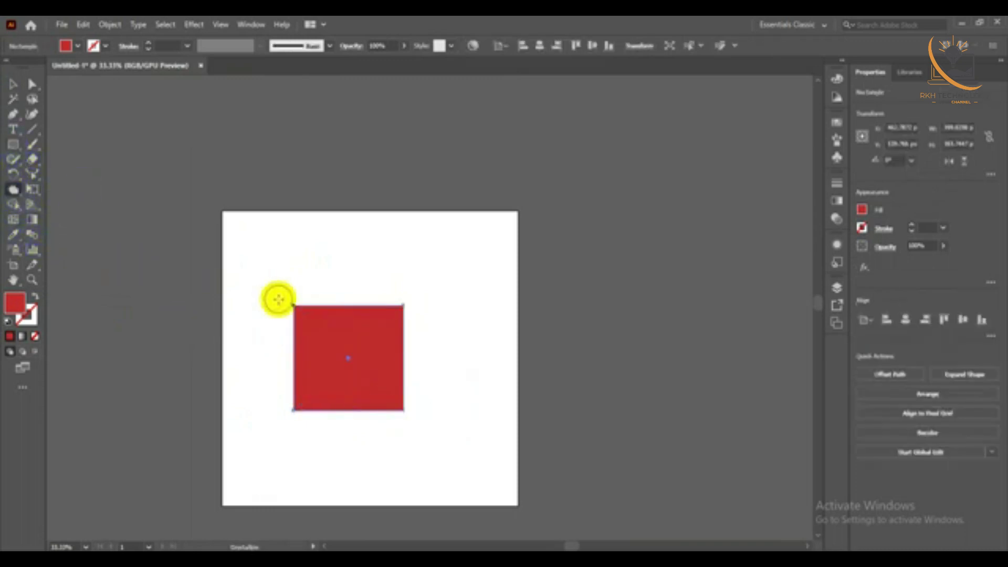
pyautogui.click(297, 303)
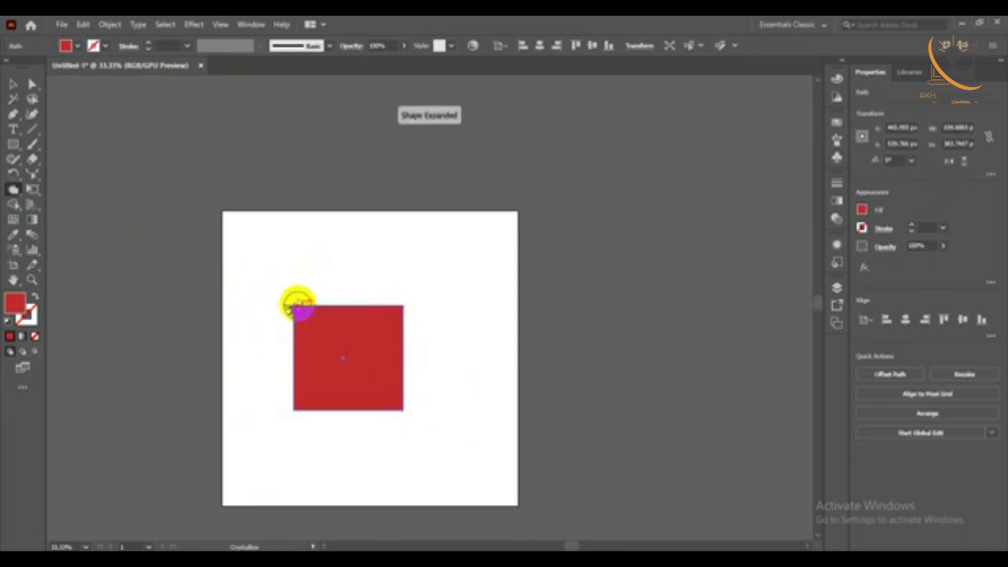
pyautogui.click(389, 297)
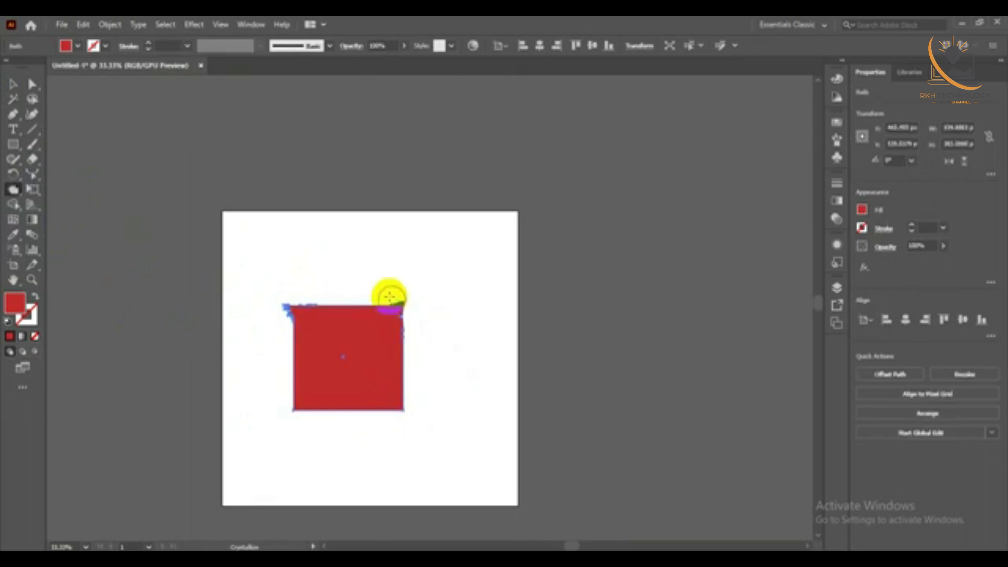
pyautogui.moveTo(391, 294)
pyautogui.mouseDown()
pyautogui.moveTo(356, 300)
pyautogui.moveTo(406, 412)
pyautogui.mouseUp()
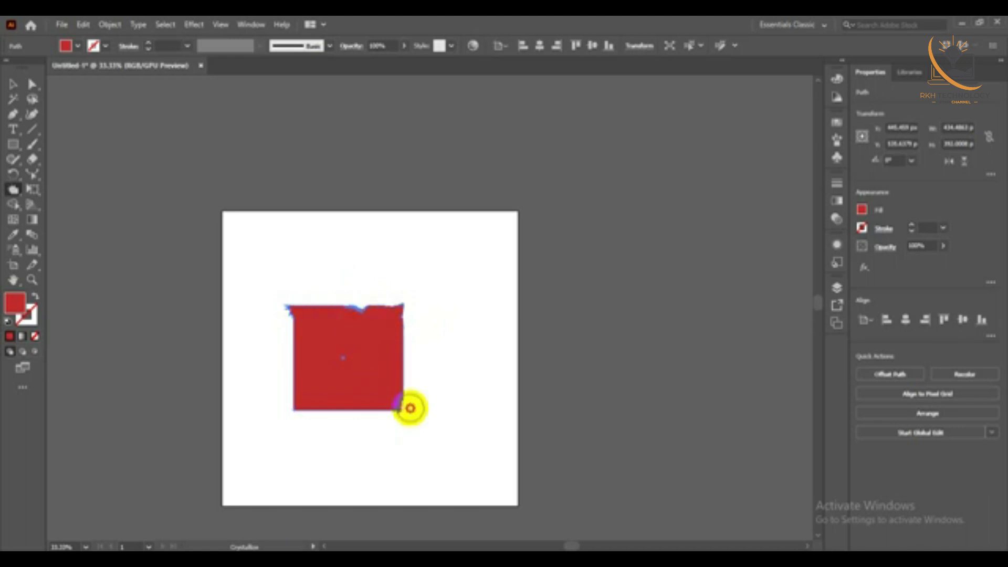
pyautogui.keyDown('alt'); pyautogui.scroll(3, 407, 405); pyautogui.keyUp('alt')
pyautogui.moveTo(402, 402); pyautogui.dragTo(400, 400)
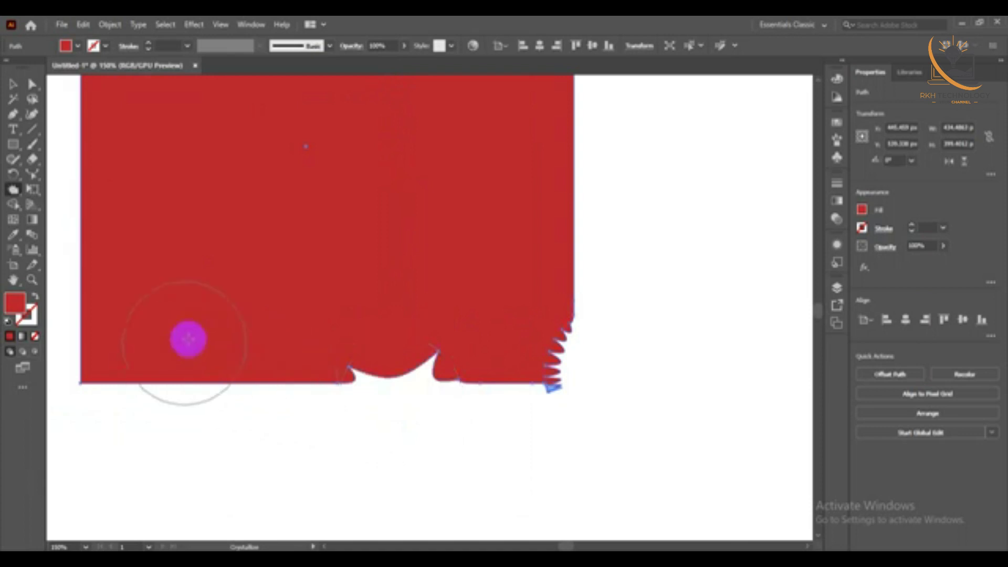
pyautogui.moveTo(188, 339)
pyautogui.mouseDown()
pyautogui.moveTo(309, 363)
pyautogui.moveTo(63, 332)
pyautogui.mouseUp()
# Add crystallize spikes along the rectangle's left and top edges
pyautogui.moveTo(281, 338); pyautogui.dragTo(496, 441)
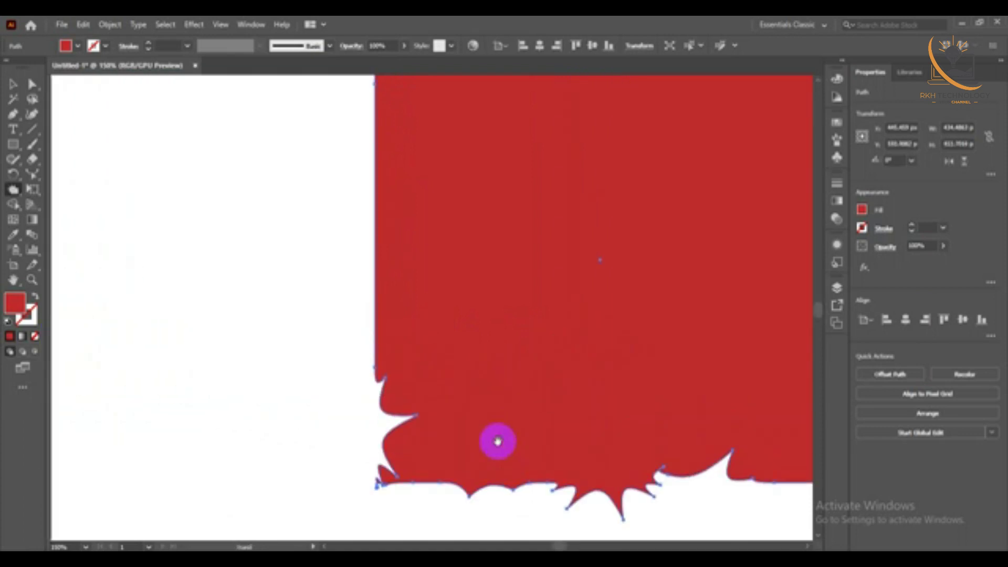
pyautogui.moveTo(368, 286); pyautogui.dragTo(369, 287)
pyautogui.scroll(3, 368, 236)
pyautogui.moveTo(360, 201); pyautogui.dragTo(368, 209)
pyautogui.scroll(2, 368, 209)
pyautogui.moveTo(513, 167); pyautogui.dragTo(513, 168)
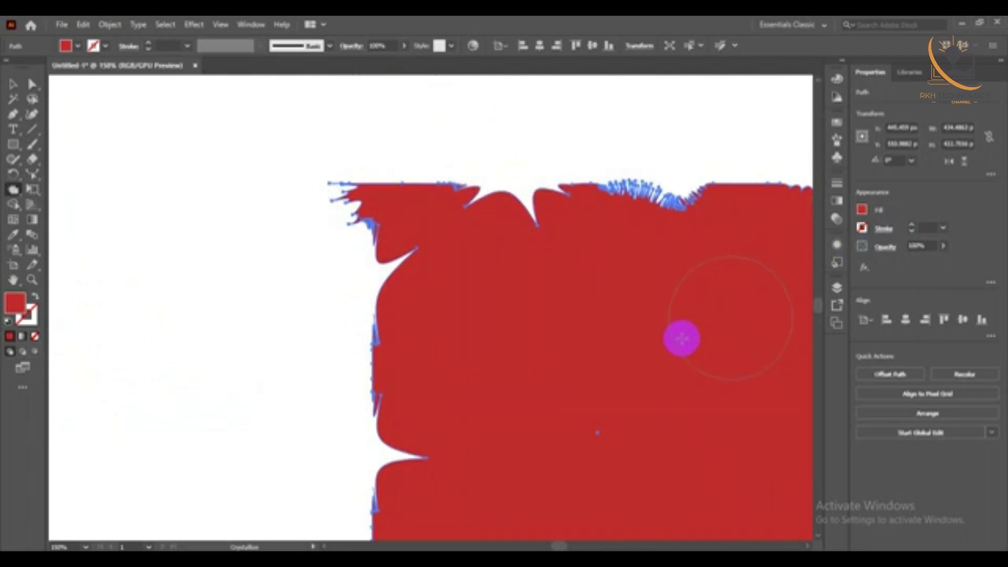
pyautogui.moveTo(680, 337); pyautogui.dragTo(200, 274)
# Pull crystallize spikes out of the right, upper-right, top and left edges
pyautogui.moveTo(450, 281)
pyautogui.mouseDown()
pyautogui.moveTo(440, 297)
pyautogui.moveTo(452, 379)
pyautogui.moveTo(363, 364)
pyautogui.mouseUp()
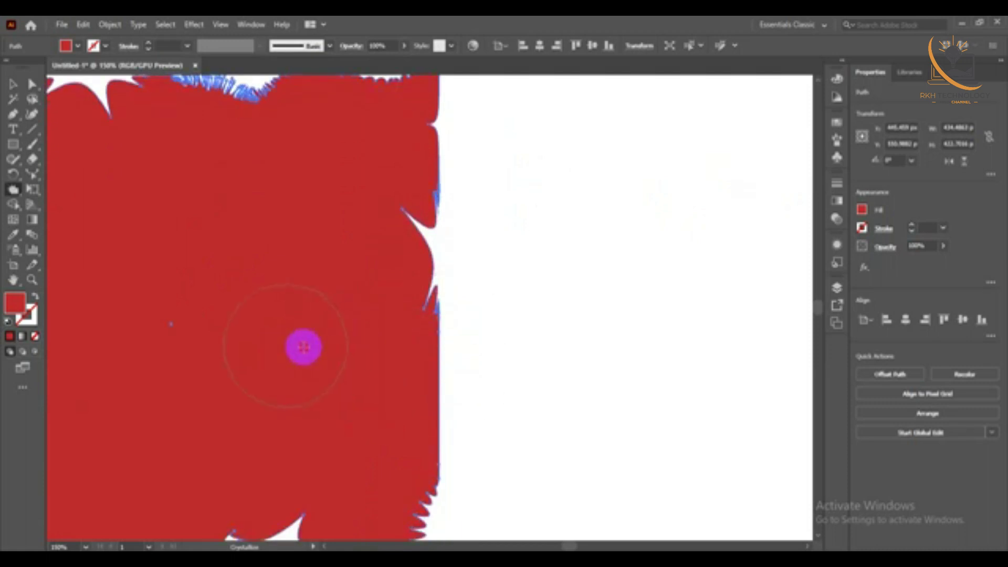
pyautogui.moveTo(427, 394); pyautogui.dragTo(525, 397)
pyautogui.moveTo(450, 209)
pyautogui.mouseDown()
pyautogui.moveTo(652, 187)
pyautogui.moveTo(427, 207)
pyautogui.moveTo(556, 119)
pyautogui.moveTo(504, 236)
pyautogui.moveTo(290, 272)
pyautogui.moveTo(761, 383)
pyautogui.mouseUp()
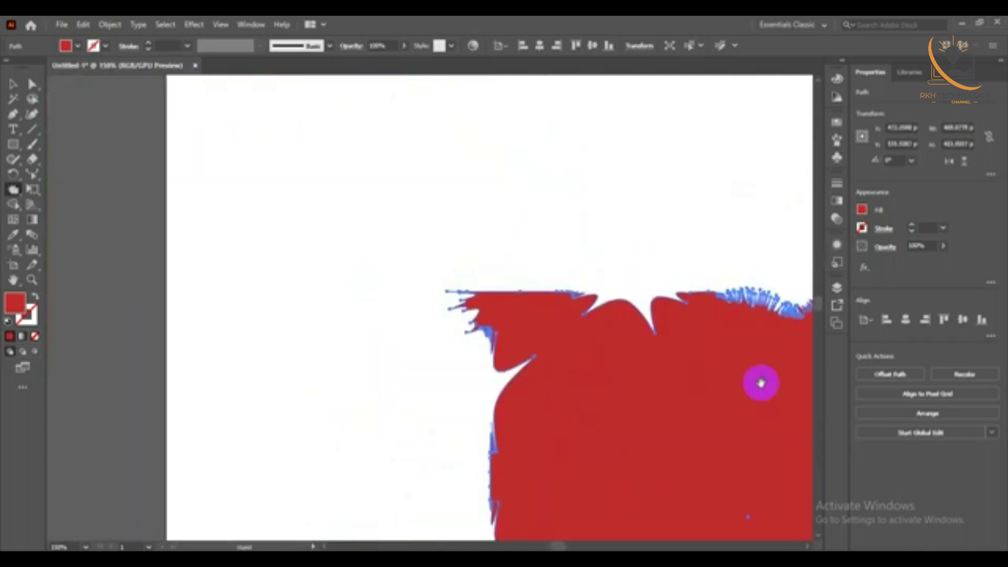
pyautogui.moveTo(623, 237)
pyautogui.mouseDown()
pyautogui.moveTo(600, 281)
pyautogui.moveTo(601, 311)
pyautogui.moveTo(603, 275)
pyautogui.mouseUp()
pyautogui.moveTo(351, 271)
pyautogui.mouseDown()
pyautogui.moveTo(312, 189)
pyautogui.moveTo(210, 164)
pyautogui.moveTo(248, 219)
pyautogui.mouseUp()
pyautogui.moveTo(203, 285); pyautogui.dragTo(308, 304)
pyautogui.scroll(-2, 482, 279)
# Wrinkle the shape's top edge, upper-right corner and top-left notch
pyautogui.click(16, 195)
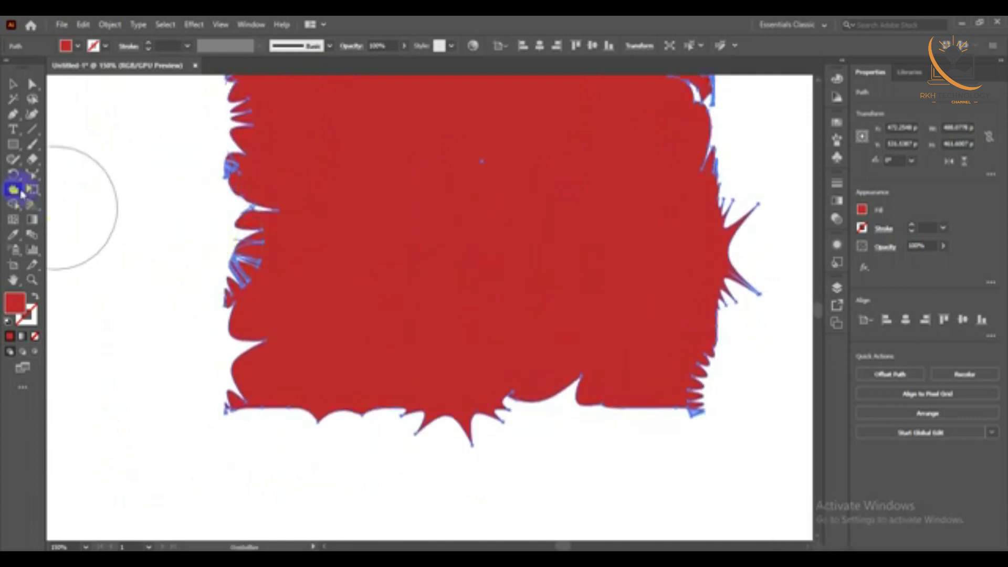
pyautogui.click(72, 295)
pyautogui.moveTo(540, 333)
pyautogui.mouseDown()
pyautogui.moveTo(460, 158)
pyautogui.moveTo(581, 101)
pyautogui.mouseUp()
pyautogui.scroll(5, 460, 158)
pyautogui.scroll(3, 630, 157)
pyautogui.moveTo(720, 214); pyautogui.dragTo(741, 195)
pyautogui.moveTo(414, 242); pyautogui.dragTo(249, 294)
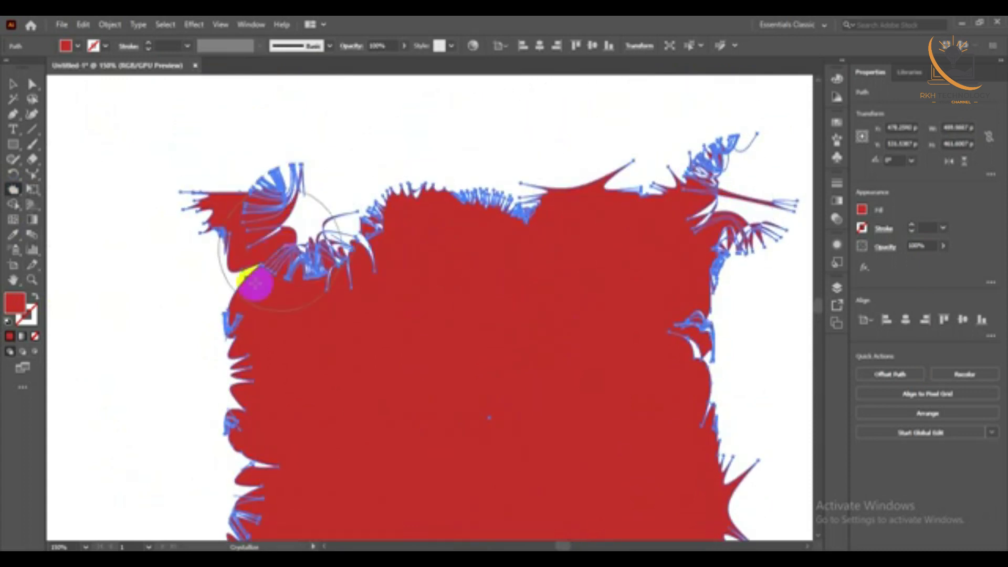
# Wrinkle the shape's left edge and bottom-left corner
pyautogui.scroll(-3, 382, 221)
pyautogui.moveTo(383, 220)
pyautogui.mouseDown()
pyautogui.moveTo(243, 383)
pyautogui.moveTo(264, 389)
pyautogui.mouseUp()
pyautogui.scroll(-3, 322, 283)
pyautogui.scroll(-2, 274, 377)
pyautogui.moveTo(628, 407)
pyautogui.mouseDown()
pyautogui.moveTo(613, 427)
pyautogui.moveTo(562, 420)
pyautogui.moveTo(653, 419)
pyautogui.moveTo(720, 314)
pyautogui.moveTo(729, 218)
pyautogui.mouseUp()
pyautogui.scroll(1, 719, 314)
pyautogui.scroll(-5, 653, 300)
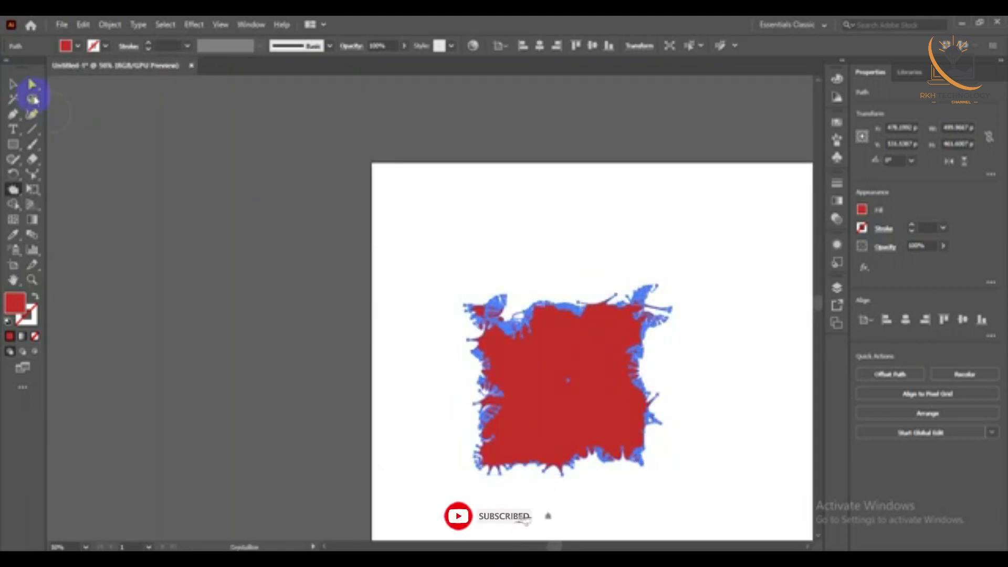
# Enlarge the distorted red shape, then select and delete it
pyautogui.click(18, 88)
pyautogui.moveTo(671, 285); pyautogui.dragTo(815, 192)
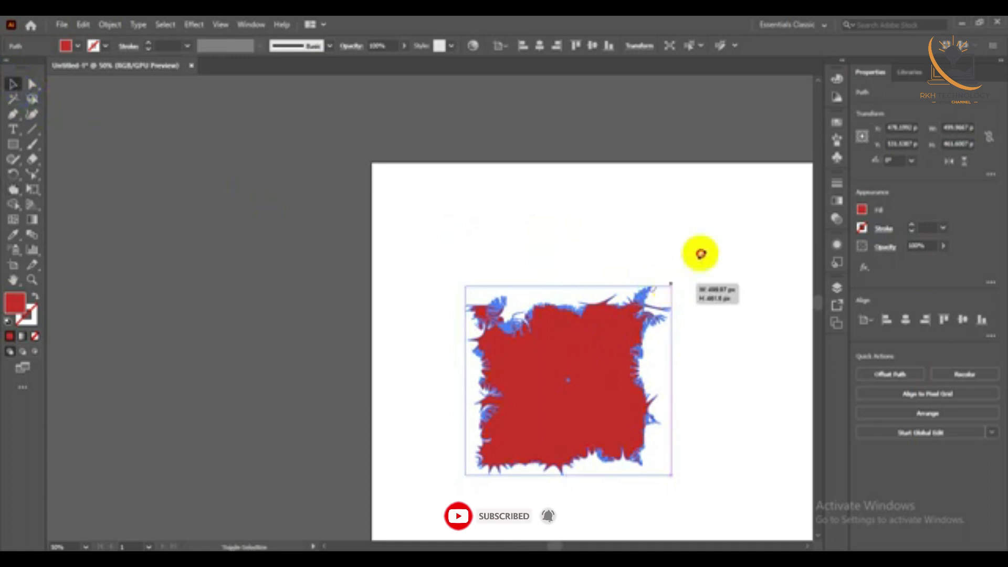
pyautogui.click(643, 449)
pyautogui.scroll(-3, 668, 419)
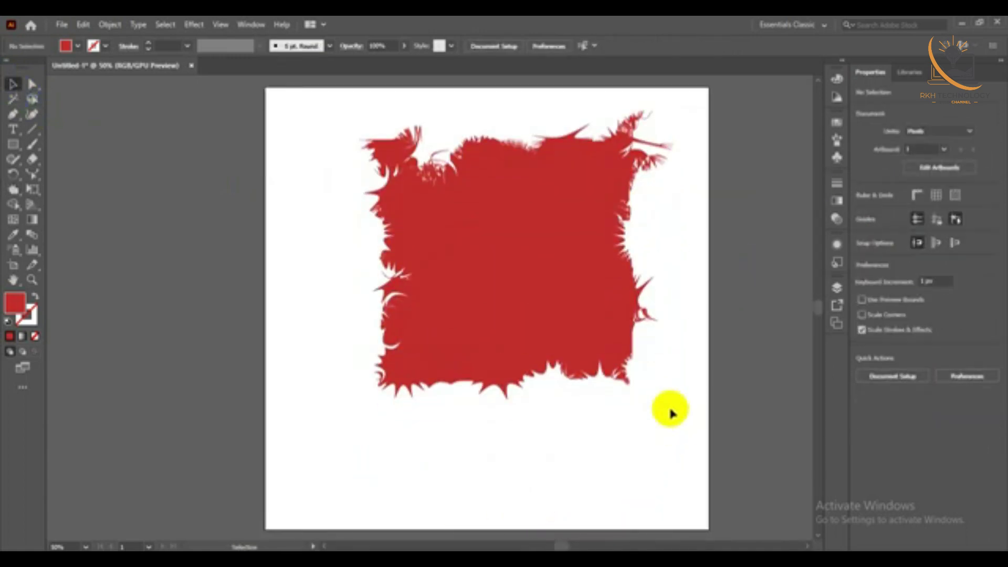
pyautogui.click(529, 299)
pyautogui.press('Delete')
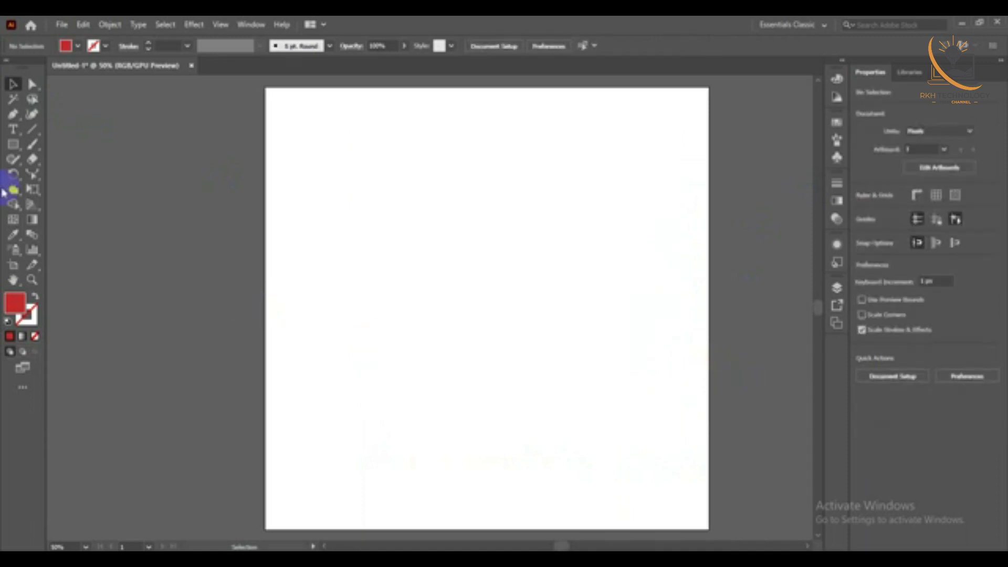
pyautogui.click(14, 195)
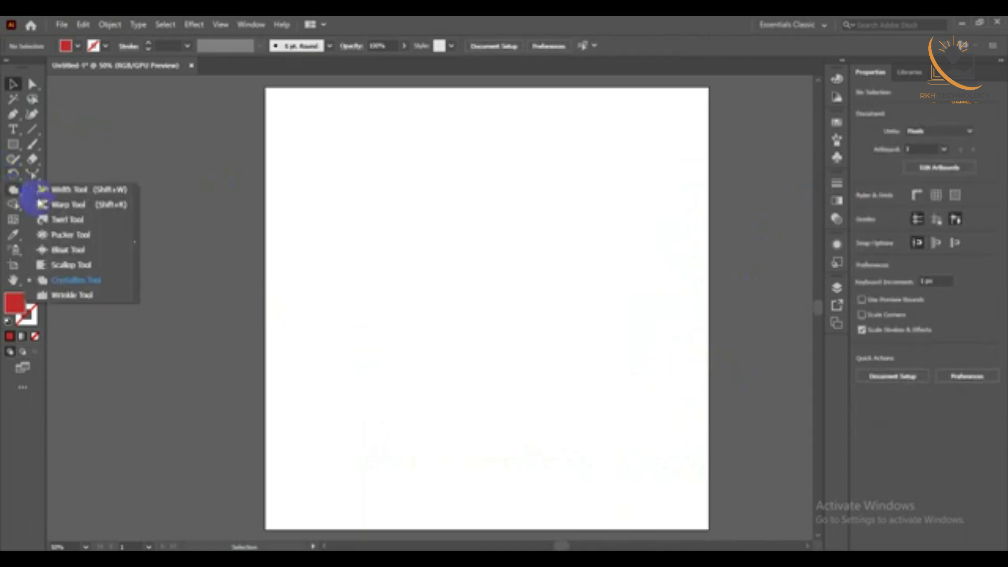
pyautogui.click(94, 295)
pyautogui.click(13, 144)
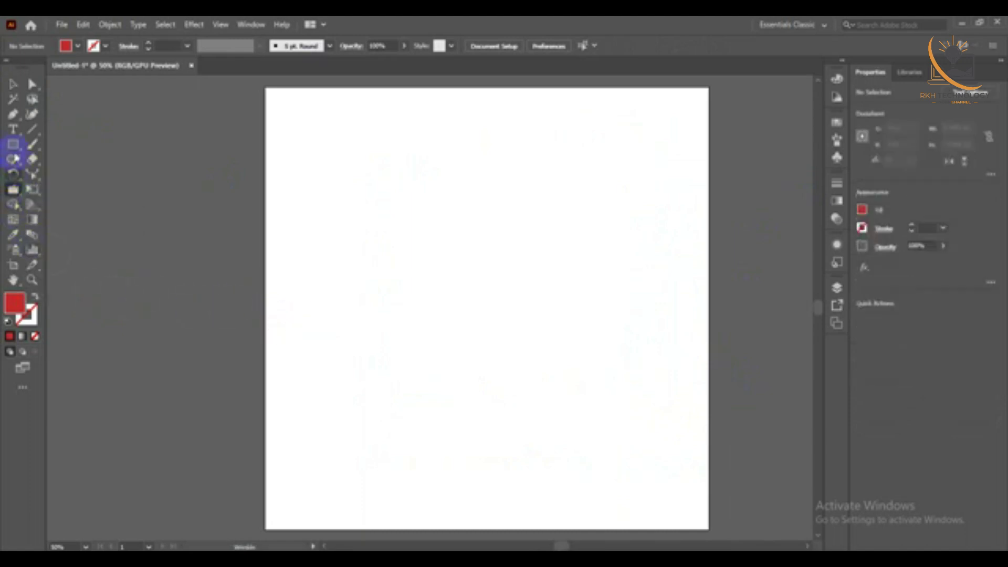
pyautogui.moveTo(342, 192); pyautogui.dragTo(457, 299)
pyautogui.click(13, 189)
pyautogui.moveTo(370, 294)
pyautogui.mouseDown()
pyautogui.moveTo(394, 247)
pyautogui.moveTo(457, 266)
pyautogui.mouseUp()
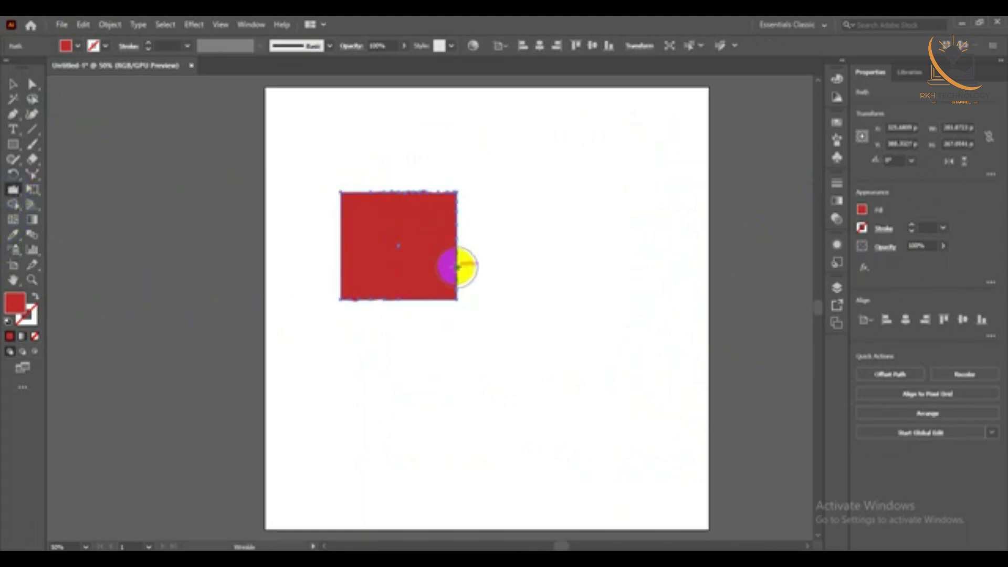
pyautogui.moveTo(372, 244); pyautogui.dragTo(326, 230)
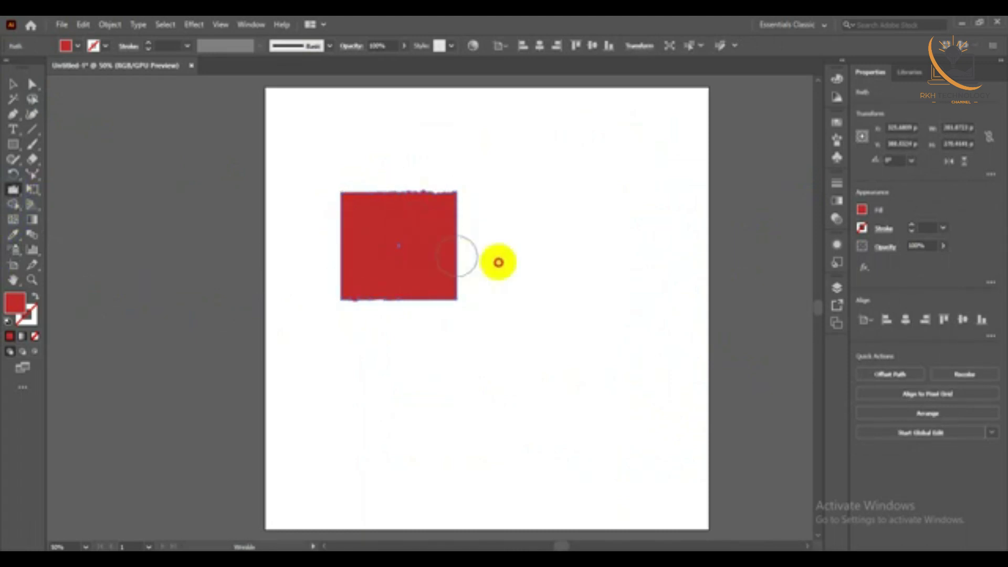
pyautogui.click(415, 220)
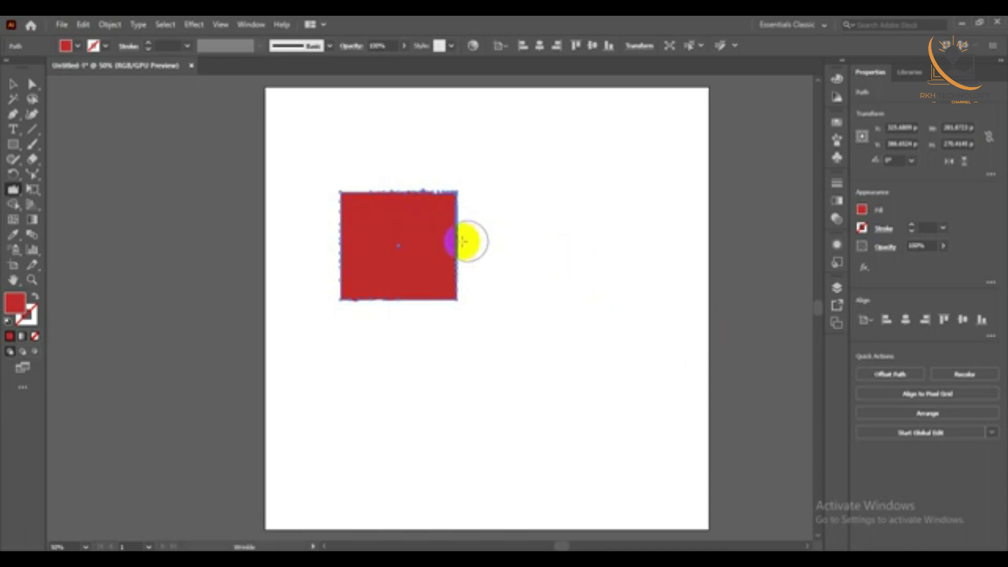
pyautogui.moveTo(454, 239)
pyautogui.mouseDown()
pyautogui.moveTo(514, 222)
pyautogui.moveTo(502, 257)
pyautogui.mouseUp()
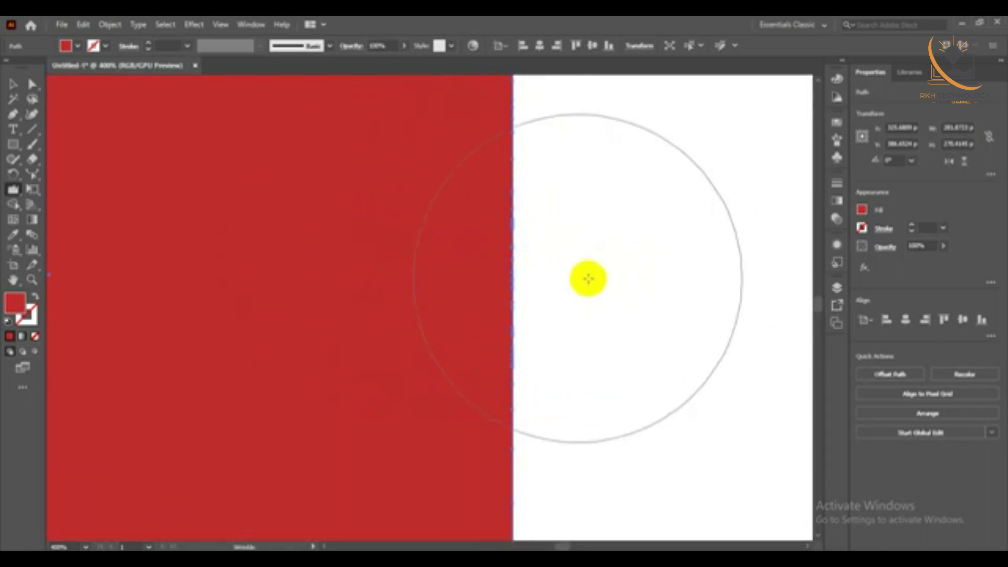
pyautogui.moveTo(589, 276); pyautogui.dragTo(18, 76)
pyautogui.click(13, 83)
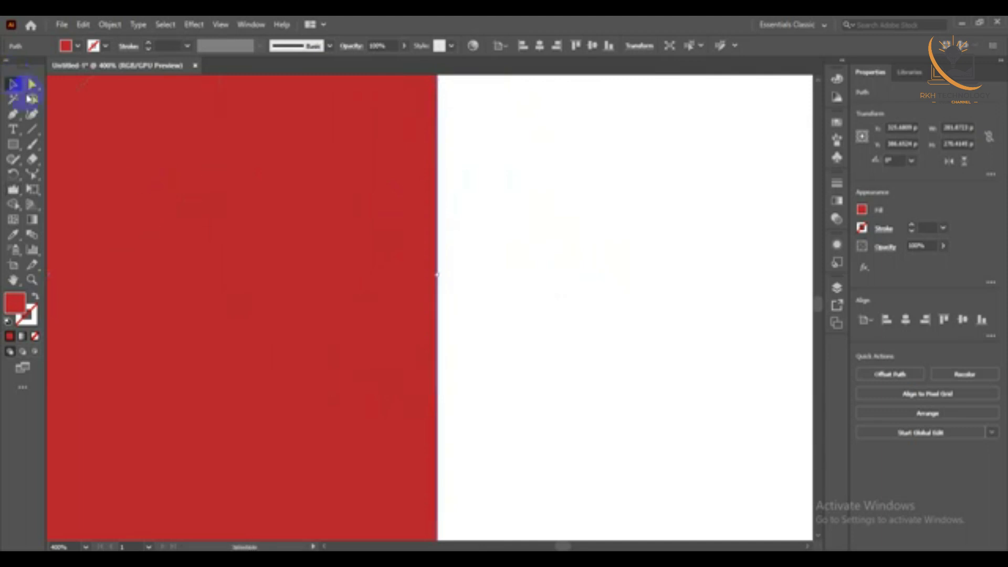
pyautogui.hotkey('ctrl', '1')
pyautogui.click(522, 294)
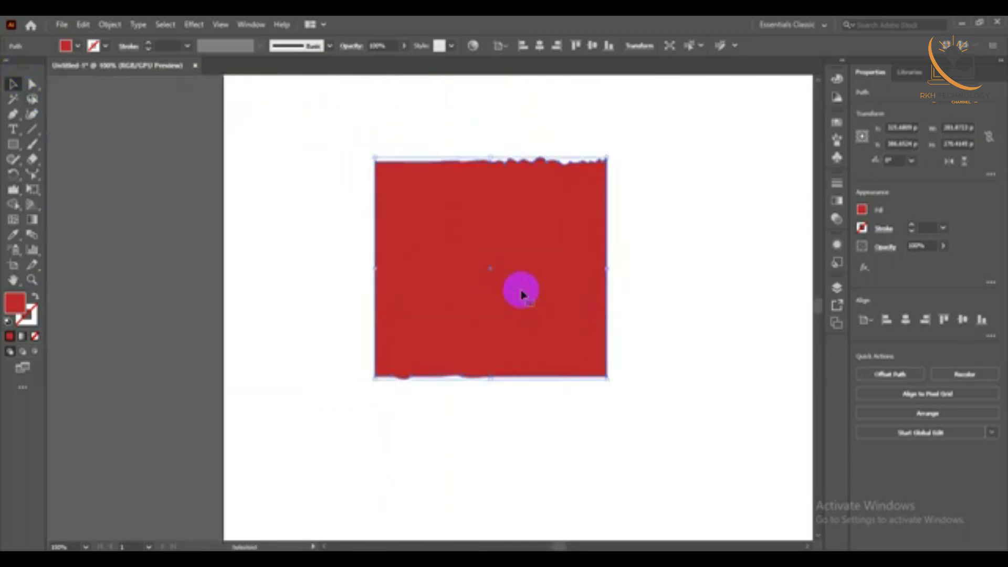
pyautogui.press('Delete')
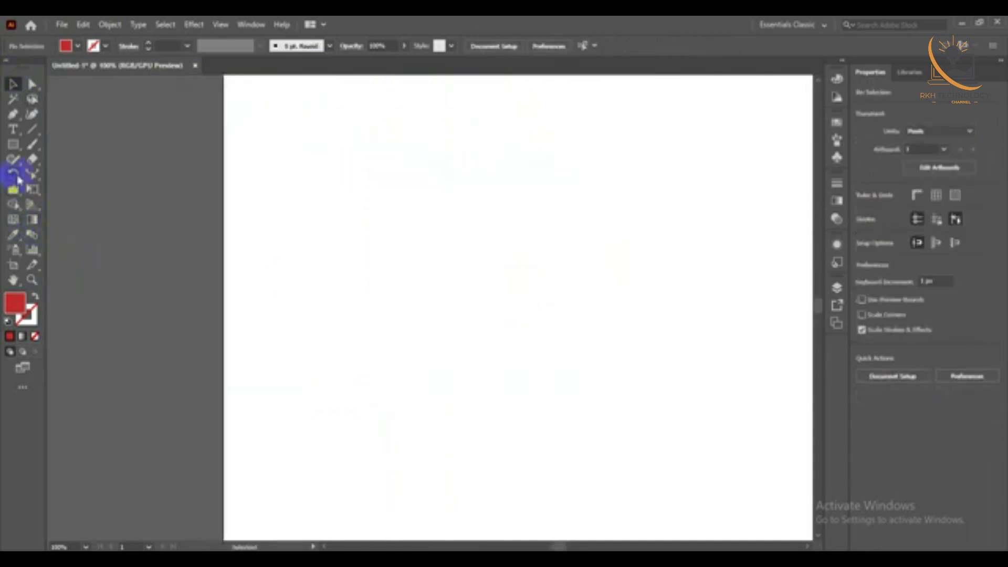
# Draw a new red rectangle on the artboard
pyautogui.click(14, 189)
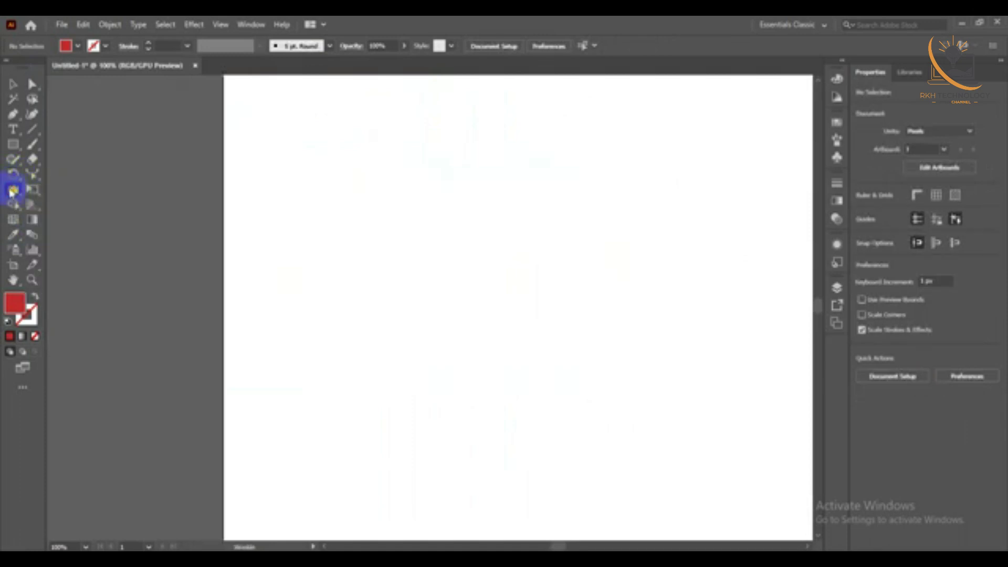
pyautogui.click(32, 193)
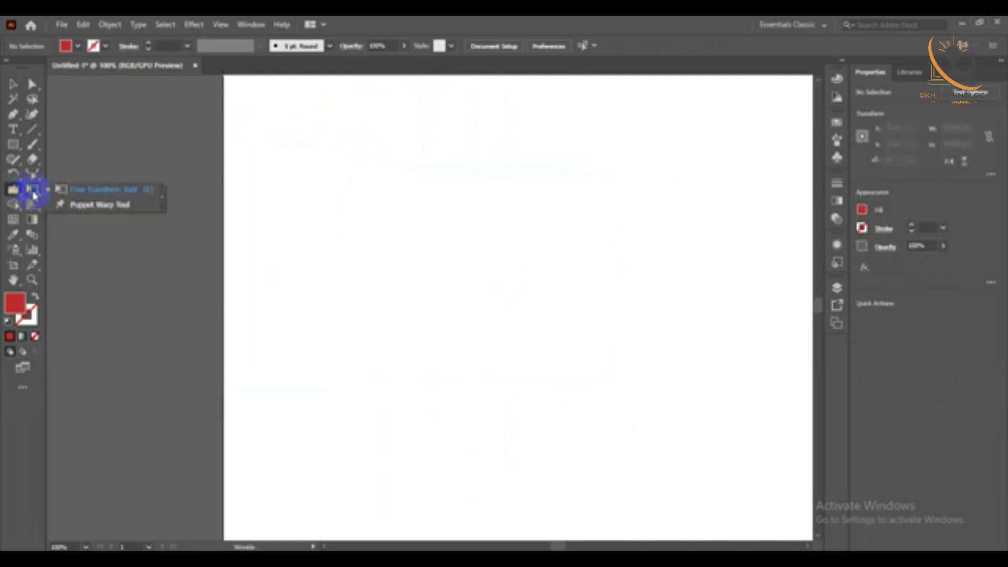
pyautogui.click(13, 145)
pyautogui.moveTo(311, 161); pyautogui.dragTo(551, 337)
# Free-transform the rectangle, narrowing, widening and adjusting its height
pyautogui.click(32, 190)
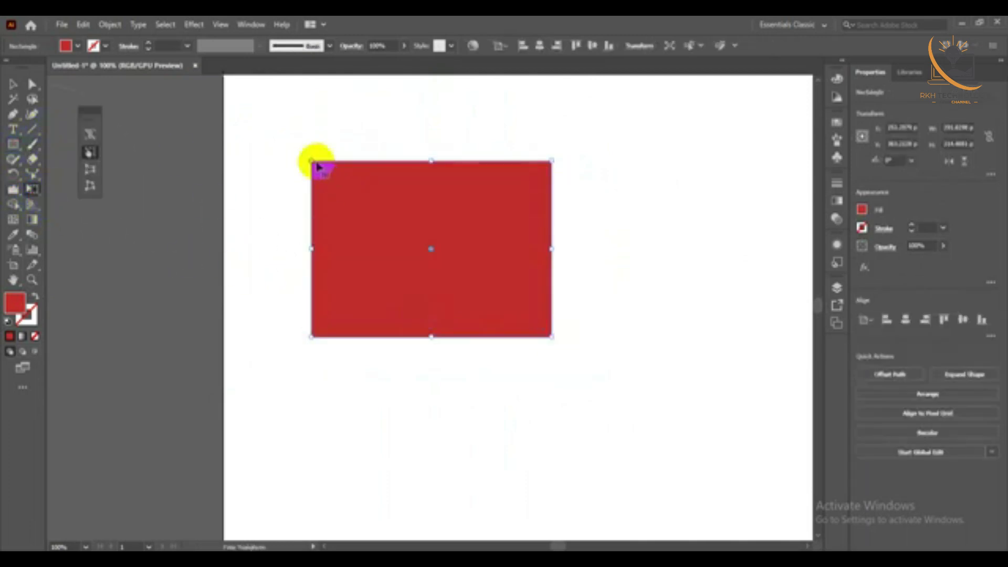
pyautogui.moveTo(393, 157); pyautogui.dragTo(436, 156)
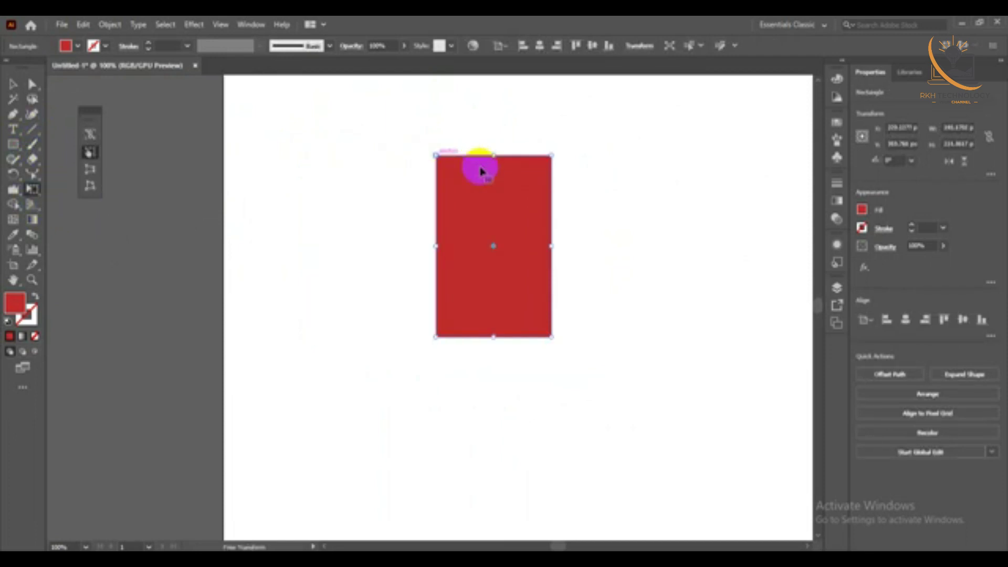
pyautogui.moveTo(487, 243); pyautogui.dragTo(486, 243)
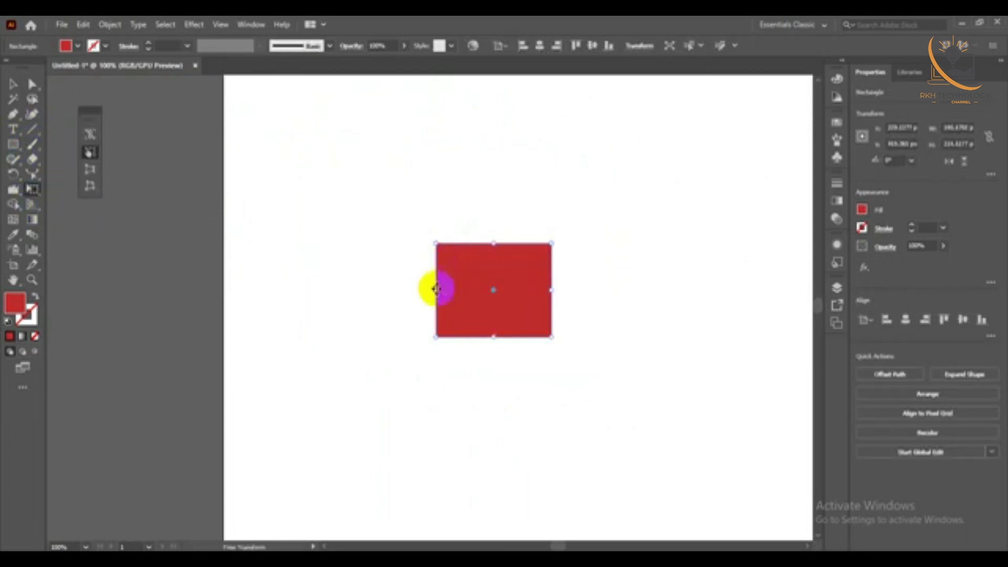
pyautogui.moveTo(435, 286); pyautogui.dragTo(256, 289)
pyautogui.moveTo(412, 245); pyautogui.dragTo(411, 221)
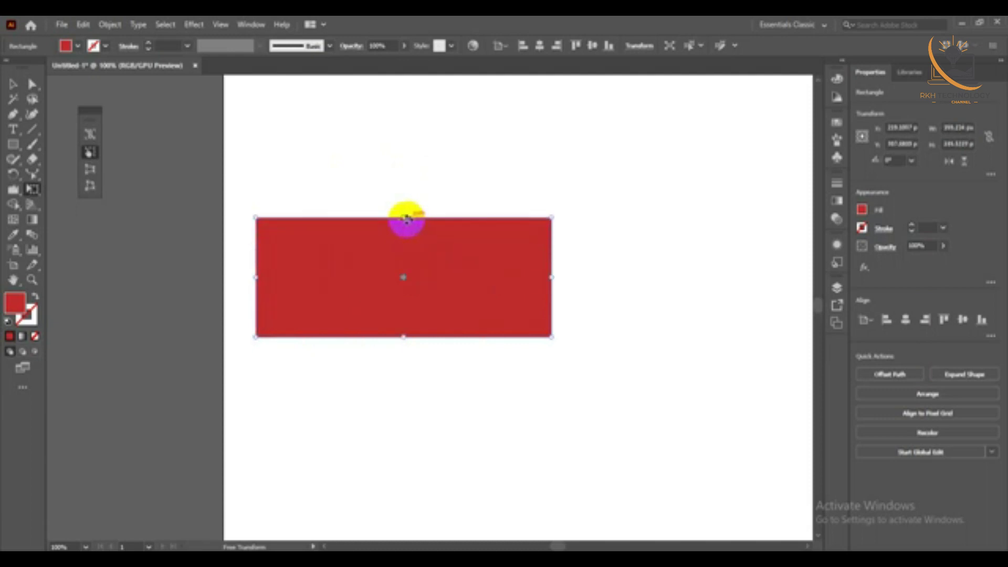
pyautogui.click(432, 226)
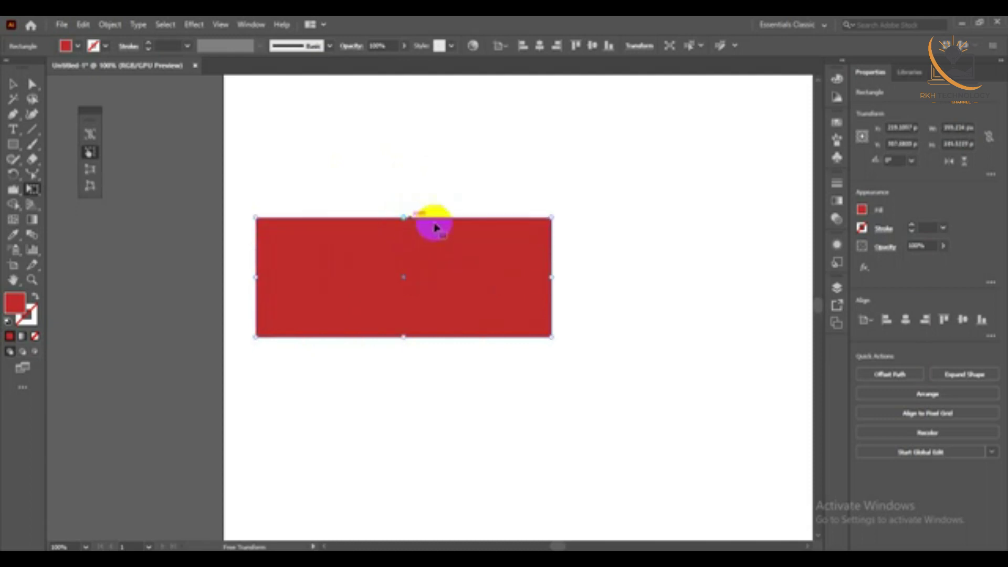
# Move the rectangle down-right, rotate it about 17° clockwise and stretch it taller
pyautogui.moveTo(480, 217)
pyautogui.mouseDown()
pyautogui.moveTo(541, 231)
pyautogui.moveTo(536, 191)
pyautogui.moveTo(513, 150)
pyautogui.mouseUp()
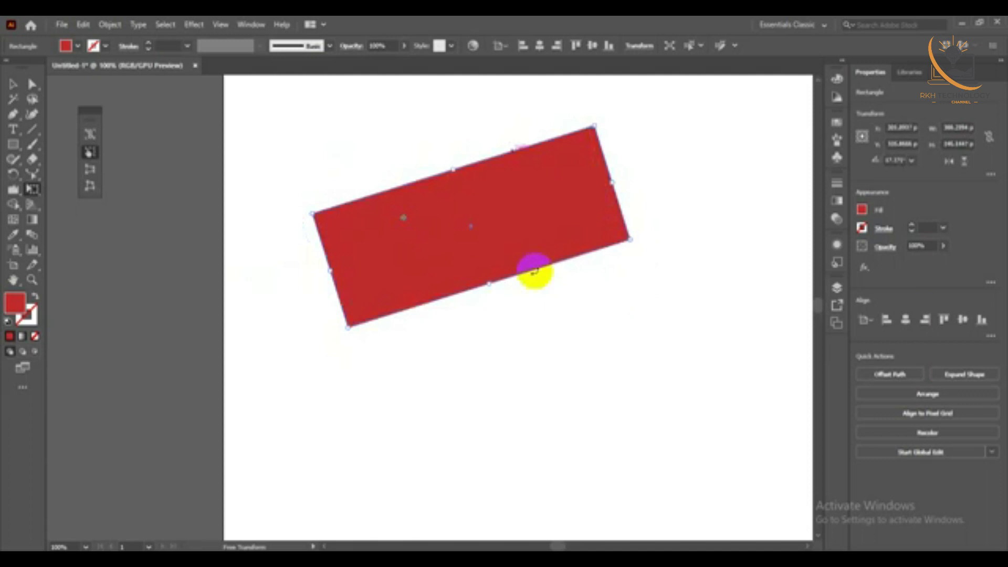
pyautogui.moveTo(540, 270)
pyautogui.mouseDown()
pyautogui.moveTo(589, 354)
pyautogui.moveTo(619, 293)
pyautogui.moveTo(720, 309)
pyautogui.mouseUp()
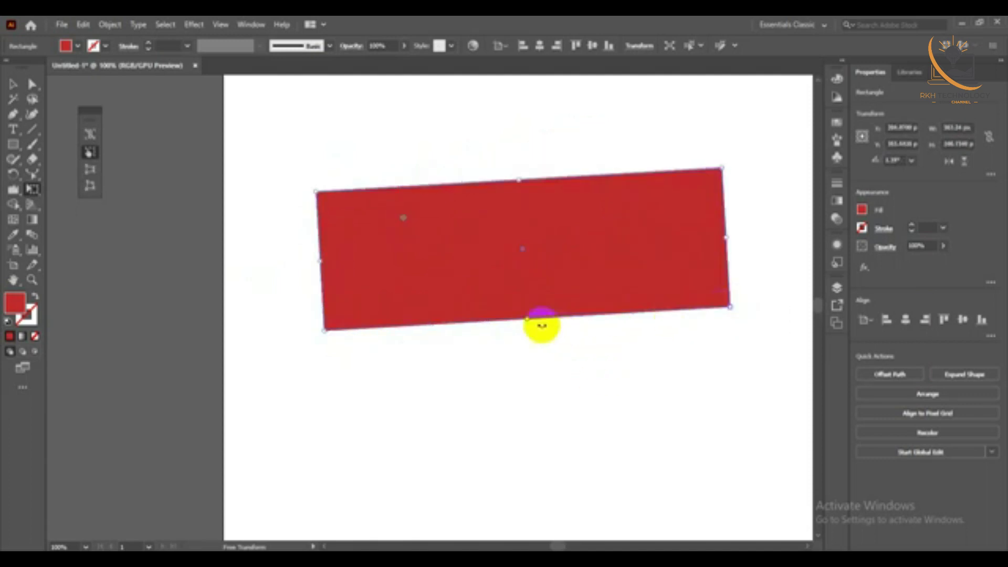
pyautogui.moveTo(527, 318); pyautogui.dragTo(524, 450)
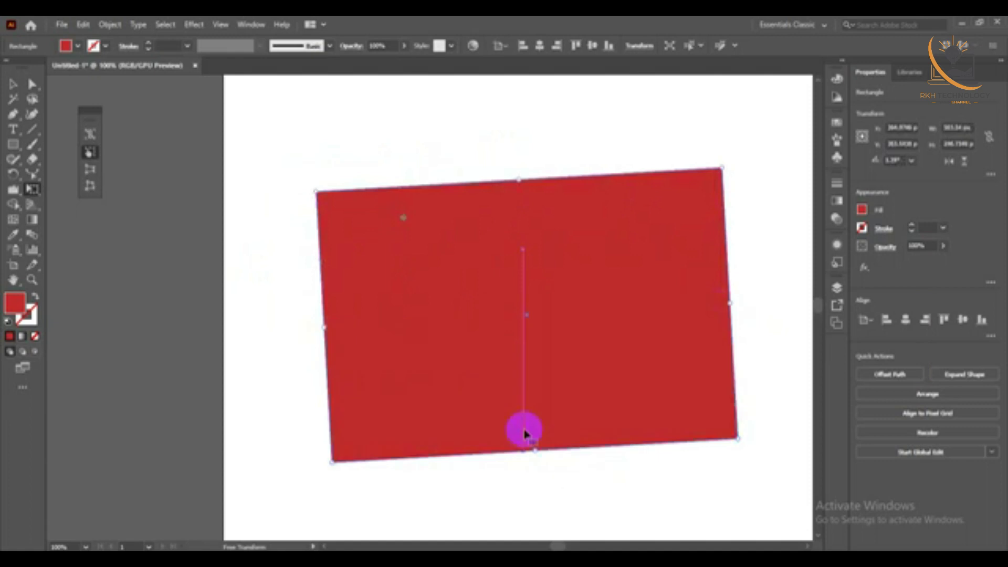
pyautogui.click(32, 188)
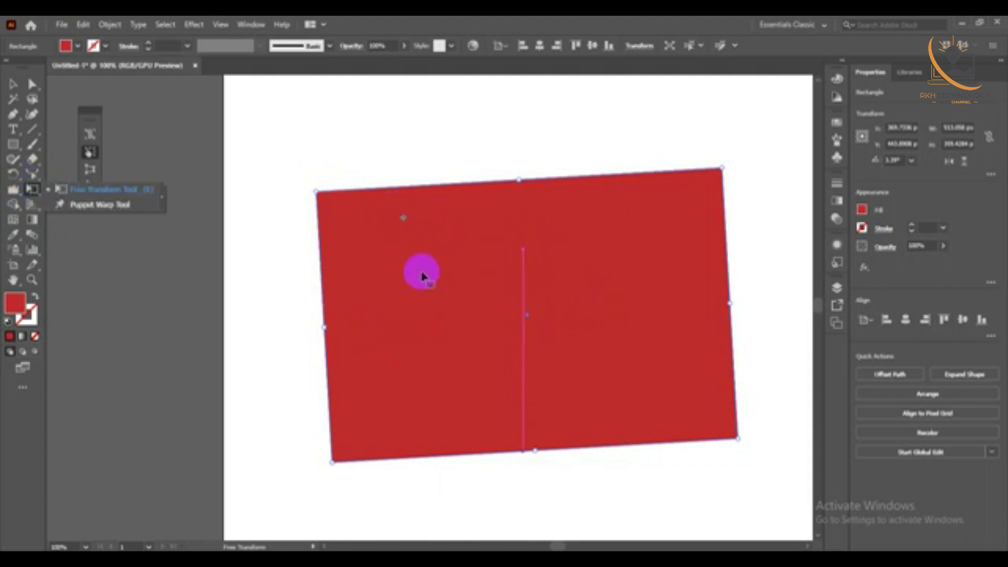
pyautogui.click(514, 310)
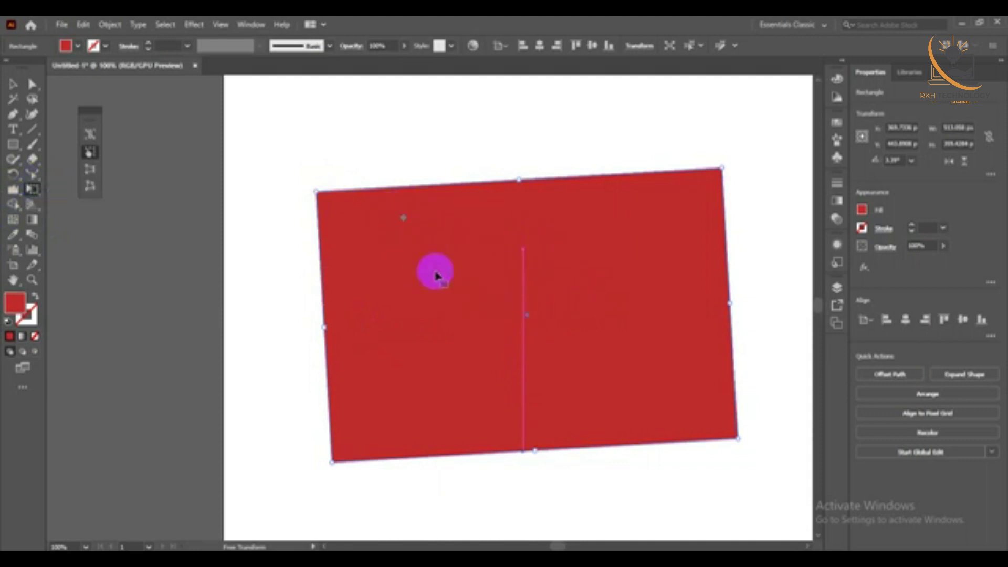
pyautogui.moveTo(402, 218); pyautogui.dragTo(521, 317)
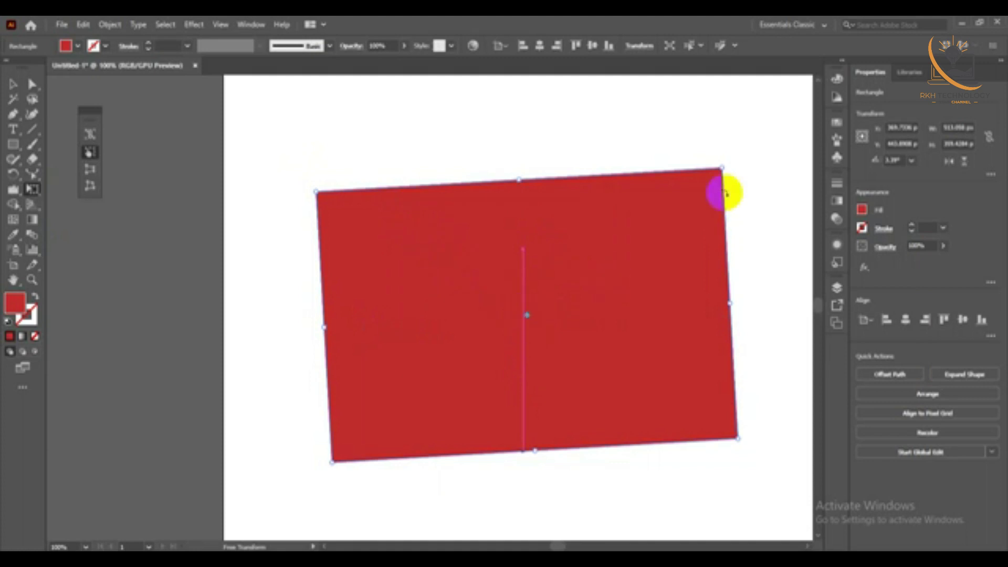
# Resize the rectangle from its corners into a thin, slightly slanted flat bar
pyautogui.moveTo(720, 169)
pyautogui.mouseDown()
pyautogui.moveTo(625, 256)
pyautogui.moveTo(480, 363)
pyautogui.moveTo(599, 188)
pyautogui.mouseUp()
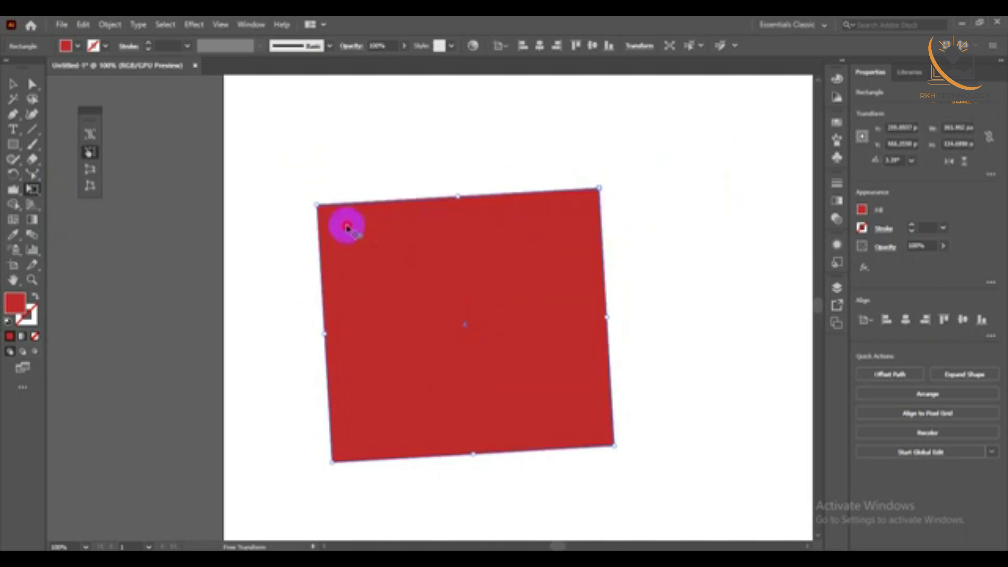
pyautogui.moveTo(613, 445); pyautogui.dragTo(361, 239)
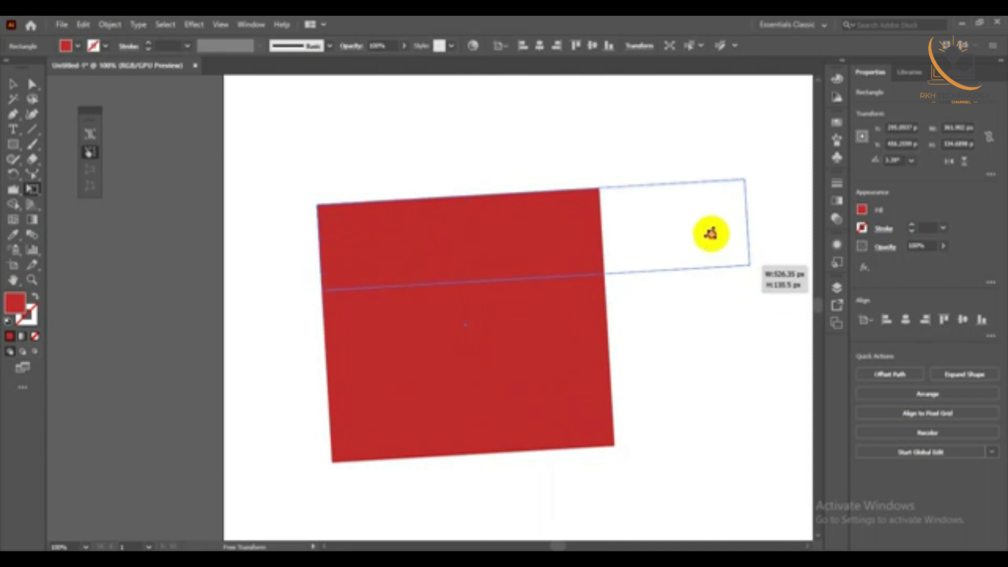
pyautogui.moveTo(361, 239); pyautogui.dragTo(695, 201)
pyautogui.click(337, 215)
pyautogui.click(509, 212)
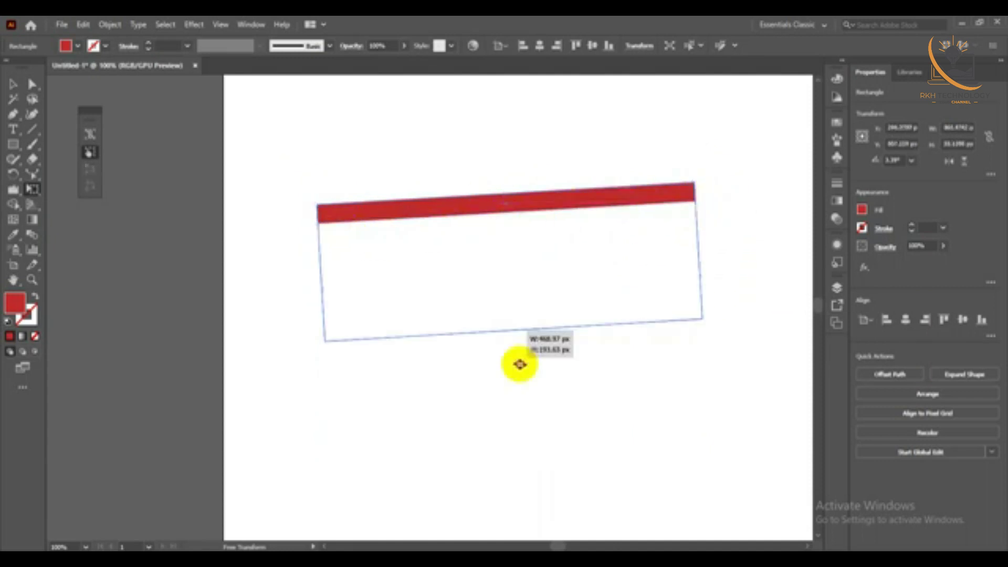
pyautogui.moveTo(509, 212); pyautogui.dragTo(516, 368)
pyautogui.click(596, 324)
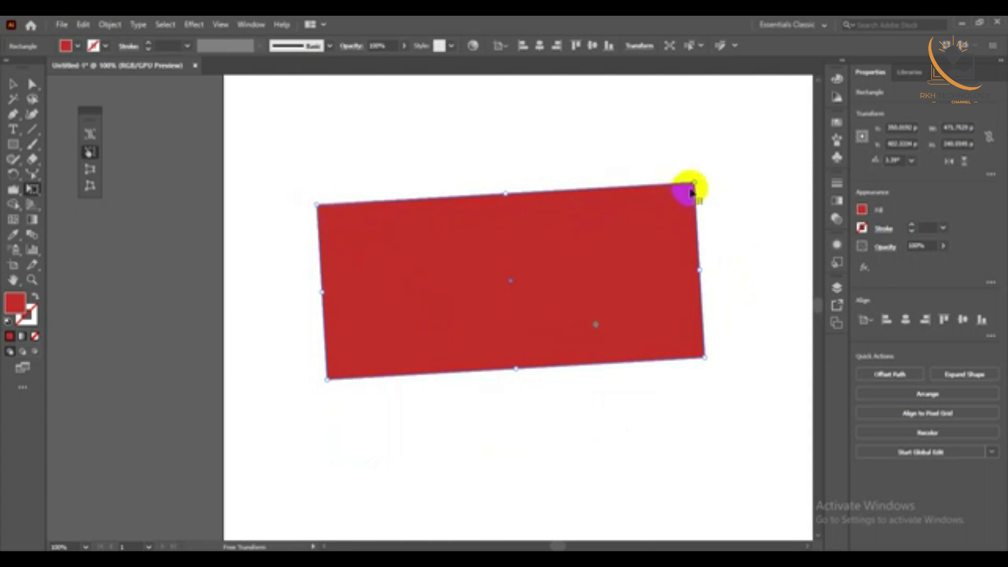
pyautogui.moveTo(692, 185)
pyautogui.mouseDown()
pyautogui.moveTo(629, 295)
pyautogui.moveTo(651, 312)
pyautogui.mouseUp()
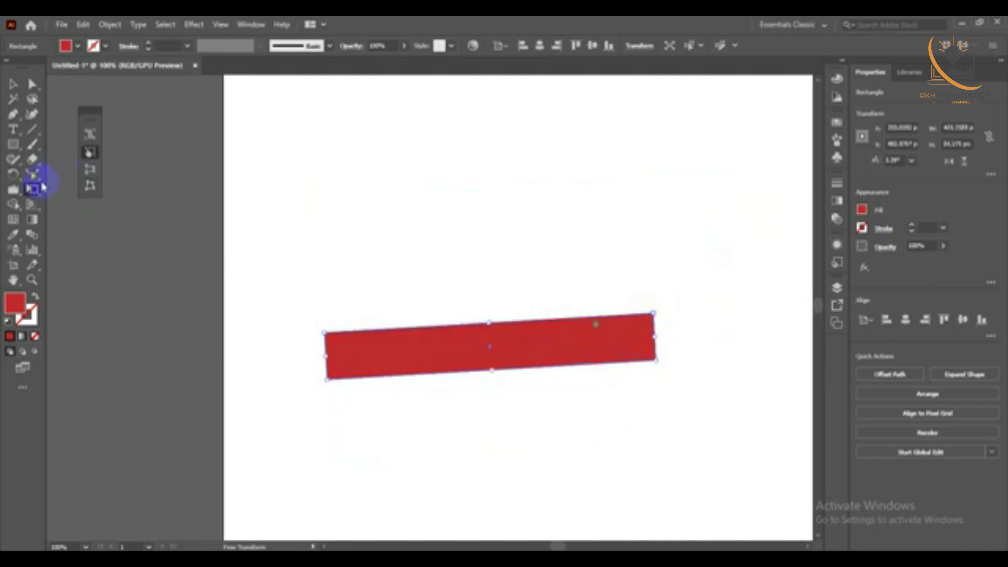
pyautogui.click(32, 189)
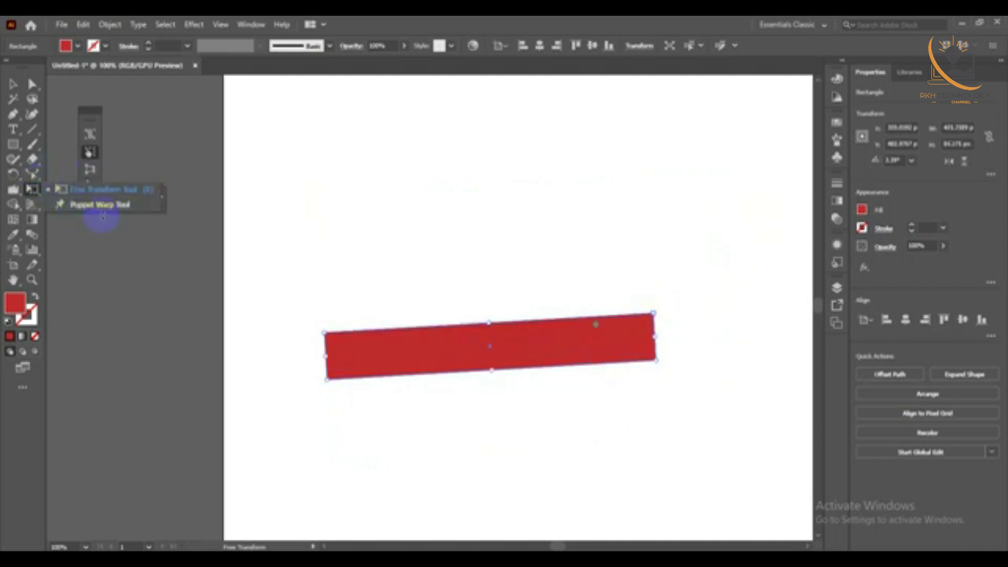
# Puppet-warp the bar, pulling its right end up and lower-right pin down
pyautogui.click(108, 206)
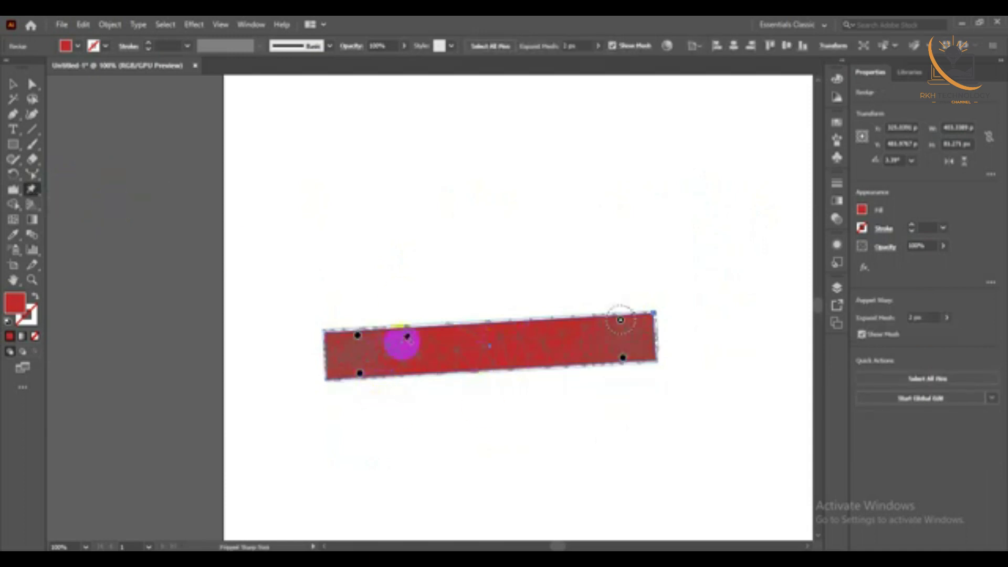
pyautogui.click(624, 325)
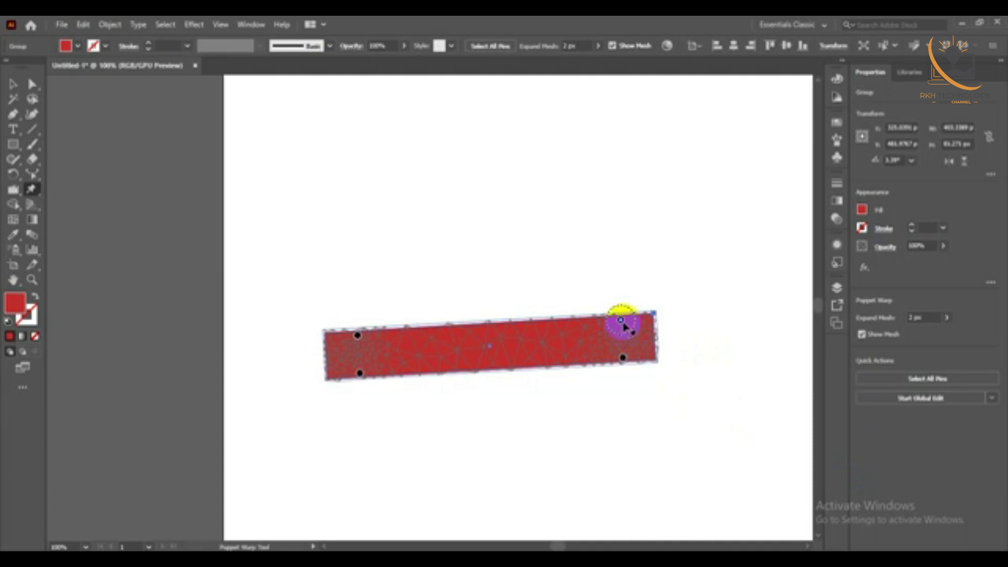
pyautogui.moveTo(625, 326); pyautogui.dragTo(591, 218)
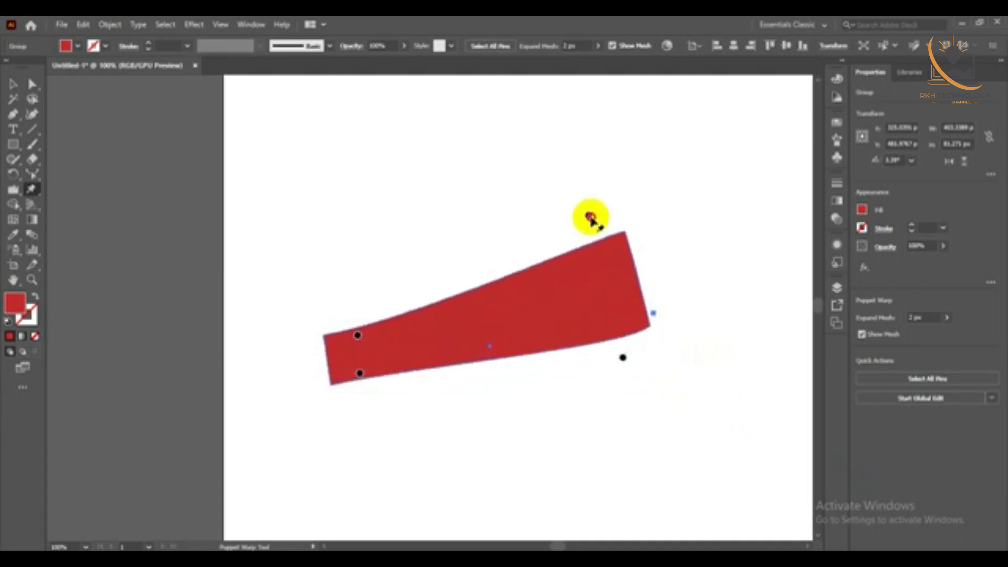
pyautogui.click(600, 263)
pyautogui.click(623, 359)
pyautogui.moveTo(623, 358); pyautogui.dragTo(669, 496)
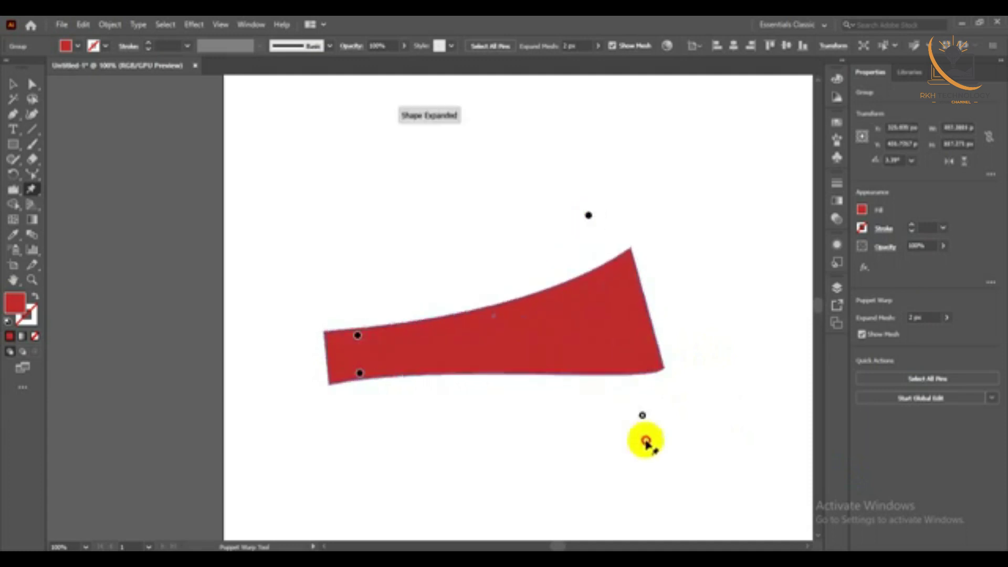
# Bend the bar's left end and twist it into a diagonal ribbon, then delete it
pyautogui.click(358, 336)
pyautogui.moveTo(358, 336); pyautogui.dragTo(435, 199)
pyautogui.click(360, 374)
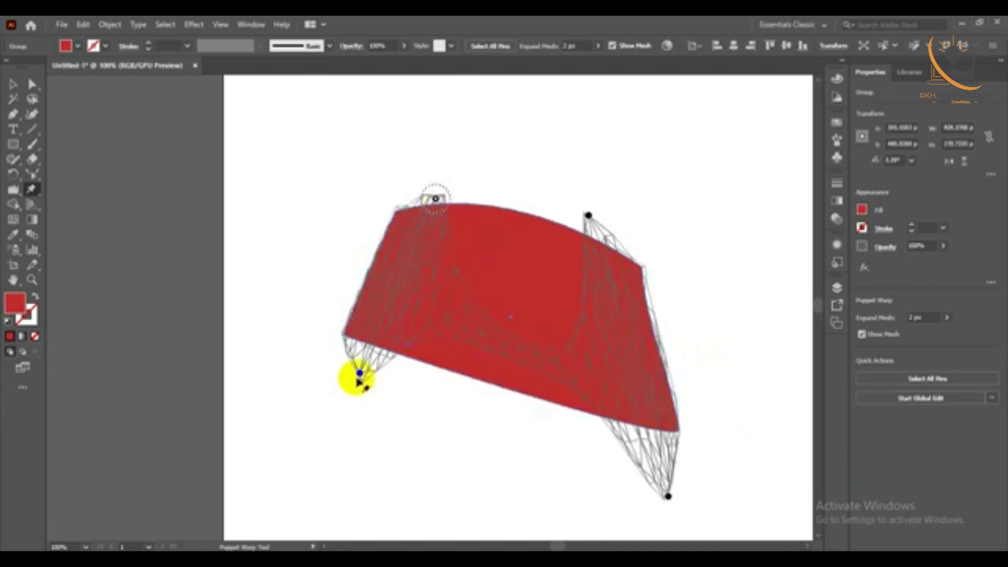
pyautogui.moveTo(360, 373); pyautogui.dragTo(366, 487)
pyautogui.click(675, 398)
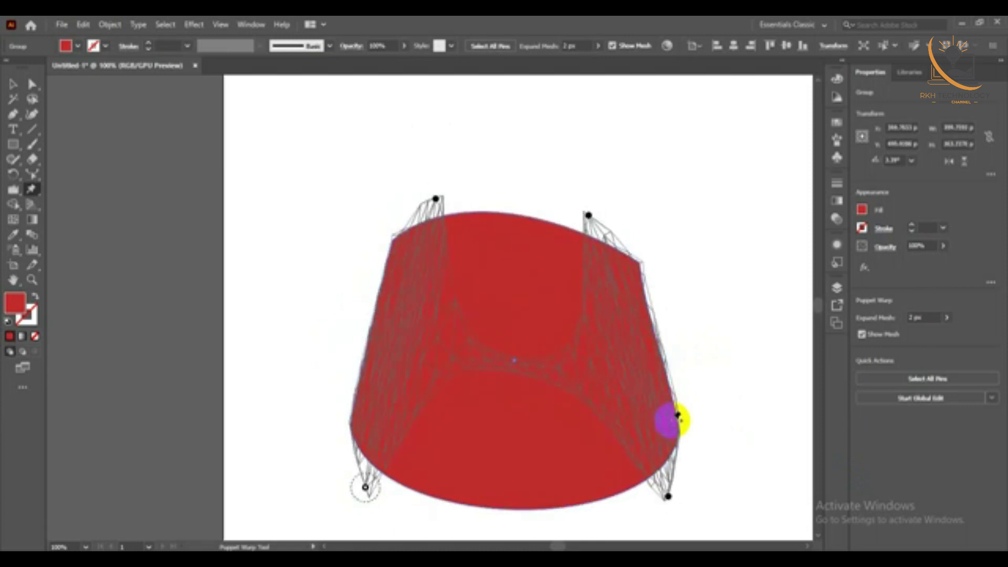
pyautogui.moveTo(678, 417); pyautogui.dragTo(536, 360)
pyautogui.click(14, 80)
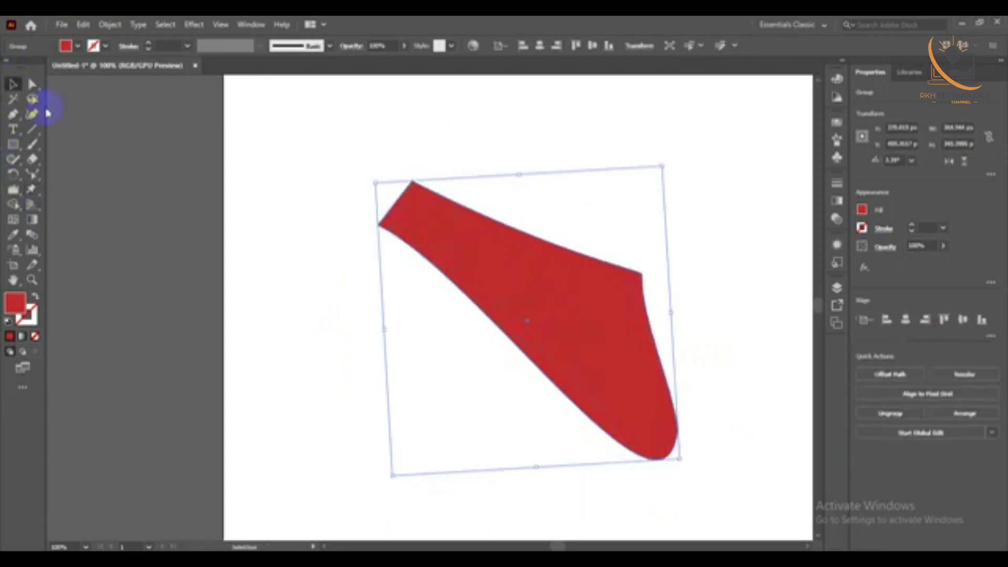
pyautogui.press('Delete')
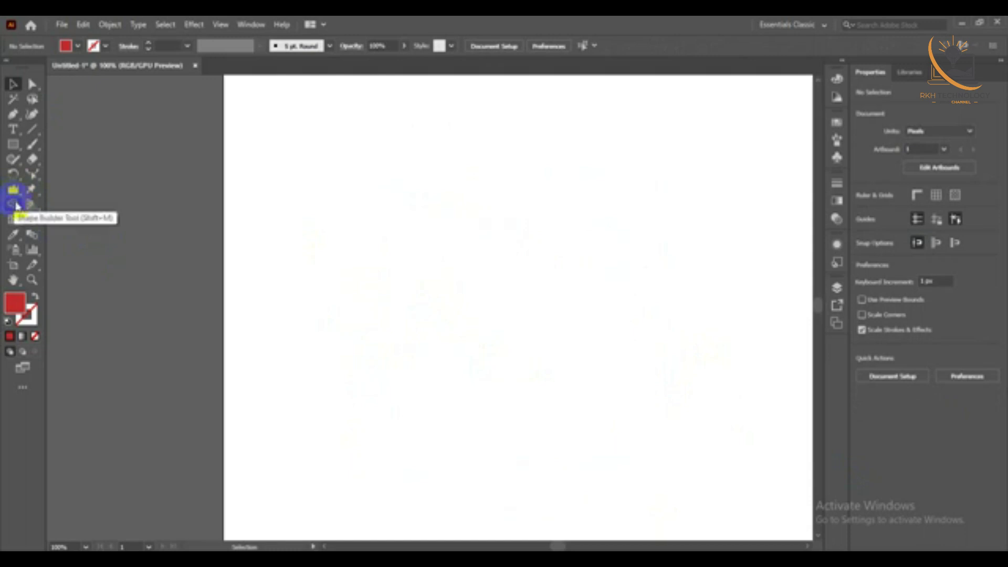
# Draw a long thin red bar near the top and undo two trial Puppet Warp pins
pyautogui.click(13, 145)
pyautogui.moveTo(394, 165); pyautogui.dragTo(734, 195)
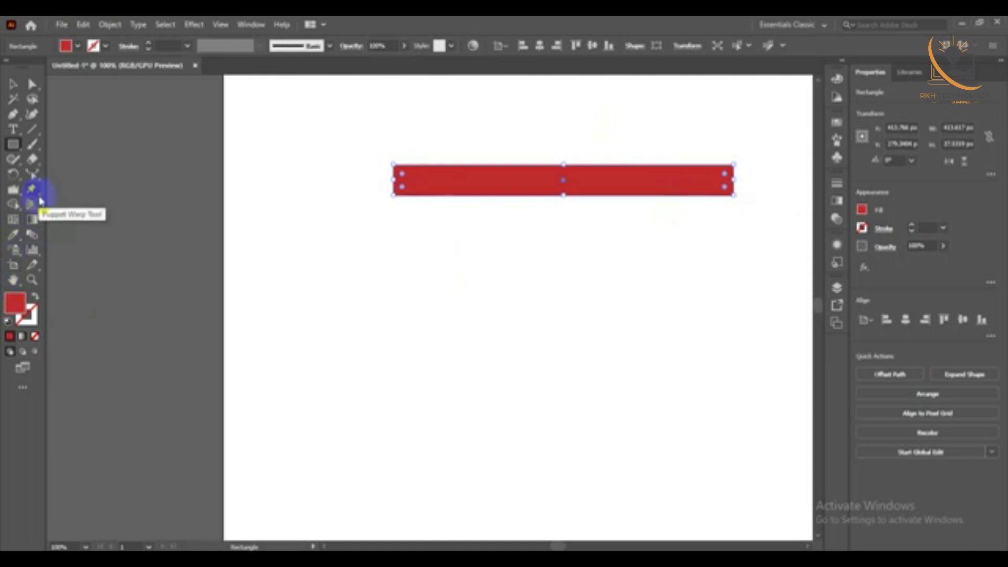
pyautogui.click(32, 188)
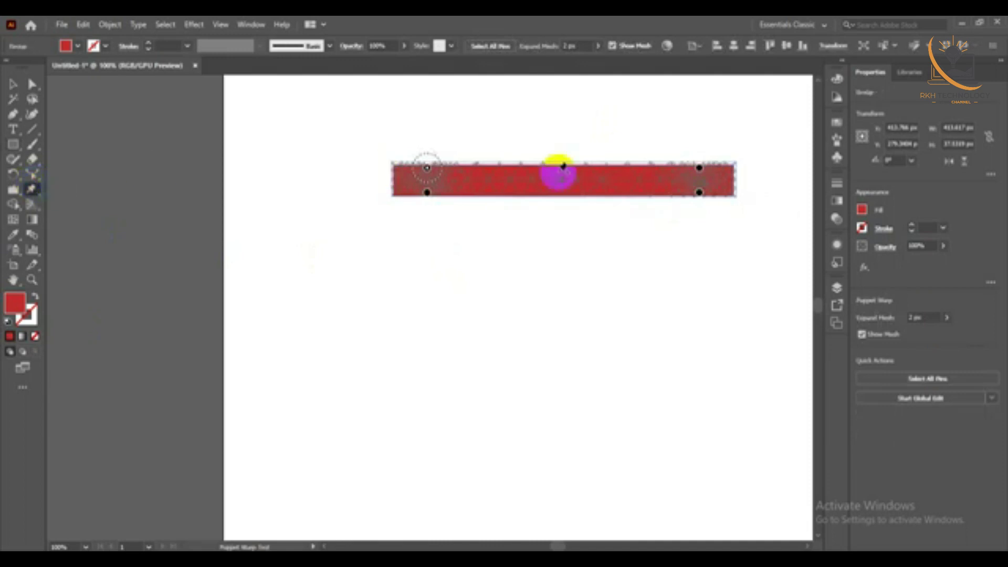
pyautogui.click(581, 181)
pyautogui.click(515, 171)
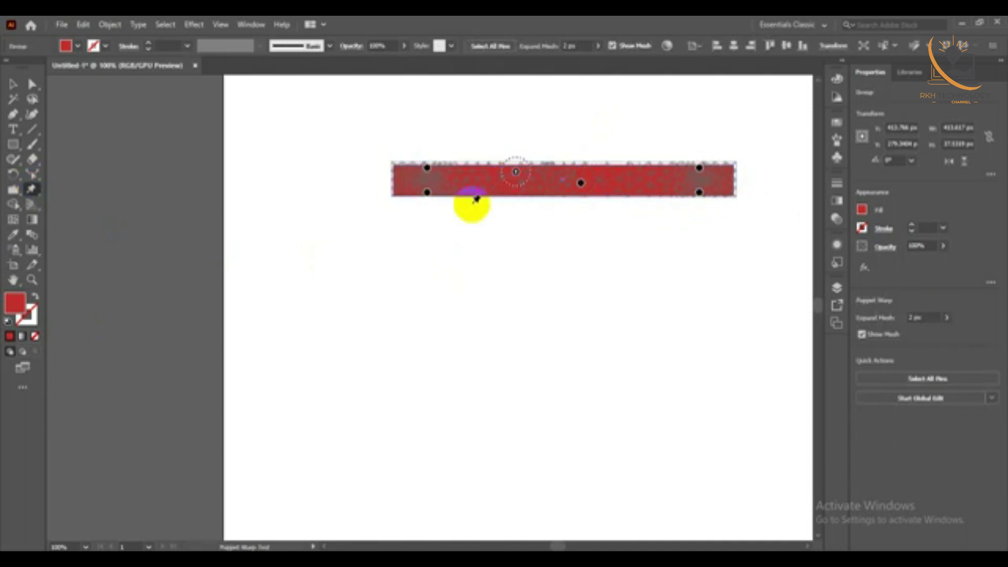
pyautogui.hotkey('ctrl', 'z')
pyautogui.hotkey('ctrl', 'z')
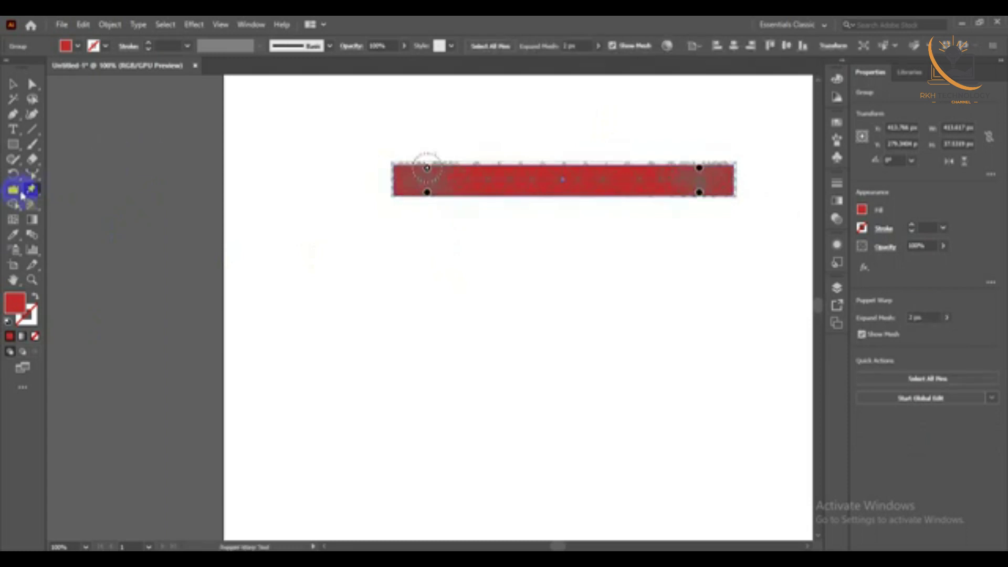
pyautogui.moveTo(22, 195); pyautogui.dragTo(71, 197)
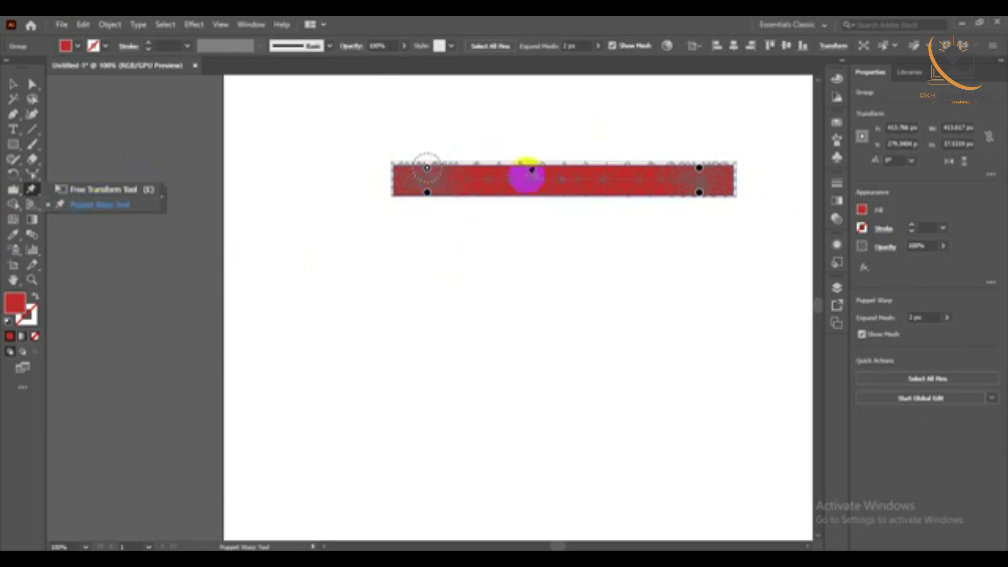
# Pin the bar's top and lower edges and bend its middle downward
pyautogui.click(554, 164)
pyautogui.click(537, 174)
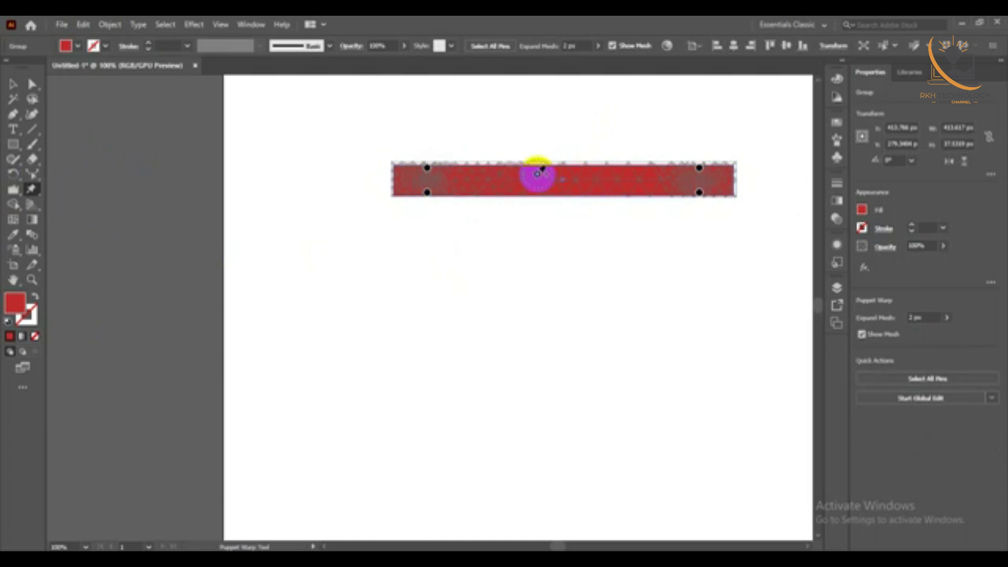
pyautogui.click(629, 172)
pyautogui.click(566, 192)
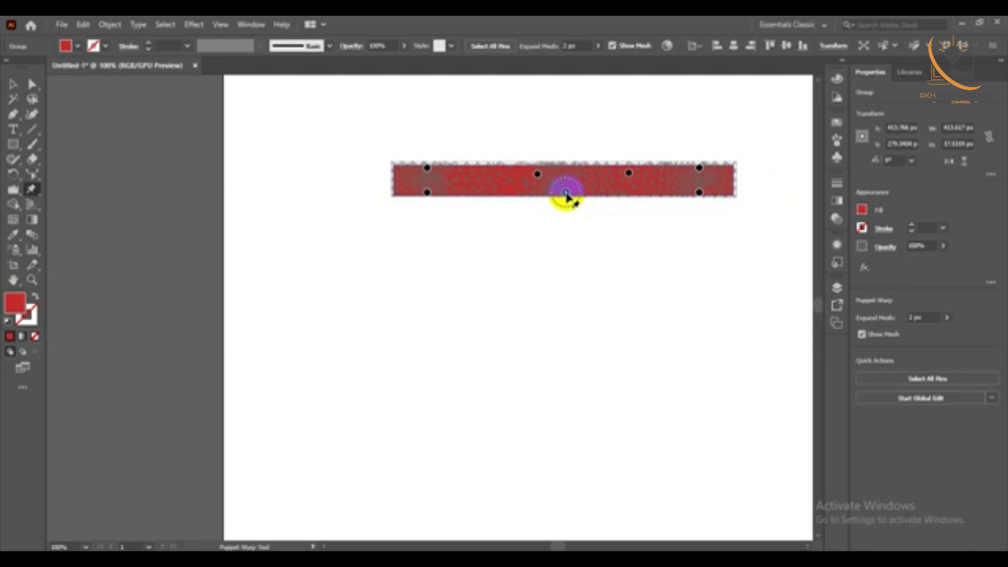
pyautogui.click(538, 175)
pyautogui.moveTo(538, 177); pyautogui.dragTo(629, 175)
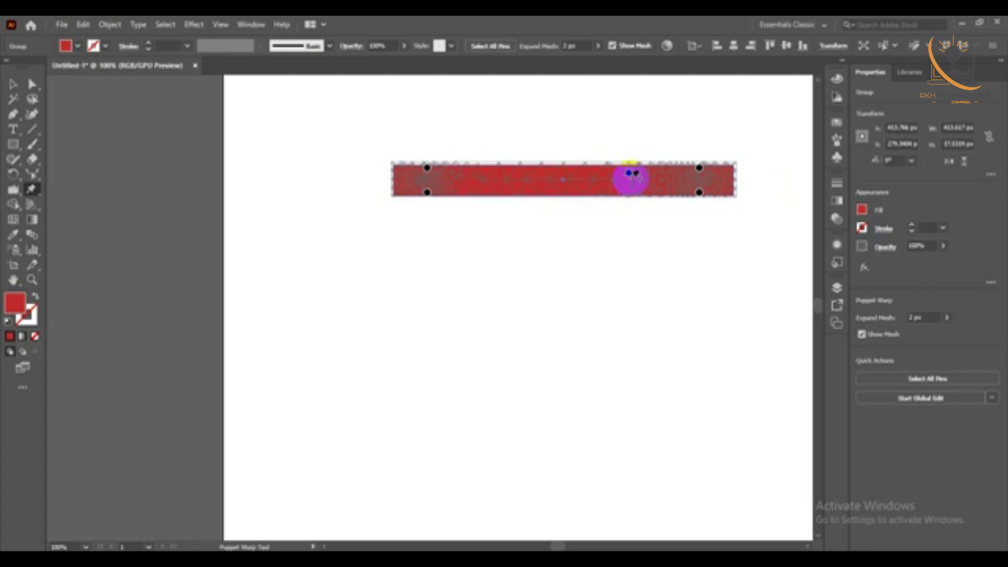
pyautogui.click(514, 190)
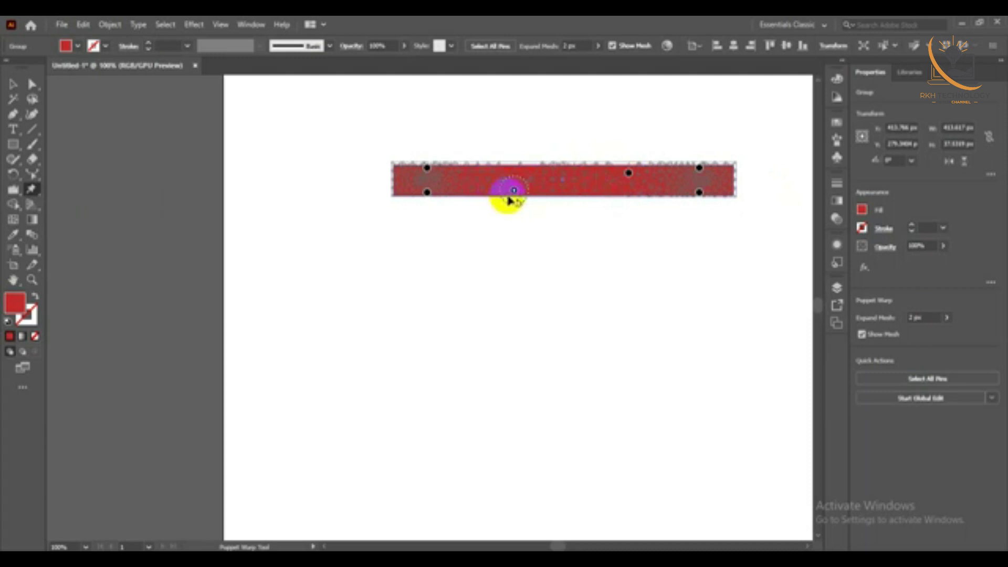
pyautogui.moveTo(514, 192); pyautogui.dragTo(515, 240)
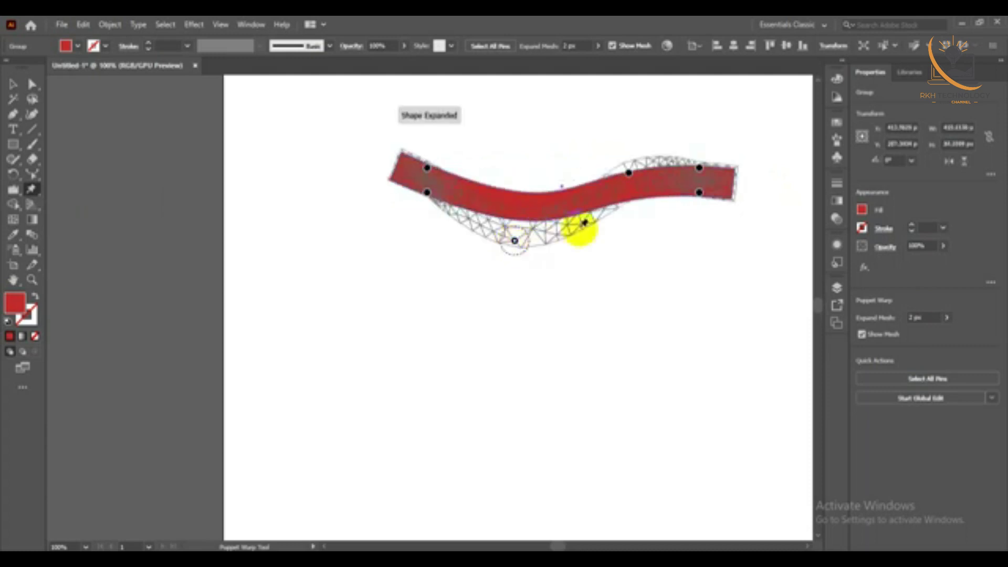
# Raise the right section, angle the right end down and lift the left end into an S-wave
pyautogui.click(628, 177)
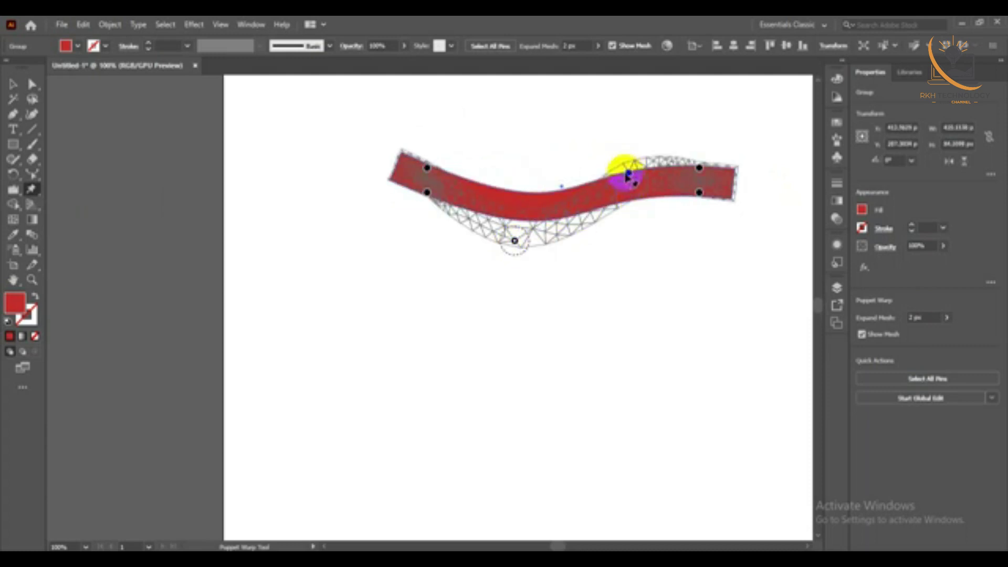
pyautogui.moveTo(629, 176); pyautogui.dragTo(626, 124)
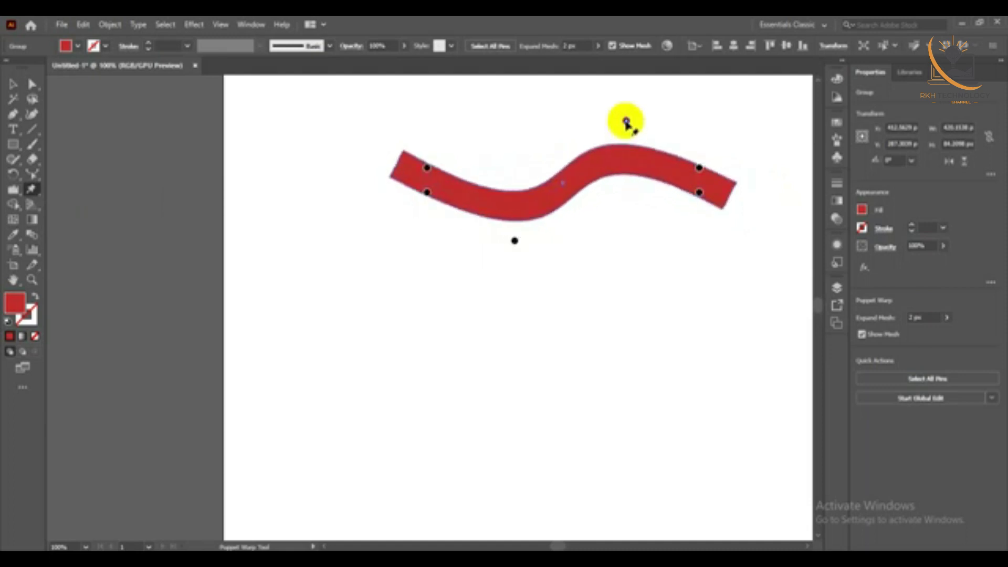
pyautogui.click(701, 193)
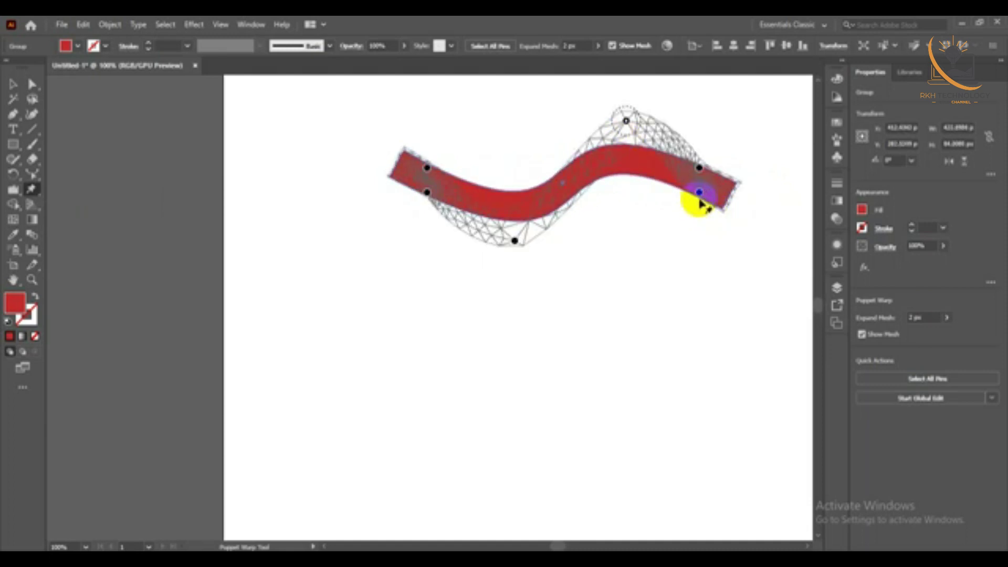
pyautogui.moveTo(700, 200)
pyautogui.mouseDown()
pyautogui.moveTo(676, 196)
pyautogui.moveTo(686, 200)
pyautogui.mouseUp()
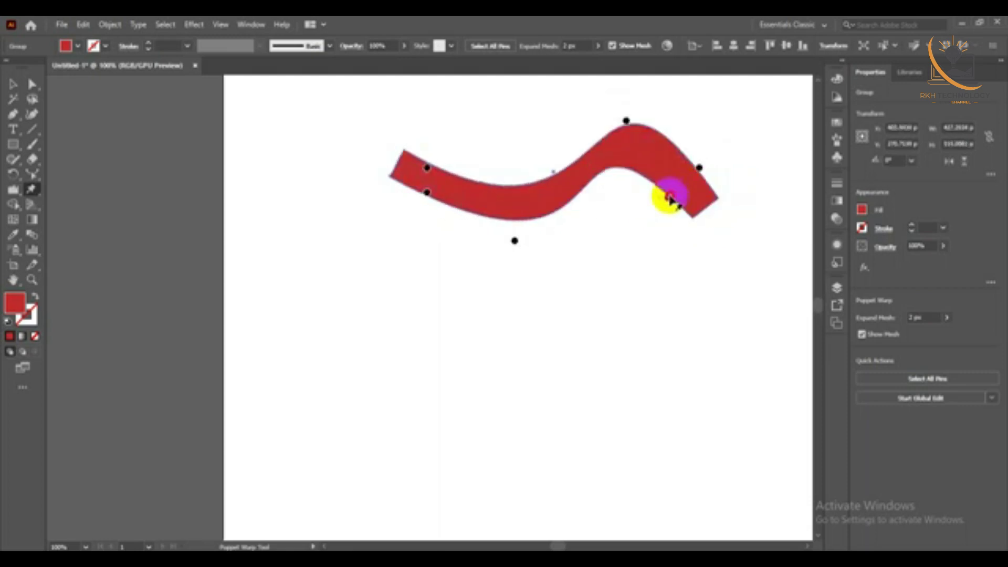
pyautogui.moveTo(424, 195)
pyautogui.mouseDown()
pyautogui.moveTo(388, 241)
pyautogui.moveTo(407, 191)
pyautogui.moveTo(457, 188)
pyautogui.moveTo(418, 167)
pyautogui.mouseUp()
pyautogui.click(630, 122)
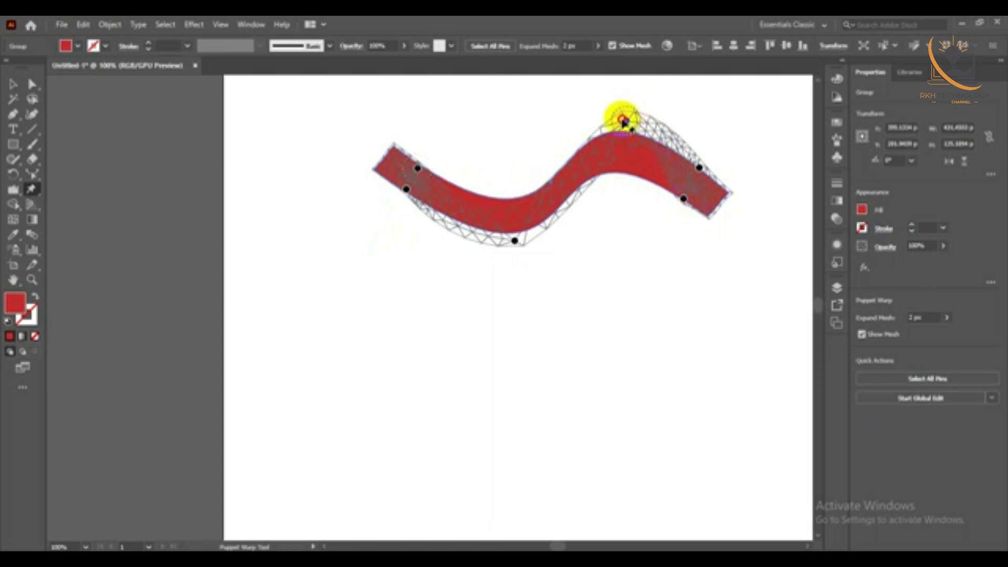
pyautogui.moveTo(629, 125); pyautogui.dragTo(627, 140)
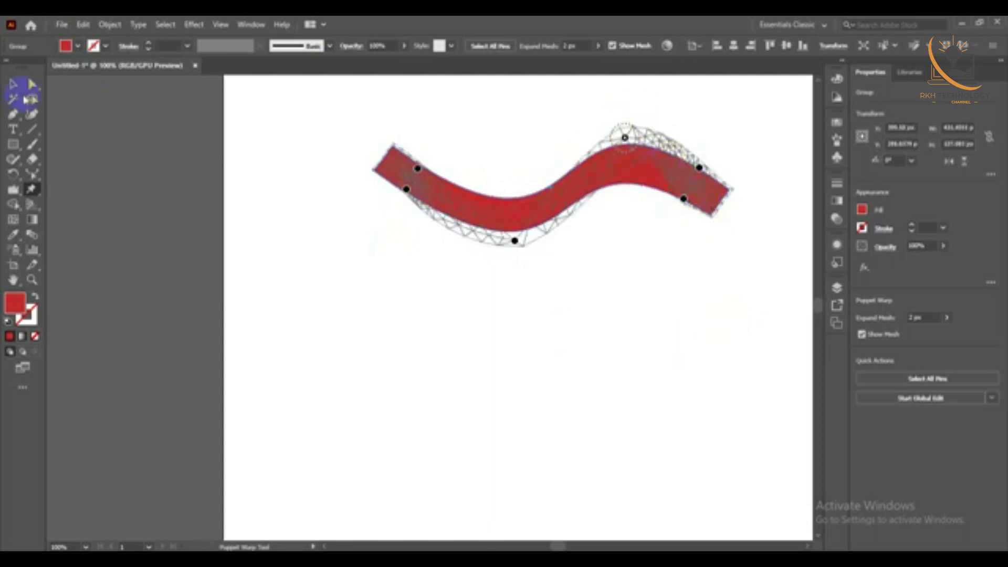
pyautogui.click(14, 84)
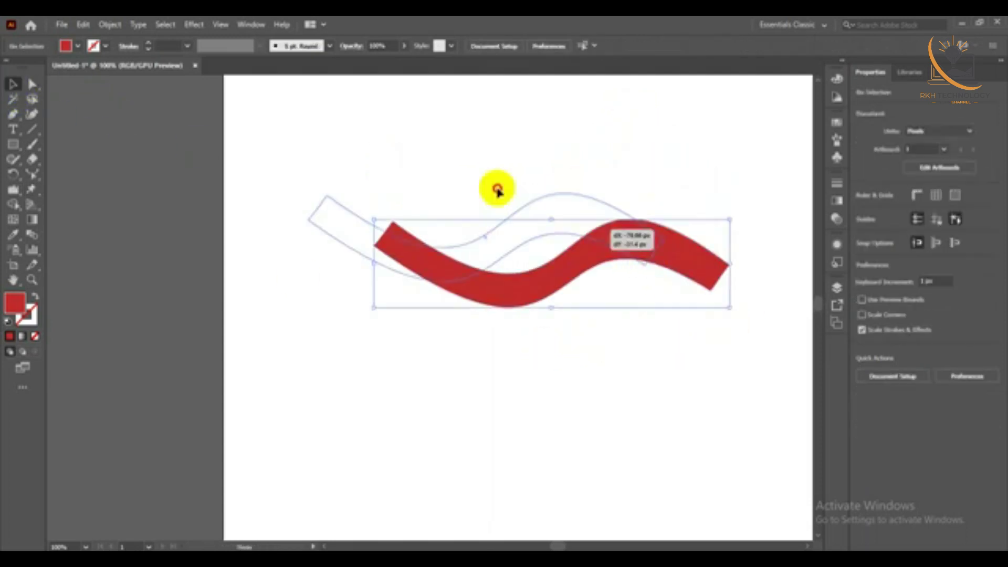
# Drag the red wave up-left and back down-right, then delete it
pyautogui.moveTo(645, 268); pyautogui.dragTo(493, 202)
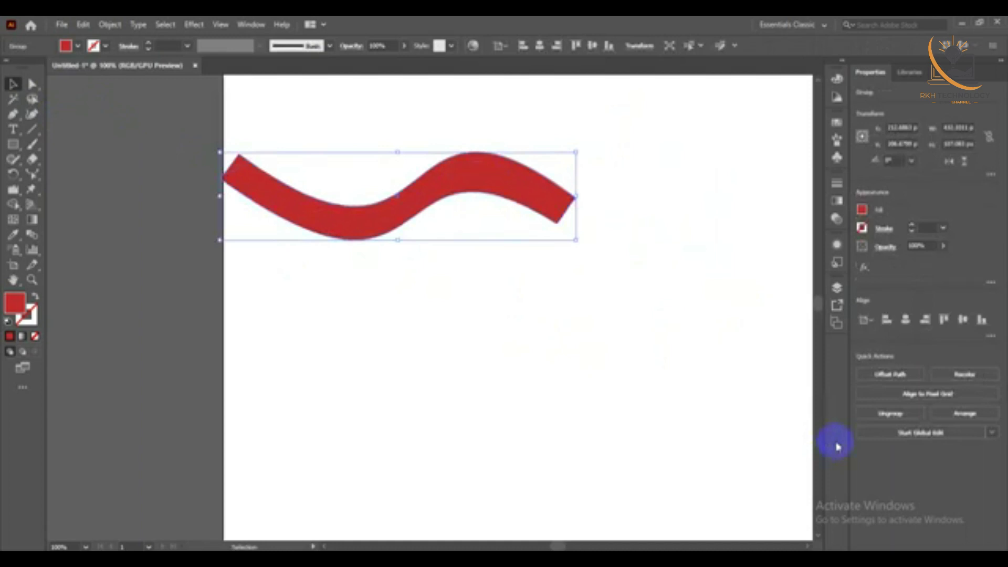
pyautogui.moveTo(420, 196); pyautogui.dragTo(621, 254)
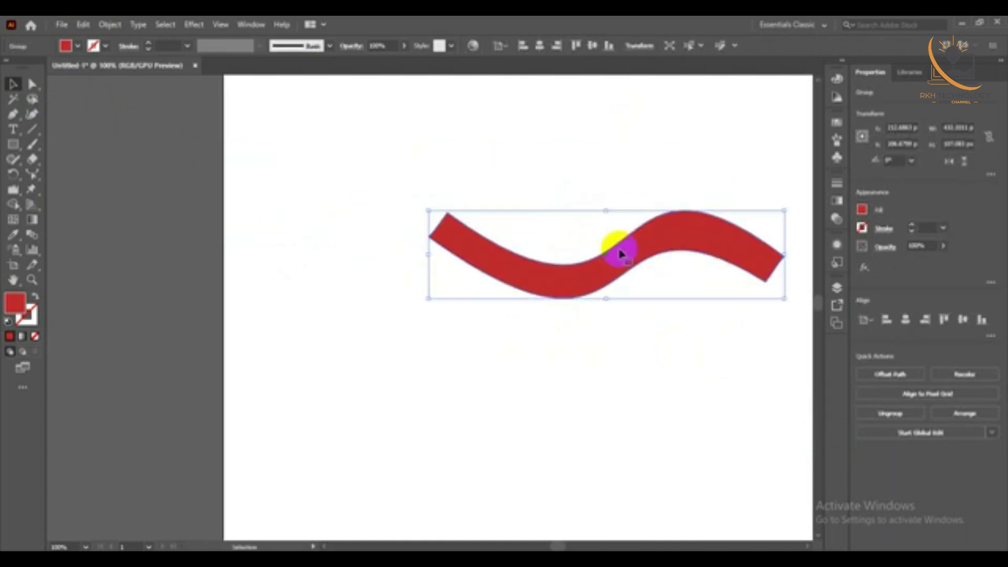
pyautogui.press('Delete')
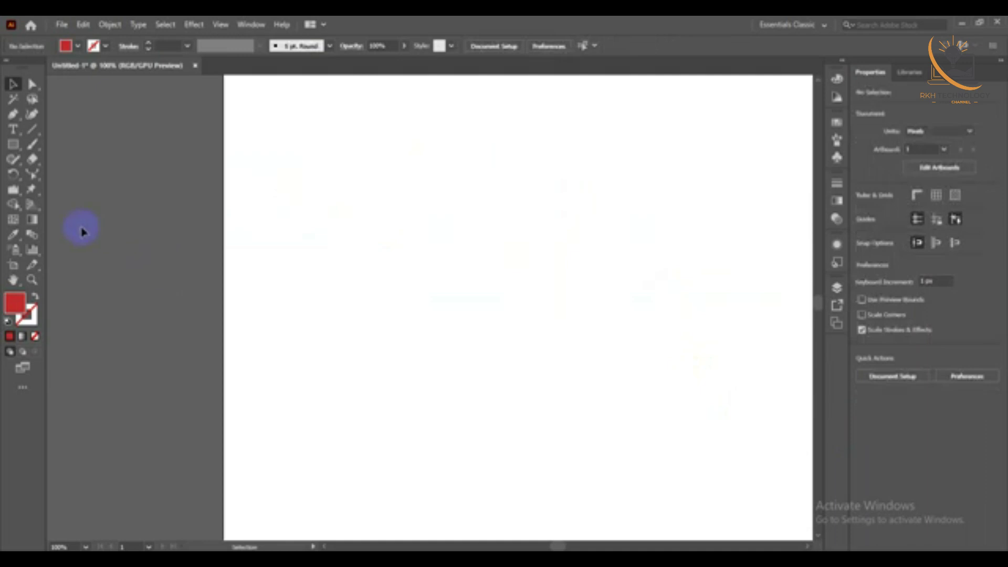
# Draw a horizontal line across the upper artboard with the Line Segment tool
pyautogui.click(15, 192)
pyautogui.click(46, 191)
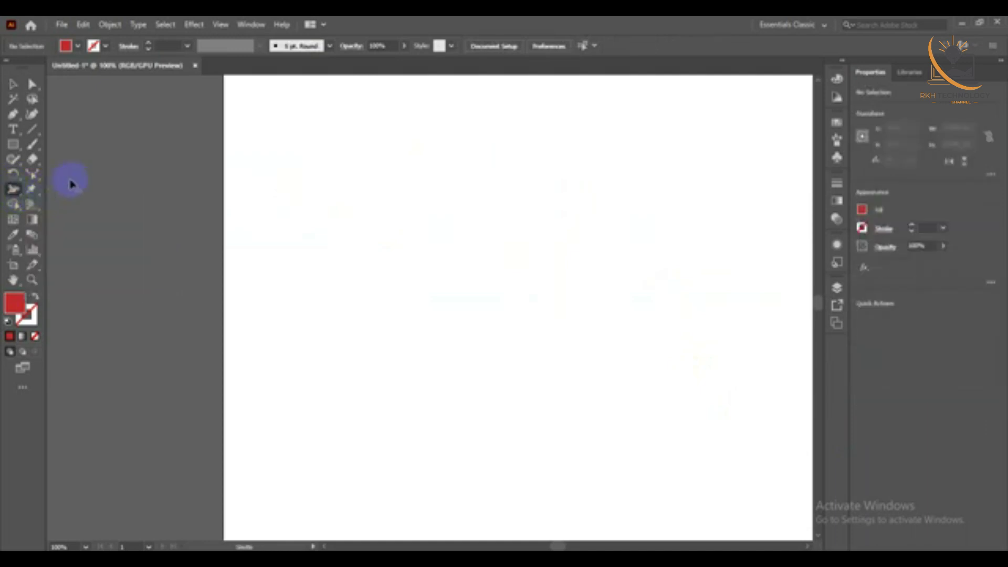
pyautogui.click(19, 192)
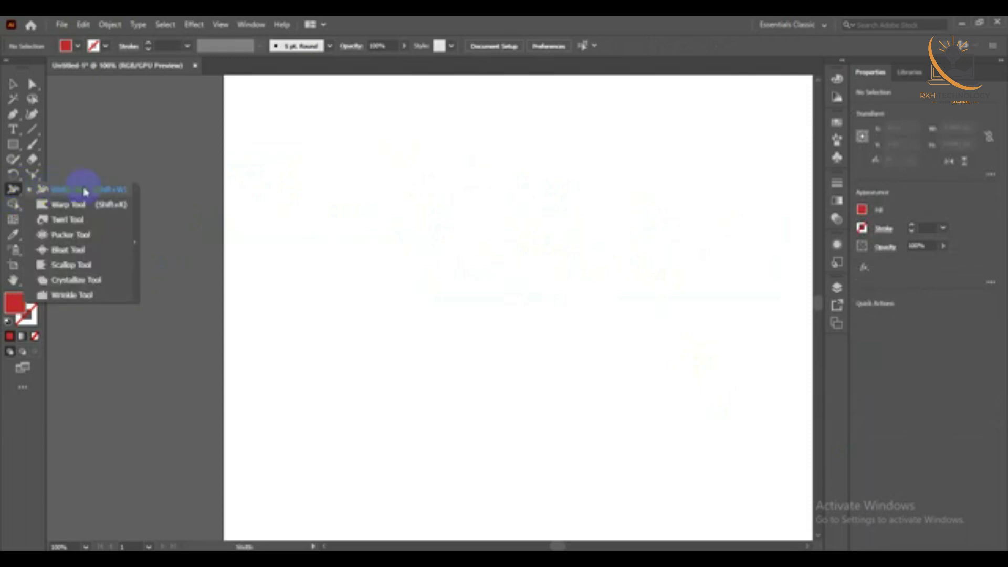
pyautogui.click(14, 198)
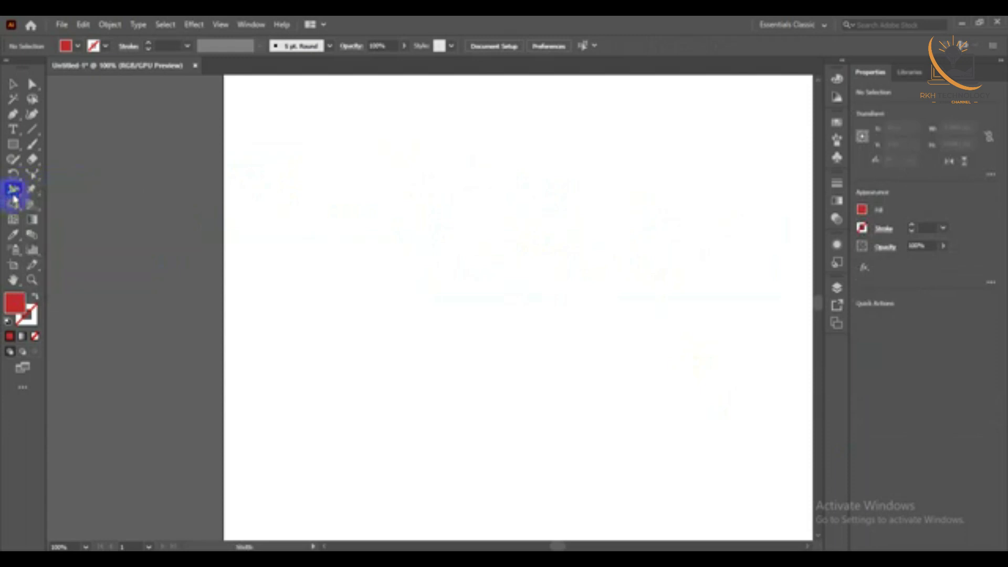
pyautogui.click(33, 130)
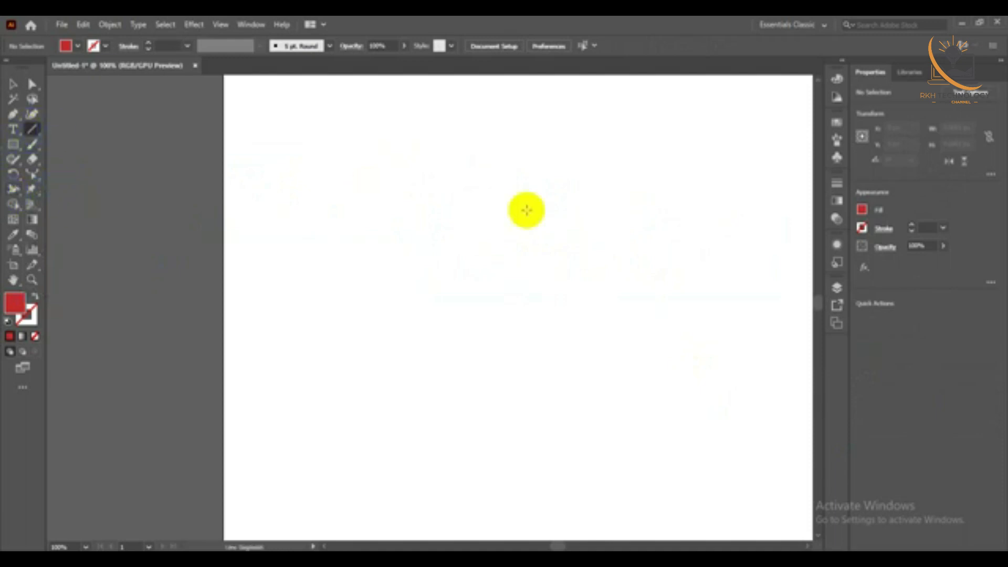
pyautogui.moveTo(376, 222); pyautogui.dragTo(687, 222)
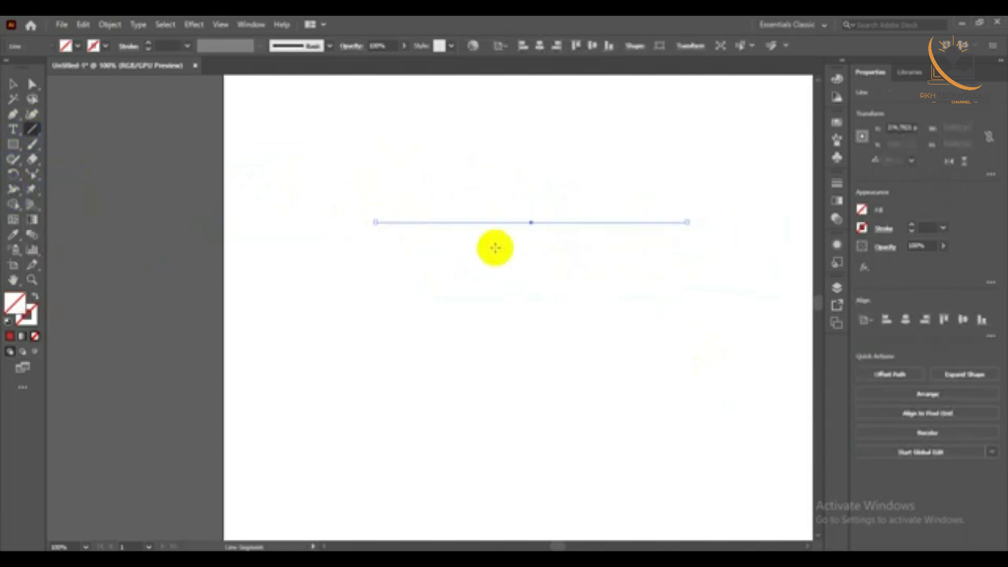
# Give the line a 25 pt stroke coloured CE3232 red
pyautogui.doubleClick(32, 315)
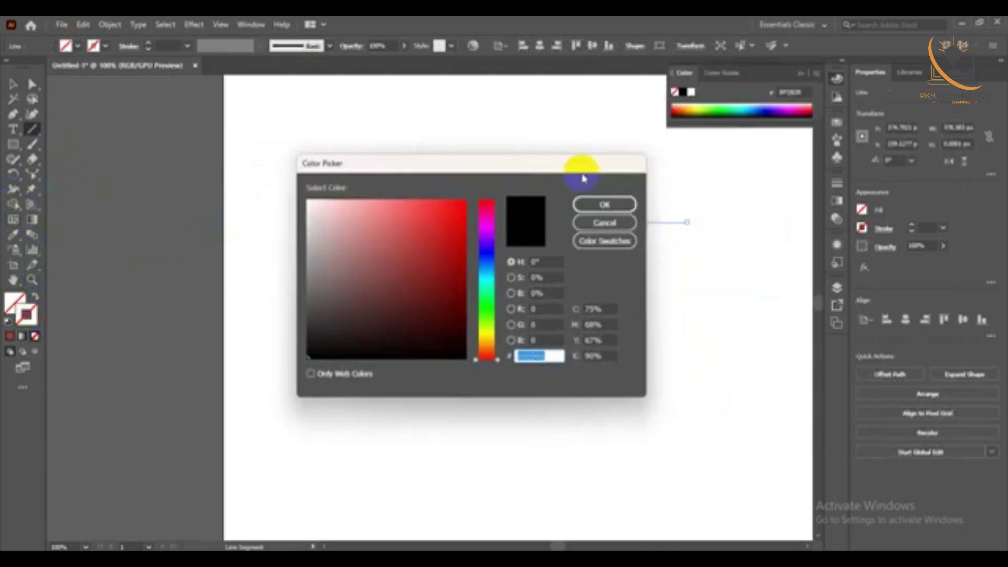
pyautogui.click(615, 202)
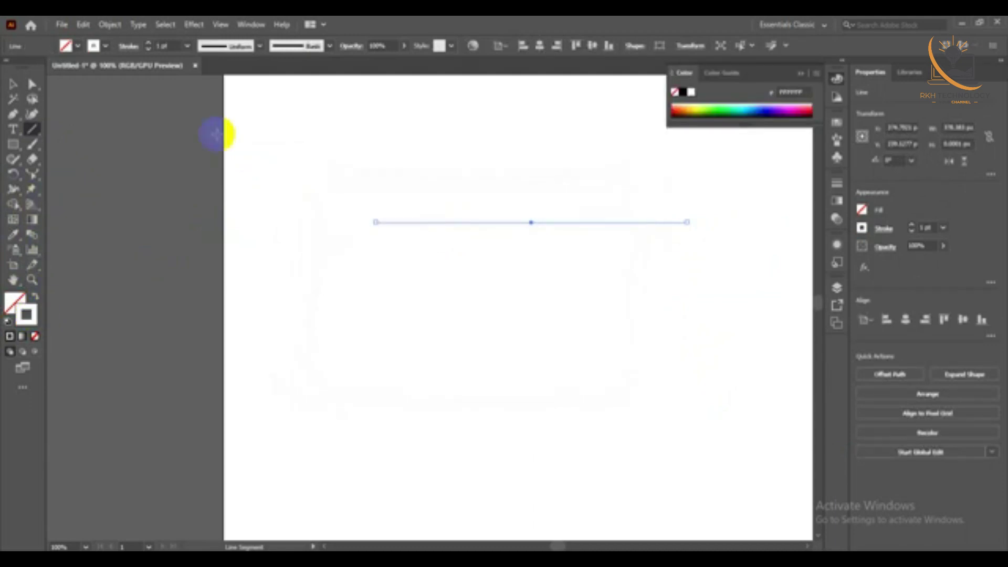
pyautogui.click(148, 45)
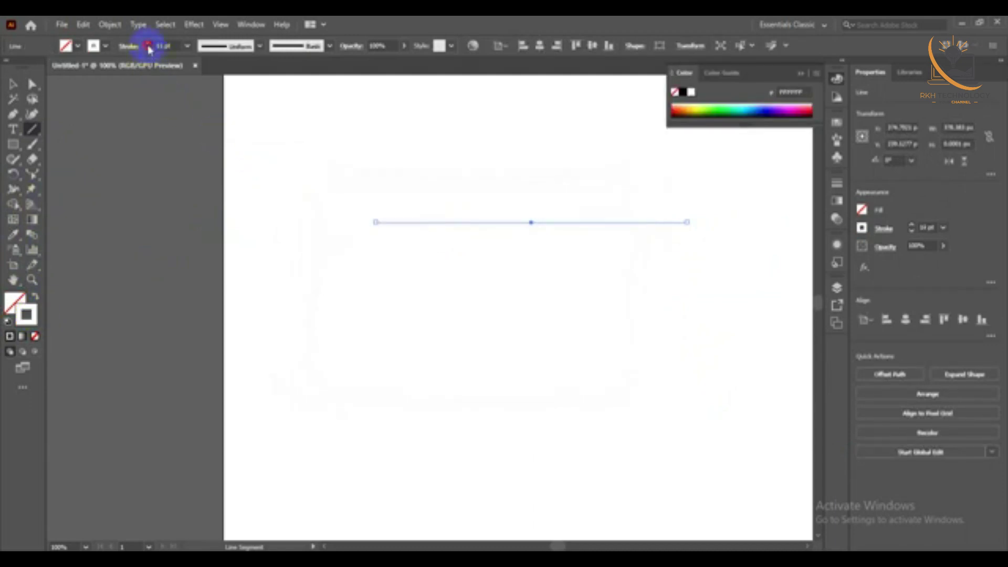
pyautogui.click(149, 45)
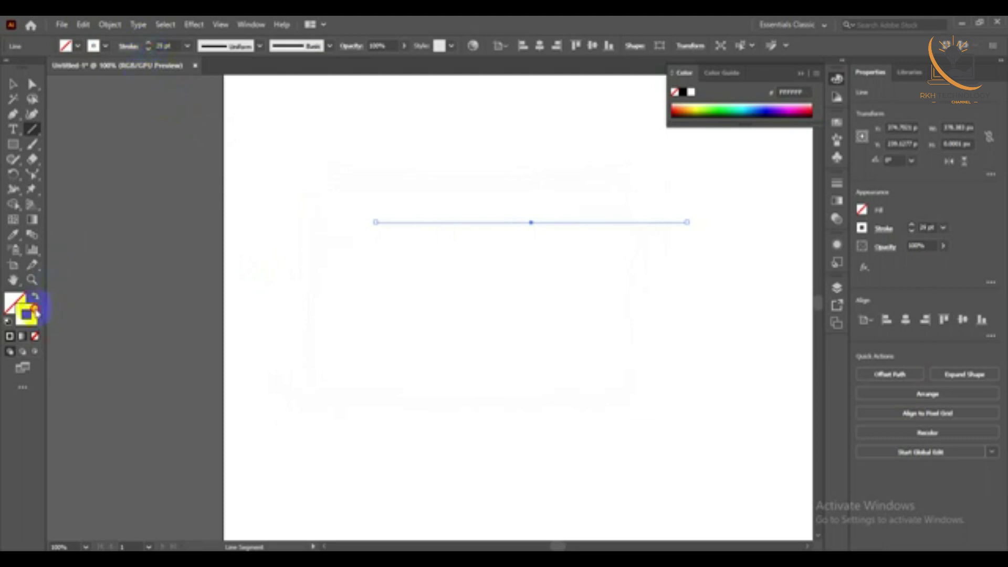
pyautogui.doubleClick(26, 314)
pyautogui.click(331, 270)
pyautogui.click(428, 229)
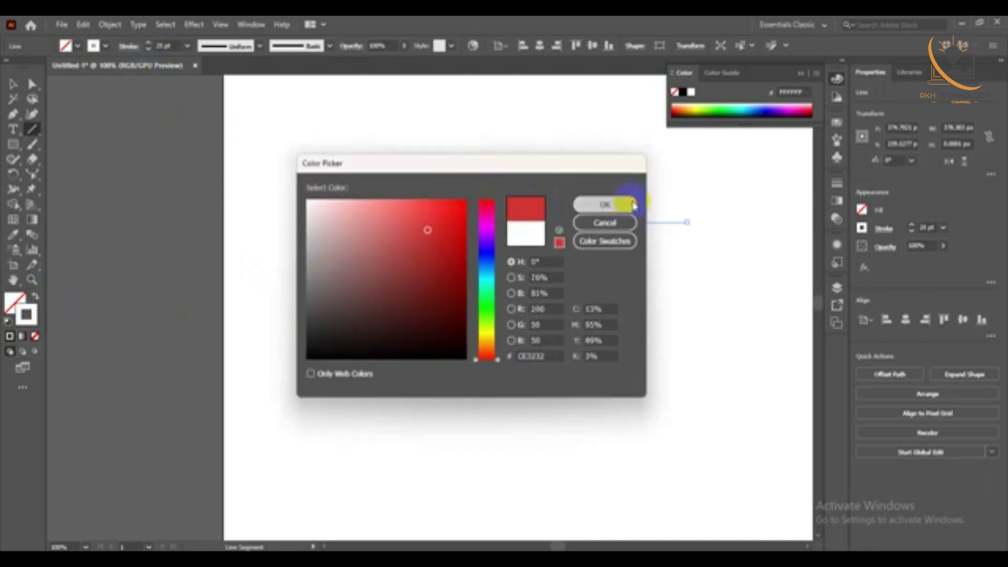
pyautogui.click(634, 205)
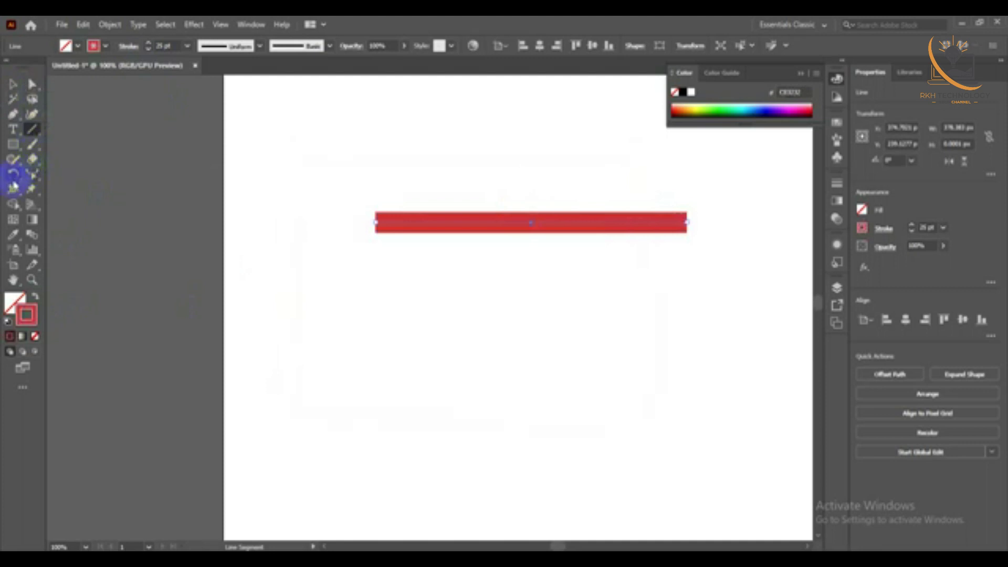
pyautogui.click(13, 187)
# Drag width points at the red line's left and right ends to taper its stroke
pyautogui.scroll(2, 376, 224)
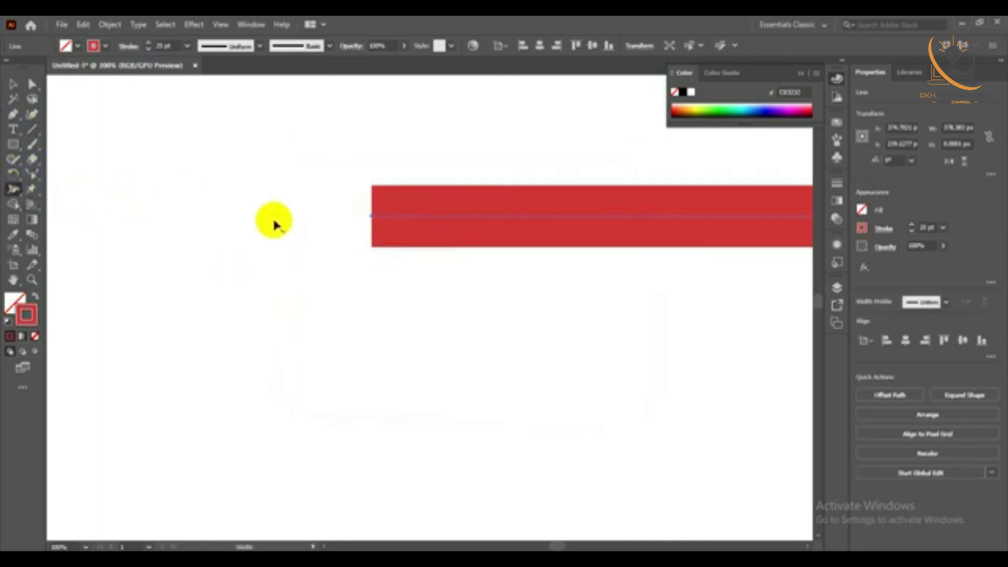
pyautogui.moveTo(372, 216); pyautogui.dragTo(377, 330)
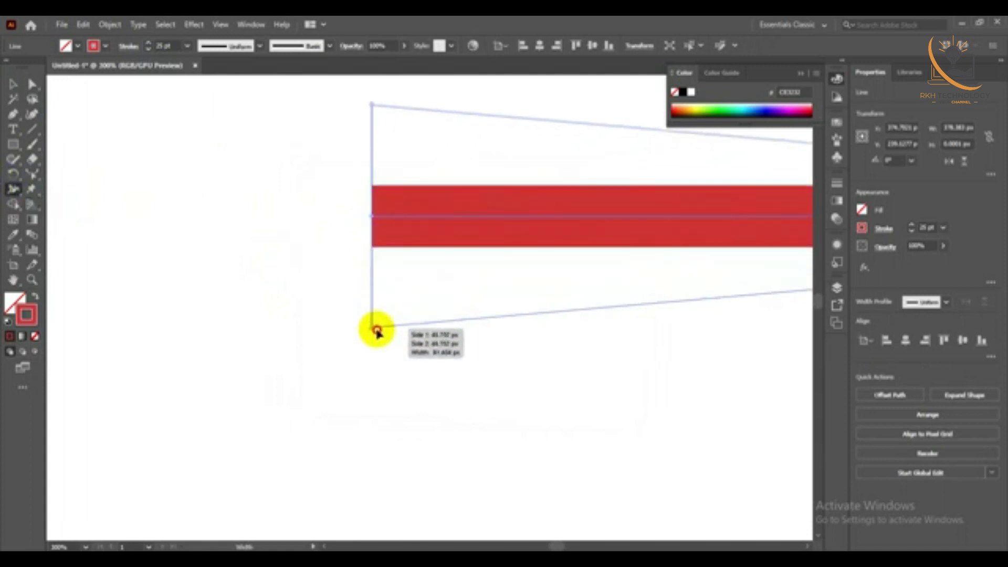
pyautogui.scroll(-3, 372, 265)
pyautogui.scroll(2, 583, 257)
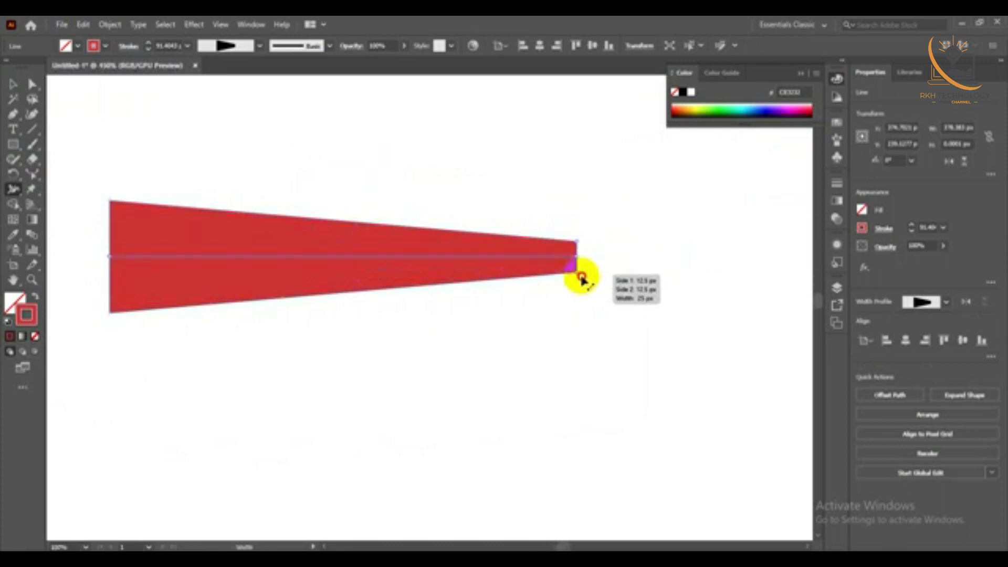
pyautogui.moveTo(578, 273)
pyautogui.mouseDown()
pyautogui.moveTo(580, 257)
pyautogui.moveTo(568, 341)
pyautogui.moveTo(522, 427)
pyautogui.mouseUp()
pyautogui.scroll(-3, 490, 241)
pyautogui.scroll(3, 500, 245)
pyautogui.moveTo(542, 141)
pyautogui.mouseDown()
pyautogui.moveTo(670, 155)
pyautogui.moveTo(549, 165)
pyautogui.moveTo(546, 205)
pyautogui.mouseUp()
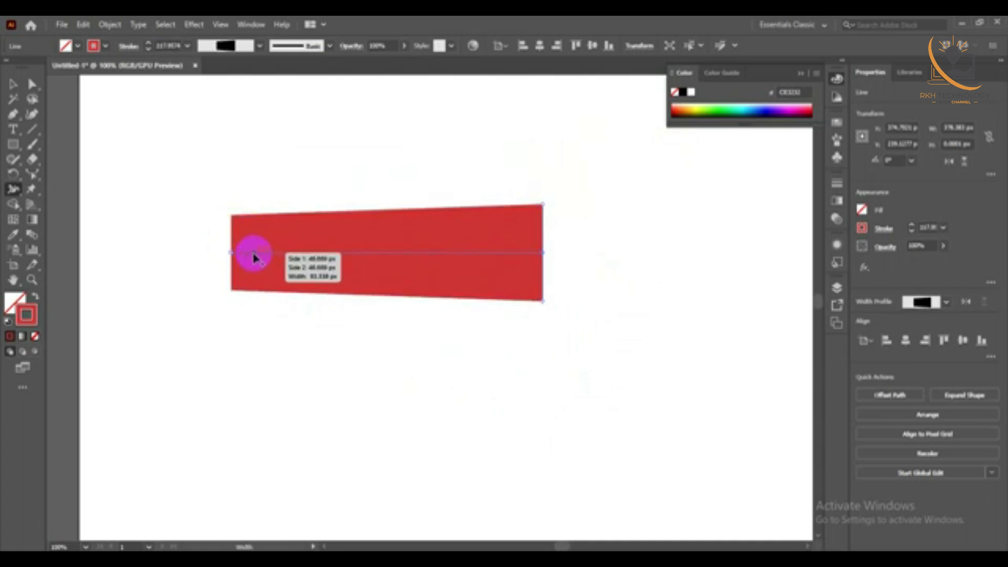
pyautogui.click(13, 114)
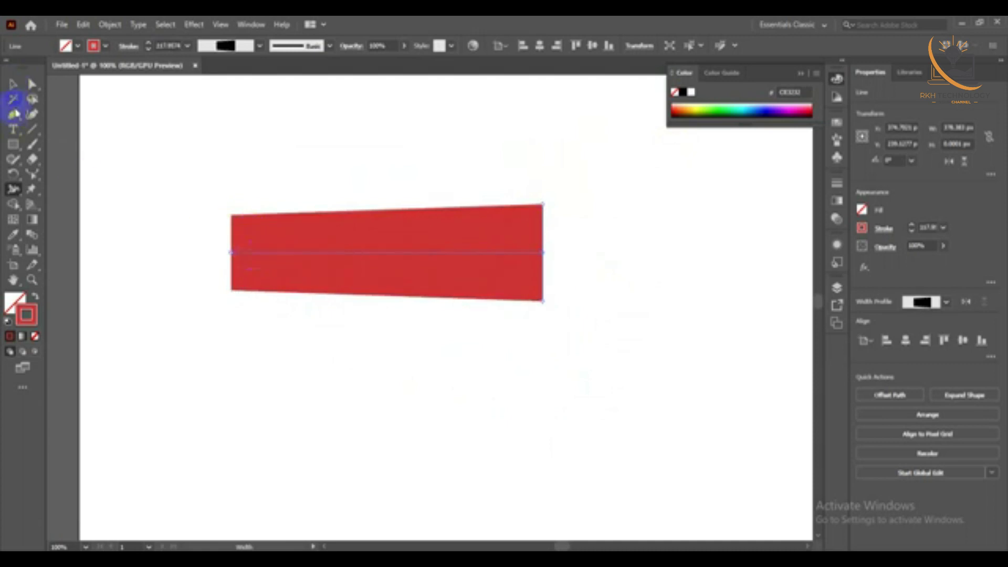
# Draw a wavy S-curve beneath the red trapezoid with the Pen tool, then deselect it
pyautogui.click(231, 416)
pyautogui.moveTo(427, 358); pyautogui.dragTo(557, 428)
pyautogui.moveTo(671, 331); pyautogui.dragTo(694, 290)
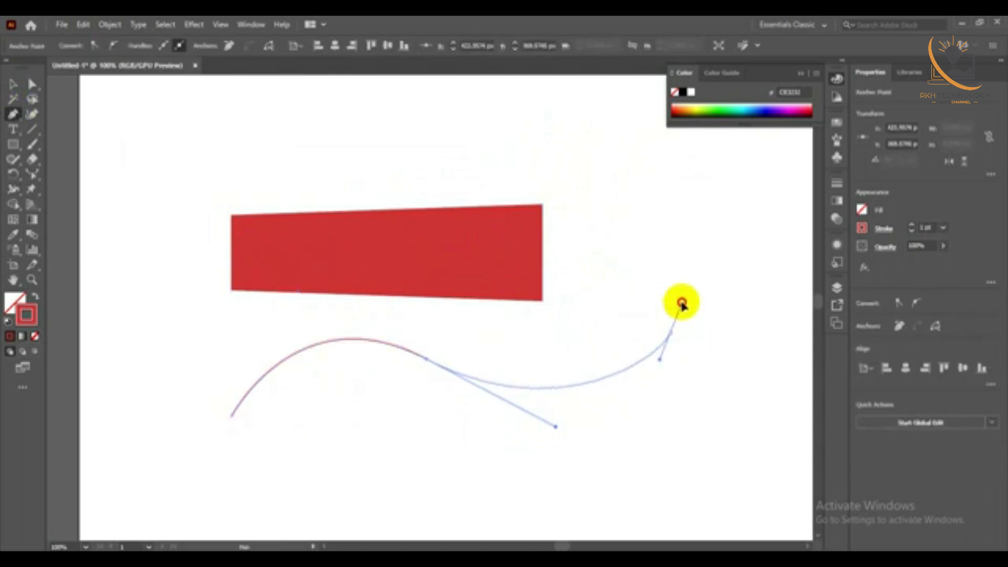
pyautogui.click(13, 84)
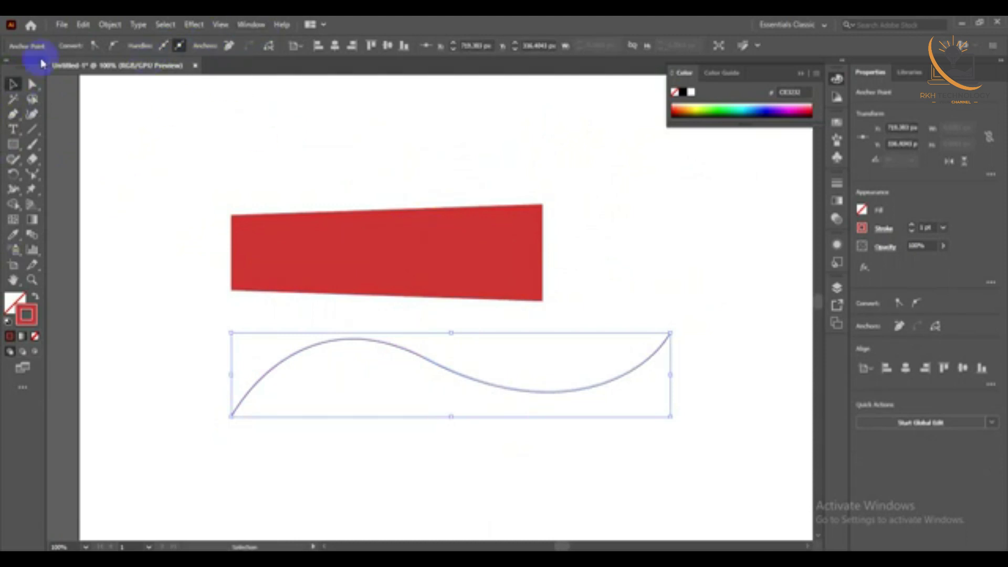
pyautogui.click(76, 101)
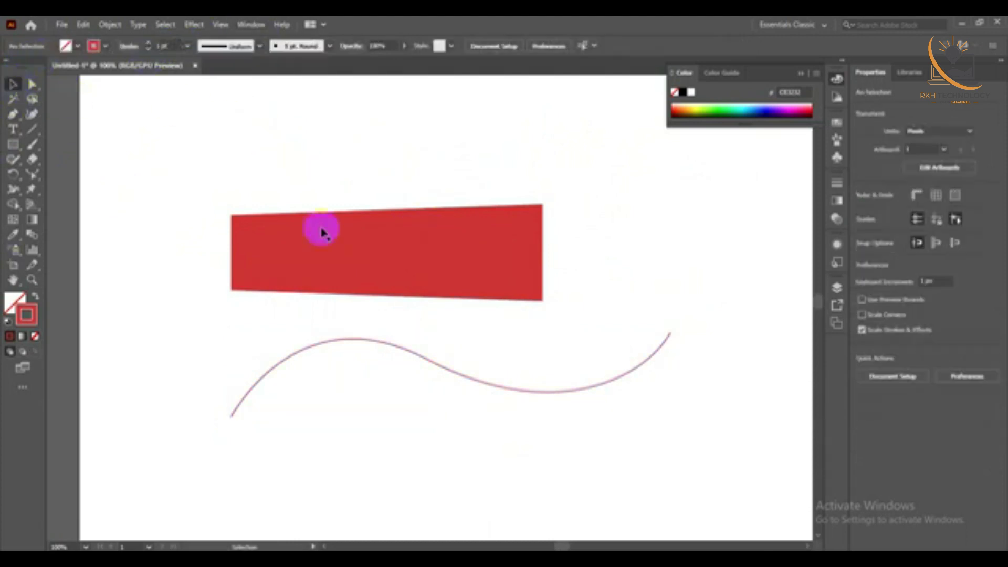
pyautogui.click(339, 341)
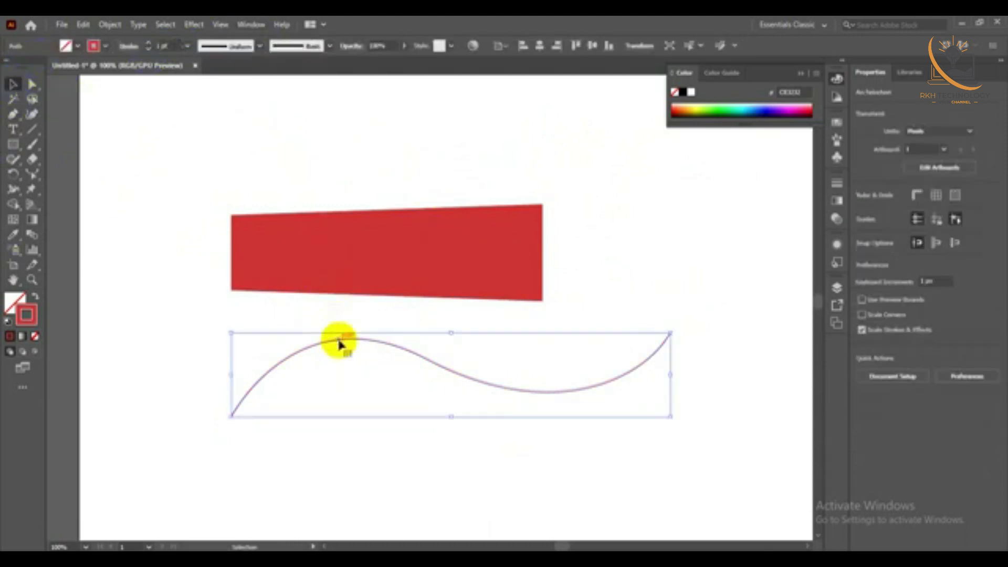
# Thicken the curve's stroke and drag width points along it, tapering the right end
pyautogui.click(151, 47)
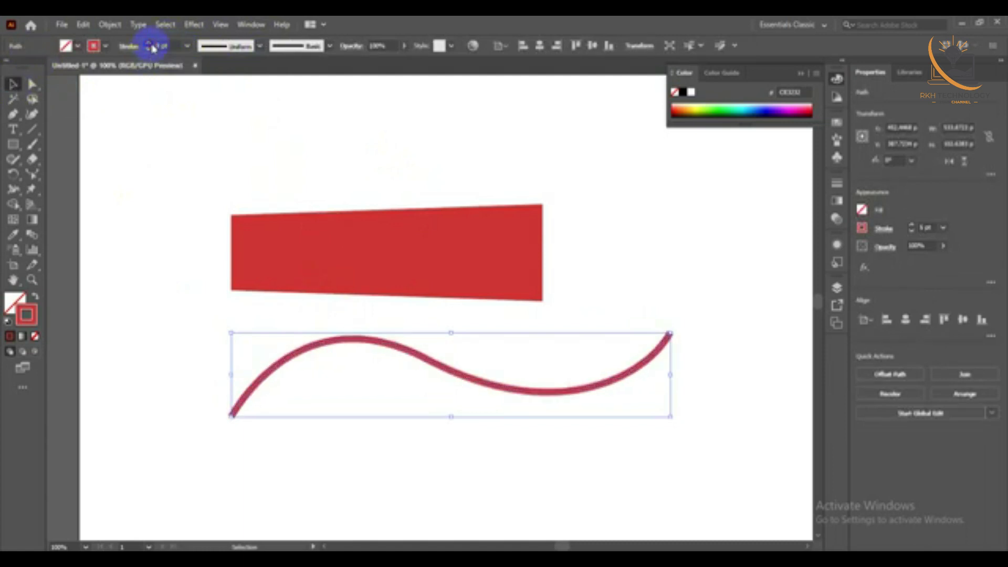
pyautogui.click(152, 47)
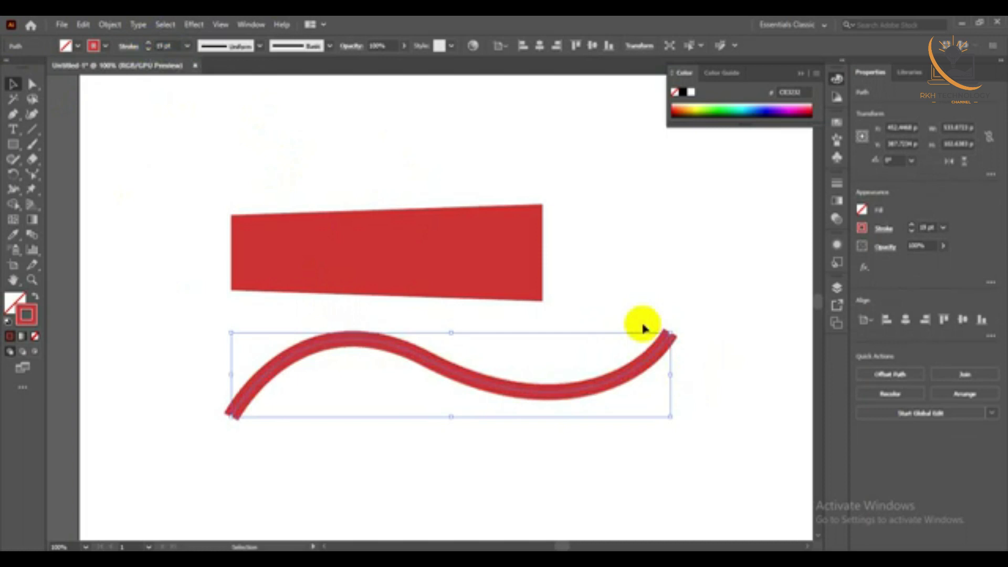
pyautogui.click(14, 189)
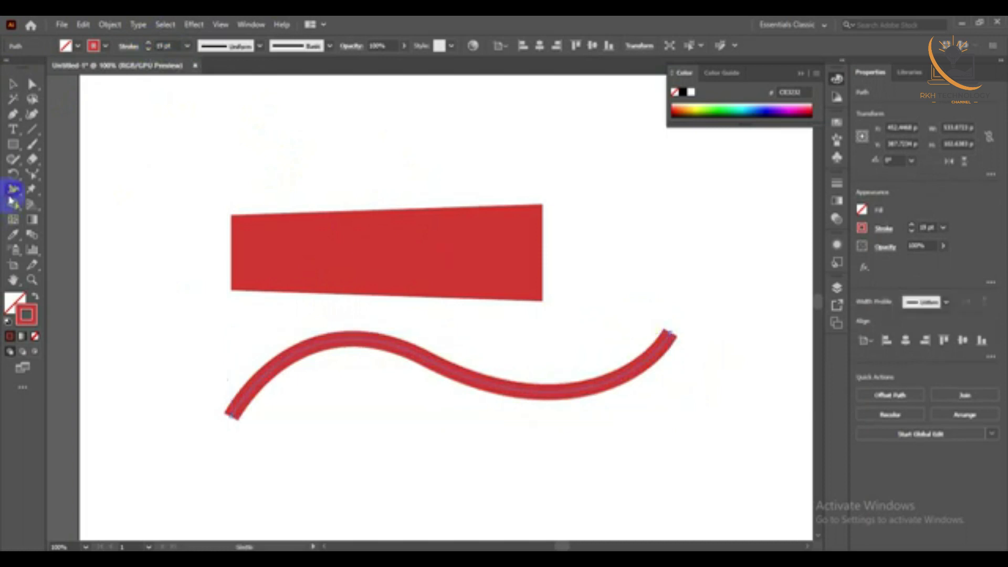
pyautogui.scroll(1, 665, 336)
pyautogui.scroll(1, 662, 328)
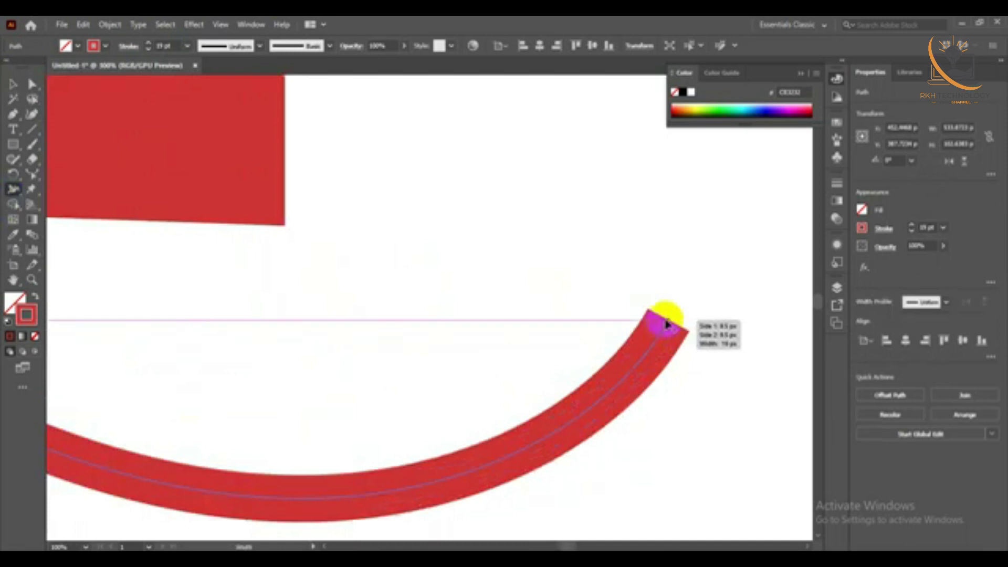
pyautogui.moveTo(698, 338); pyautogui.dragTo(685, 331)
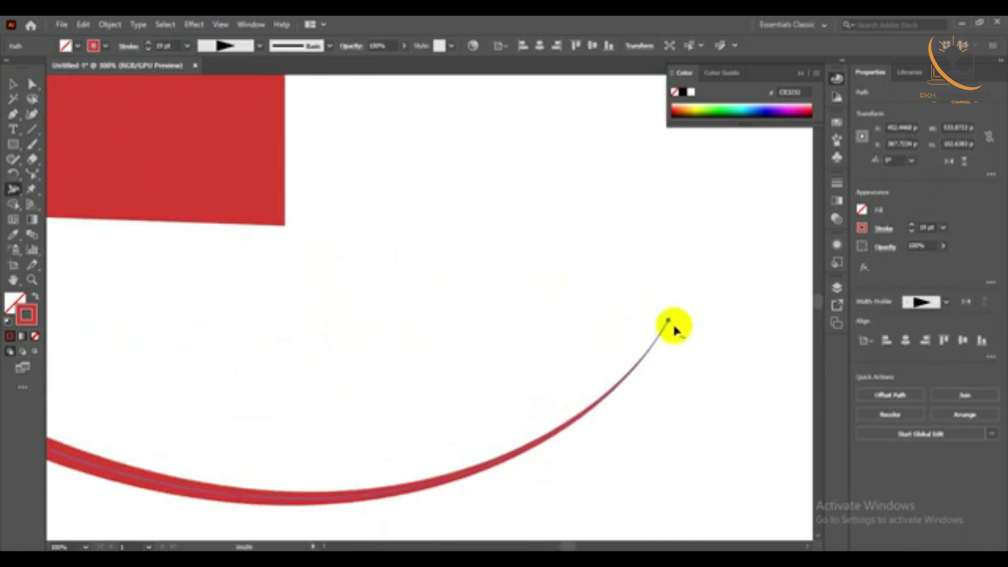
pyautogui.scroll(-2, 670, 326)
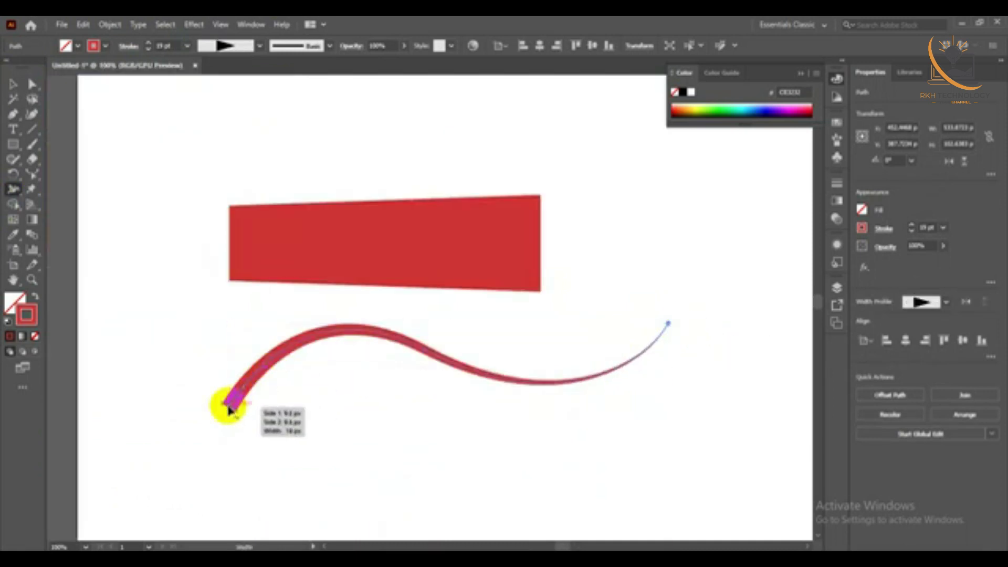
pyautogui.moveTo(234, 410)
pyautogui.mouseDown()
pyautogui.moveTo(262, 438)
pyautogui.moveTo(239, 442)
pyautogui.mouseUp()
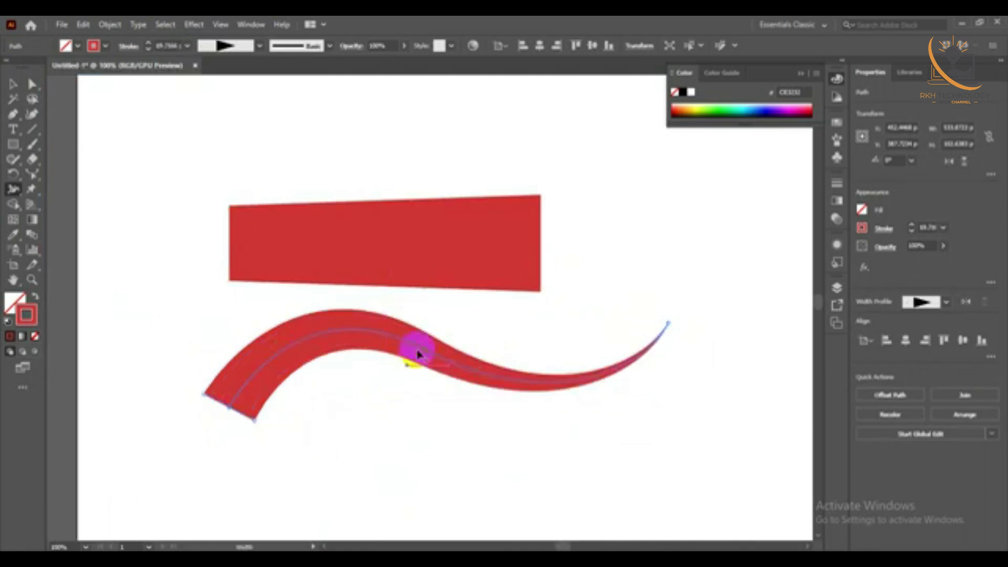
pyautogui.moveTo(419, 354); pyautogui.dragTo(417, 383)
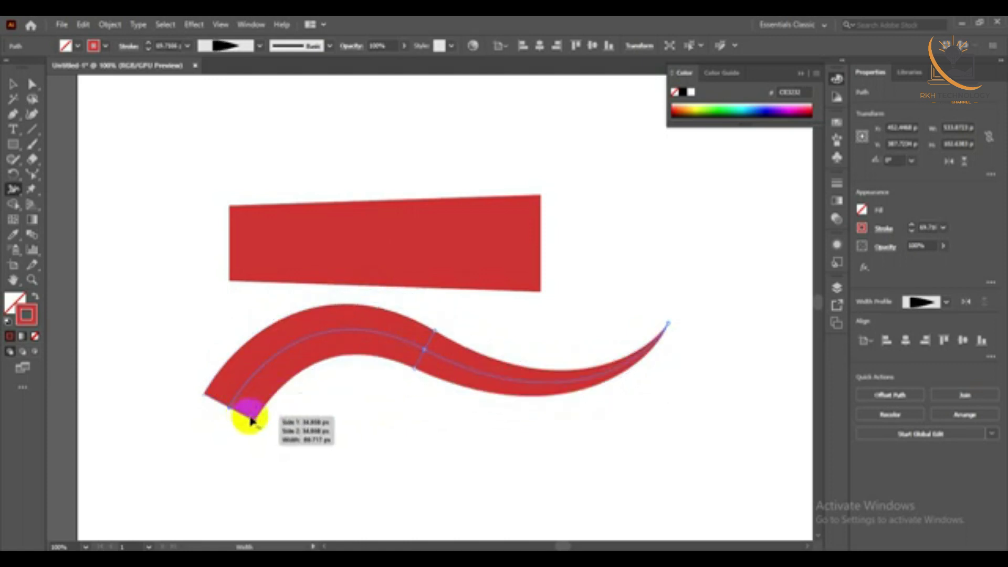
pyautogui.moveTo(251, 420); pyautogui.dragTo(226, 408)
pyautogui.moveTo(425, 350)
pyautogui.mouseDown()
pyautogui.moveTo(432, 360)
pyautogui.moveTo(406, 372)
pyautogui.moveTo(405, 407)
pyautogui.moveTo(395, 363)
pyautogui.moveTo(393, 402)
pyautogui.mouseUp()
# Undo the blade-shaped width edits and reshape the wave wide on the left, tapering right
pyautogui.hotkey('ctrl', 'z')
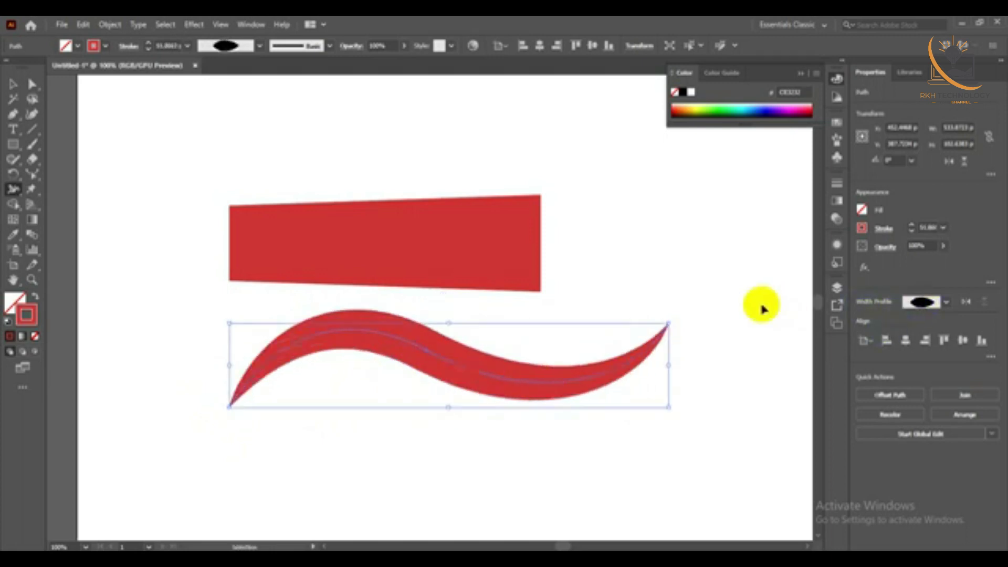
pyautogui.click(419, 352)
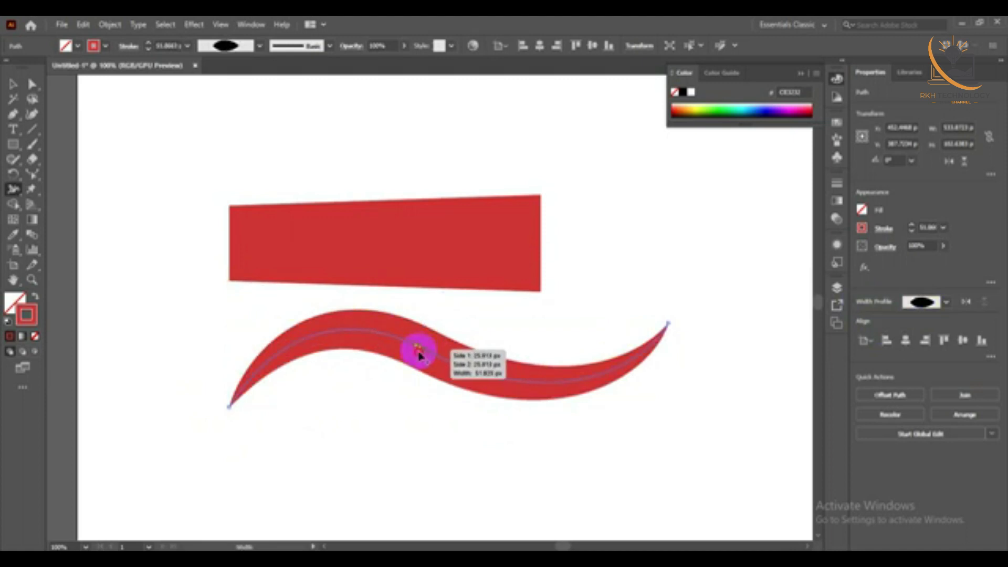
pyautogui.moveTo(419, 356); pyautogui.dragTo(402, 407)
pyautogui.hotkey('ctrl', 'z')
pyautogui.moveTo(441, 351); pyautogui.dragTo(428, 351)
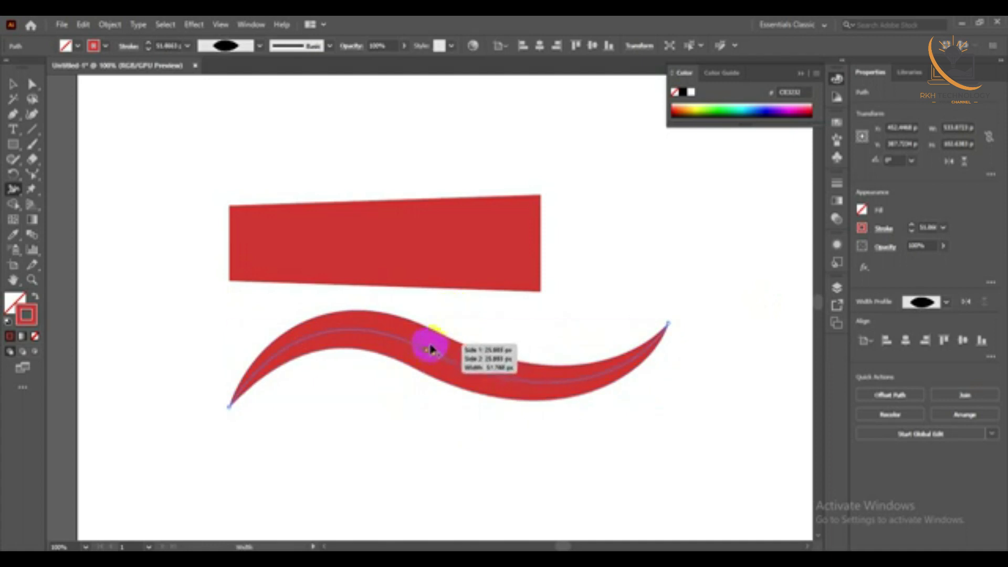
pyautogui.moveTo(428, 351)
pyautogui.mouseDown()
pyautogui.moveTo(456, 345)
pyautogui.moveTo(463, 292)
pyautogui.moveTo(479, 331)
pyautogui.mouseUp()
pyautogui.scroll(-1, 531, 315)
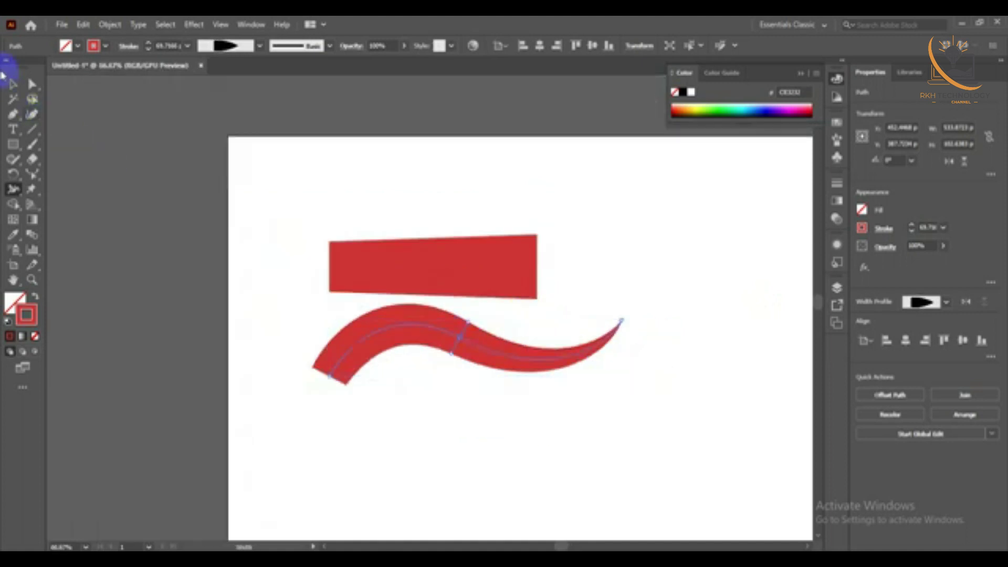
# Marquee-select both red shapes, delete them, then restore them with undo
pyautogui.click(15, 85)
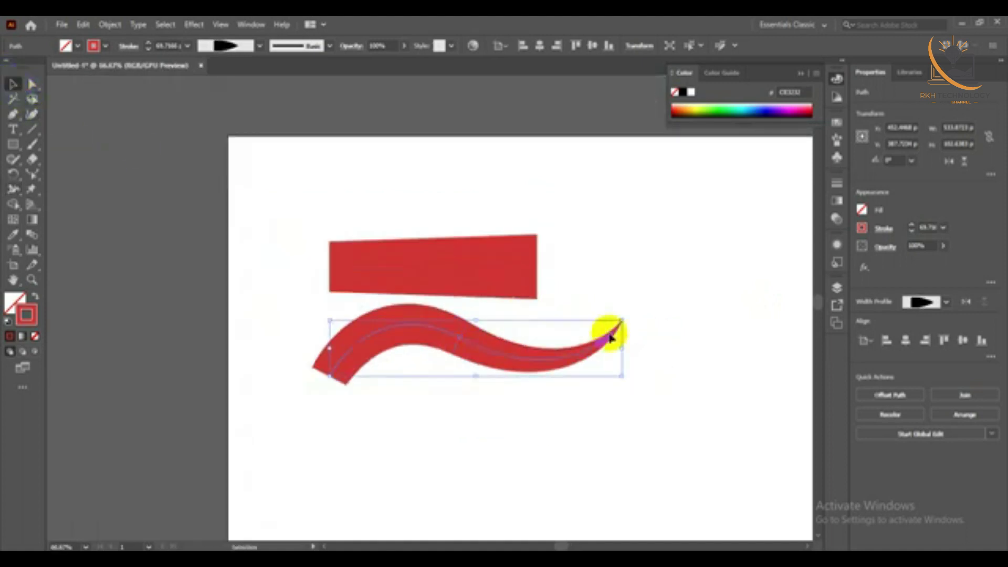
pyautogui.click(676, 367)
pyautogui.scroll(2, 405, 304)
pyautogui.scroll(-2, 399, 277)
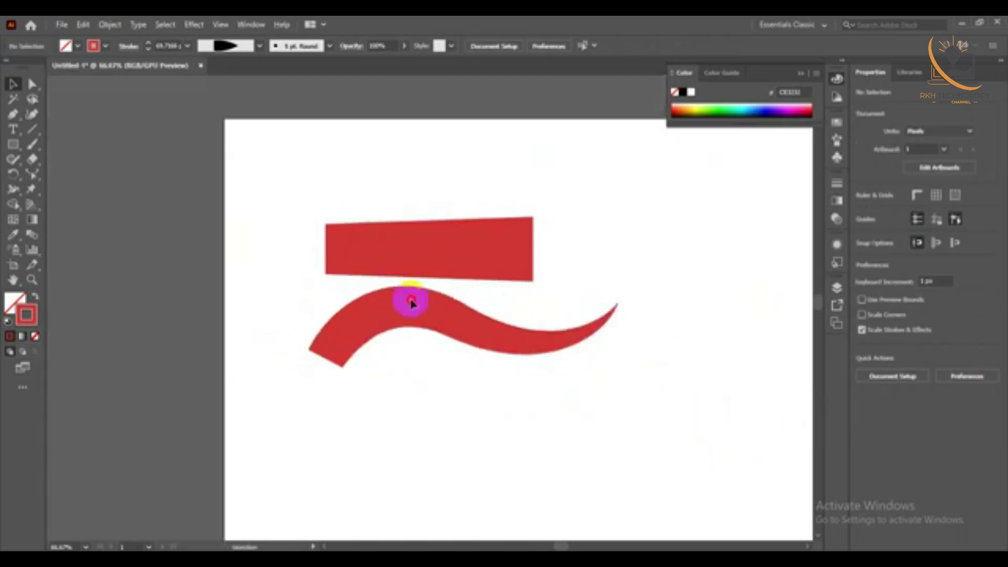
pyautogui.moveTo(410, 300); pyautogui.dragTo(554, 420)
pyautogui.press('Delete')
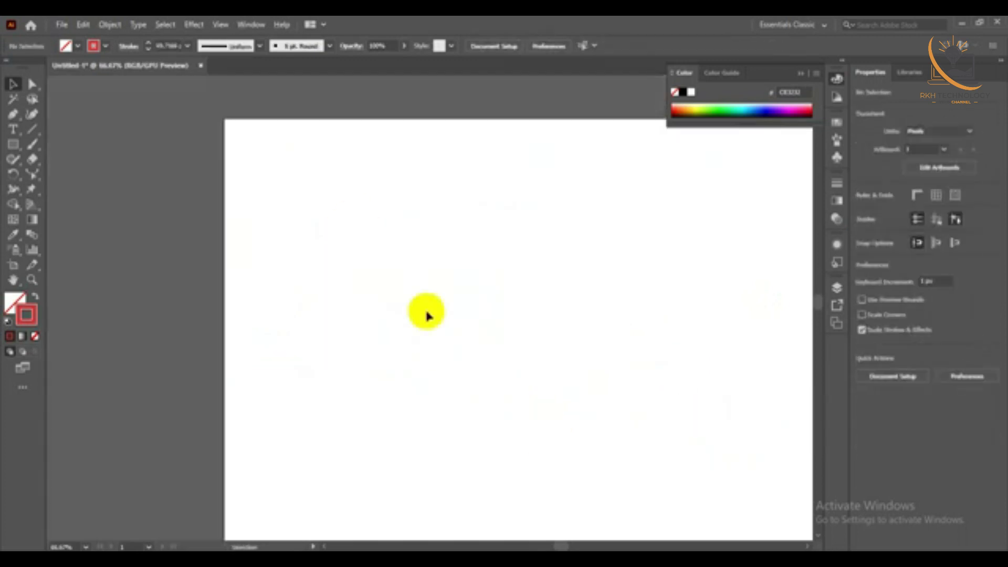
pyautogui.hotkey('ctrl', 'z')
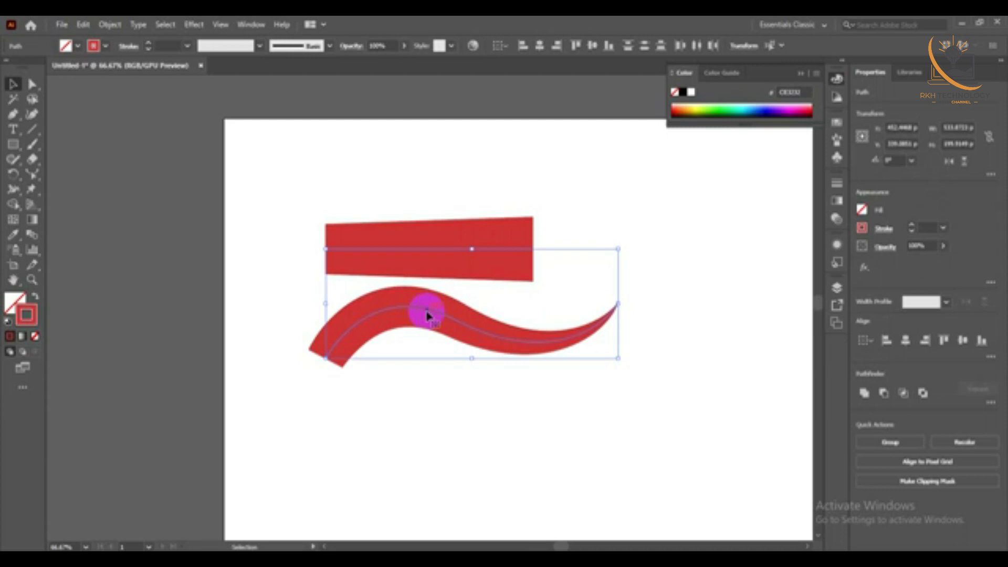
# Move both shapes higher, then drag the wave lower to widen the gap
pyautogui.moveTo(418, 310)
pyautogui.mouseDown()
pyautogui.moveTo(704, 431)
pyautogui.moveTo(440, 254)
pyautogui.mouseUp()
pyautogui.rightClick(527, 331)
pyautogui.click(492, 281)
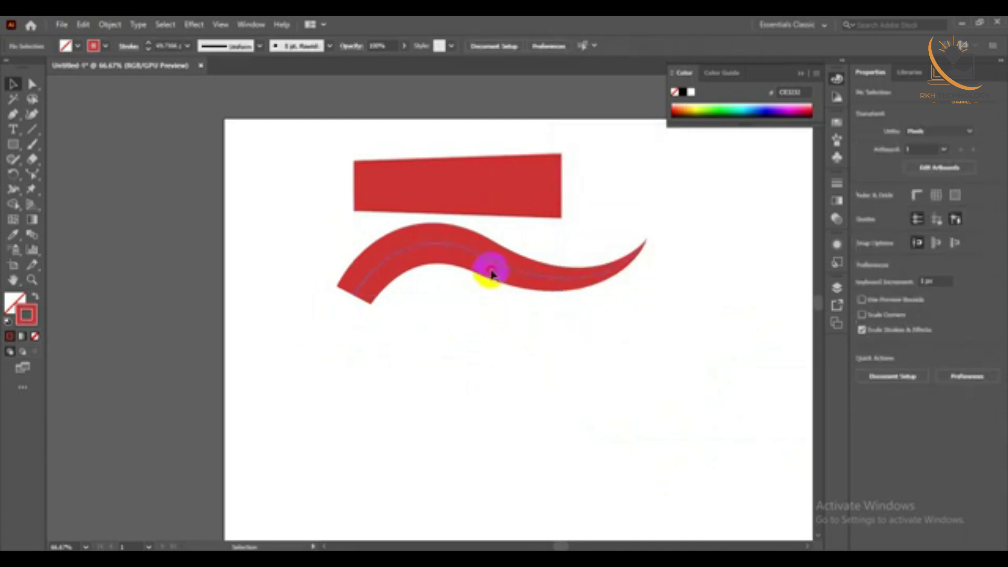
pyautogui.moveTo(492, 274); pyautogui.dragTo(489, 338)
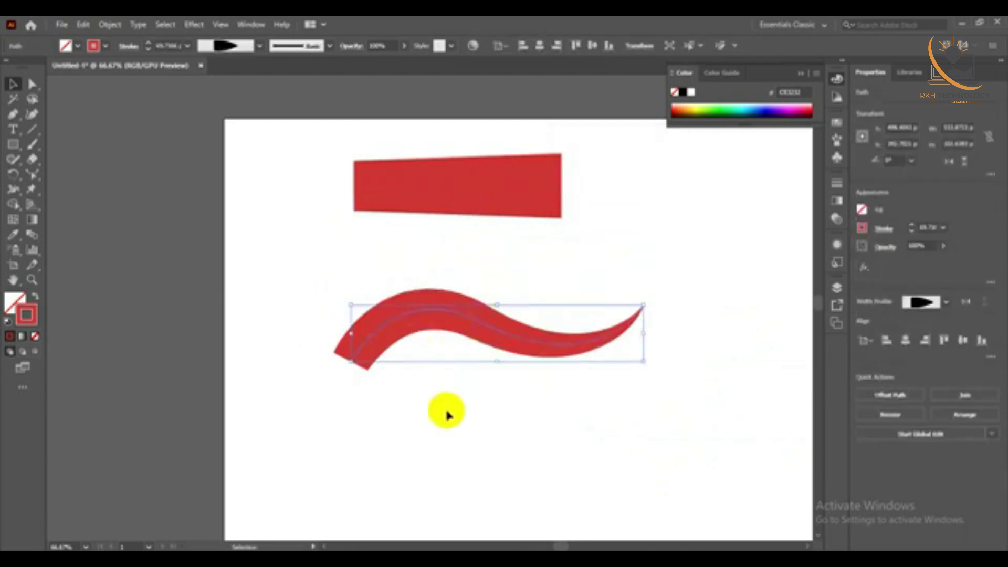
pyautogui.click(470, 346)
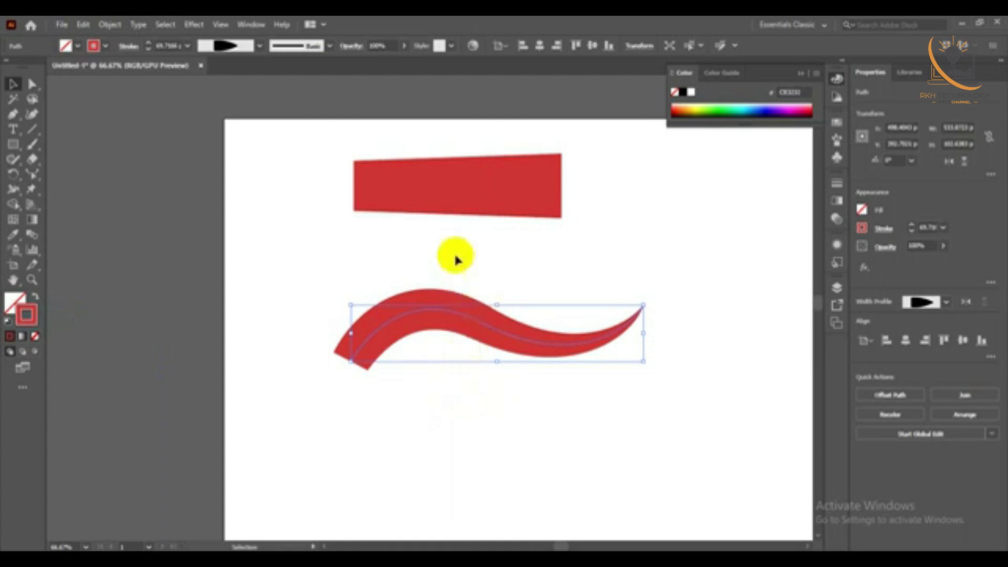
pyautogui.click(14, 144)
pyautogui.scroll(-3, 538, 341)
# Draw a rectangle below the wave with a dark red-brown #513737 fill
pyautogui.moveTo(515, 331); pyautogui.dragTo(699, 491)
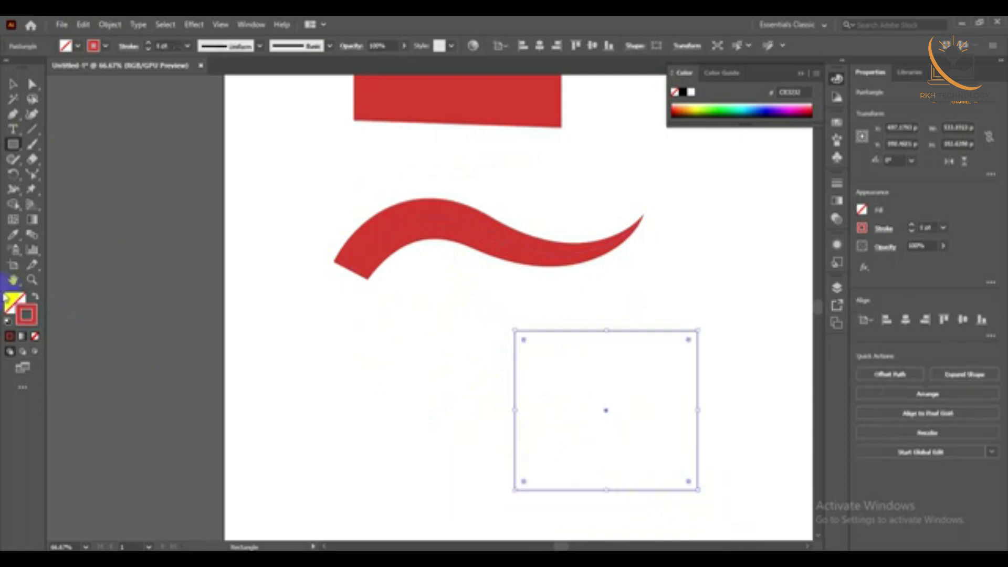
pyautogui.doubleClick(15, 302)
pyautogui.click(357, 308)
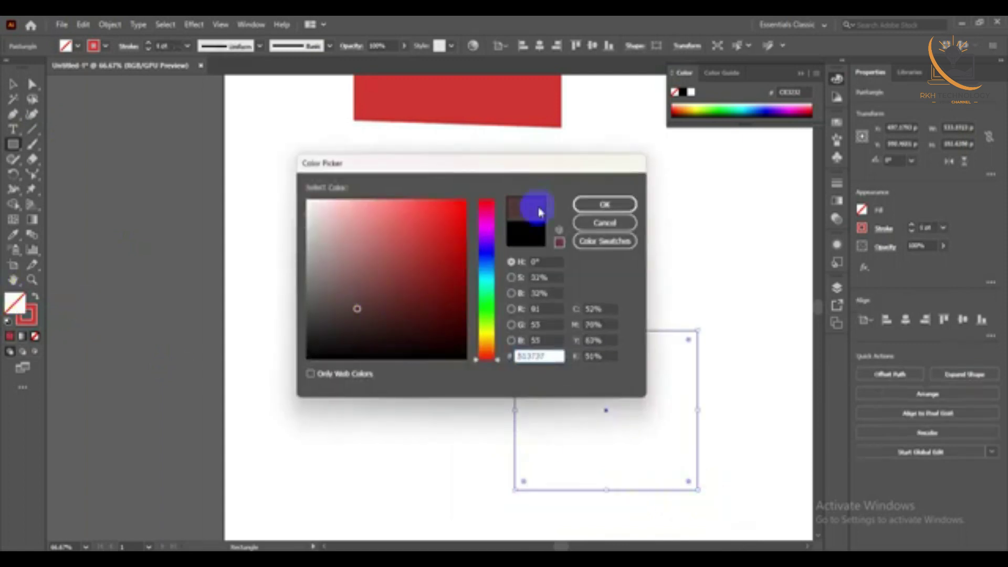
pyautogui.click(628, 207)
# Give the rectangle a bright red 17 pt outline
pyautogui.click(31, 318)
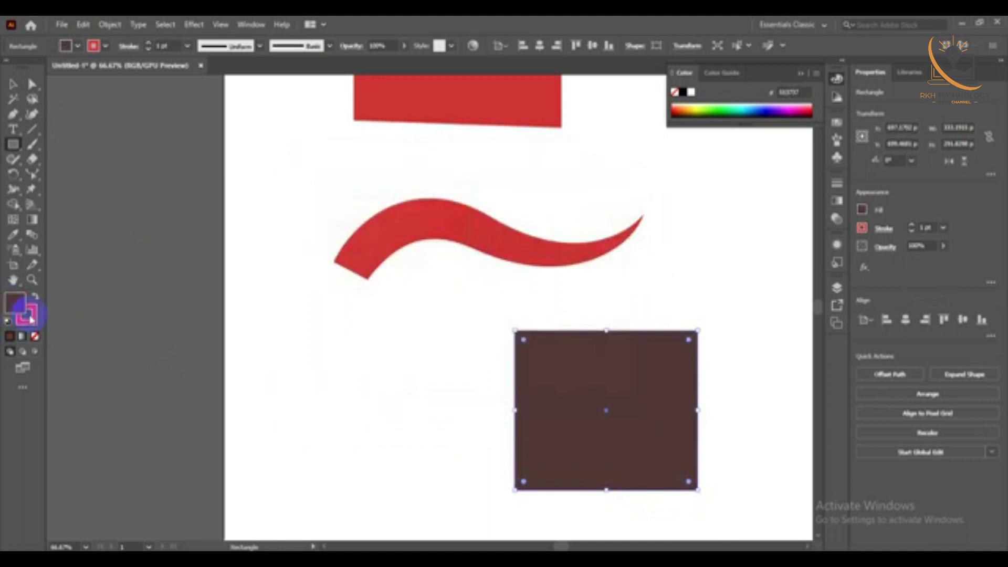
pyautogui.doubleClick(33, 322)
pyautogui.moveTo(423, 229); pyautogui.dragTo(466, 200)
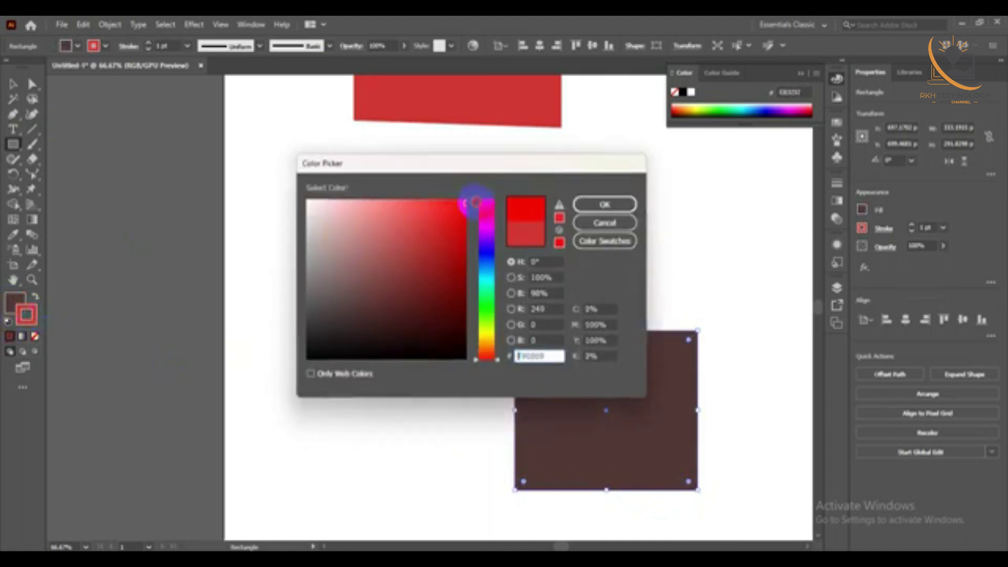
pyautogui.click(604, 203)
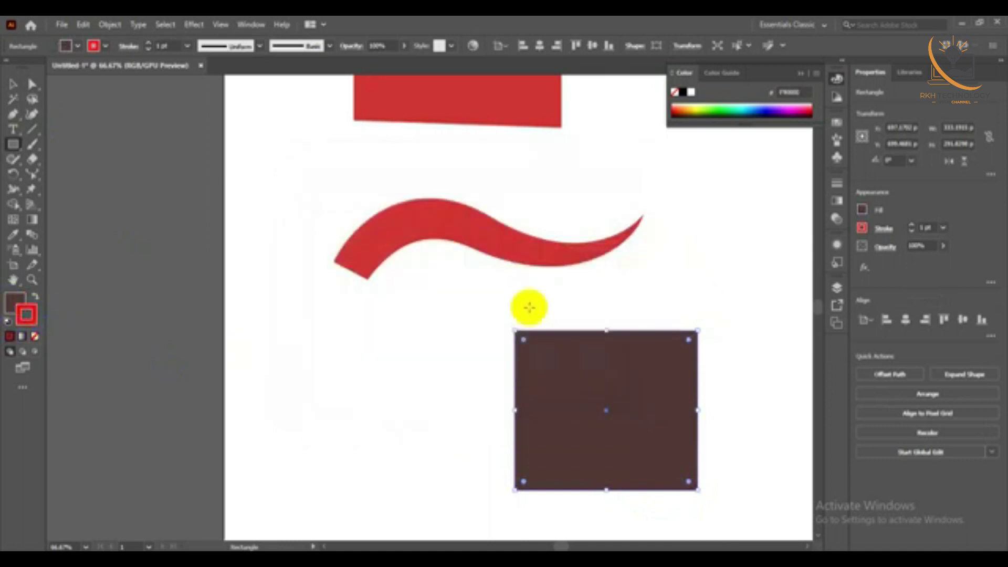
pyautogui.click(150, 44)
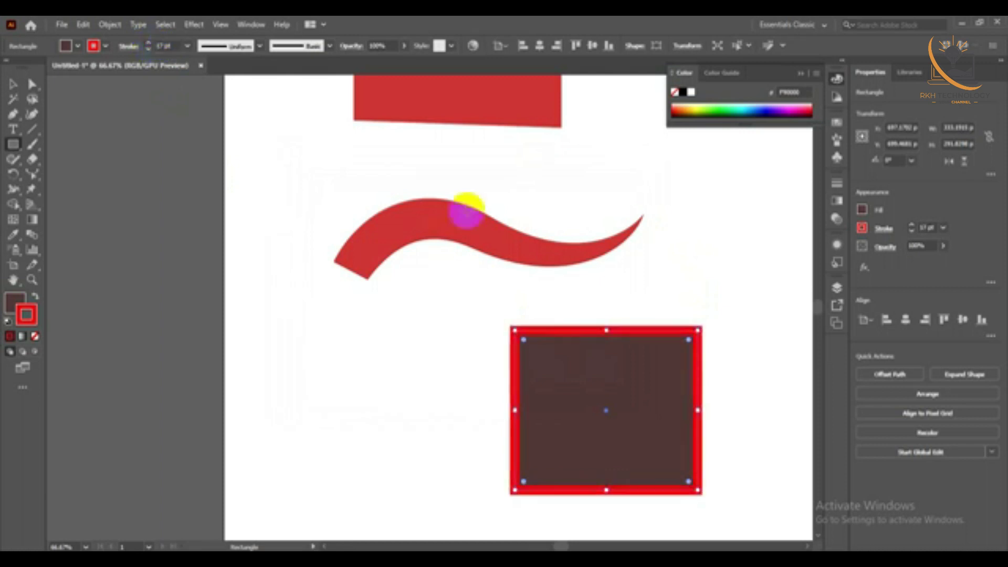
pyautogui.click(62, 24)
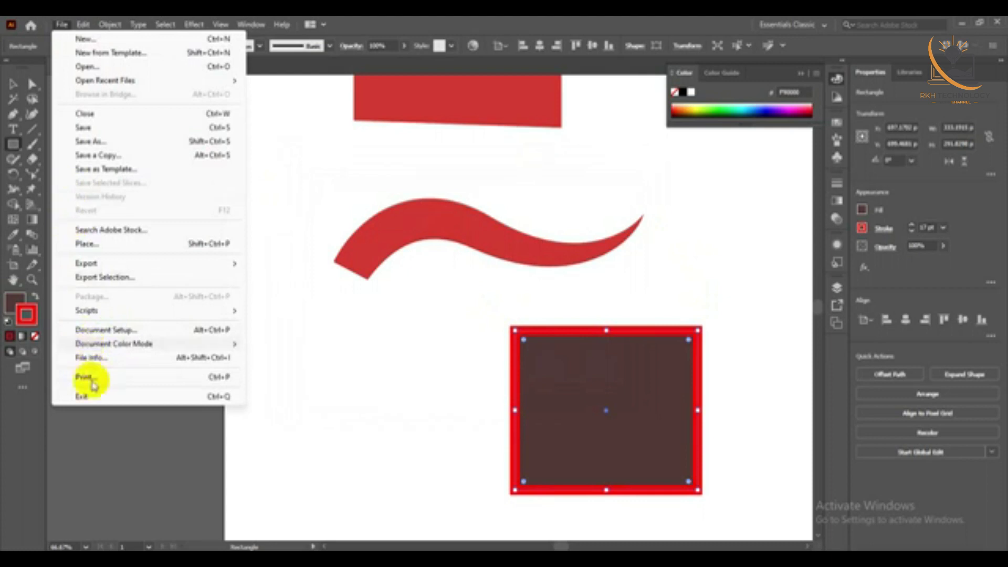
pyautogui.click(83, 25)
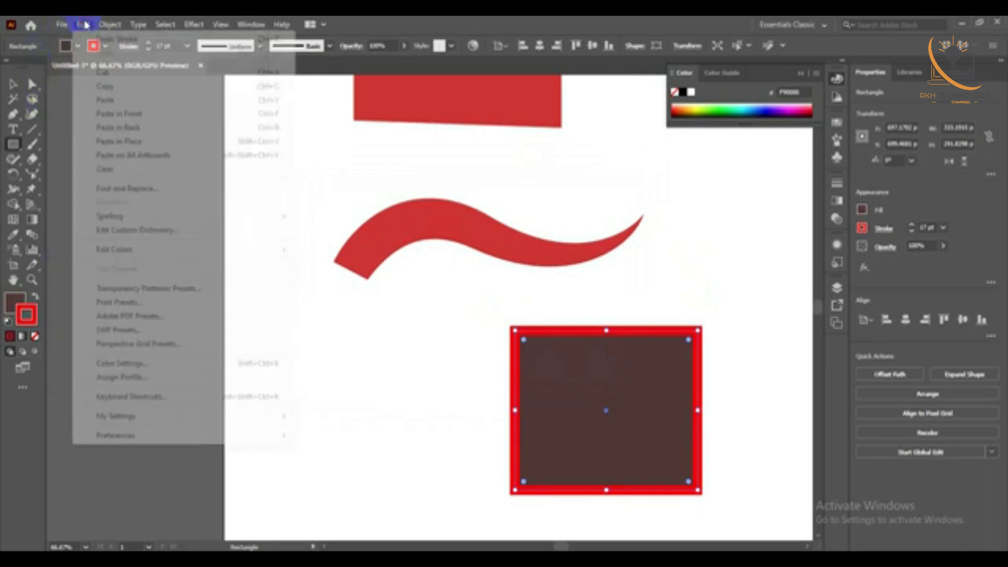
pyautogui.moveTo(116, 434)
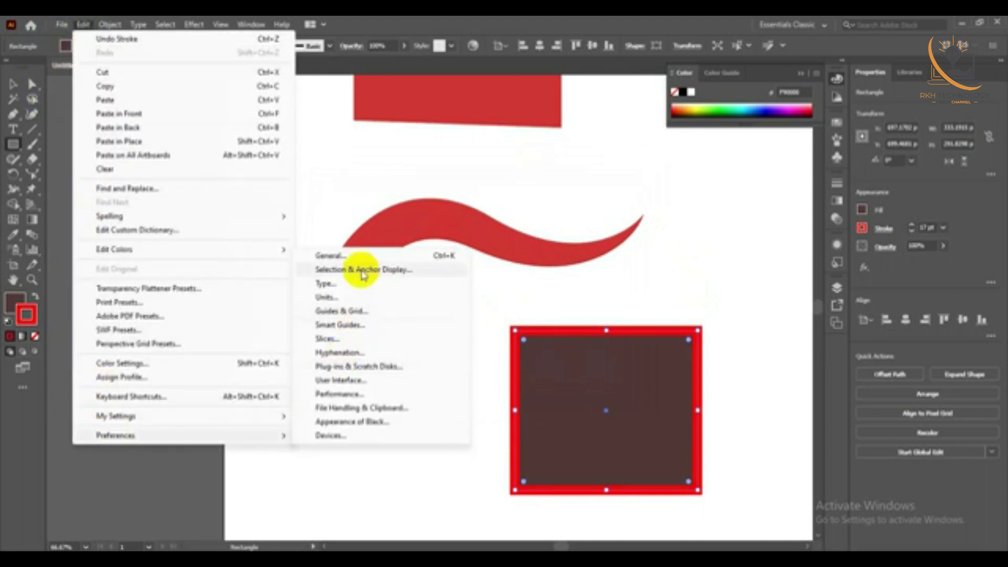
pyautogui.click(360, 258)
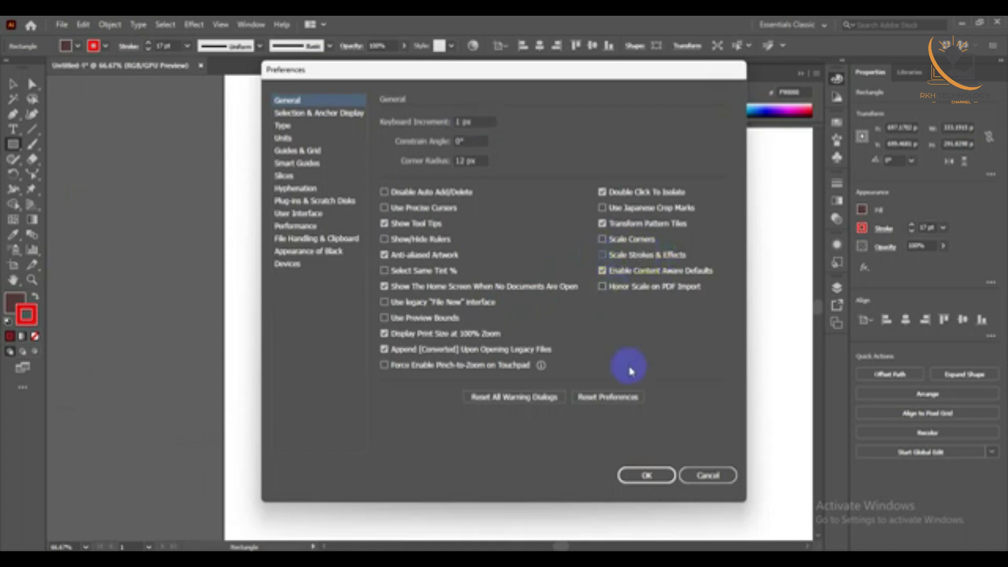
pyautogui.click(647, 475)
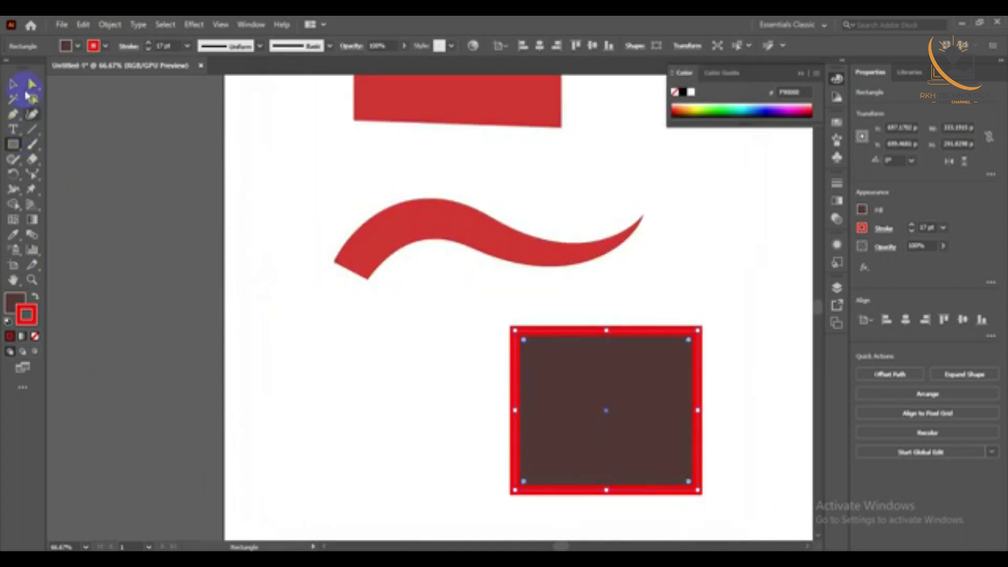
# Move the rectangle, shrink it by its corner handle, then enlarge it back to a large box
pyautogui.moveTo(607, 407); pyautogui.dragTo(511, 388)
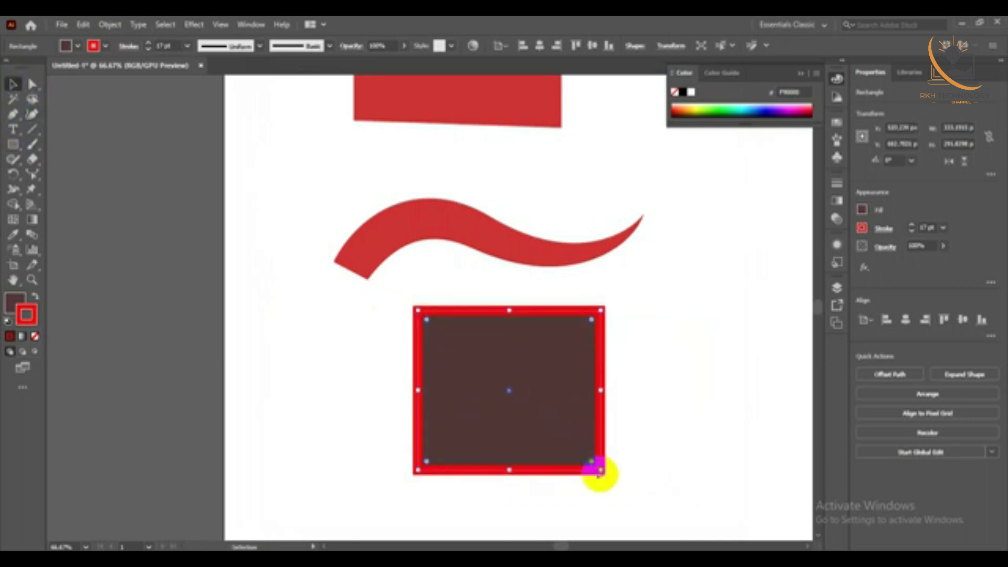
pyautogui.moveTo(603, 473); pyautogui.dragTo(499, 379)
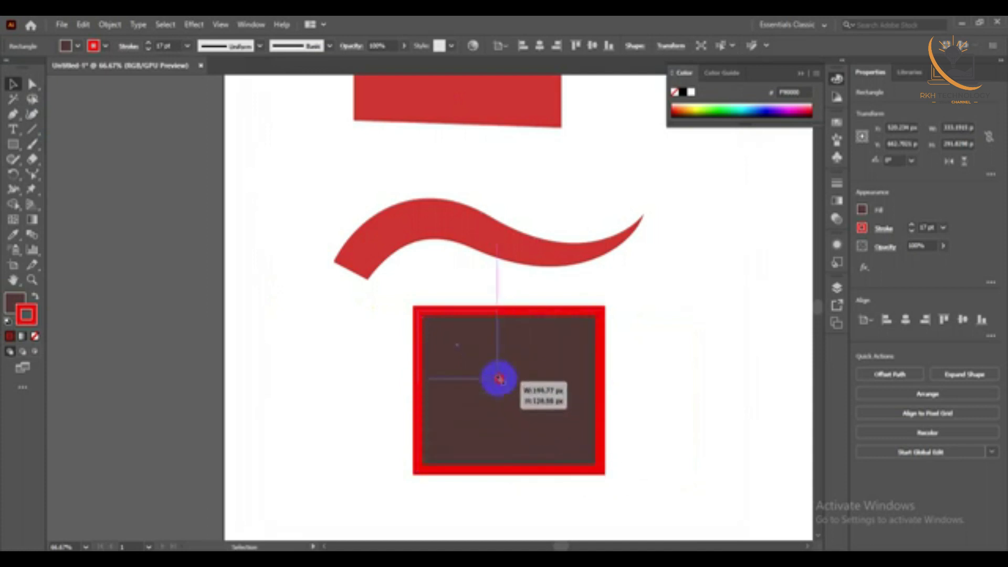
pyautogui.click(558, 356)
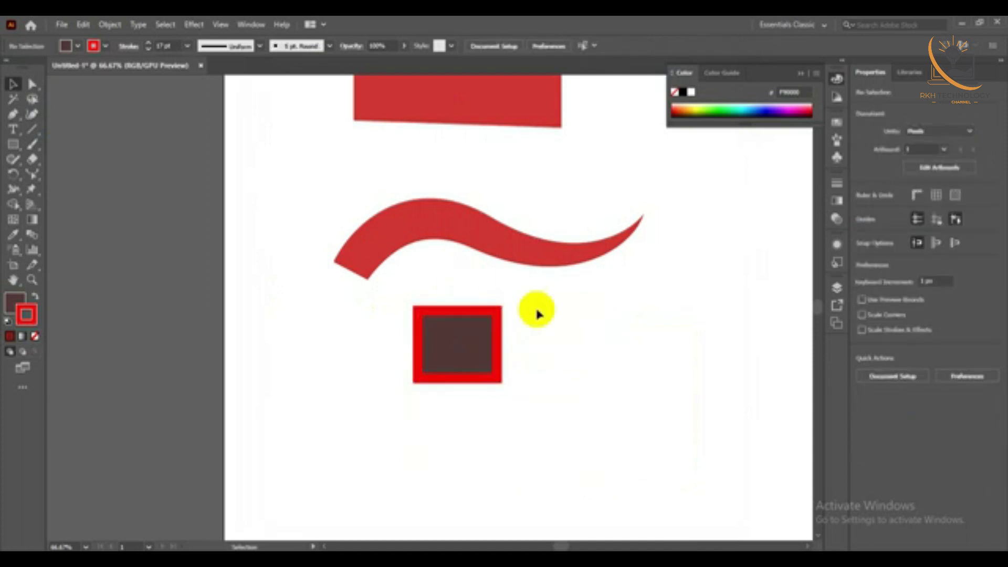
pyautogui.click(450, 313)
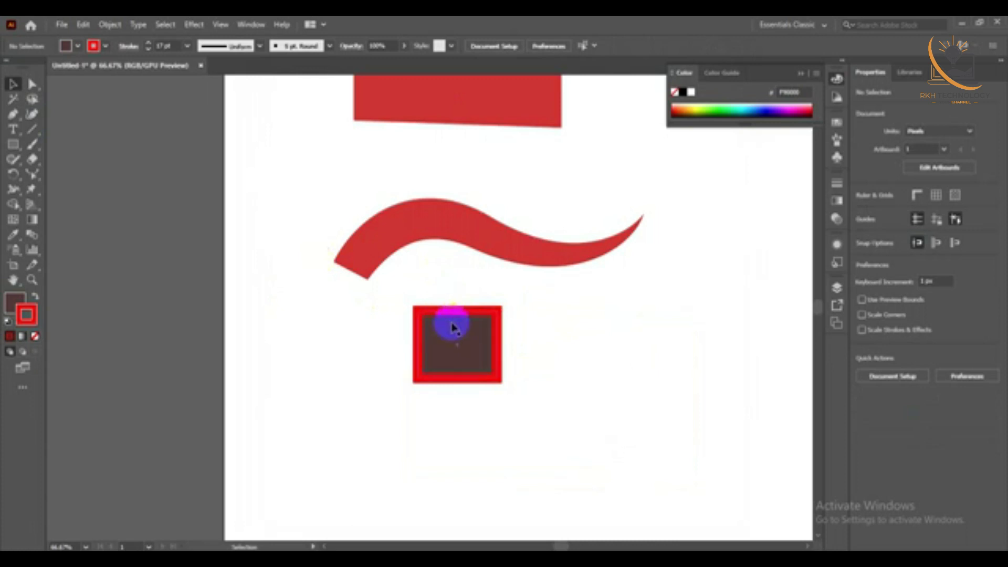
pyautogui.moveTo(448, 309)
pyautogui.mouseDown()
pyautogui.moveTo(499, 382)
pyautogui.moveTo(460, 346)
pyautogui.mouseUp()
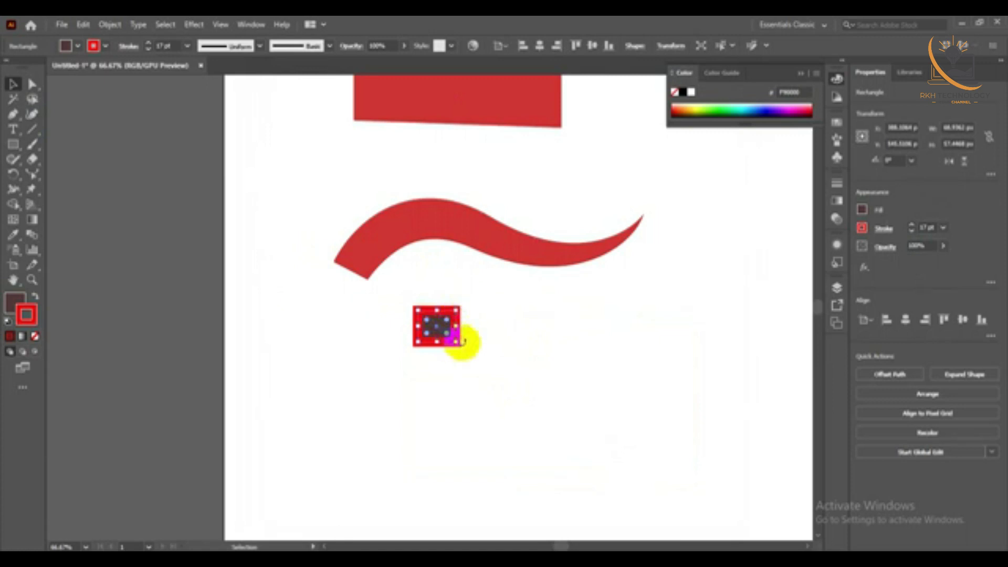
pyautogui.moveTo(456, 344); pyautogui.dragTo(634, 465)
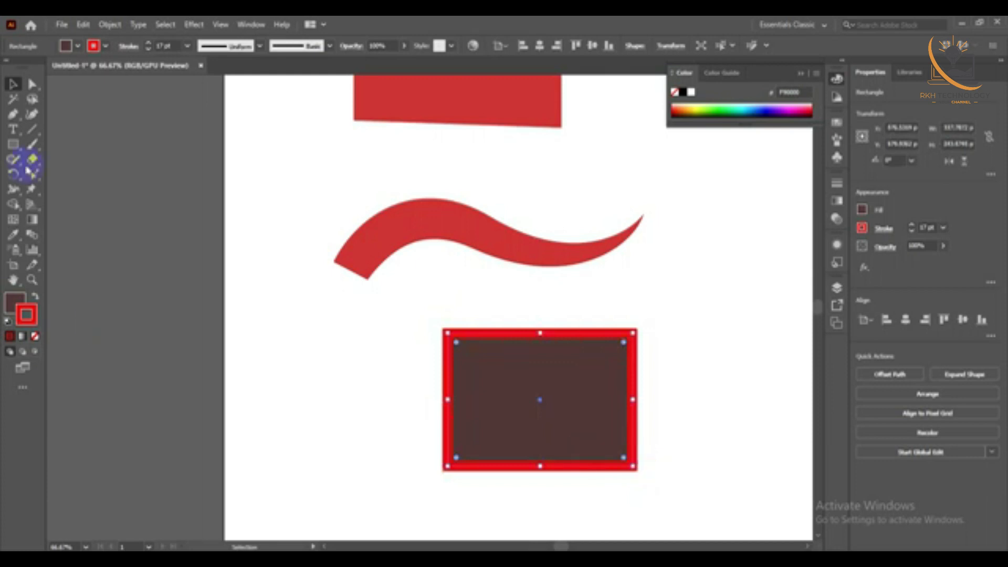
pyautogui.click(62, 24)
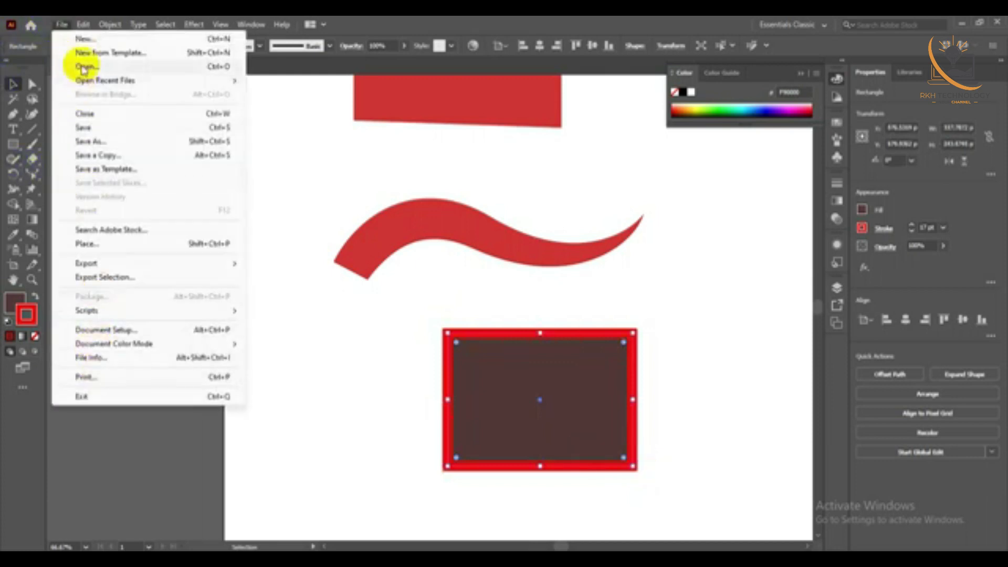
pyautogui.moveTo(115, 434)
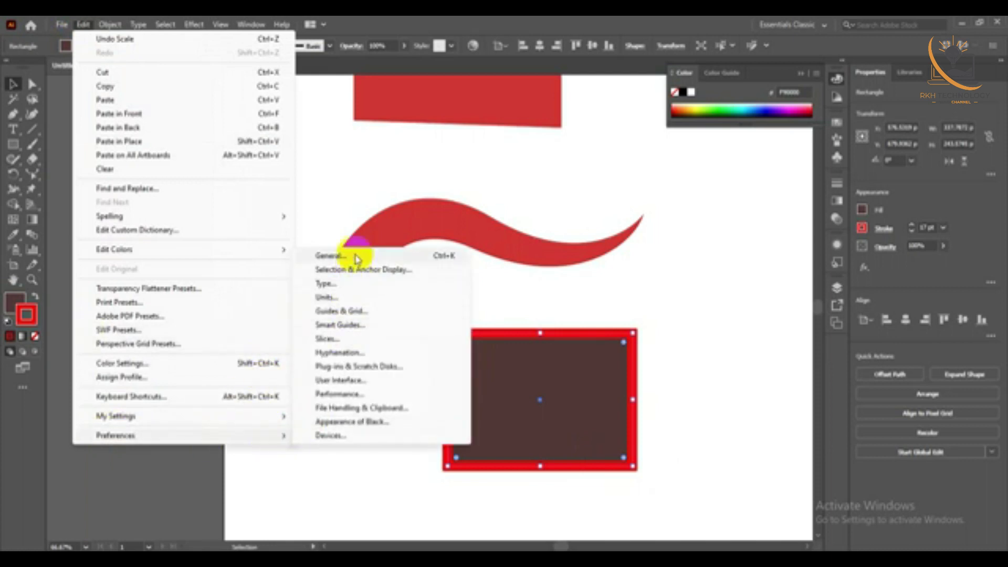
# Turn on Scale Strokes & Effects in General preferences
pyautogui.click(330, 256)
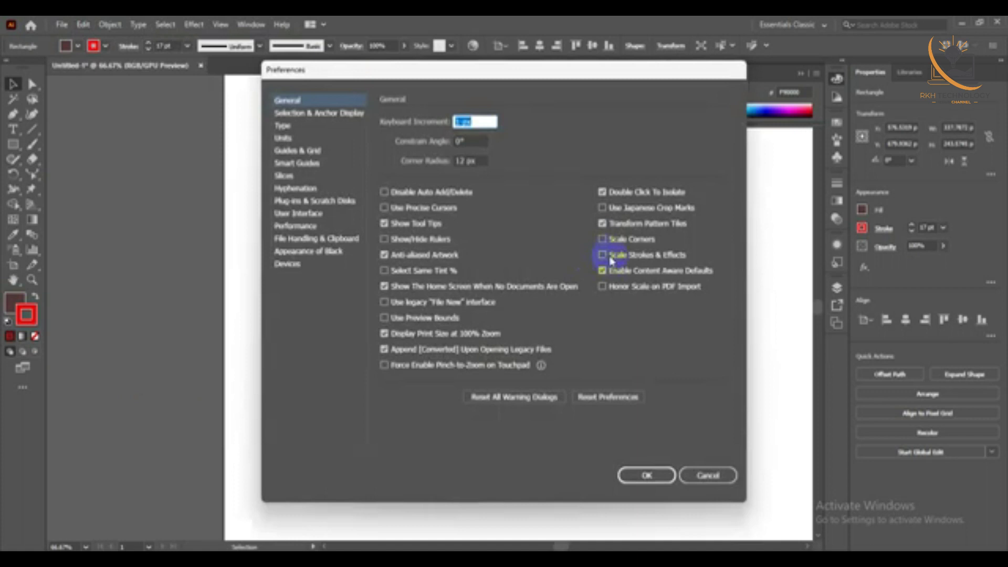
pyautogui.click(603, 255)
pyautogui.click(651, 476)
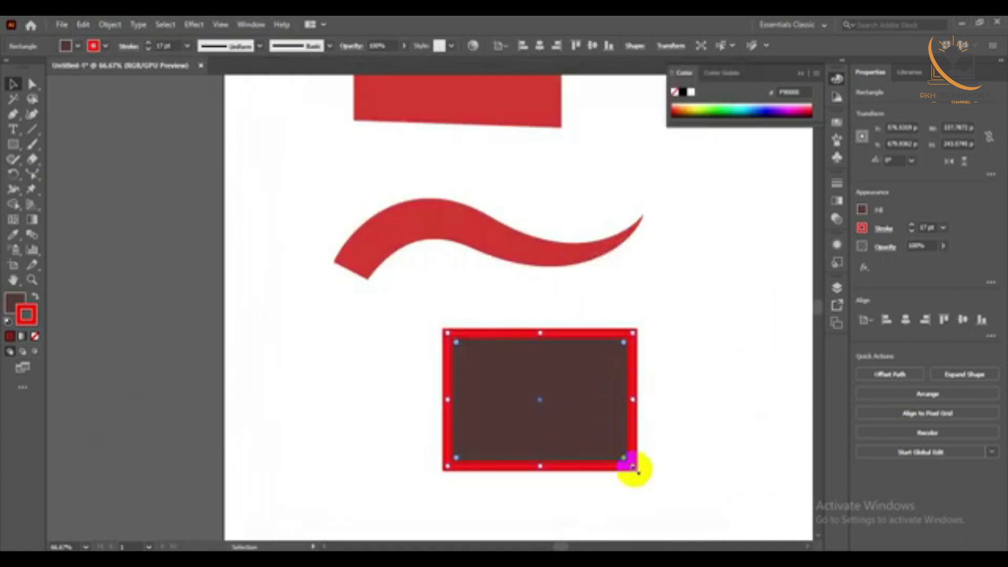
# Shrink and re-enlarge the rectangle to check that its stroke now scales
pyautogui.moveTo(634, 467)
pyautogui.mouseDown()
pyautogui.moveTo(546, 394)
pyautogui.moveTo(476, 369)
pyautogui.mouseUp()
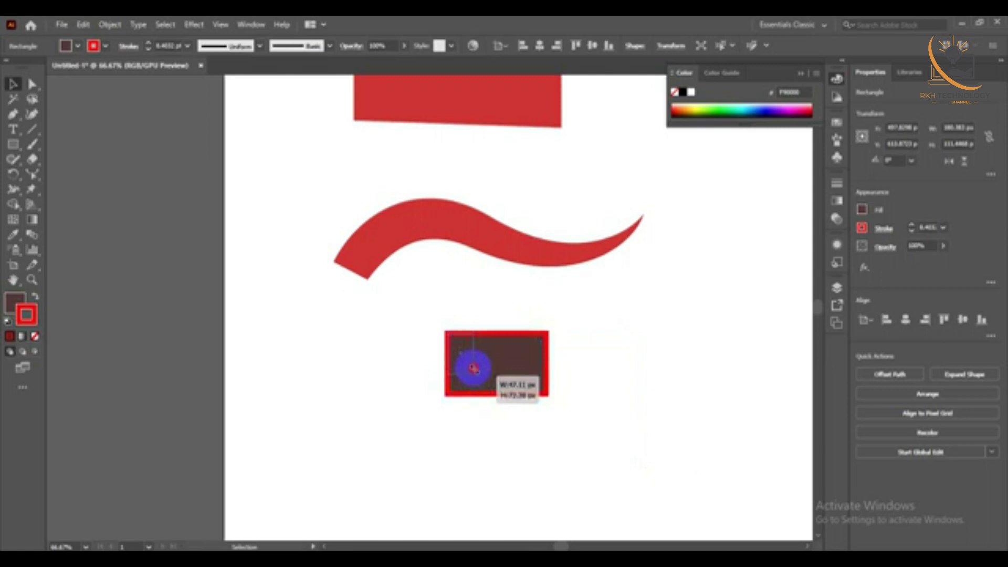
pyautogui.click(510, 365)
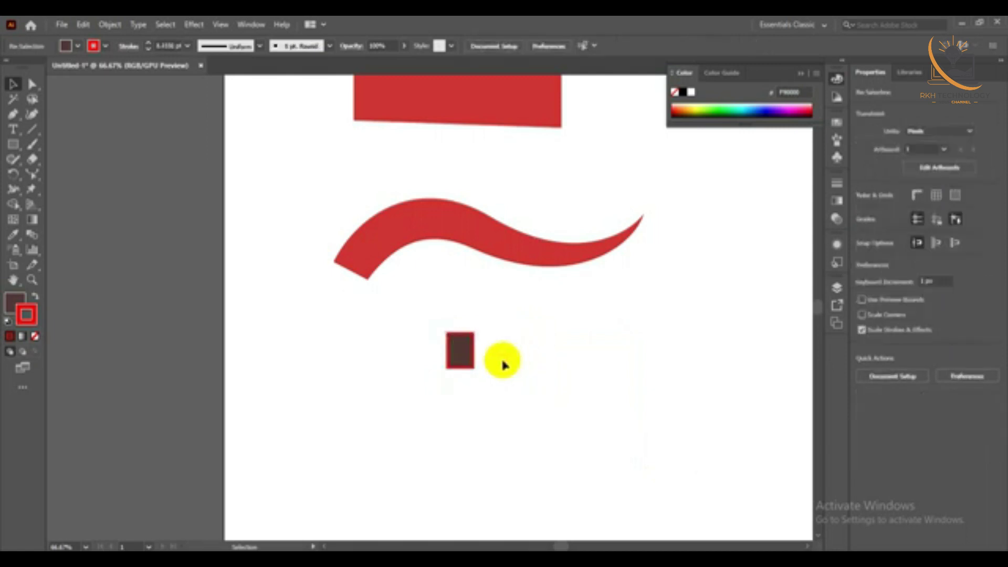
pyautogui.click(469, 361)
pyautogui.moveTo(474, 368); pyautogui.dragTo(708, 481)
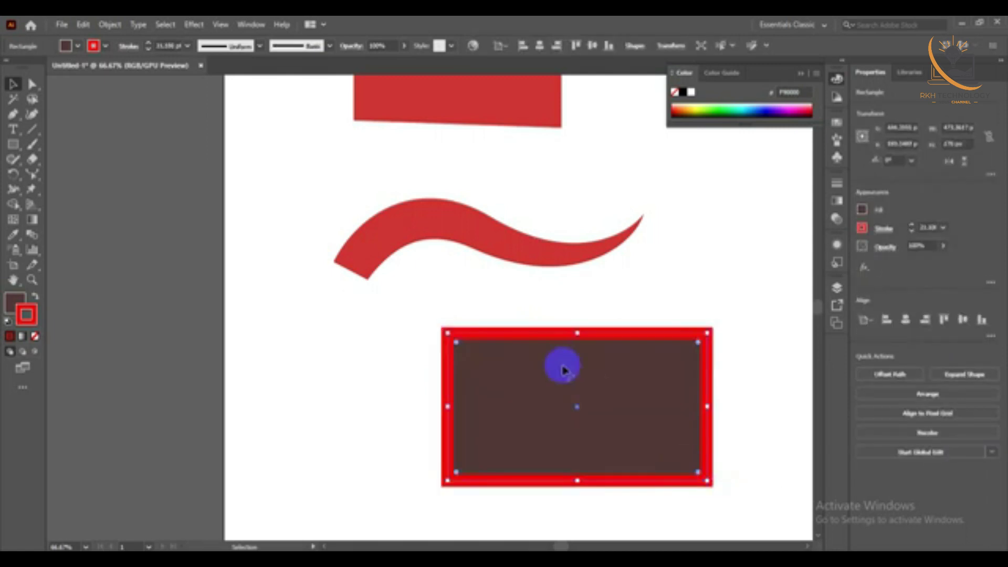
pyautogui.moveTo(562, 369); pyautogui.dragTo(462, 295)
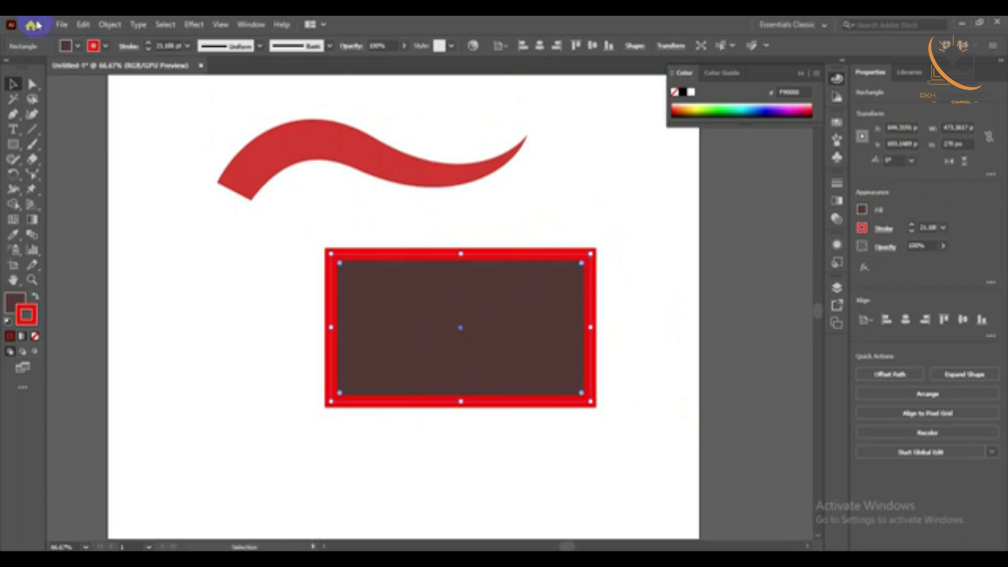
# Expand the rectangle's fill and stroke via Object > Expand
pyautogui.click(62, 25)
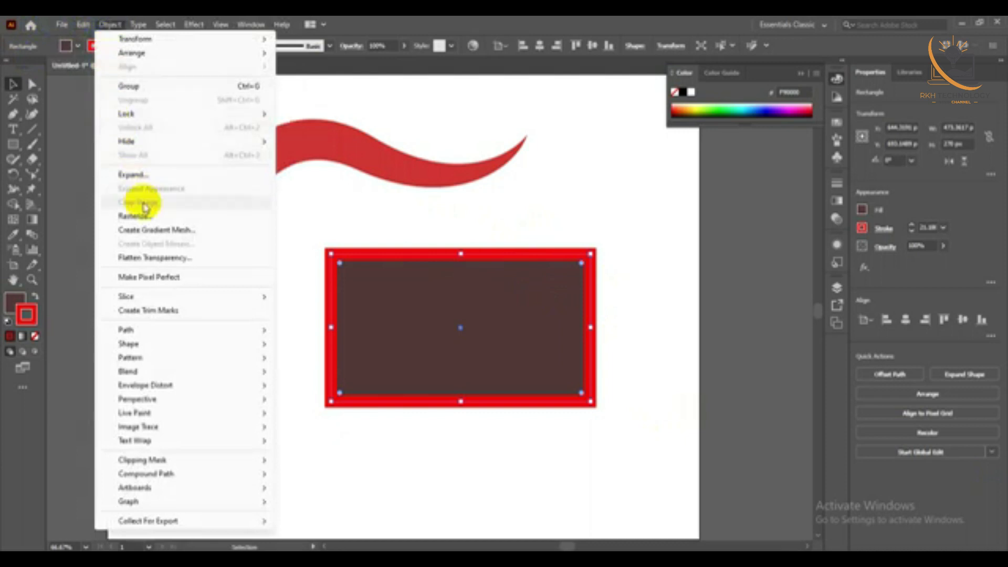
pyautogui.click(146, 173)
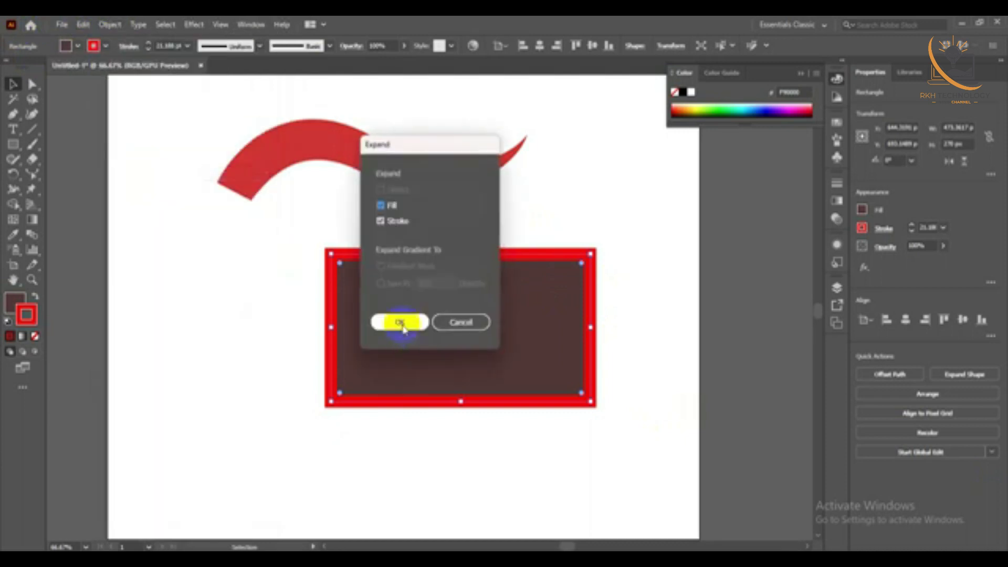
pyautogui.click(397, 322)
pyautogui.click(581, 254)
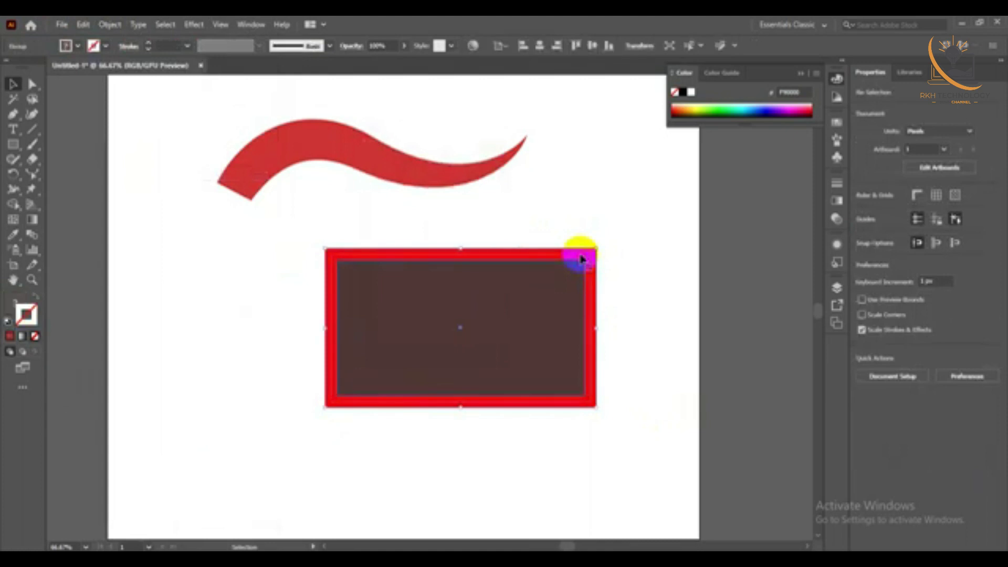
# Enter and exit the expanded group, then shrink and re-enlarge the rectangle group
pyautogui.click(554, 253)
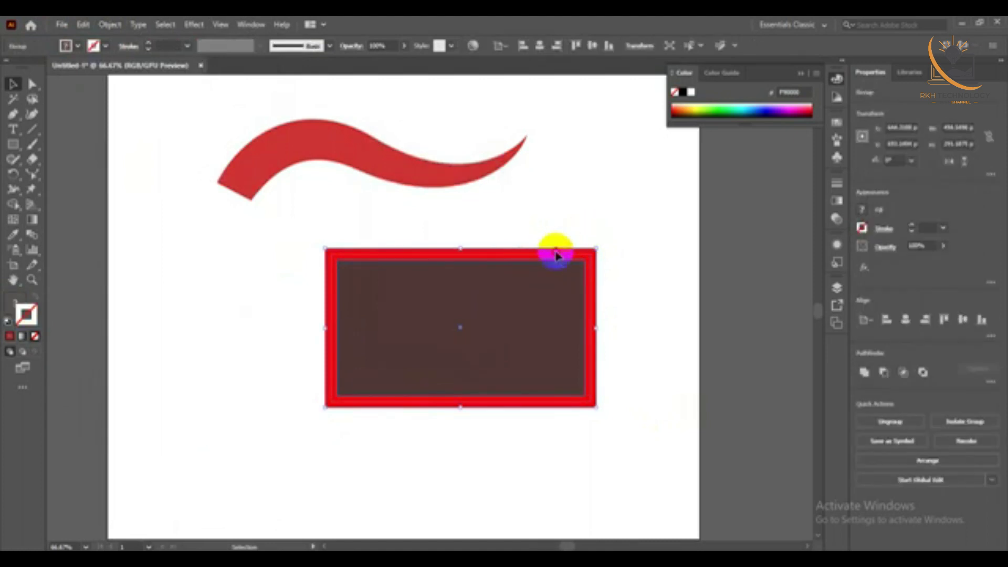
pyautogui.doubleClick(552, 252)
pyautogui.click(413, 253)
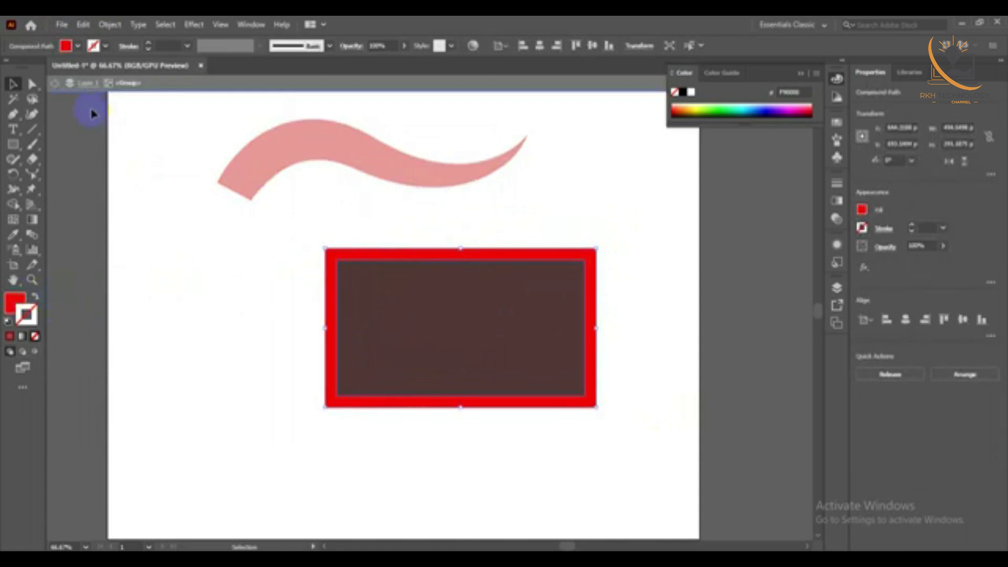
pyautogui.doubleClick(162, 142)
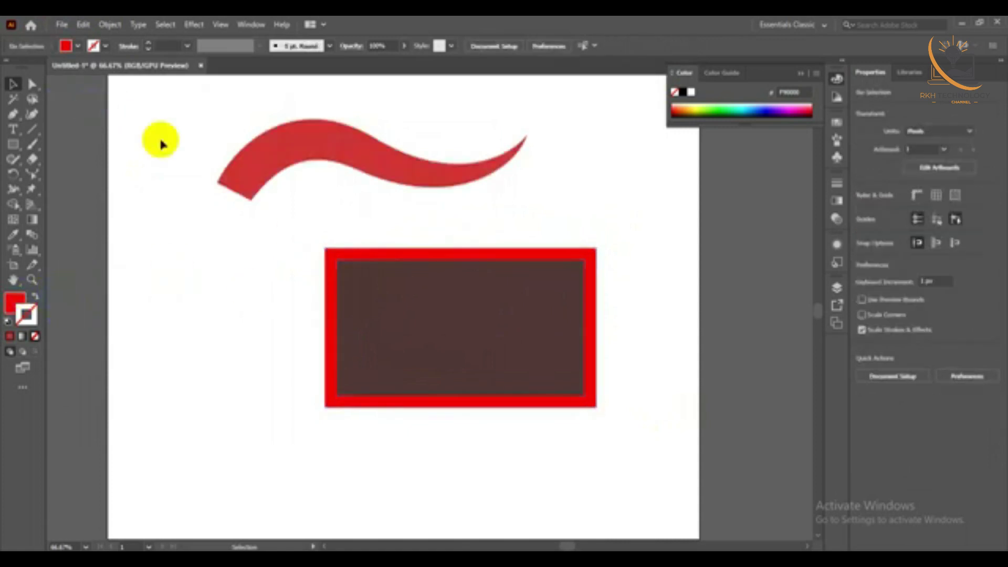
pyautogui.click(597, 347)
pyautogui.moveTo(597, 404); pyautogui.dragTo(397, 298)
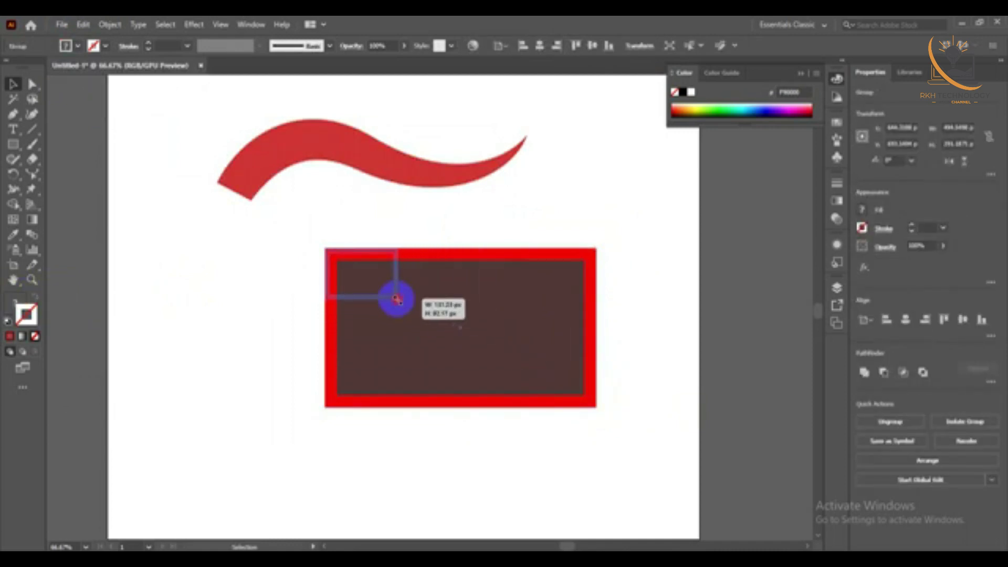
pyautogui.click(435, 241)
pyautogui.click(378, 294)
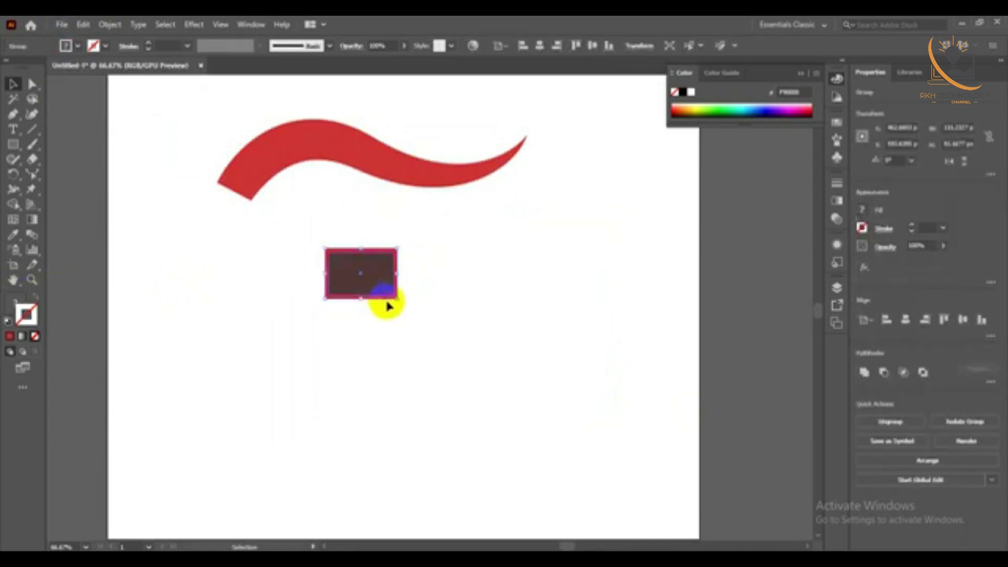
pyautogui.moveTo(397, 298); pyautogui.dragTo(618, 443)
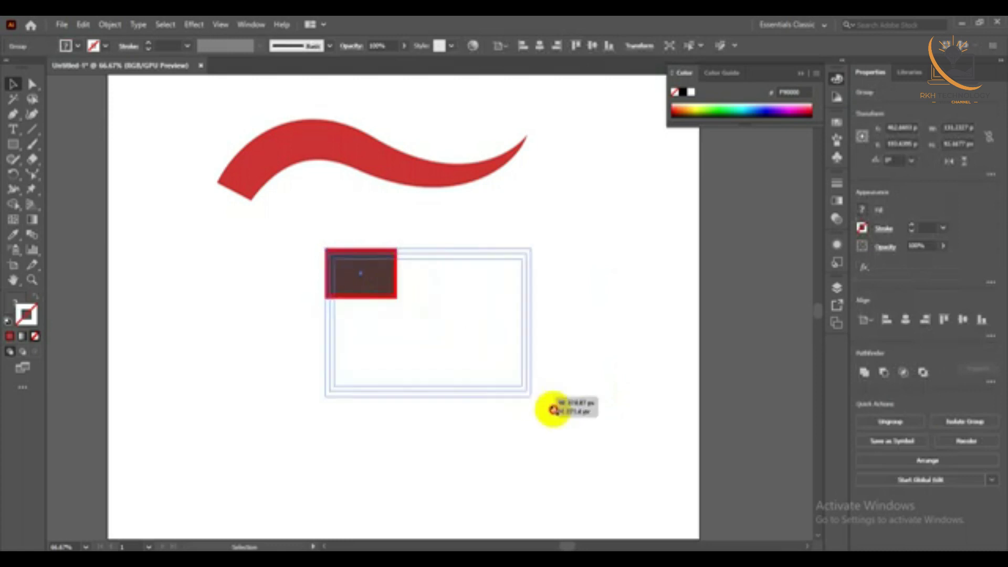
# Recolour the rectangle's outer frame dark green
pyautogui.doubleClick(611, 274)
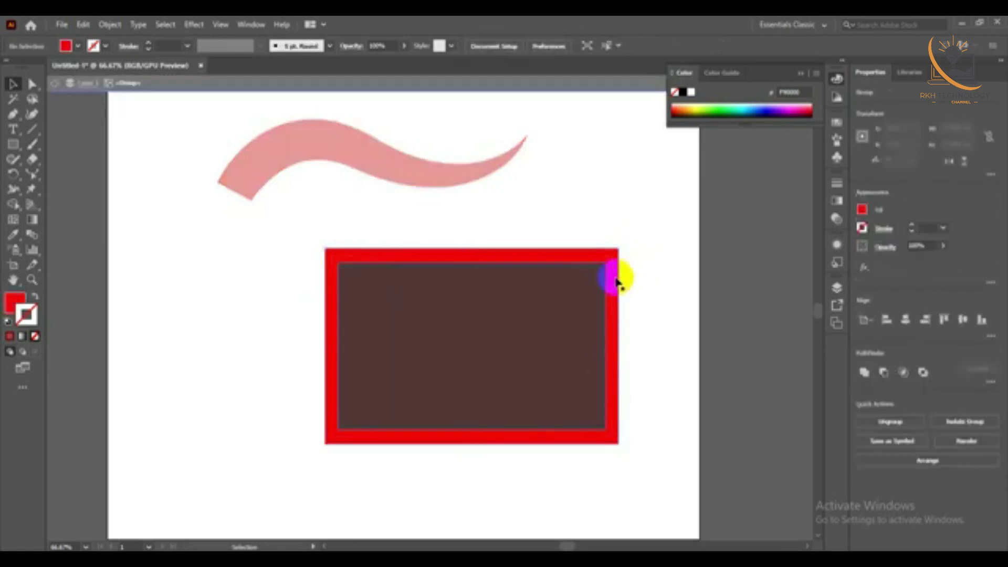
pyautogui.doubleClick(15, 302)
pyautogui.click(433, 271)
pyautogui.click(487, 310)
pyautogui.click(605, 204)
# Fill the inner rectangle with bright red
pyautogui.click(534, 304)
pyautogui.doubleClick(16, 302)
pyautogui.click(432, 223)
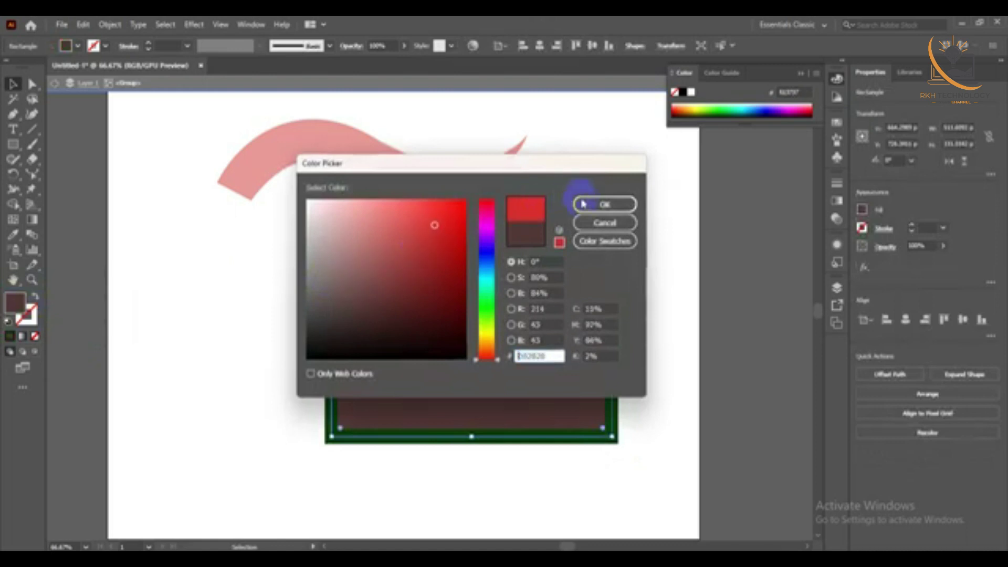
pyautogui.click(604, 205)
pyautogui.scroll(-2, 461, 239)
pyautogui.scroll(1, 336, 163)
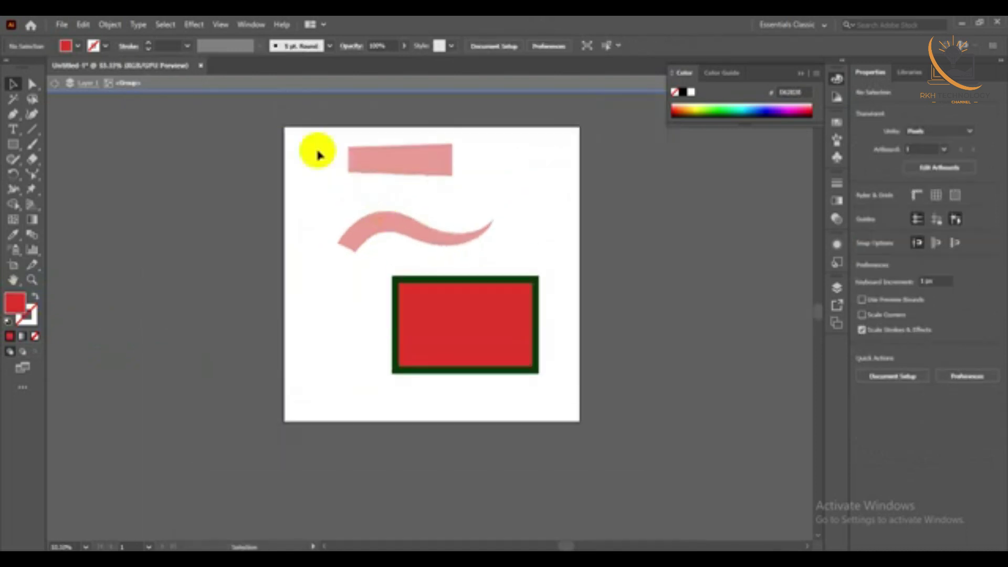
# Exit isolation mode so the red bar and wave group shows in full
pyautogui.click(199, 87)
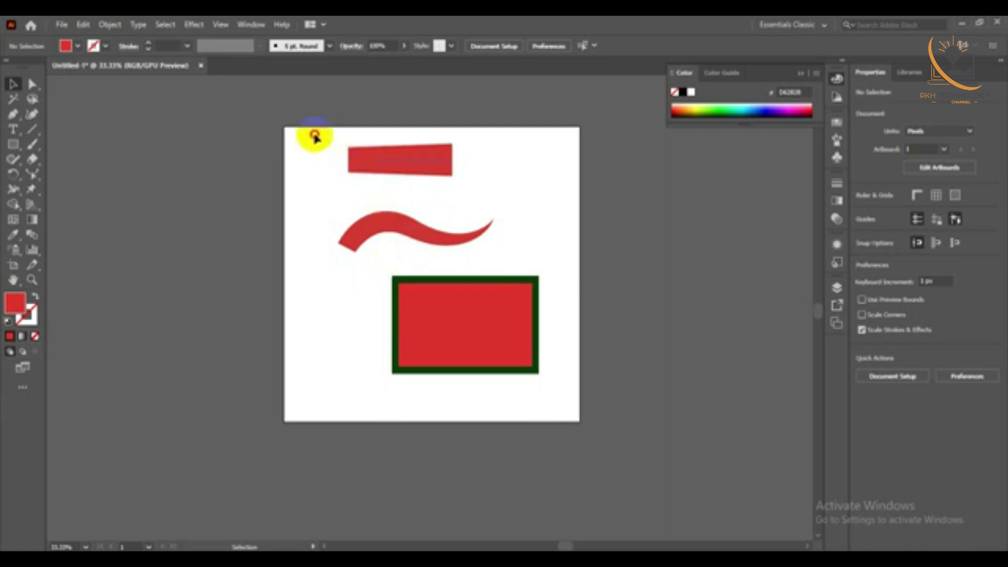
# Delete the three shapes and place large Lorem ipsum placeholder text on the artboard
pyautogui.moveTo(315, 135); pyautogui.dragTo(480, 357)
pyautogui.press('Delete')
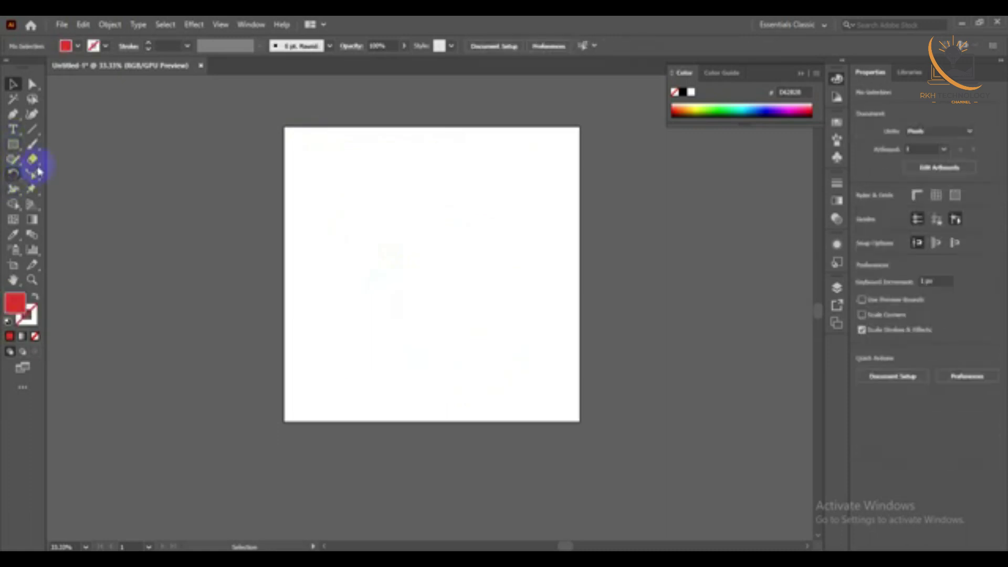
pyautogui.click(14, 130)
pyautogui.click(336, 233)
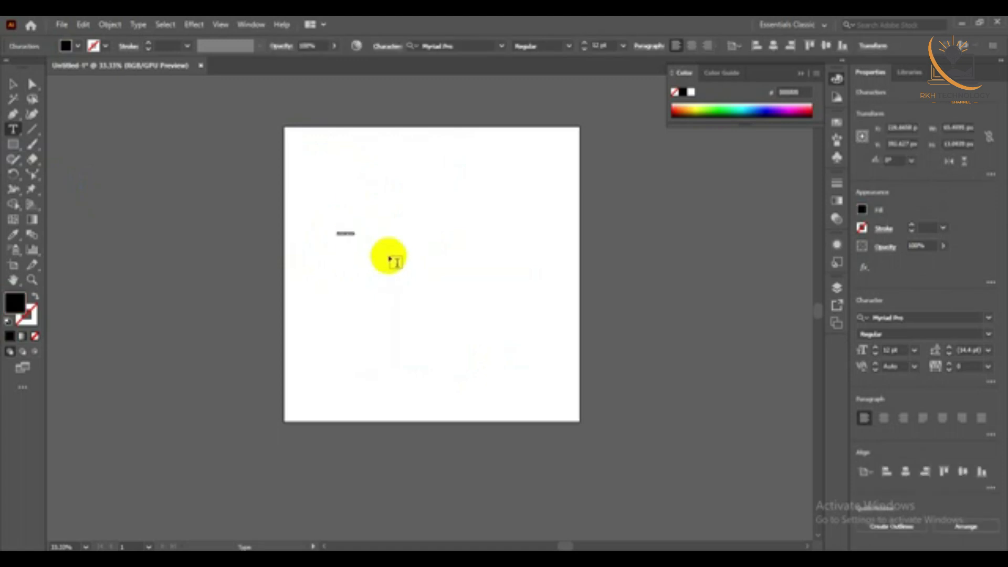
pyautogui.click(14, 85)
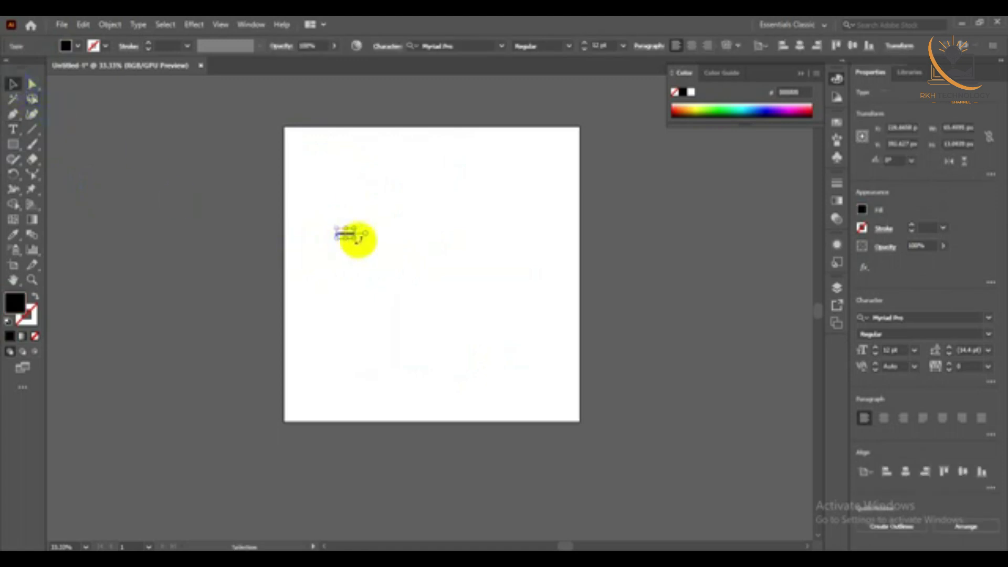
pyautogui.moveTo(356, 239); pyautogui.dragTo(524, 349)
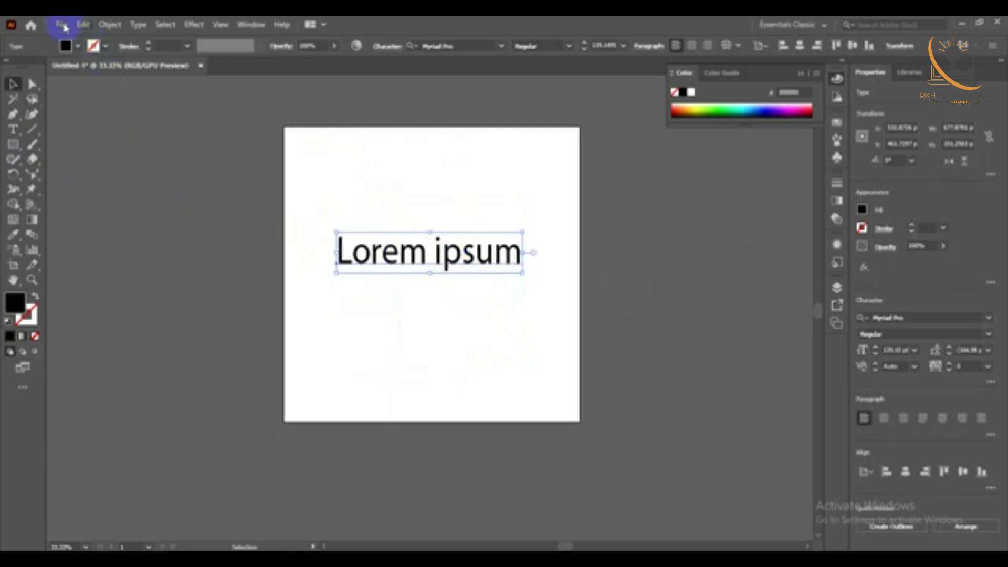
# Expand the Lorem ipsum text into outlines with Object > Expand
pyautogui.click(124, 27)
pyautogui.click(139, 26)
pyautogui.click(108, 26)
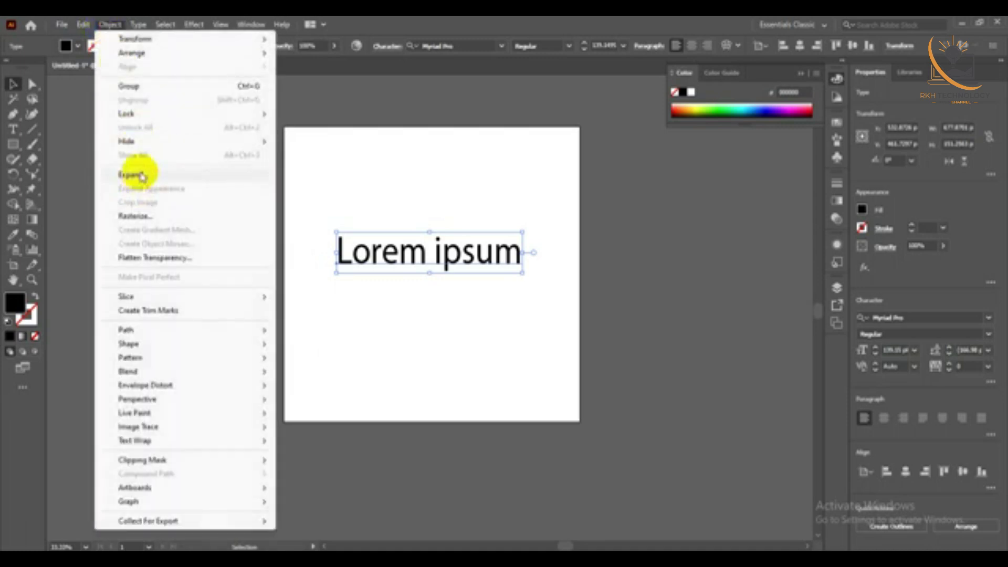
pyautogui.click(140, 176)
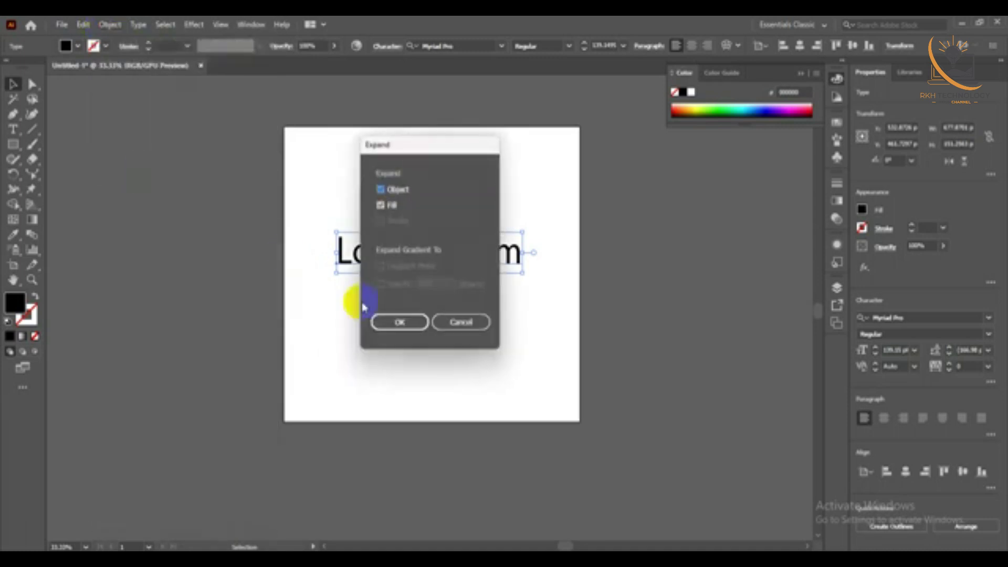
pyautogui.click(411, 332)
# Enter the expanded text group to inspect the letter 'p', then leave the group
pyautogui.click(452, 276)
pyautogui.doubleClick(455, 263)
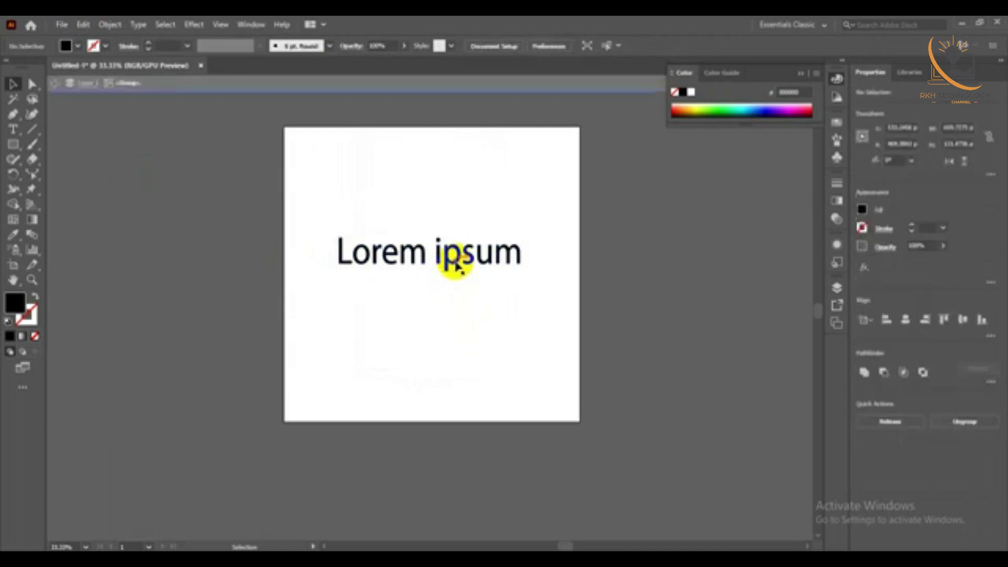
pyautogui.click(456, 264)
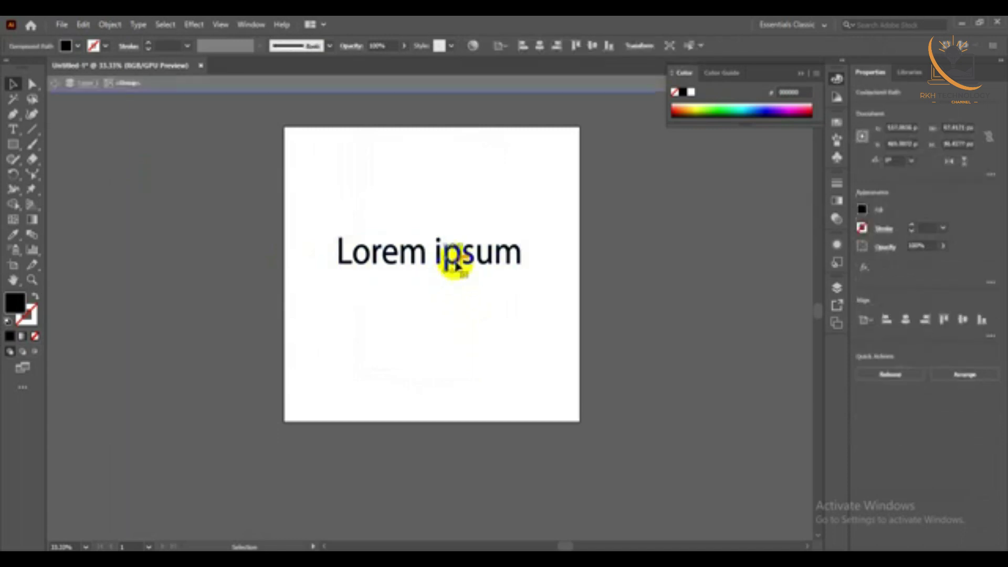
pyautogui.doubleClick(541, 322)
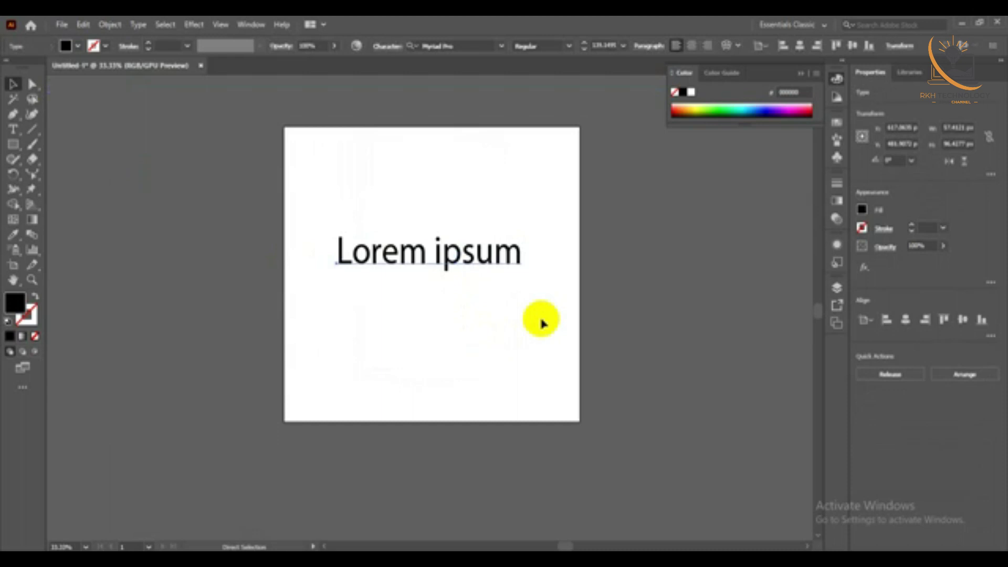
pyautogui.click(501, 313)
# Undo to live text, rescale it to full size, and convert it with Create Outlines
pyautogui.hotkey('ctrl', 'z')
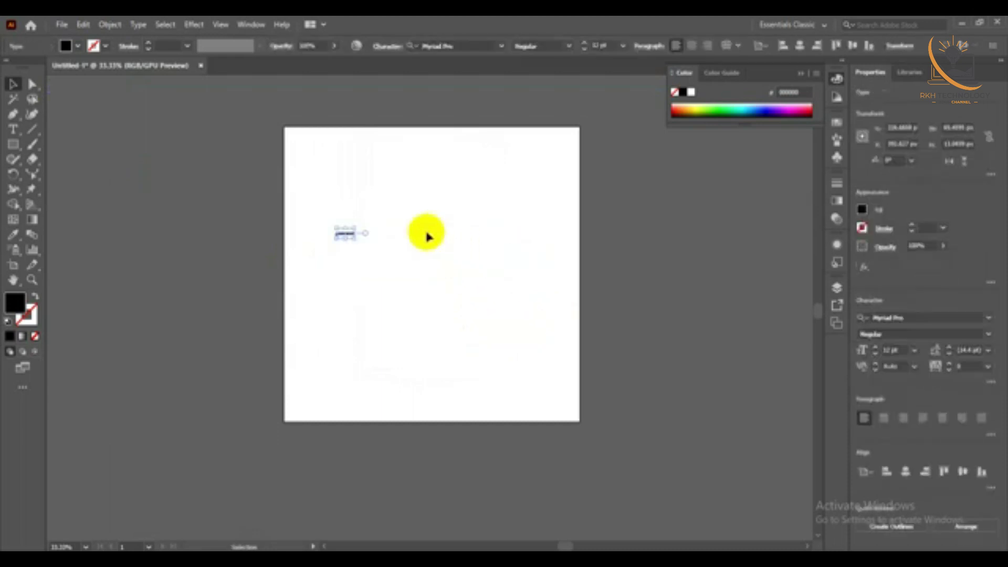
pyautogui.moveTo(362, 243); pyautogui.dragTo(552, 274)
pyautogui.rightClick(459, 260)
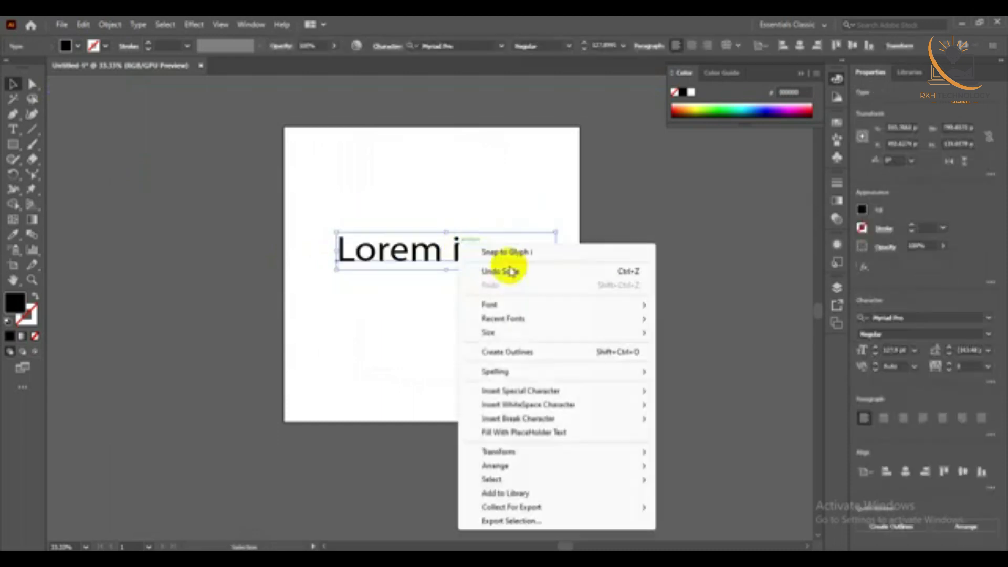
pyautogui.click(546, 357)
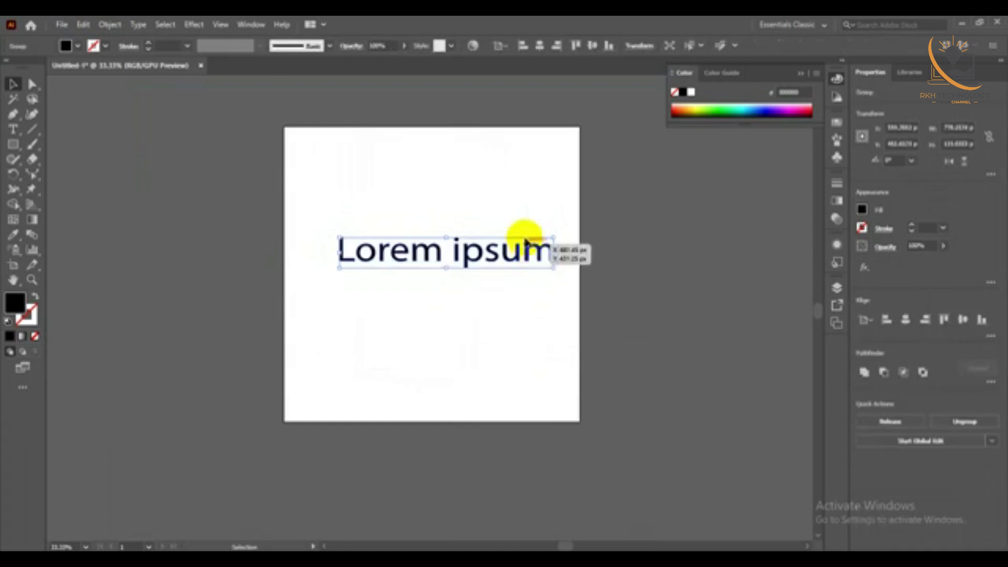
# Select the outlined Lorem ipsum letter group and delete it
pyautogui.click(506, 214)
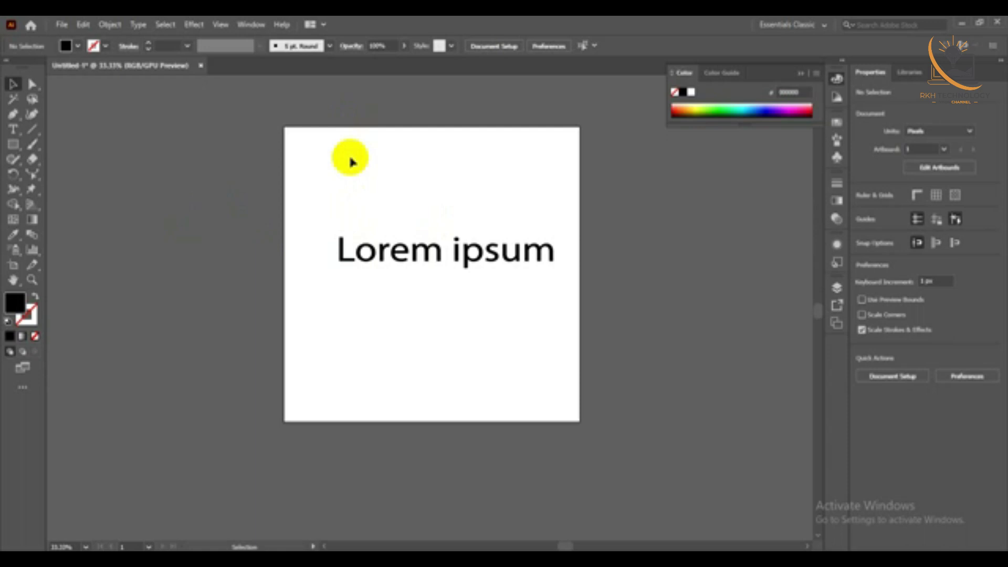
pyautogui.click(397, 257)
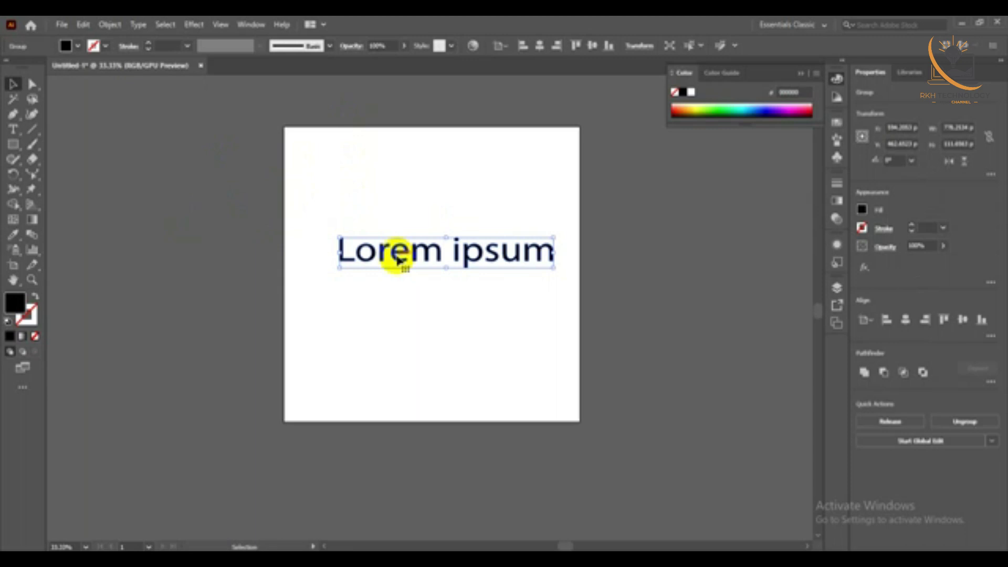
pyautogui.press('Delete')
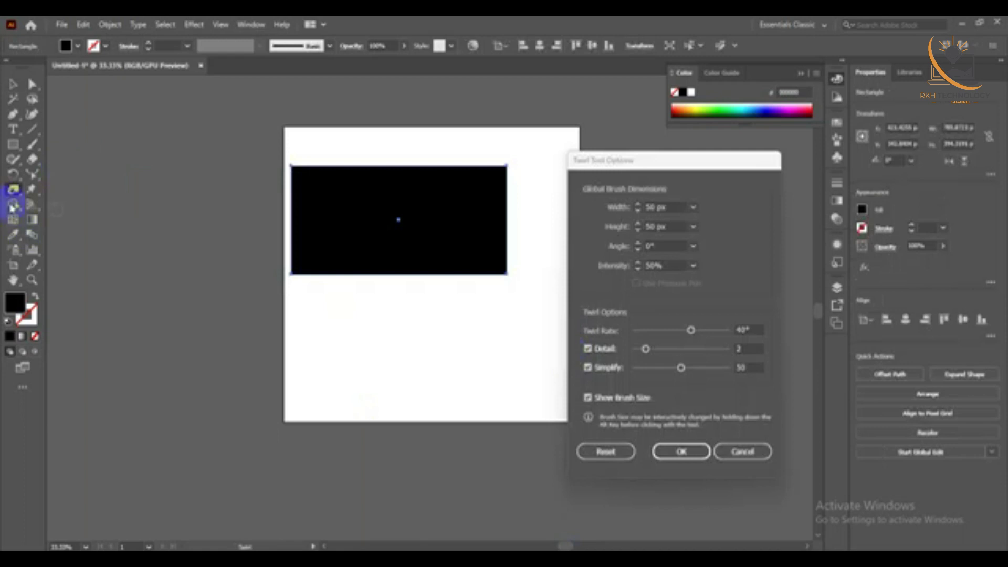
# Set the Twirl tool width to 250 px and height to 150 px
pyautogui.doubleClick(14, 189)
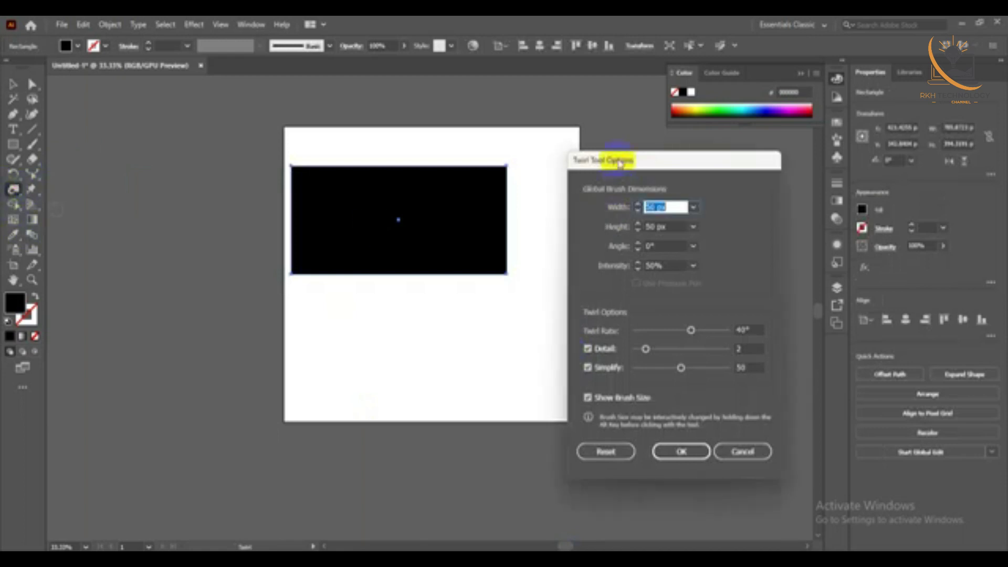
pyautogui.moveTo(609, 160); pyautogui.dragTo(633, 166)
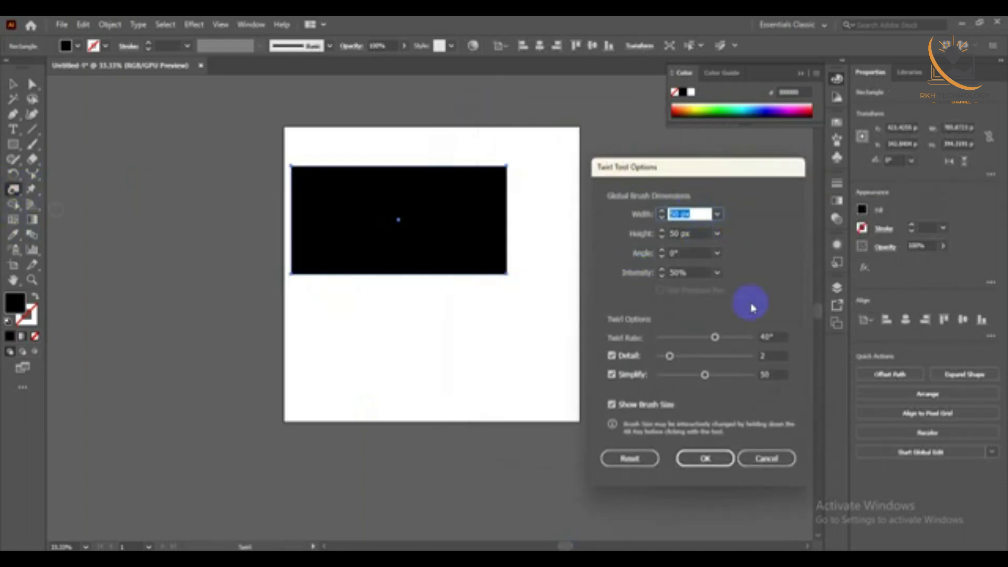
pyautogui.click(717, 214)
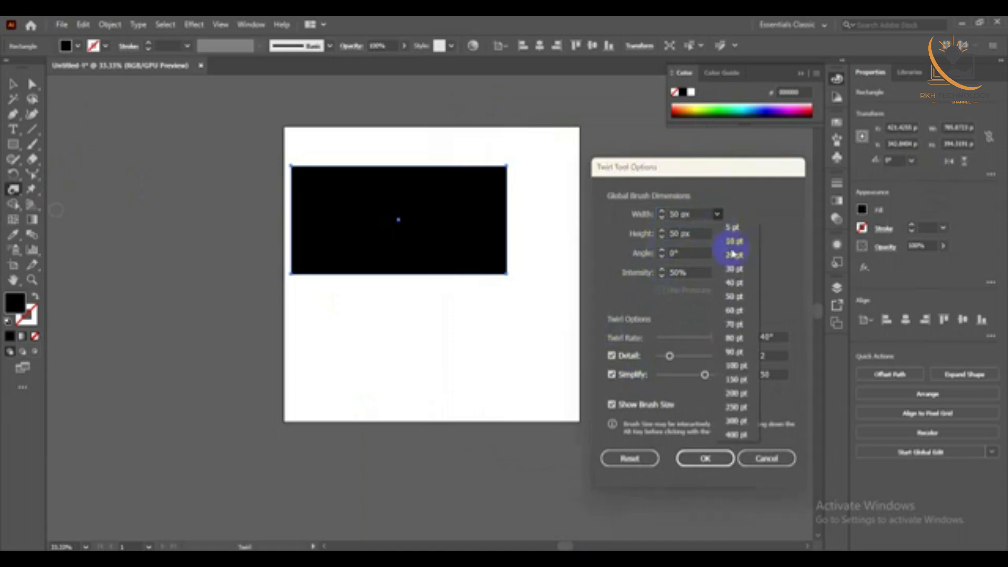
pyautogui.click(736, 407)
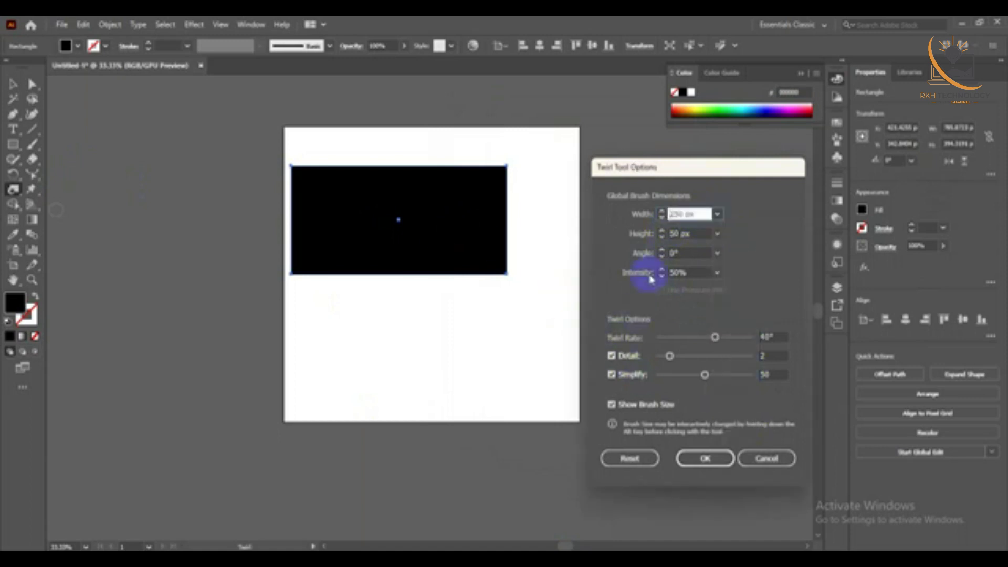
pyautogui.click(717, 233)
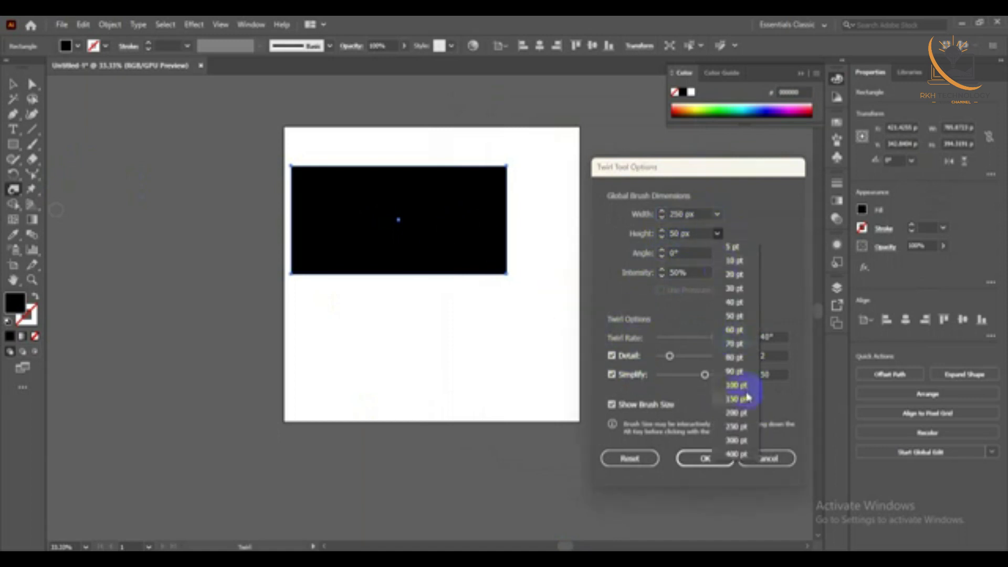
pyautogui.click(745, 398)
pyautogui.click(706, 459)
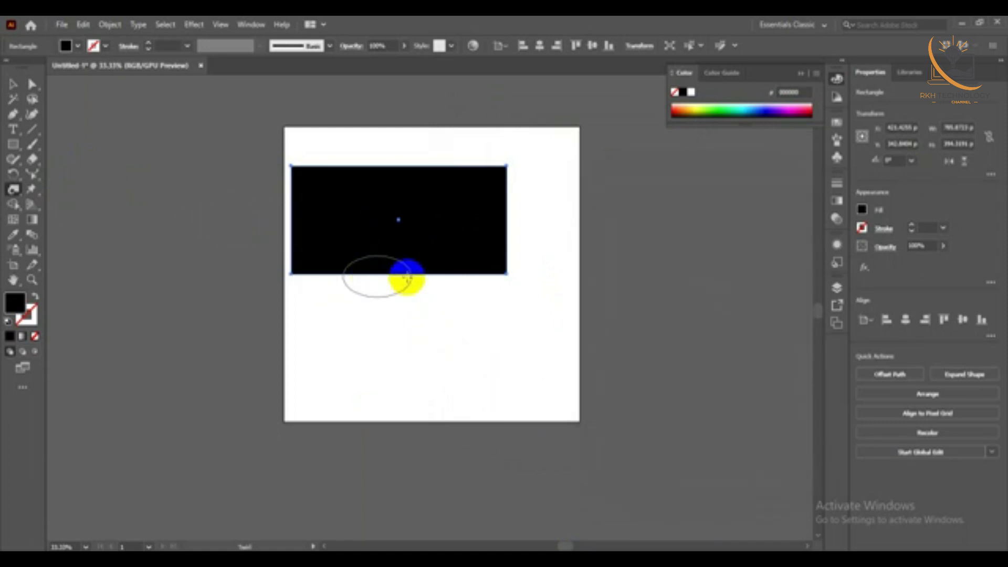
# Change the Twirl tool to 100 px by 100 px and try it on the rectangle's top edge
pyautogui.doubleClick(11, 190)
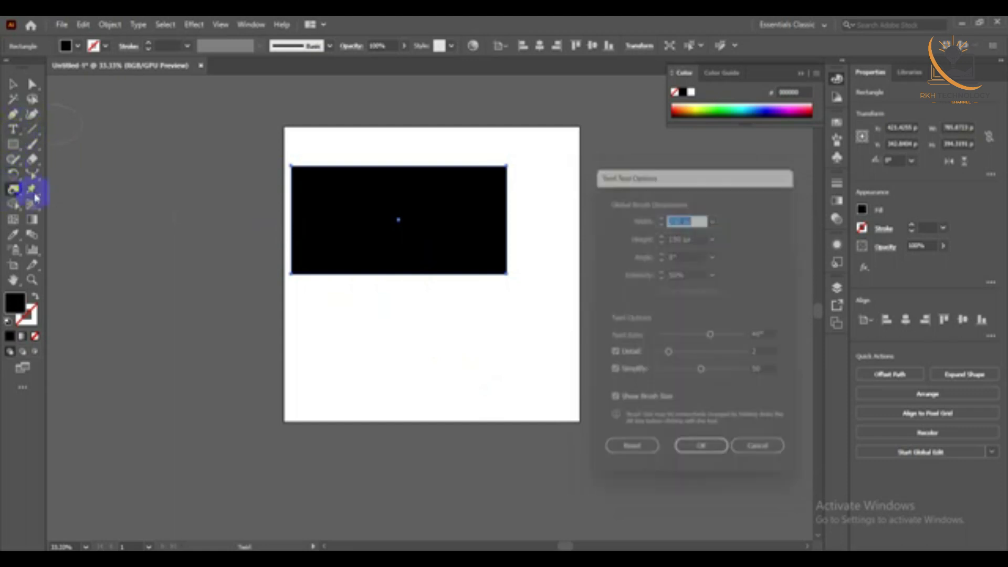
pyautogui.click(716, 214)
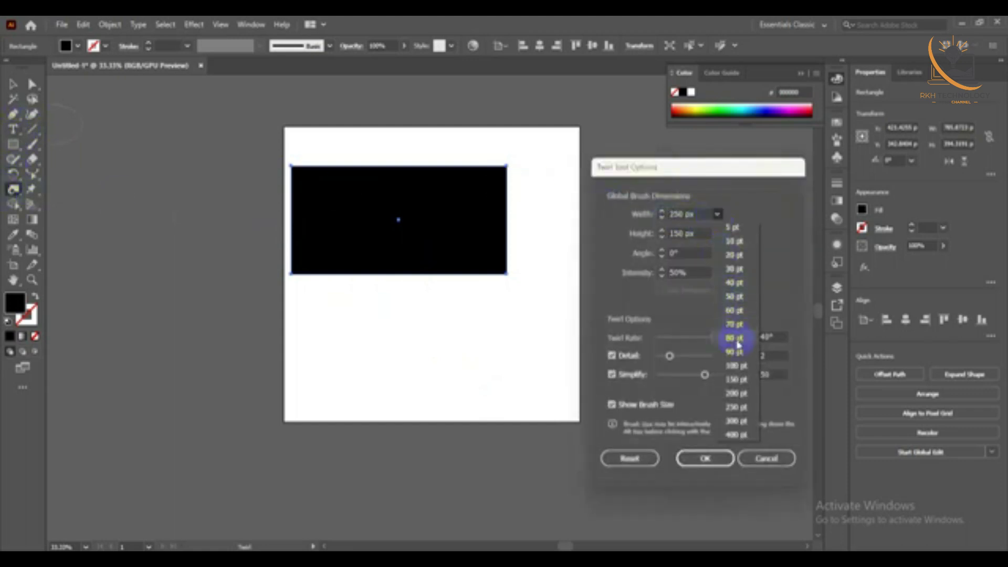
pyautogui.click(733, 366)
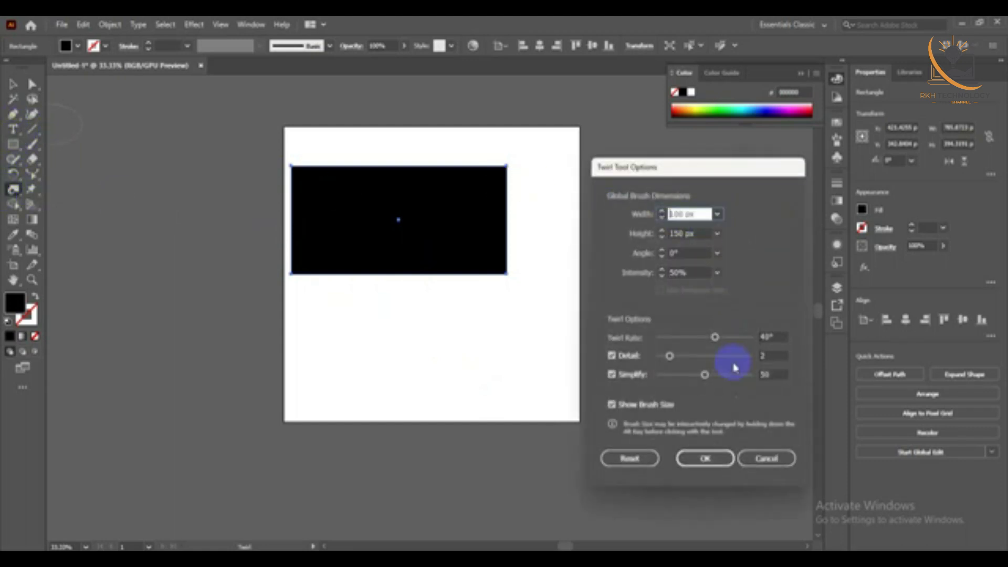
pyautogui.click(717, 234)
pyautogui.click(733, 365)
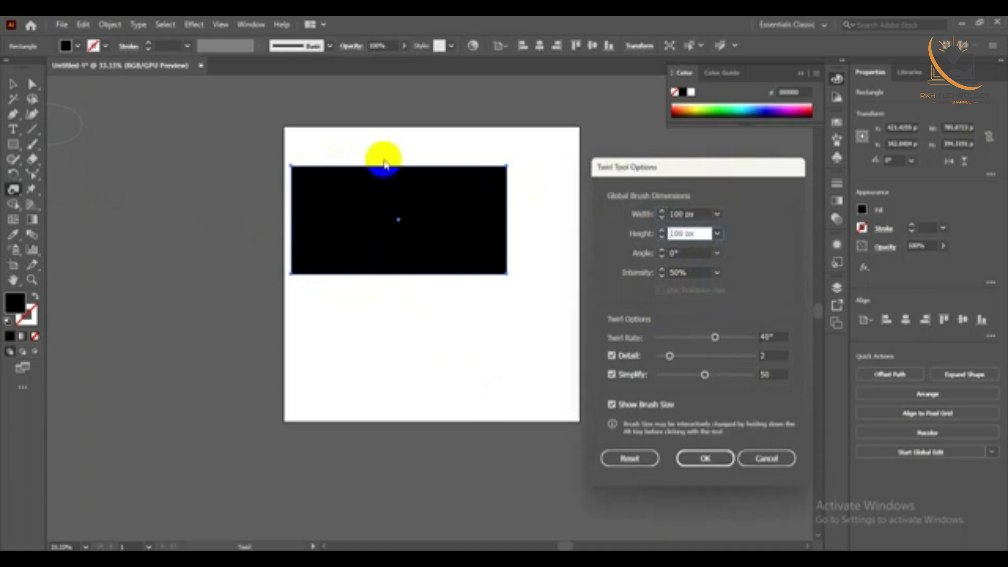
pyautogui.click(705, 459)
pyautogui.click(482, 249)
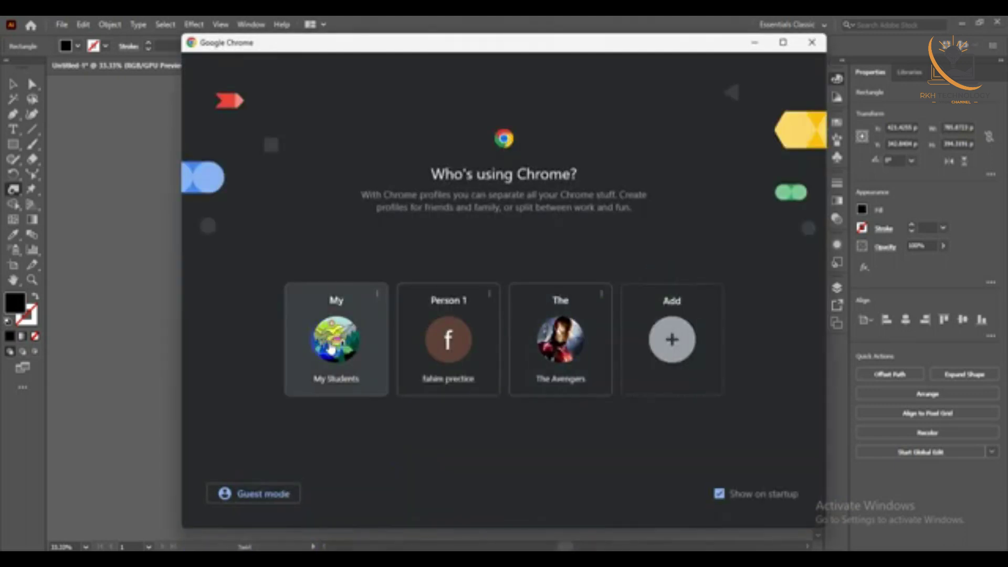
# In the personal Chrome profile, Google 'freelancer' and open the Freelancer homepage
pyautogui.click(353, 315)
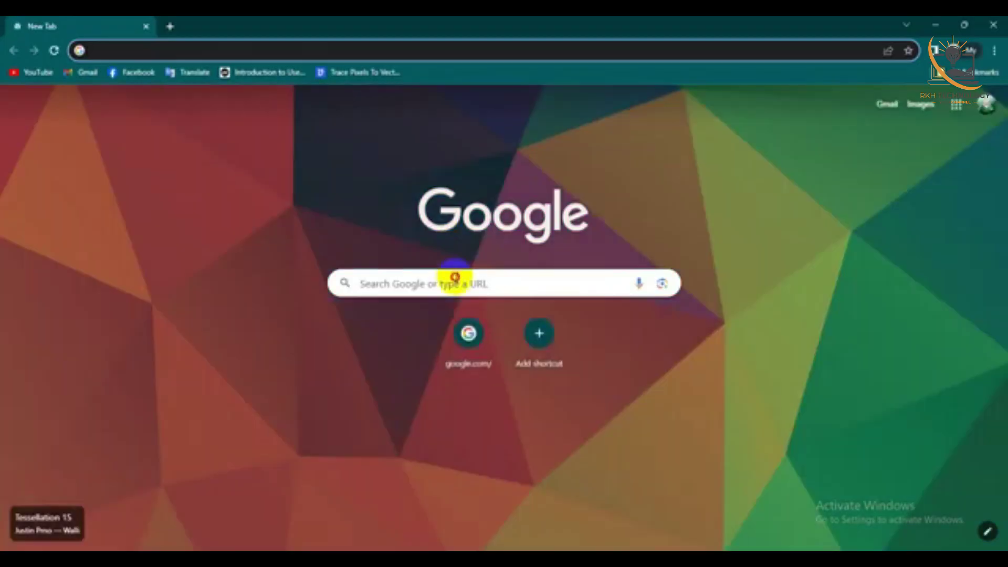
pyautogui.click(451, 281)
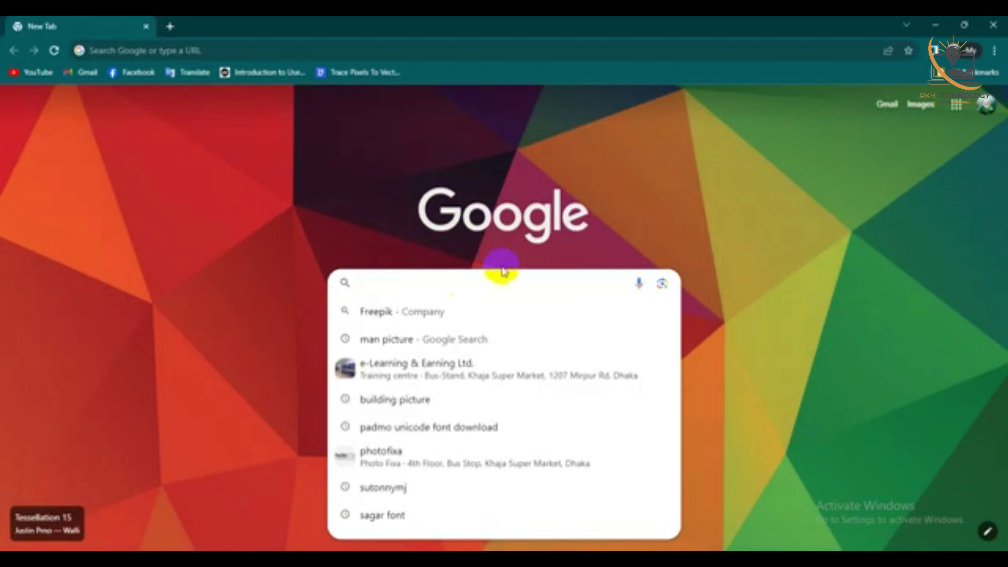
pyautogui.write('free')
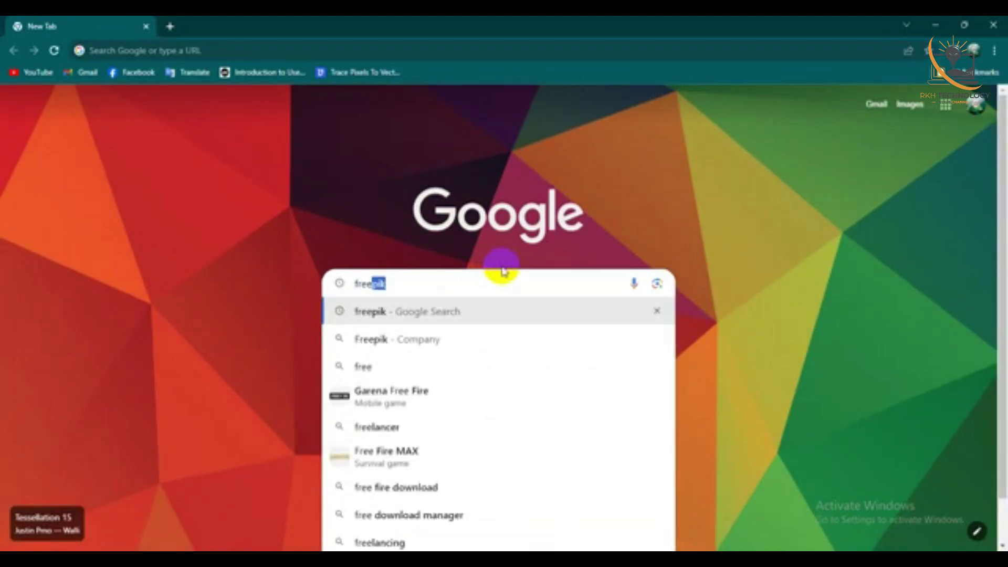
pyautogui.write('lancer')
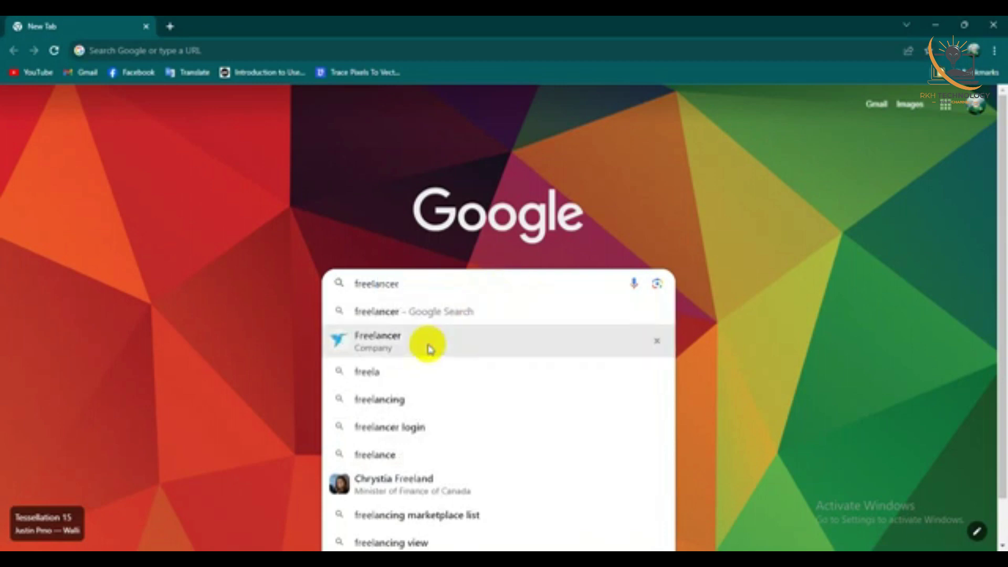
pyautogui.click(426, 347)
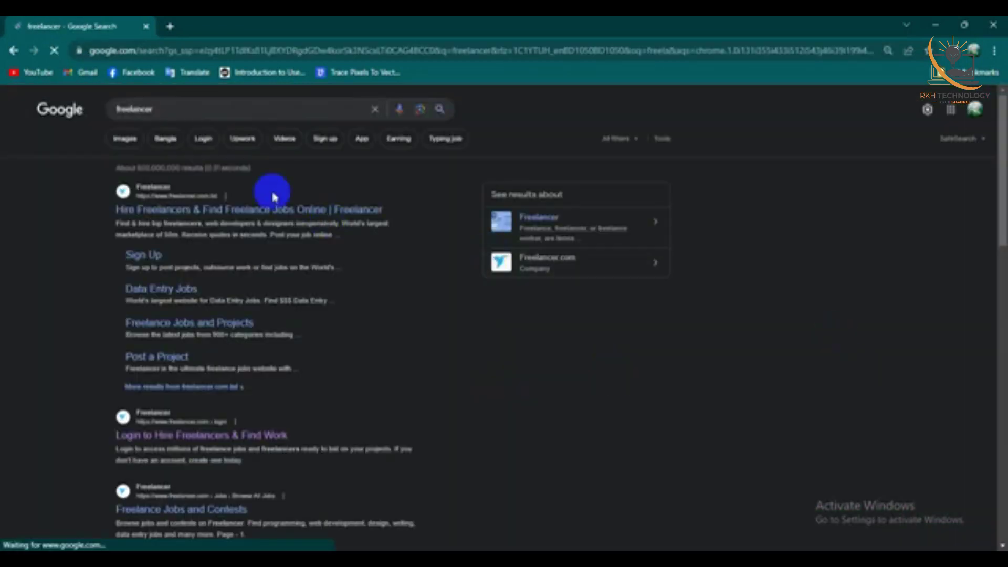
pyautogui.click(185, 216)
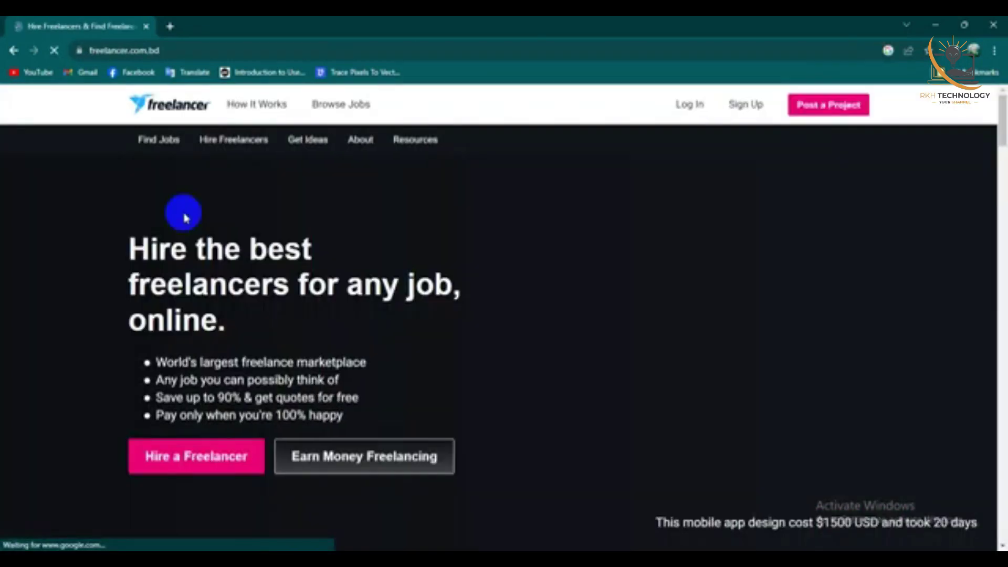
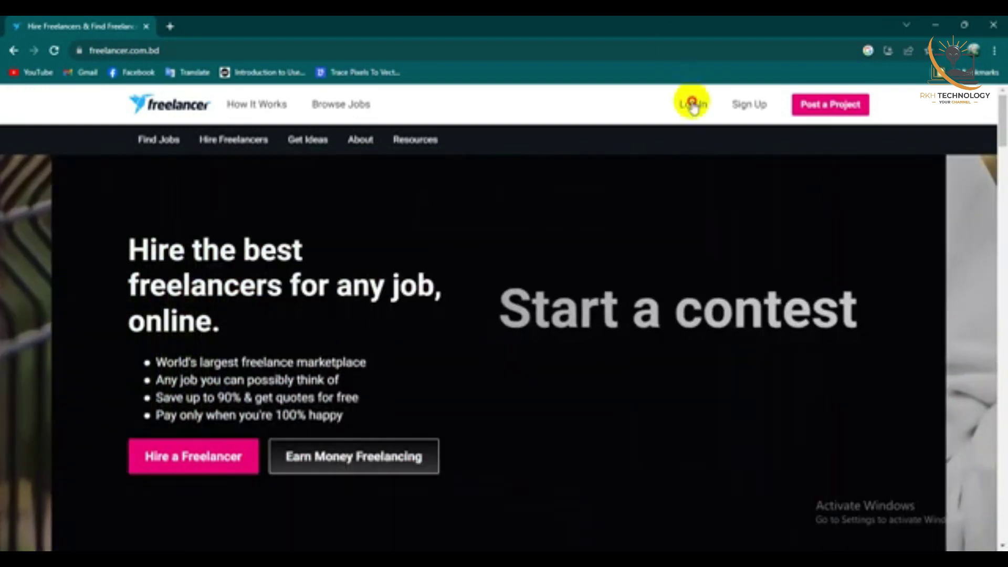
# Attempt a login with the saved email, then return to the Freelancer.com homepage
pyautogui.click(692, 104)
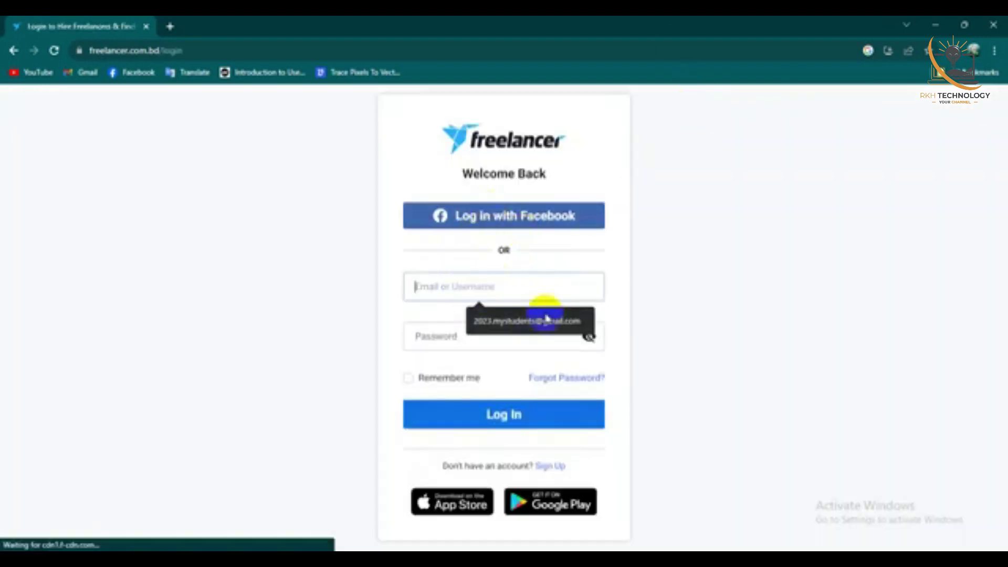
pyautogui.click(464, 294)
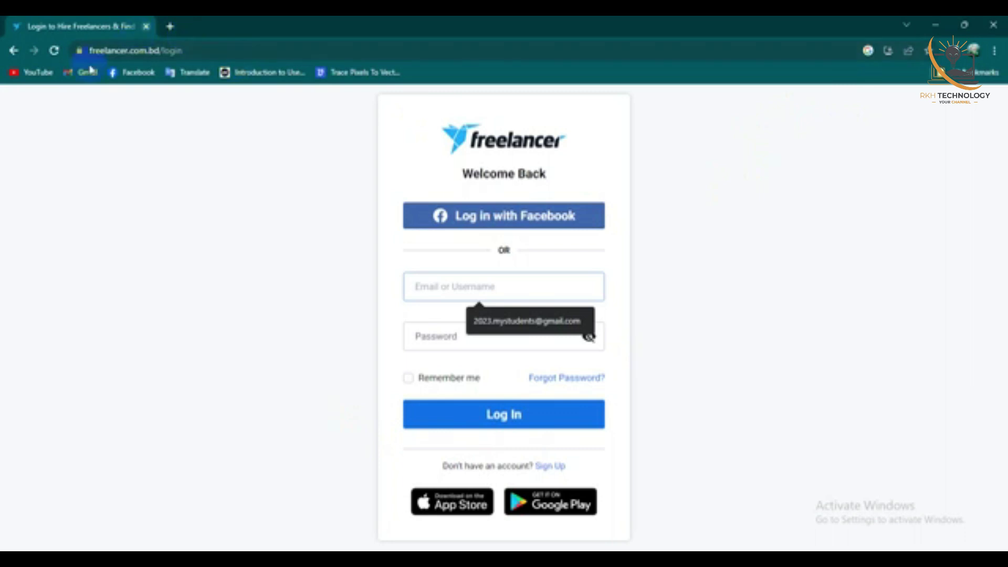
pyautogui.click(540, 328)
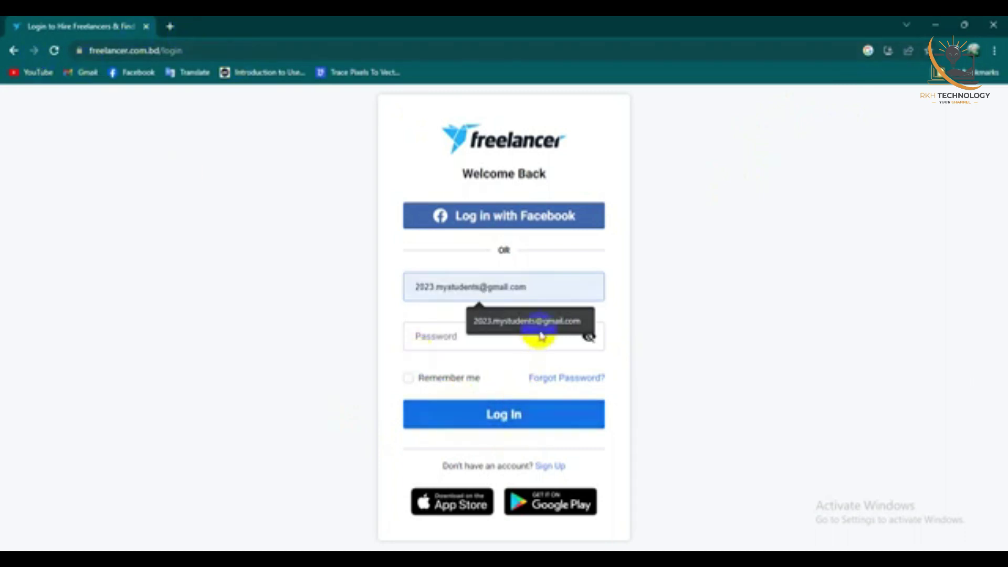
pyautogui.click(519, 413)
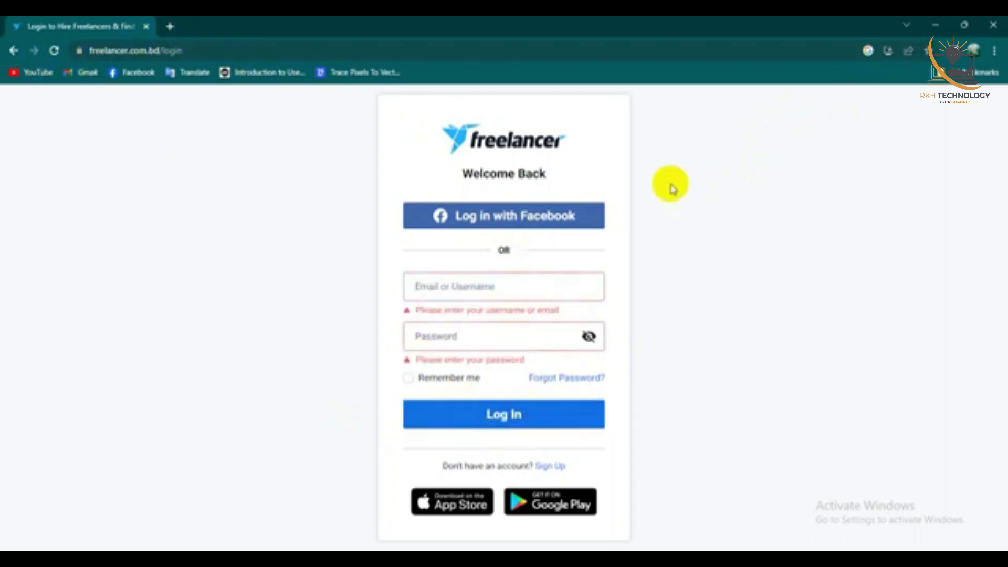
pyautogui.click(13, 51)
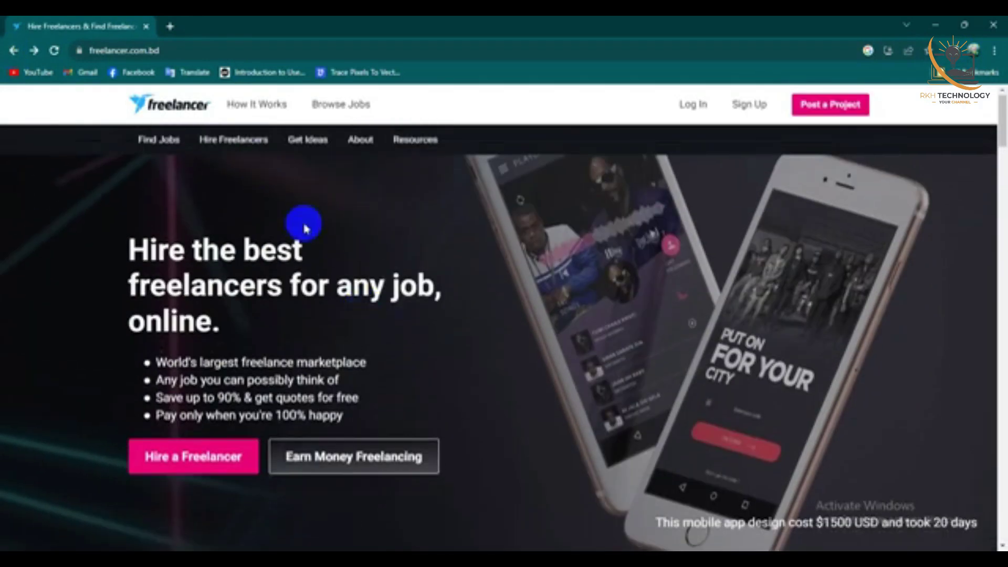
# Browse the Hire Freelancers listing
pyautogui.click(215, 140)
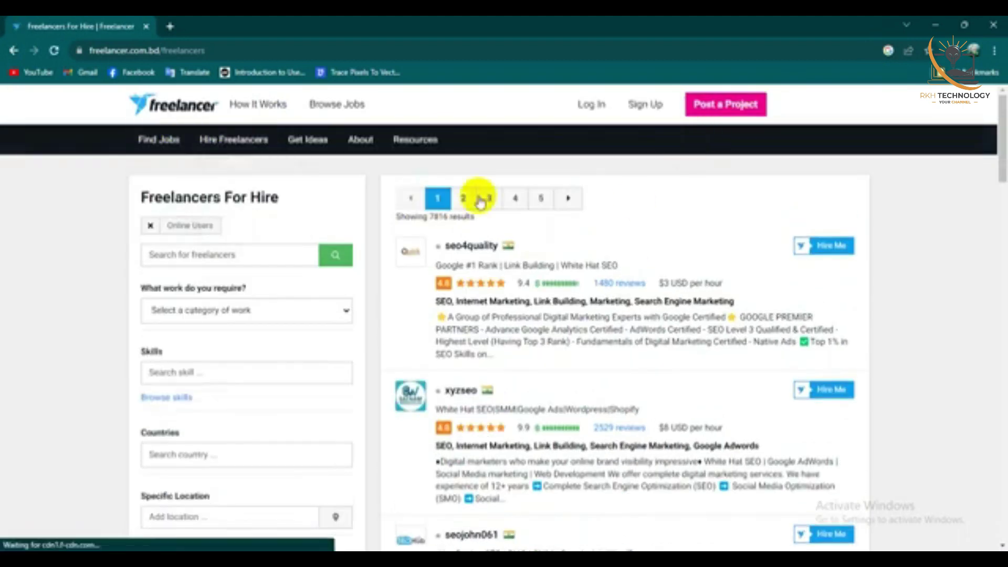
pyautogui.scroll(-2, 404, 288)
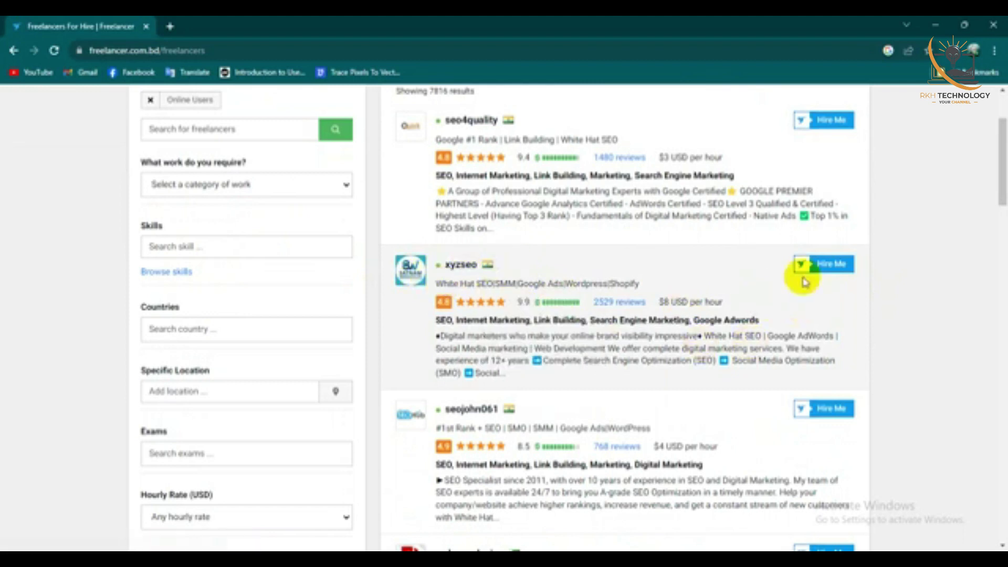
pyautogui.scroll(1, 695, 276)
pyautogui.scroll(1, 524, 175)
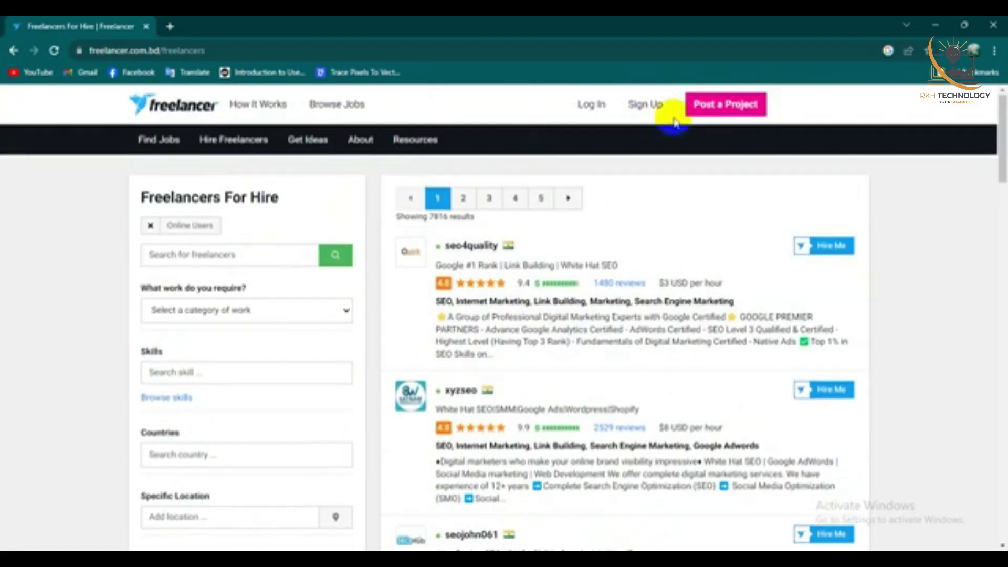
# Look through the Top Jobs listing and go to the 'I want to Work' sign-up form
pyautogui.click(333, 108)
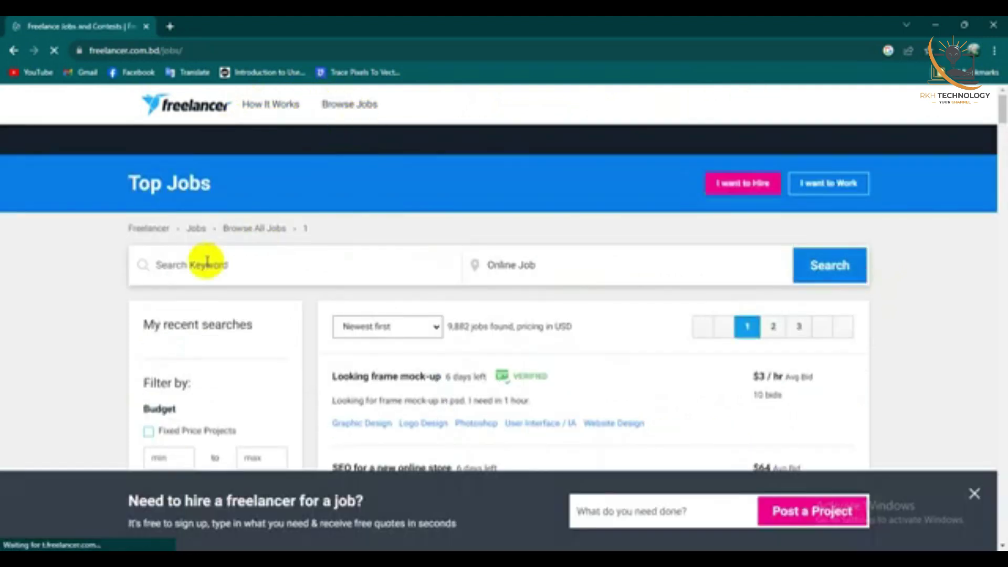
pyautogui.scroll(-1, 456, 304)
pyautogui.scroll(-1, 457, 305)
pyautogui.scroll(-2, 584, 336)
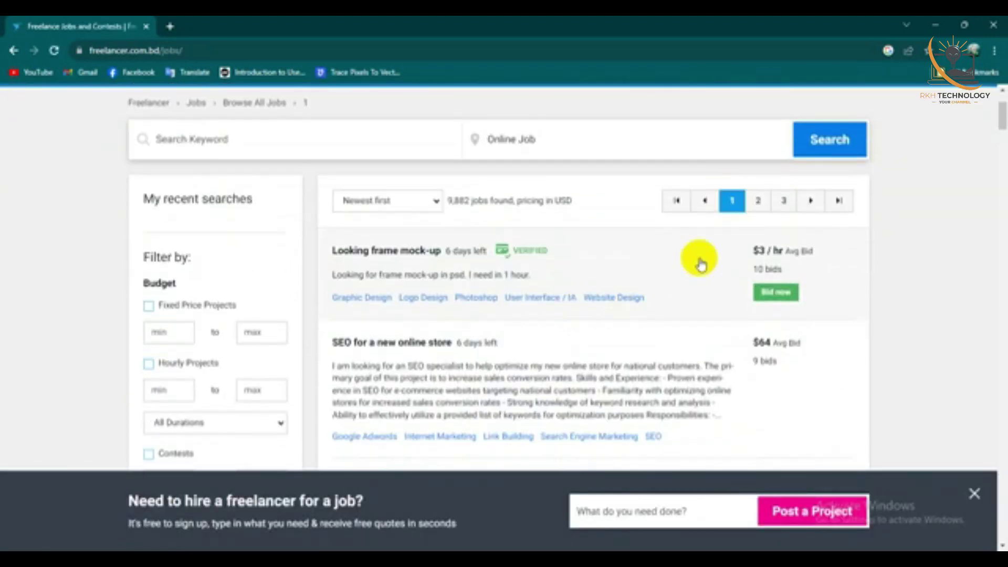
pyautogui.scroll(1, 677, 207)
pyautogui.scroll(3, 677, 207)
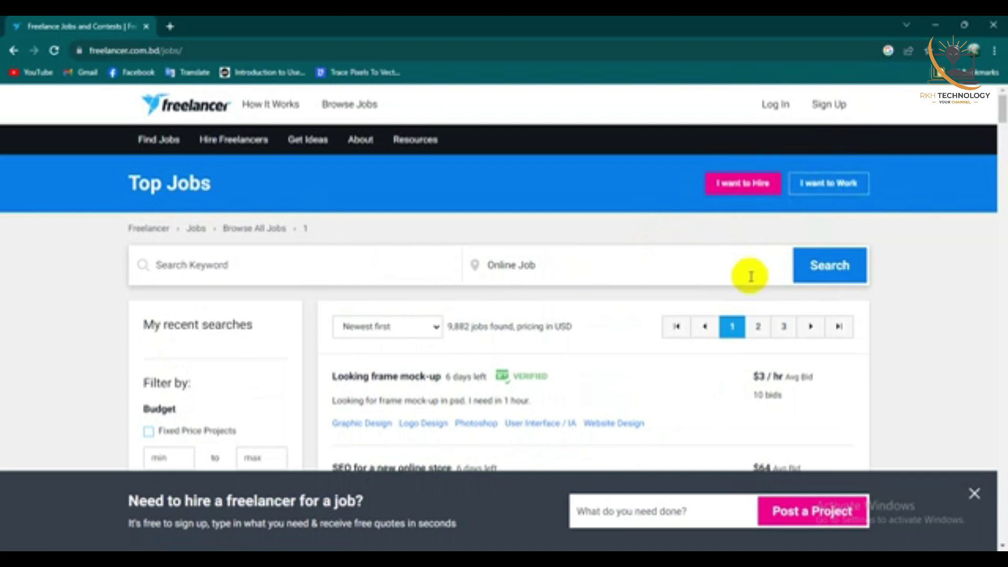
pyautogui.click(820, 200)
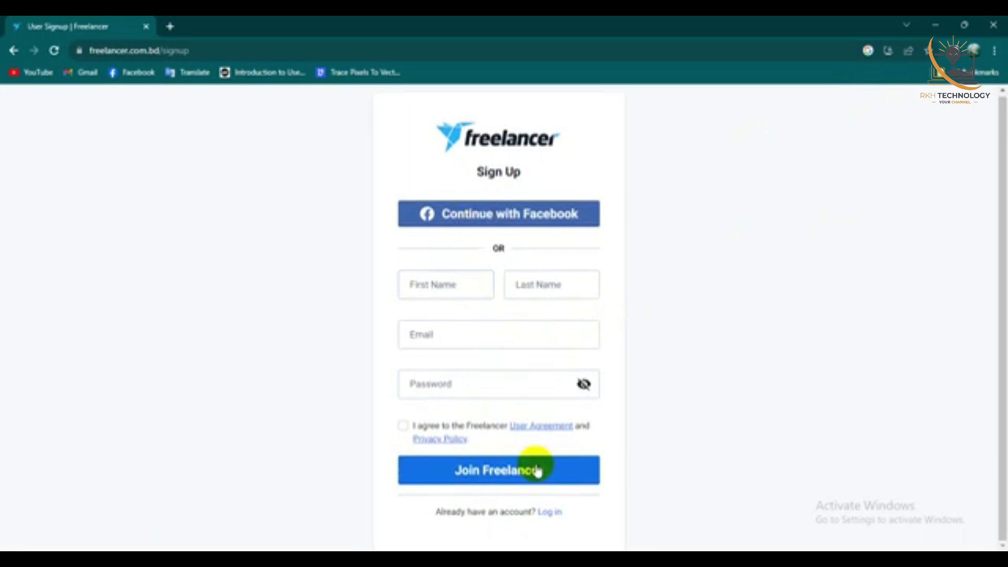
# Log in with the saved email and password, with Remember me ticked and the password saved in the browser
pyautogui.click(550, 511)
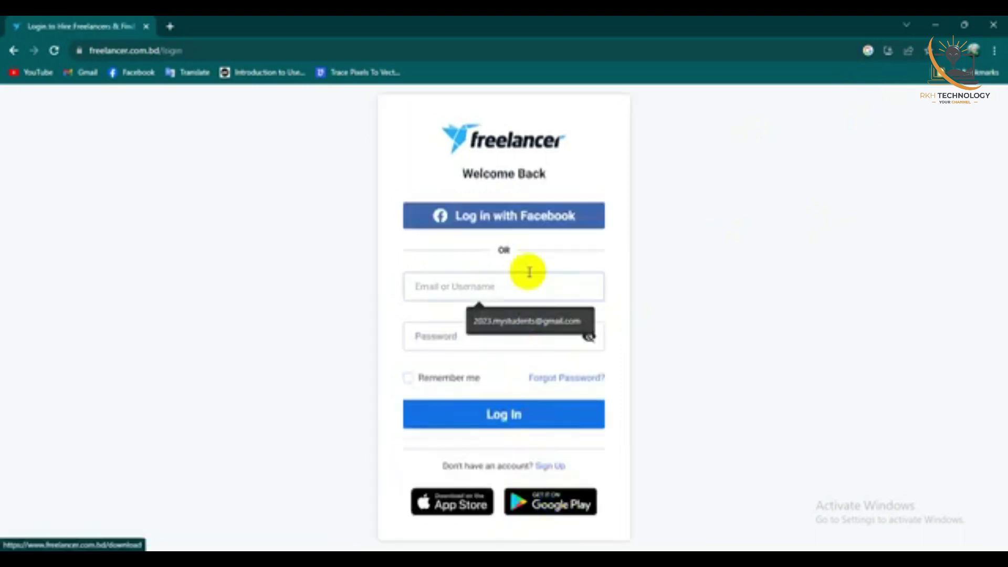
pyautogui.click(488, 338)
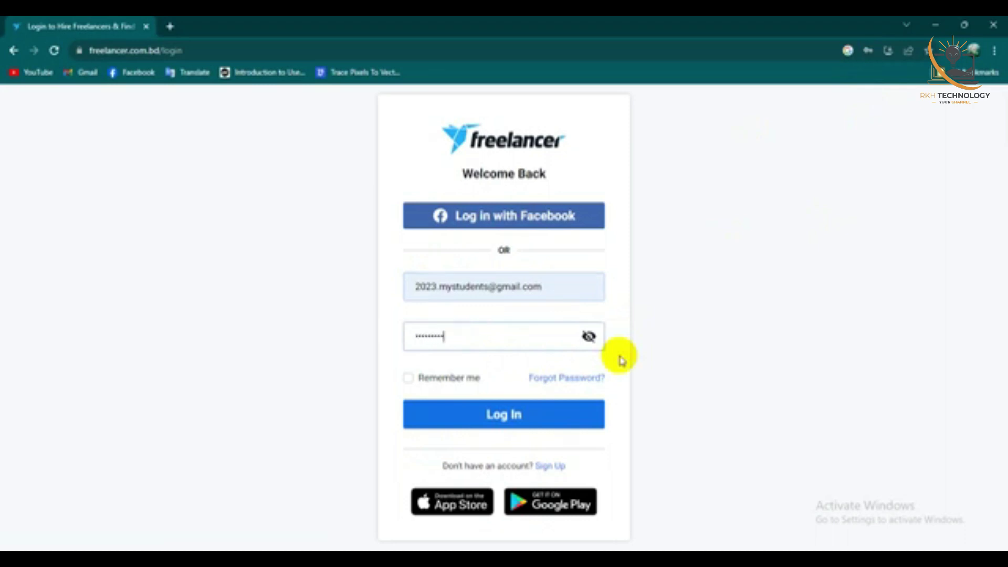
pyautogui.click(426, 378)
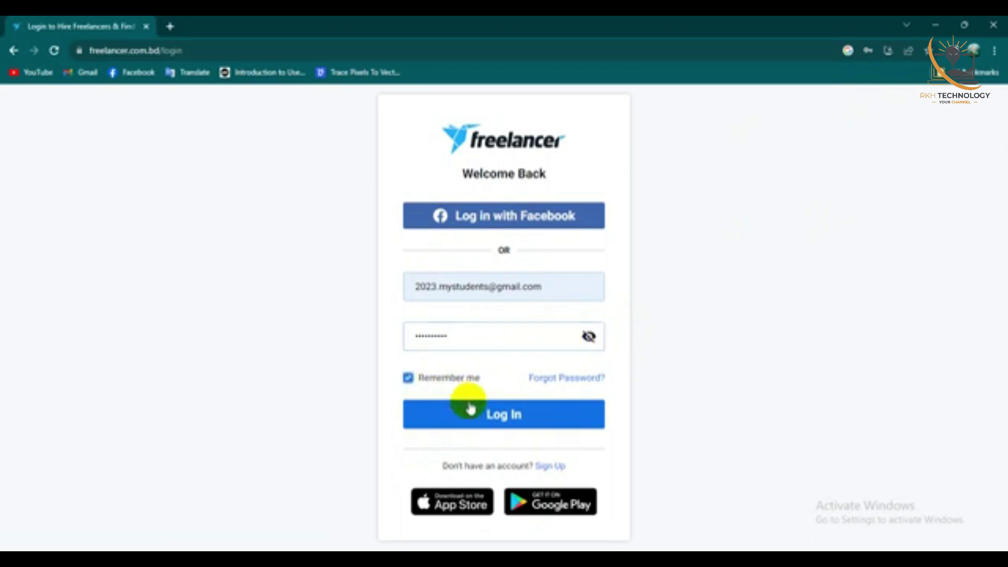
pyautogui.click(495, 422)
pyautogui.click(865, 229)
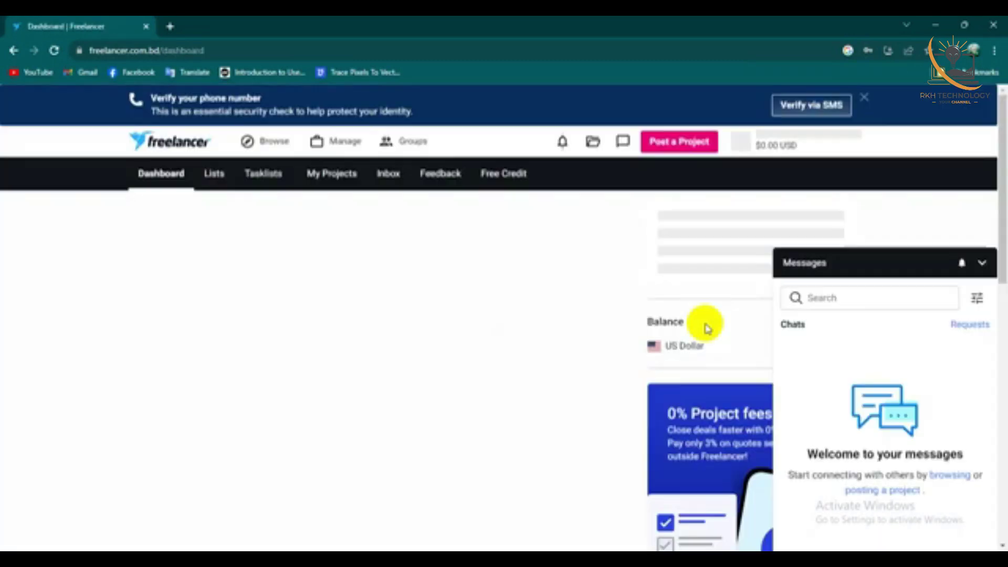
# Allow message and browser notifications and collapse the Messages panel
pyautogui.click(705, 326)
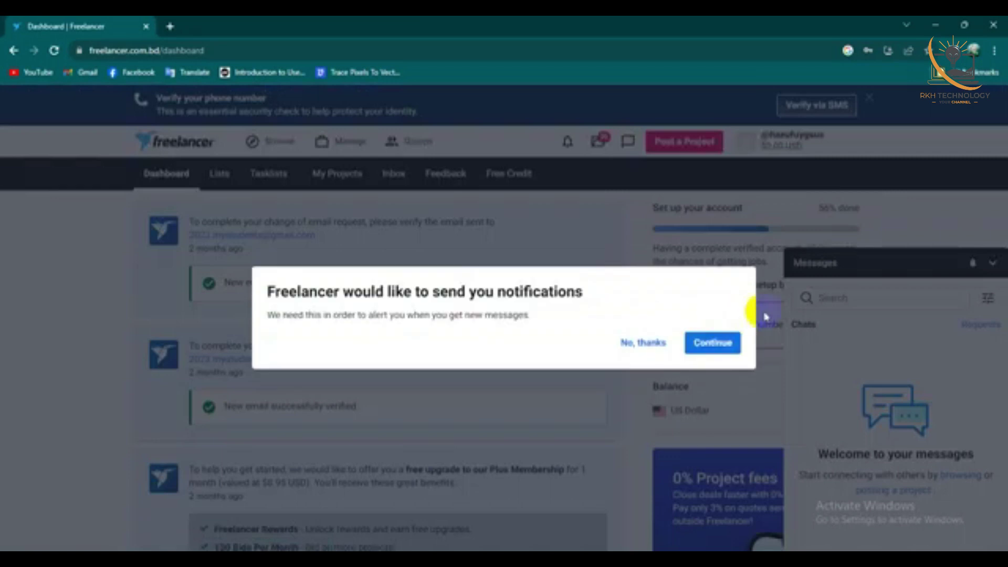
pyautogui.click(711, 342)
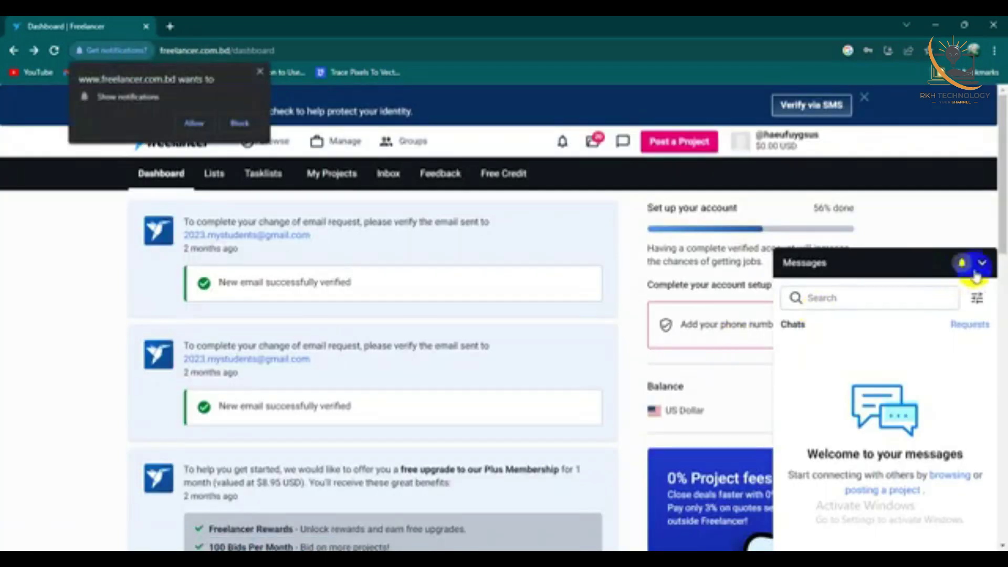
pyautogui.click(980, 263)
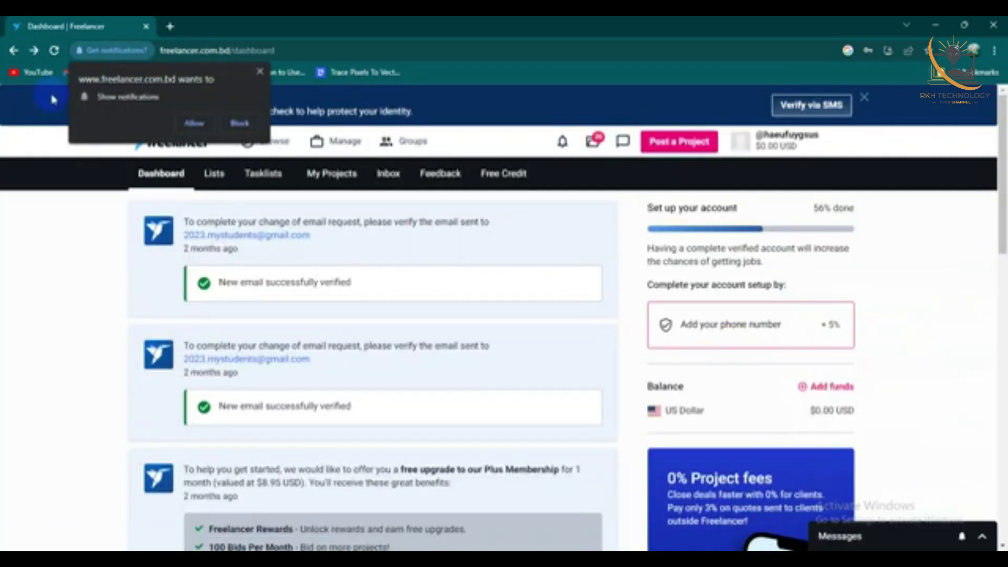
pyautogui.click(194, 123)
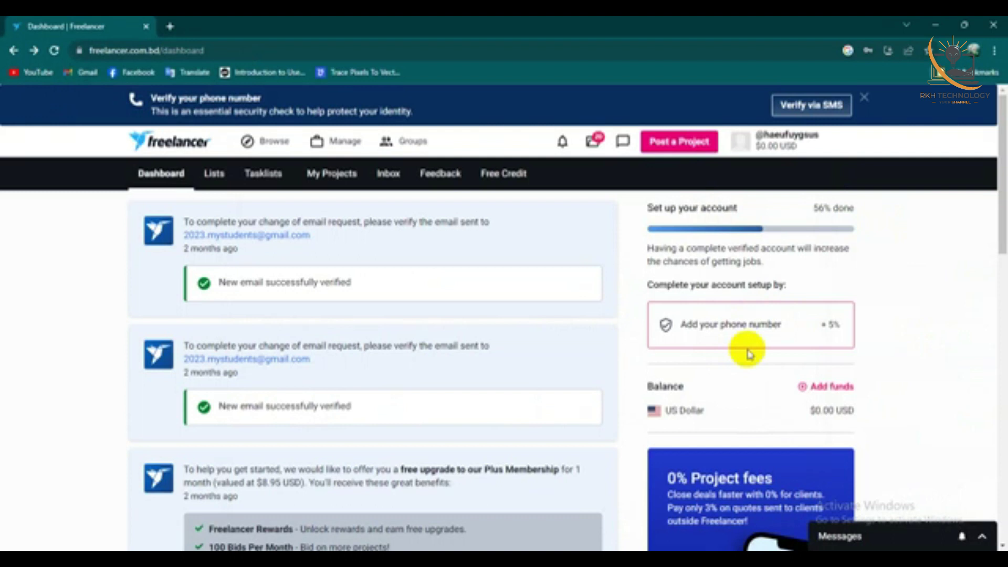
# Scroll the dashboard and open the account menu under the username
pyautogui.scroll(-3, 777, 361)
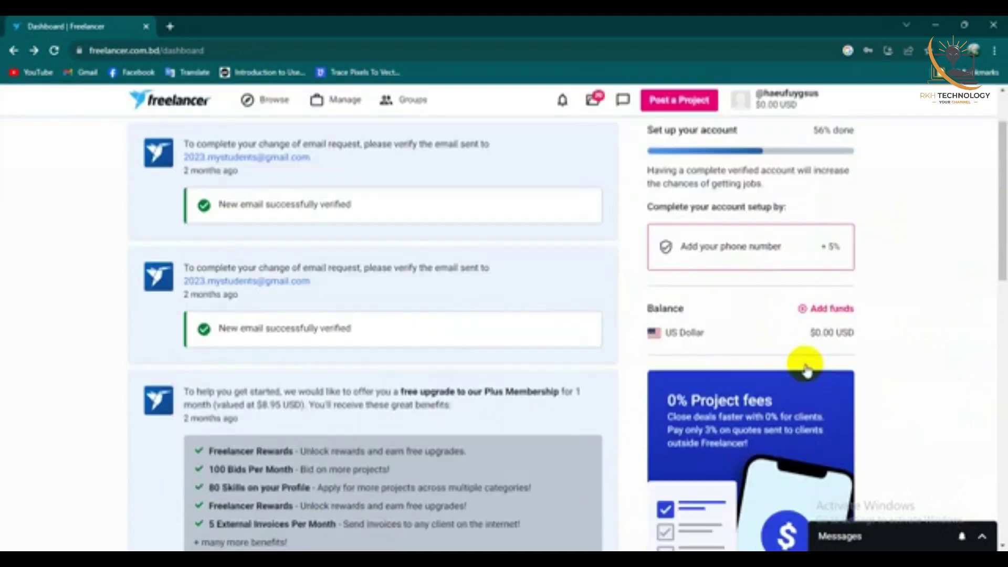
pyautogui.scroll(1, 787, 294)
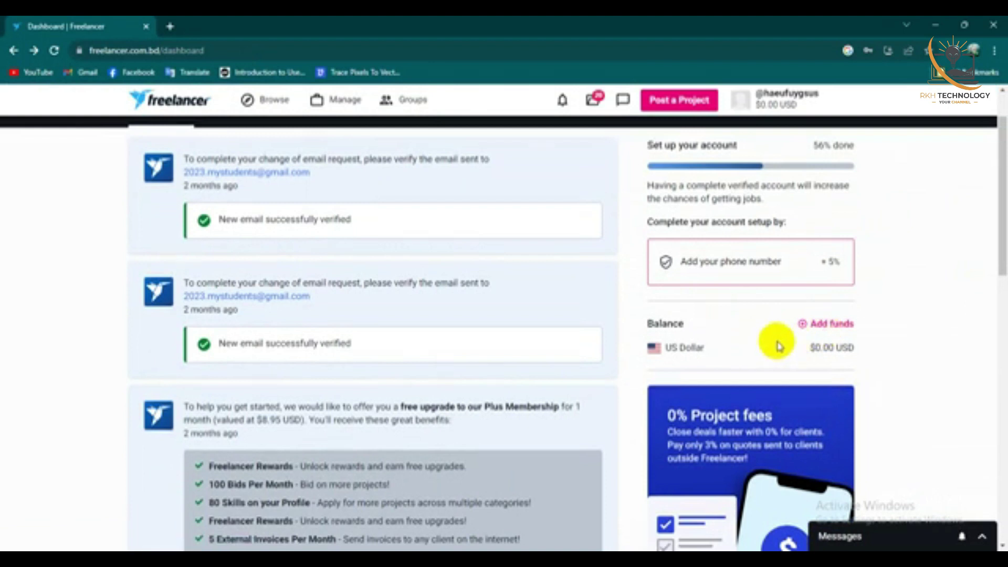
pyautogui.scroll(1, 765, 333)
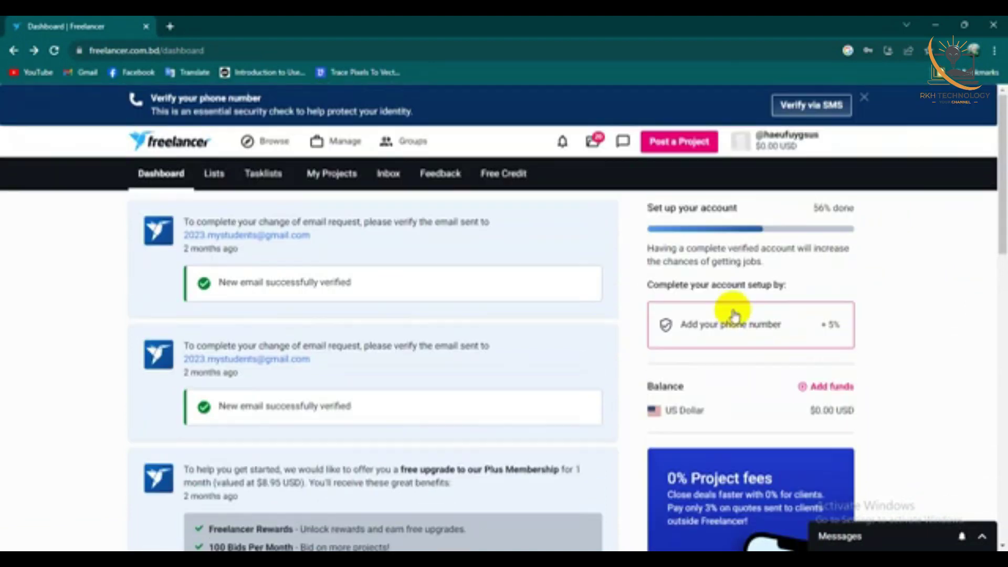
pyautogui.click(782, 141)
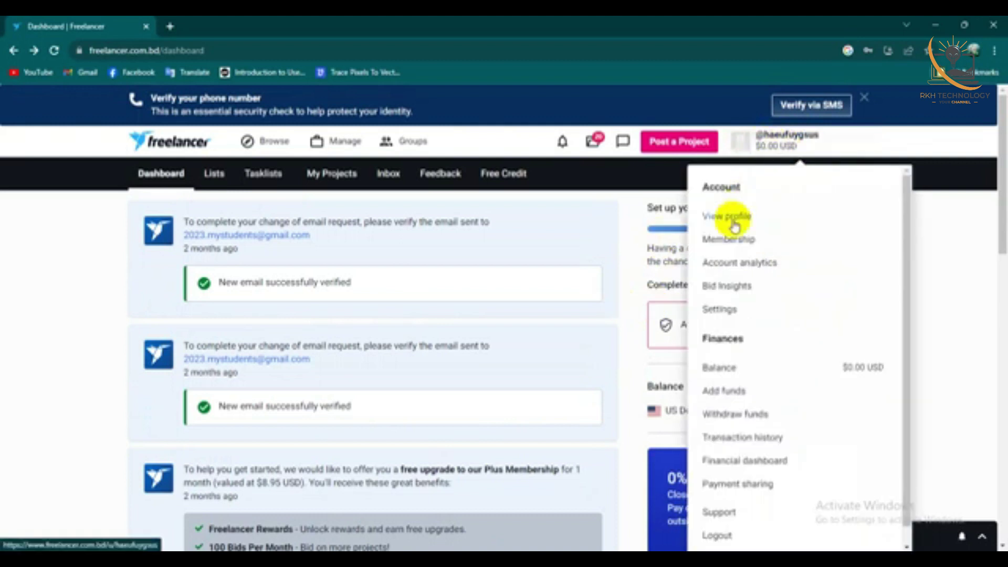
pyautogui.click(738, 215)
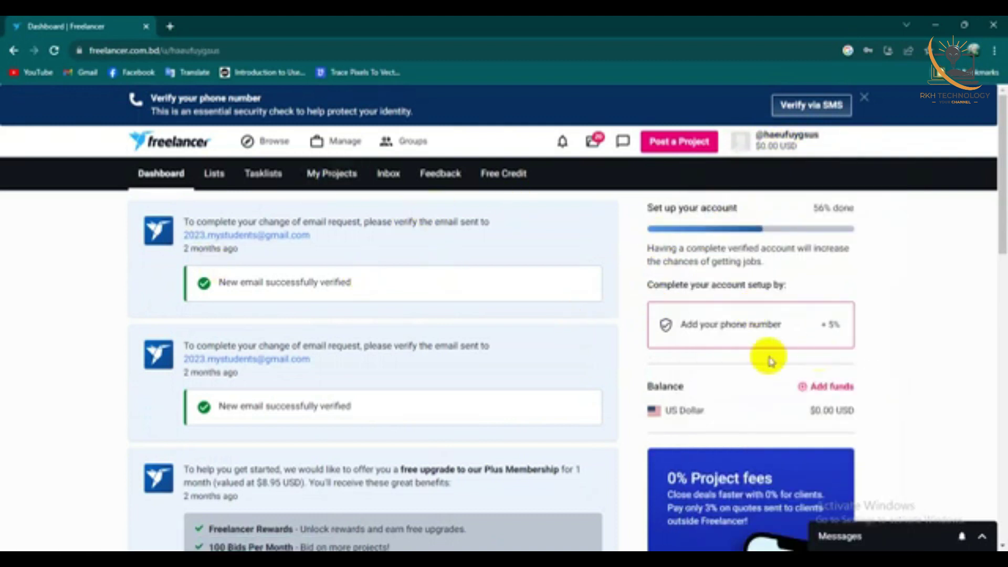
pyautogui.scroll(-2, 609, 360)
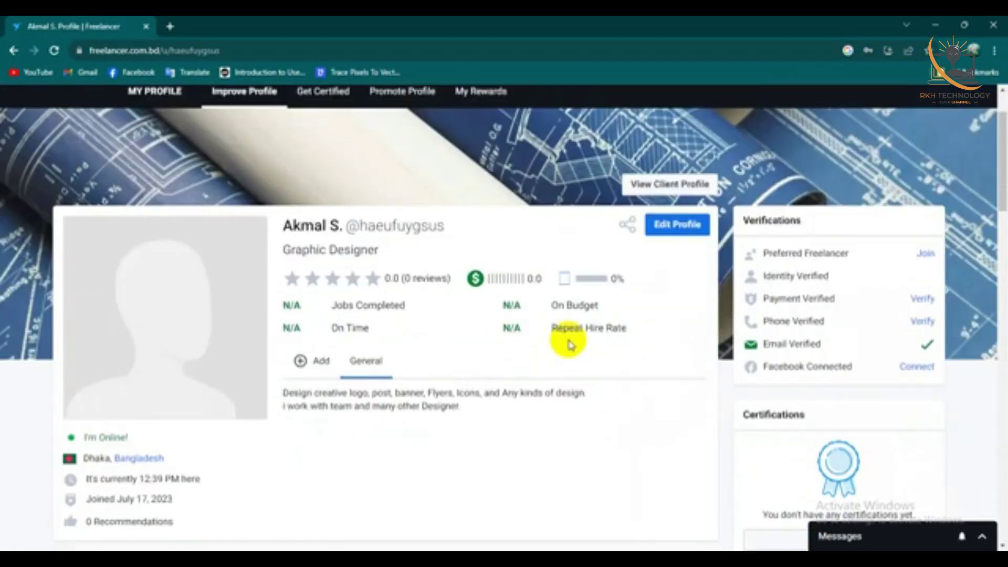
pyautogui.scroll(-1, 567, 337)
pyautogui.scroll(1, 194, 264)
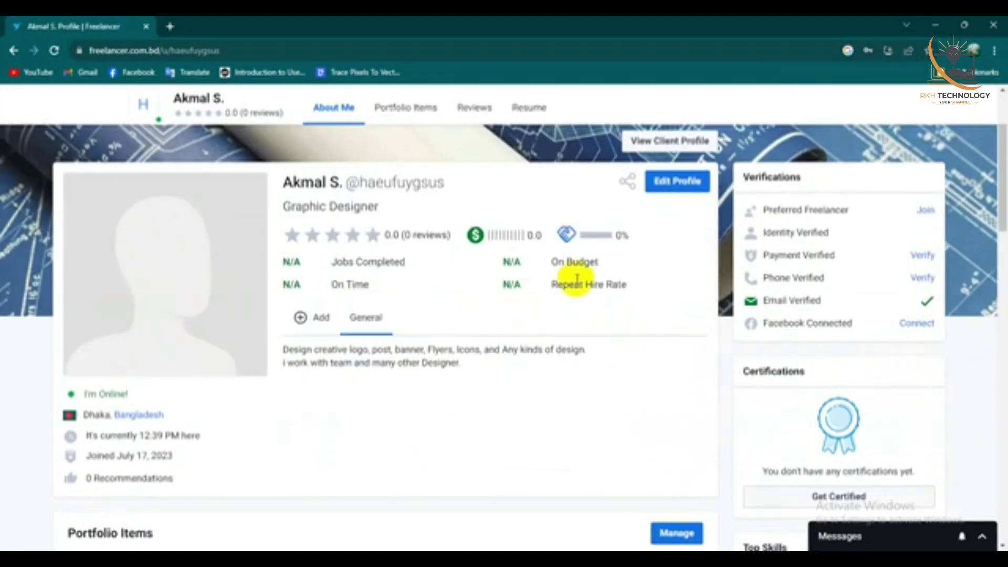
pyautogui.scroll(-3, 500, 354)
pyautogui.scroll(1, 368, 200)
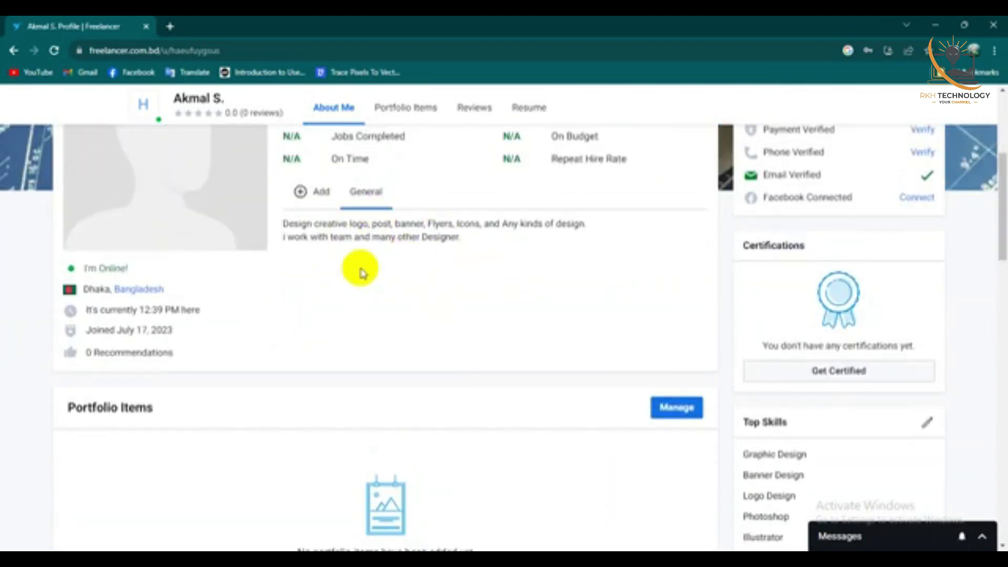
pyautogui.scroll(-1, 672, 357)
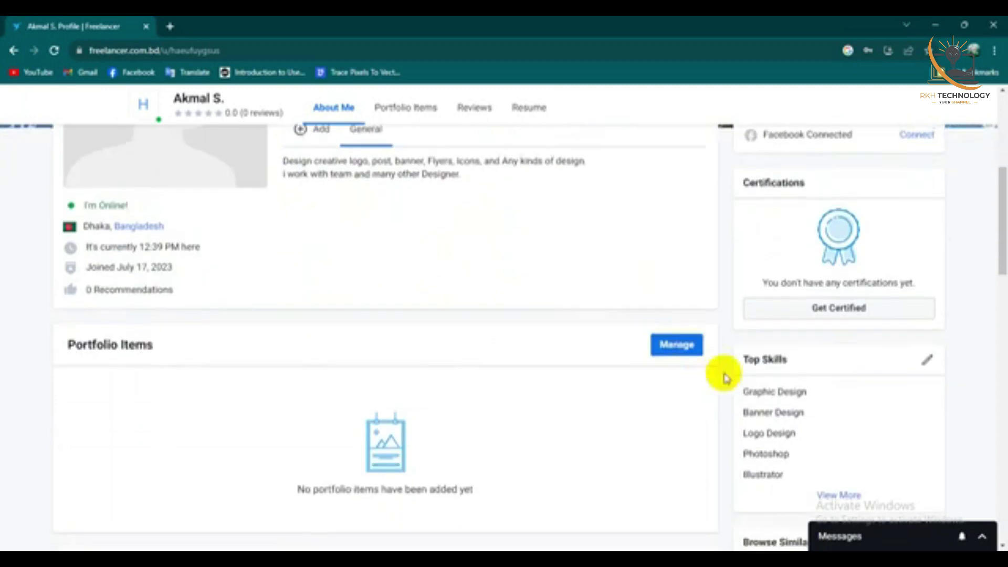
pyautogui.scroll(-1, 832, 313)
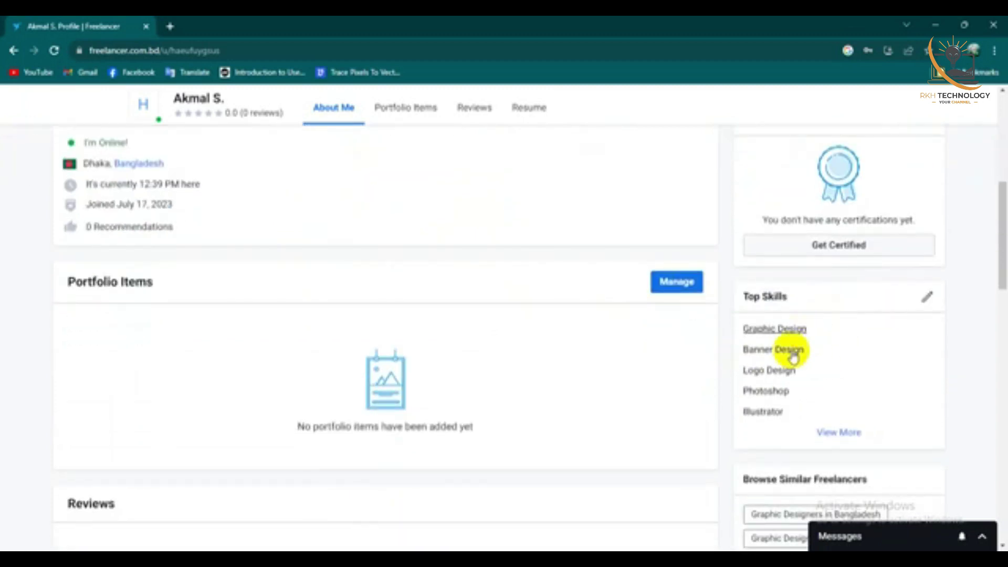
pyautogui.scroll(-2, 783, 307)
pyautogui.scroll(-2, 671, 387)
pyautogui.scroll(-2, 687, 331)
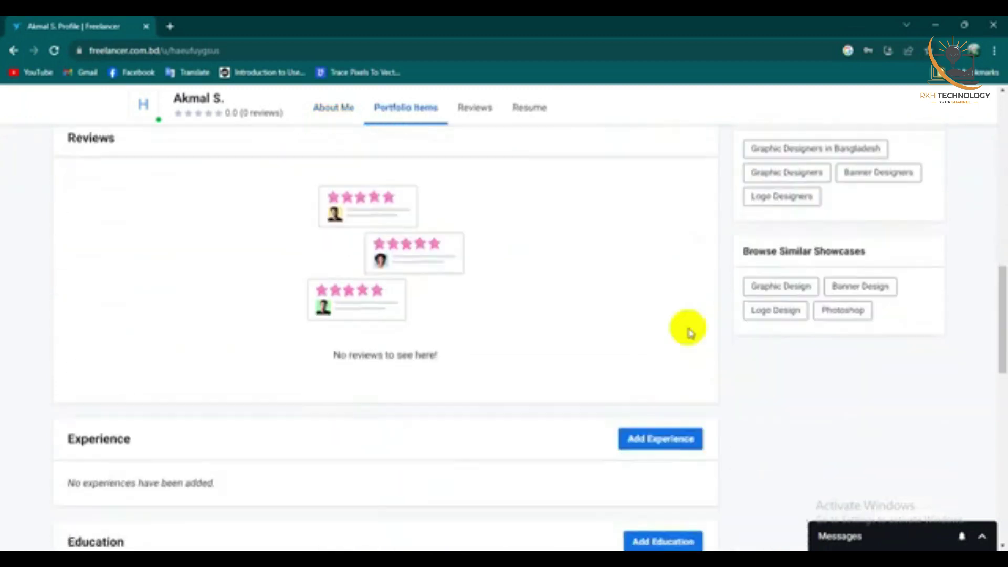
pyautogui.scroll(1, 357, 316)
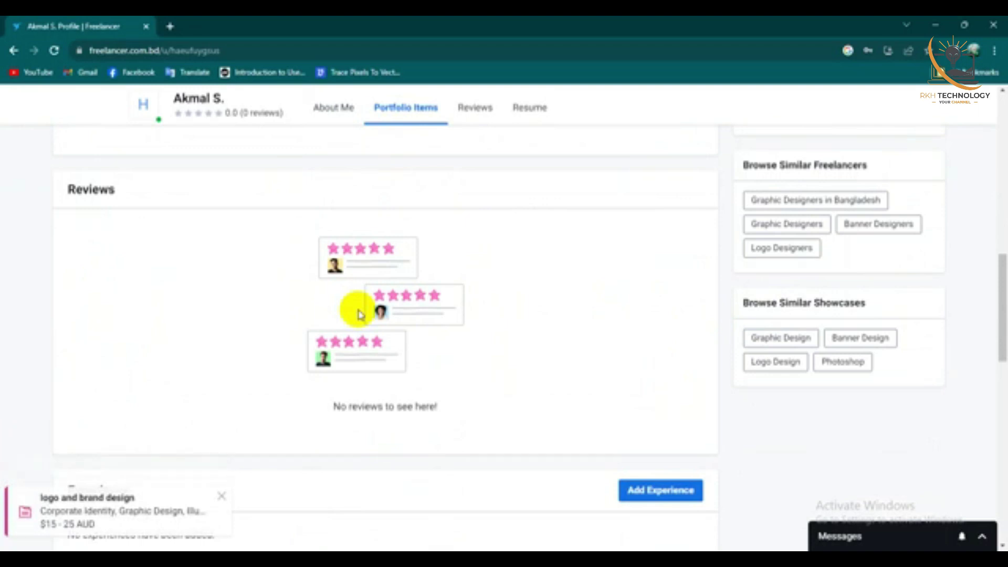
pyautogui.scroll(3, 608, 157)
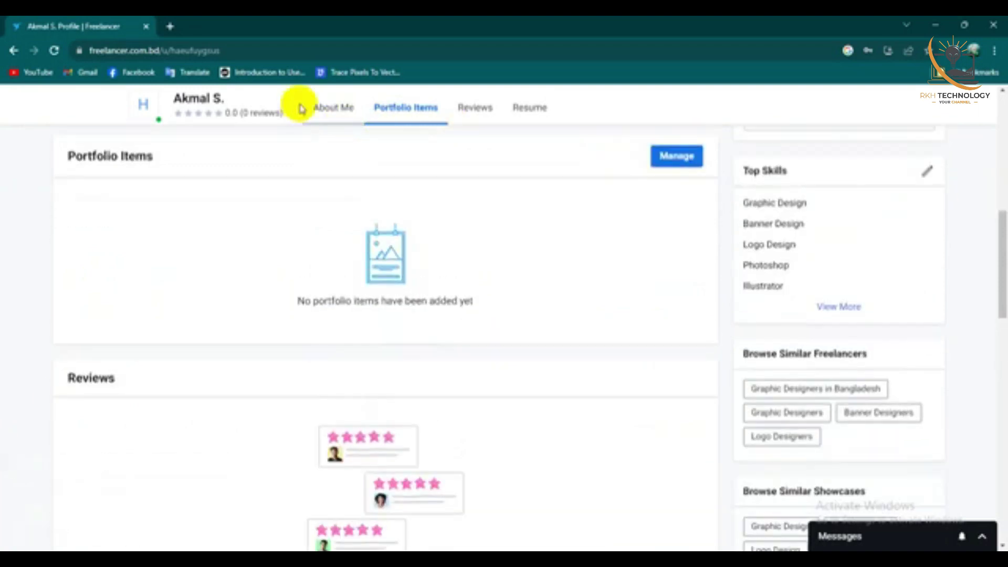
pyautogui.scroll(5, 141, 100)
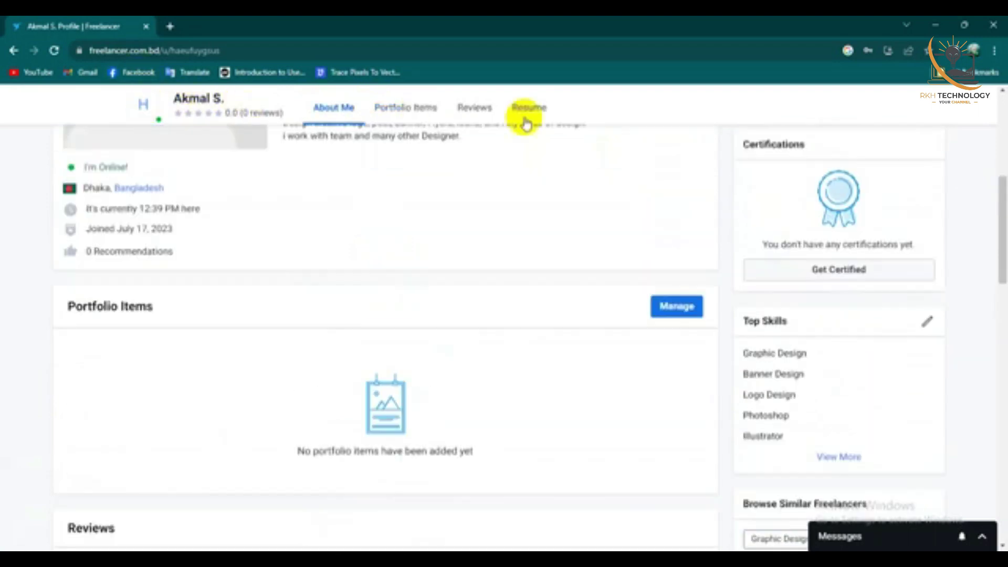
pyautogui.scroll(2, 450, 121)
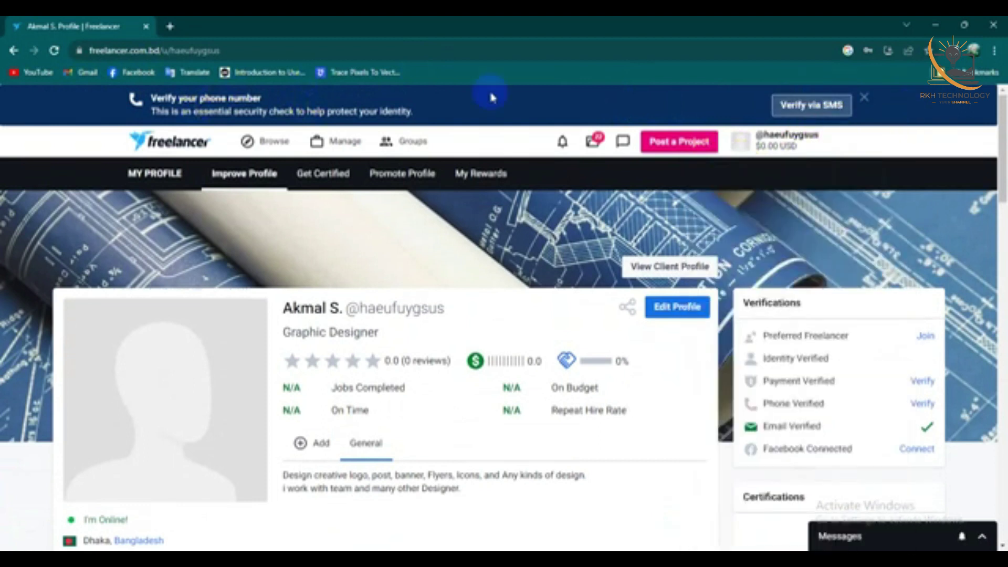
# Dismiss the phone verification banner and bring up the Browse menu
pyautogui.click(865, 100)
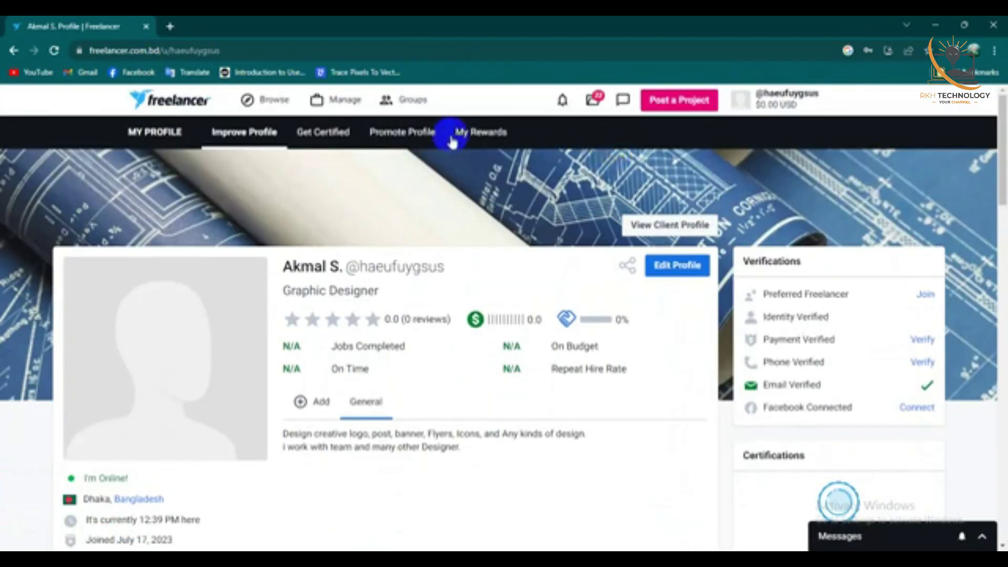
pyautogui.click(186, 113)
pyautogui.moveTo(267, 100)
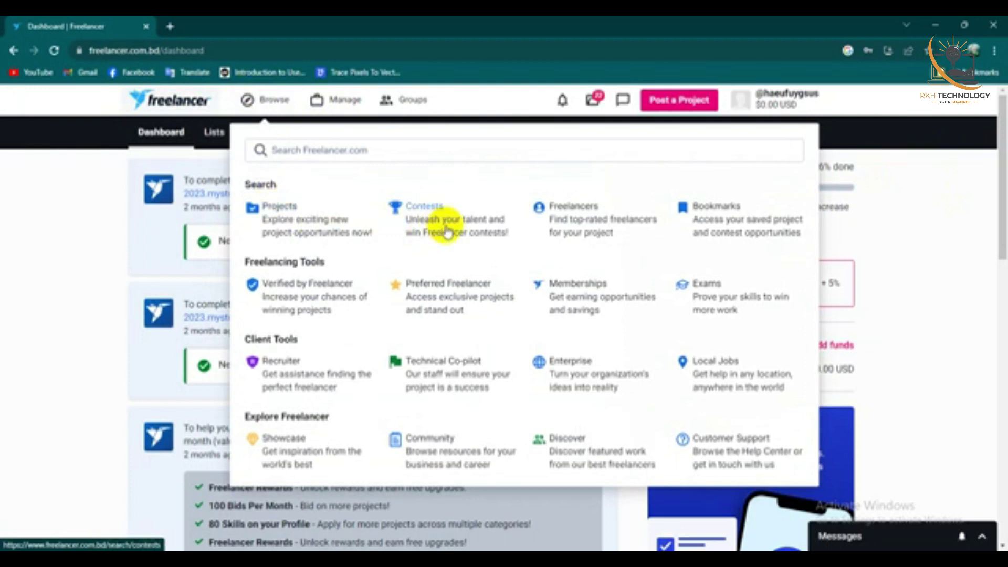
# On contest search, uncheck Creative Design, Flyer Design, Icon Design, T-Shirts, Brochure Design and Photoshop Design
pyautogui.click(428, 231)
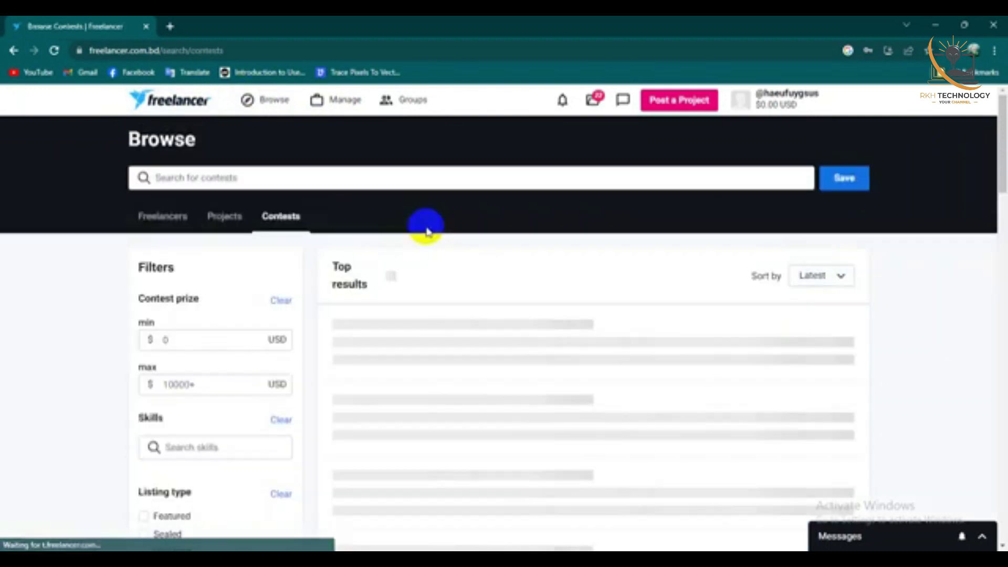
pyautogui.scroll(-1, 299, 297)
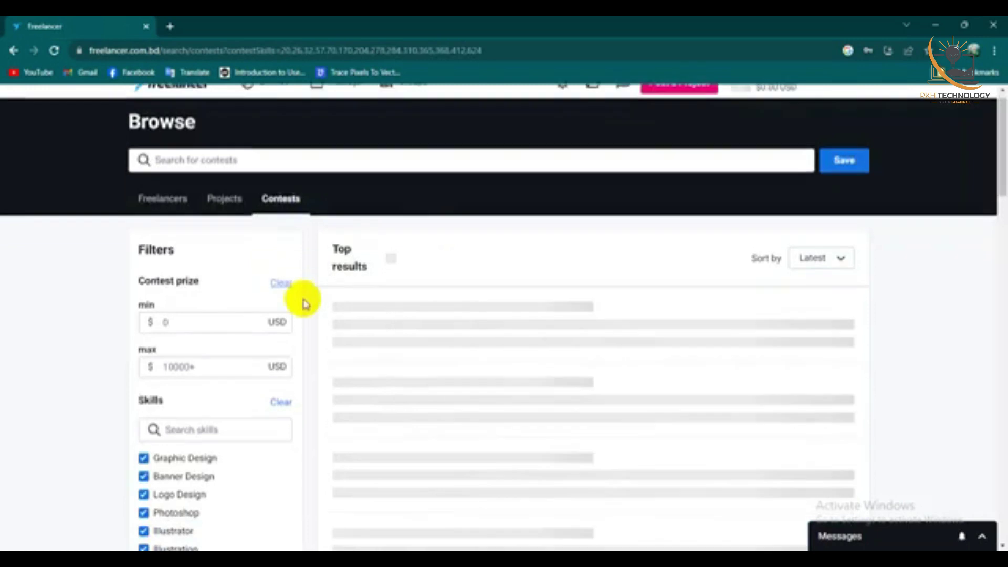
pyautogui.scroll(-5, 252, 336)
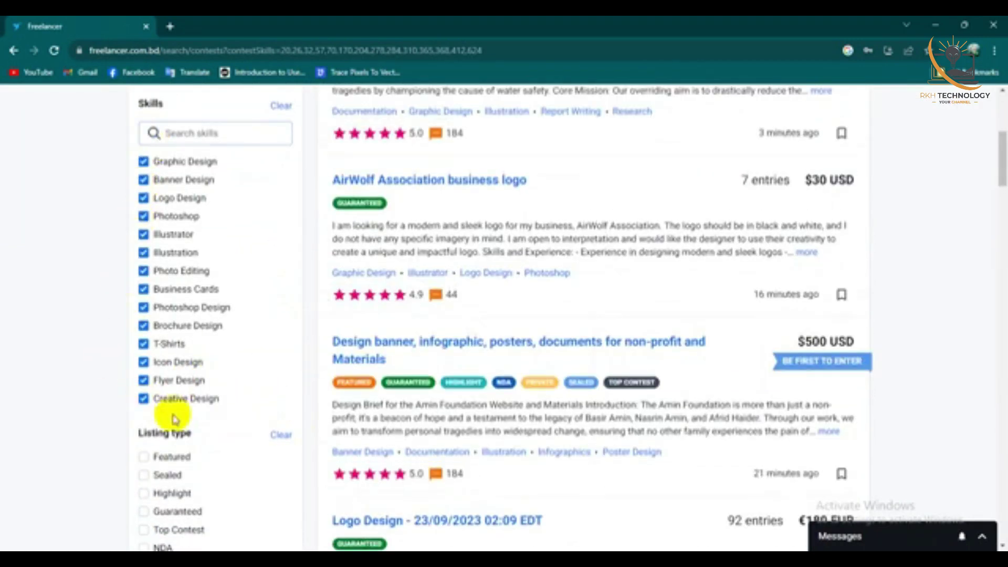
pyautogui.click(143, 399)
pyautogui.click(144, 379)
pyautogui.click(143, 362)
pyautogui.click(144, 344)
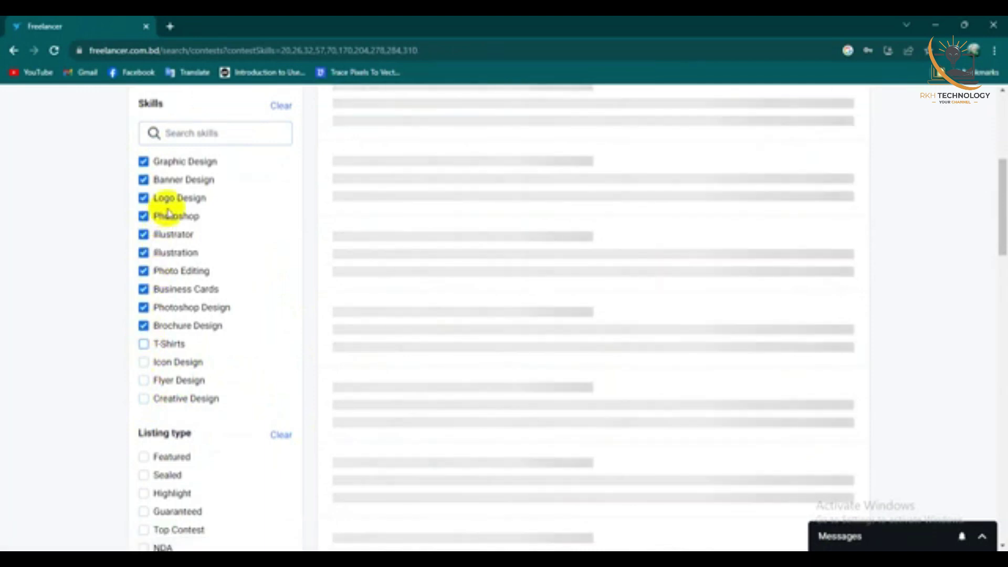
pyautogui.click(143, 325)
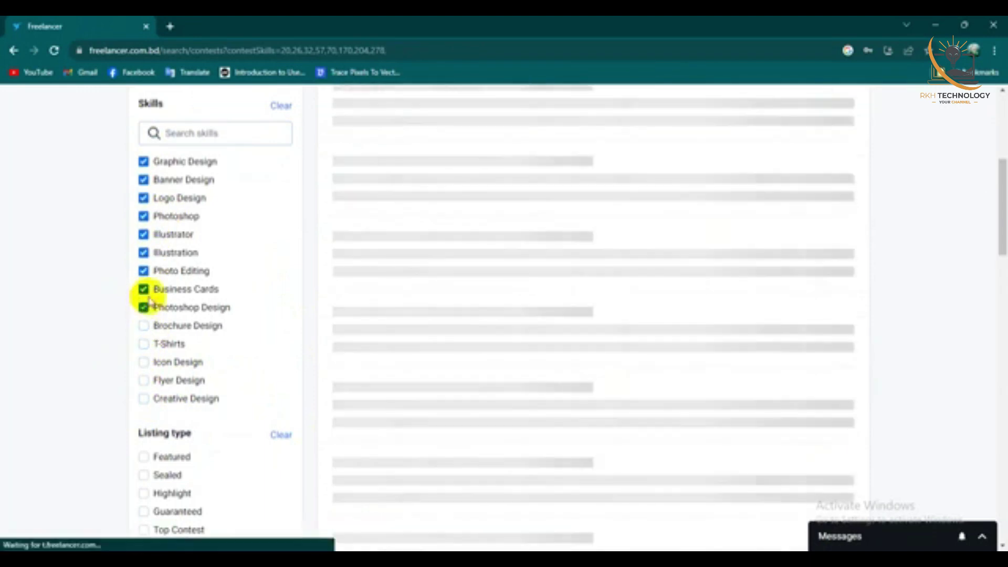
pyautogui.click(144, 308)
# Uncheck Business Cards, Photo Editing, Illustrator, Photoshop, Graphic Design and Banner Design, keeping Illustration checked
pyautogui.click(143, 290)
pyautogui.click(143, 271)
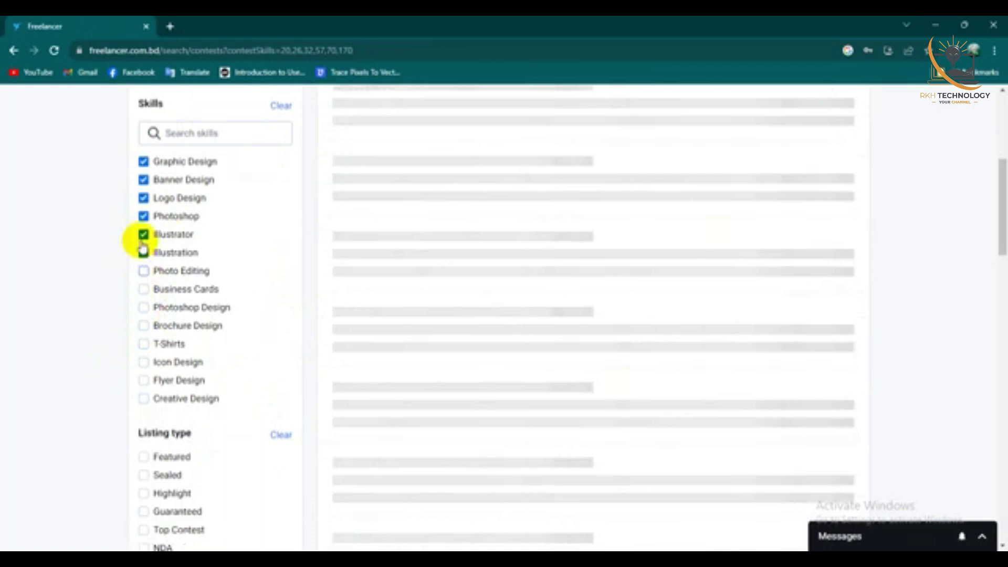
pyautogui.click(143, 252)
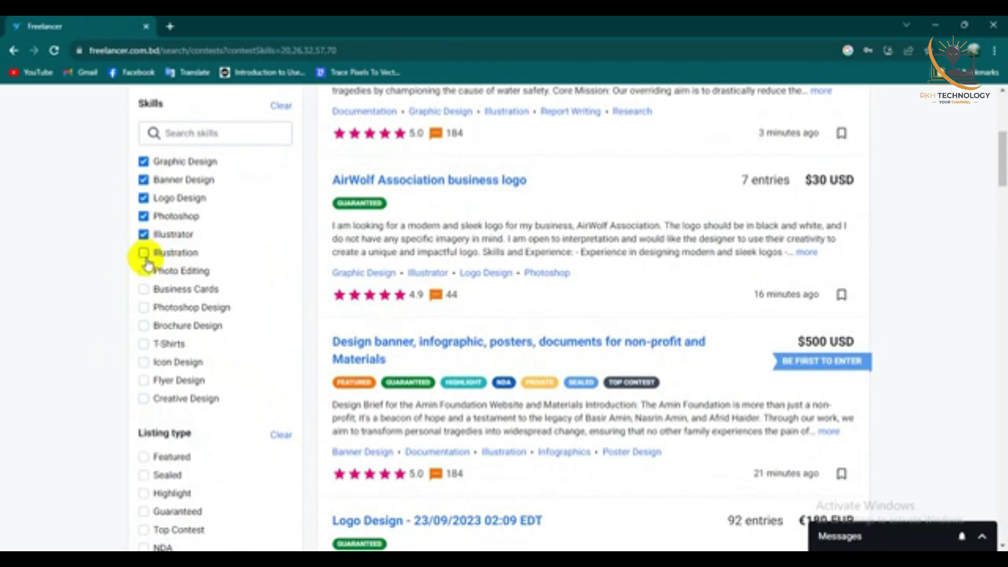
pyautogui.click(144, 234)
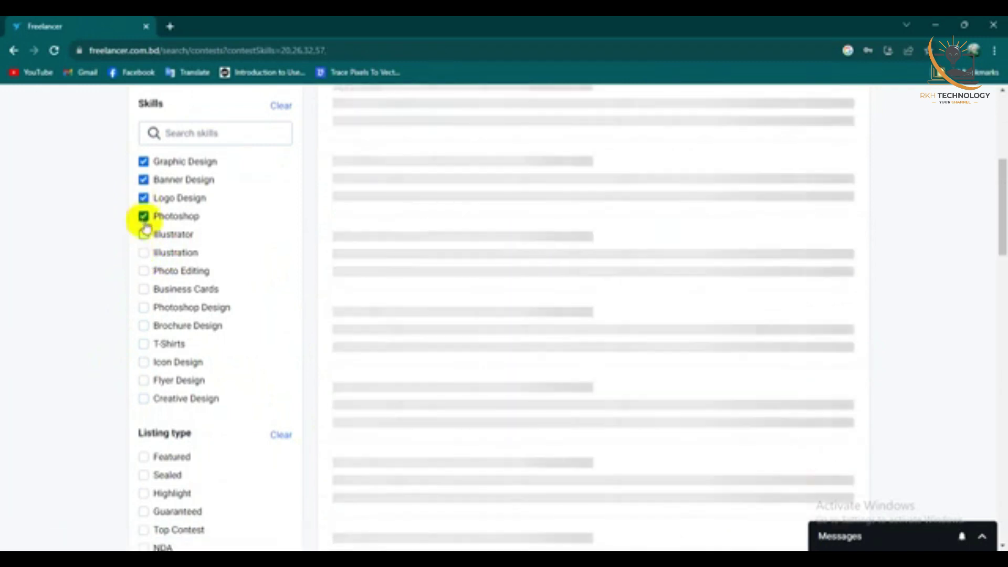
pyautogui.click(143, 216)
pyautogui.click(143, 161)
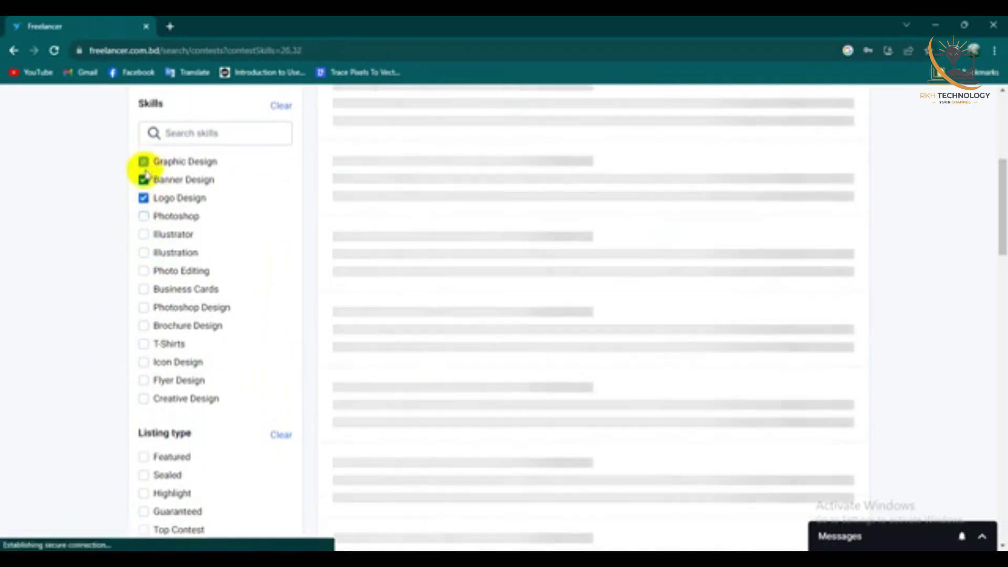
pyautogui.click(143, 180)
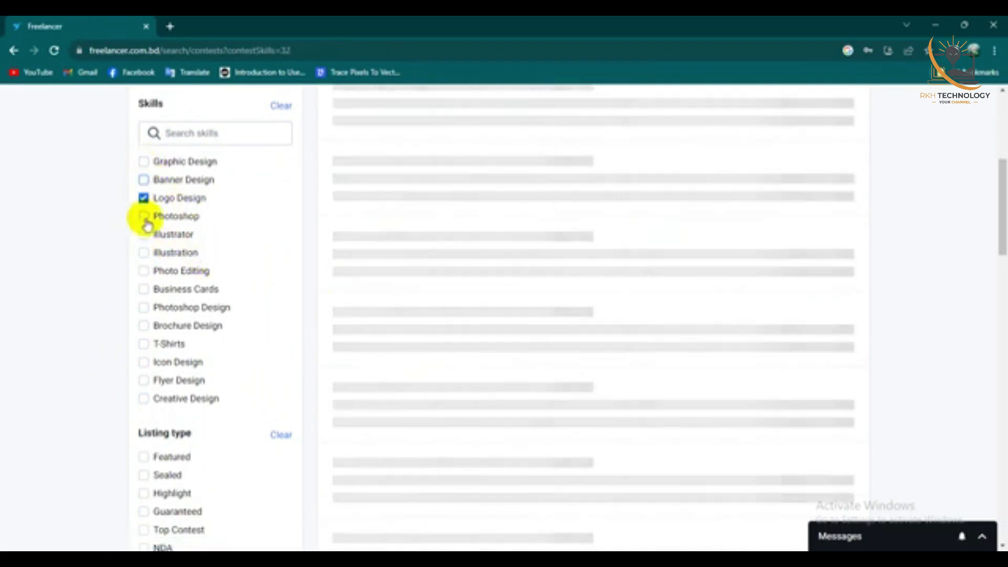
pyautogui.click(143, 253)
pyautogui.scroll(-3, 387, 292)
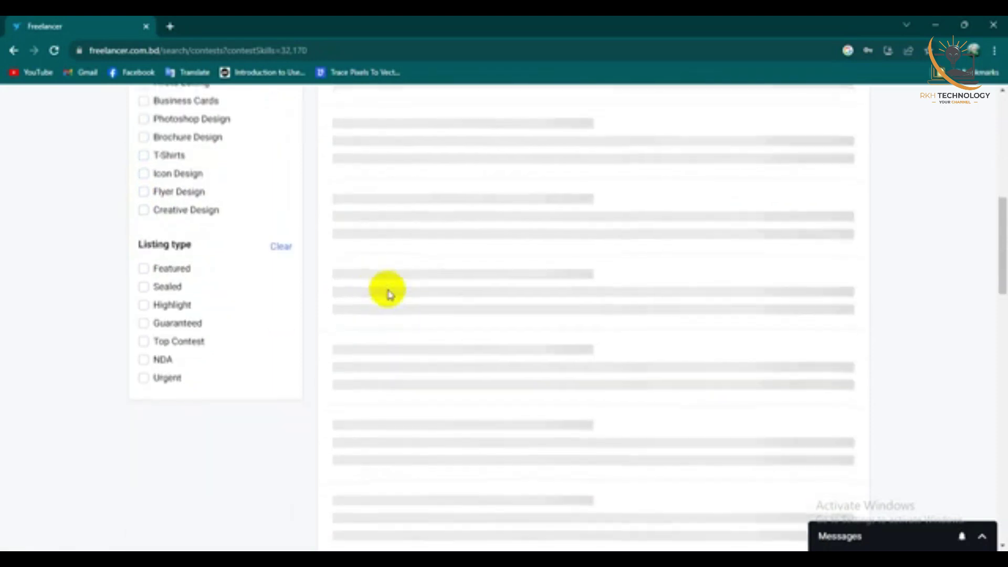
pyautogui.scroll(-4, 558, 299)
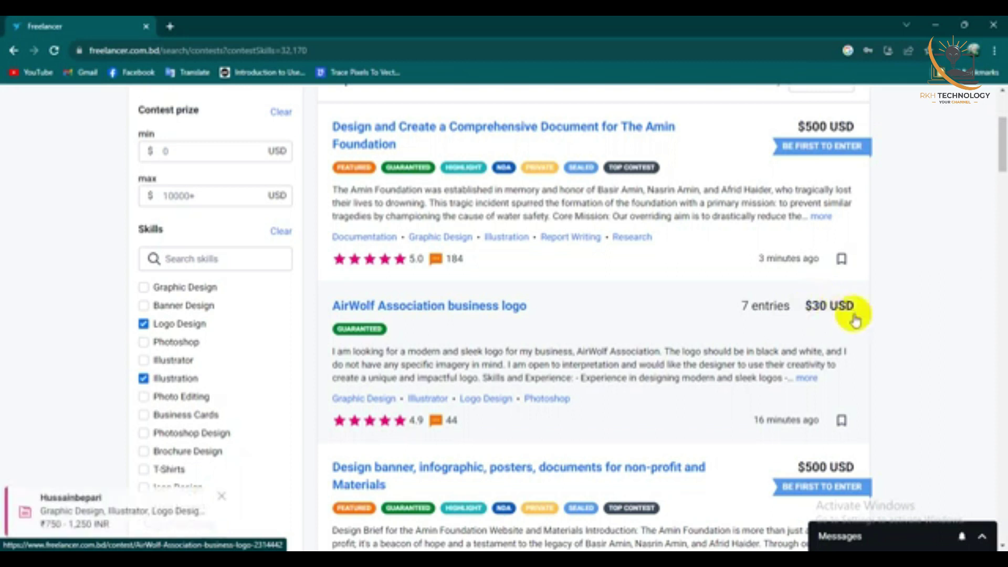
pyautogui.scroll(-2, 738, 331)
pyautogui.scroll(-2, 544, 298)
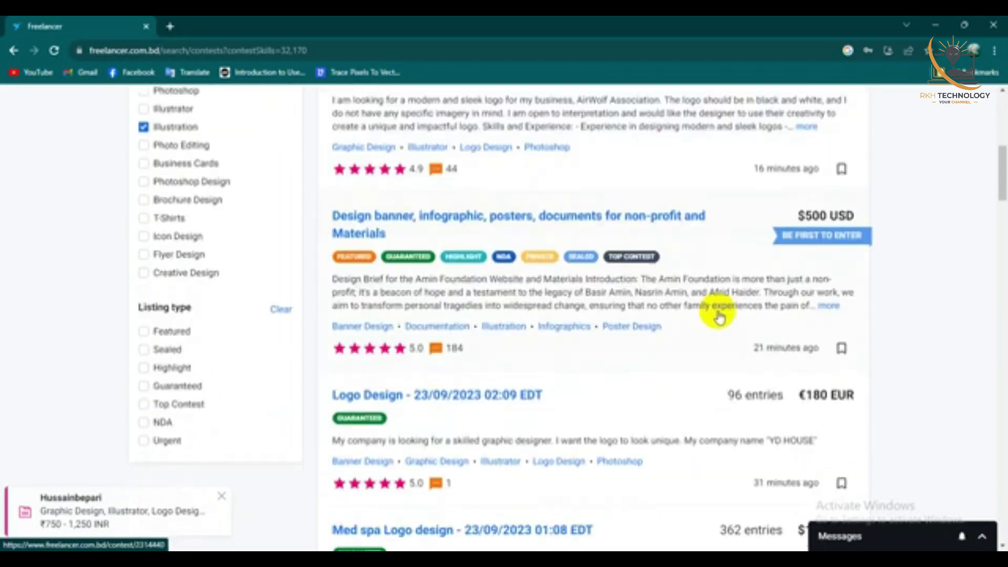
pyautogui.scroll(-1, 774, 404)
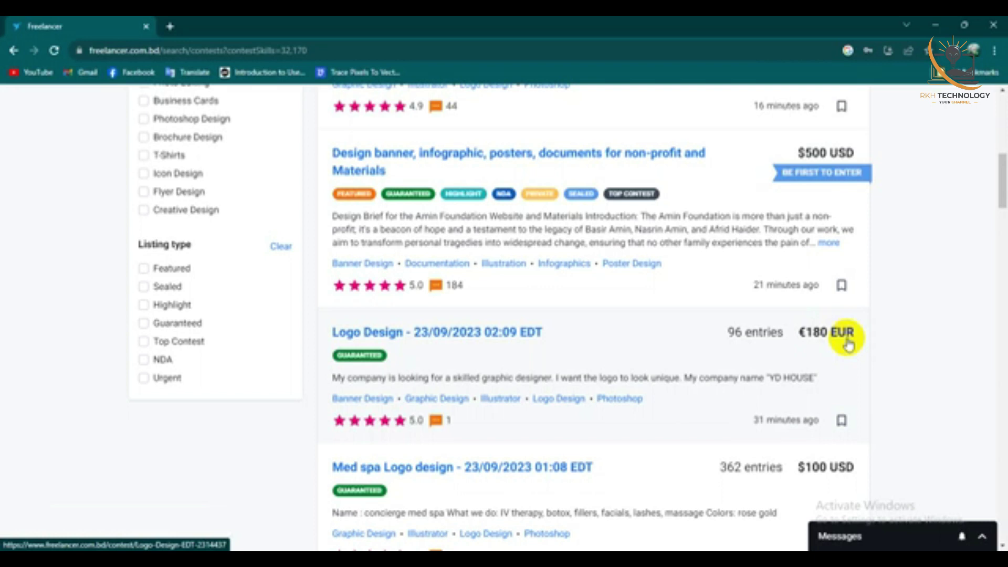
pyautogui.scroll(-2, 848, 344)
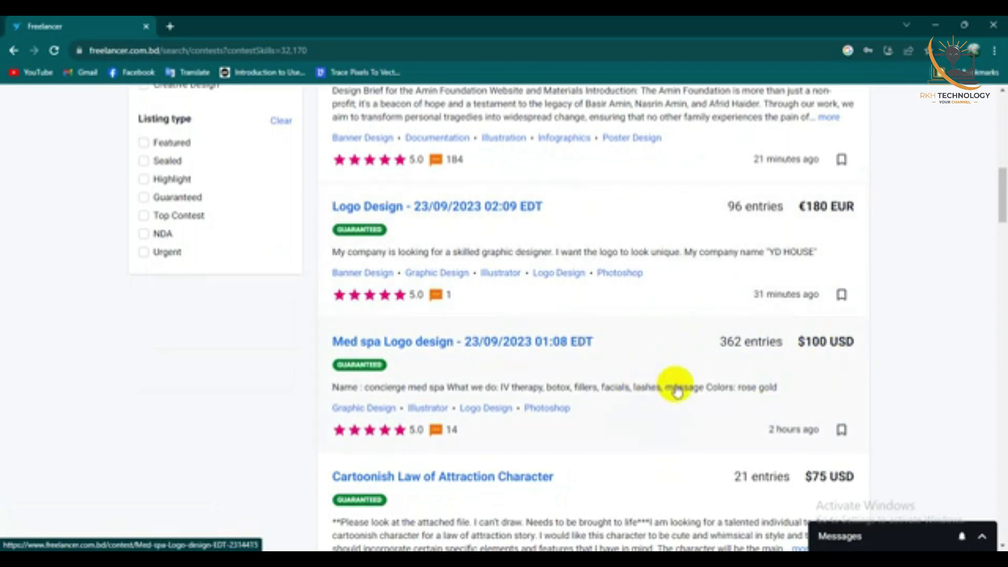
pyautogui.scroll(-2, 777, 396)
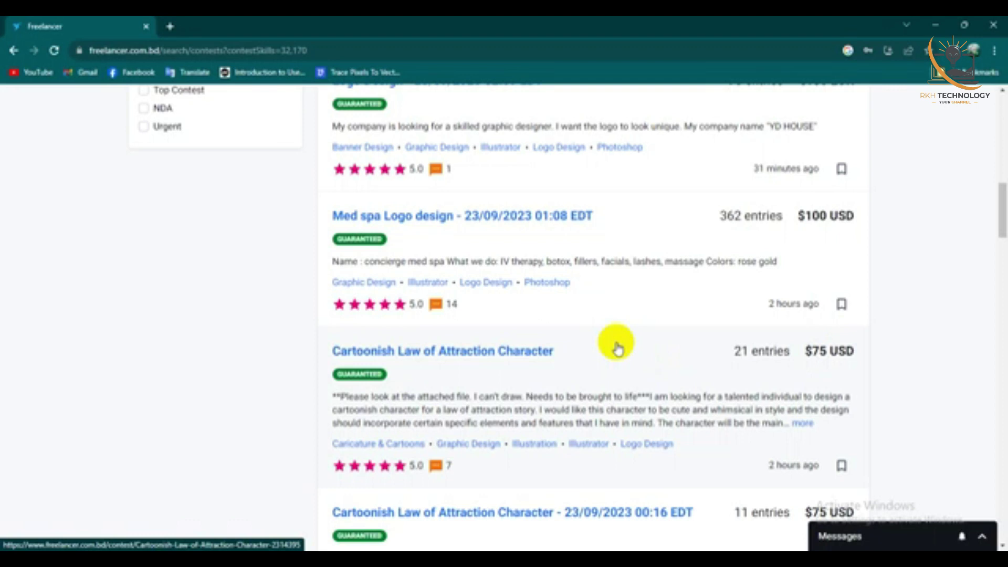
pyautogui.moveTo(359, 499)
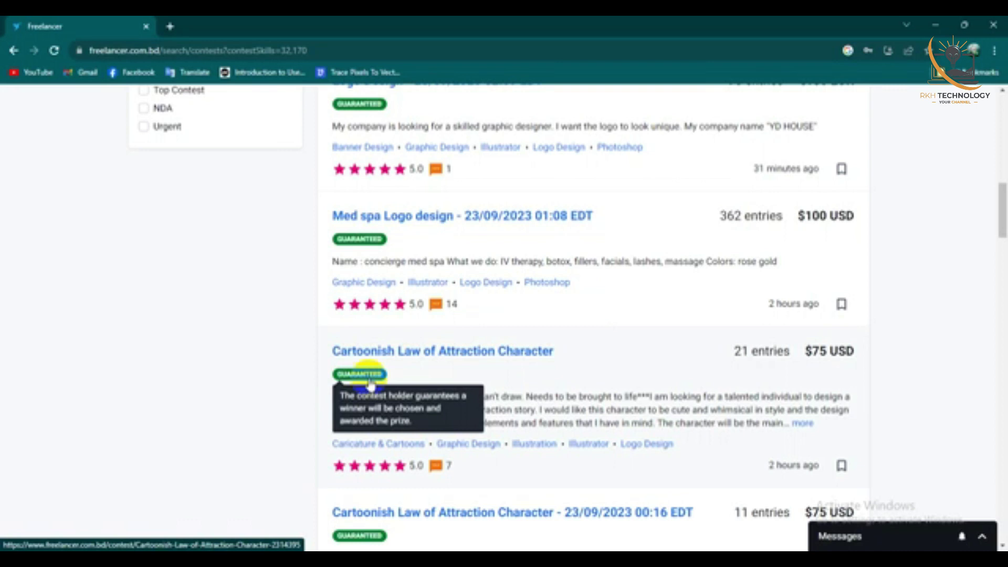
pyautogui.scroll(7, 370, 386)
pyautogui.scroll(2, 368, 362)
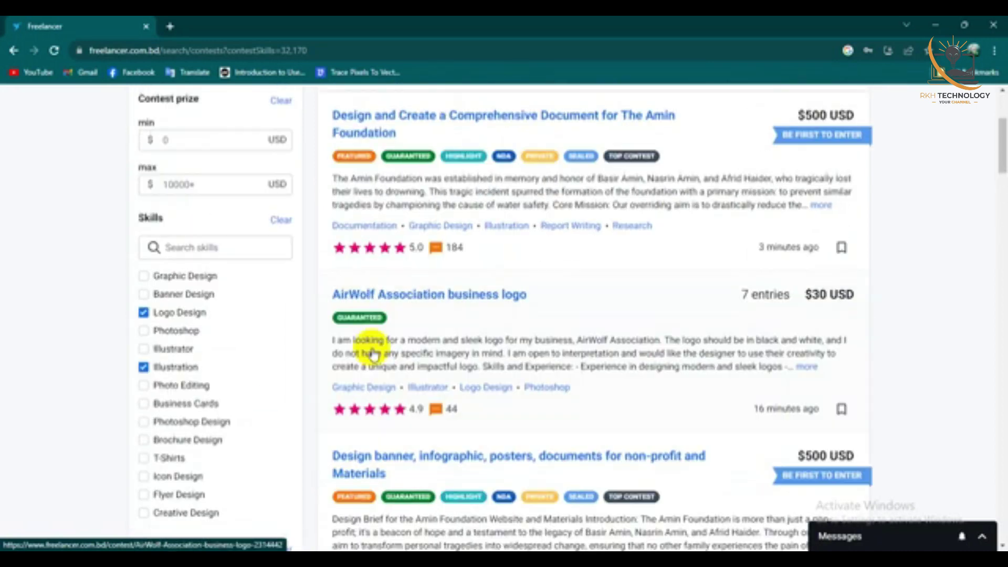
pyautogui.scroll(-1, 566, 288)
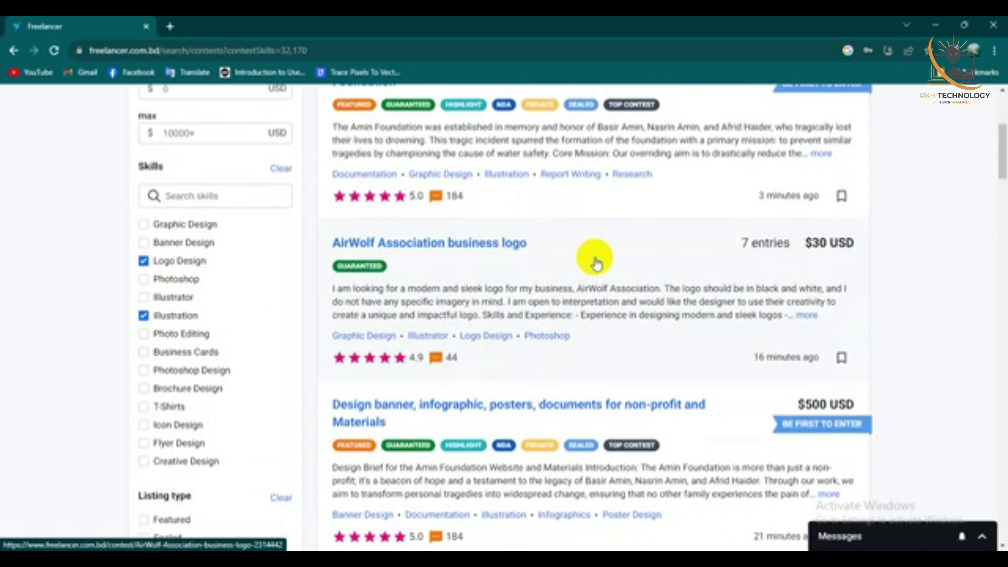
# Open the AirWolf Association business logo contest and read its $30 brief
pyautogui.click(413, 249)
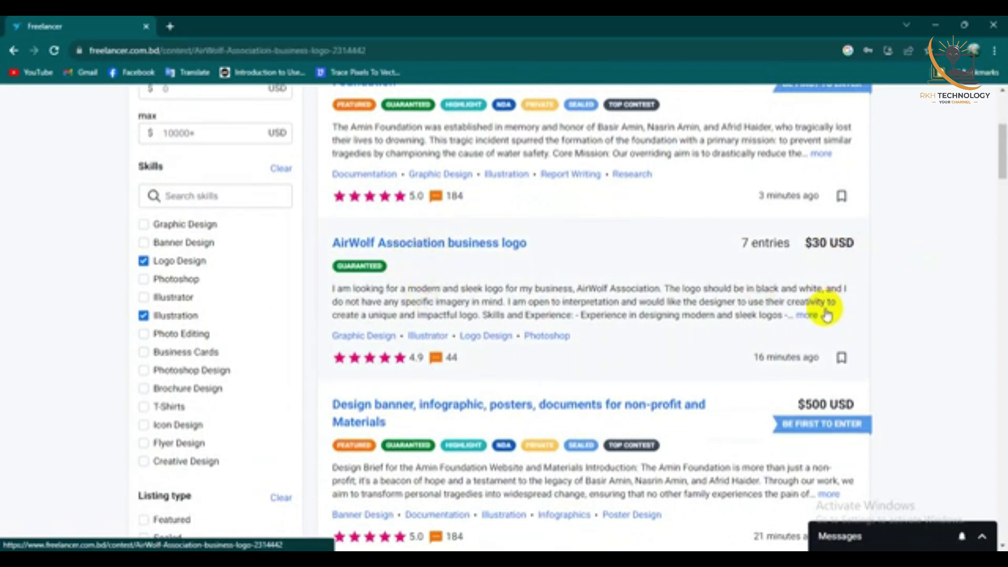
pyautogui.click(522, 247)
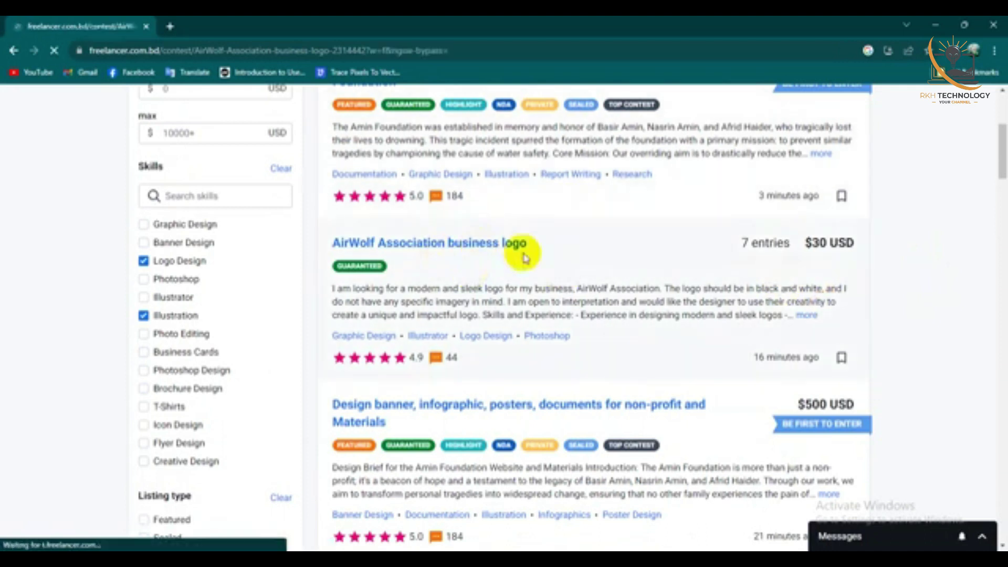
pyautogui.scroll(-3, 308, 227)
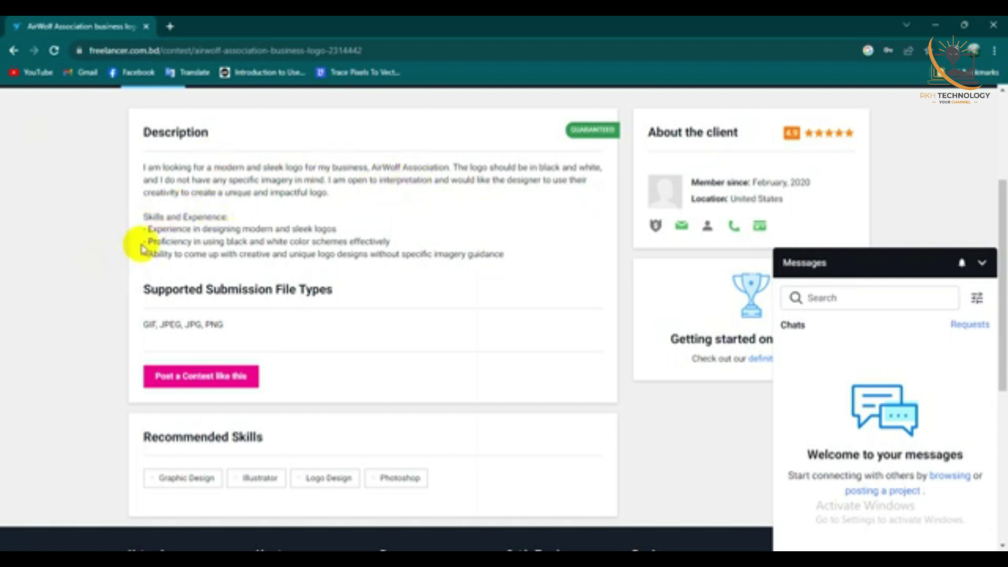
pyautogui.scroll(1, 314, 282)
pyautogui.scroll(2, 252, 257)
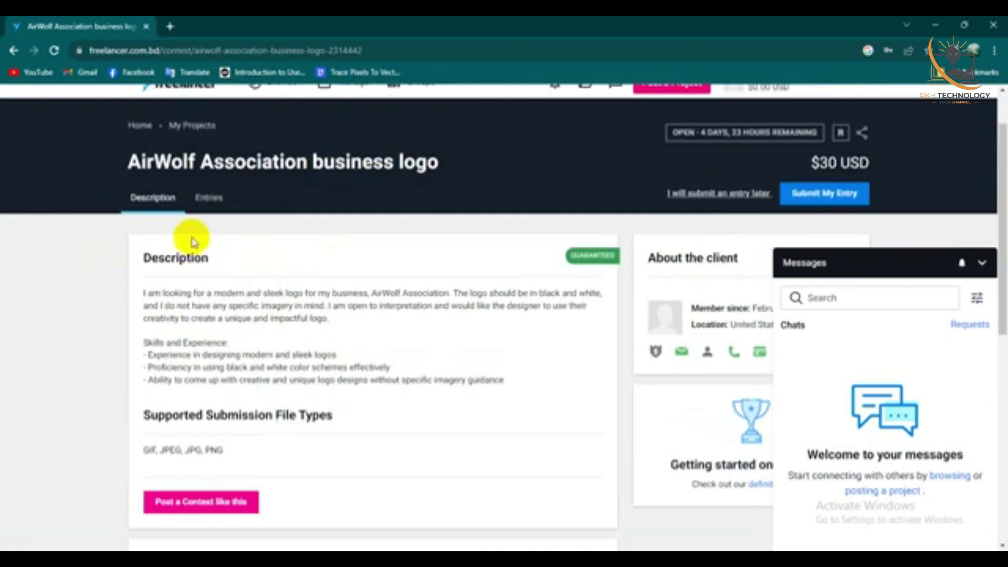
pyautogui.click(217, 198)
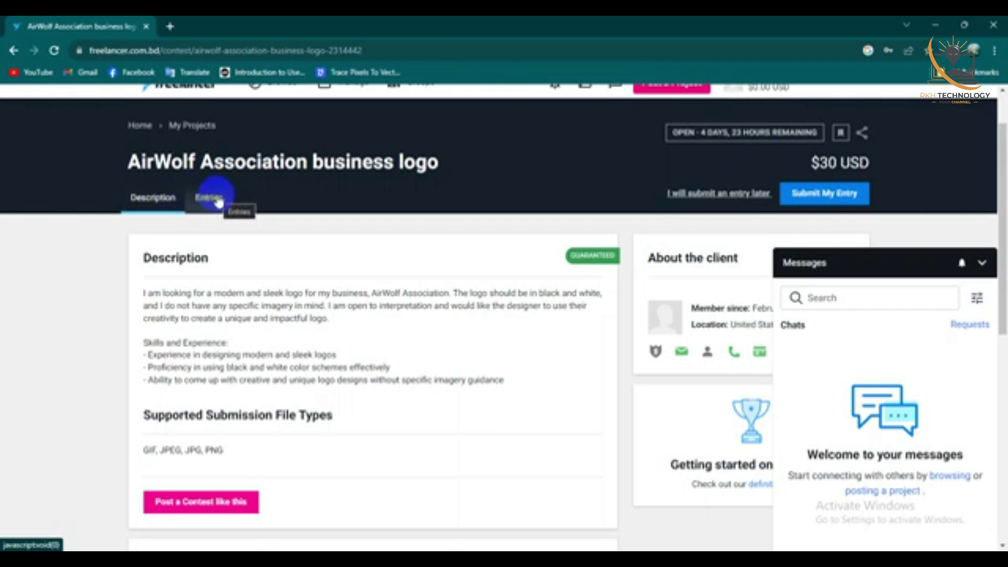
# Show the contest's submitted entries and collapse the Messages panel
pyautogui.click(210, 198)
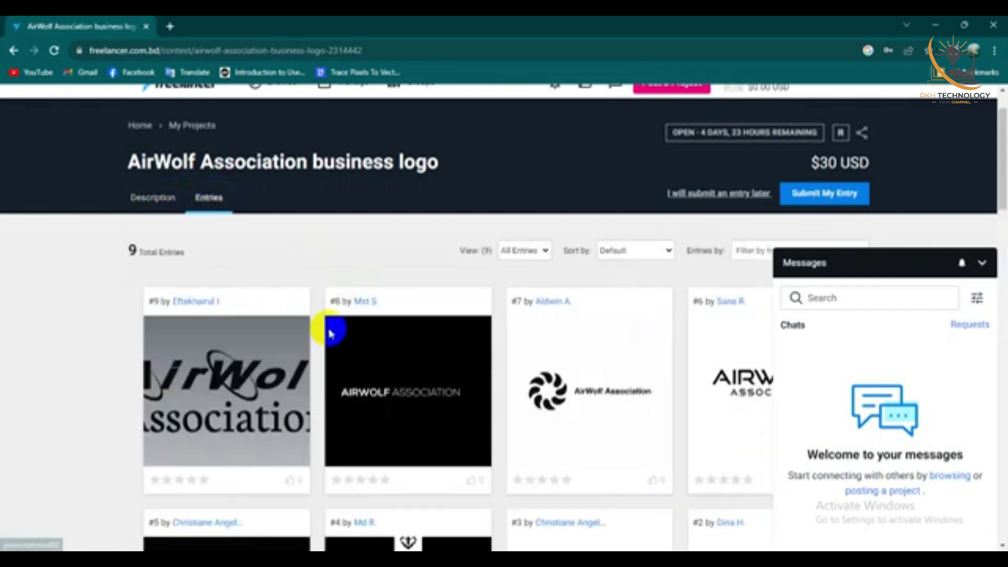
pyautogui.scroll(-1, 341, 282)
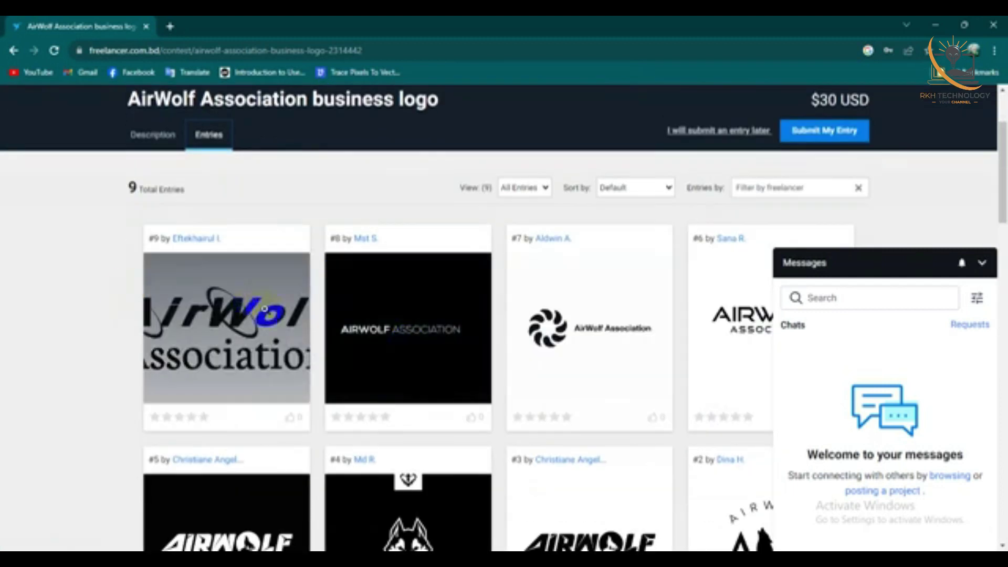
pyautogui.scroll(-3, 286, 394)
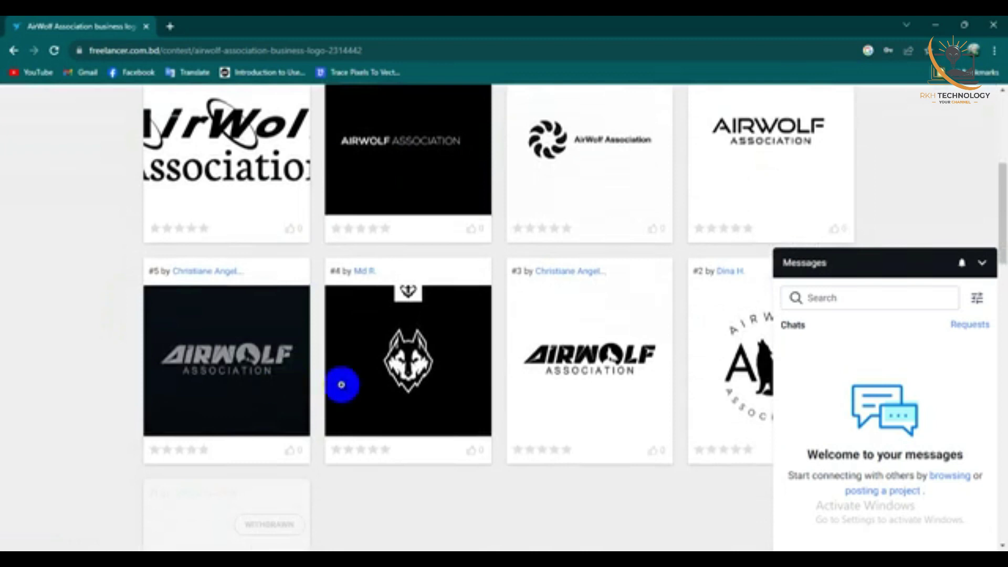
pyautogui.scroll(-1, 453, 400)
pyautogui.click(982, 264)
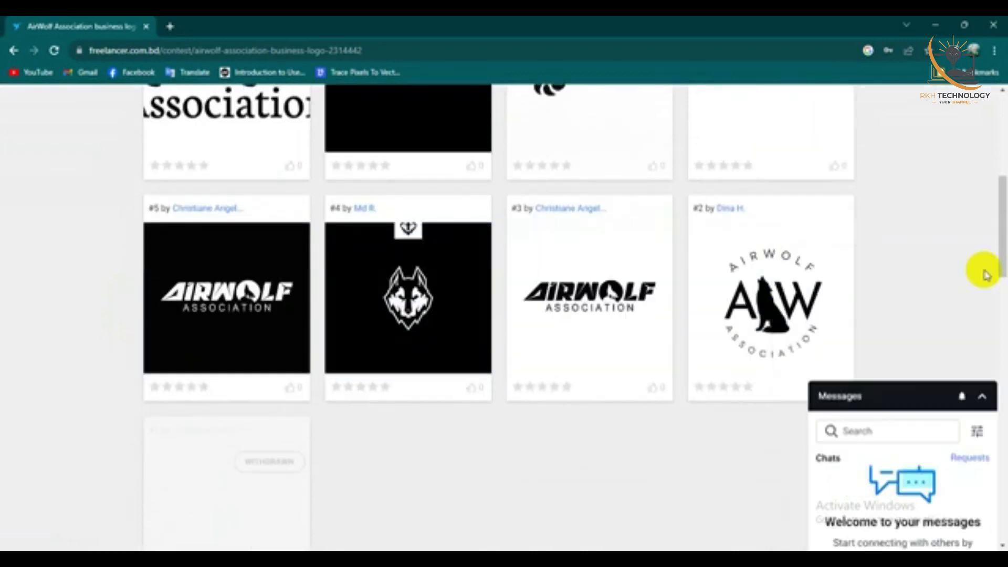
pyautogui.scroll(1, 703, 339)
pyautogui.scroll(3, 559, 397)
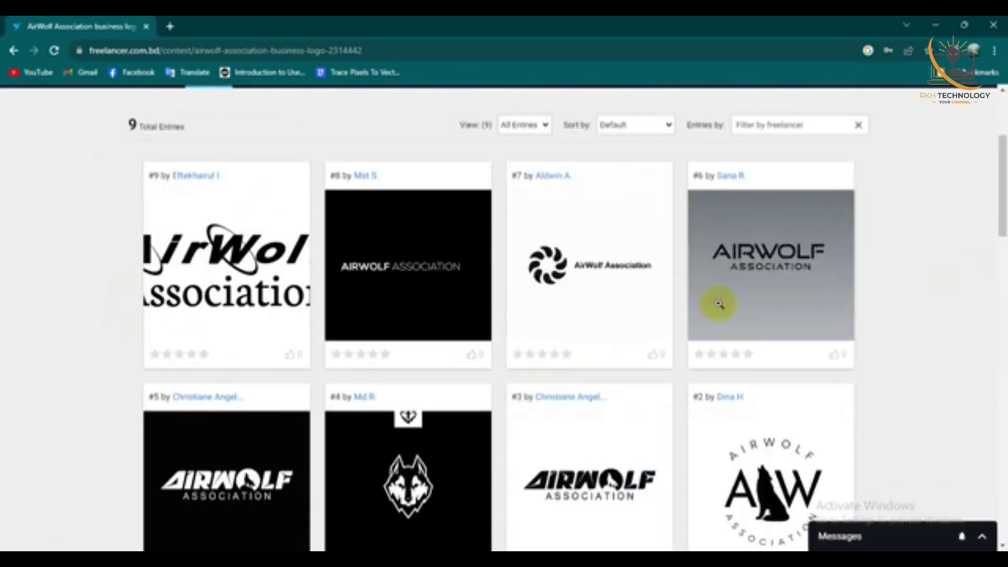
pyautogui.click(482, 275)
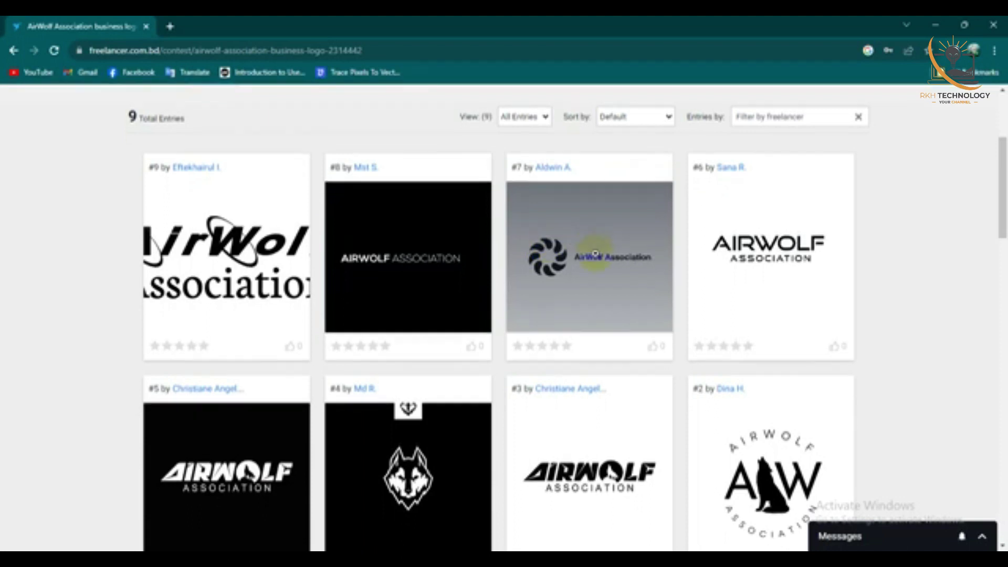
# Browse the nine entries down to the Public Clarification Board and back up
pyautogui.scroll(-3, 441, 259)
pyautogui.scroll(1, 270, 194)
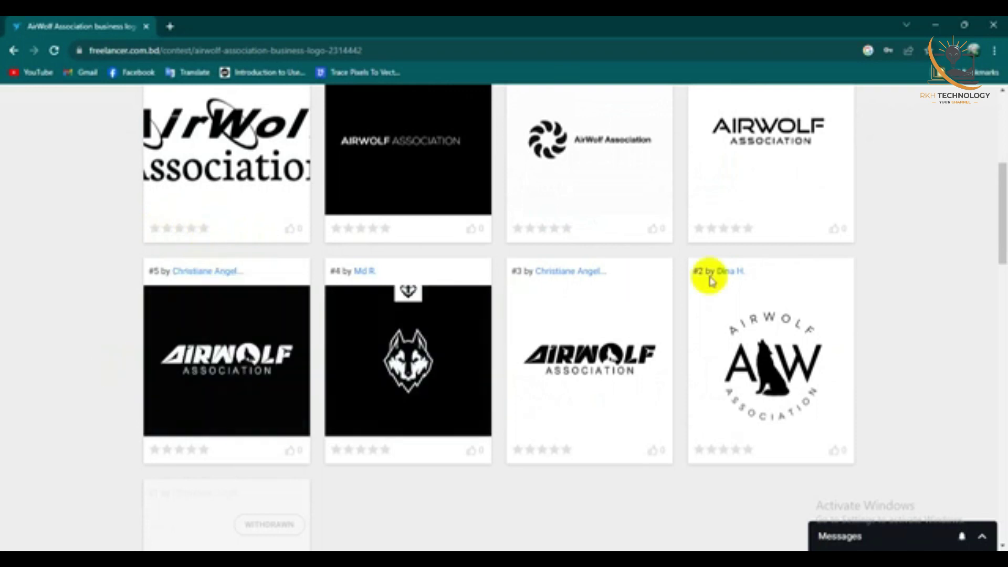
pyautogui.click(464, 331)
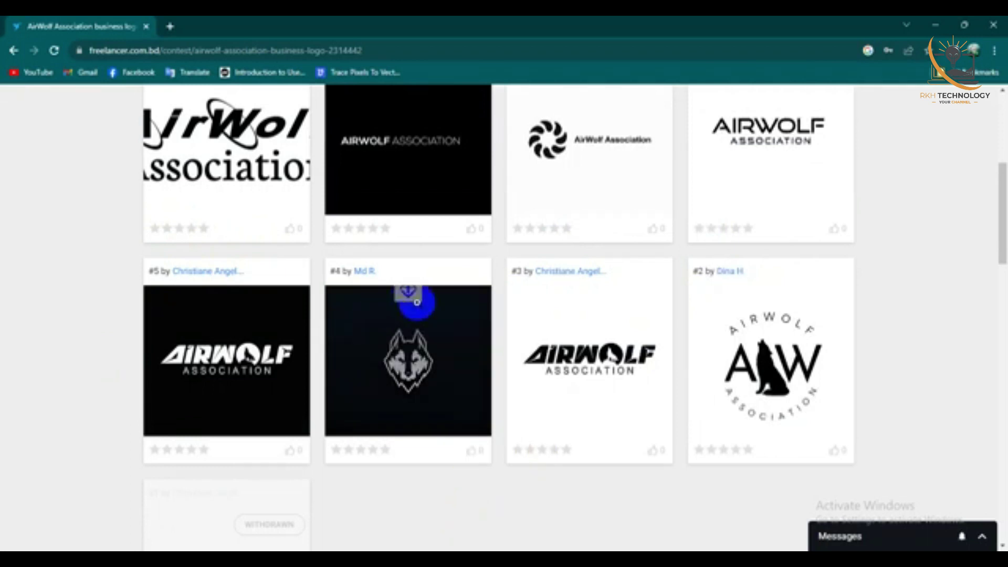
pyautogui.click(456, 277)
pyautogui.scroll(1, 399, 252)
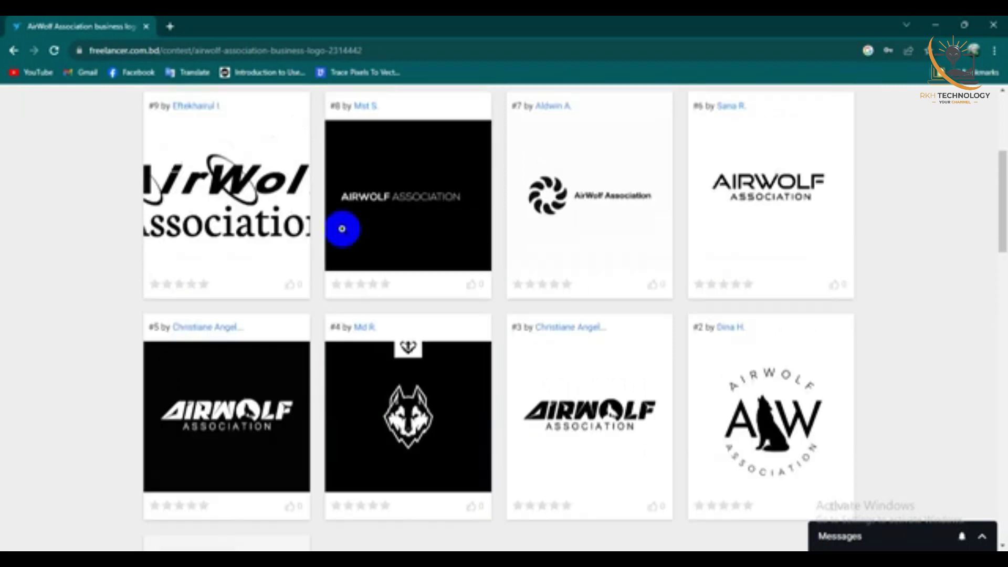
pyautogui.scroll(2, 343, 227)
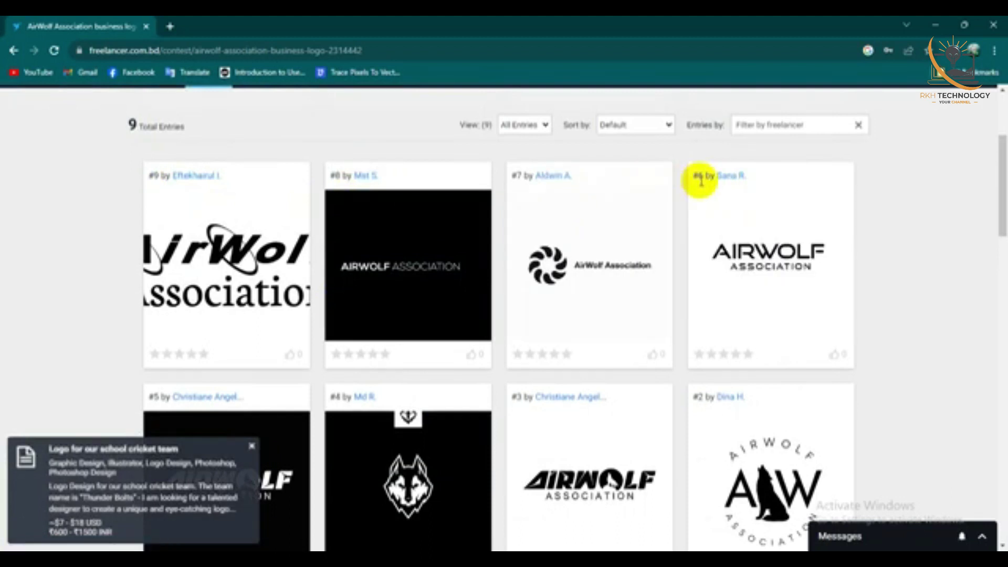
pyautogui.scroll(-4, 586, 229)
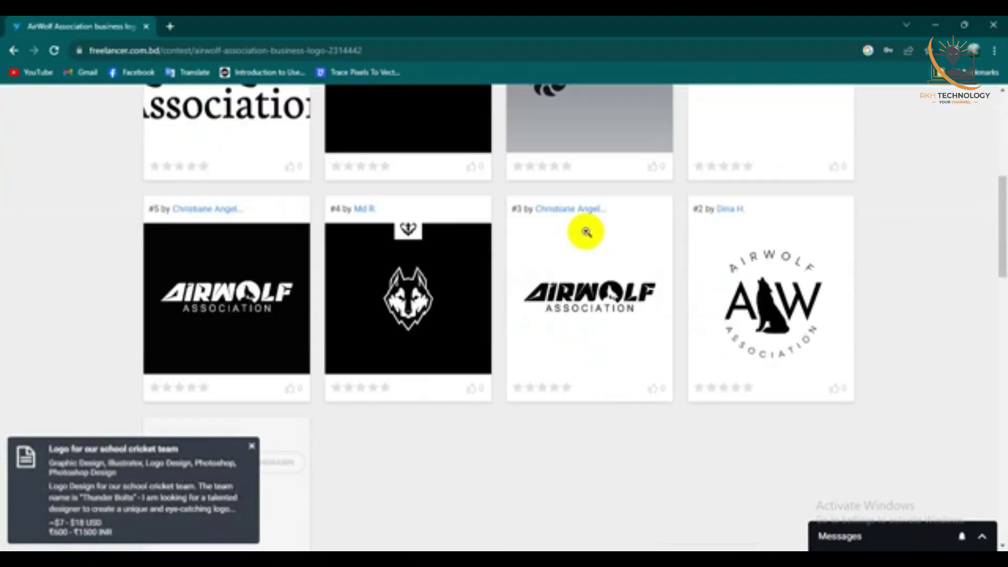
pyautogui.scroll(-6, 675, 292)
pyautogui.scroll(-4, 235, 202)
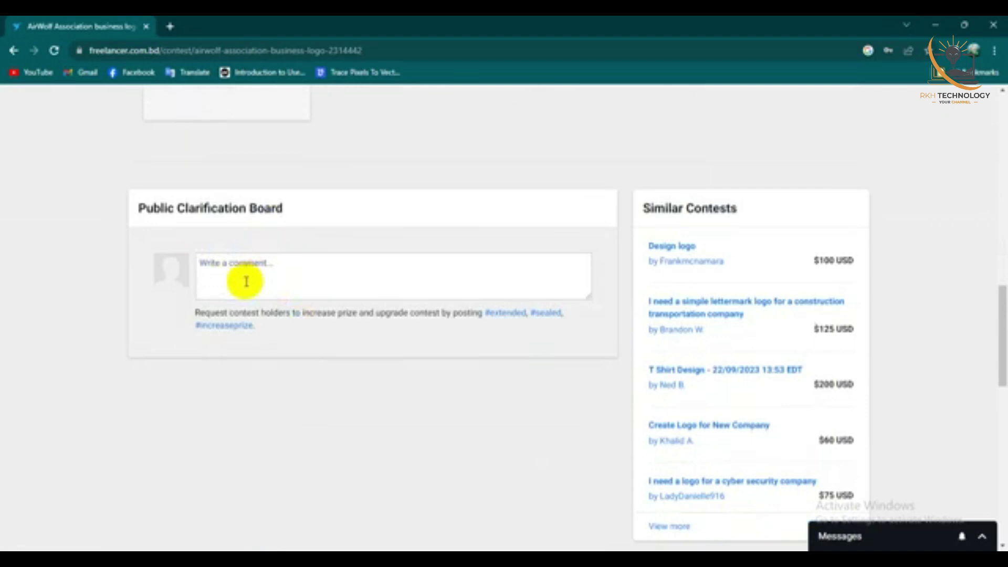
pyautogui.scroll(1, 246, 282)
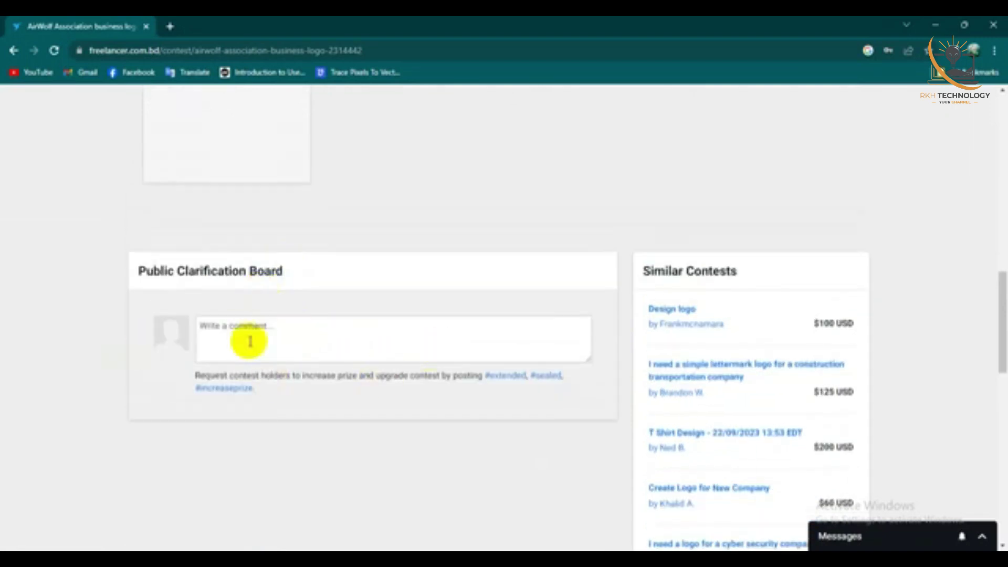
pyautogui.scroll(5, 250, 341)
pyautogui.scroll(5, 248, 338)
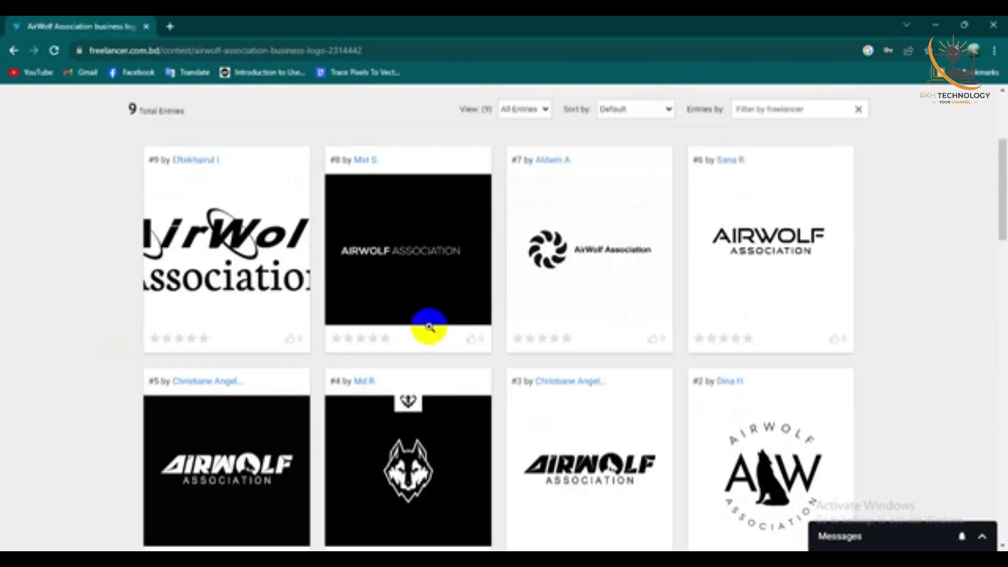
pyautogui.scroll(-1, 549, 348)
pyautogui.scroll(-2, 600, 415)
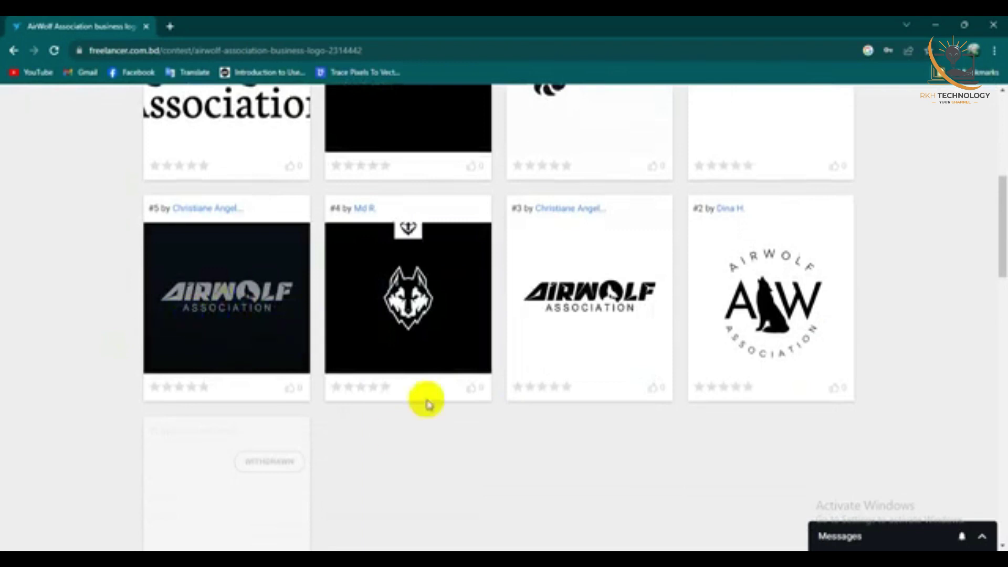
# View entry #5, the white AIRWOLF ASSOCIATION logo on black, full-size
pyautogui.click(236, 338)
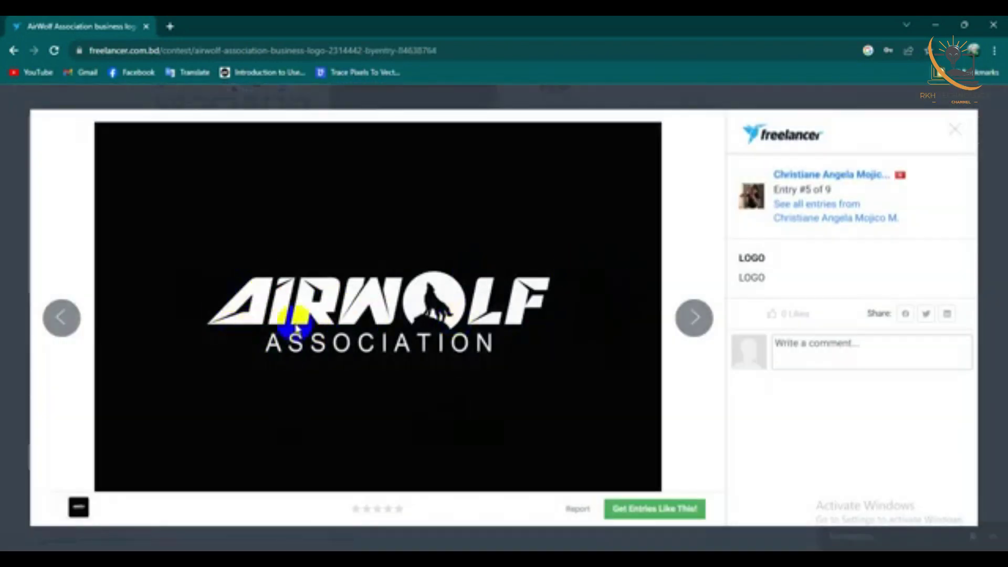
pyautogui.click(198, 294)
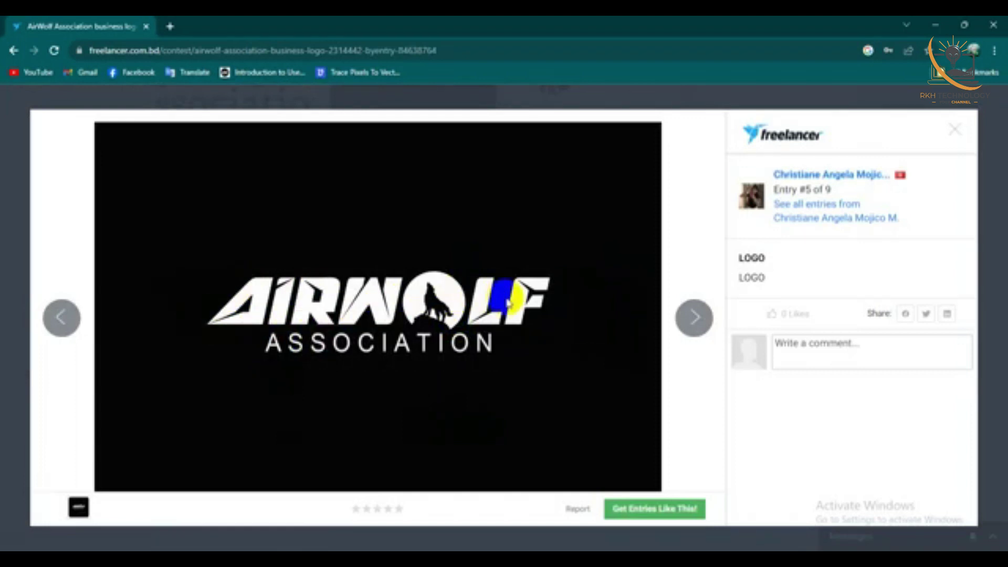
pyautogui.click(211, 312)
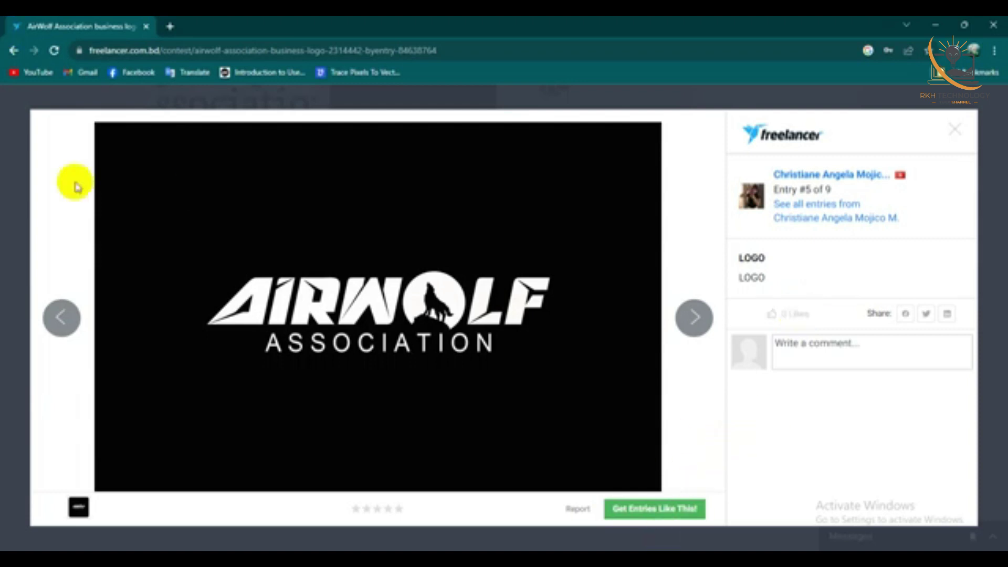
# Close the entry viewer and go to the Browse > Contests list
pyautogui.click(953, 131)
pyautogui.scroll(10, 487, 196)
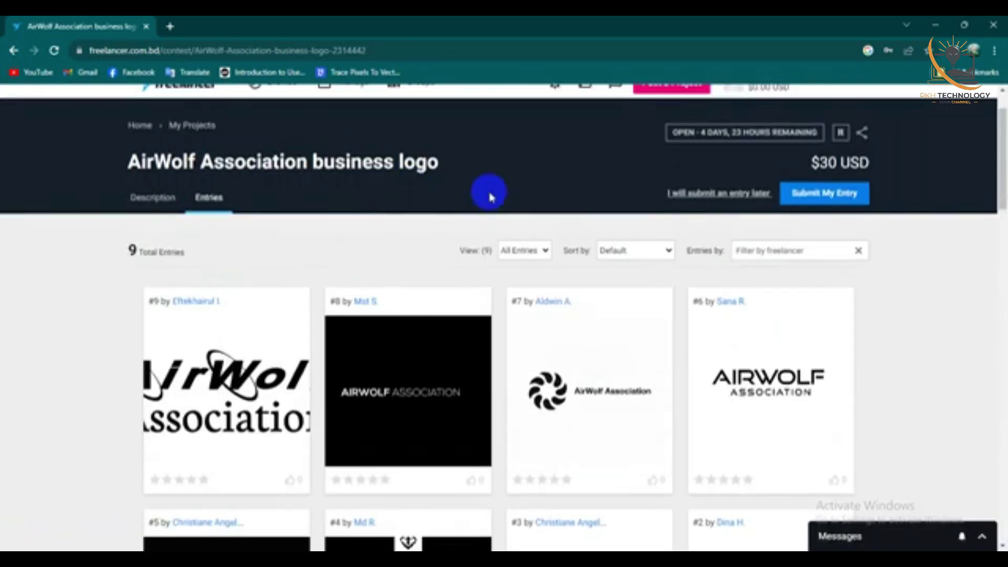
pyautogui.click(255, 144)
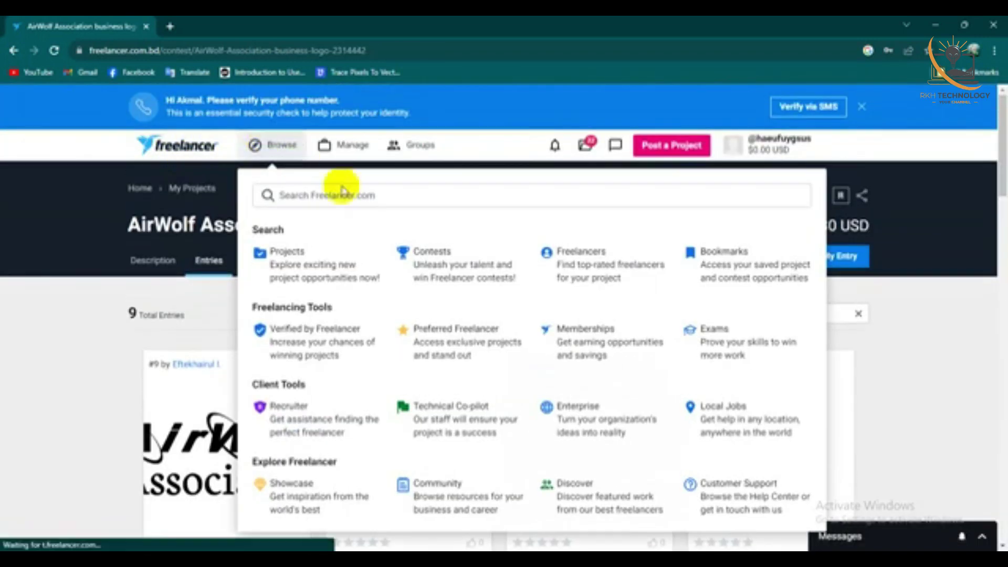
pyautogui.click(424, 259)
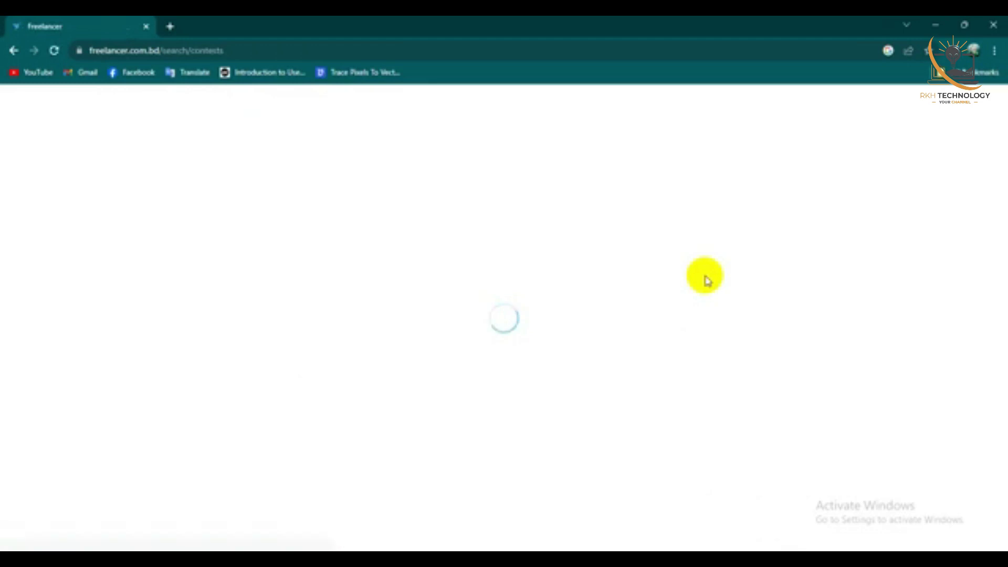
# Scroll down the contest results and open the $50 'I need a logo' contest
pyautogui.scroll(-2, 394, 315)
pyautogui.scroll(-3, 394, 290)
pyautogui.scroll(-1, 420, 284)
pyautogui.scroll(-1, 459, 273)
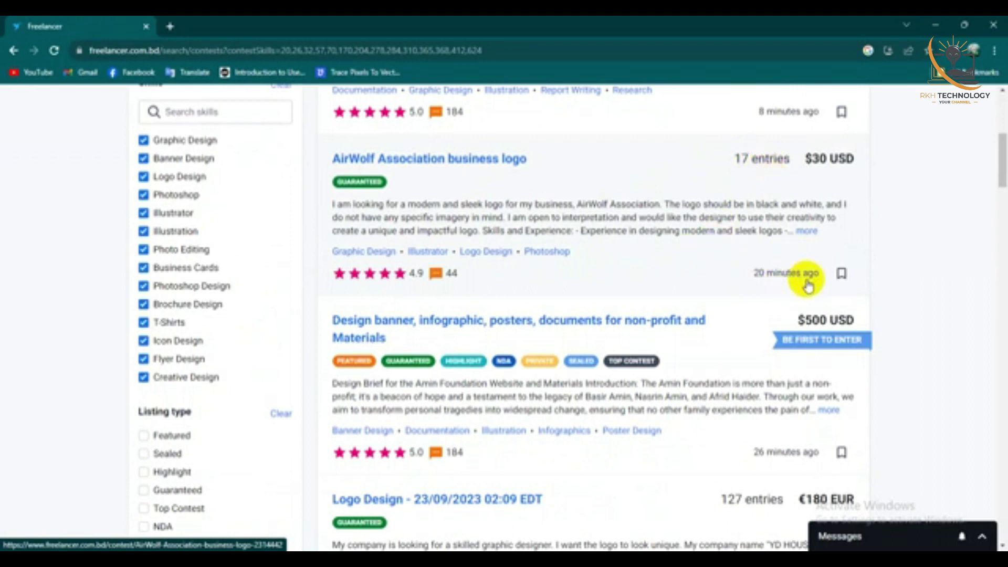
pyautogui.scroll(5, 808, 286)
pyautogui.scroll(-3, 772, 328)
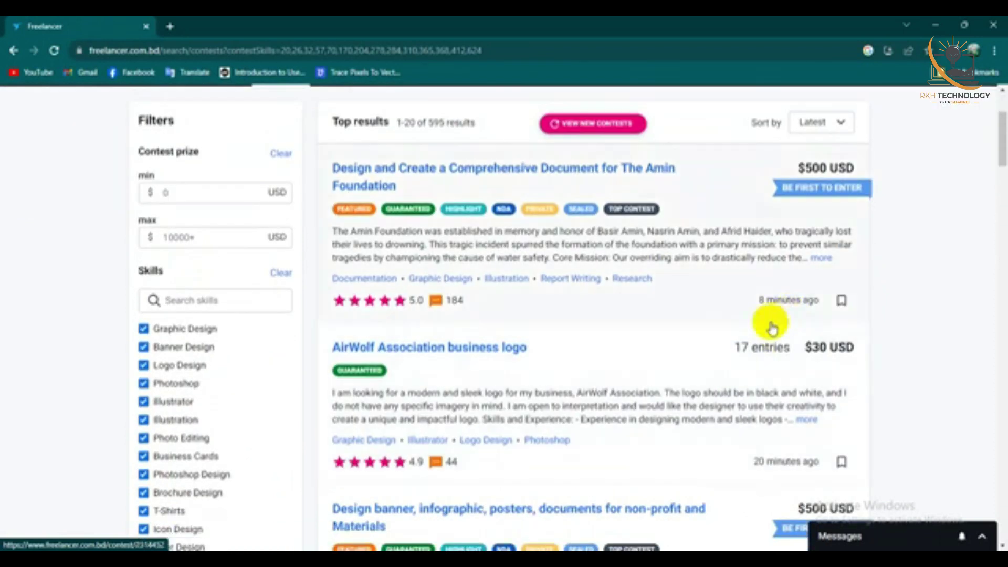
pyautogui.scroll(-3, 772, 328)
pyautogui.scroll(-2, 771, 327)
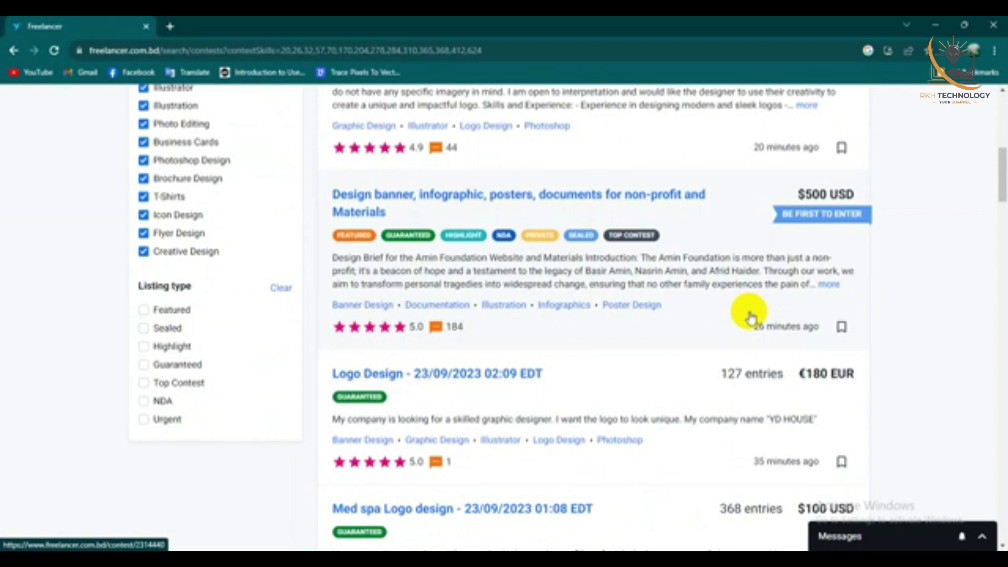
pyautogui.scroll(-2, 800, 294)
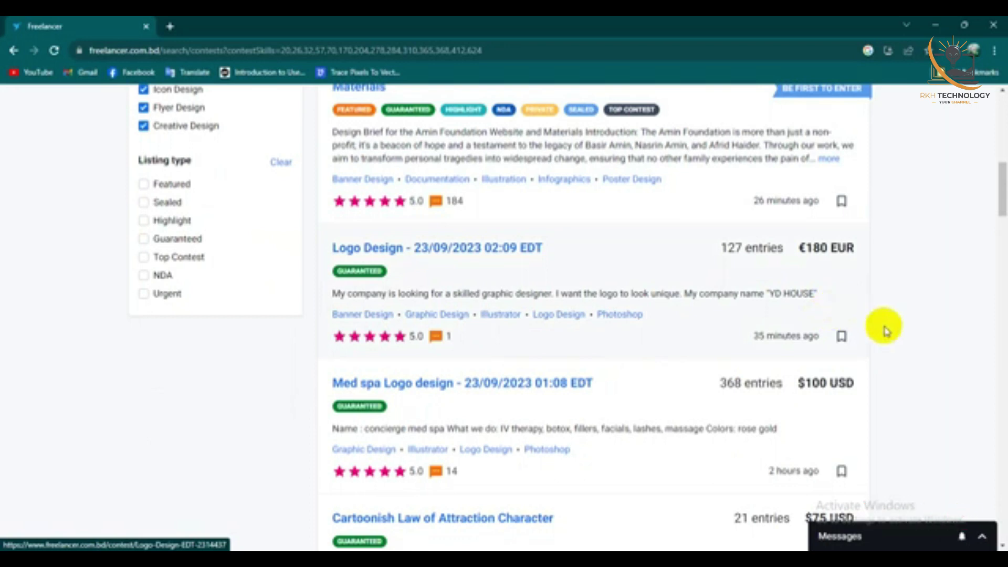
pyautogui.scroll(-2, 474, 270)
pyautogui.scroll(-2, 412, 264)
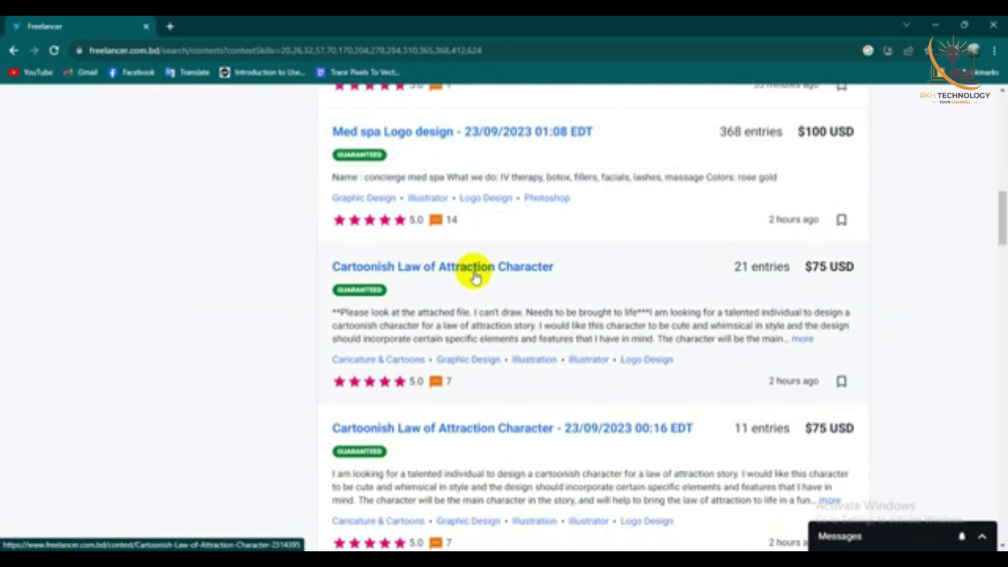
pyautogui.scroll(-5, 488, 307)
pyautogui.scroll(-6, 479, 304)
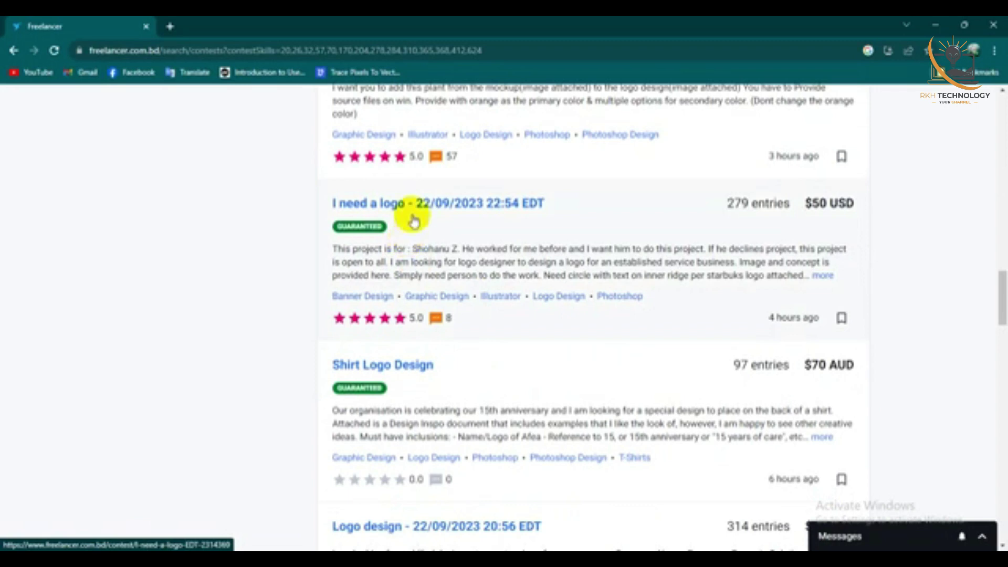
pyautogui.click(414, 218)
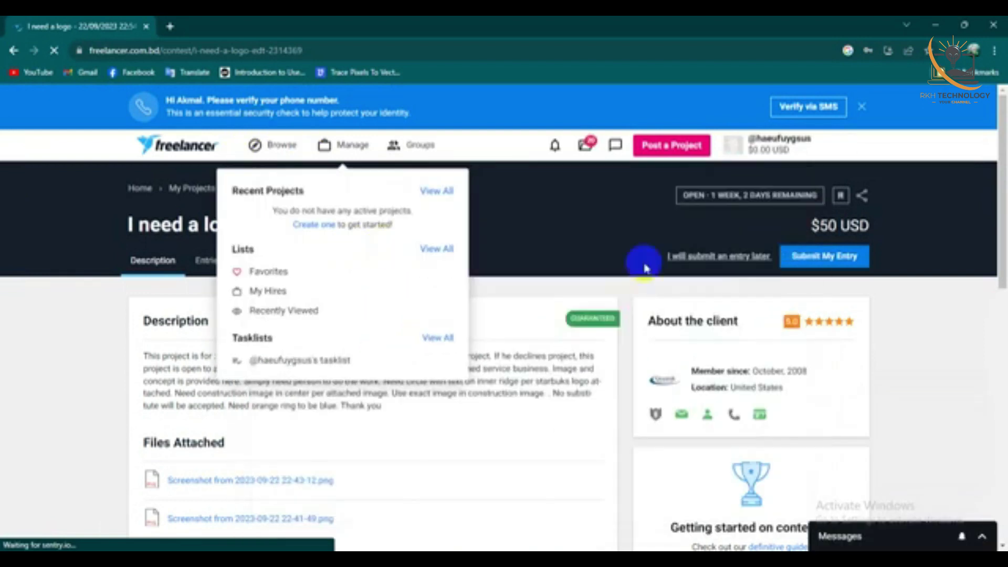
pyautogui.scroll(-2, 351, 306)
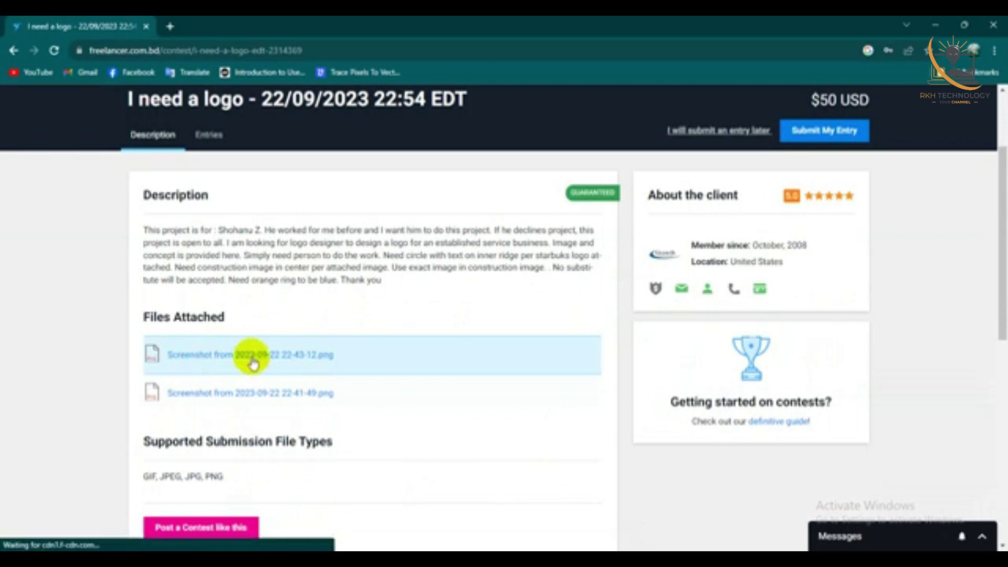
pyautogui.click(253, 356)
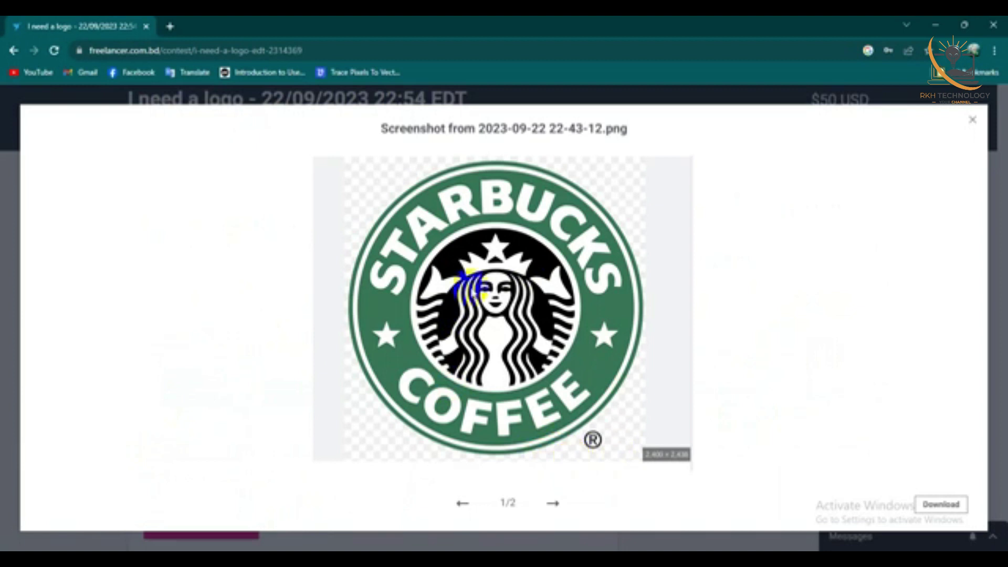
pyautogui.click(552, 505)
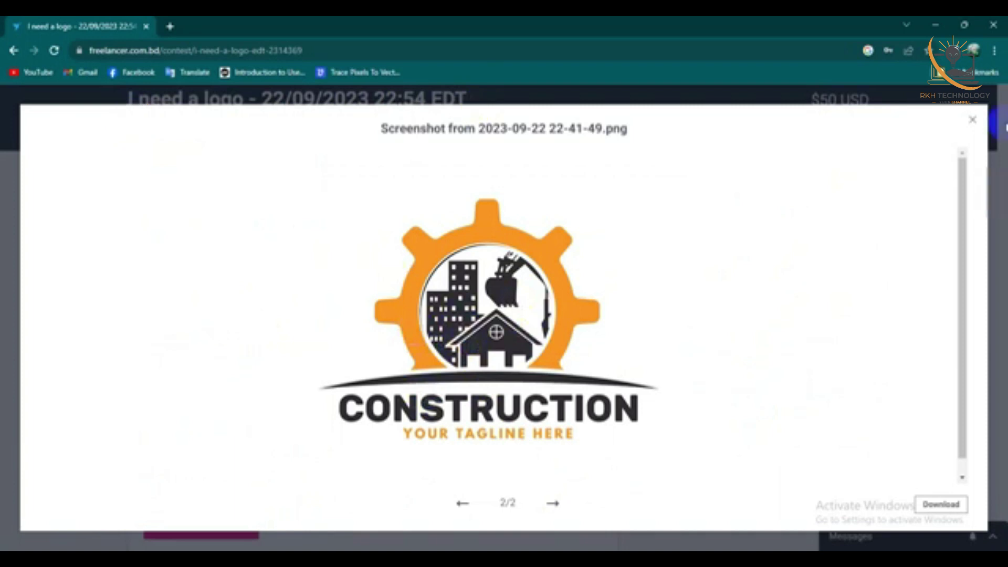
pyautogui.click(972, 120)
pyautogui.moveTo(817, 195)
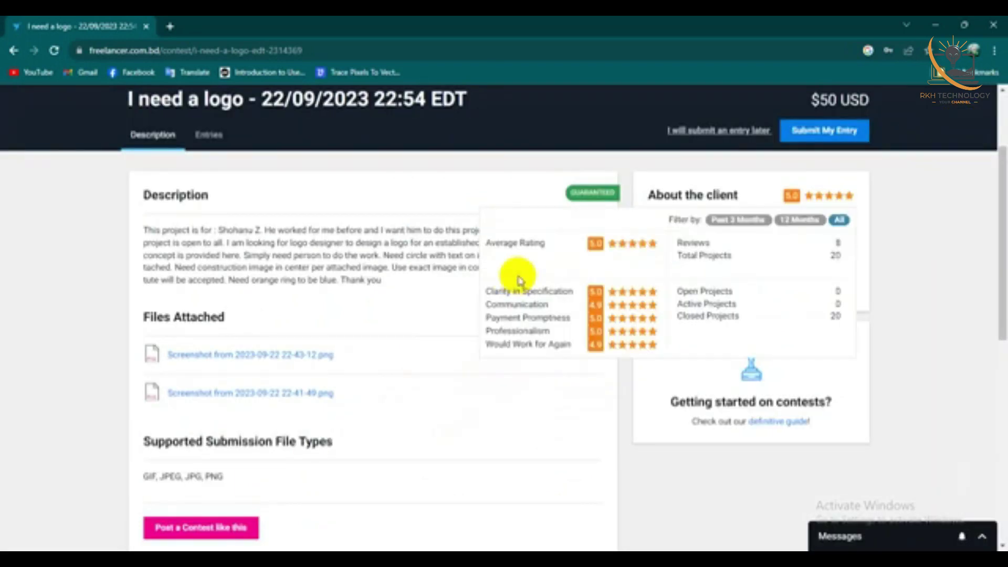
pyautogui.scroll(-3, 519, 278)
pyautogui.scroll(2, 315, 219)
pyautogui.scroll(3, 198, 261)
pyautogui.click(206, 258)
pyautogui.scroll(-3, 353, 300)
pyautogui.scroll(-1, 288, 332)
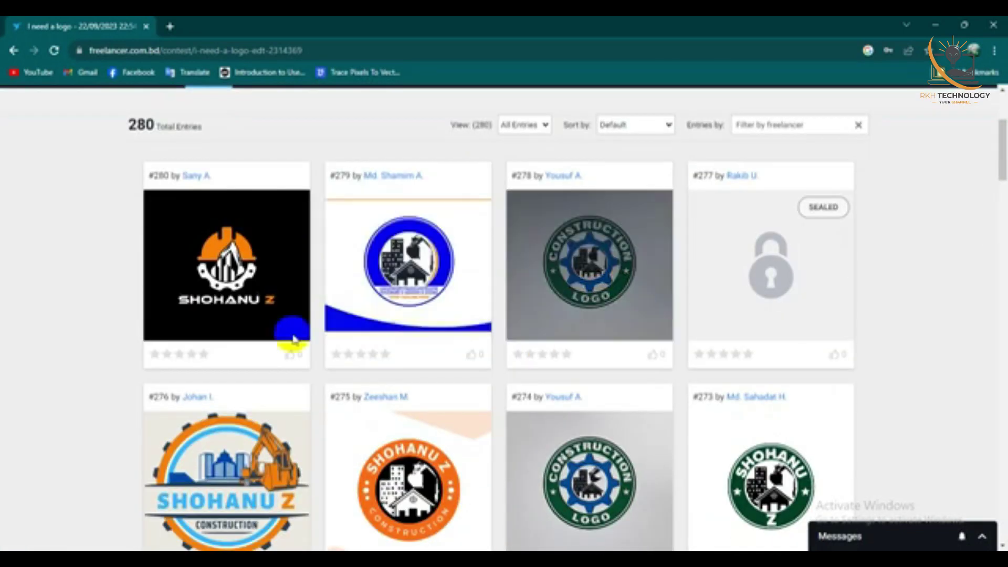
pyautogui.scroll(-3, 604, 217)
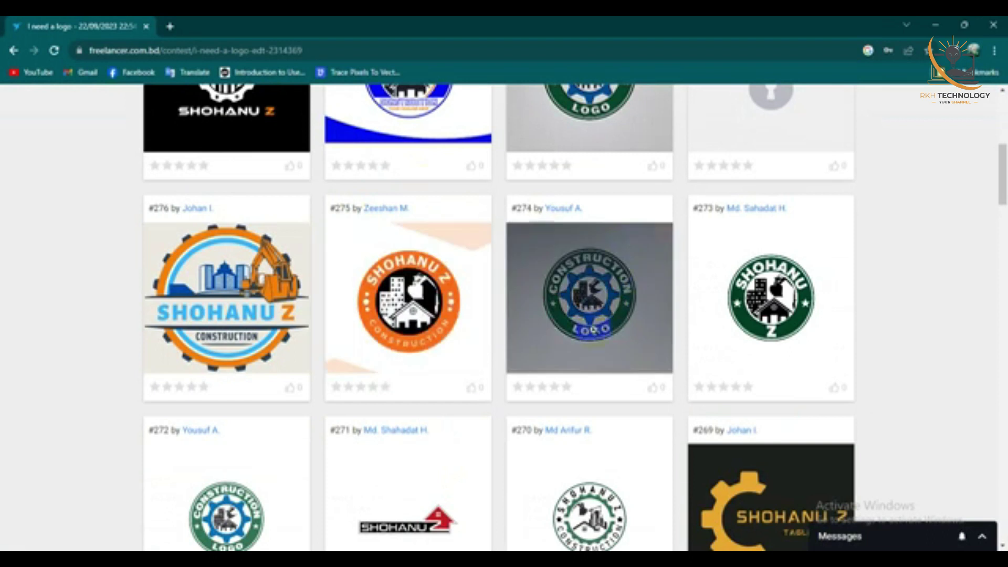
pyautogui.scroll(2, 577, 210)
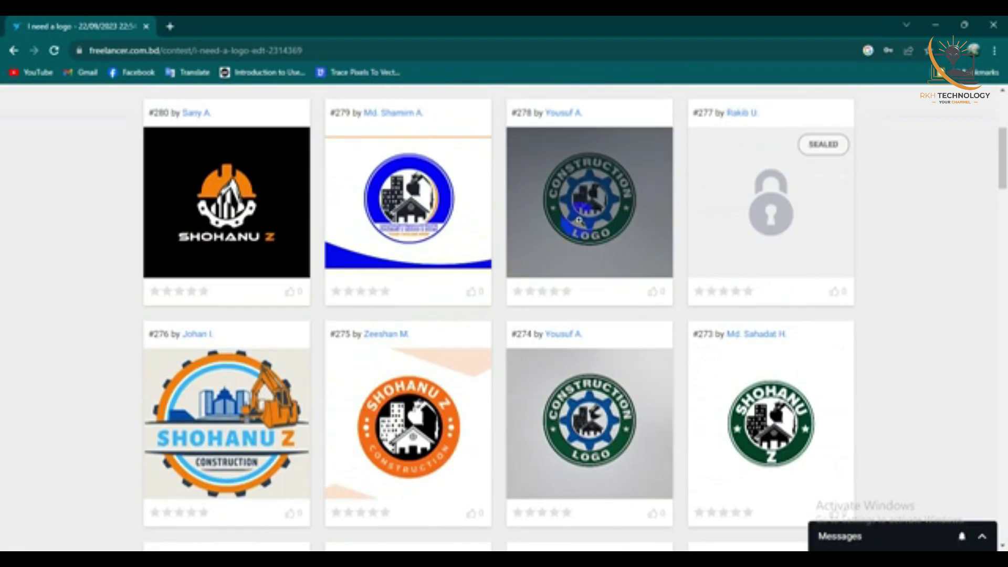
pyautogui.scroll(-4, 443, 281)
pyautogui.scroll(-7, 450, 274)
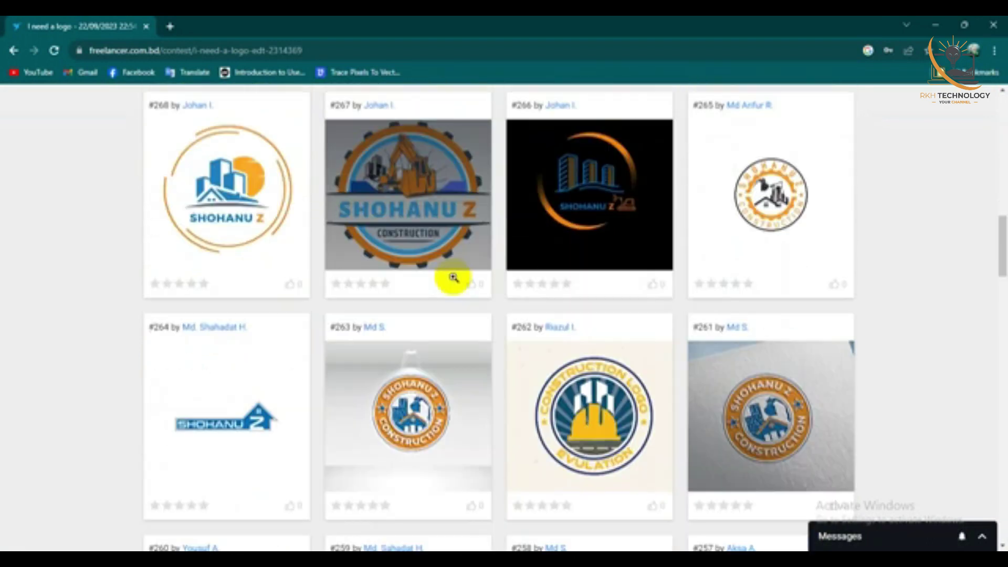
pyautogui.scroll(-7, 454, 271)
pyautogui.scroll(-3, 522, 281)
pyautogui.scroll(4, 523, 281)
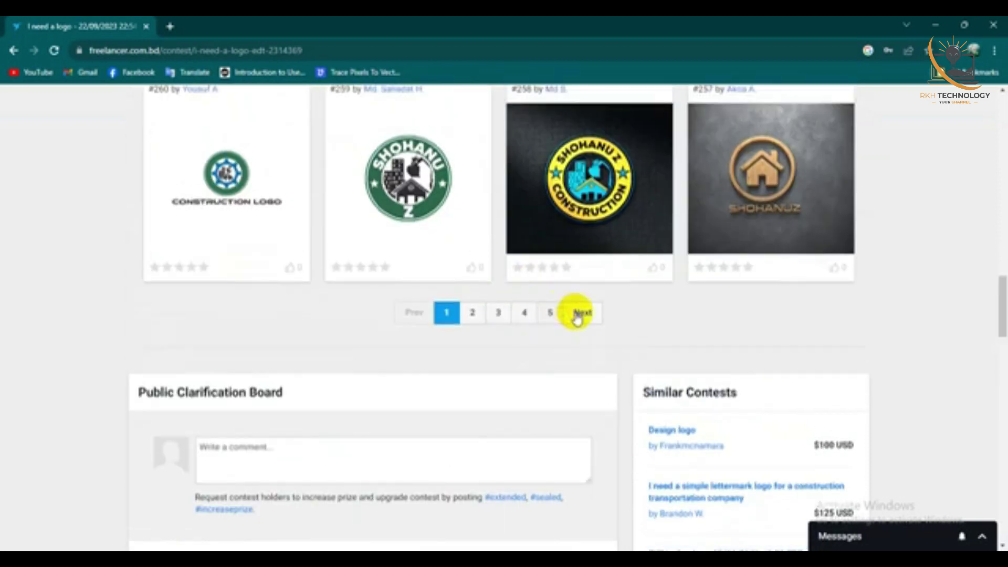
pyautogui.scroll(3, 577, 313)
pyautogui.scroll(1, 657, 351)
pyautogui.scroll(2, 270, 123)
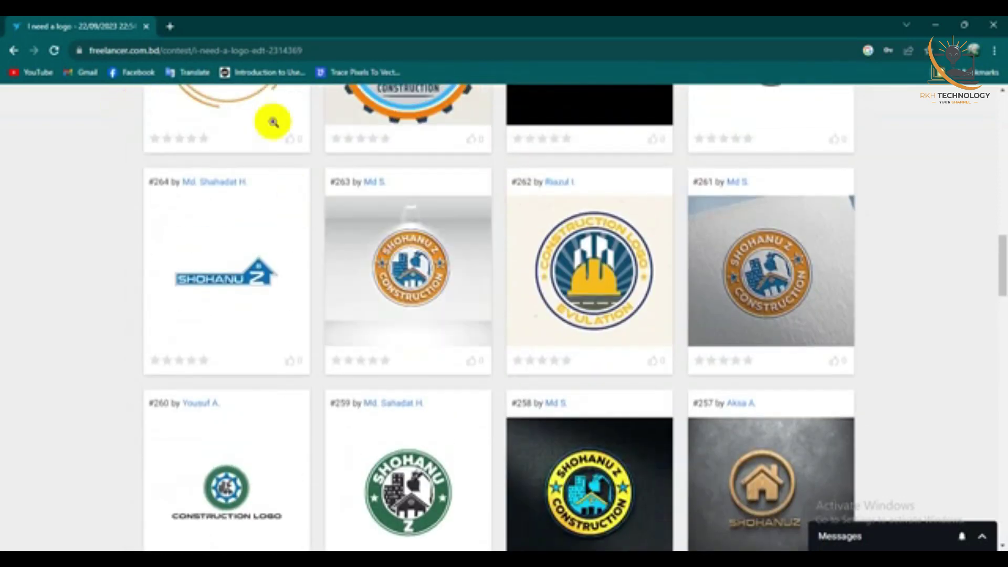
pyautogui.scroll(5, 316, 131)
pyautogui.scroll(10, 386, 142)
pyautogui.scroll(2, 386, 142)
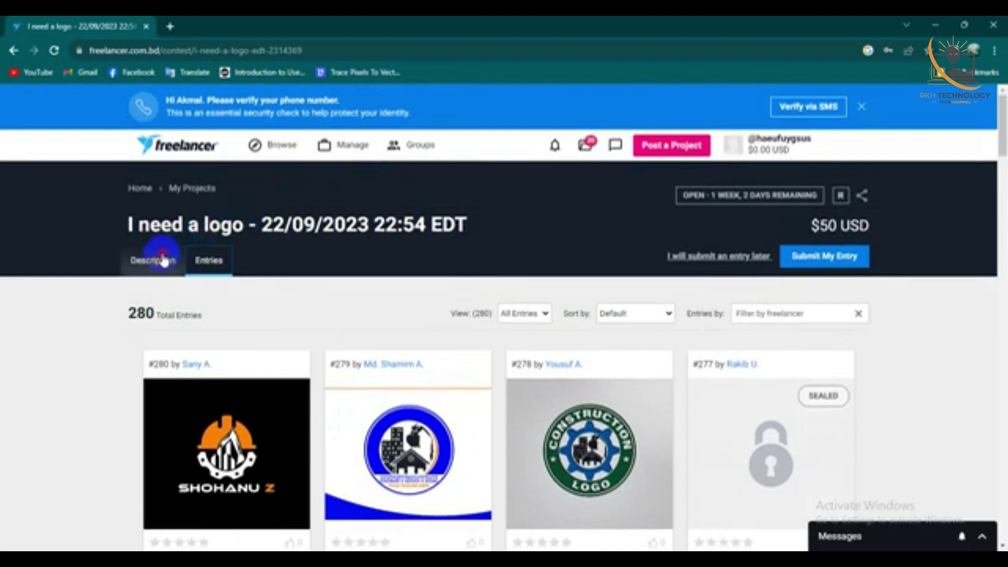
pyautogui.click(158, 259)
pyautogui.scroll(-2, 190, 242)
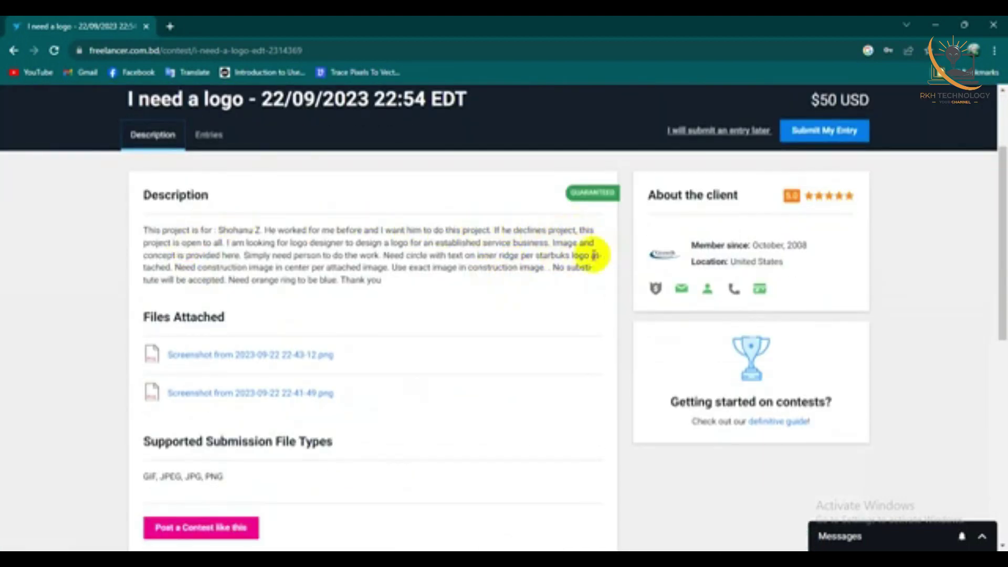
pyautogui.scroll(-2, 399, 284)
pyautogui.scroll(2, 451, 295)
pyautogui.scroll(-3, 355, 285)
pyautogui.scroll(1, 237, 158)
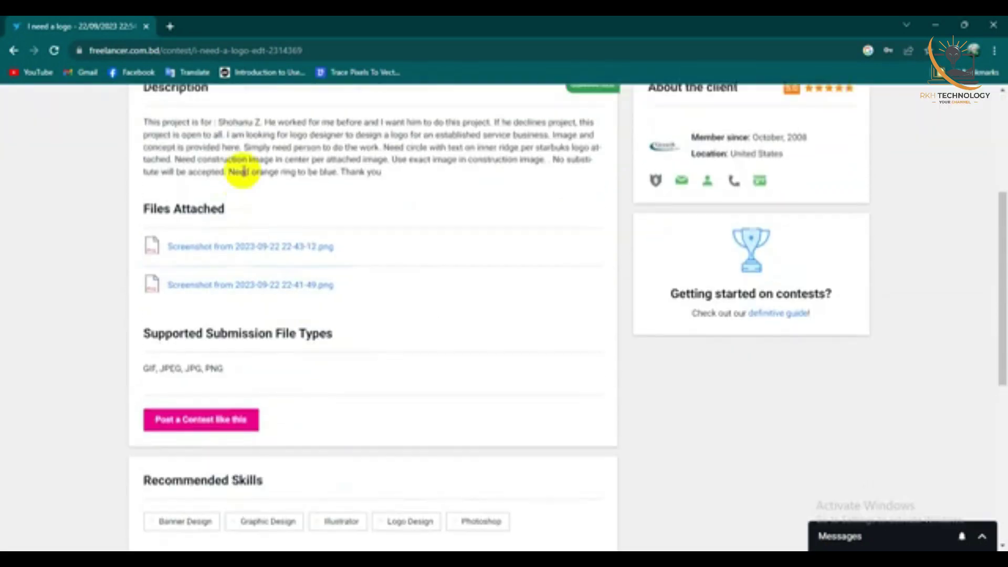
pyautogui.scroll(4, 207, 258)
pyautogui.click(207, 261)
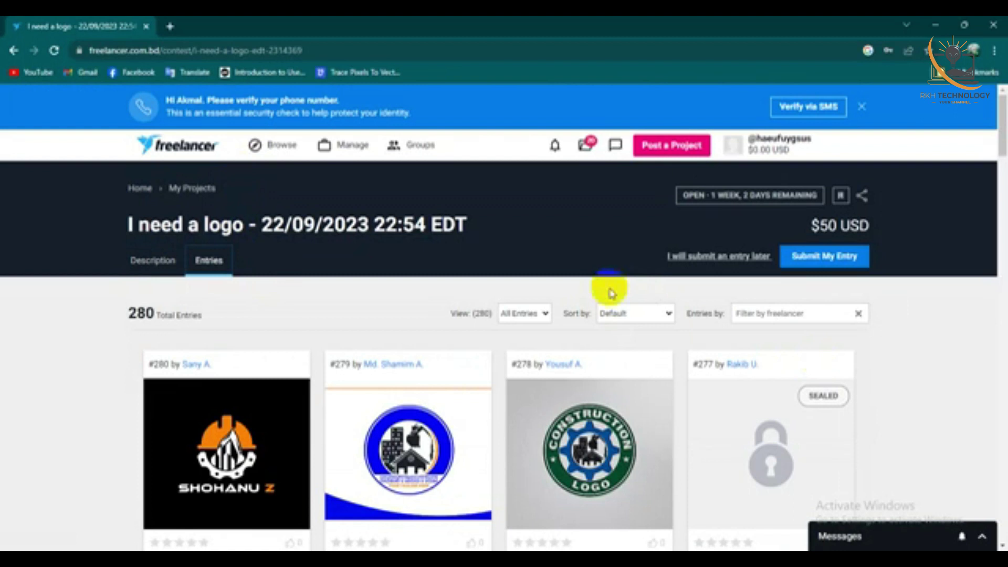
pyautogui.scroll(-3, 279, 235)
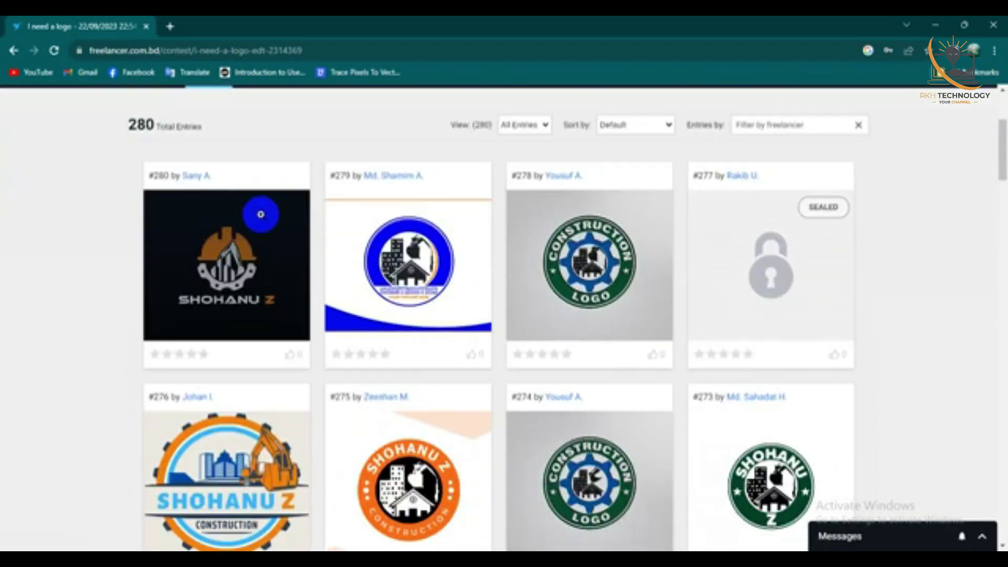
pyautogui.click(440, 320)
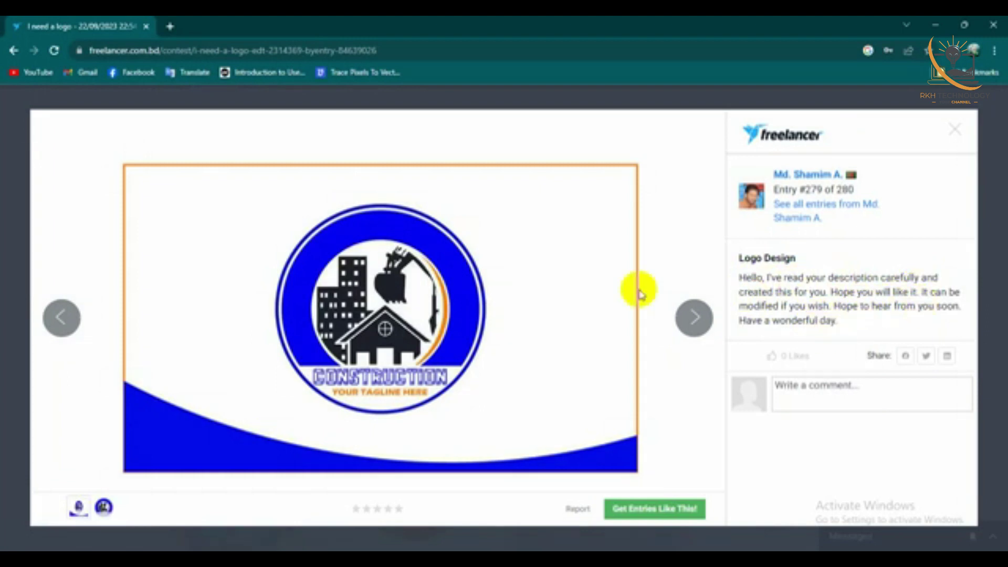
pyautogui.click(11, 51)
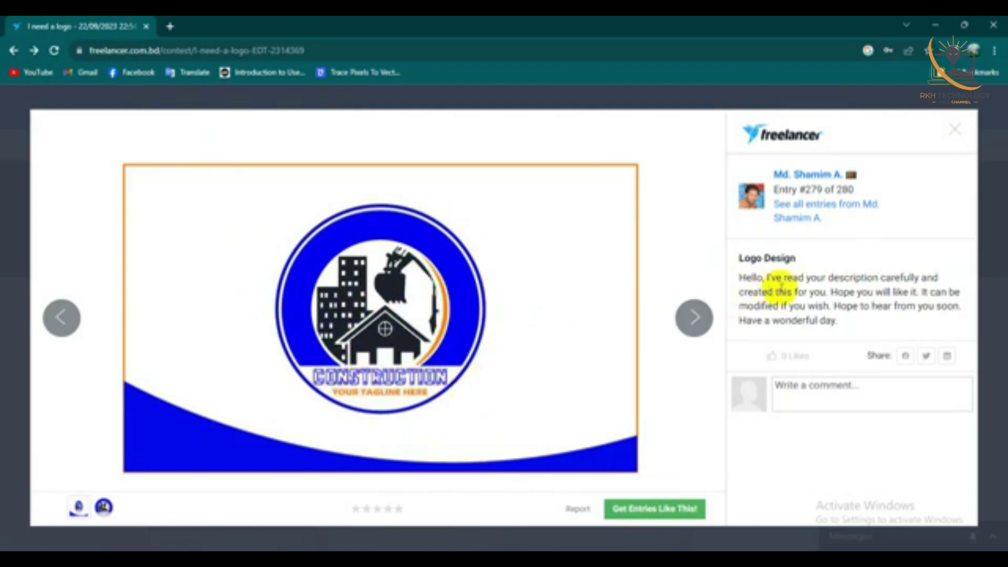
pyautogui.click(952, 131)
pyautogui.scroll(-3, 338, 315)
pyautogui.scroll(-1, 265, 308)
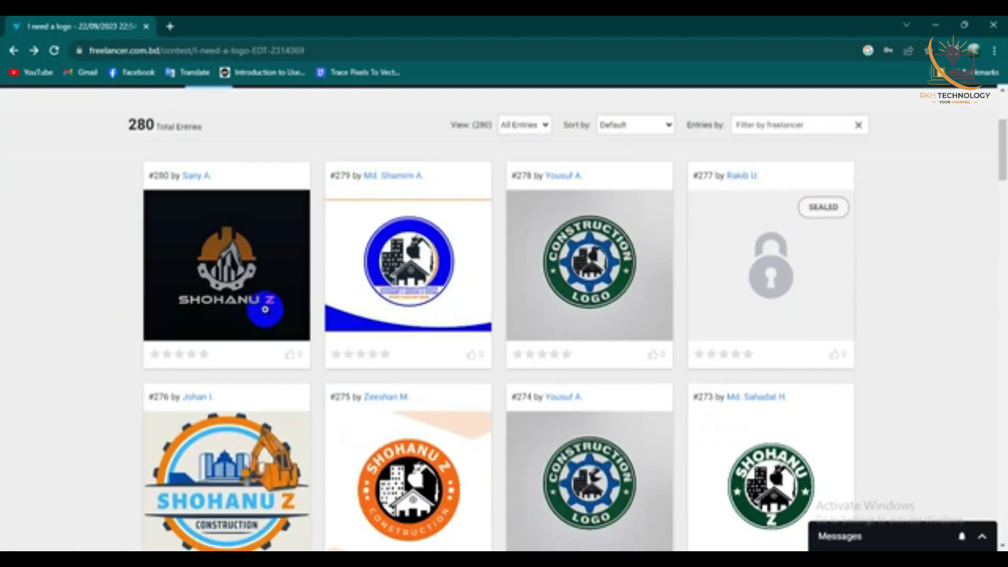
pyautogui.scroll(4, 266, 299)
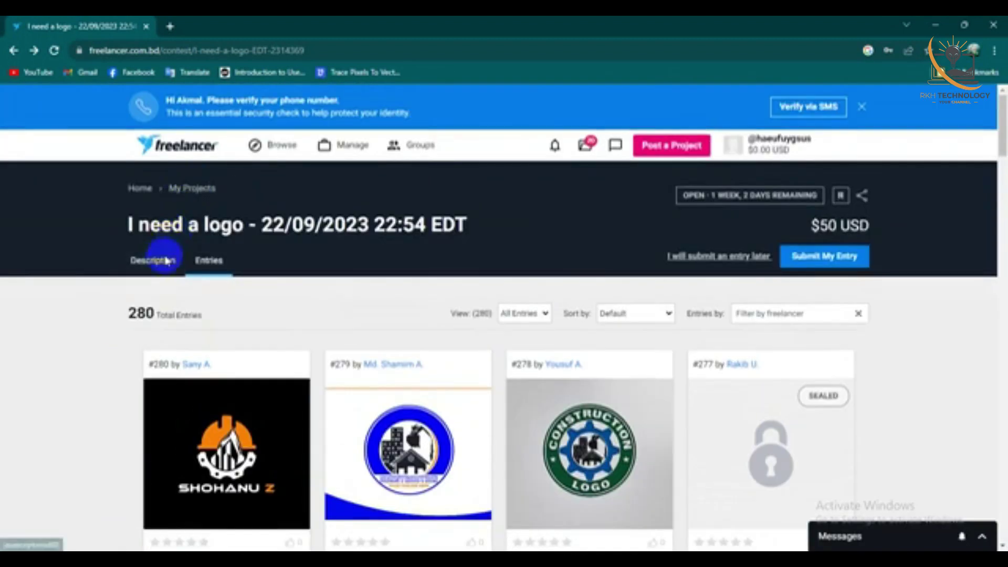
pyautogui.click(158, 259)
pyautogui.scroll(-1, 179, 338)
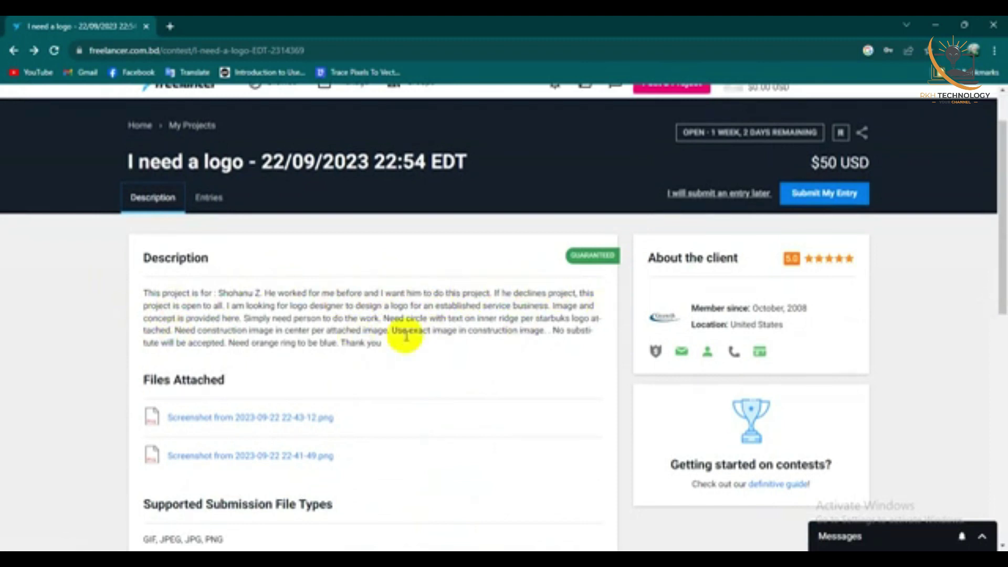
pyautogui.moveTo(462, 329); pyautogui.dragTo(540, 328)
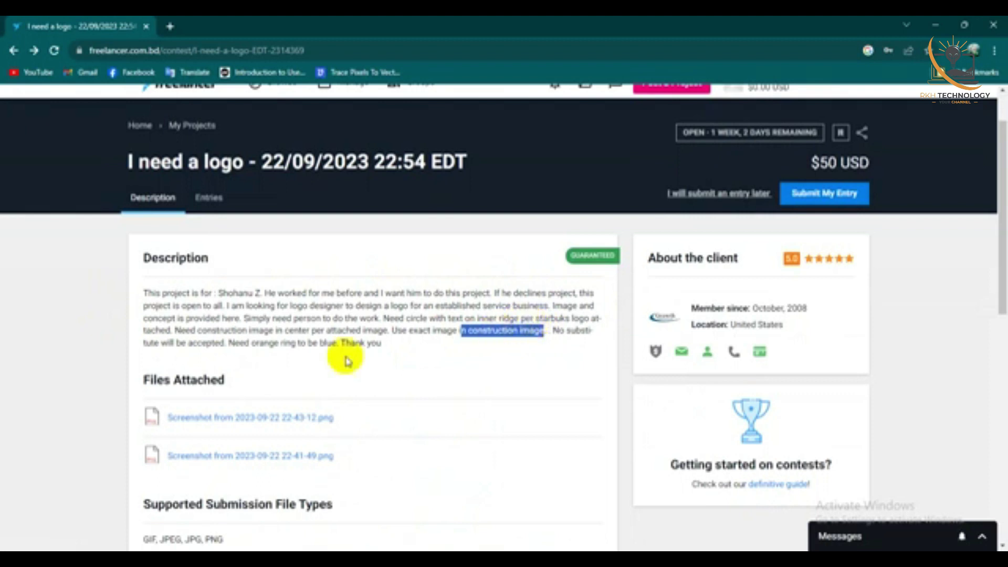
pyautogui.click(318, 344)
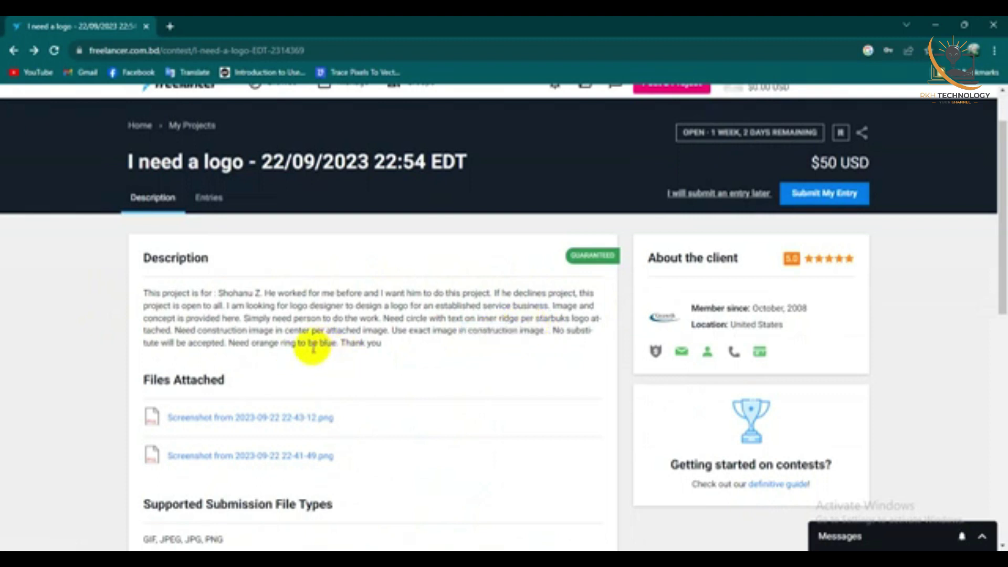
pyautogui.doubleClick(315, 345)
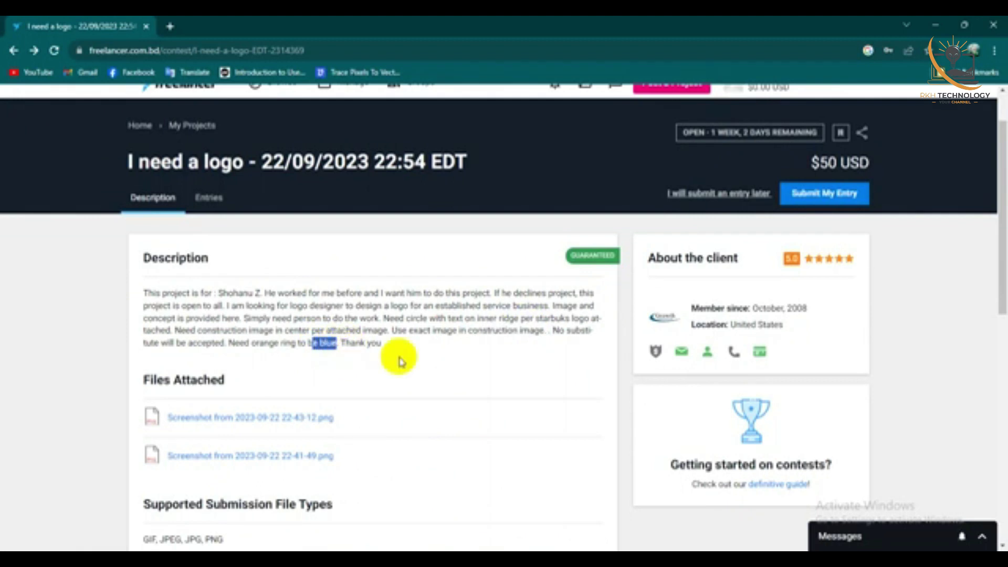
pyautogui.click(210, 198)
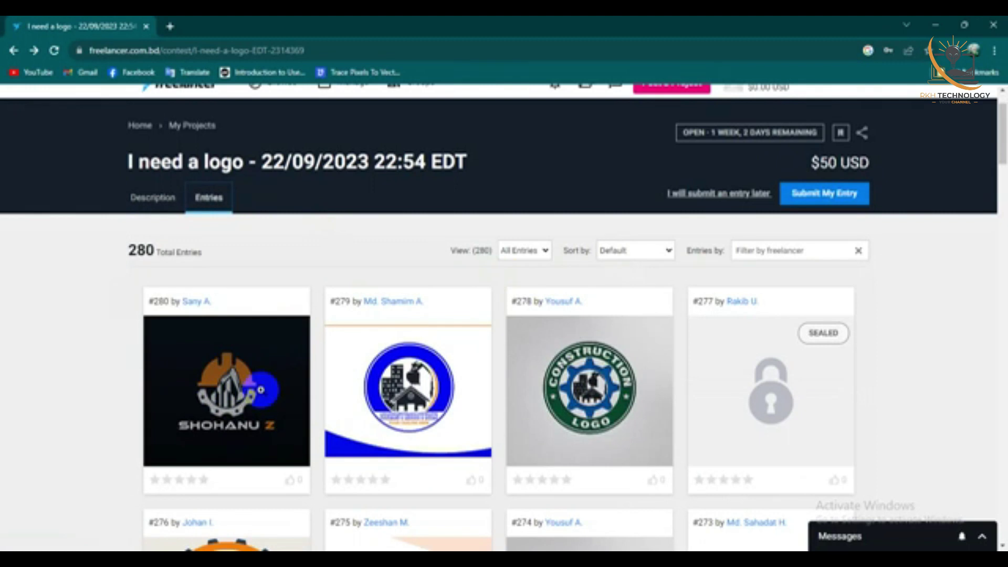
pyautogui.scroll(-5, 326, 377)
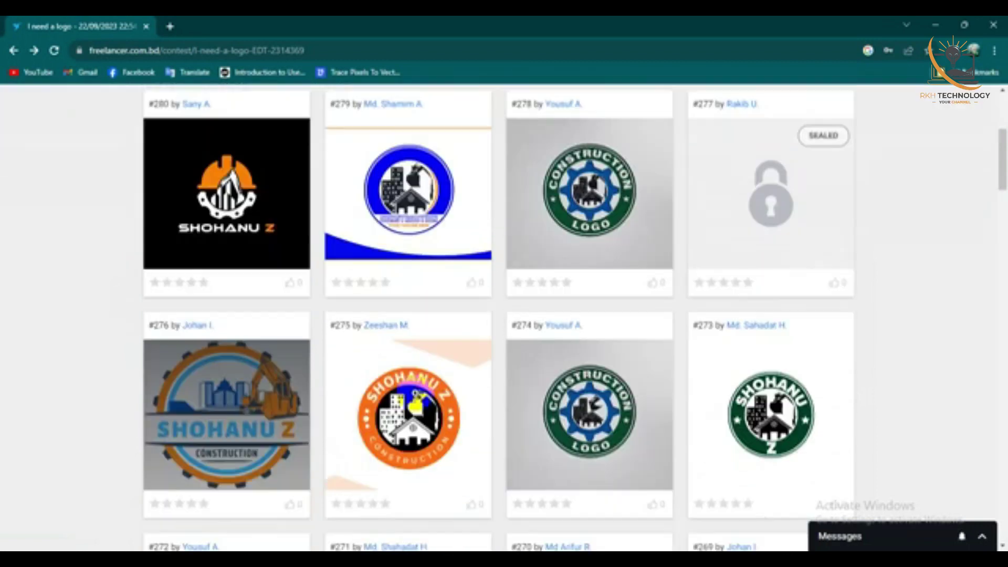
pyautogui.scroll(-2, 462, 348)
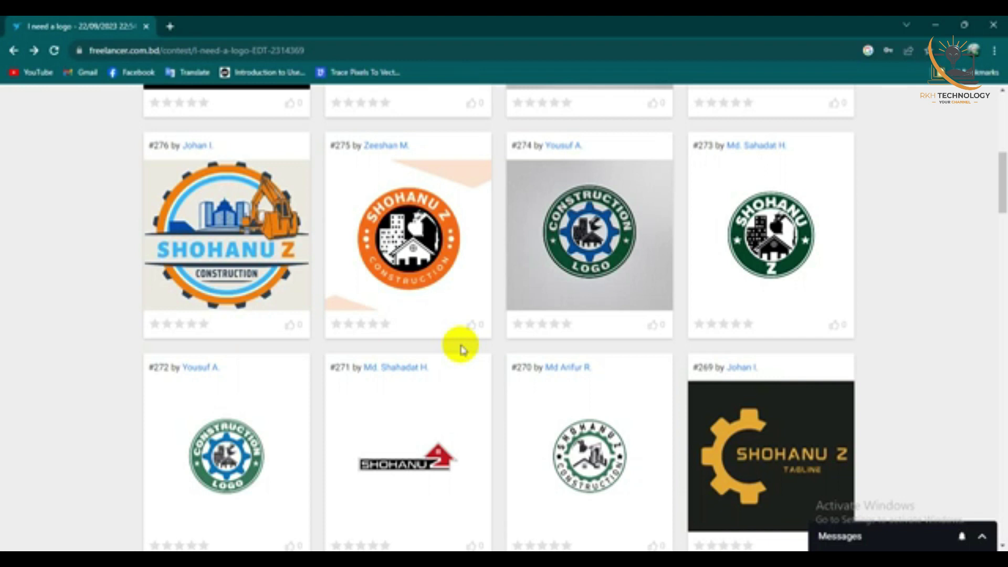
pyautogui.scroll(2, 460, 349)
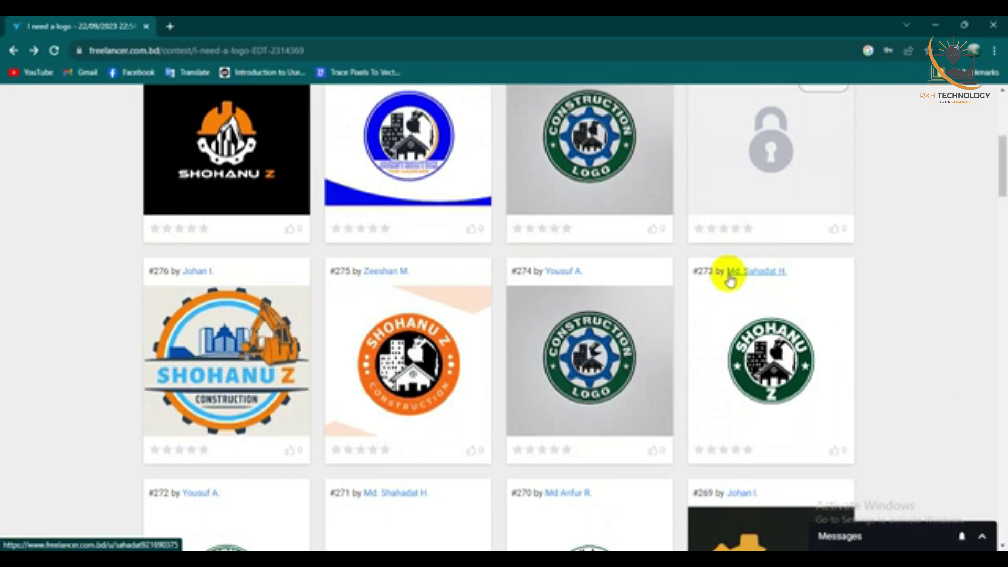
pyautogui.scroll(-2, 702, 285)
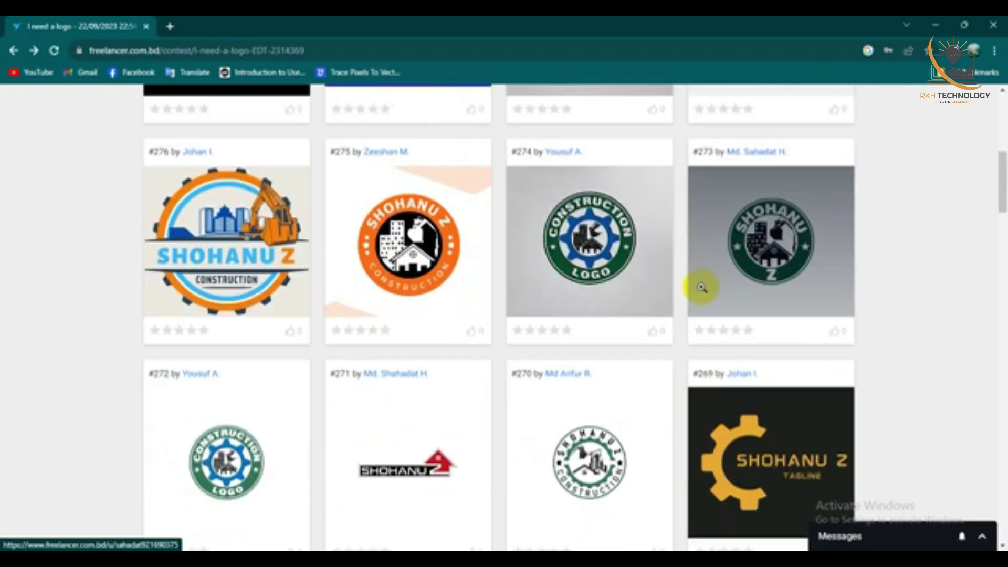
pyautogui.scroll(-2, 371, 322)
pyautogui.scroll(-4, 63, 149)
pyautogui.scroll(4, 337, 105)
pyautogui.click(359, 103)
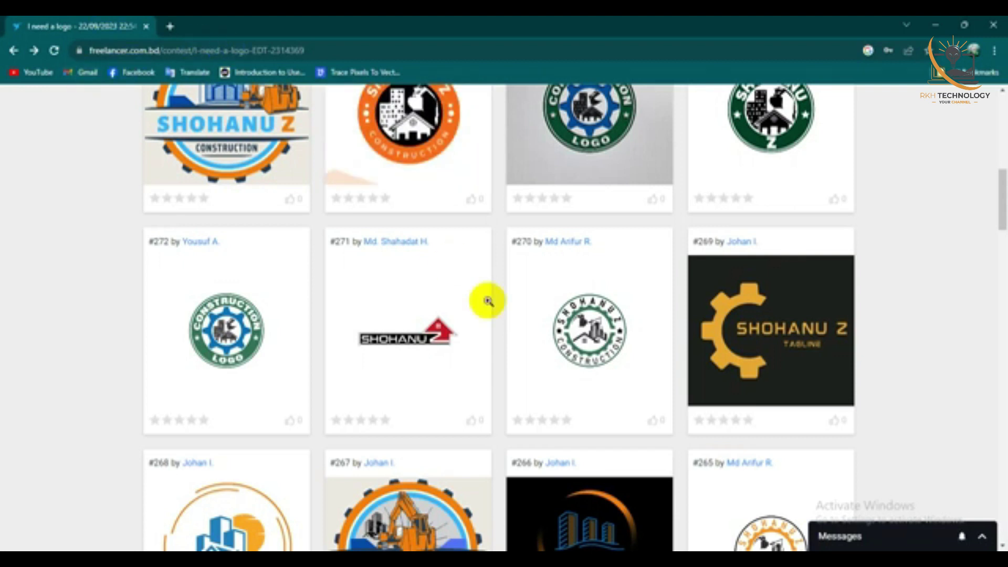
pyautogui.scroll(-8, 498, 307)
pyautogui.scroll(2, 498, 307)
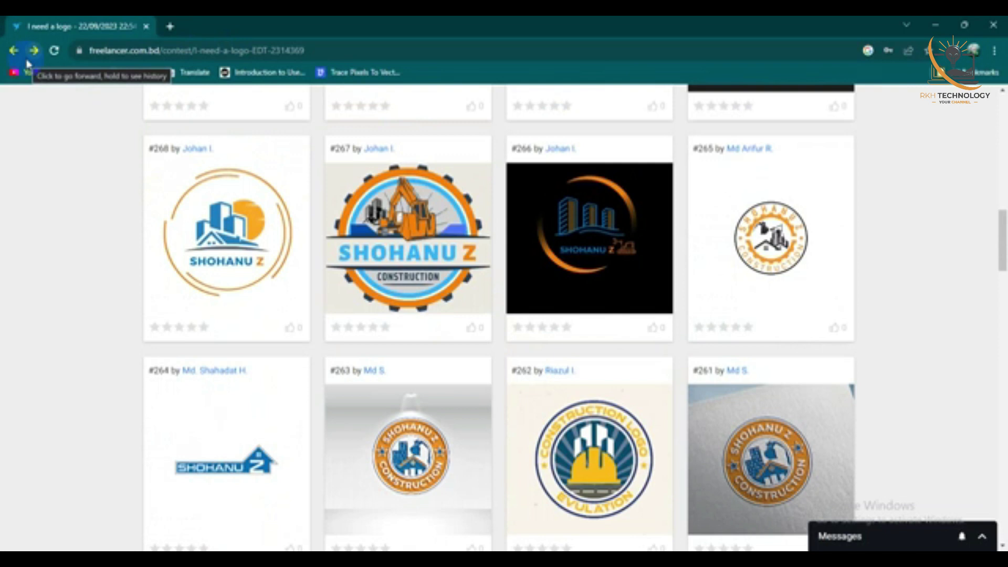
pyautogui.scroll(4, 288, 225)
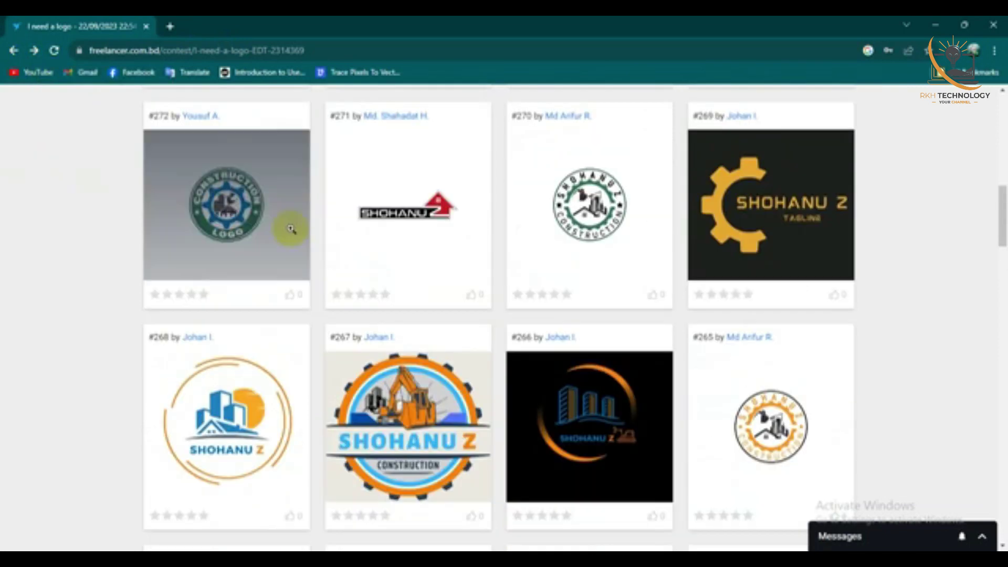
pyautogui.scroll(1, 336, 223)
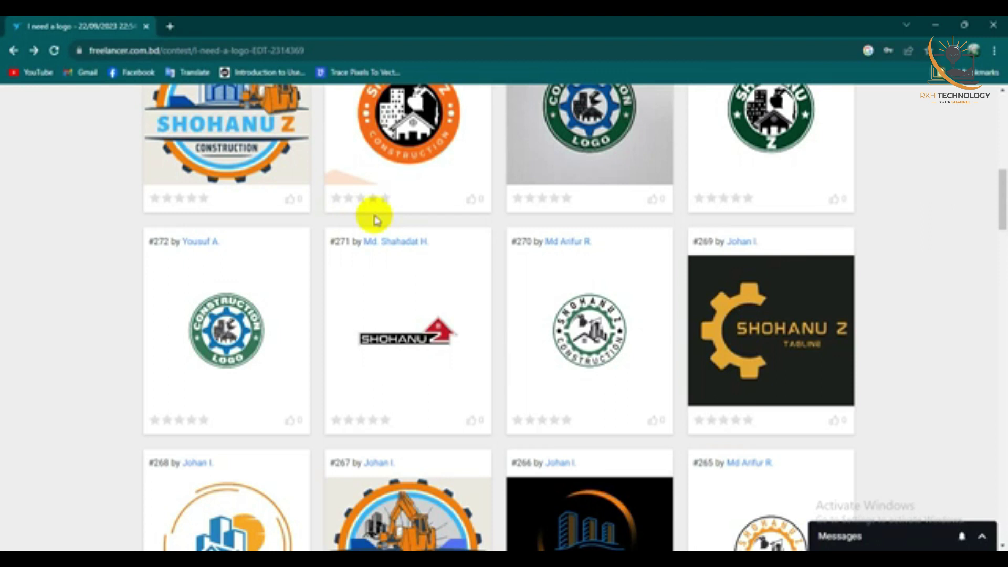
pyautogui.scroll(2, 475, 223)
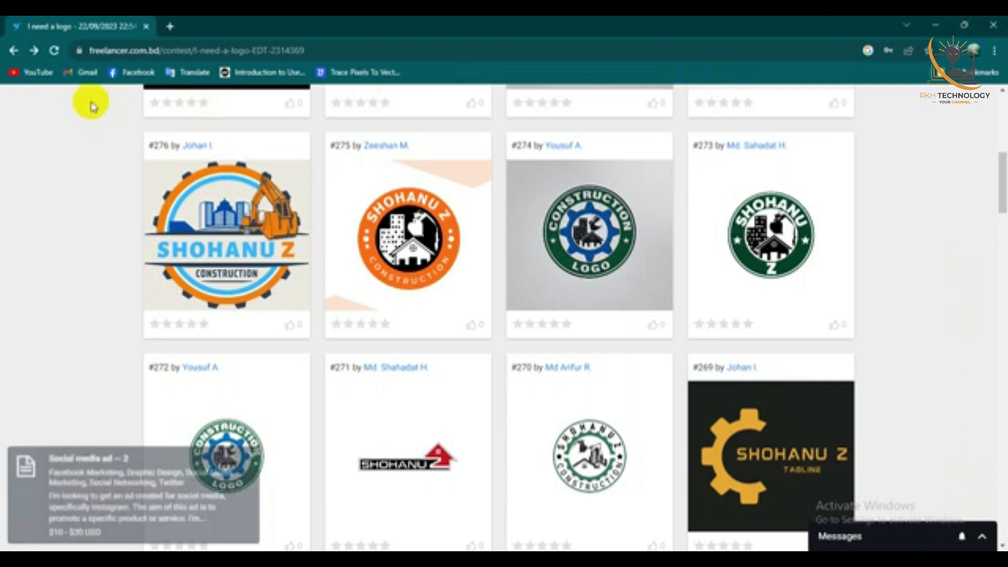
pyautogui.scroll(2, 50, 99)
pyautogui.scroll(5, 51, 99)
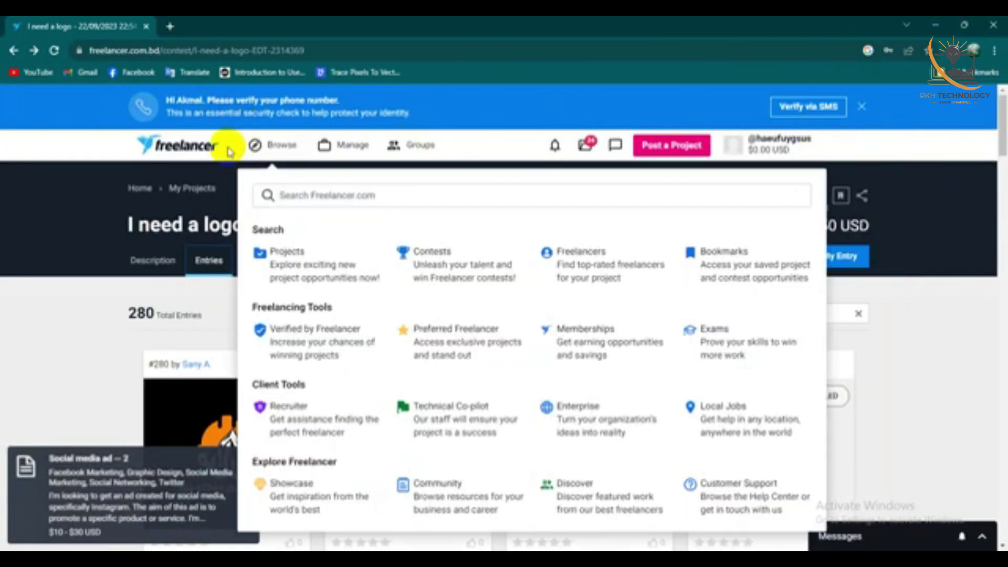
# Return to the dashboard, minimize the browser and Illustrator, and right-click the Batch 2 folder
pyautogui.click(209, 153)
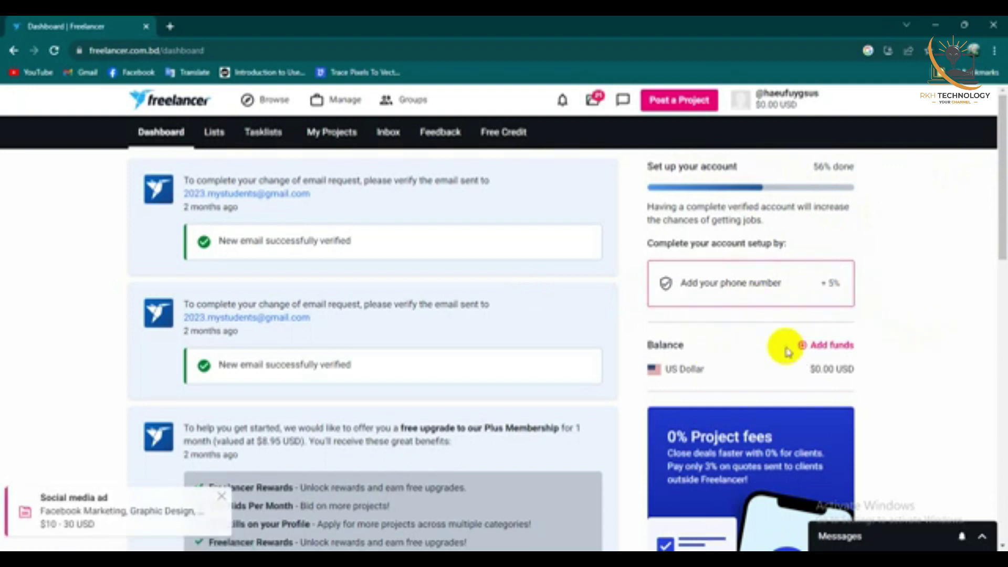
pyautogui.scroll(-3, 688, 405)
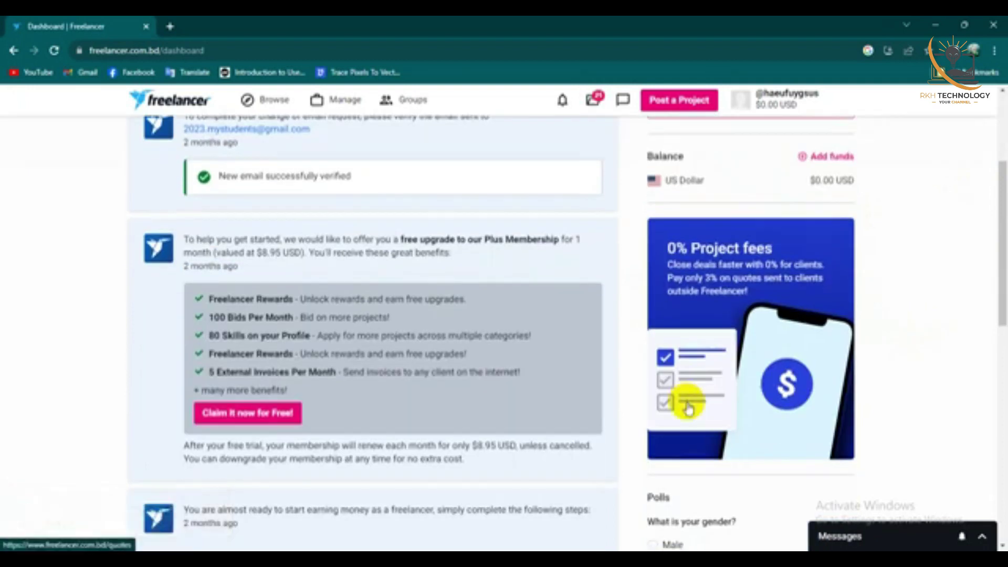
pyautogui.click(932, 24)
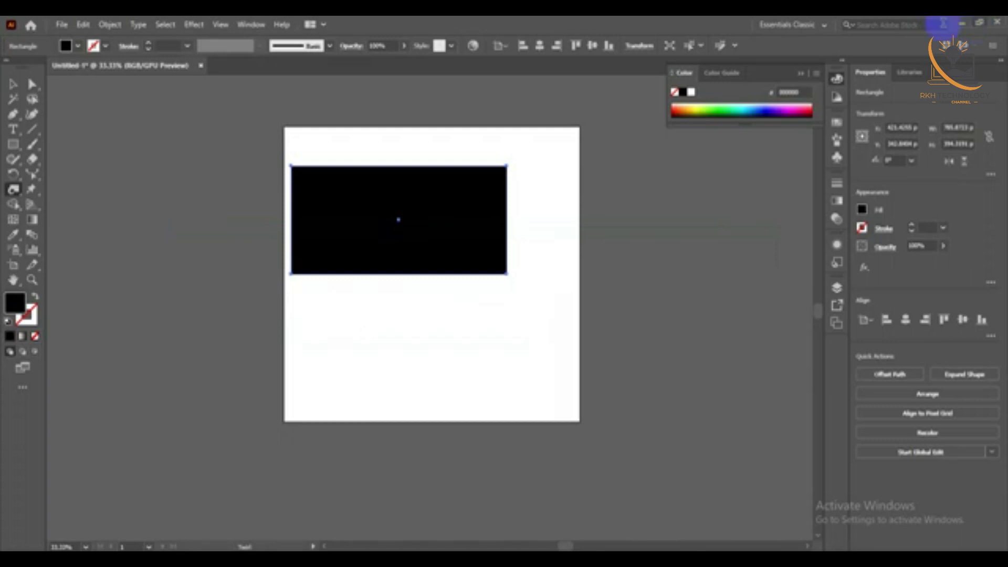
pyautogui.click(963, 23)
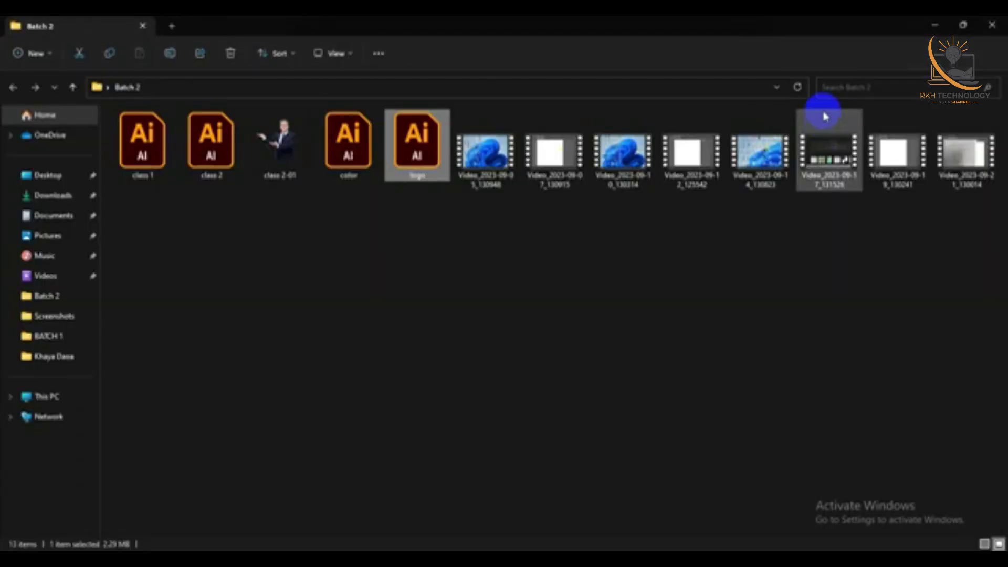
pyautogui.rightClick(823, 115)
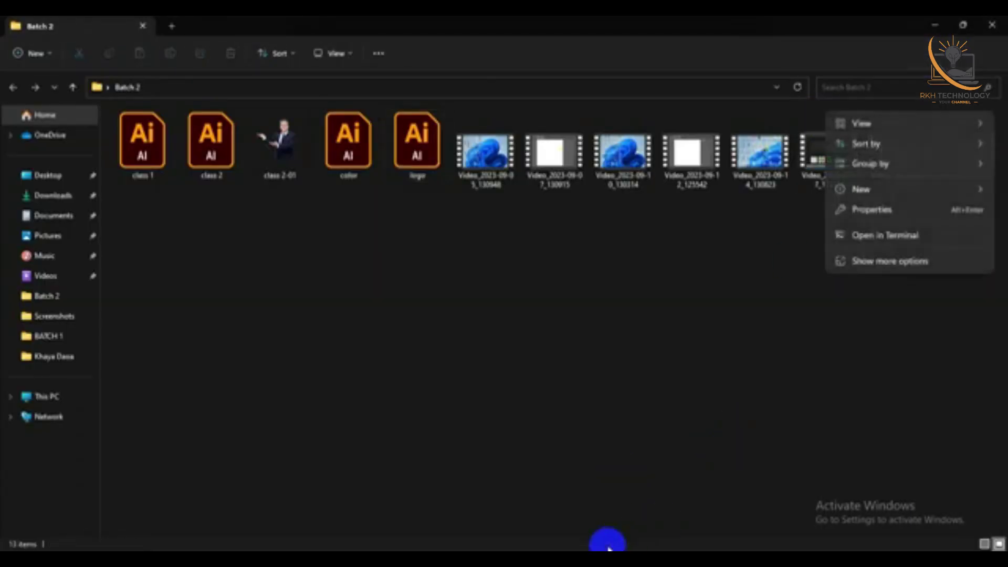